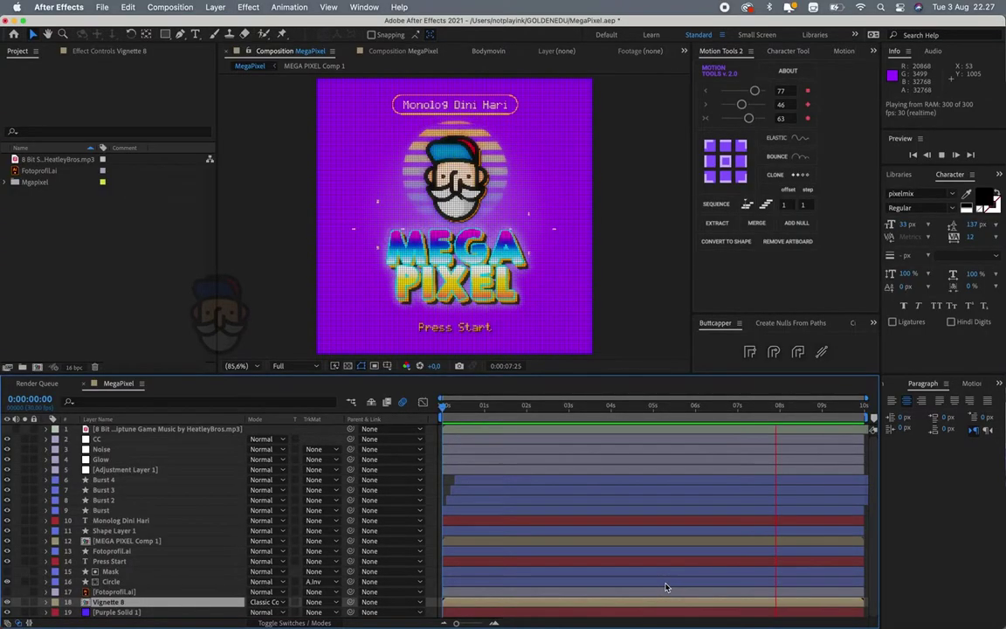
- Start a new composition, whose settings show 1080×1080 px, 30 fps, 10 seconds
key(super+n)
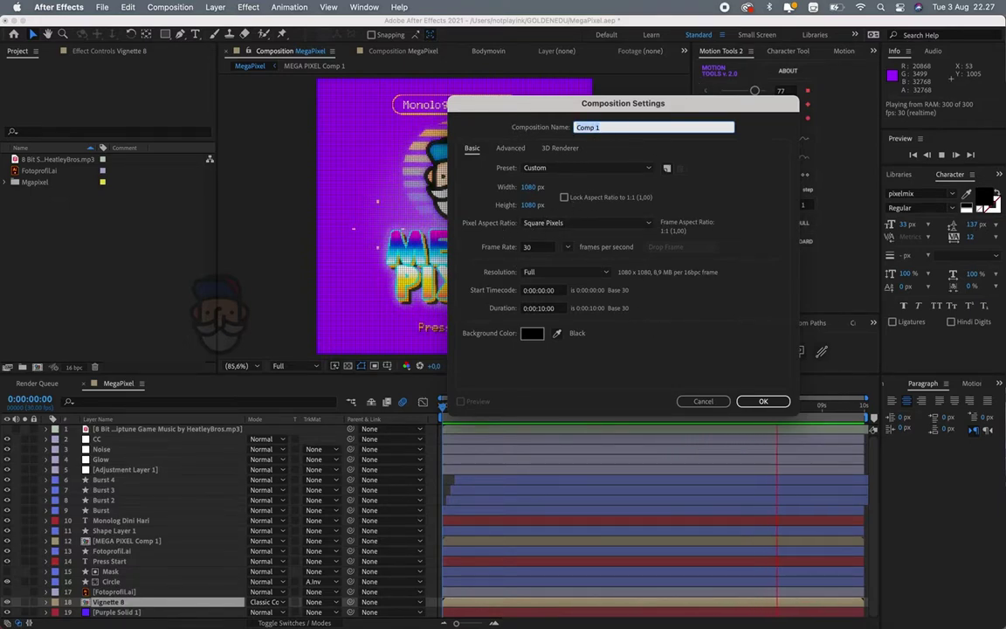
- Name the 1080×1080 composition 'Pixels' and create it
text(Pixe)
text(ls)
key(Return)
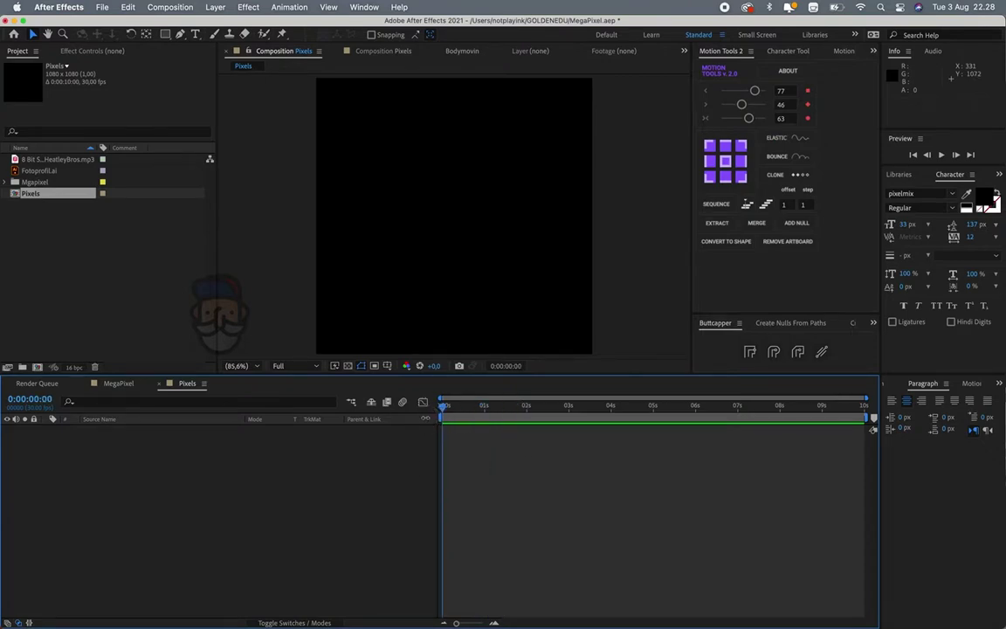
- With title-safe guides on, add a white 'MEGA PIXEL' text layer sized 136 px
click(196, 33)
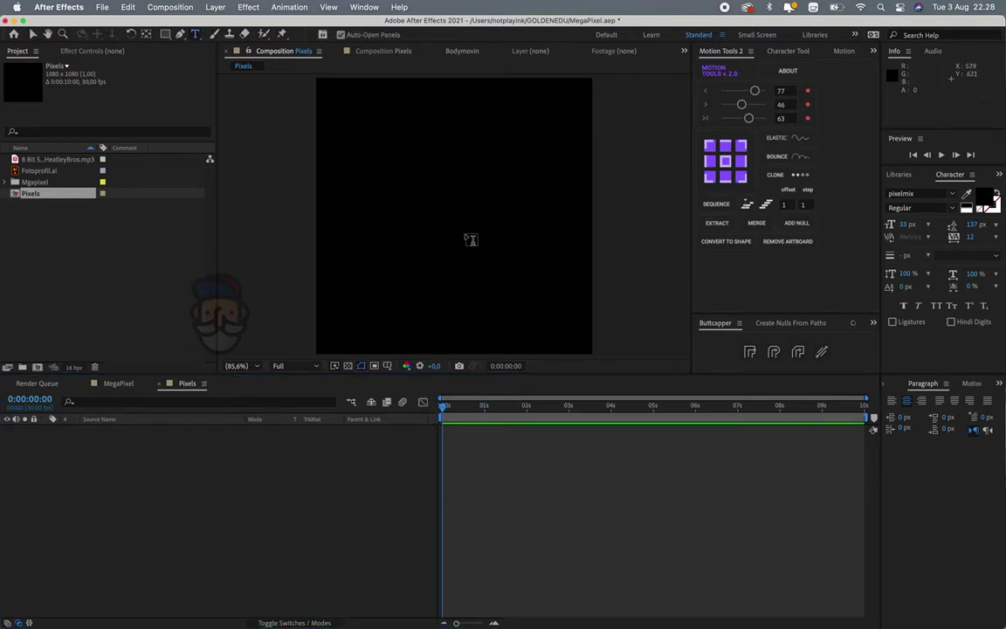
key(apostrophe)
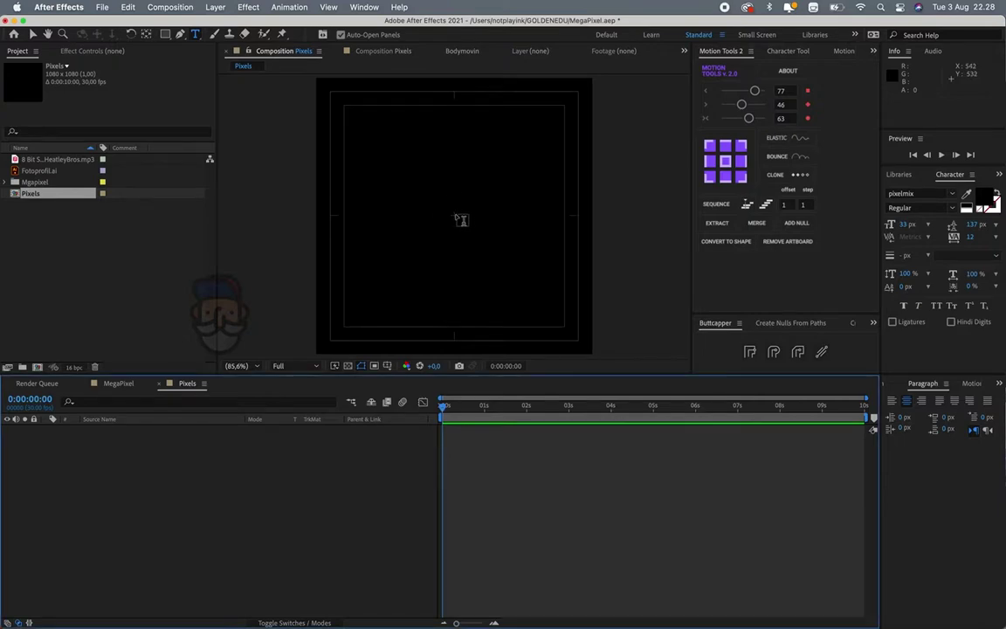
click(460, 219)
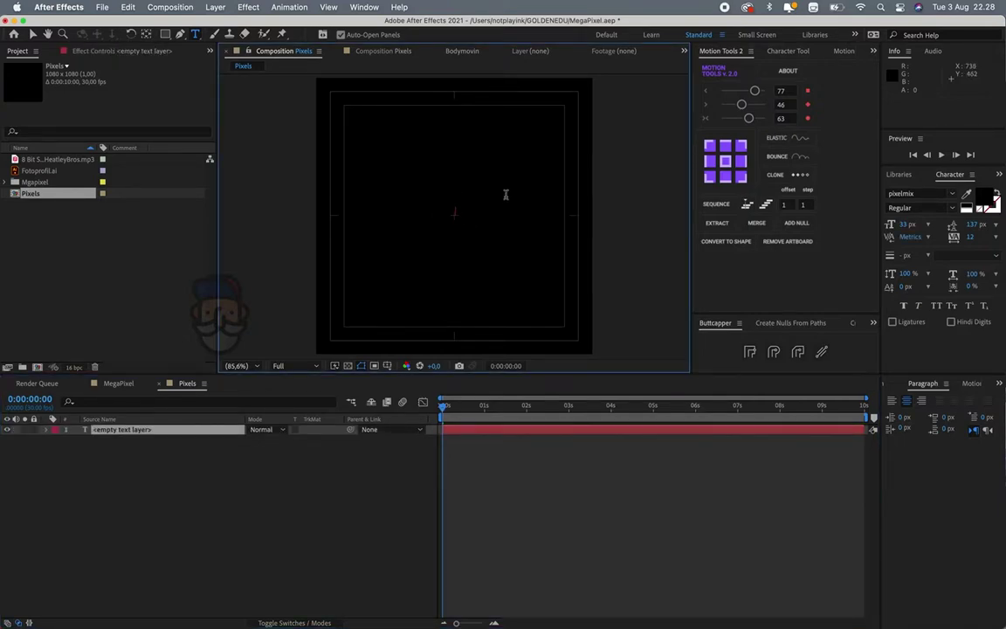
text(MEGA)
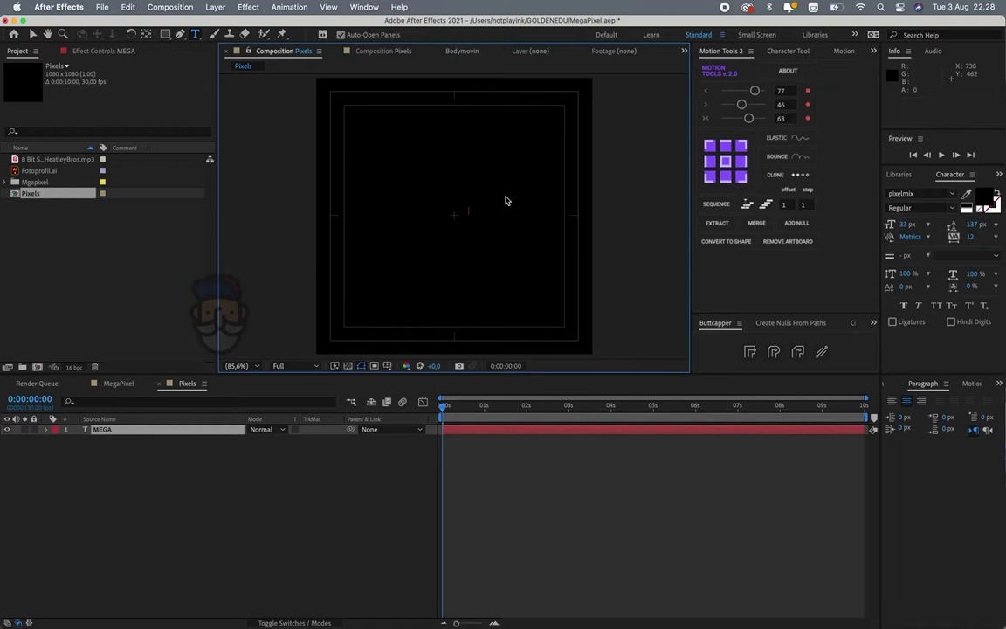
text( PIXEL)
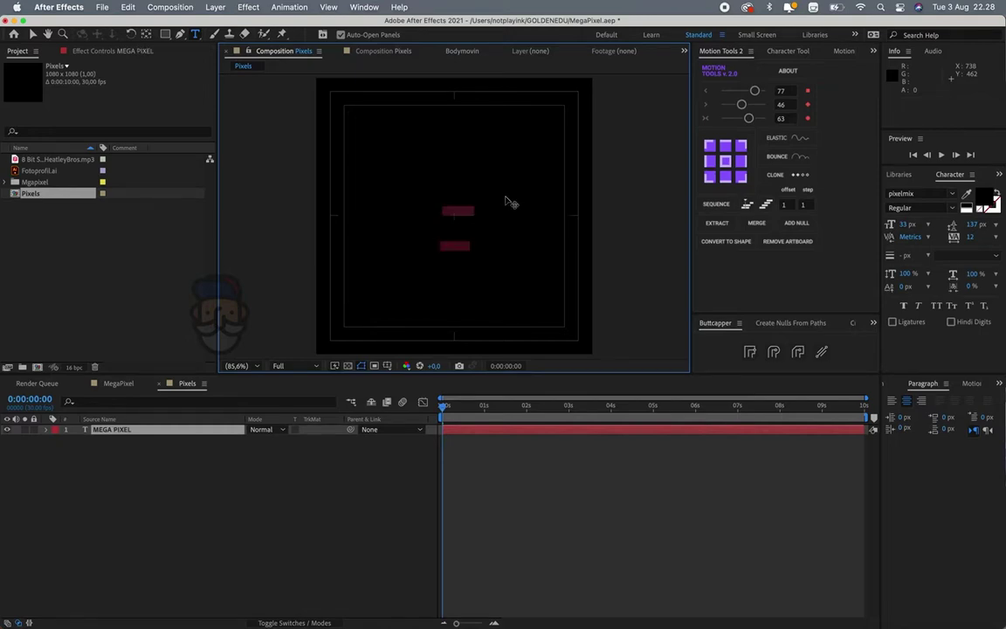
click(996, 195)
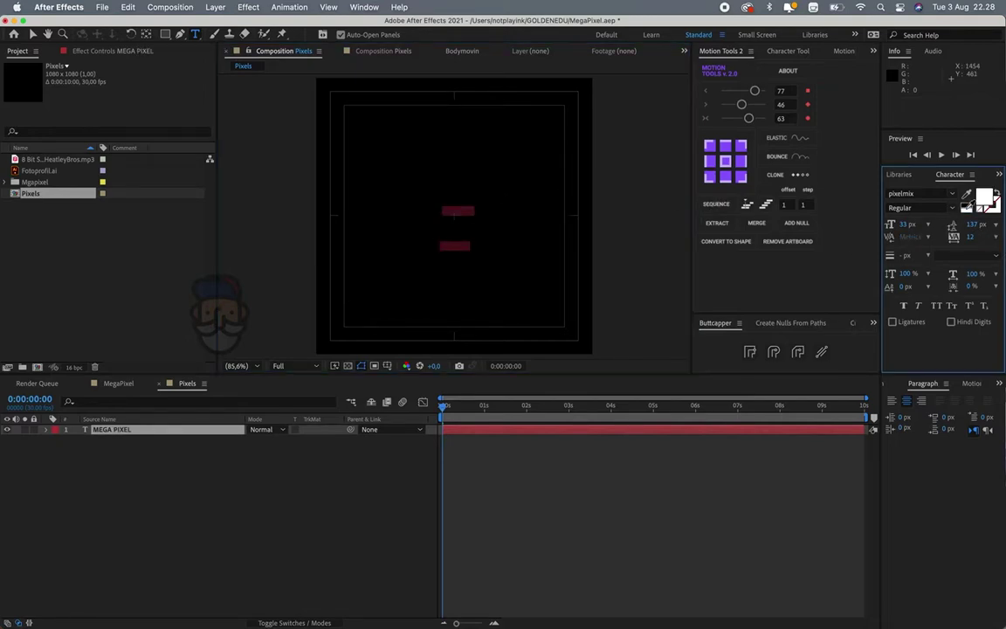
drag(906, 227, 929, 238)
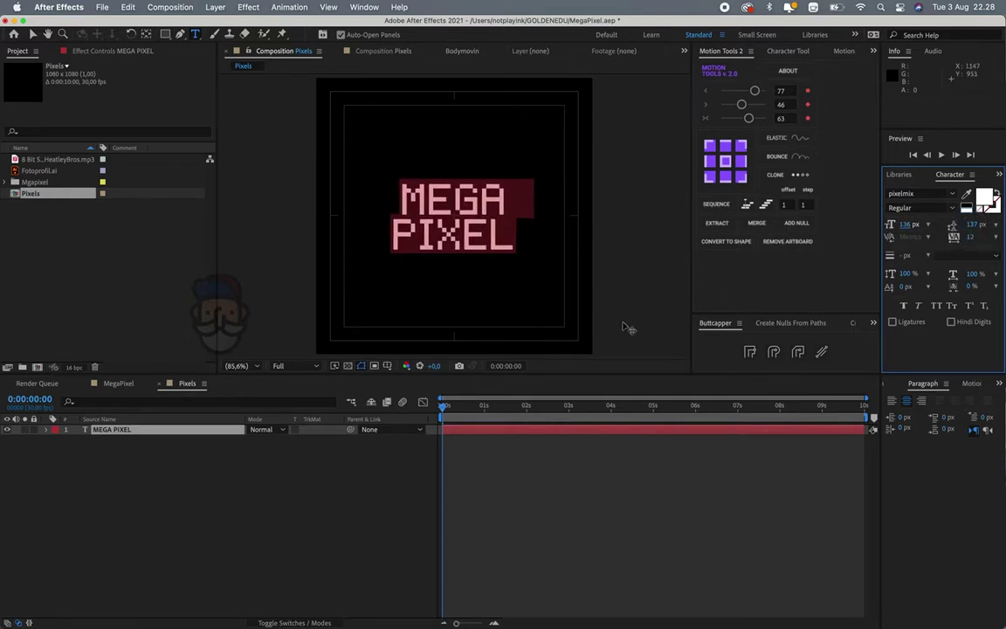
- Set the MEGA PIXEL title's font to KG HAPPY Solid
click(917, 193)
text(kg)
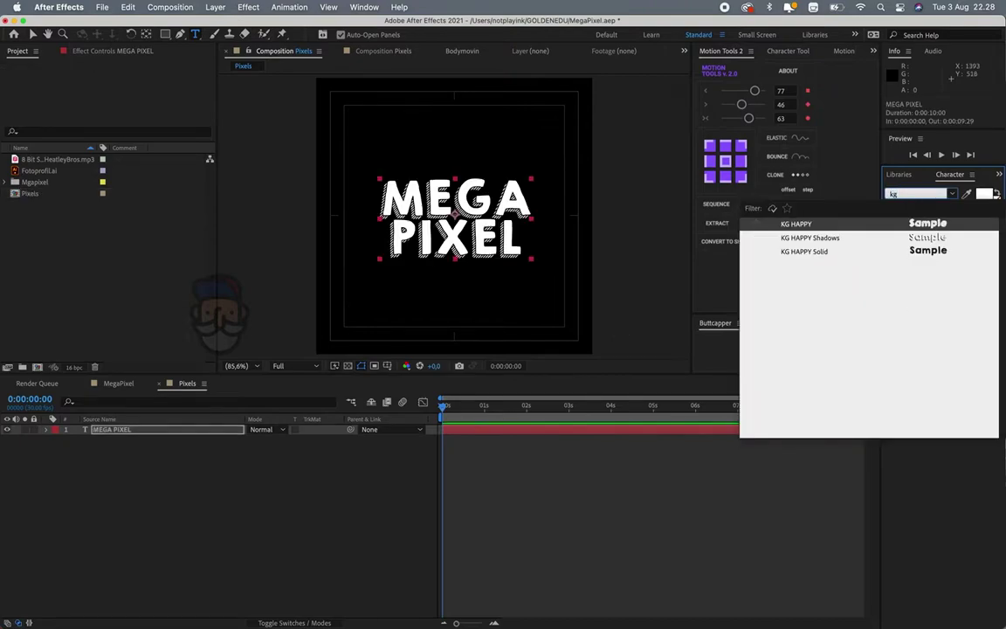
key(Down)
key(Down)
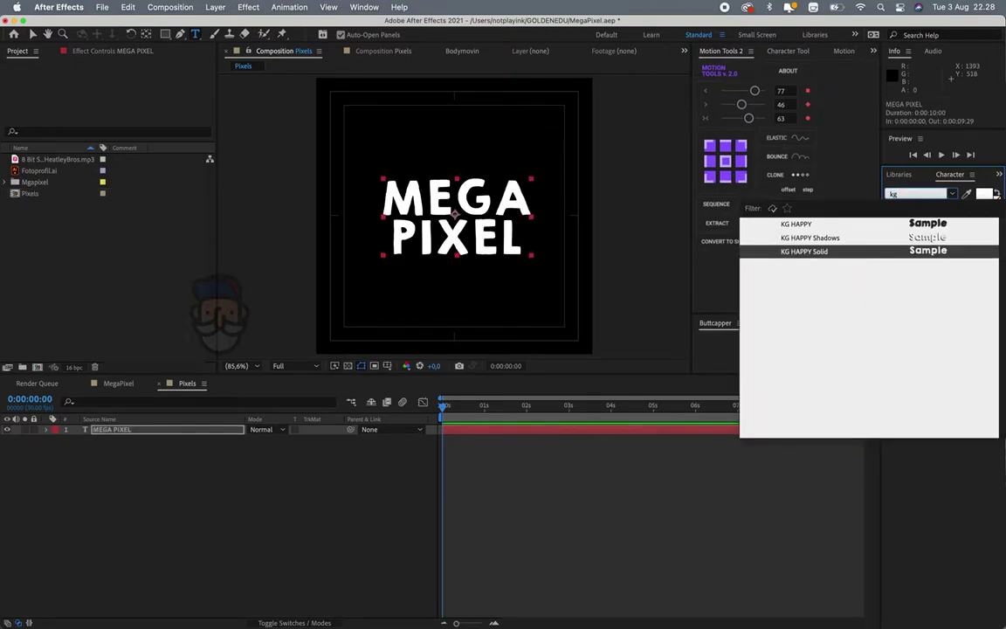
key(Return)
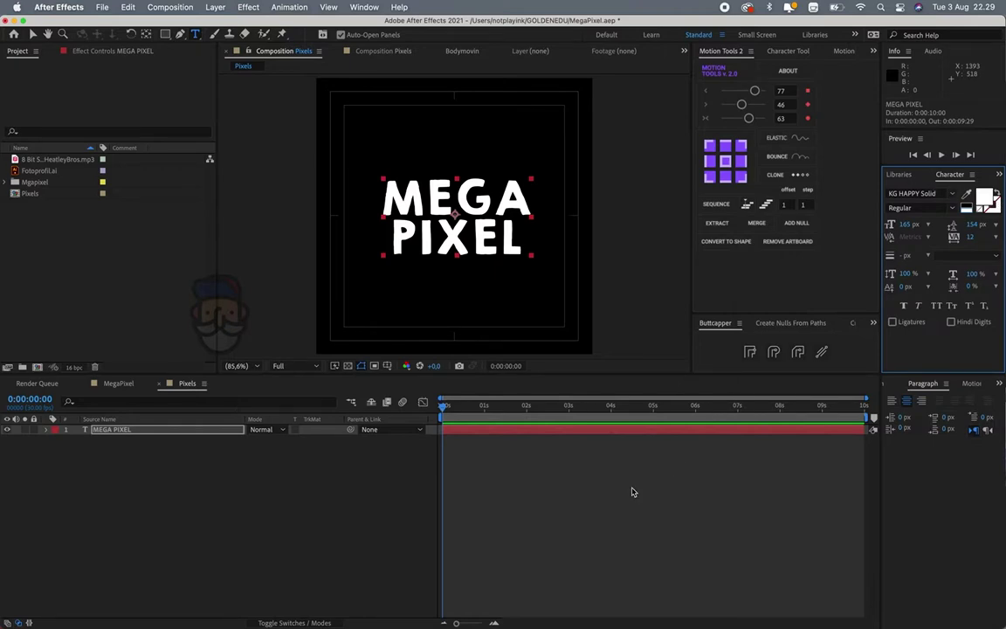
click(633, 491)
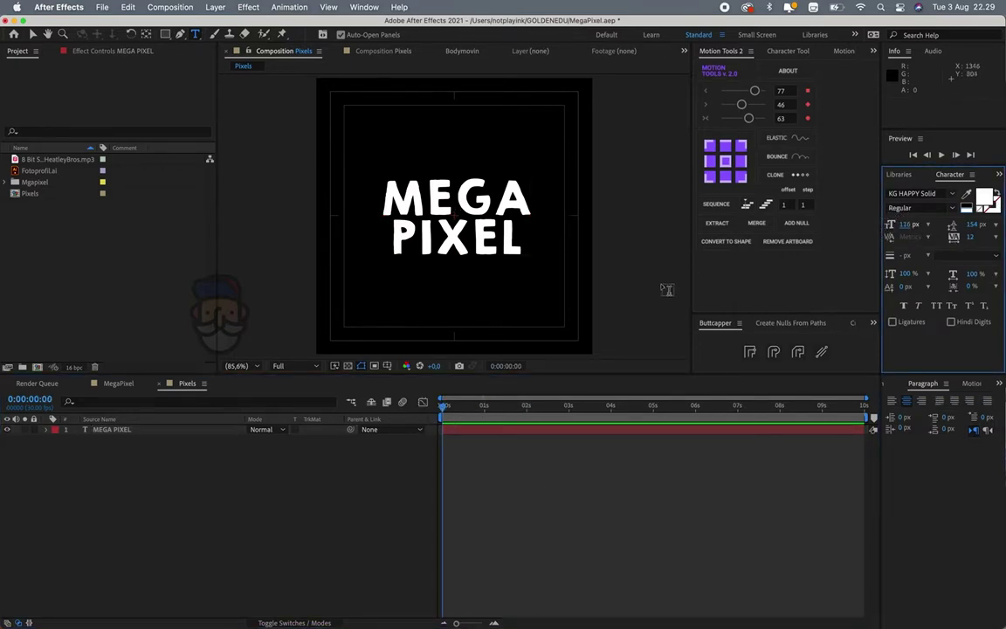
- Enlarge the title to 150 px and tighten its leading to 132 px
click(477, 221)
key(v)
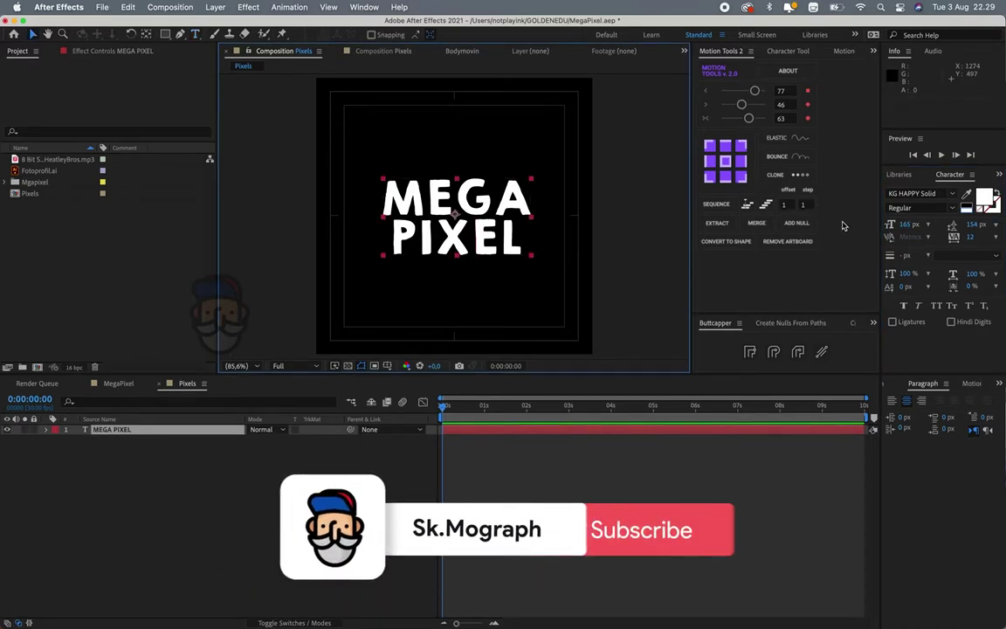
drag(908, 225, 788, 252)
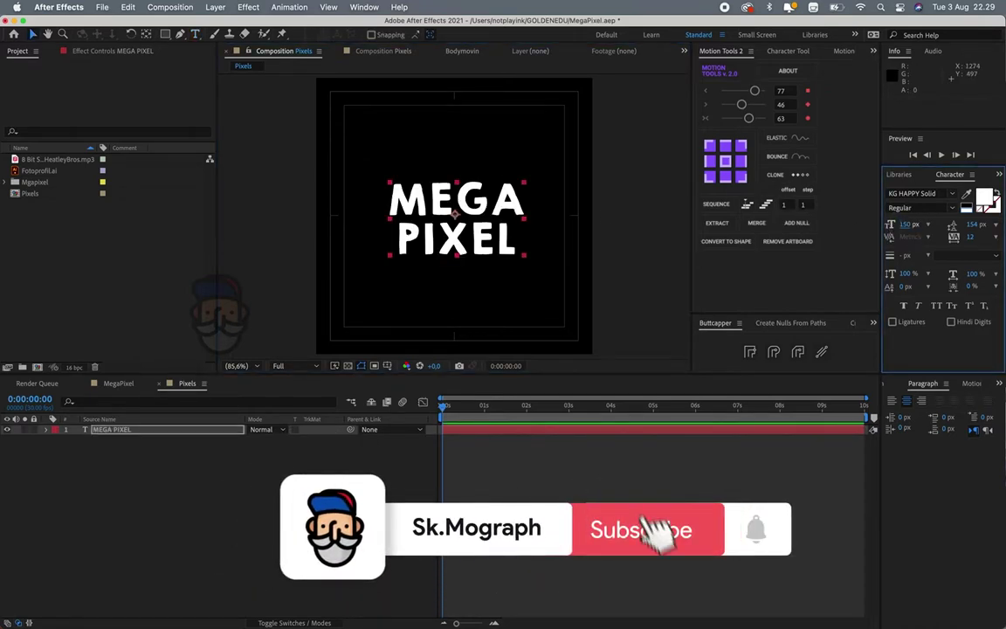
drag(970, 224, 957, 229)
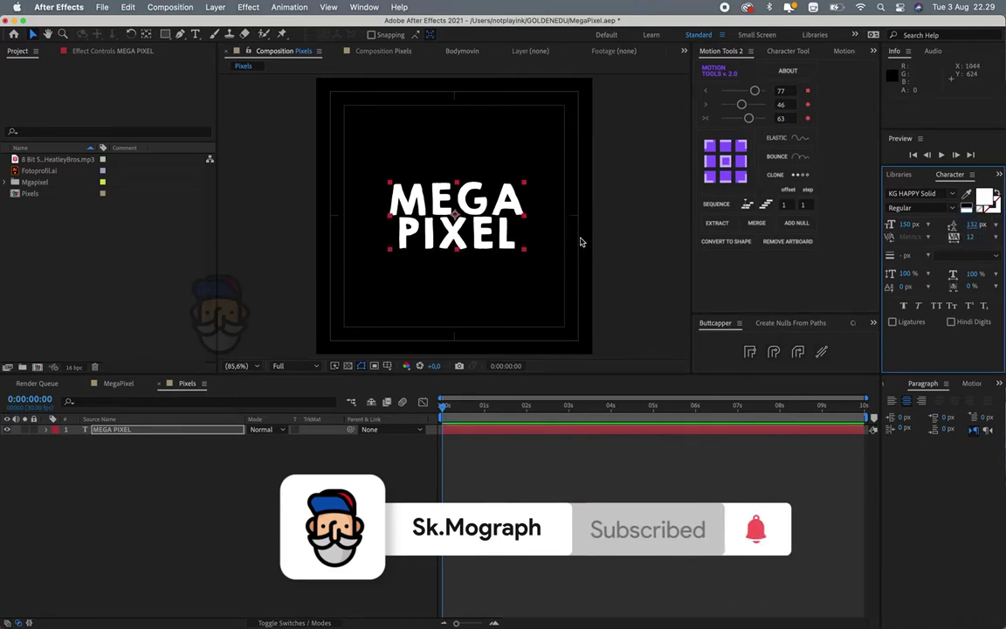
- Select the MEGA PIXEL layer in the timeline
click(470, 206)
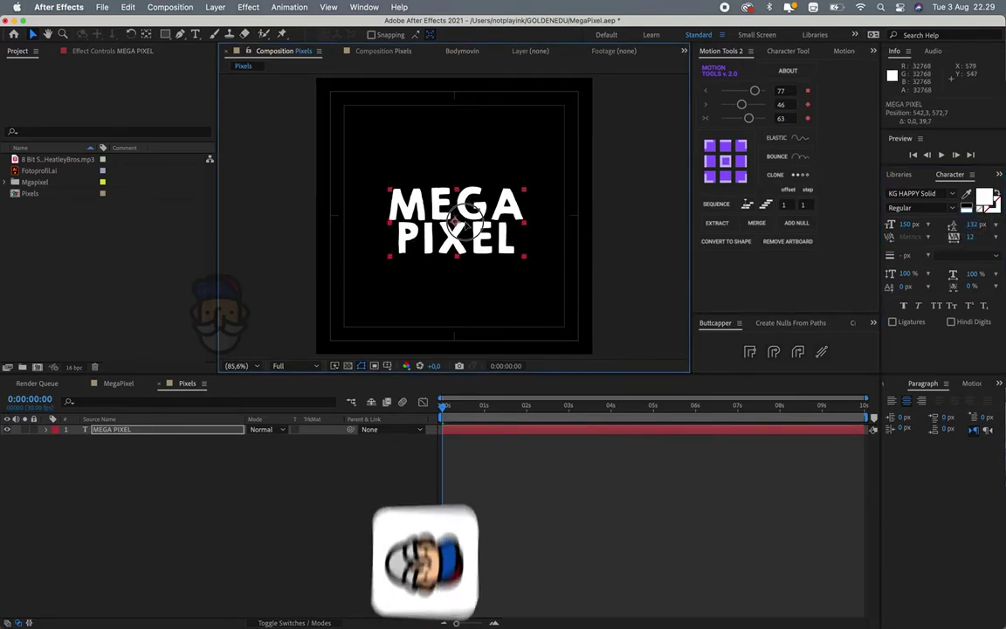
click(579, 202)
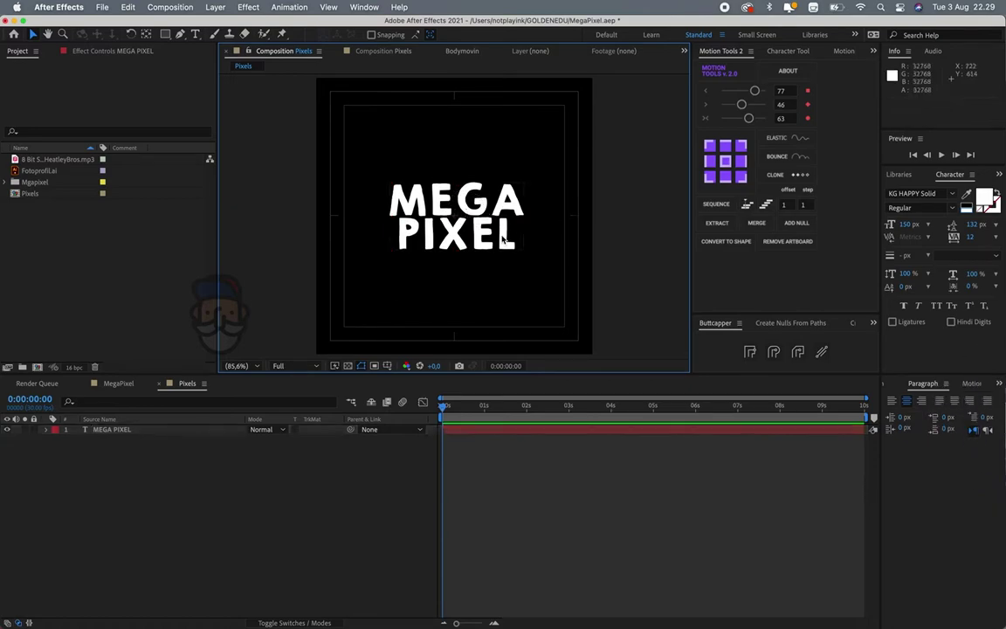
scroll(463, 236, up, 3)
scroll(463, 236, down, 2)
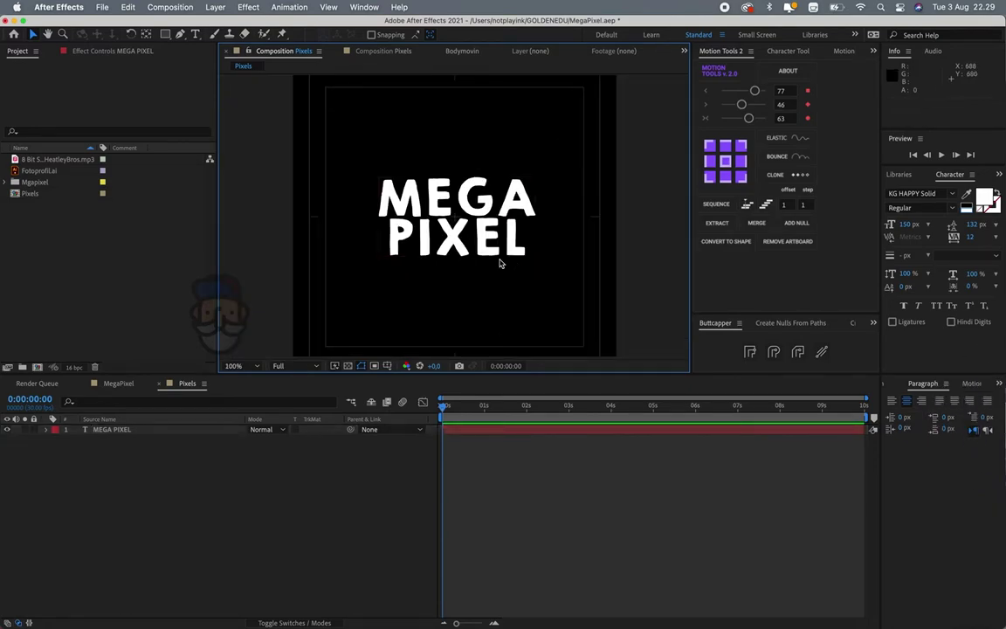
click(157, 465)
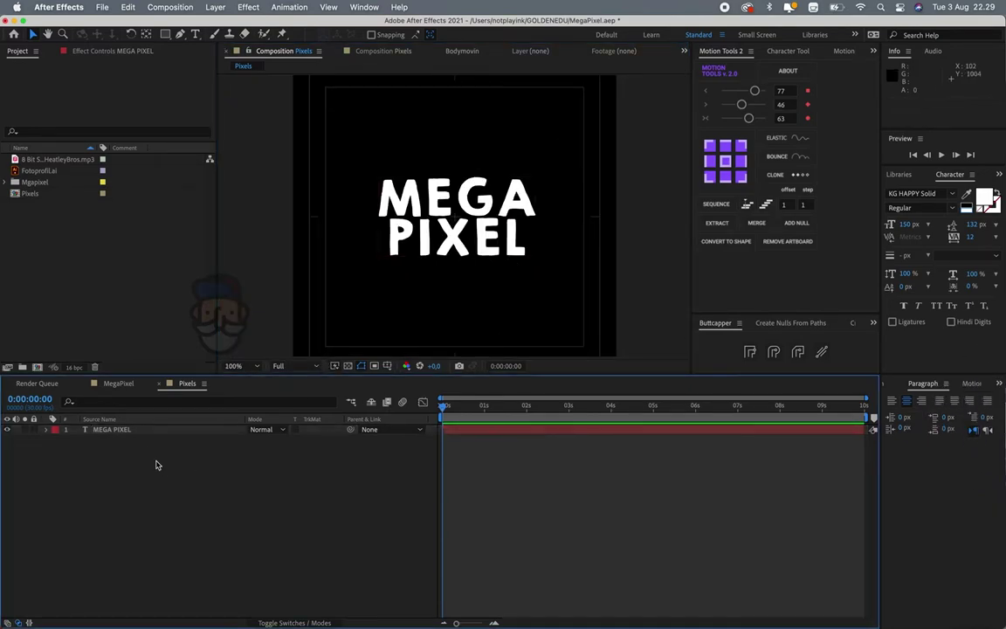
click(119, 431)
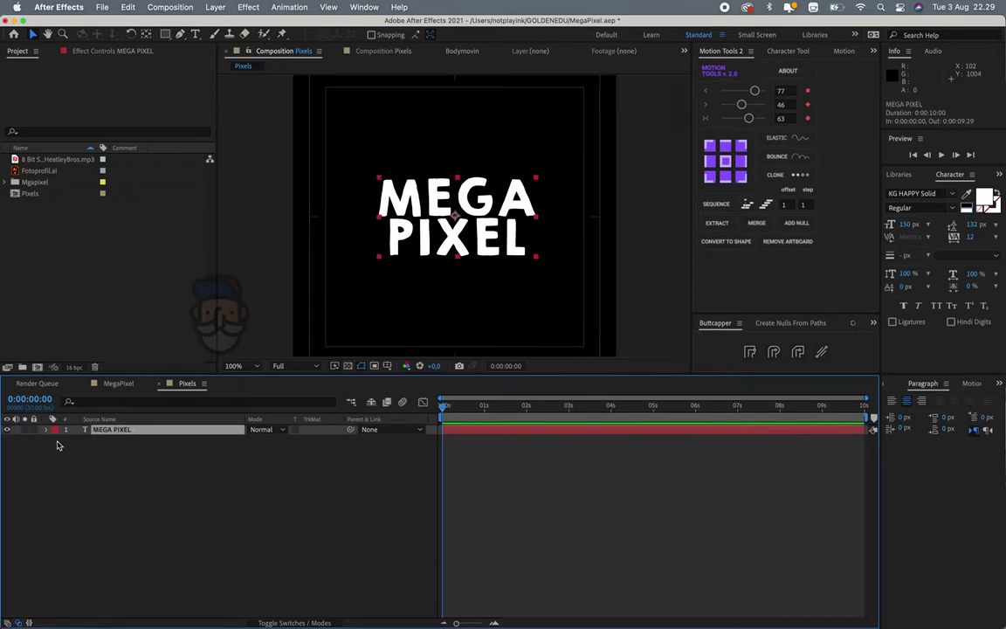
- Add a Gradient Overlay layer style to MEGA PIXEL and expand its settings
right_click(108, 434)
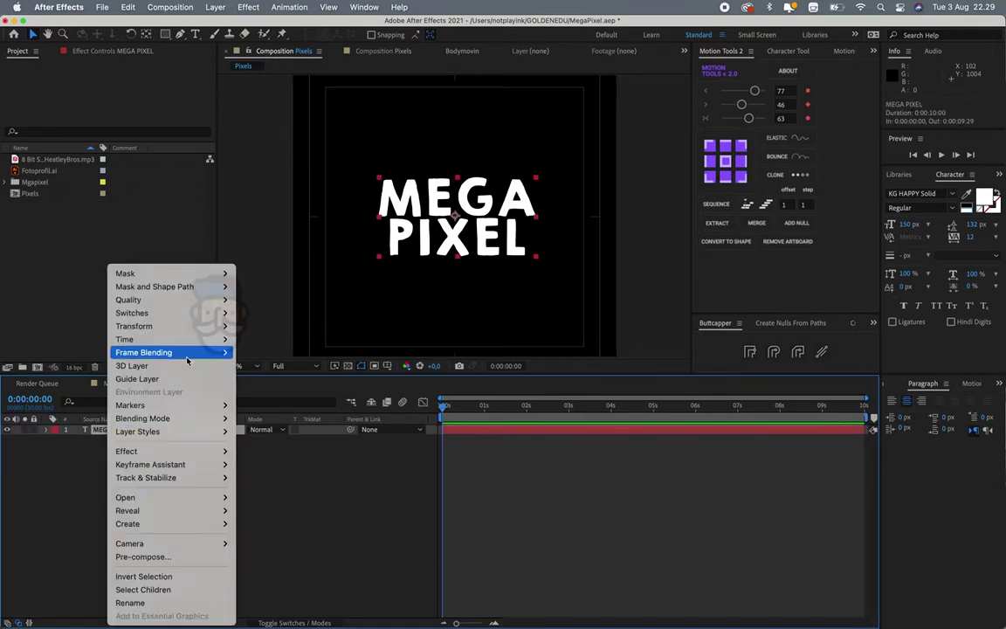
mouse_move(175, 431)
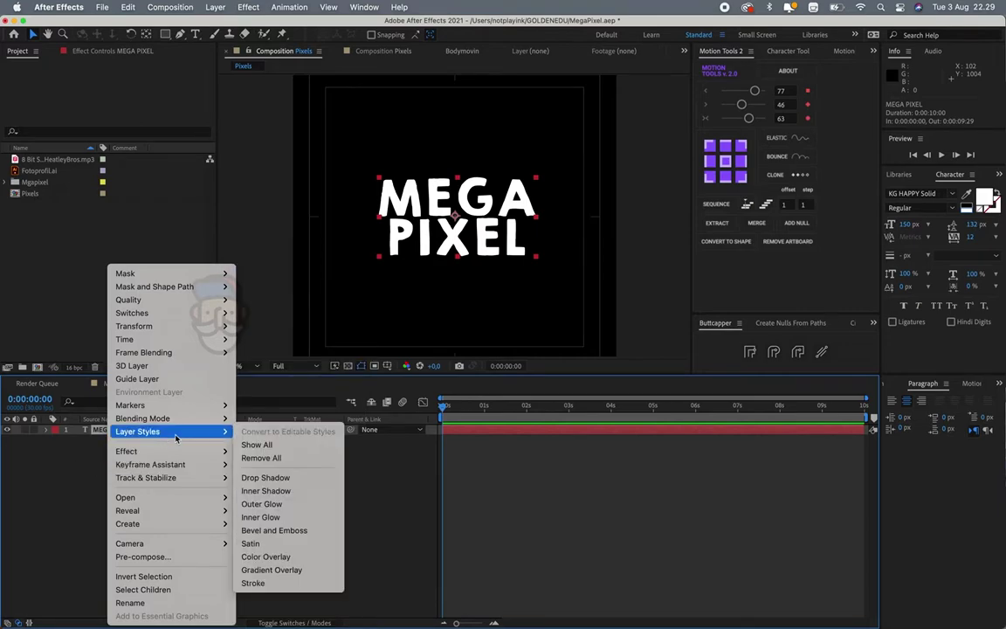
click(288, 569)
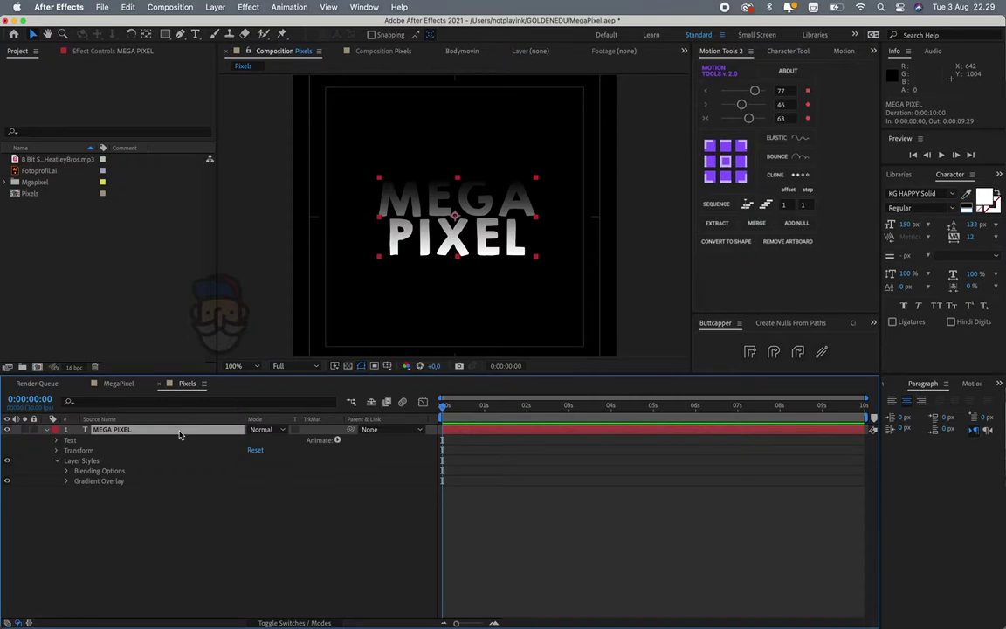
click(65, 481)
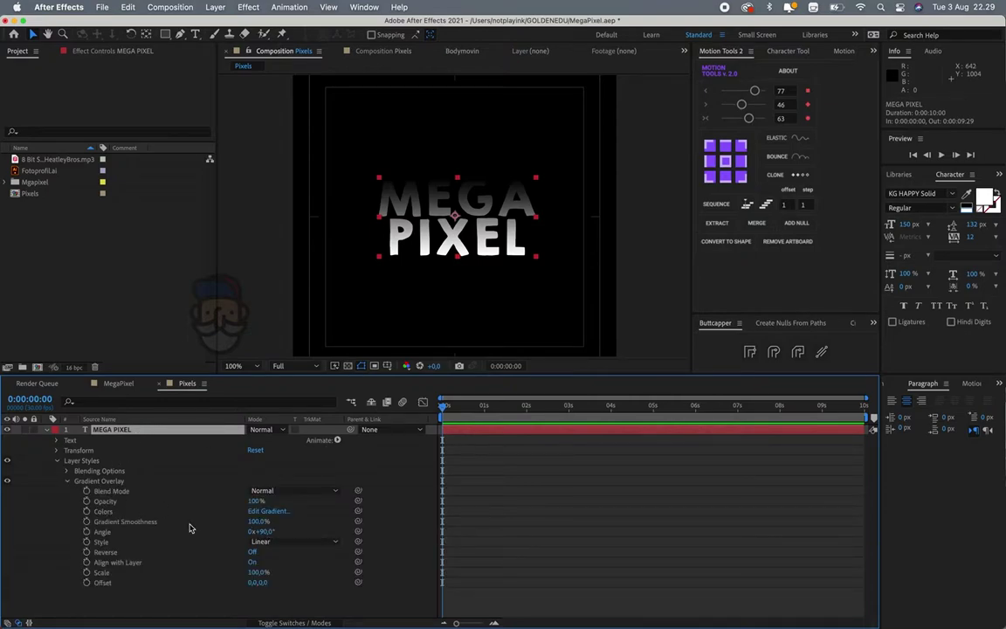
- Move the white stop to the middle and add a deep pink-red stop at the start
click(264, 511)
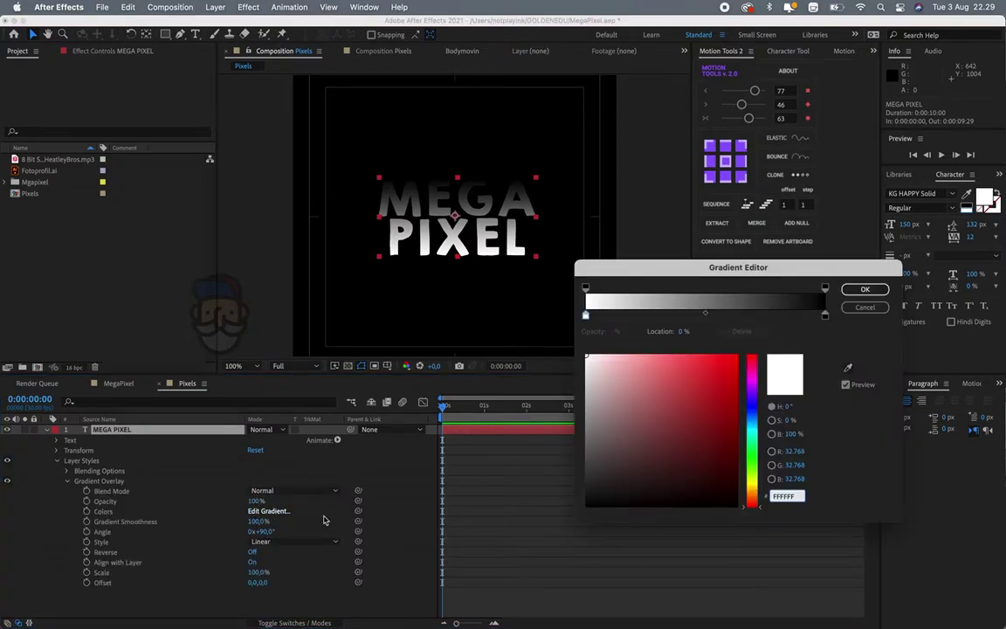
drag(585, 316, 696, 316)
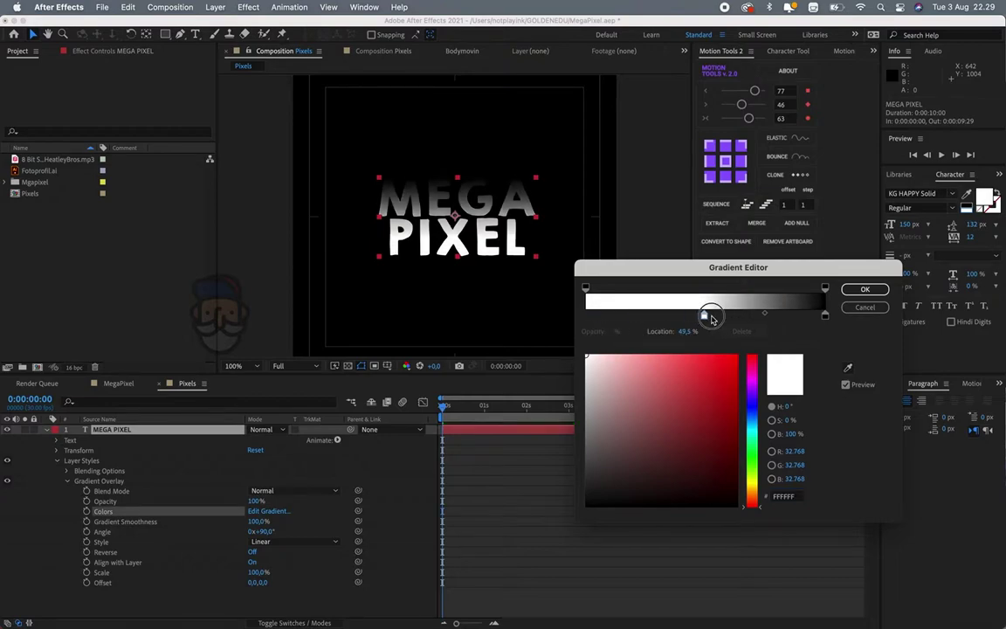
click(585, 315)
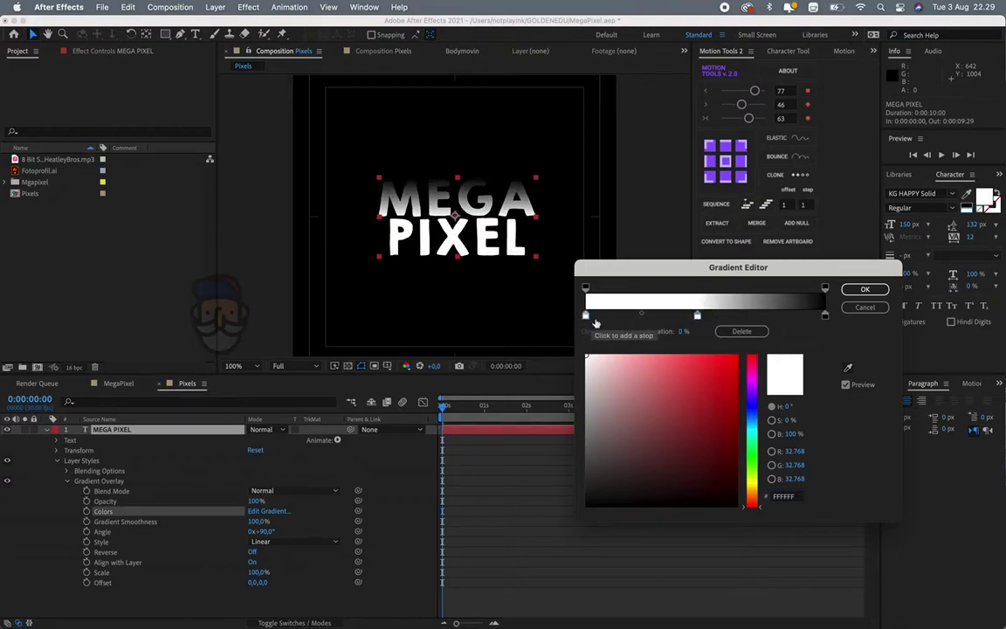
drag(752, 489, 741, 362)
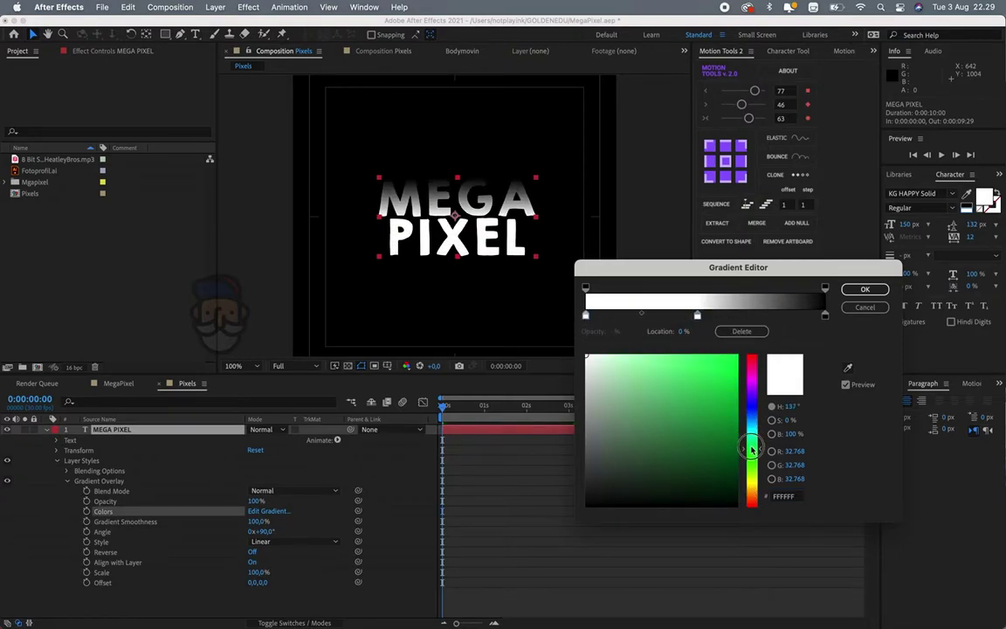
click(724, 358)
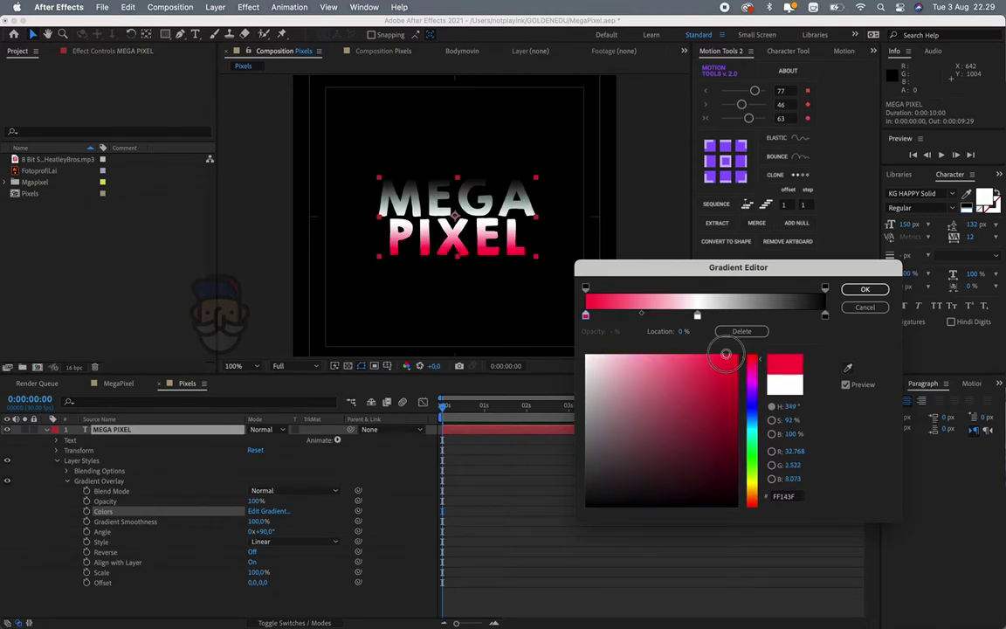
drag(722, 361, 727, 371)
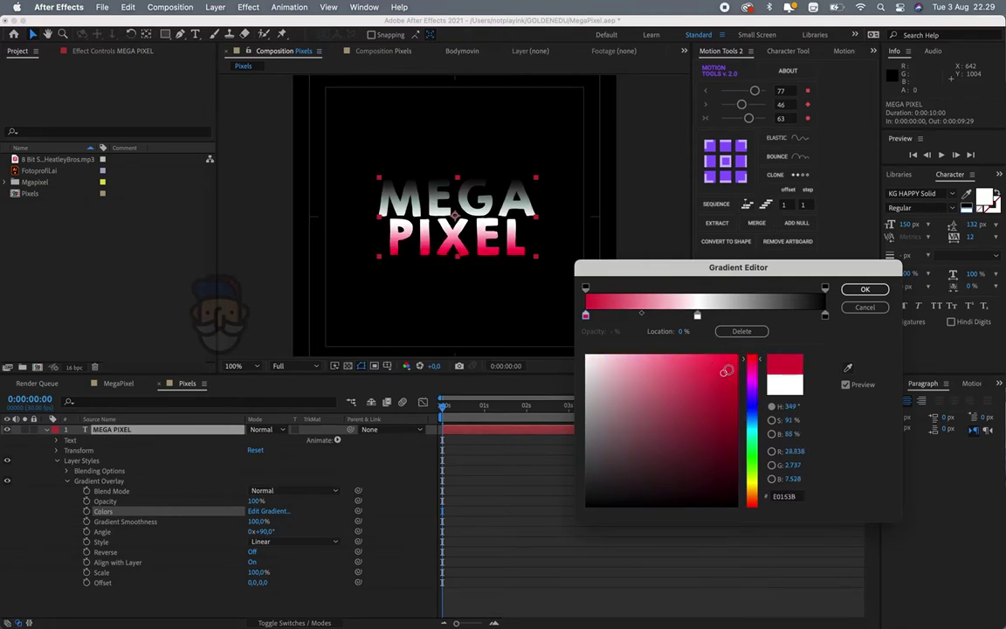
- Add blue and purple colour stops along the gradient
click(637, 316)
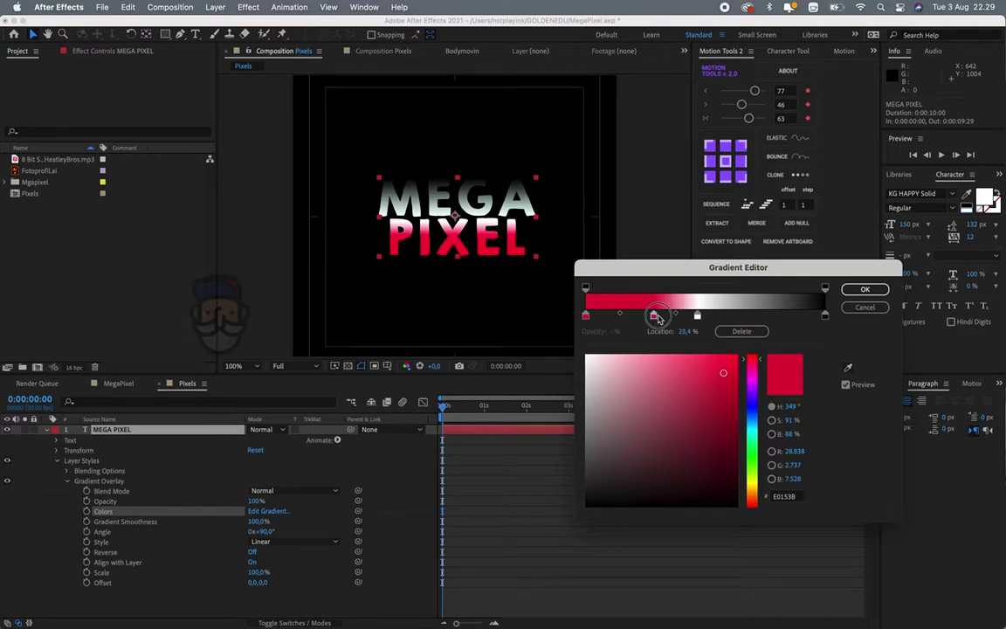
click(750, 411)
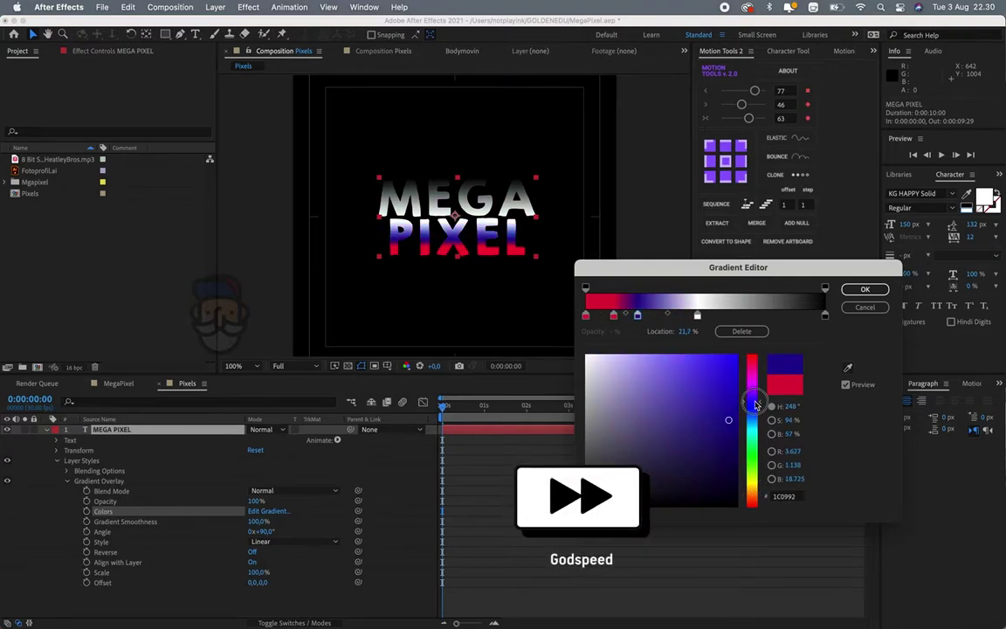
click(625, 316)
click(687, 316)
drag(752, 454, 752, 410)
click(825, 317)
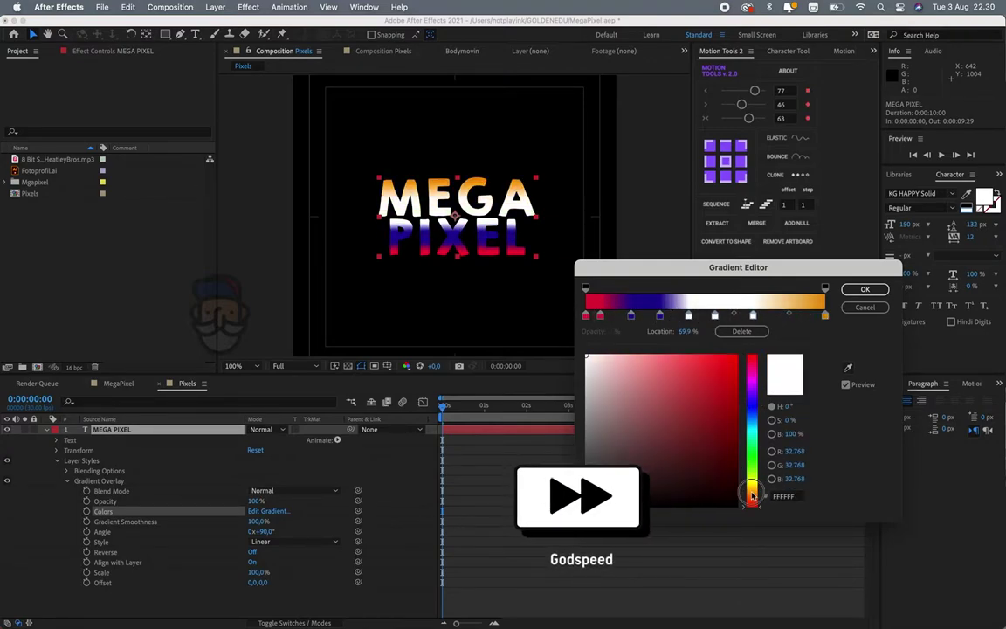
click(753, 316)
drag(751, 366, 753, 397)
- Place the dark-blue stop at 20.7% and white at 44.2%, then confirm the gradient
click(688, 316)
click(659, 316)
drag(652, 317, 635, 316)
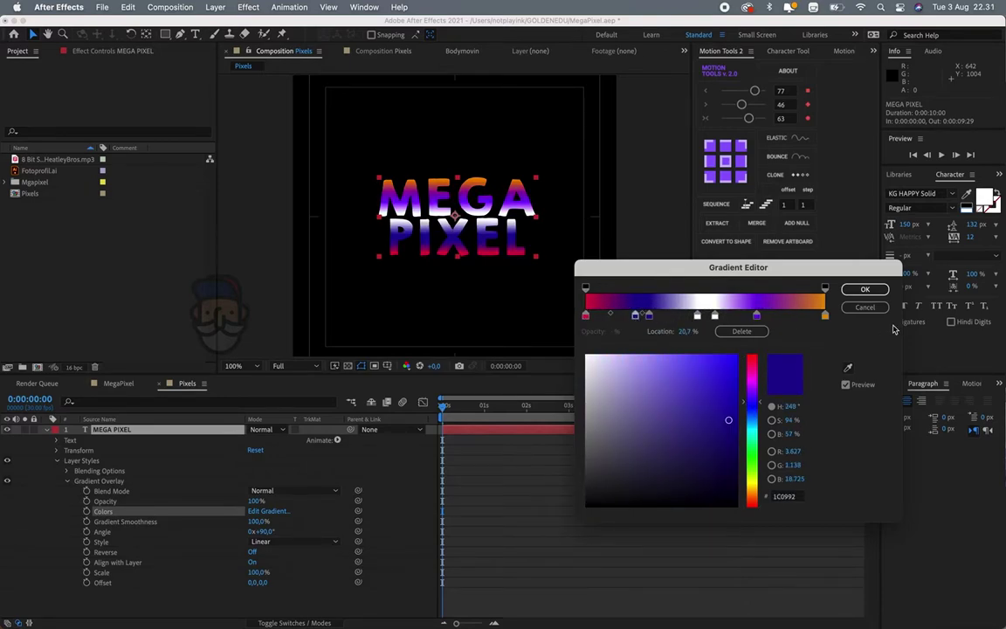
drag(697, 317, 691, 316)
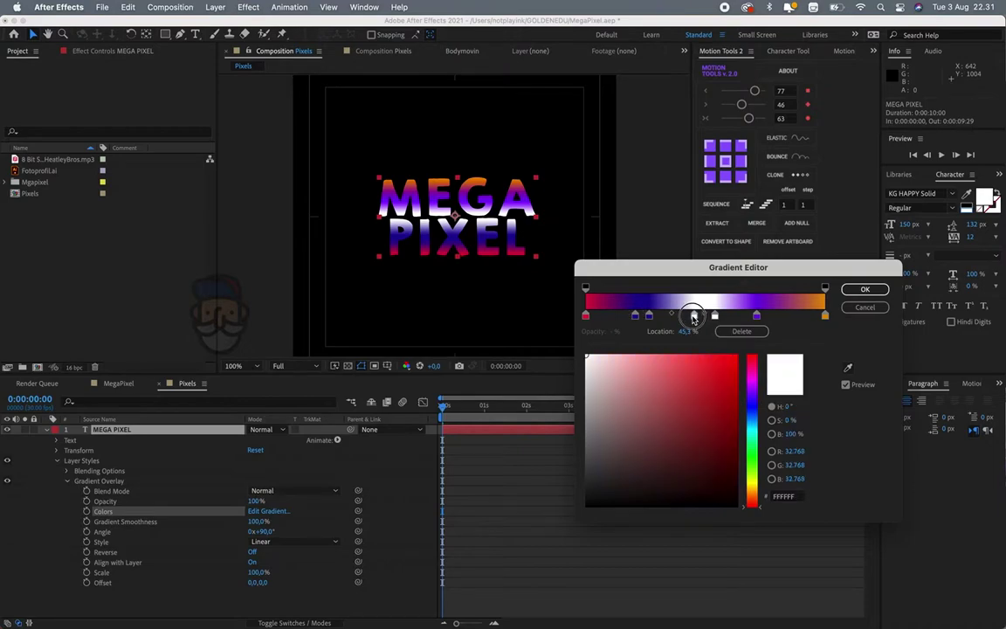
click(718, 316)
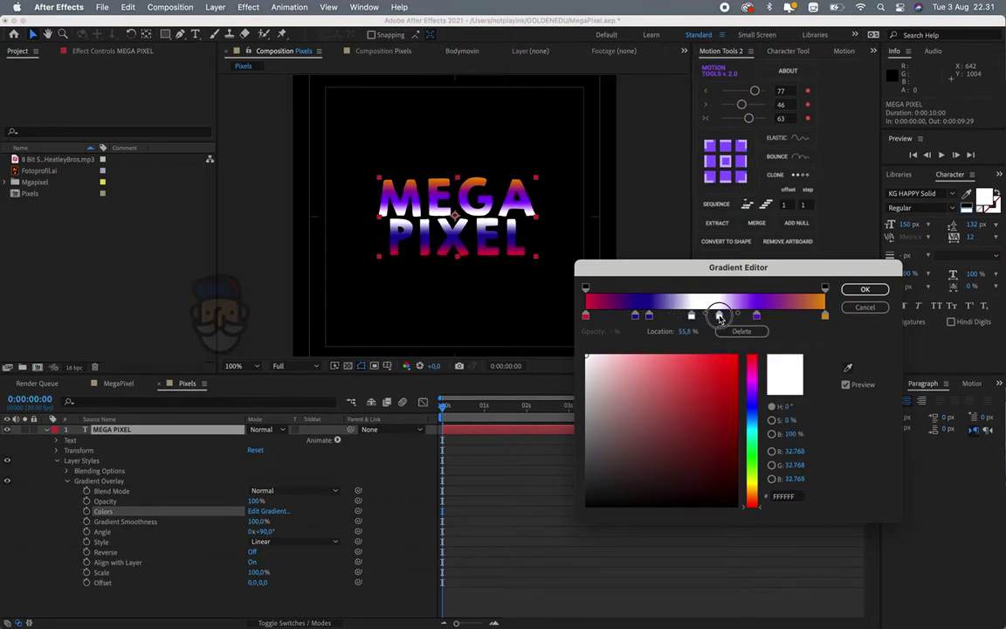
click(864, 289)
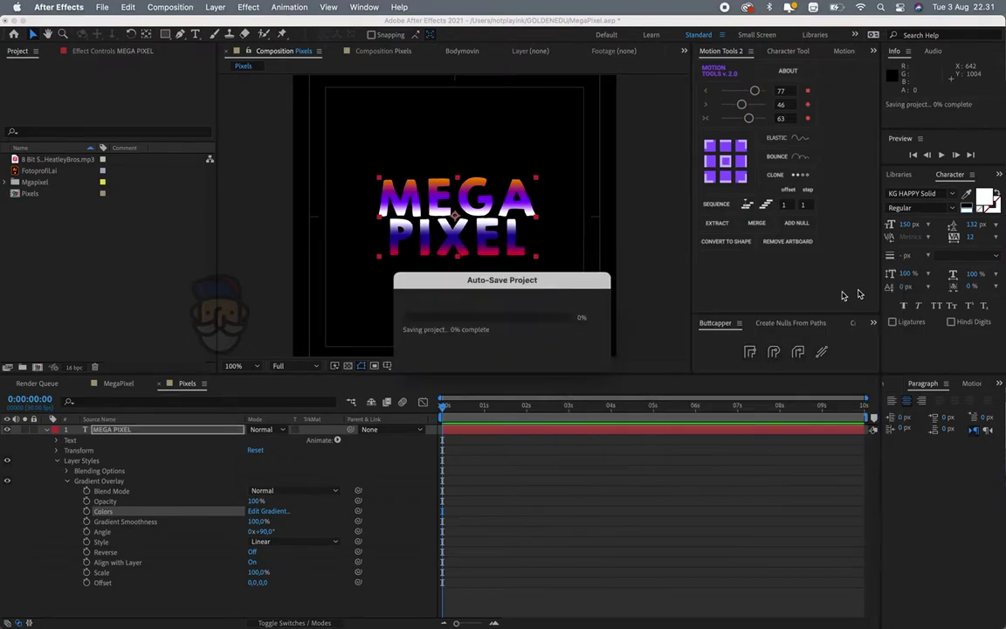
- Add a Stroke layer style to MEGA PIXEL and expand its properties
click(105, 432)
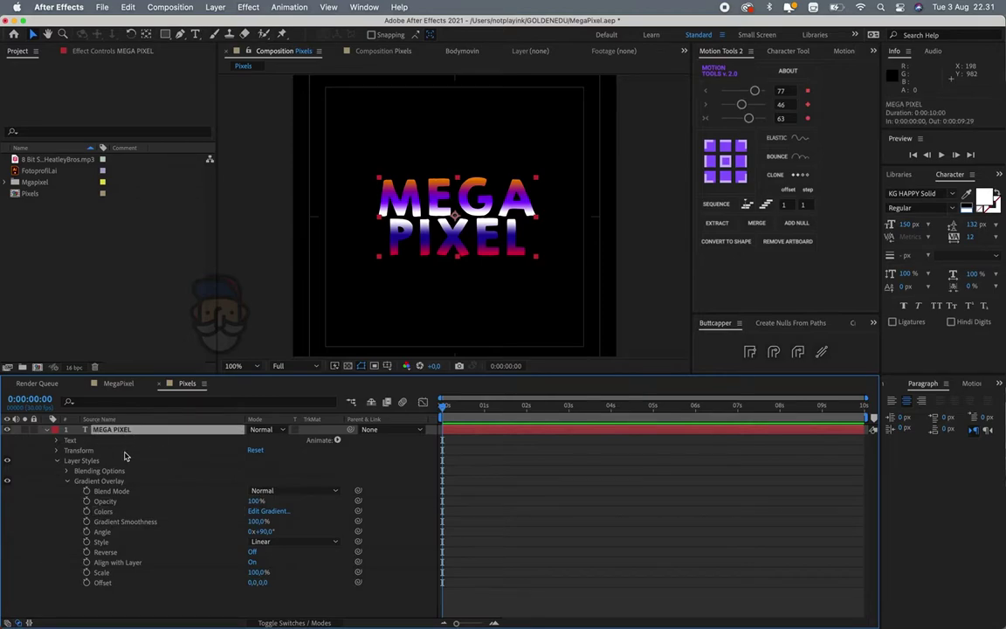
right_click(110, 433)
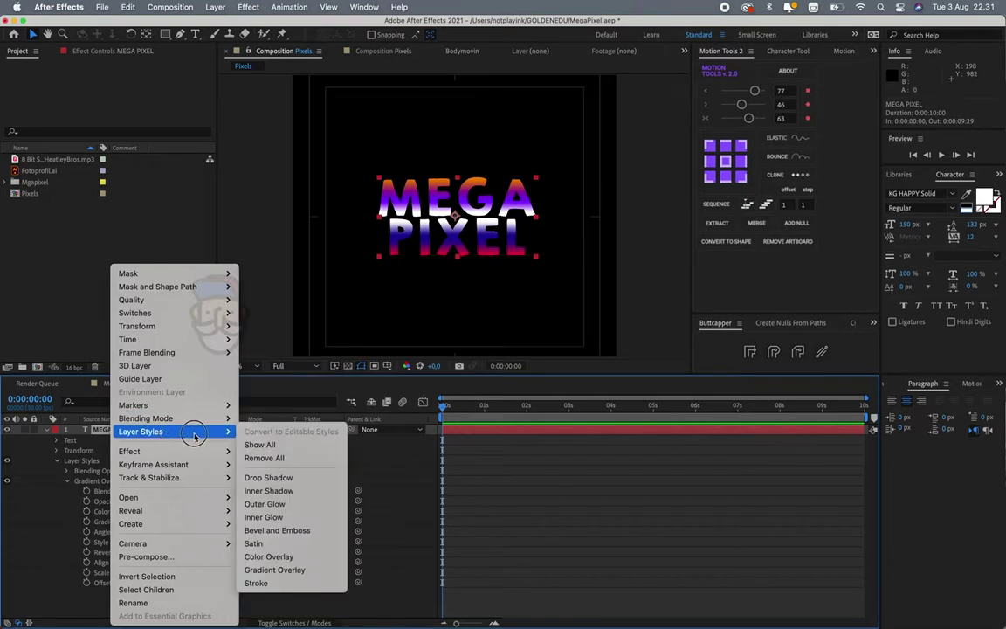
click(255, 580)
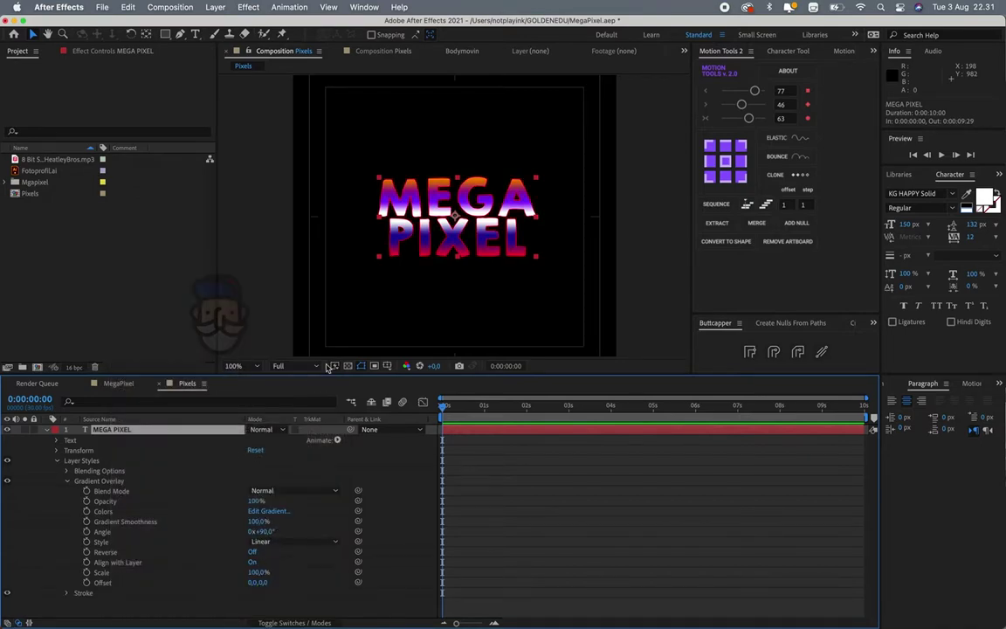
click(67, 481)
click(67, 491)
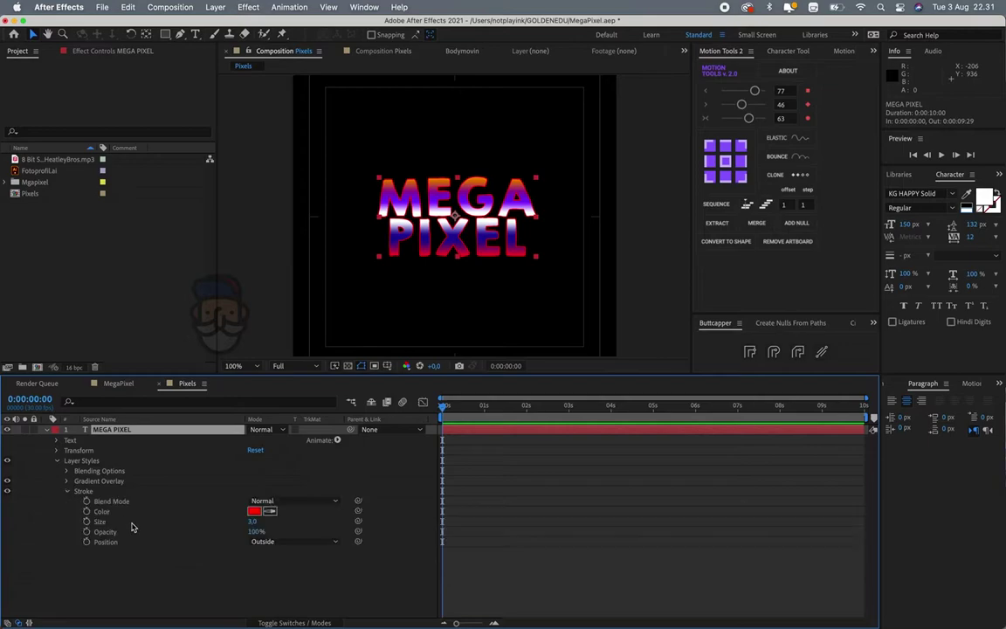
- Make the stroke colour blue and its size 5
click(253, 511)
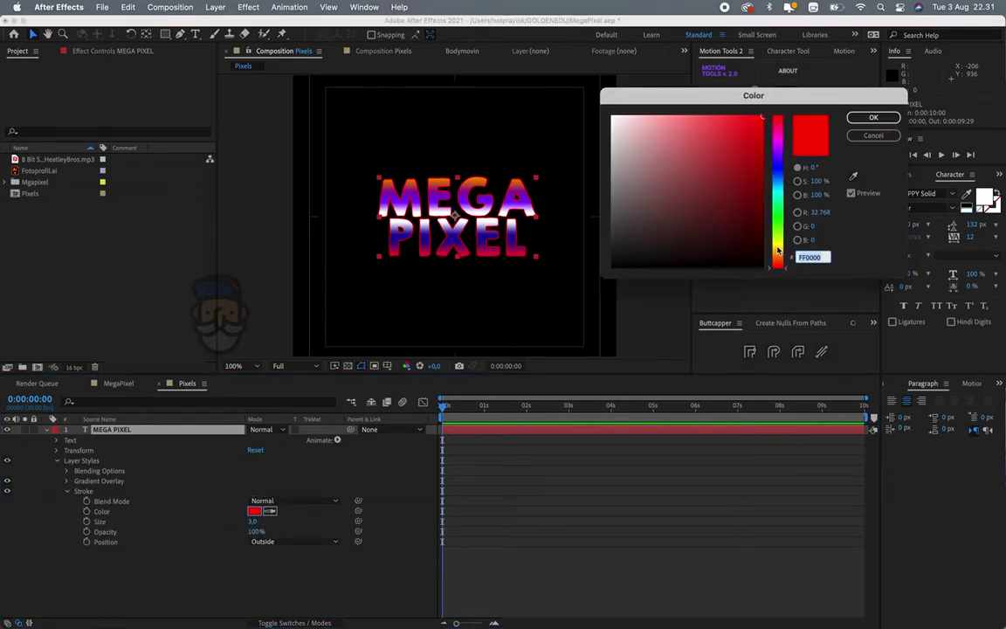
drag(777, 251, 780, 186)
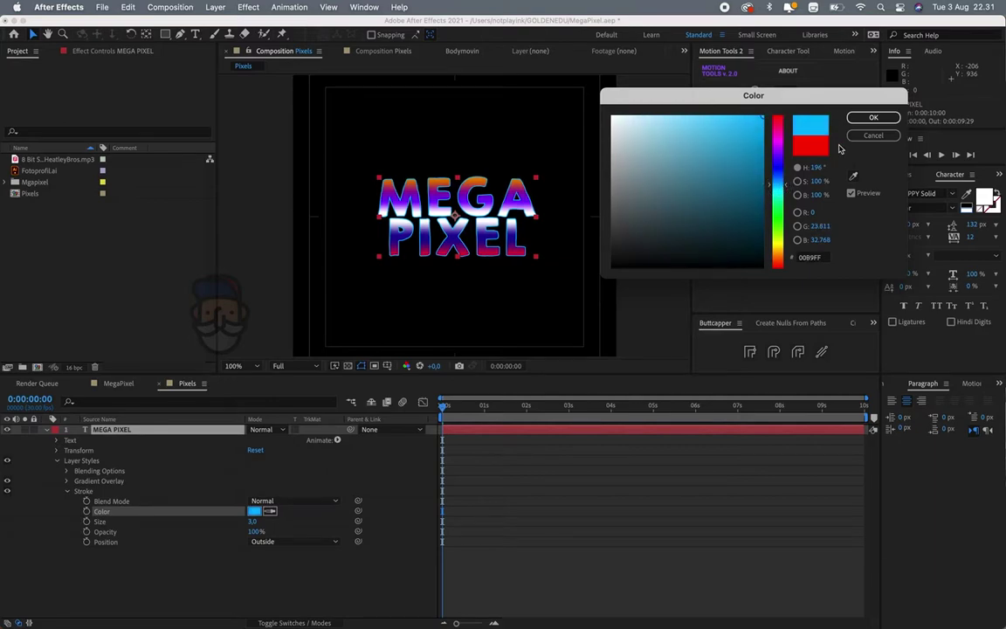
click(873, 117)
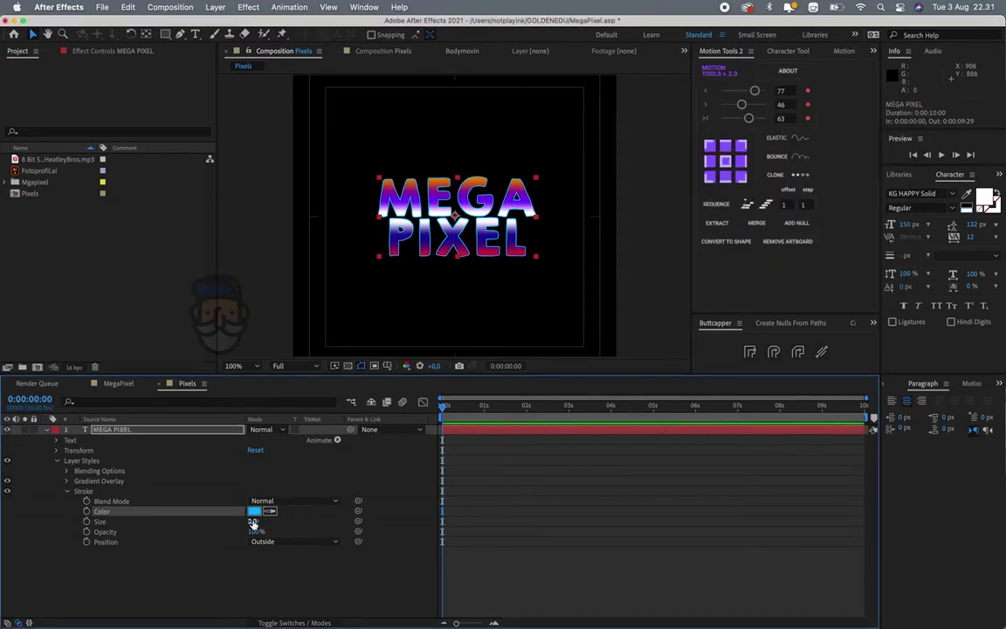
click(252, 523)
key(Return)
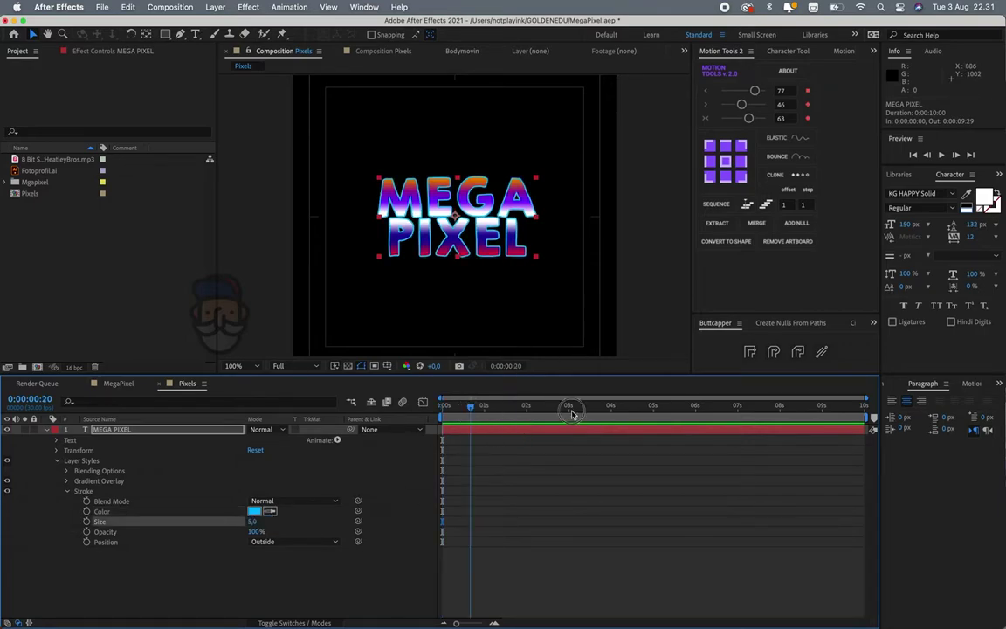
click(245, 557)
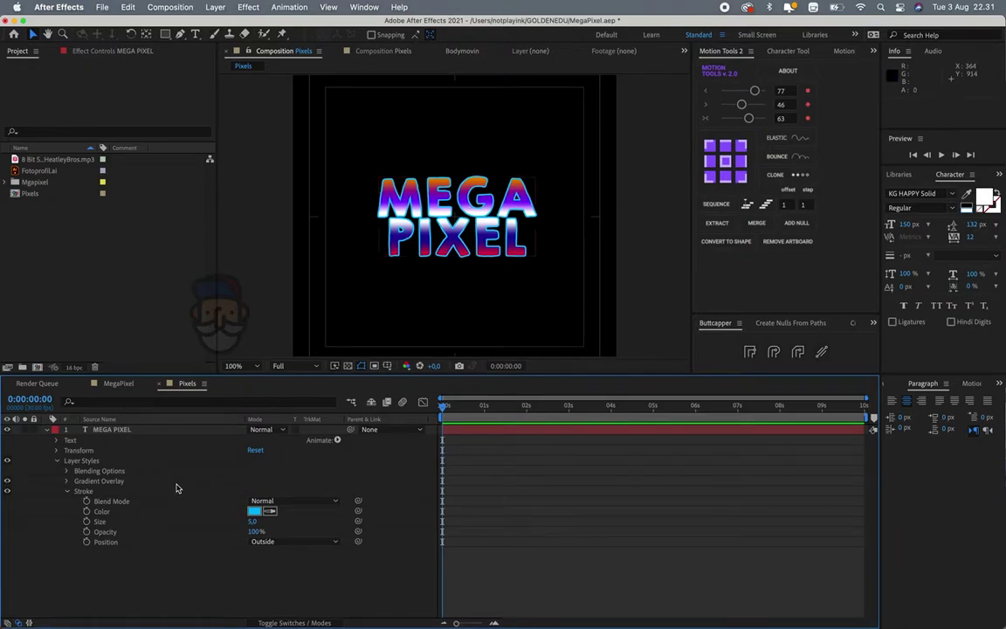
- Add an Opacity and Position animator set to 0% opacity and y offset 100, showing Range Selector 1
click(338, 442)
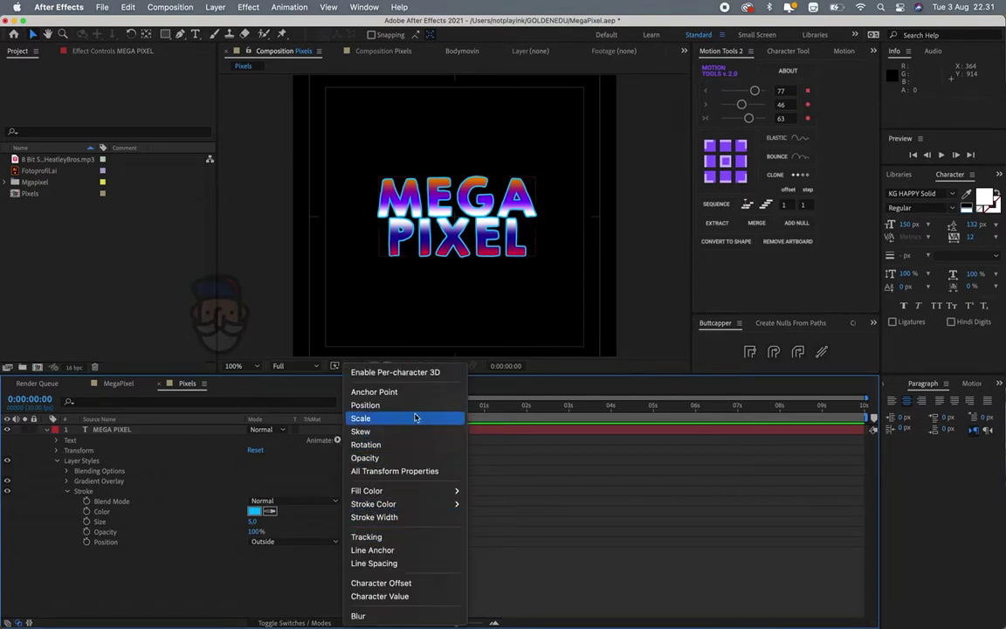
click(367, 458)
click(337, 440)
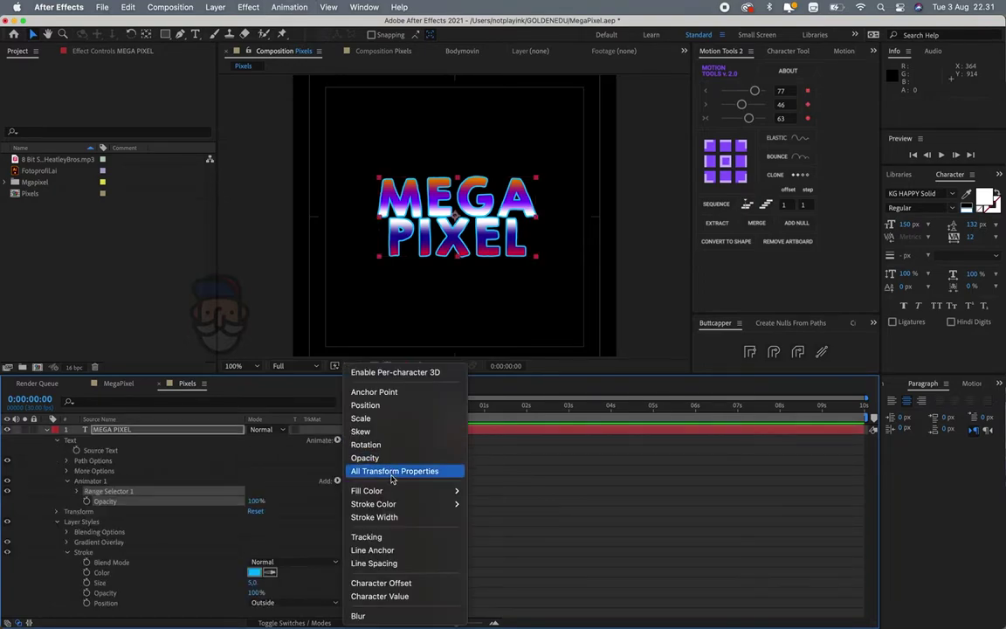
click(366, 405)
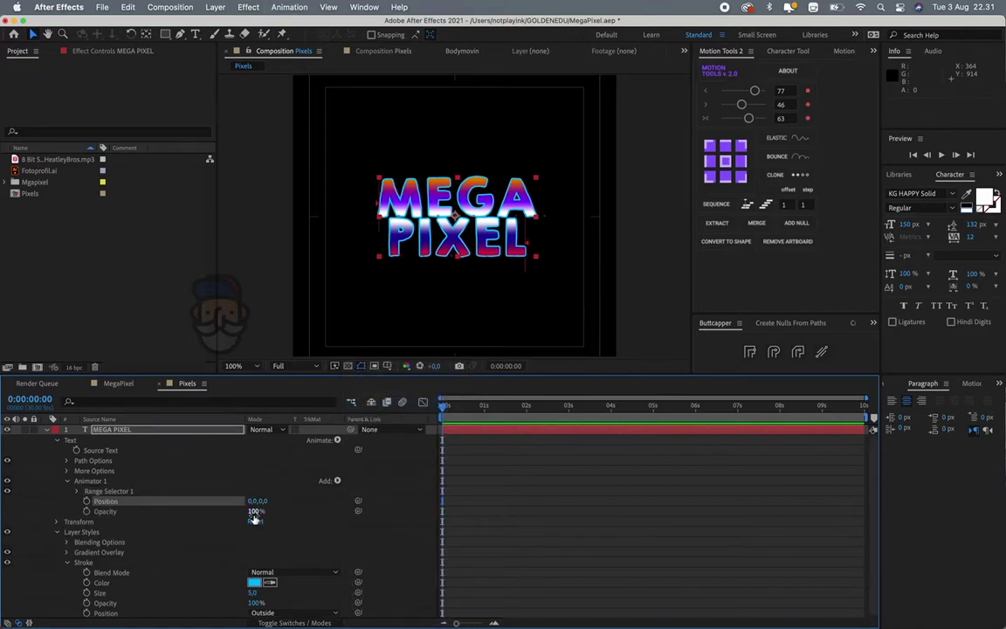
drag(254, 512, 130, 511)
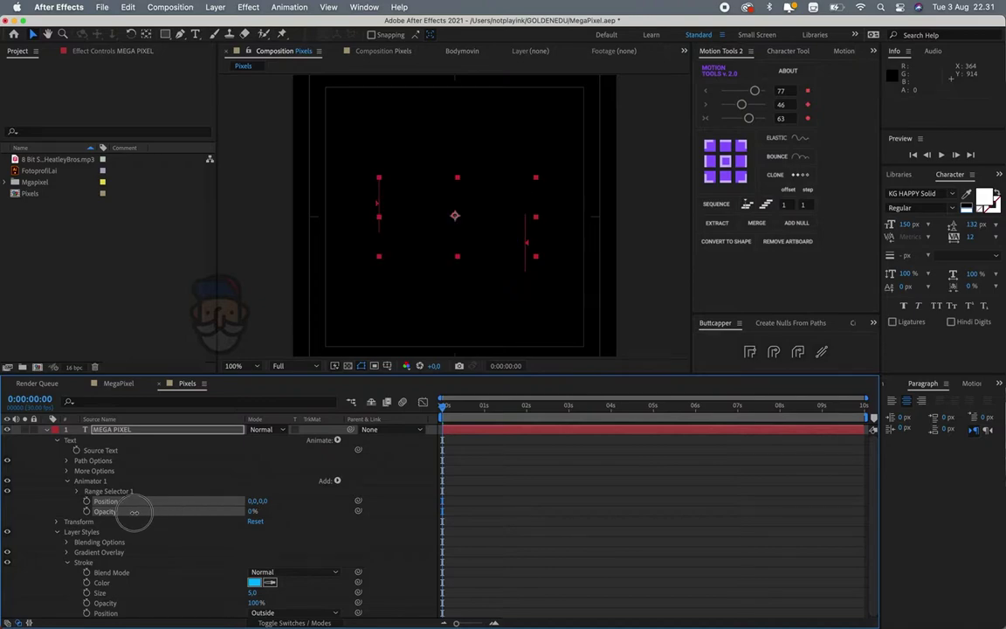
click(267, 502)
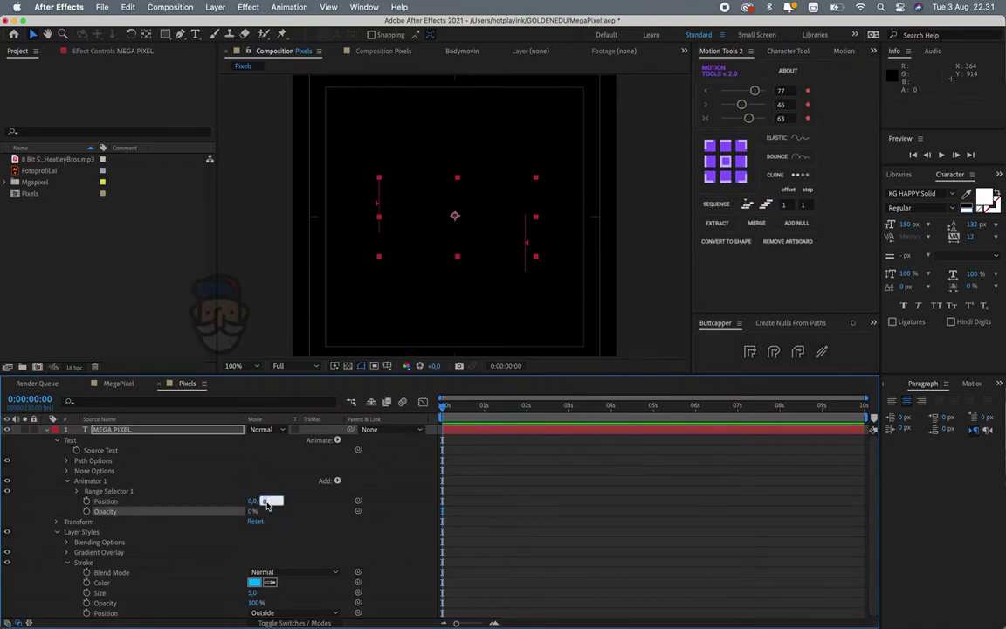
text(100)
key(Return)
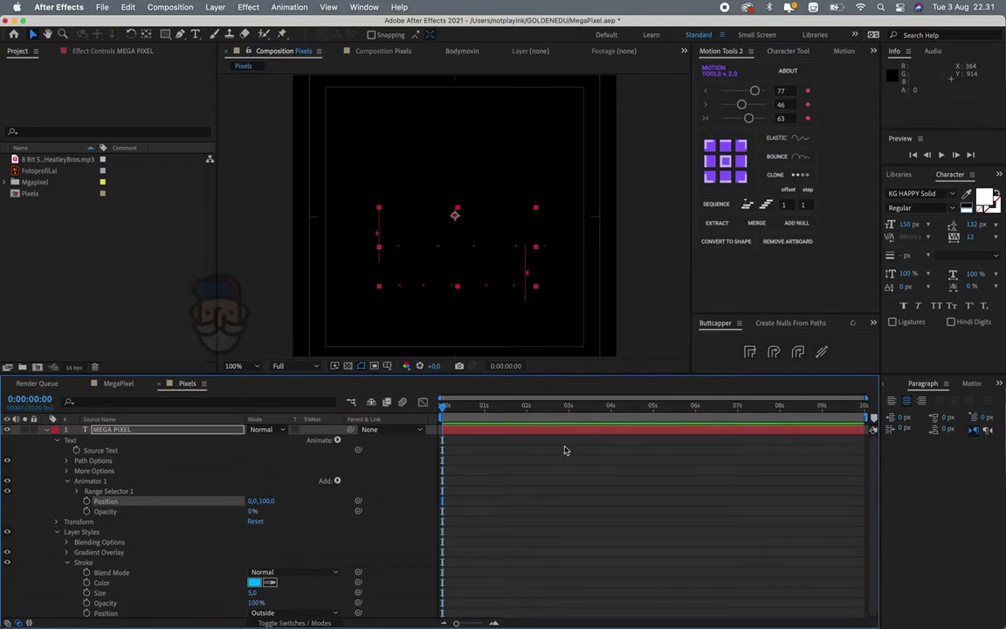
click(78, 491)
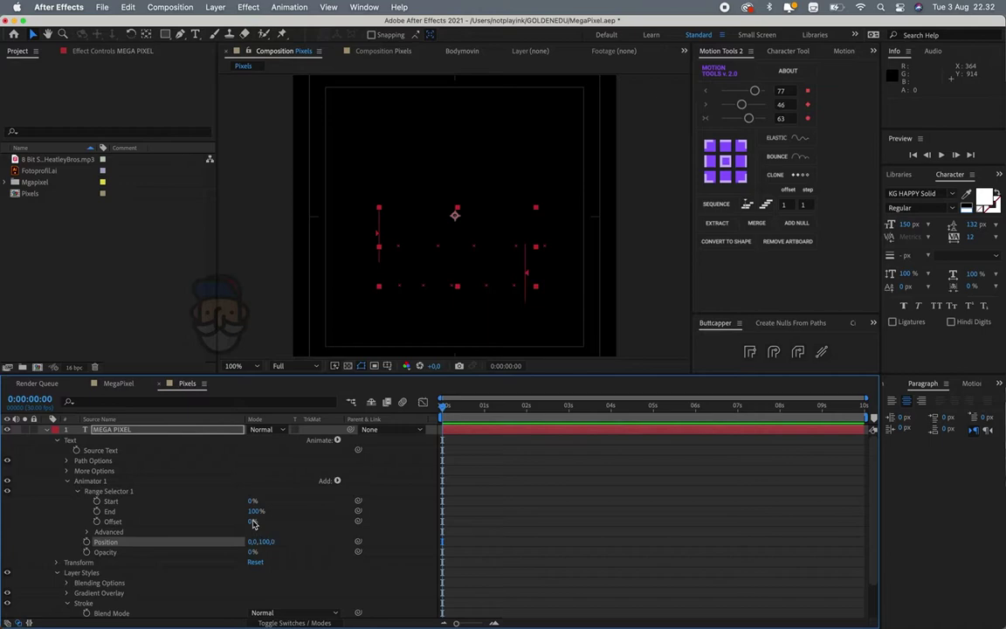
- Keyframe range Offset at -100% at 0 s and 100% at 2 s, then select both keyframes
drag(253, 521, 300, 522)
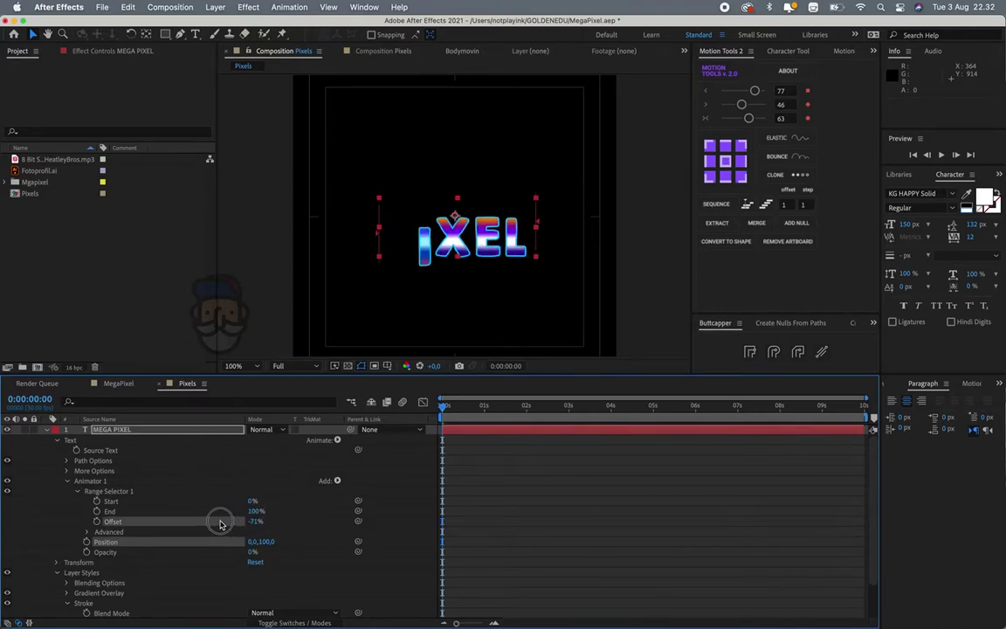
drag(299, 522, 222, 524)
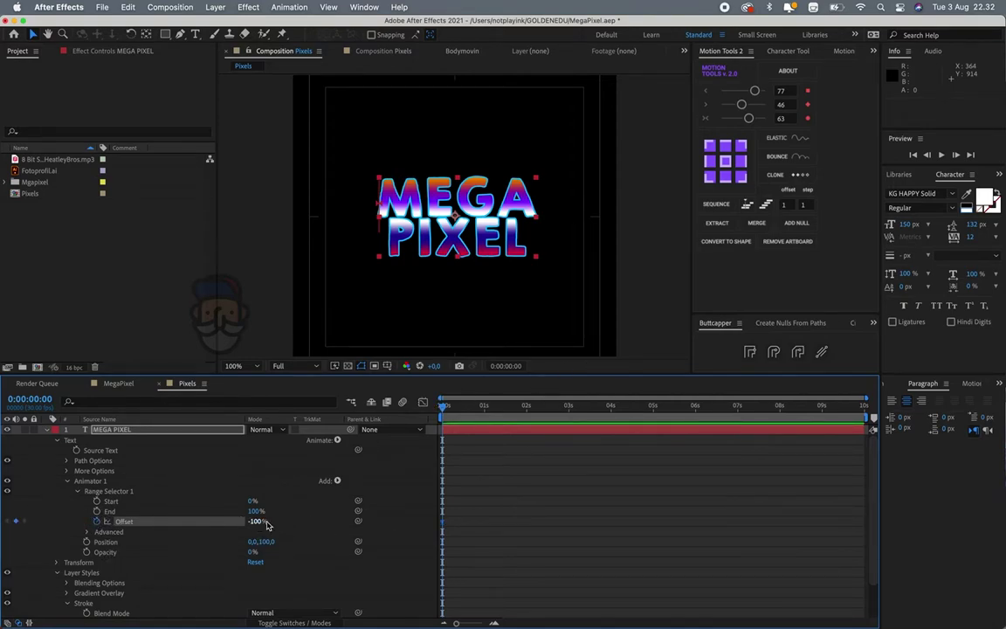
drag(455, 416, 527, 407)
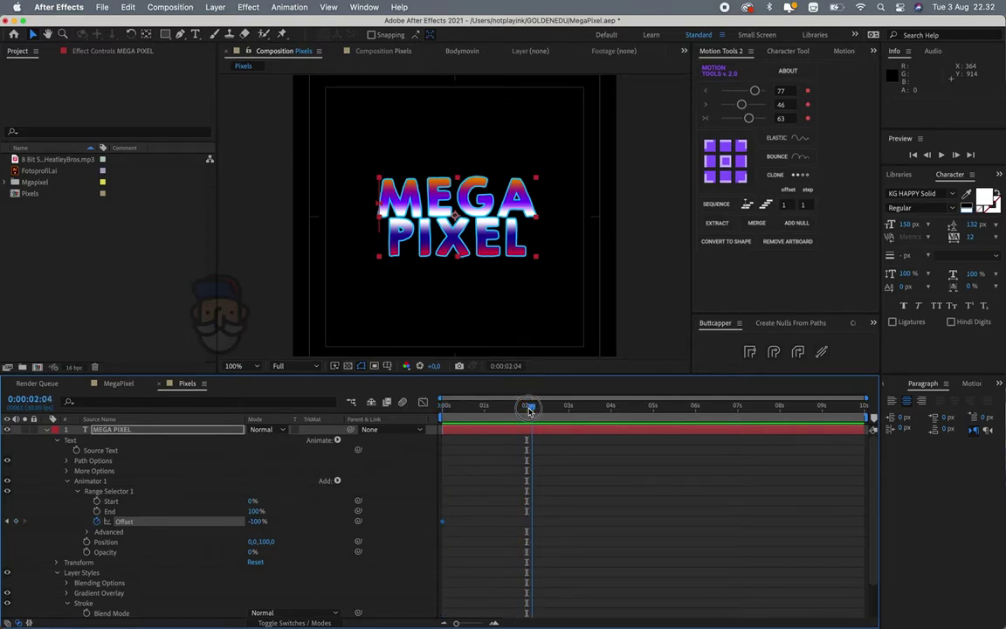
drag(256, 521, 461, 529)
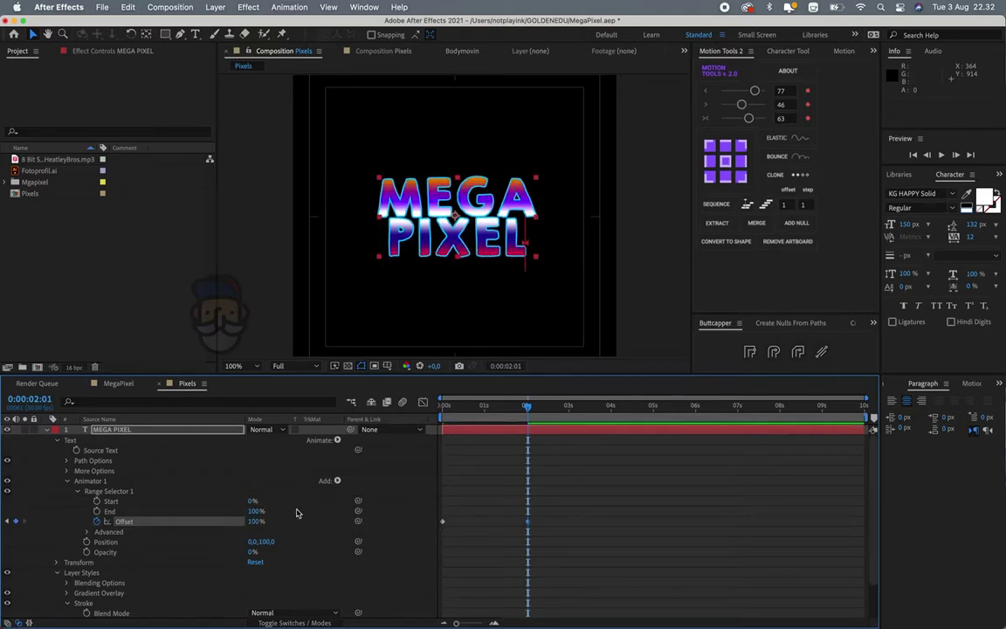
drag(541, 507, 406, 551)
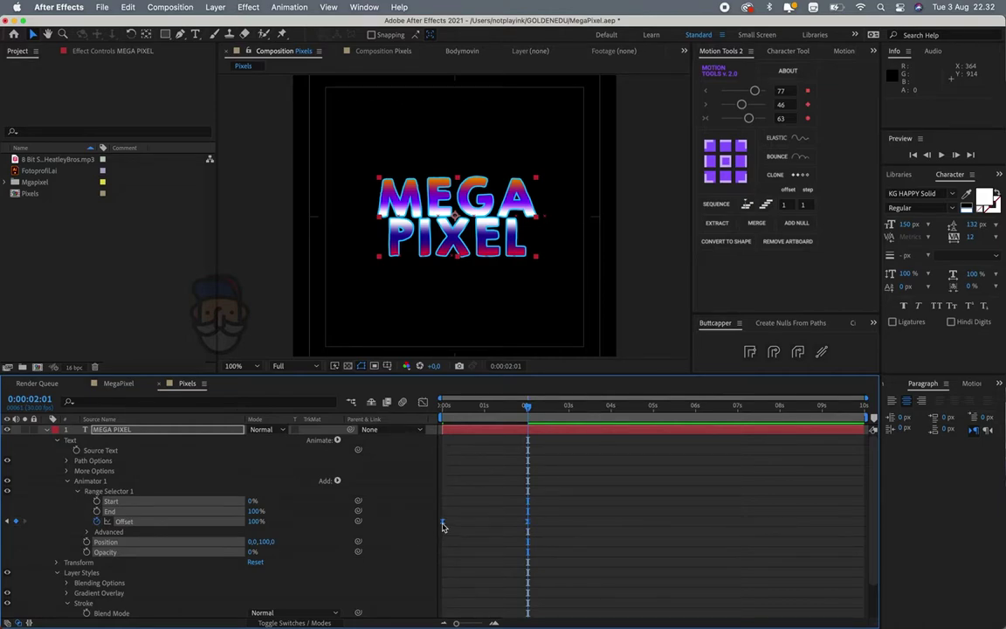
- Apply Easy Ease to the Offset keyframes and reselect them
right_click(443, 526)
mouse_move(546, 615)
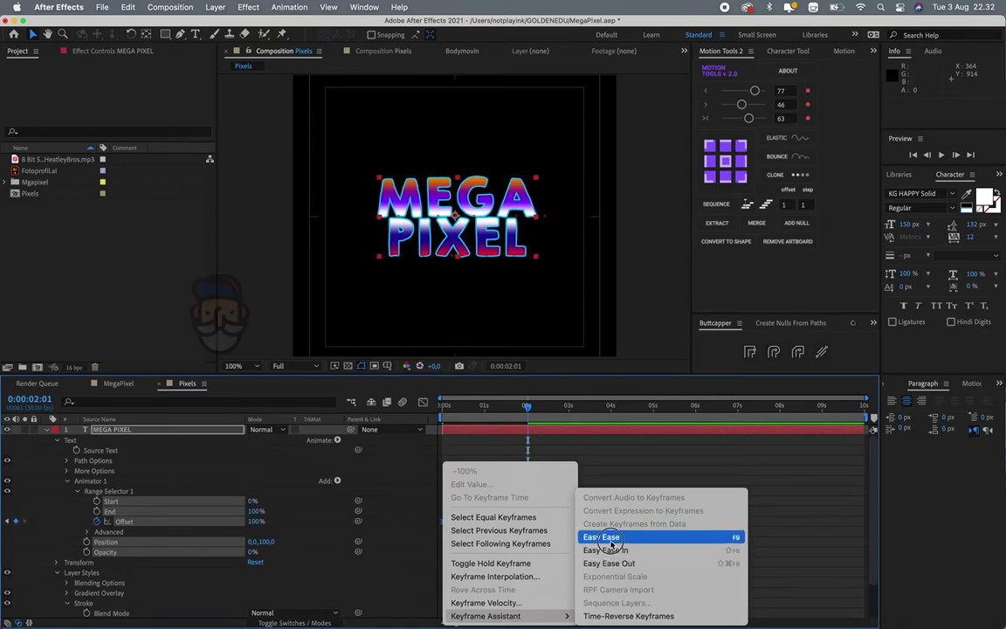
click(610, 537)
key(Home)
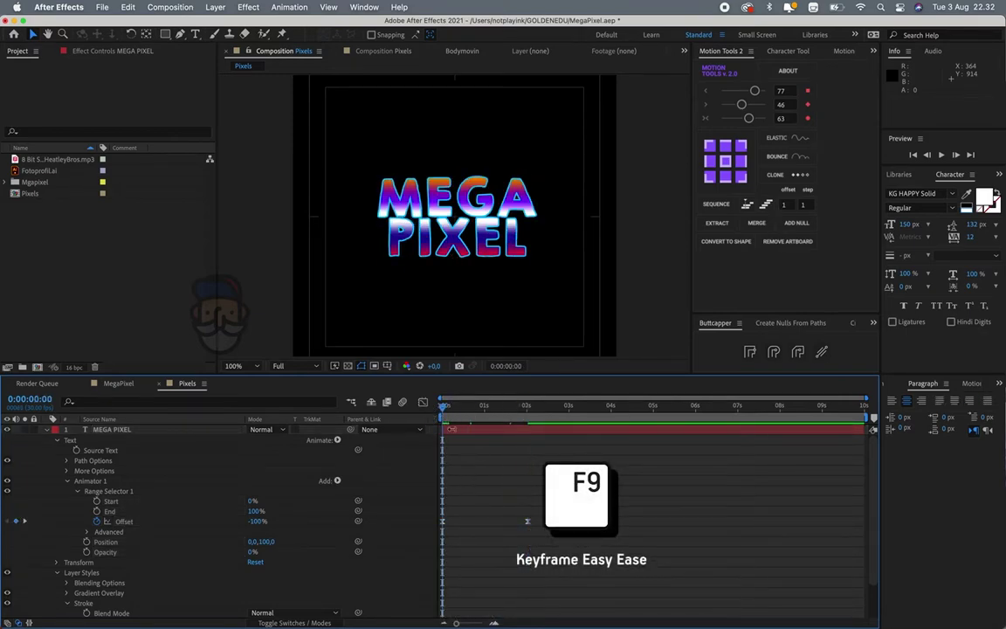
drag(533, 509, 407, 531)
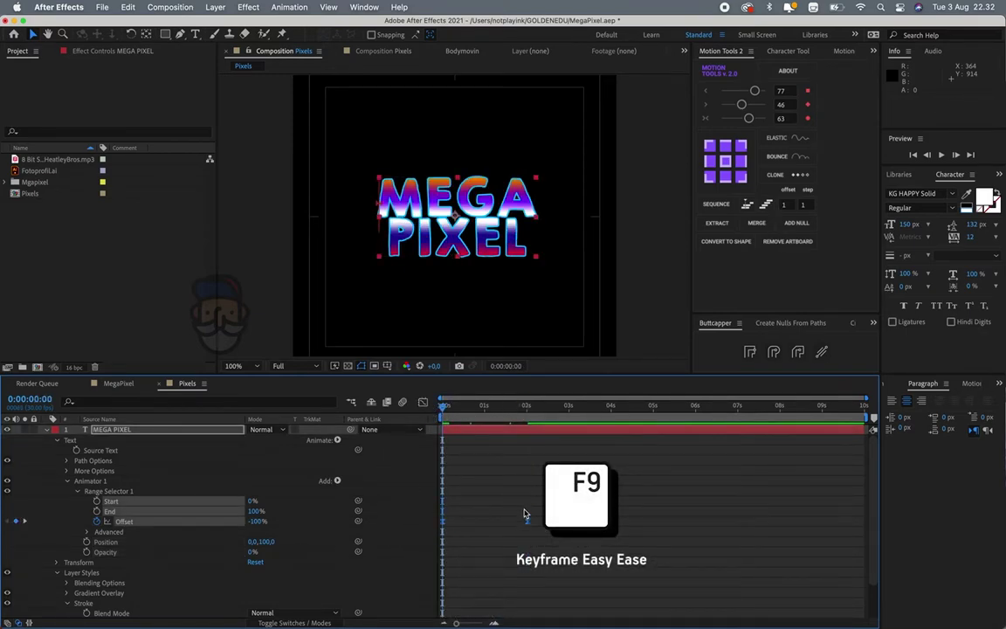
drag(524, 514, 418, 528)
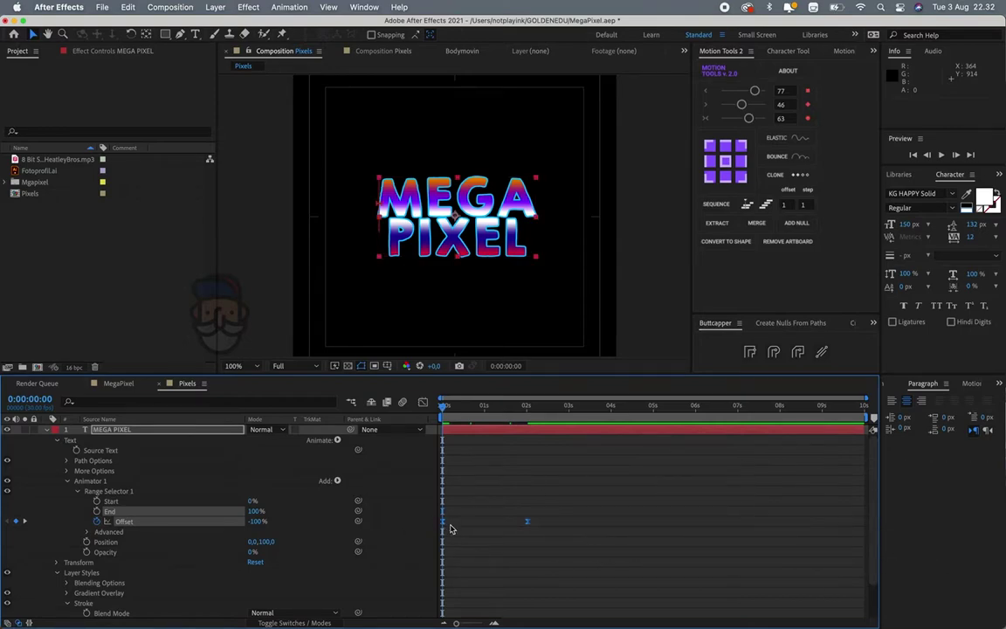
- In the speed graph, lengthen the ease into the final Offset keyframe and preview the reveal
click(425, 403)
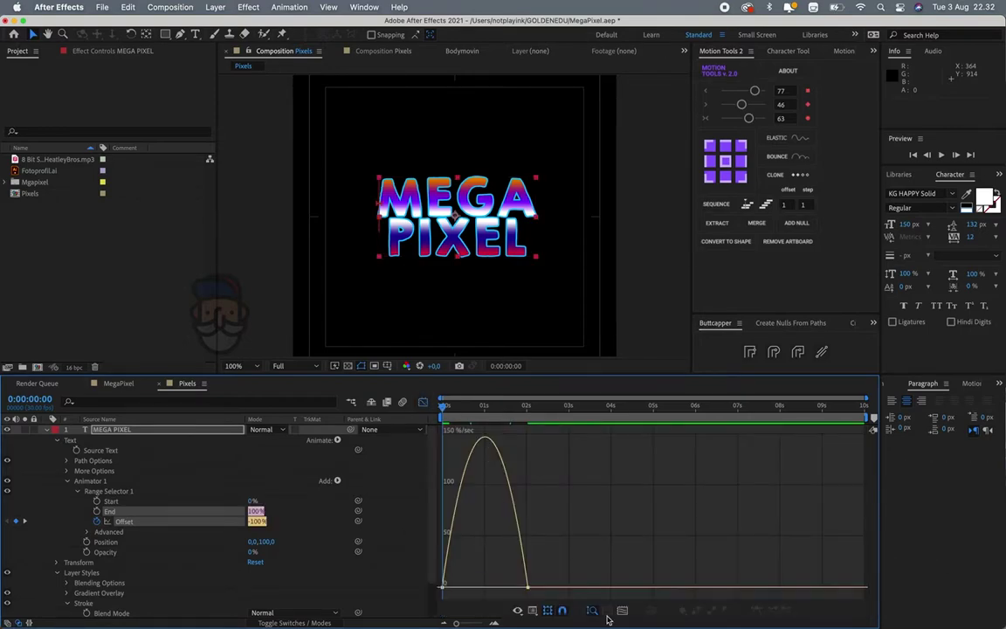
click(532, 613)
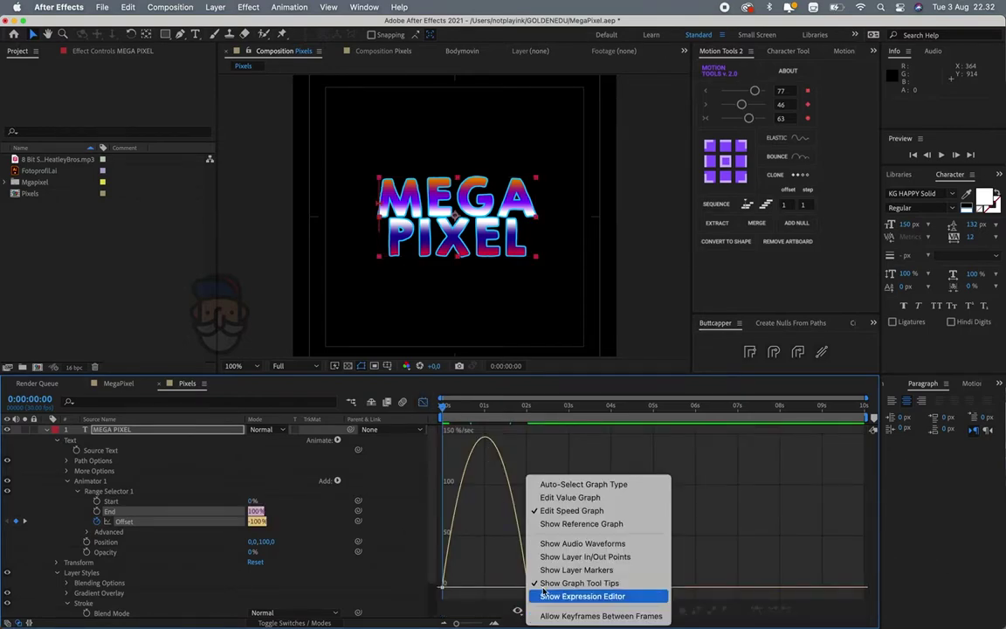
click(584, 512)
drag(560, 545, 431, 595)
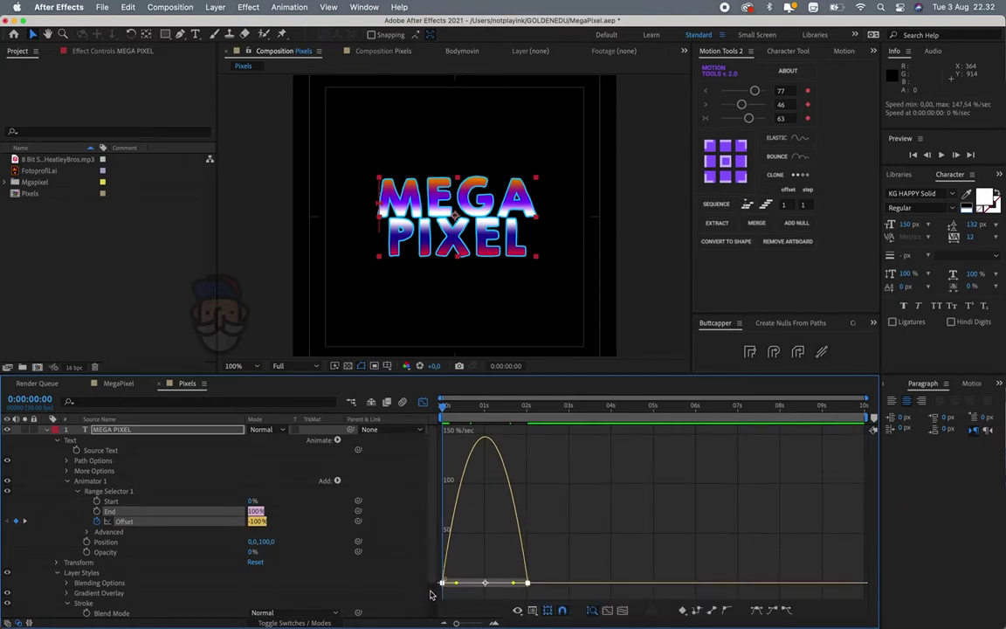
drag(514, 582, 451, 588)
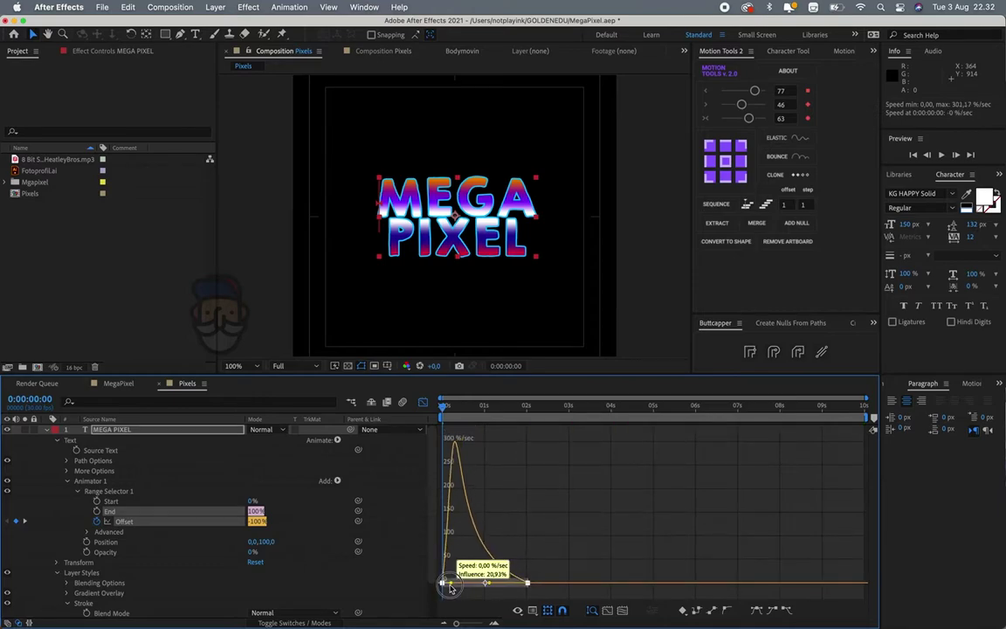
key(space)
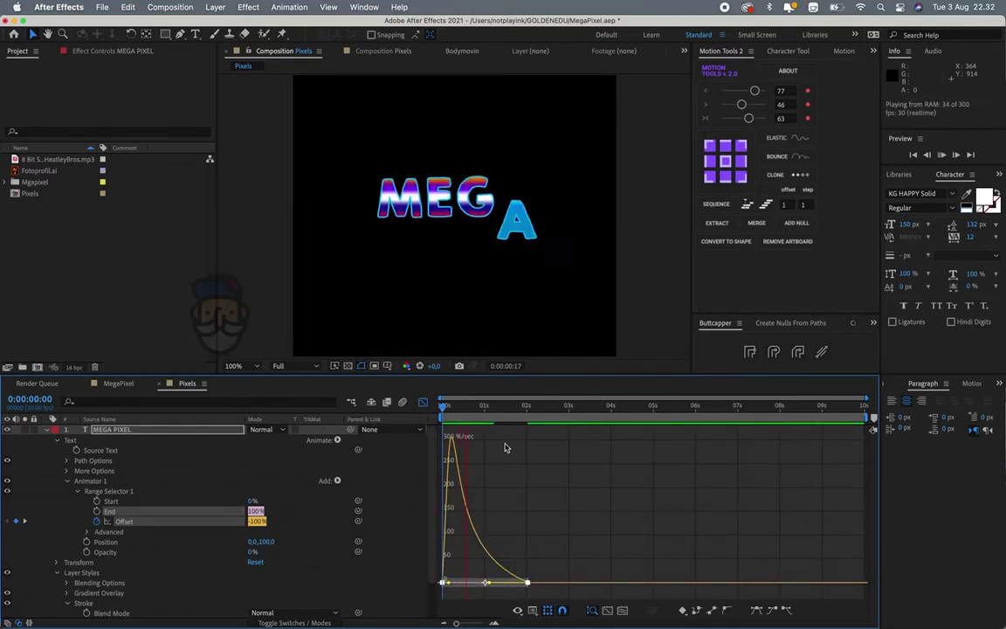
key(space)
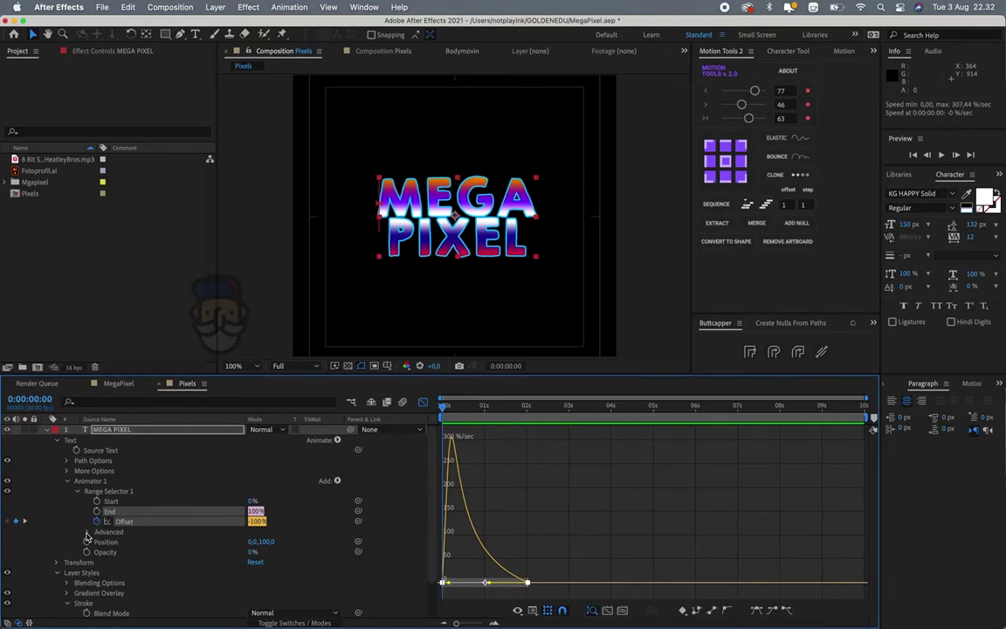
- Set the Range Selector's Advanced Shape to Ramp Up and preview the reveal
click(88, 532)
scroll(211, 557, down, 1)
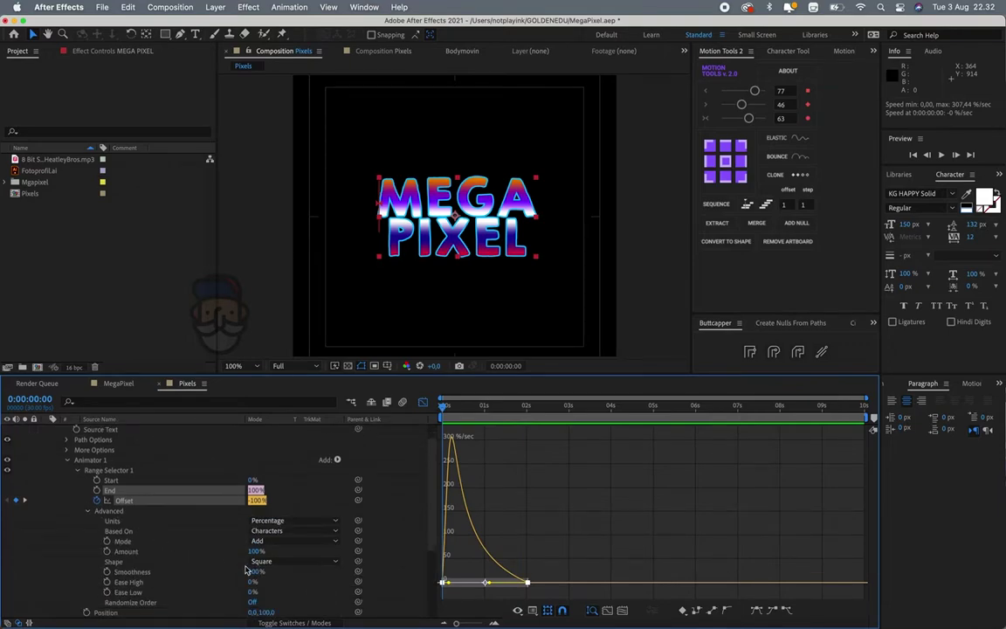
click(284, 562)
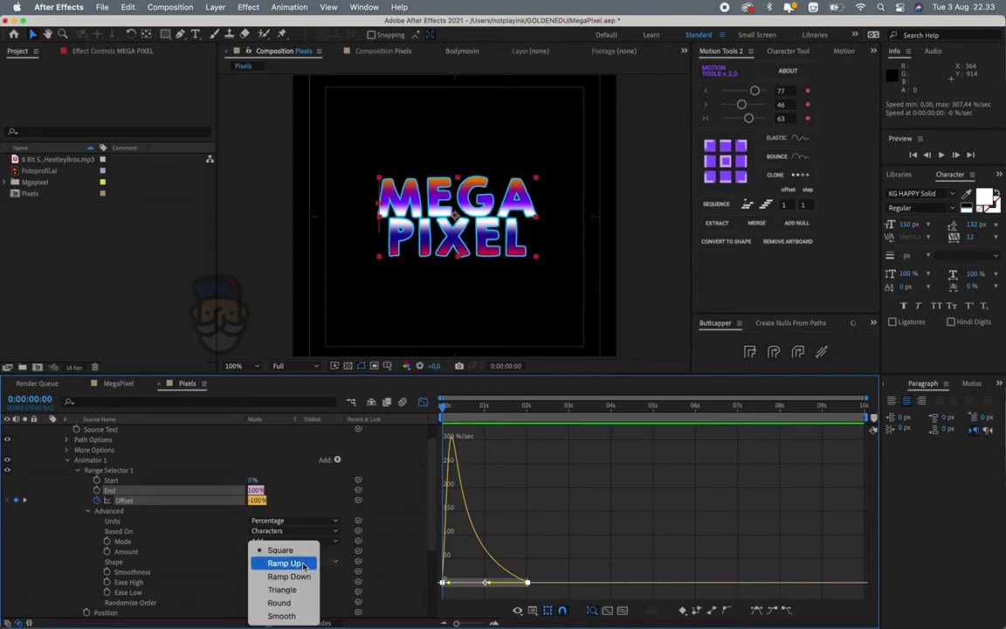
click(283, 563)
key(space)
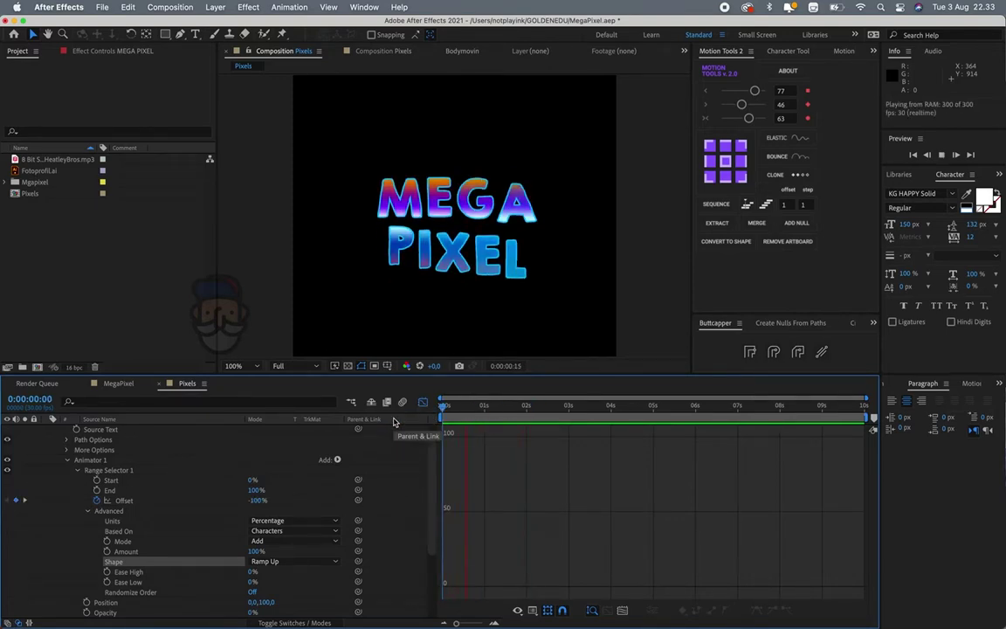
key(space)
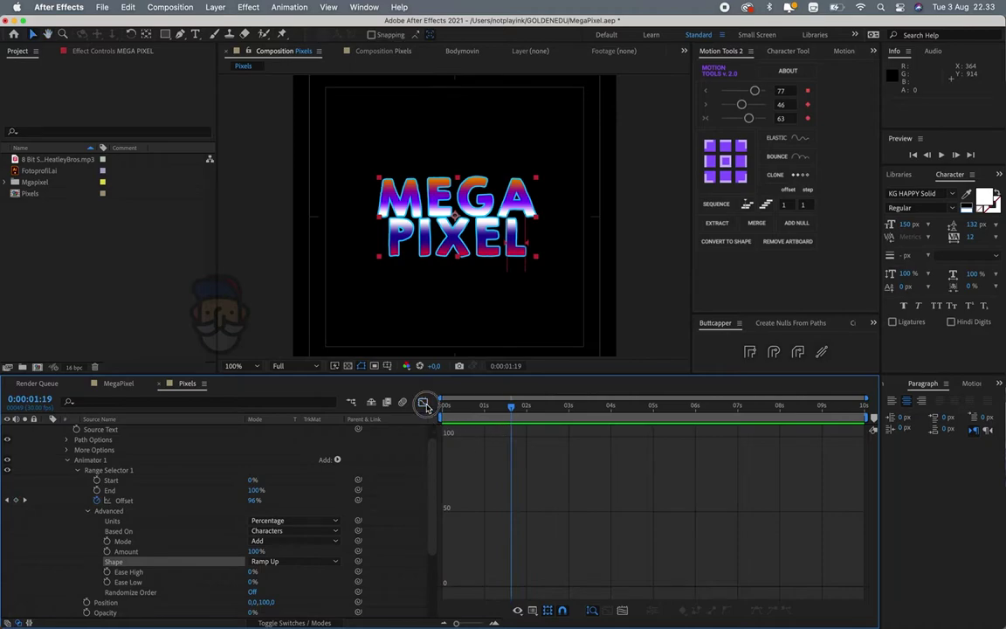
- Reselect both Offset keyframes on the speed curve and preview the letter-by-letter reveal again
click(422, 403)
key(space)
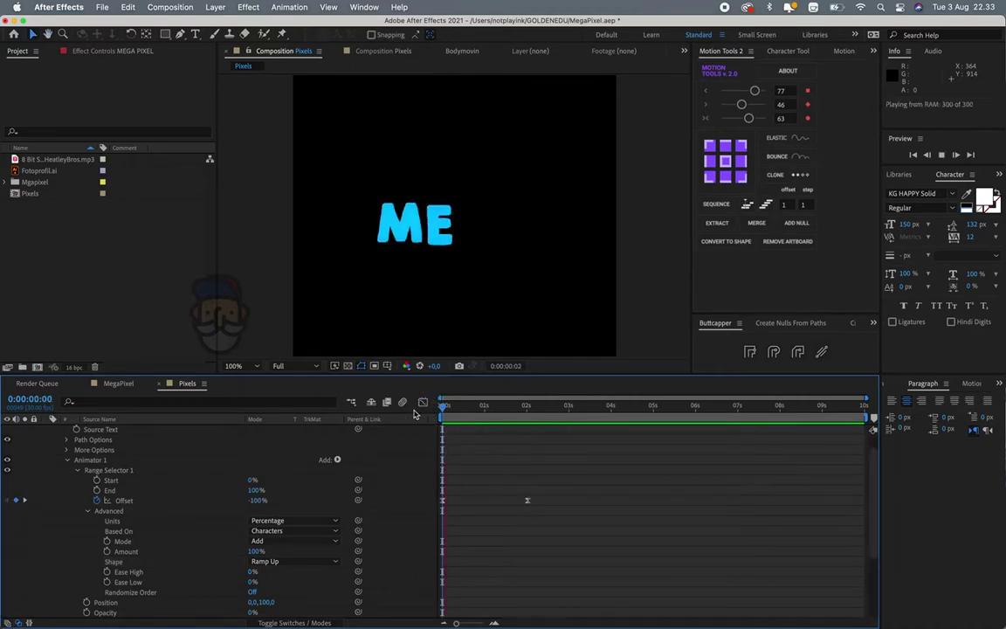
key(space)
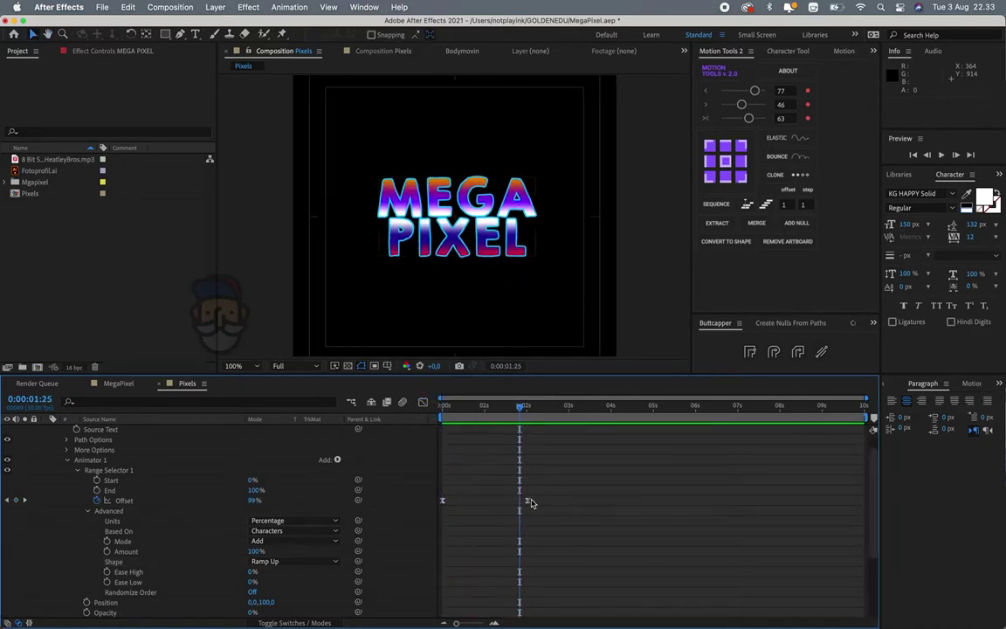
drag(531, 503, 437, 516)
click(423, 403)
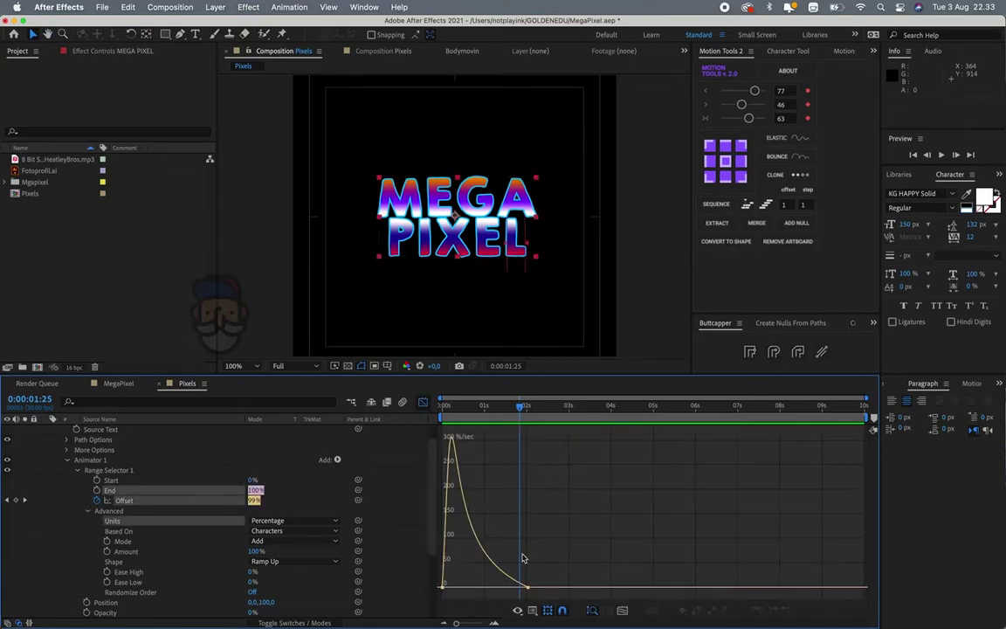
mouse_move(552, 601)
mouse_down()
mouse_move(436, 563)
mouse_move(490, 587)
mouse_up()
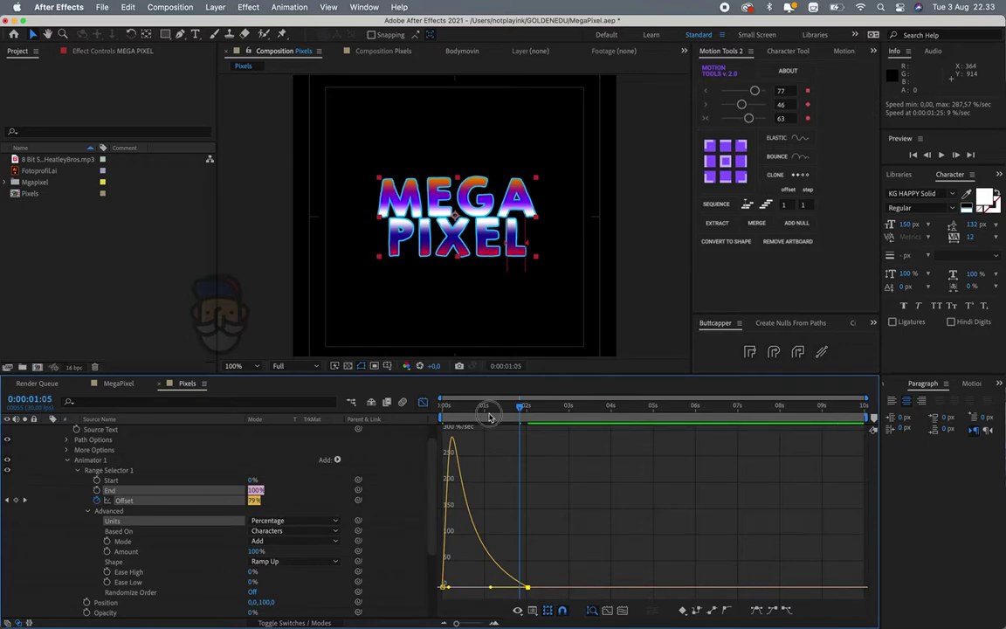
key(space)
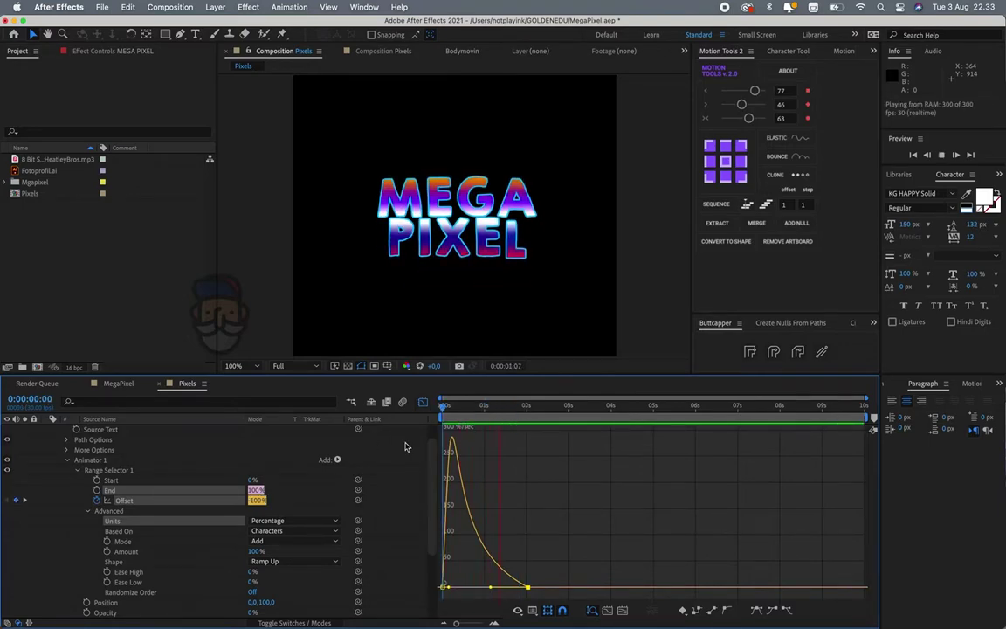
key(space)
key(shift+F3)
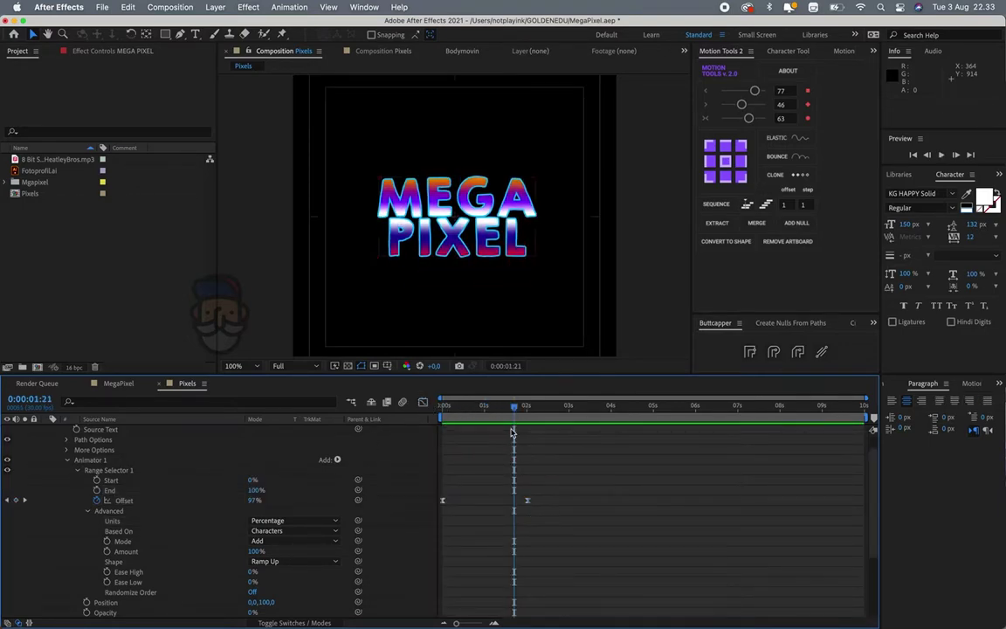
mouse_move(461, 407)
mouse_down()
mouse_move(455, 418)
mouse_move(508, 407)
mouse_up()
scroll(183, 472, up, 2)
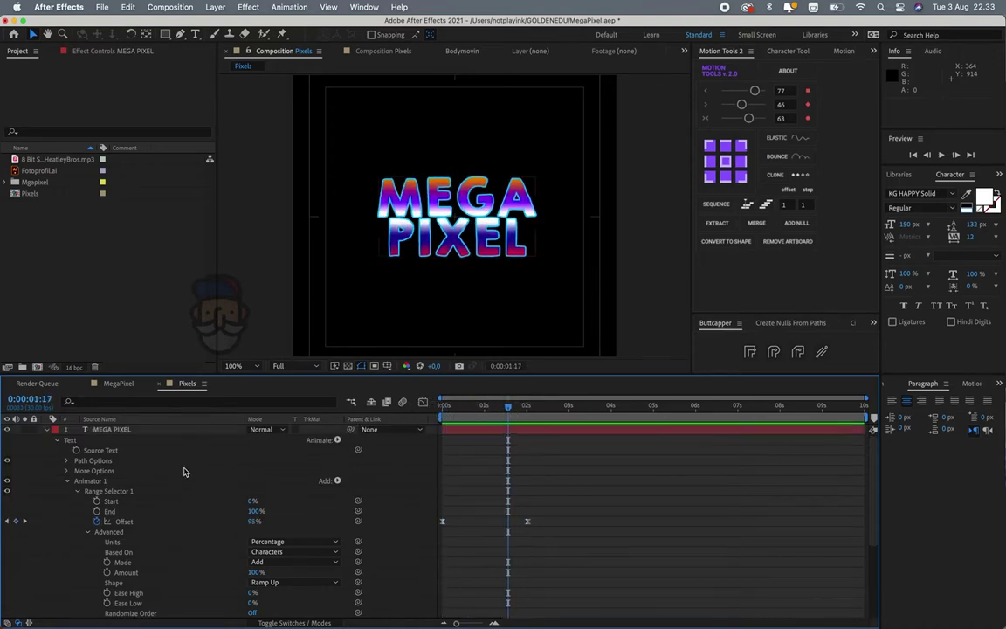
- Pre-compose the MEGA PIXEL layer into MEGA PIXEL Comp 2 and select the new comp layer
click(50, 431)
click(120, 432)
click(123, 445)
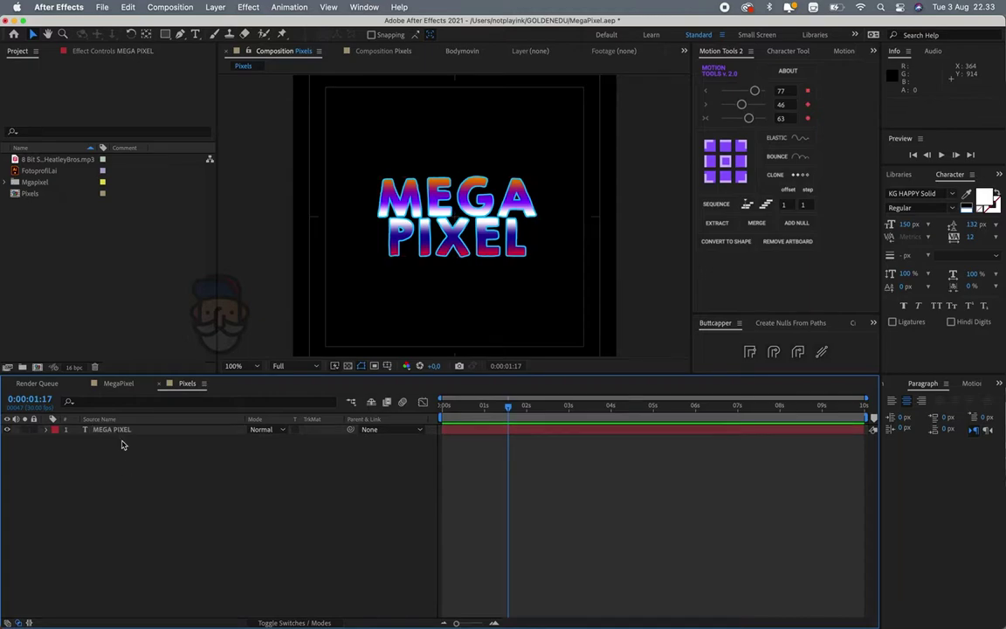
right_click(127, 432)
click(194, 557)
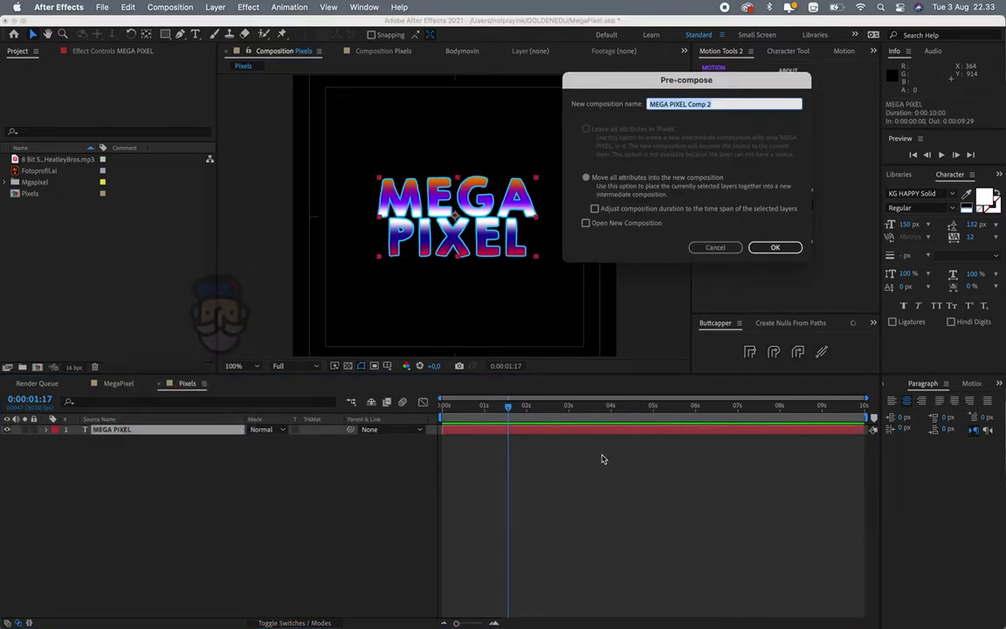
key(Return)
mouse_move(482, 408)
mouse_down()
mouse_move(451, 412)
mouse_move(511, 412)
mouse_up()
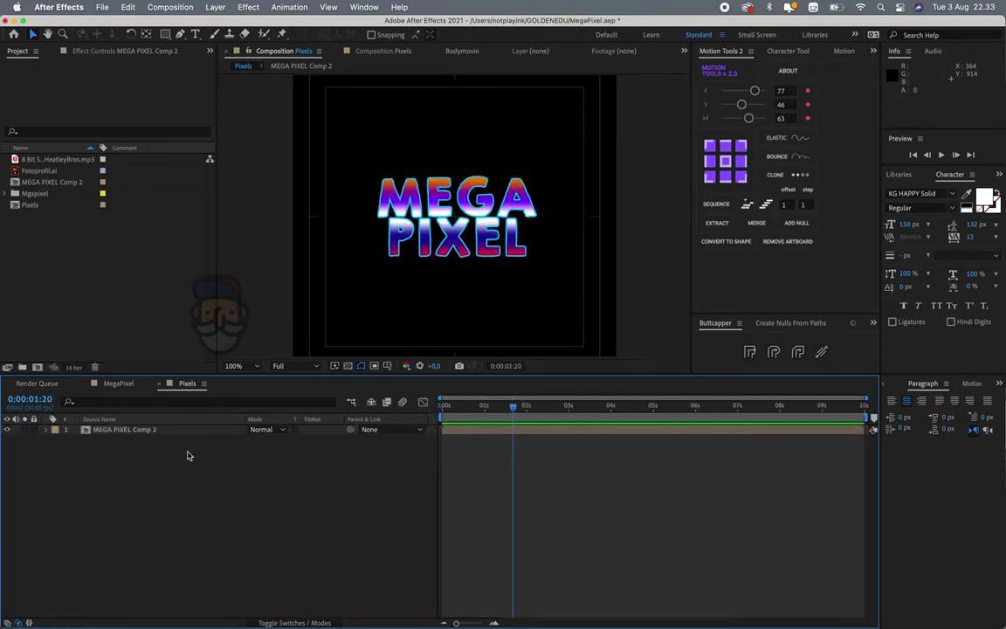
click(144, 433)
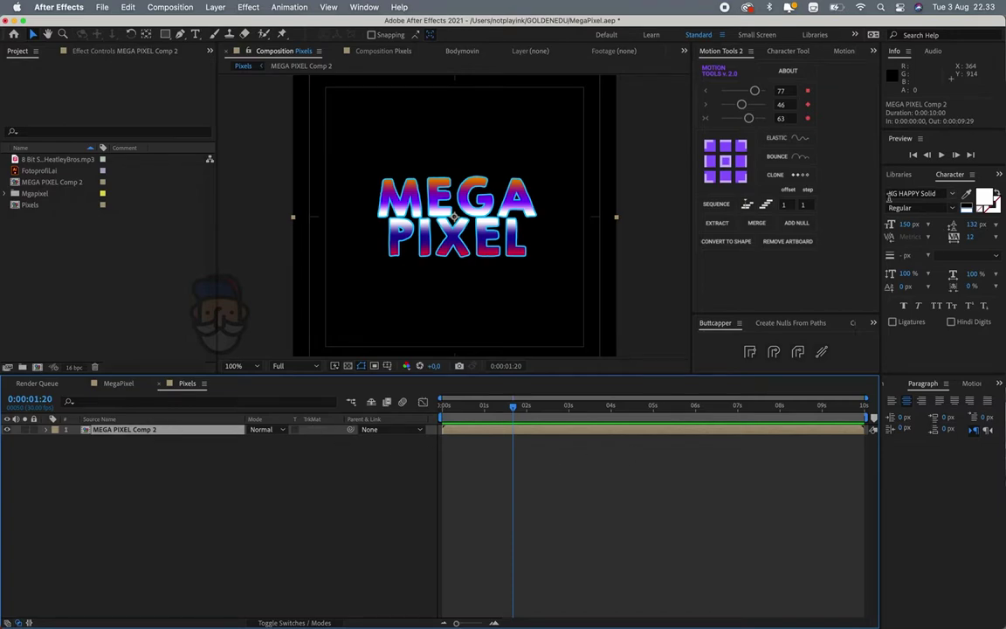
click(910, 176)
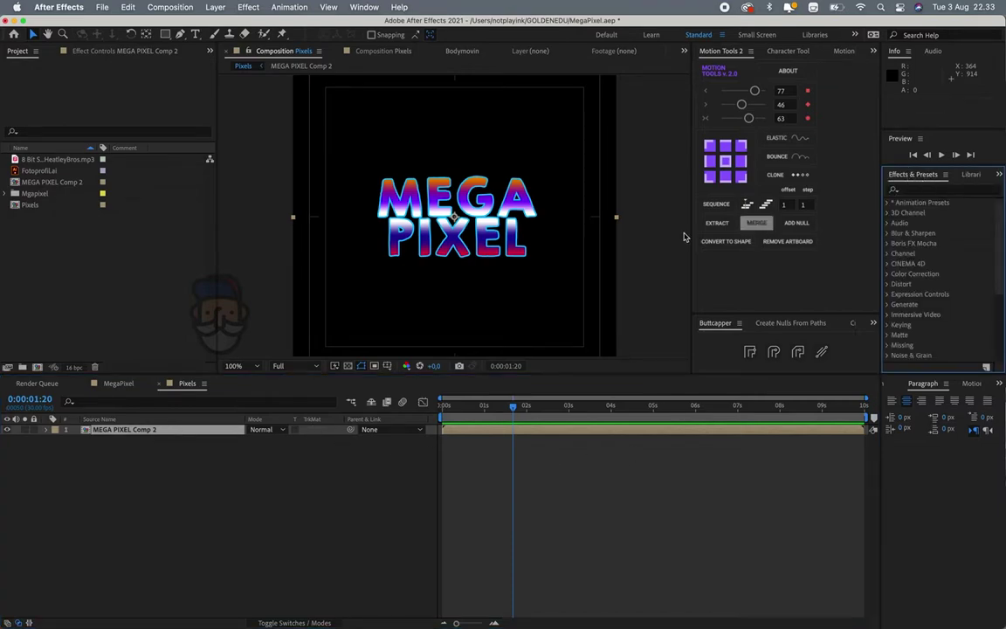
- Apply a Drop Shadow to MEGA PIXEL Comp 2, show the transparency grid, and review the MegaPixel animation
key(ctrl+space)
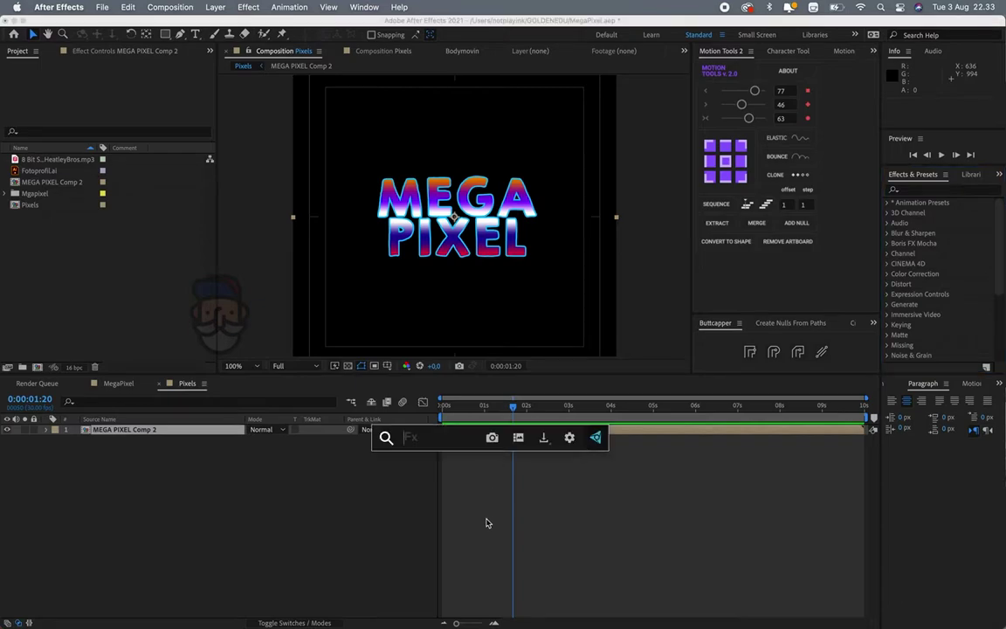
text(drop)
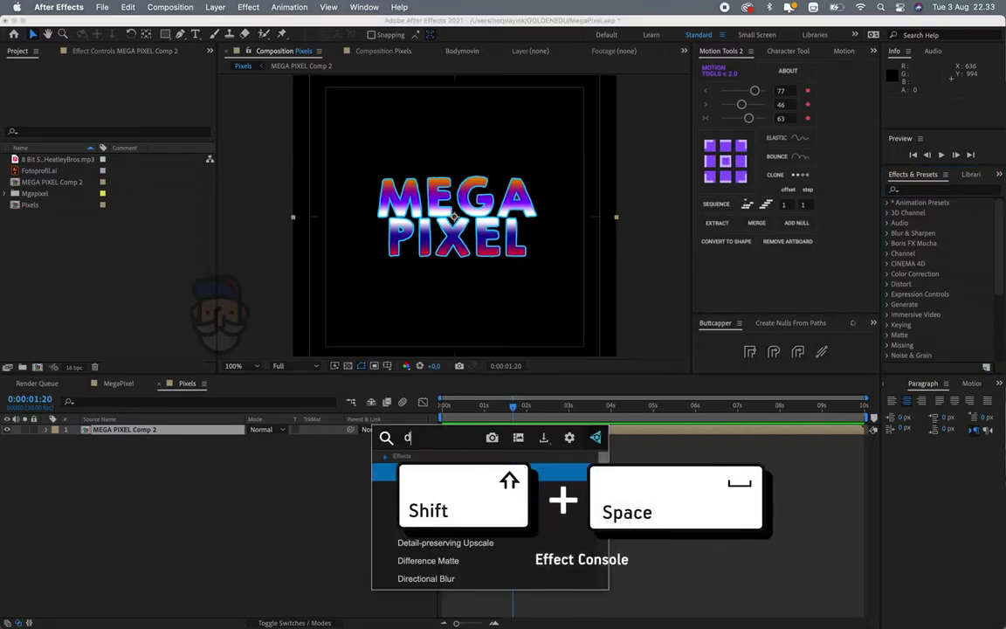
key(Return)
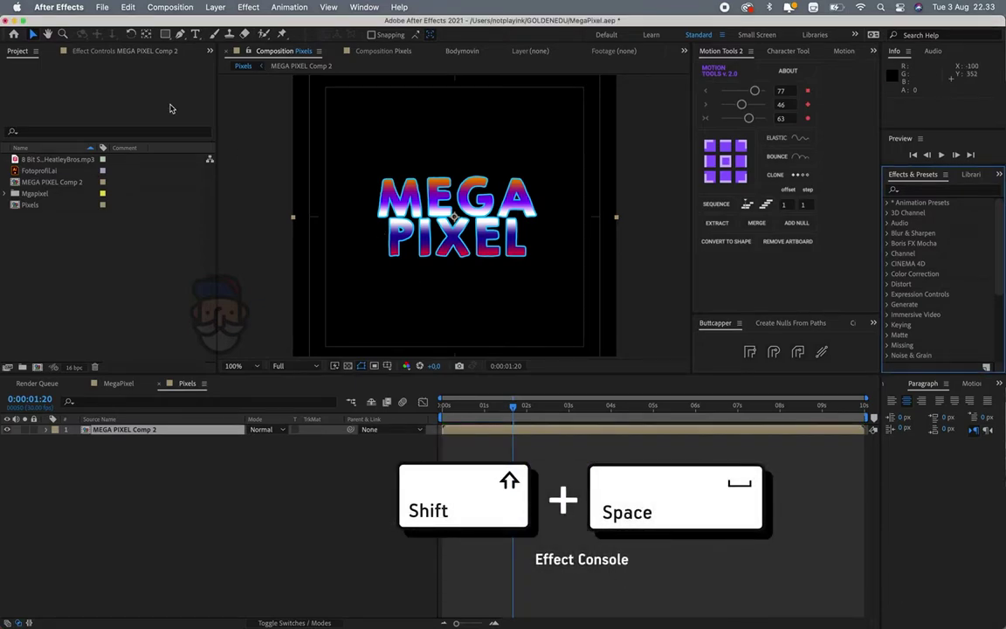
click(111, 54)
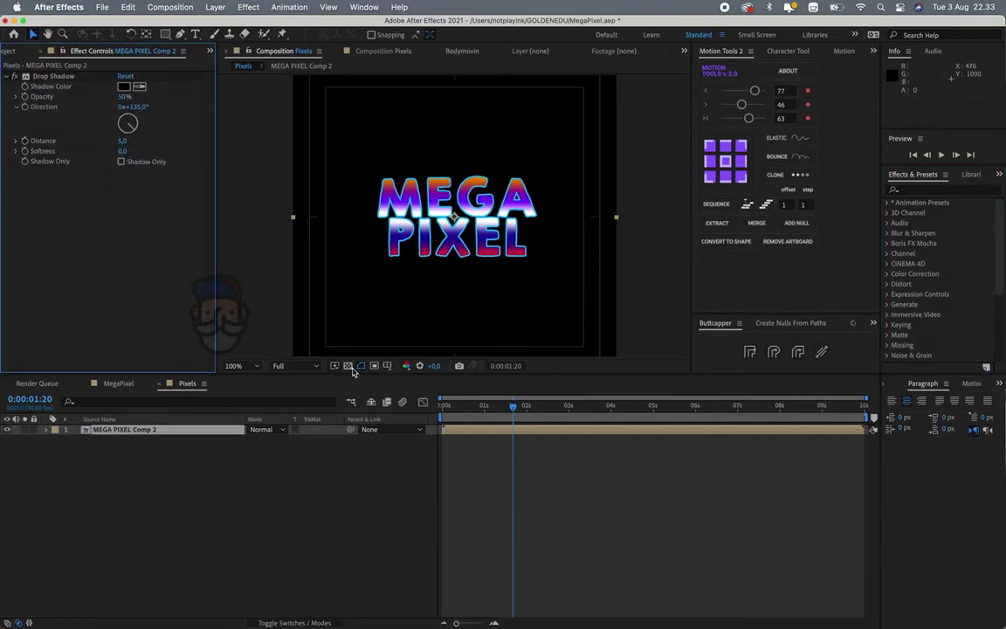
click(347, 364)
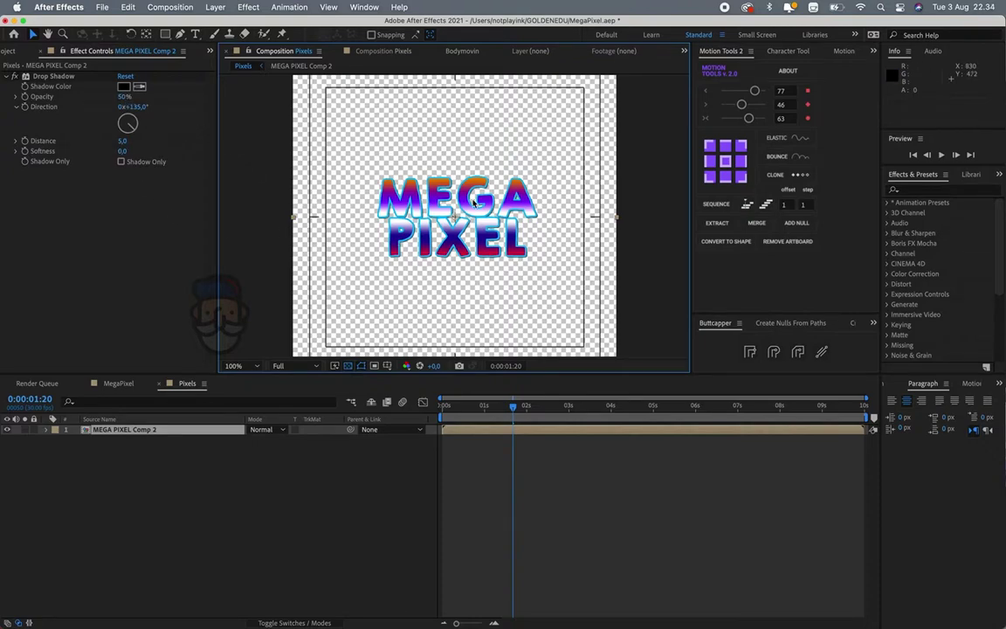
click(120, 384)
drag(460, 414, 518, 388)
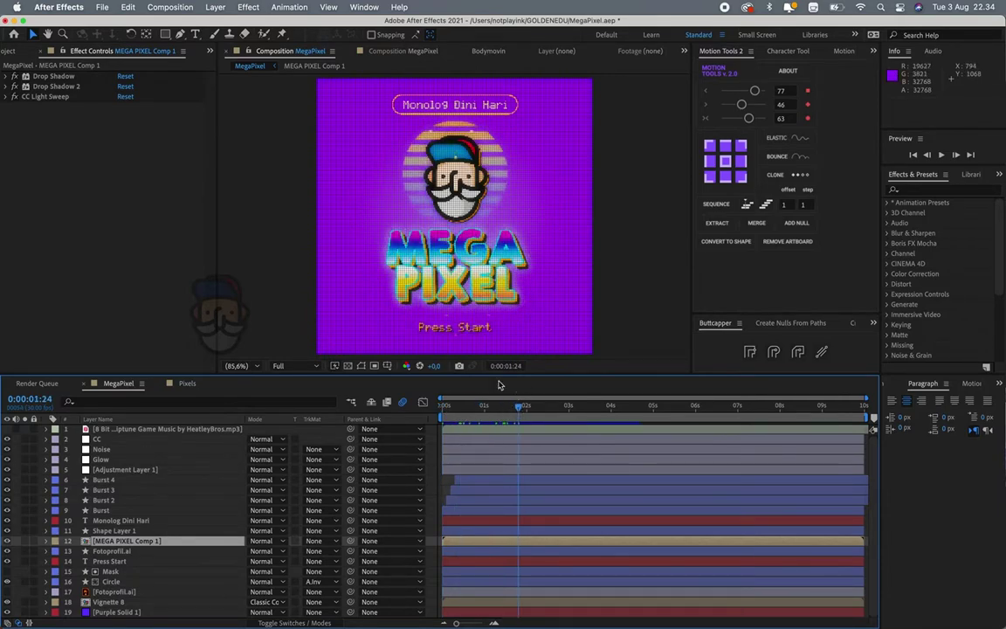
click(187, 384)
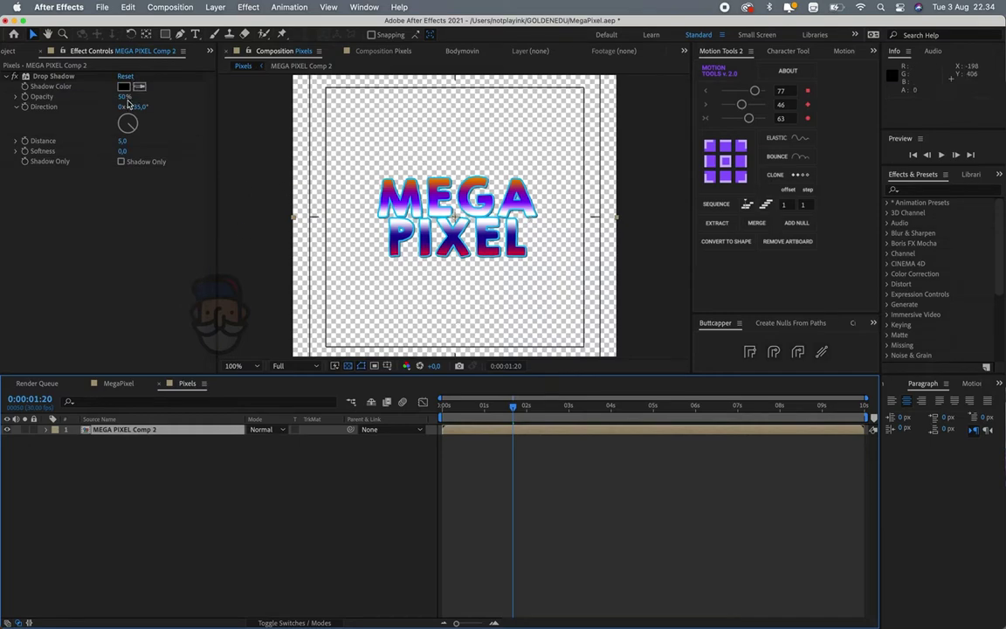
- Set the shadow to 100% opacity, distance 14, and colour #1014F5
drag(123, 101, 205, 93)
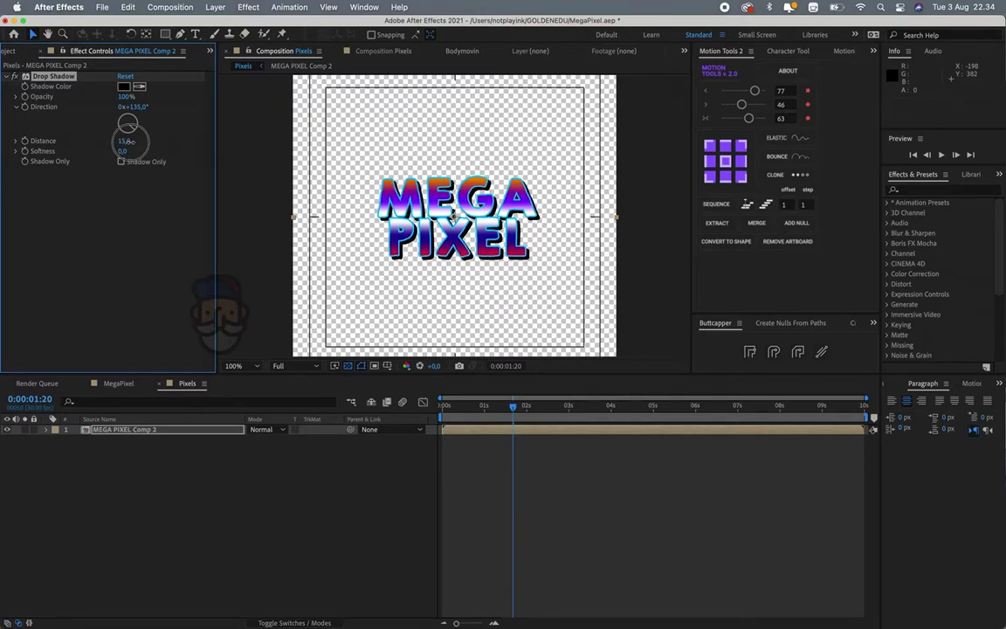
drag(123, 141, 129, 146)
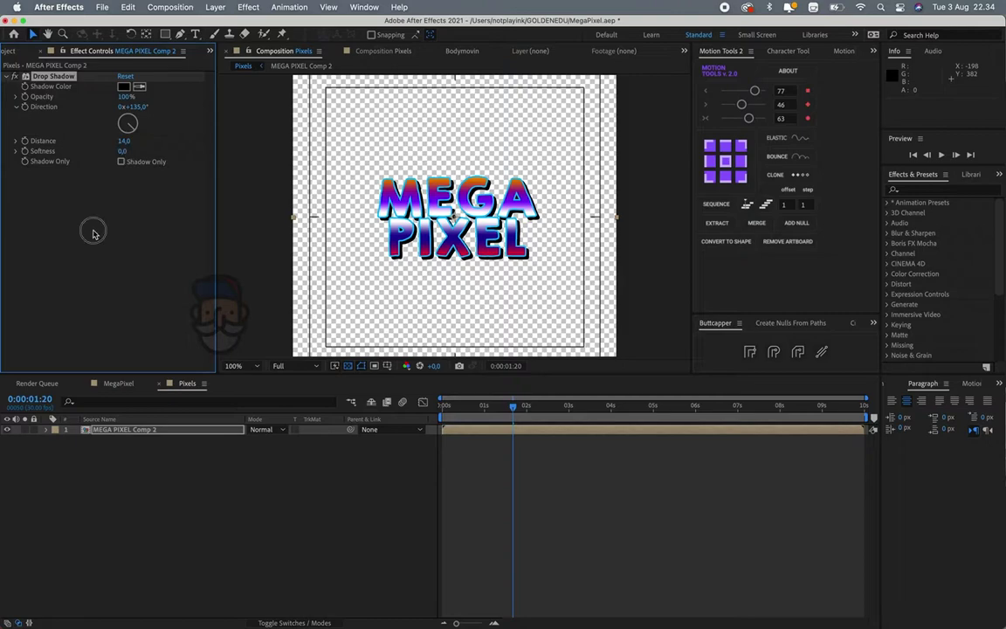
click(93, 234)
click(125, 88)
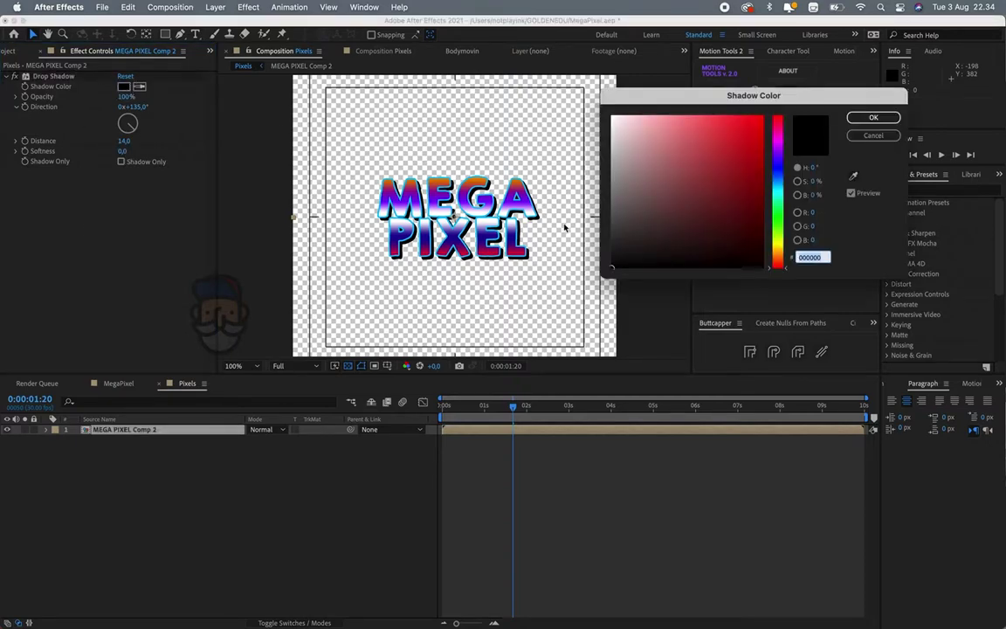
mouse_move(777, 266)
mouse_down()
mouse_move(756, 116)
mouse_move(781, 169)
mouse_up()
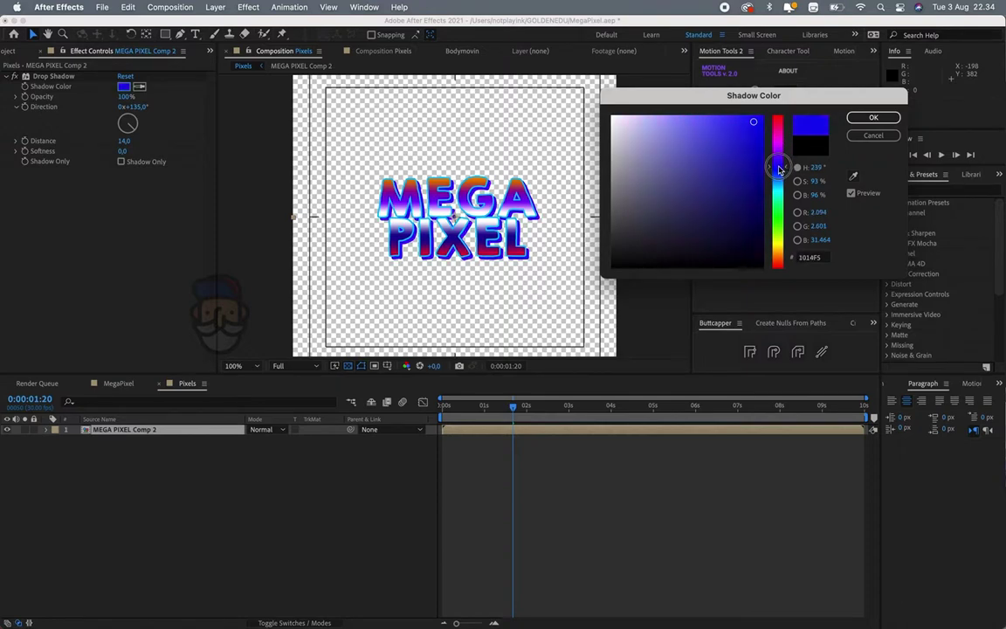
click(868, 116)
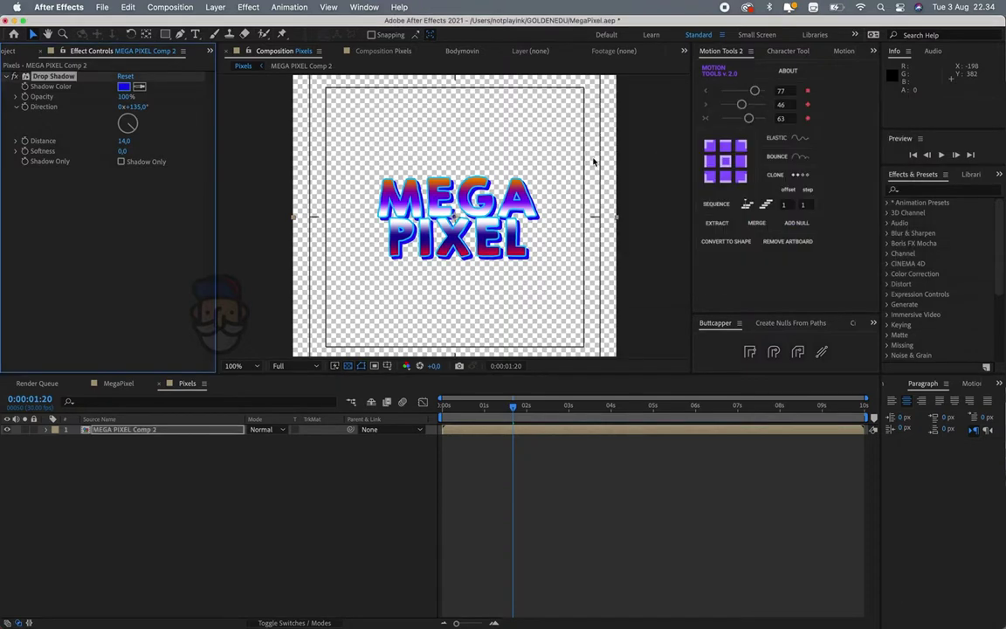
click(63, 77)
- Duplicate the Drop Shadow and make Drop Shadow 2 near-black with distance 10
key(super+d)
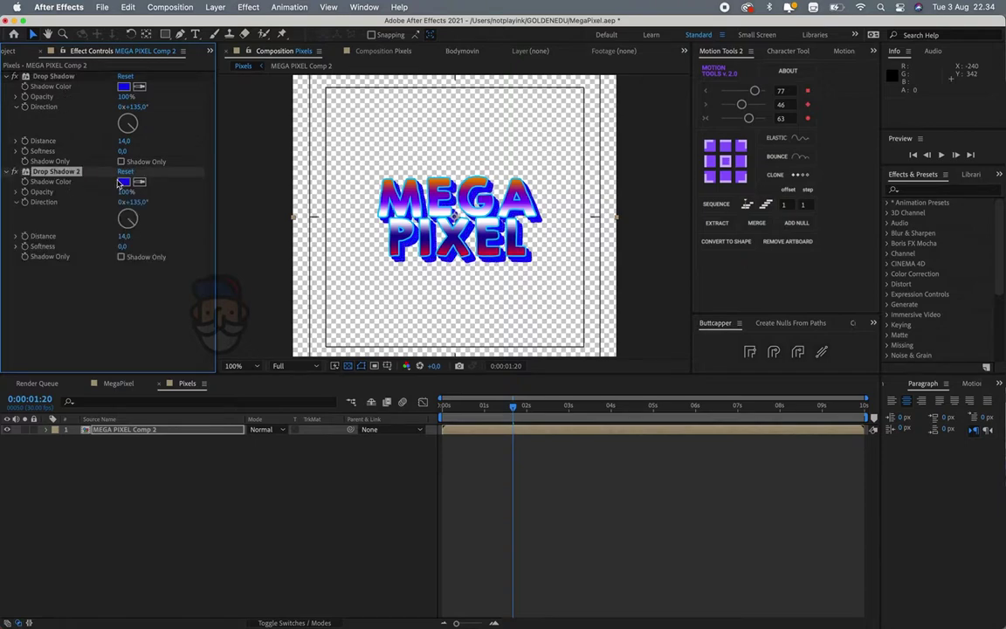
click(125, 182)
drag(650, 239, 608, 260)
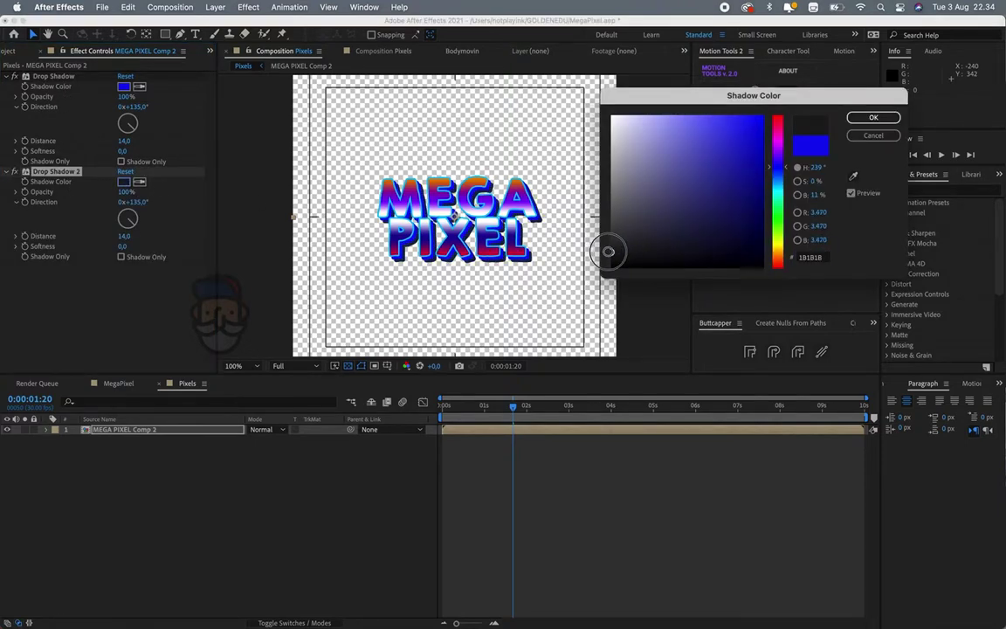
key(Return)
key(period)
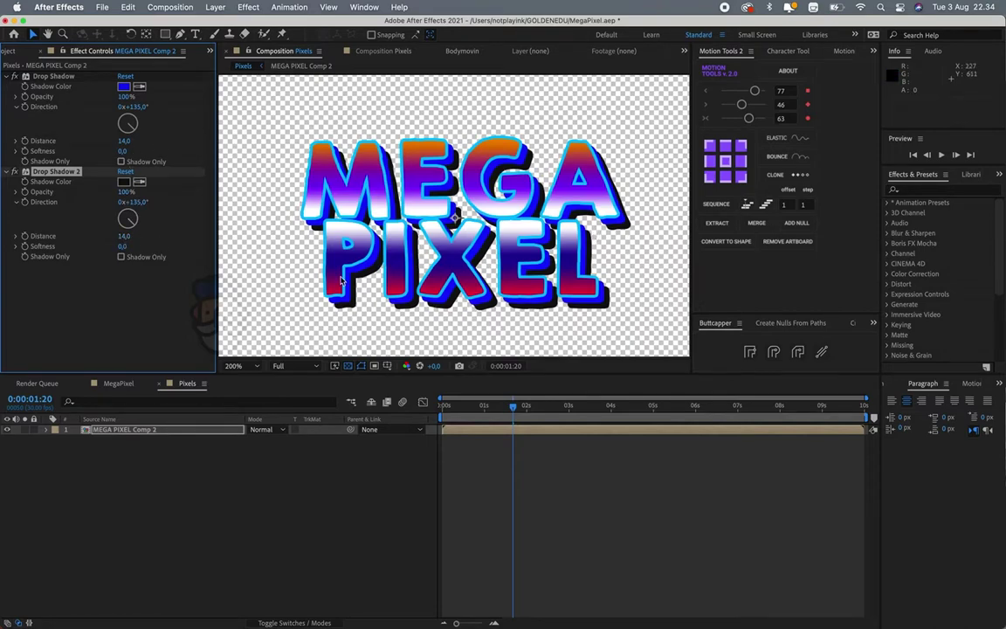
drag(125, 236, 122, 236)
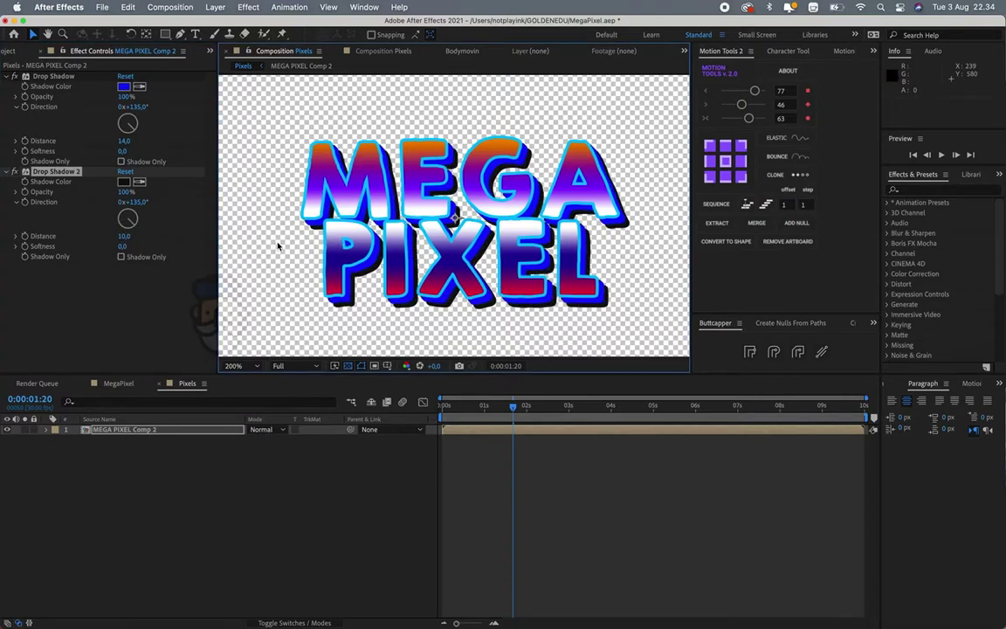
key(comma)
click(473, 540)
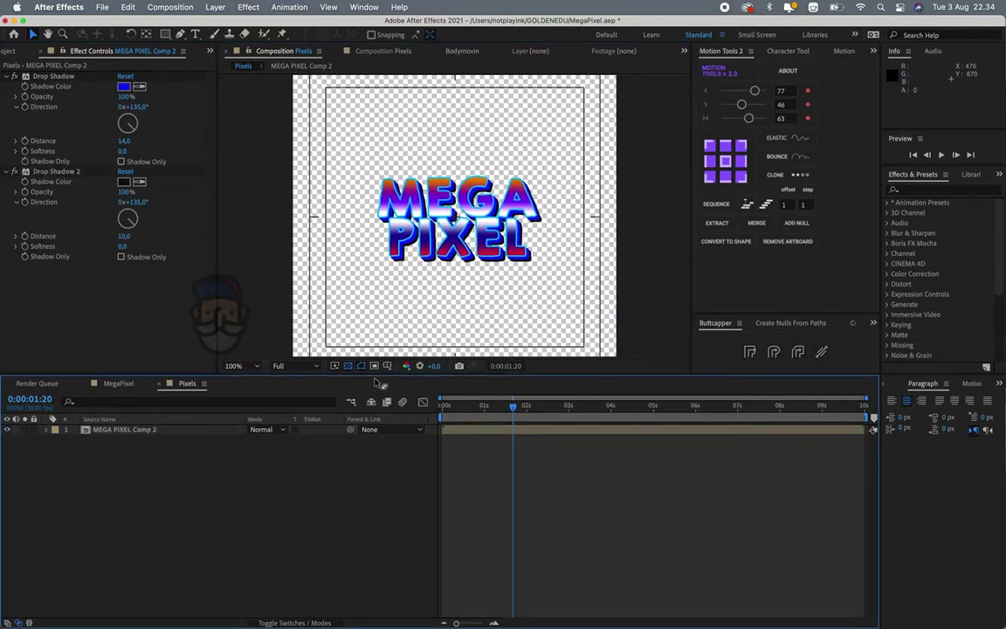
- Turn off the transparency grid for a black background and preview the title animation
click(347, 366)
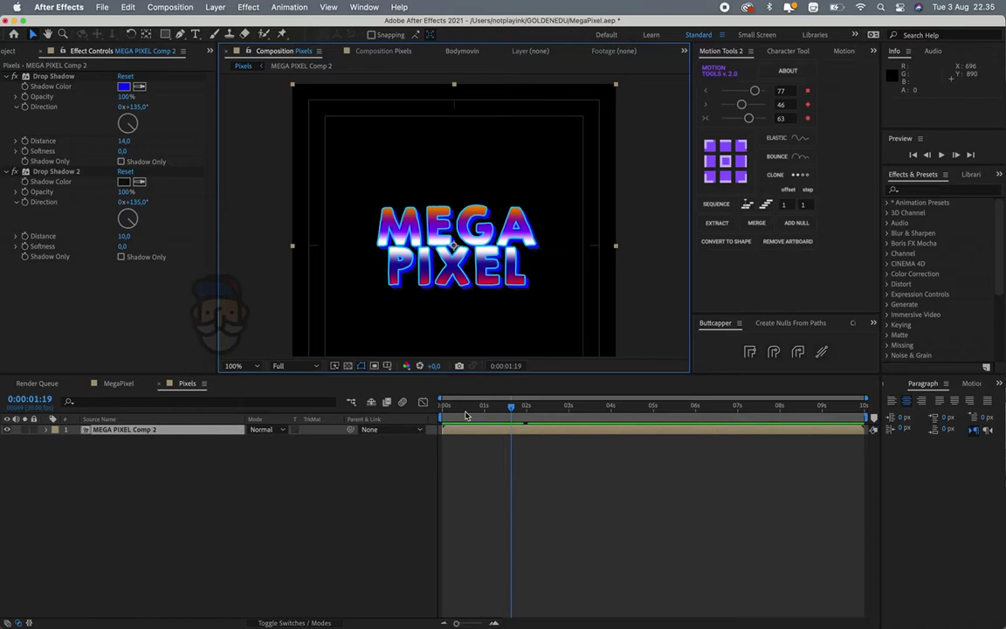
key(space)
click(187, 385)
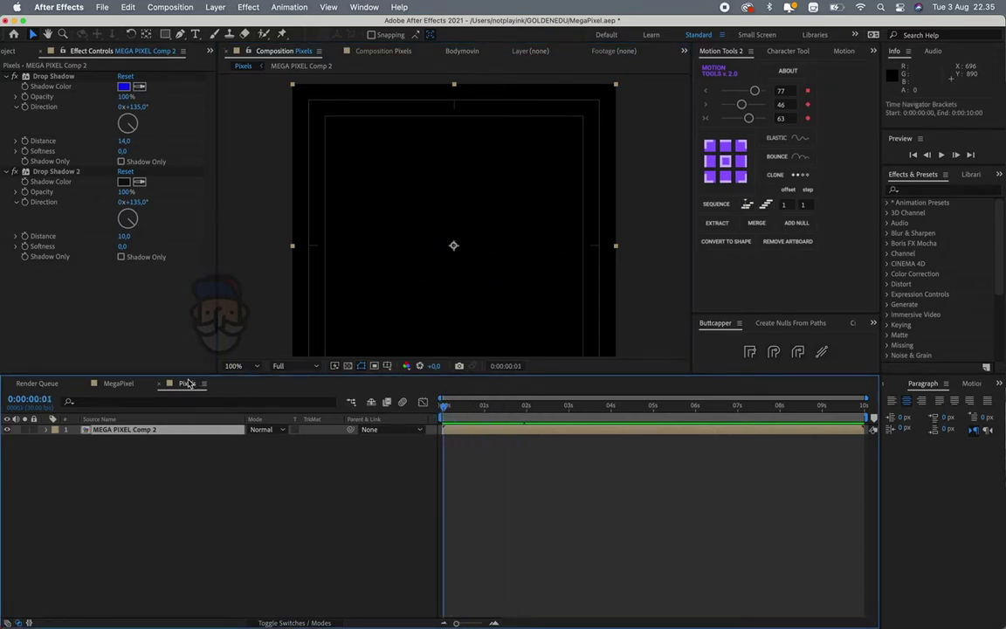
mouse_move(445, 409)
mouse_down()
mouse_move(425, 416)
mouse_move(515, 409)
mouse_up()
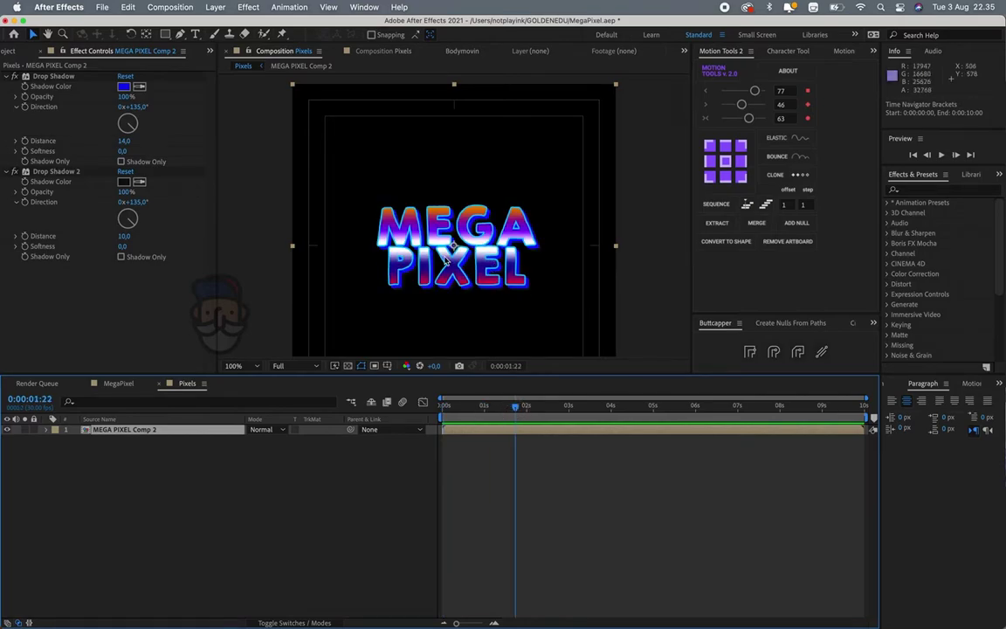
- Drag Fotoprofil.ai from the Project panel into the Pixels composition
click(116, 382)
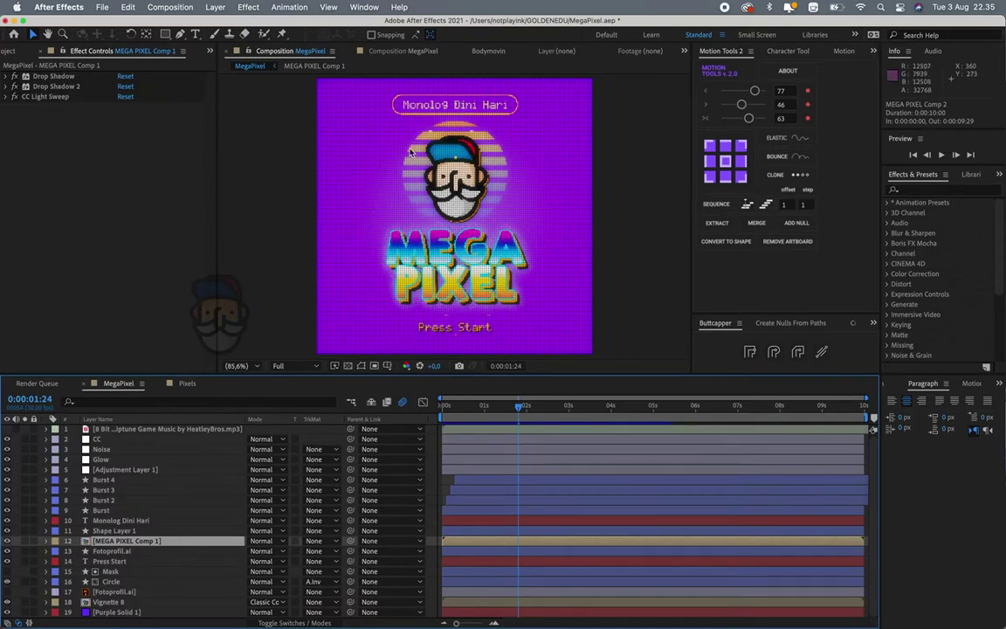
click(194, 384)
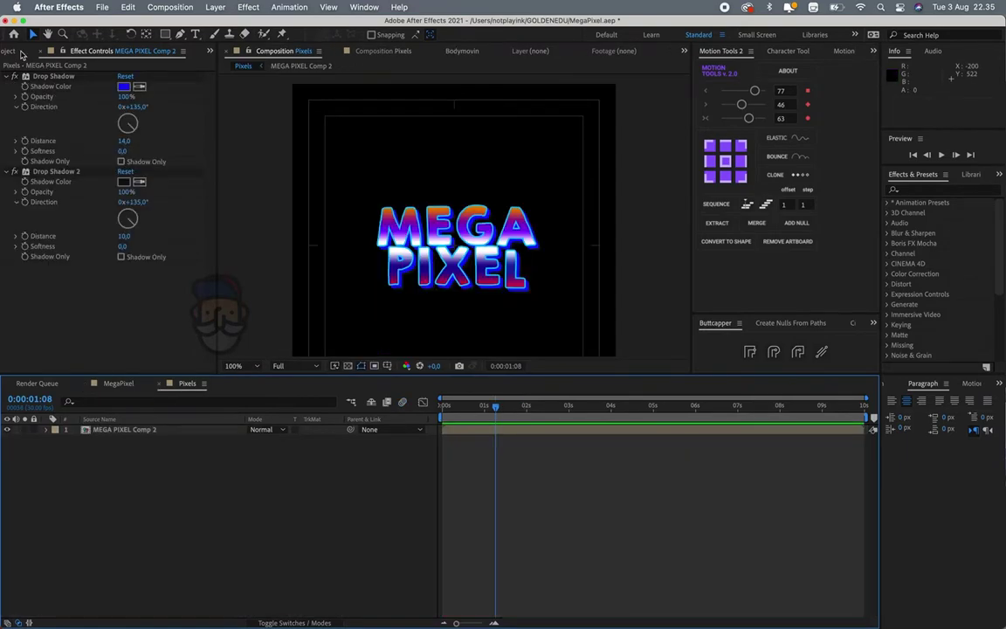
click(19, 52)
drag(35, 170, 465, 179)
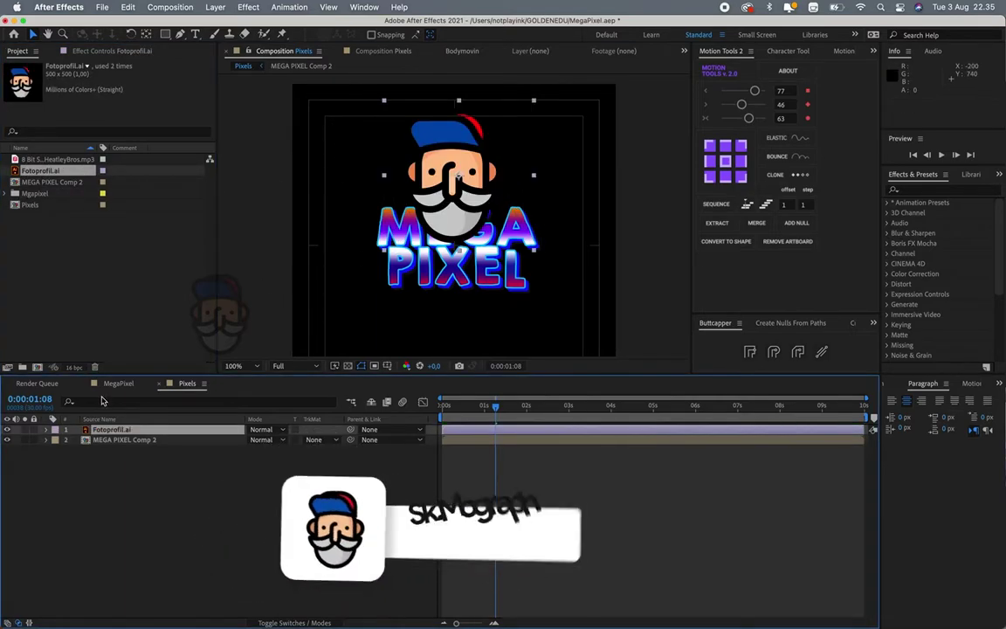
- Scale the mascot to 60% and position it above the lowered MEGA PIXEL text
key(s)
drag(266, 439, 245, 441)
drag(458, 182, 455, 172)
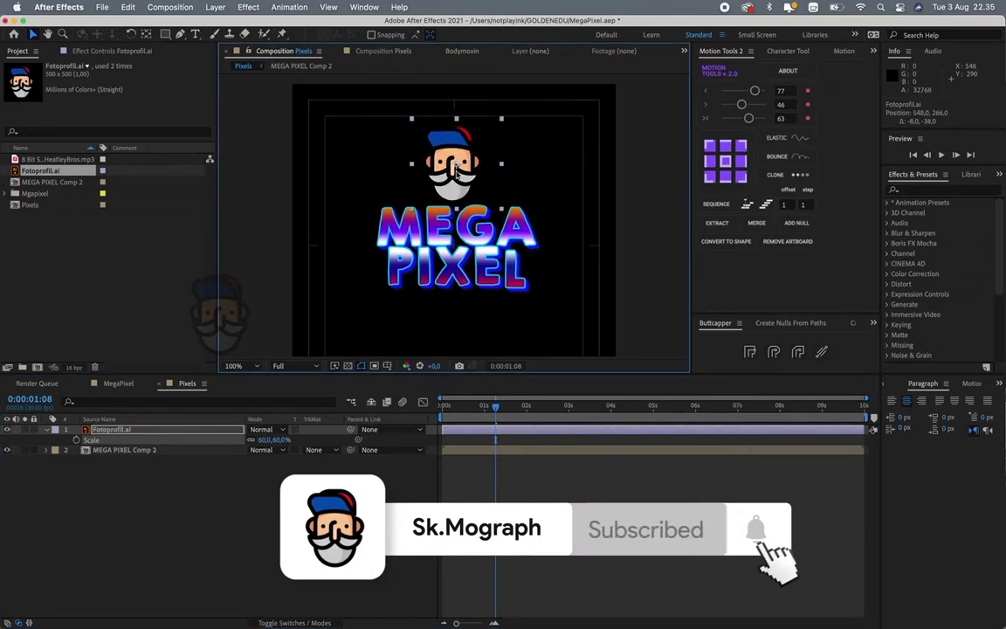
drag(467, 231, 469, 255)
click(111, 430)
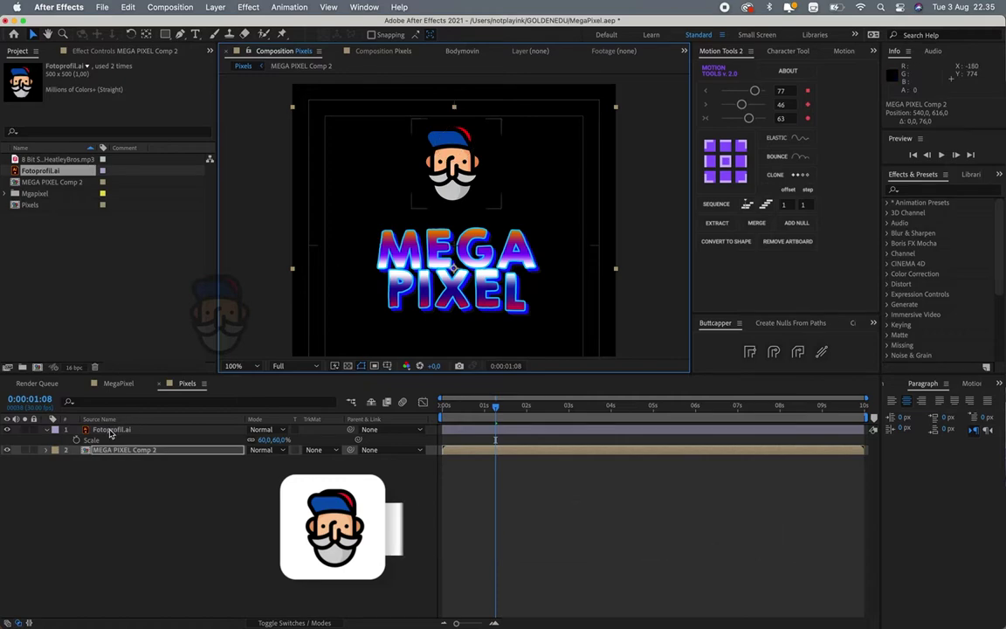
click(111, 430)
drag(452, 166, 452, 183)
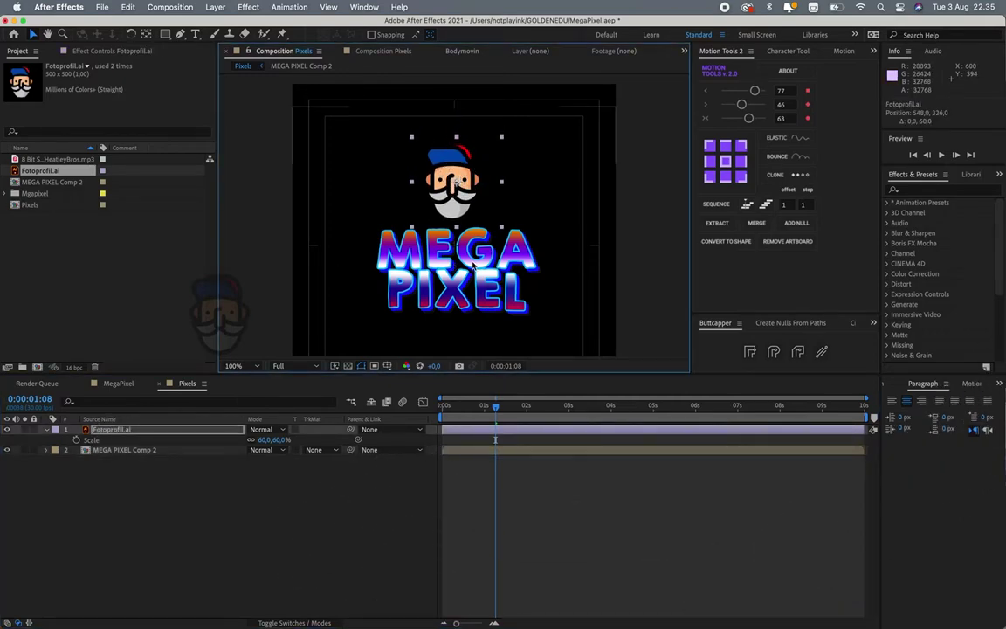
- Scale MEGA PIXEL Comp 2 to 94.2%, preview, and hide the mascot layer
click(131, 449)
key(s)
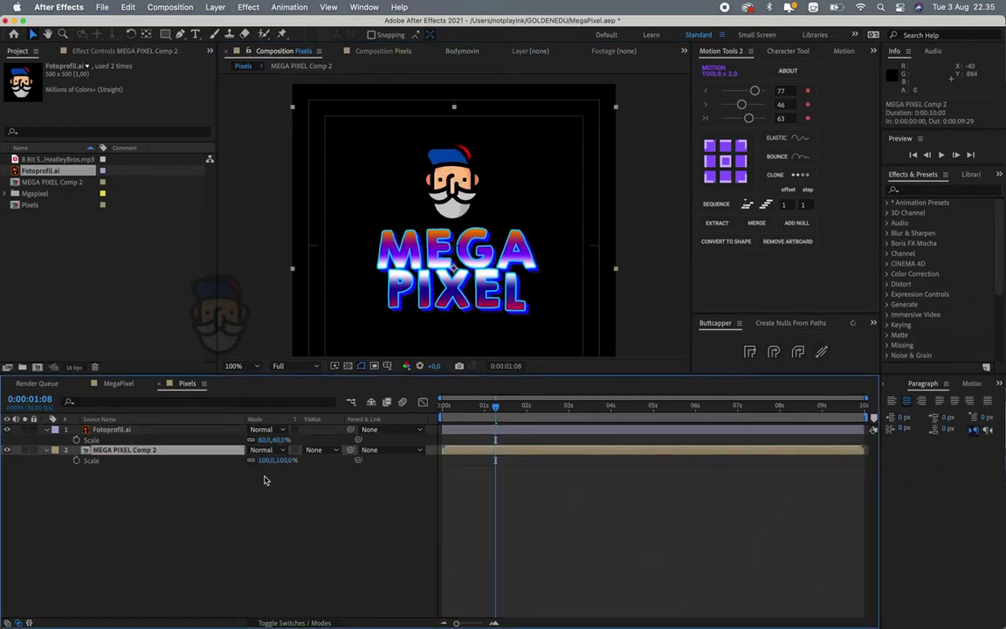
drag(262, 460, 239, 465)
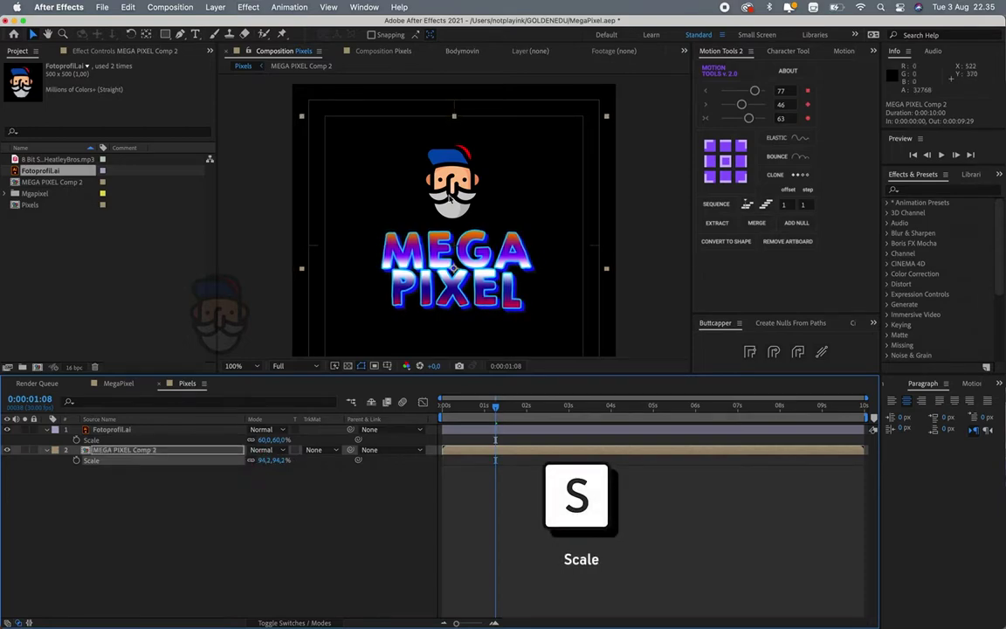
click(128, 430)
click(472, 193)
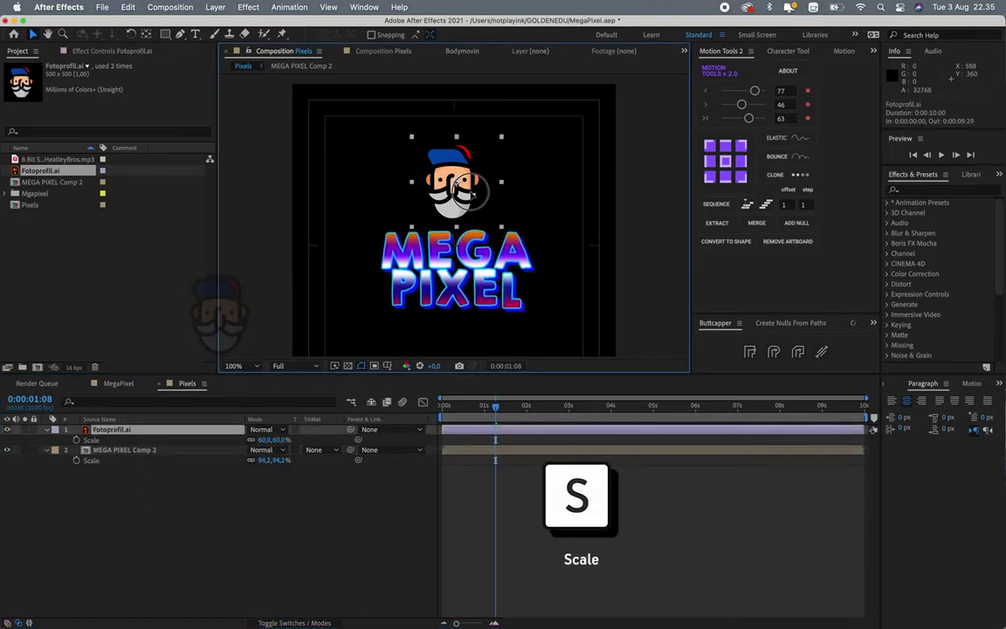
click(499, 517)
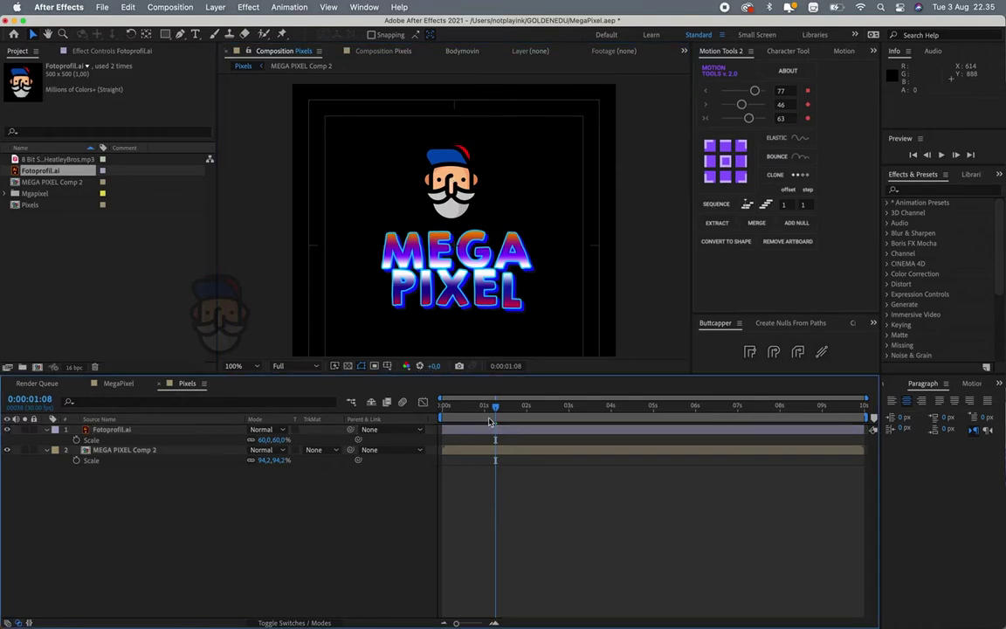
key(space)
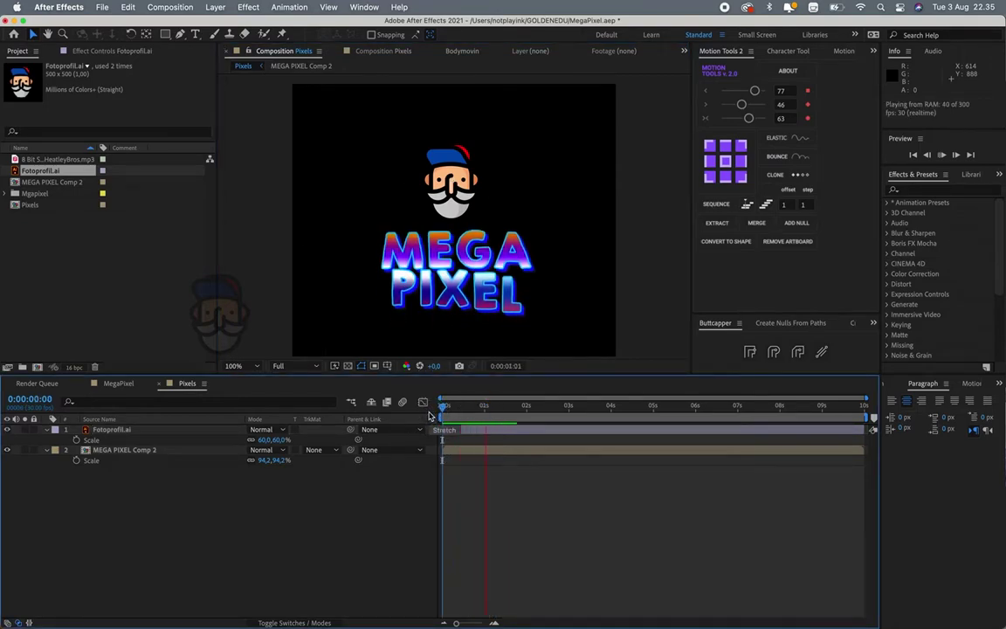
key(space)
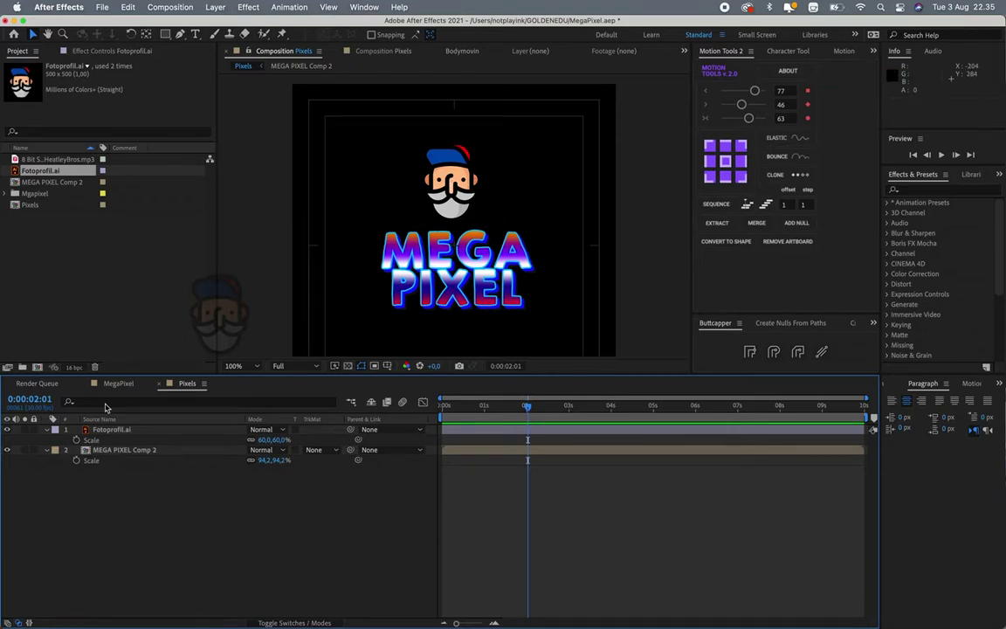
click(8, 429)
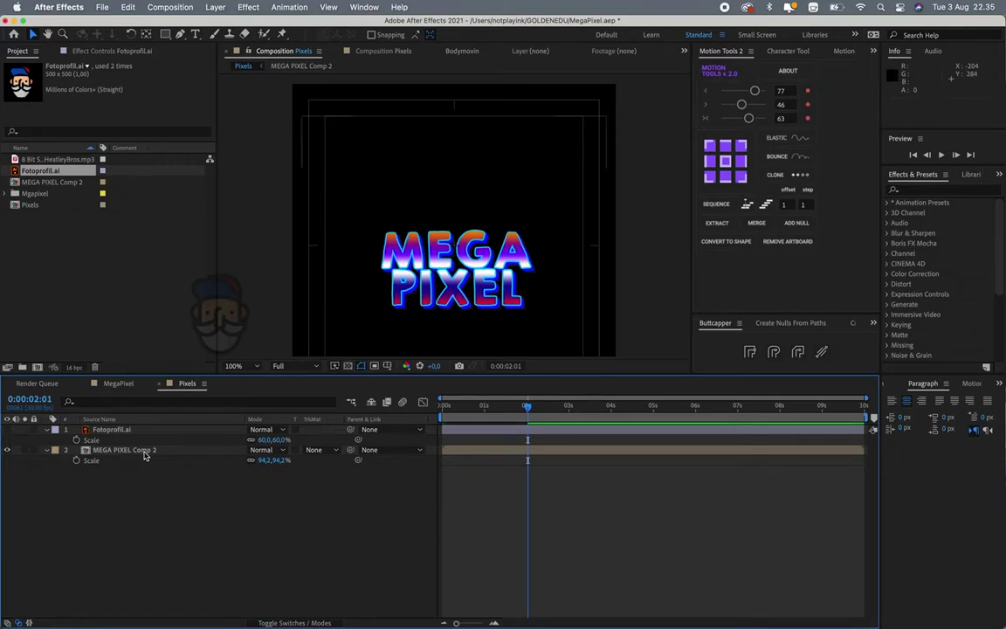
click(206, 500)
click(105, 382)
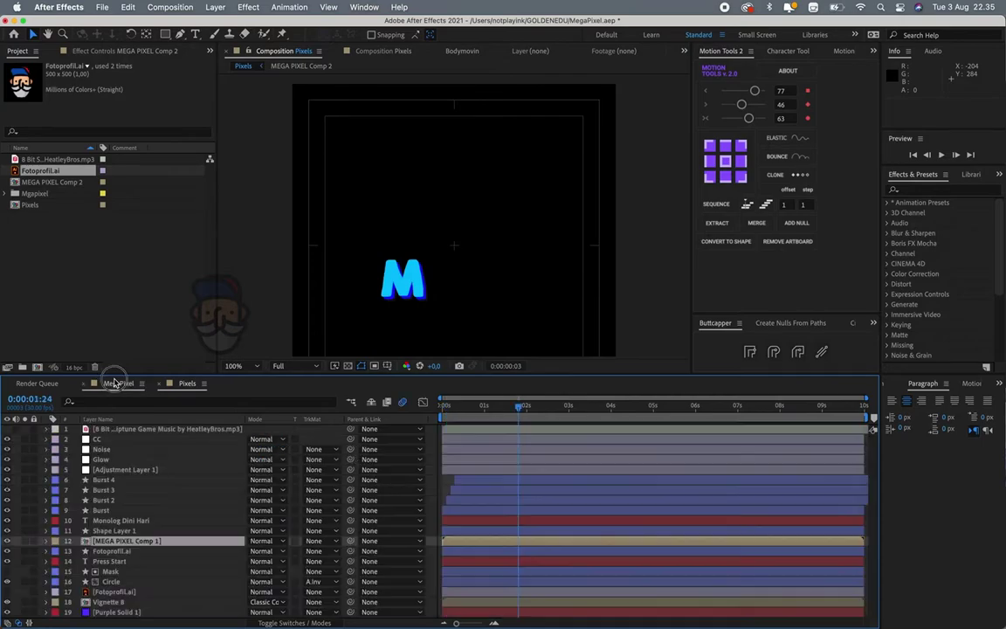
click(471, 407)
drag(469, 409, 587, 408)
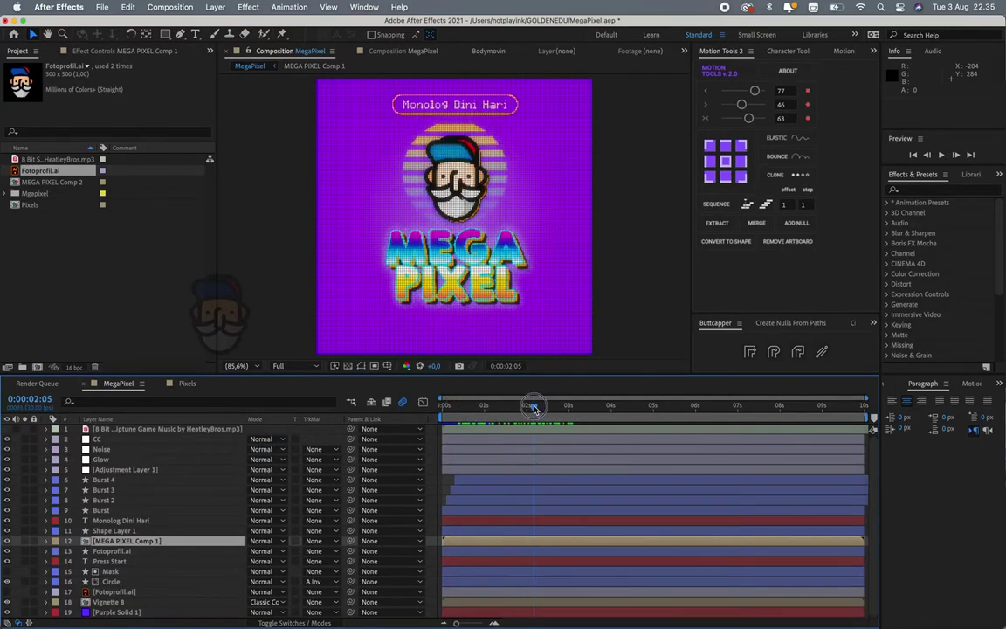
drag(536, 408, 568, 408)
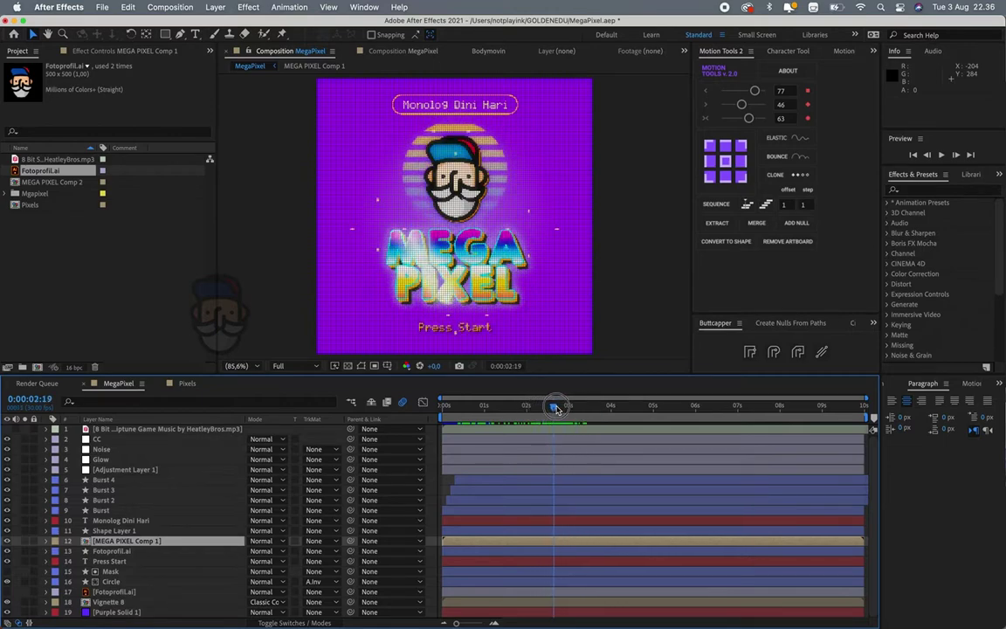
click(185, 385)
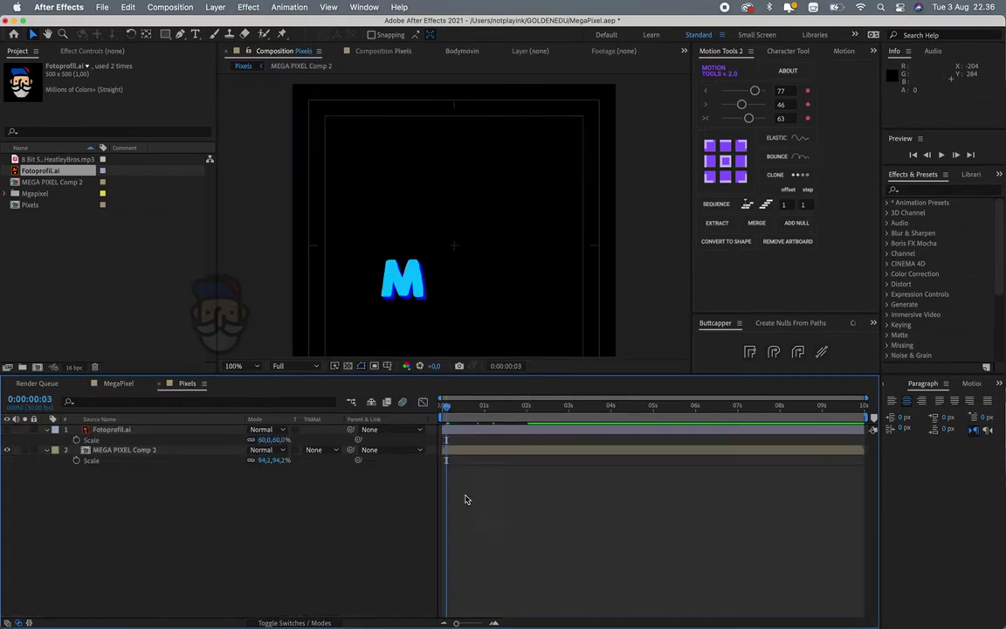
key(space)
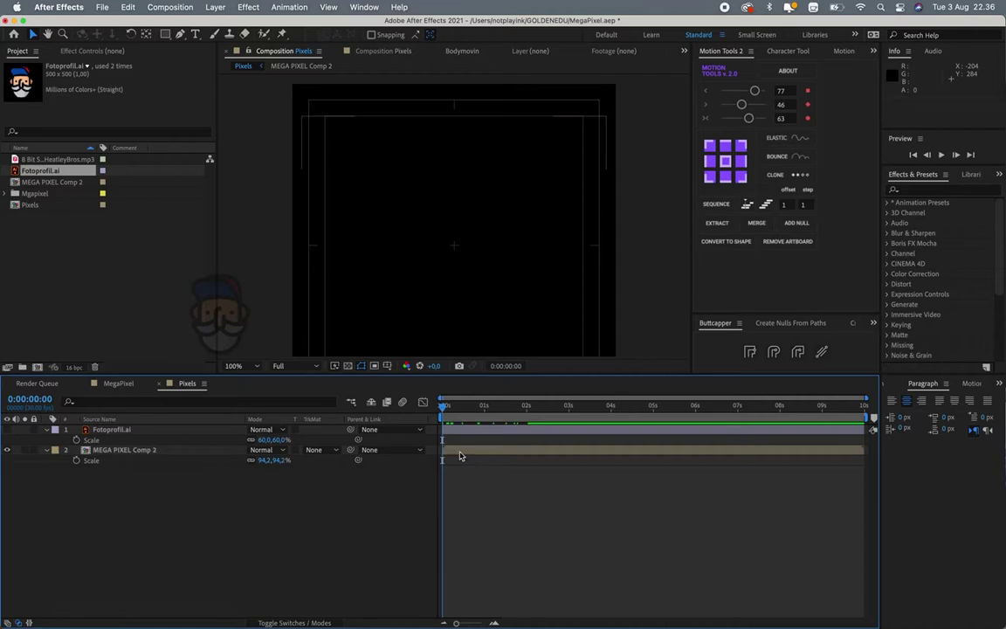
click(460, 451)
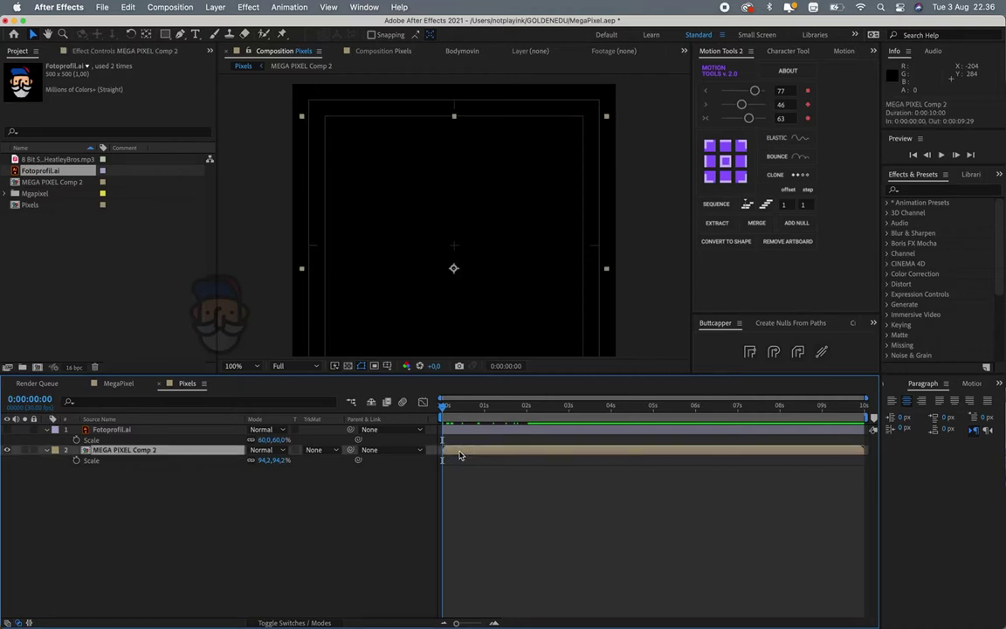
- Apply CC Light Sweep from Effects & Presets to the MEGA PIXEL Comp 2 layer
click(921, 190)
text(ligh)
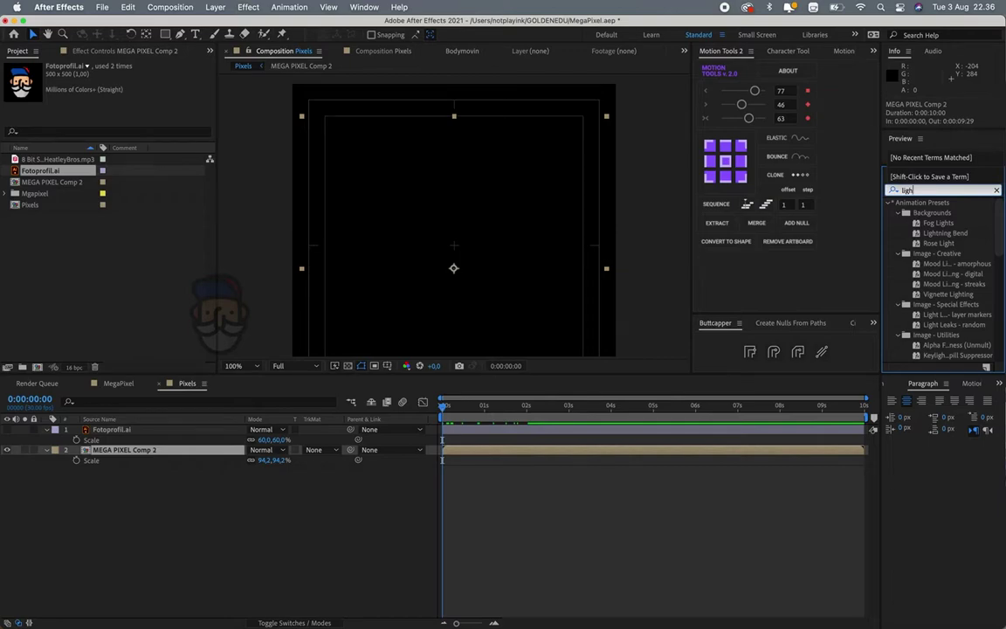
scroll(990, 289, down, 5)
scroll(966, 344, down, 3)
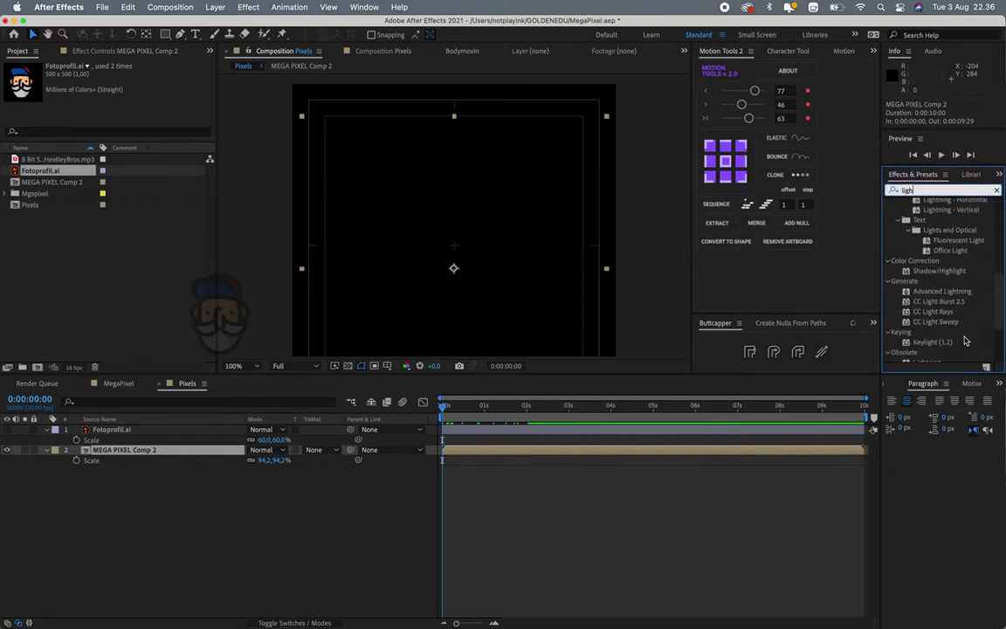
click(956, 322)
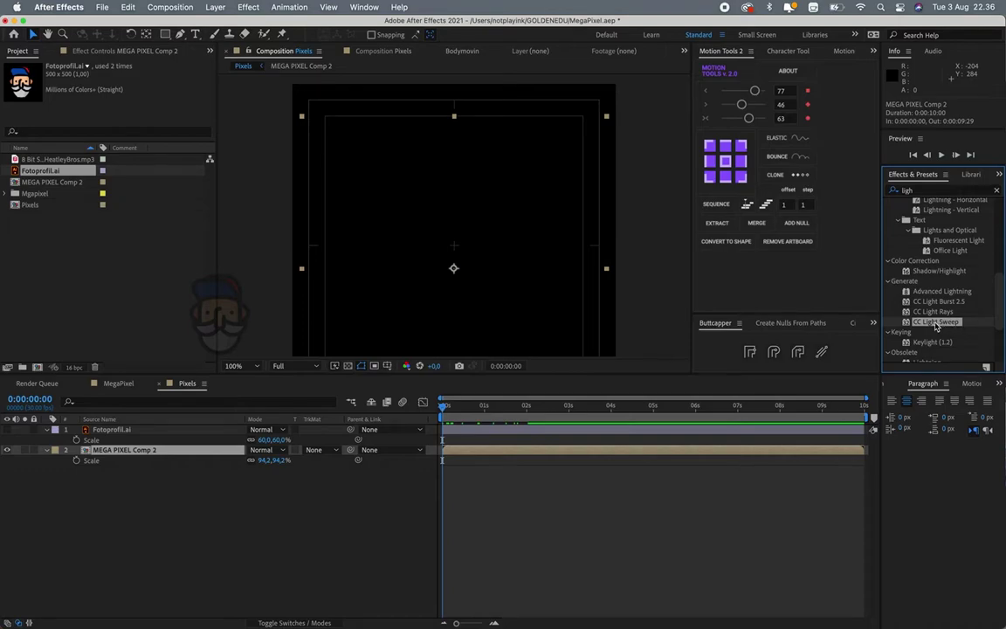
drag(936, 326, 148, 453)
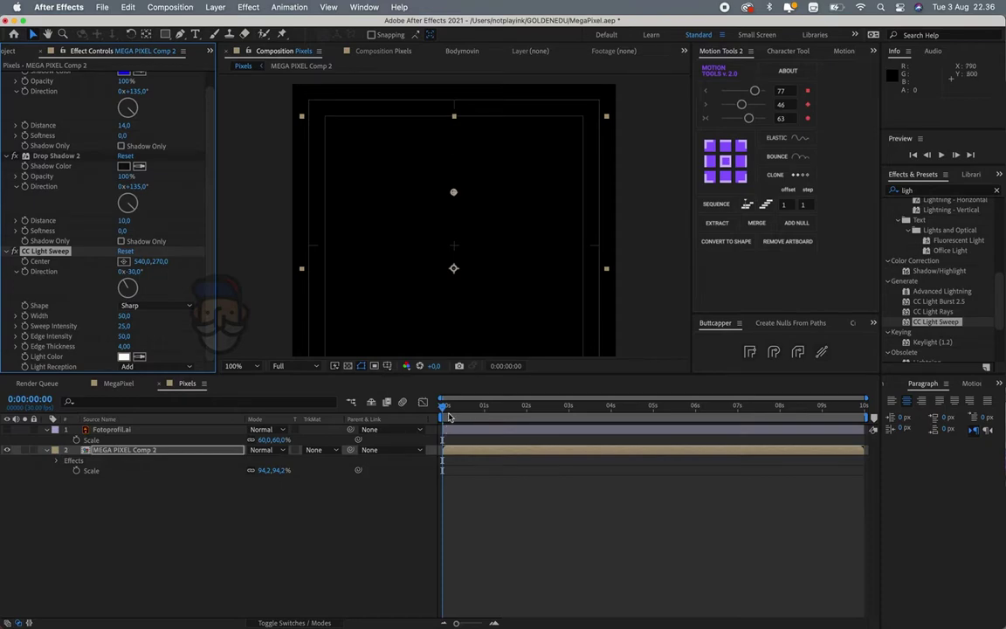
- Keyframe the sweep Center from lower left at 3s to across the text at 4s
mouse_move(447, 417)
mouse_down()
mouse_move(582, 408)
mouse_move(568, 411)
mouse_up()
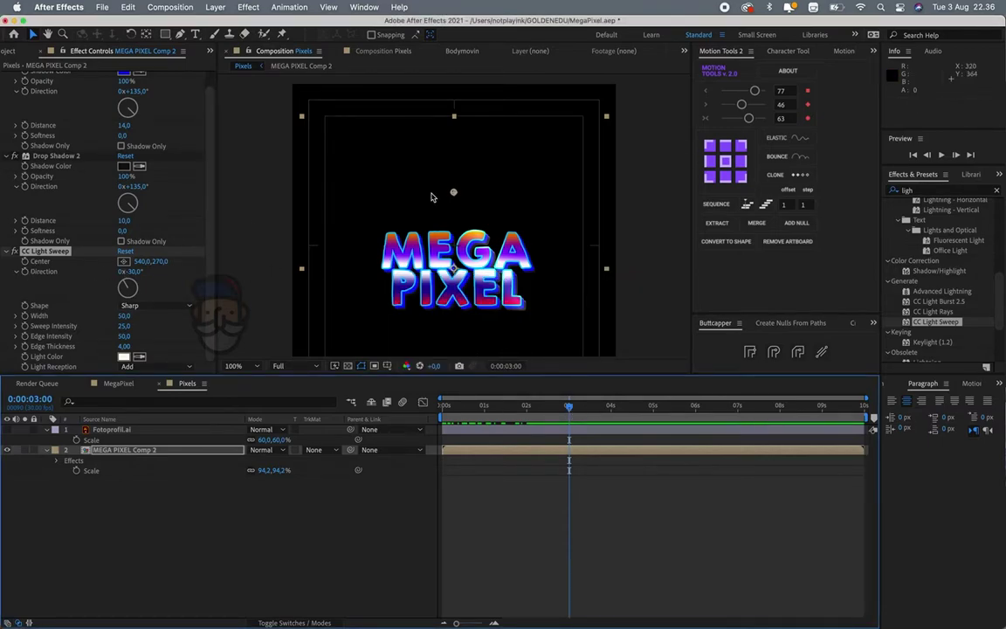
drag(453, 193, 515, 204)
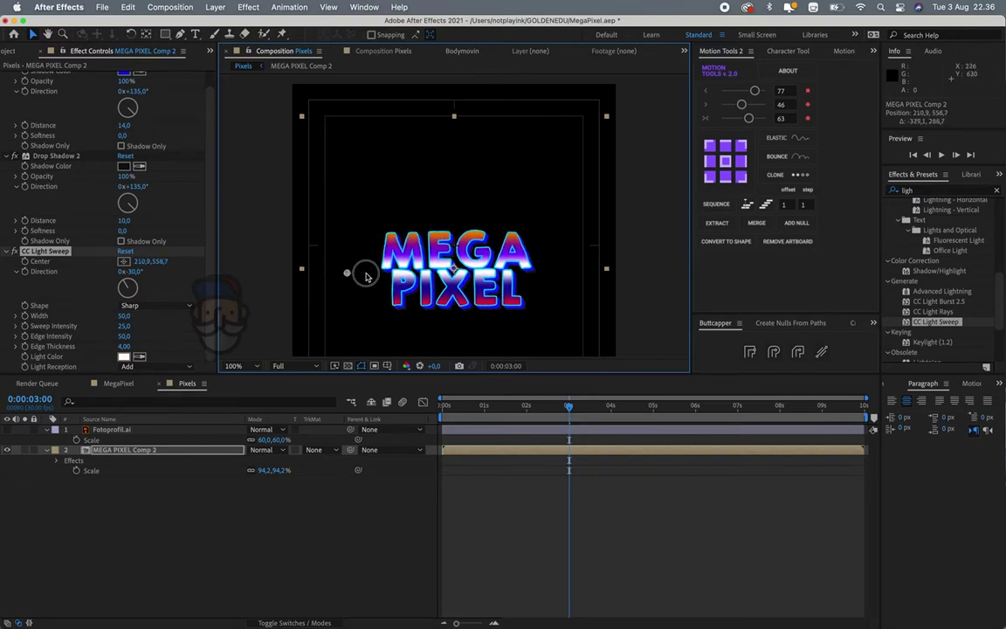
mouse_move(515, 204)
mouse_down()
mouse_move(367, 280)
mouse_move(519, 217)
mouse_up()
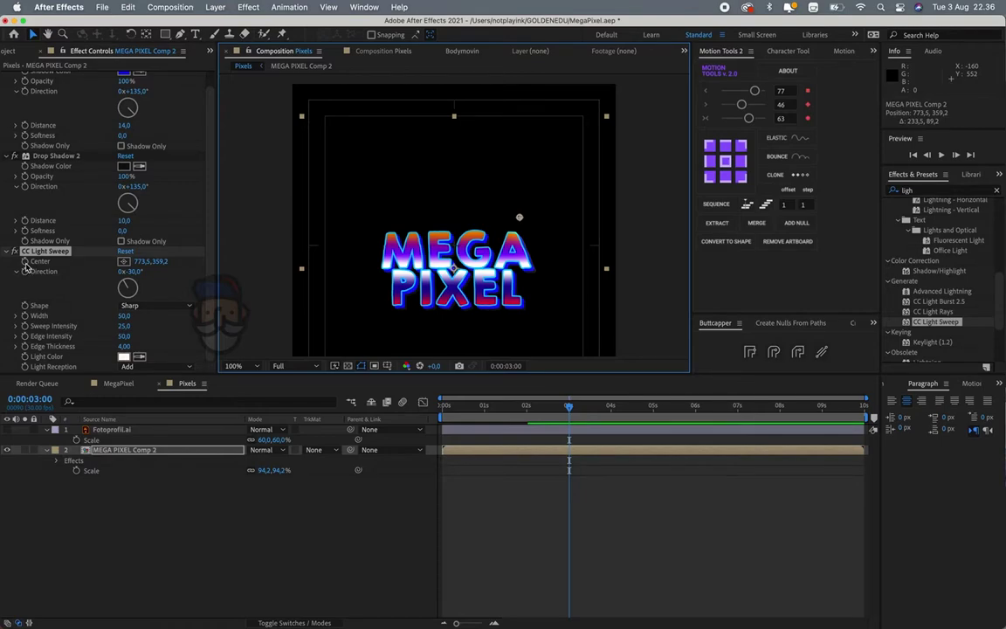
click(25, 266)
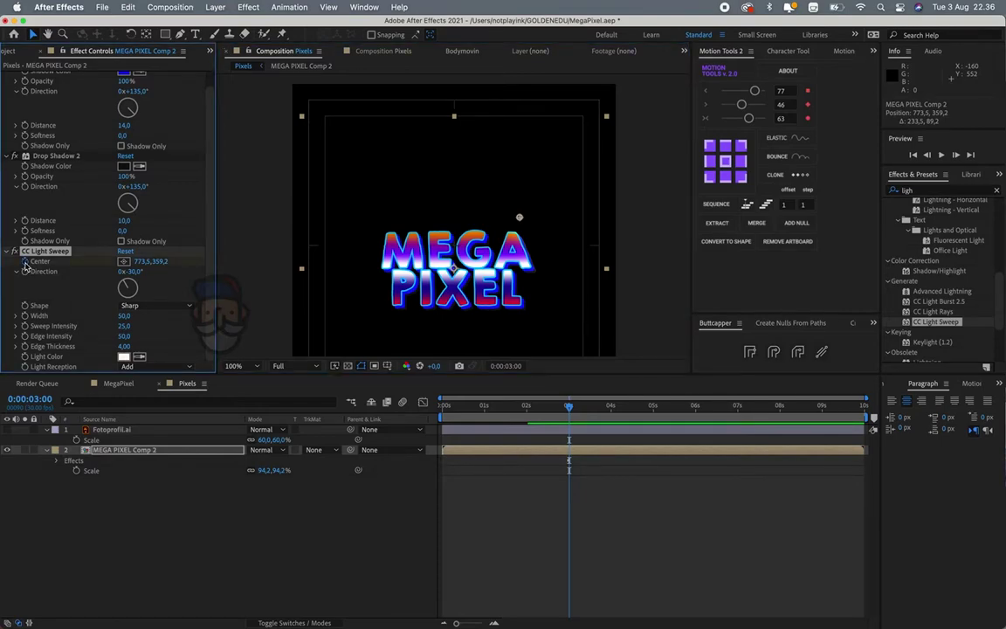
mouse_move(520, 218)
mouse_down()
mouse_move(371, 281)
mouse_move(341, 312)
mouse_up()
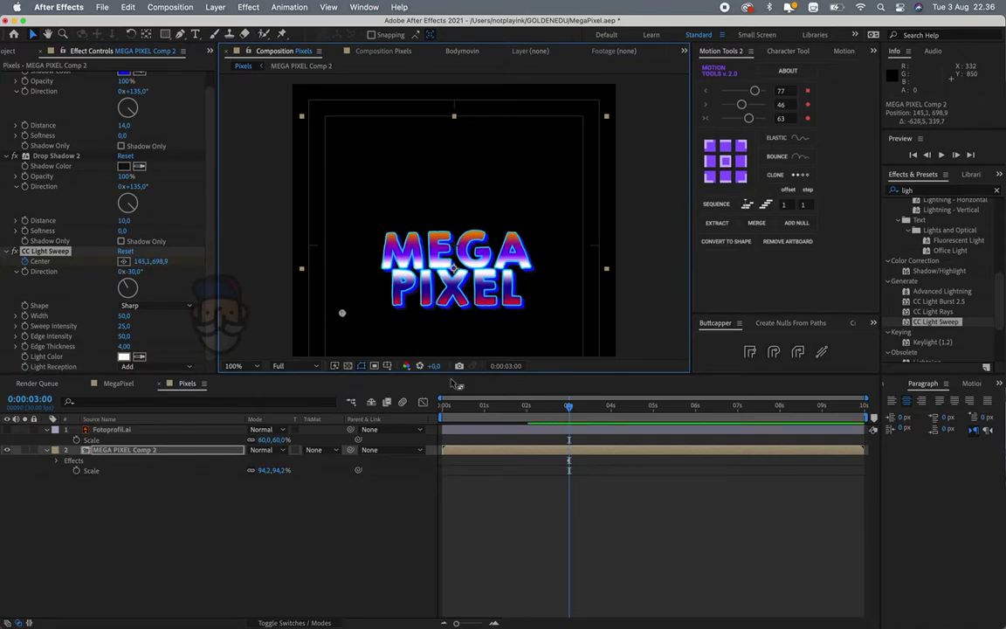
drag(560, 419, 613, 419)
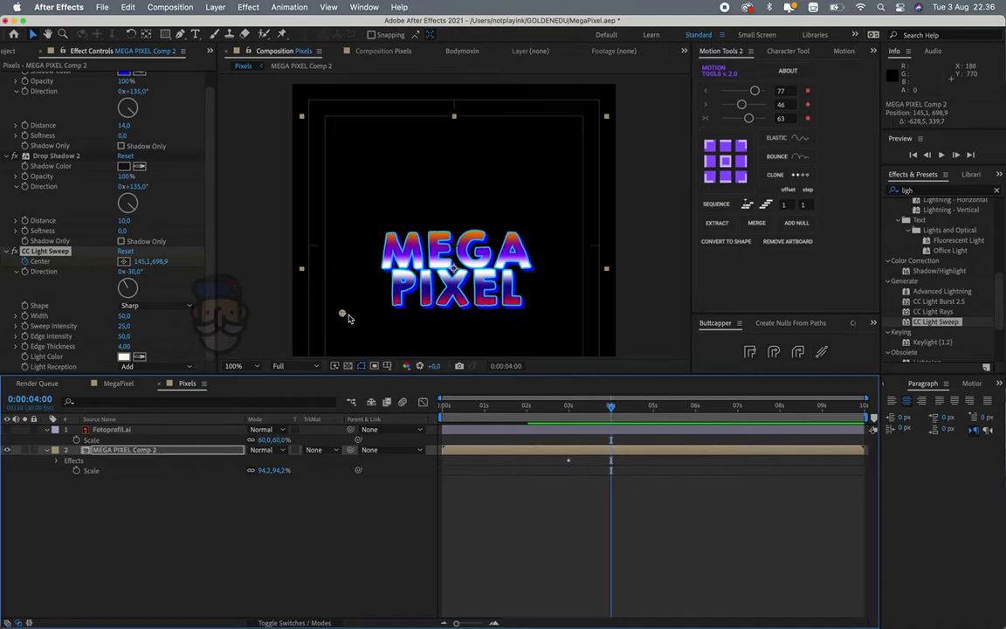
drag(348, 318, 556, 224)
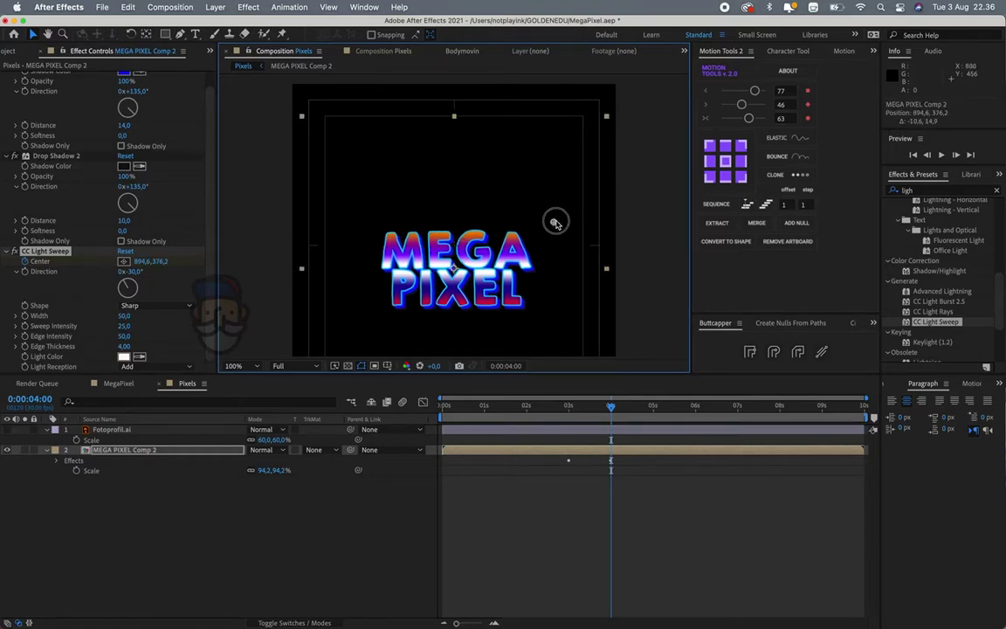
- Widen the light sweep to 71 and raise Sweep Intensity to 59
drag(598, 404, 591, 415)
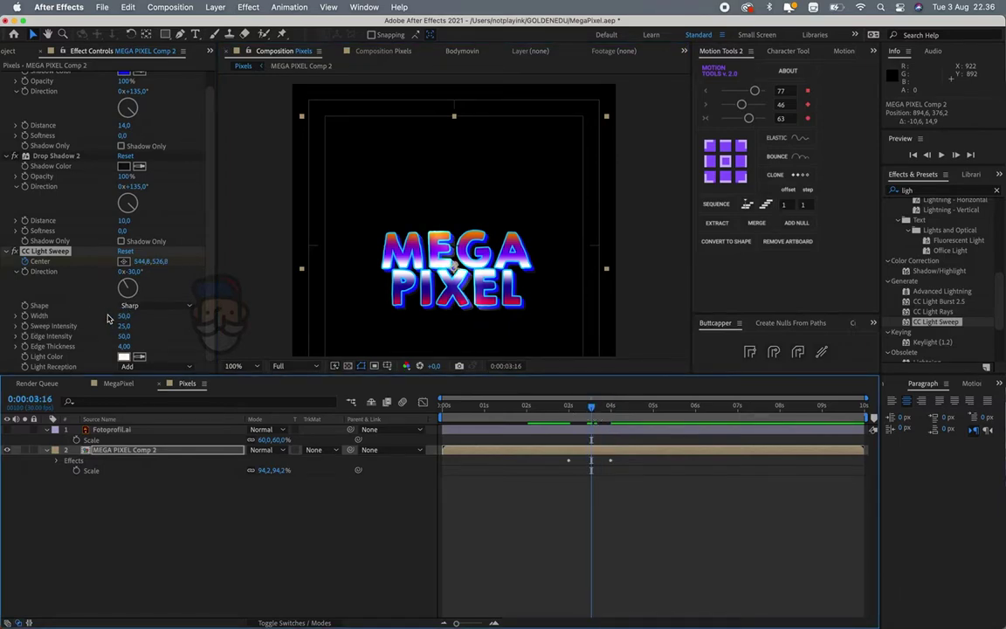
click(124, 316)
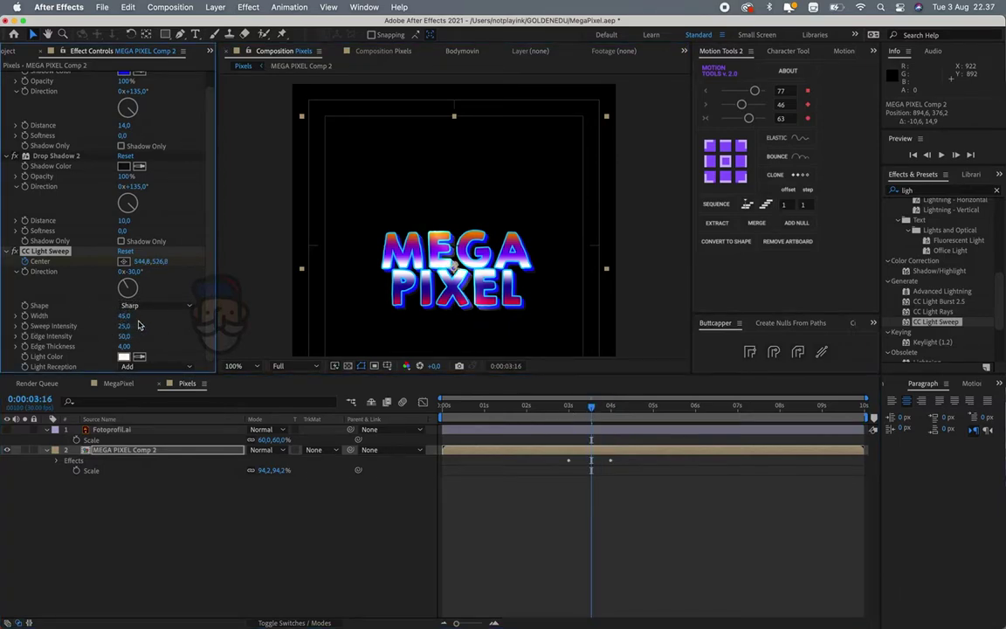
key(cmd+z)
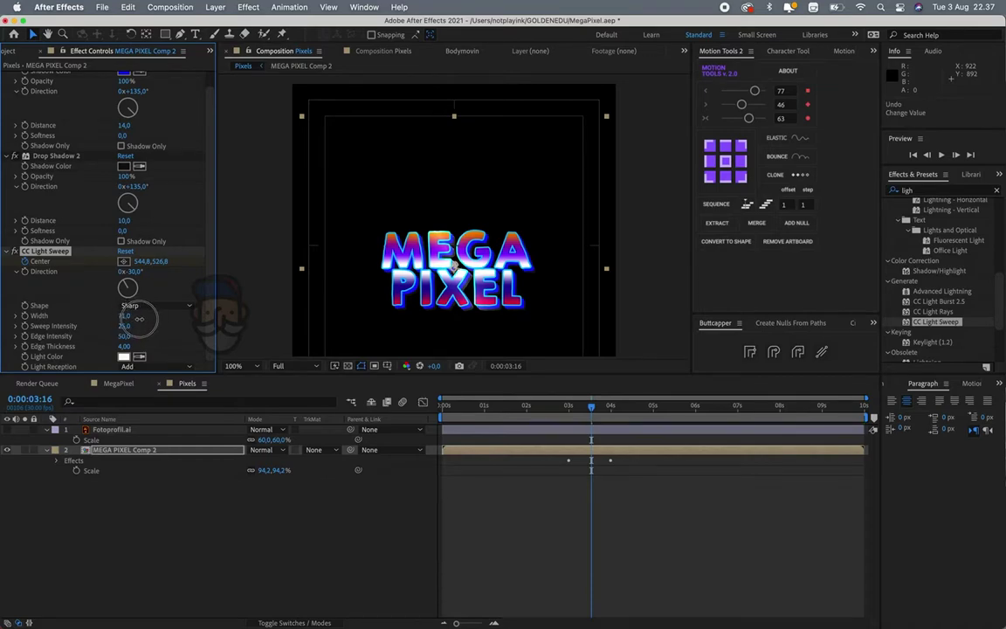
drag(139, 319, 156, 304)
mouse_move(127, 327)
mouse_down()
mouse_move(171, 331)
mouse_move(114, 339)
mouse_move(142, 336)
mouse_up()
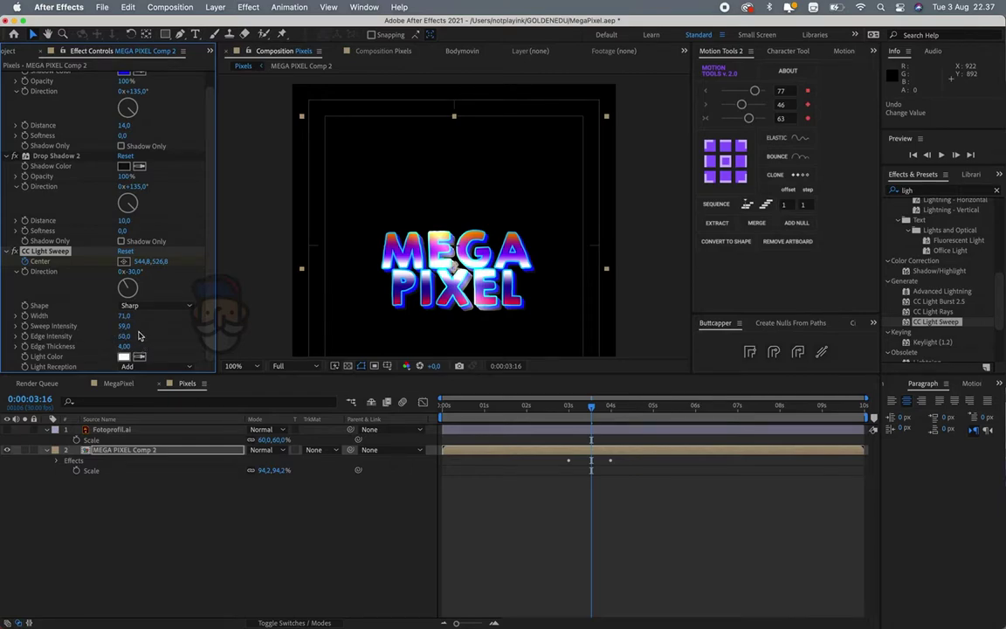
click(146, 334)
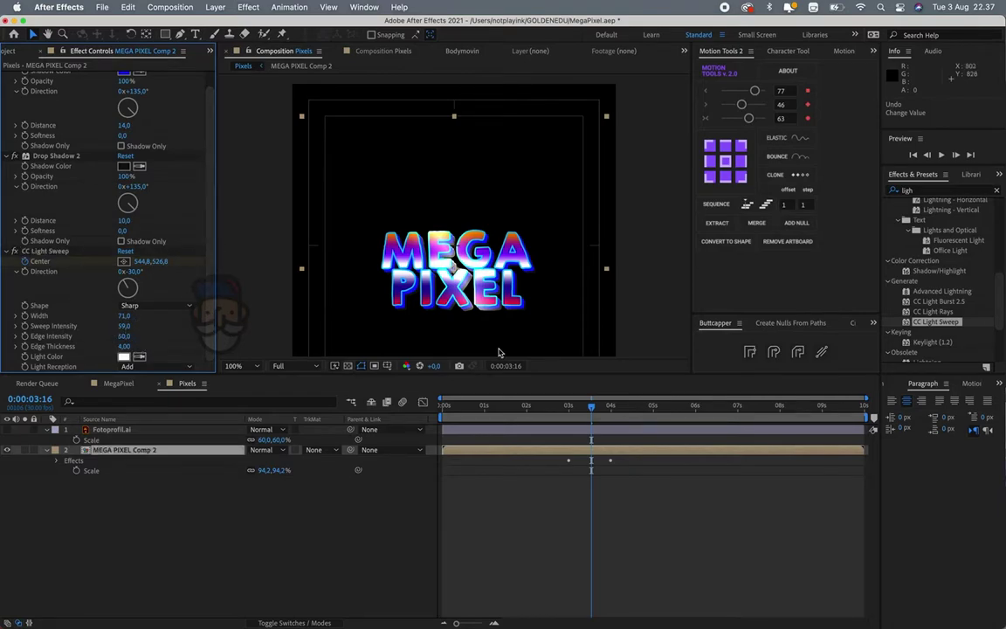
- Scrub and preview the sweep passing across the title from around 2:19
drag(591, 406, 608, 404)
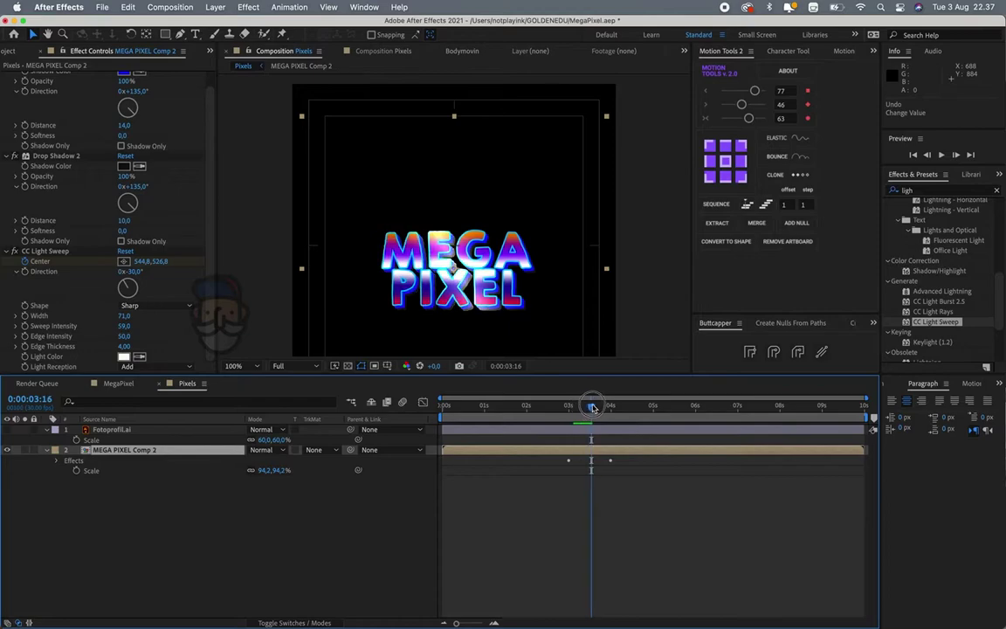
key(space)
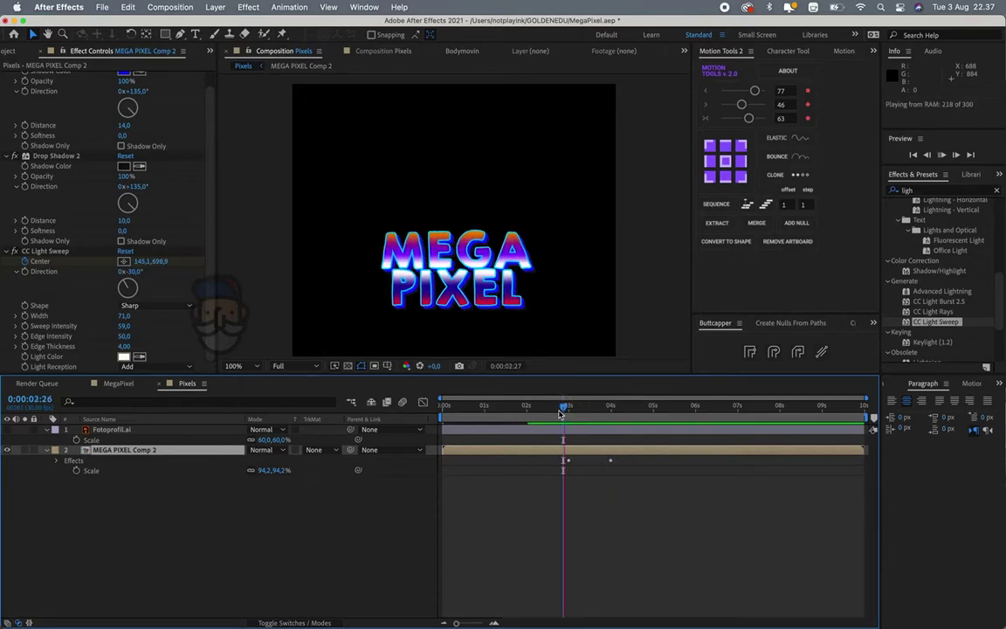
click(564, 414)
drag(564, 414, 553, 407)
click(584, 453)
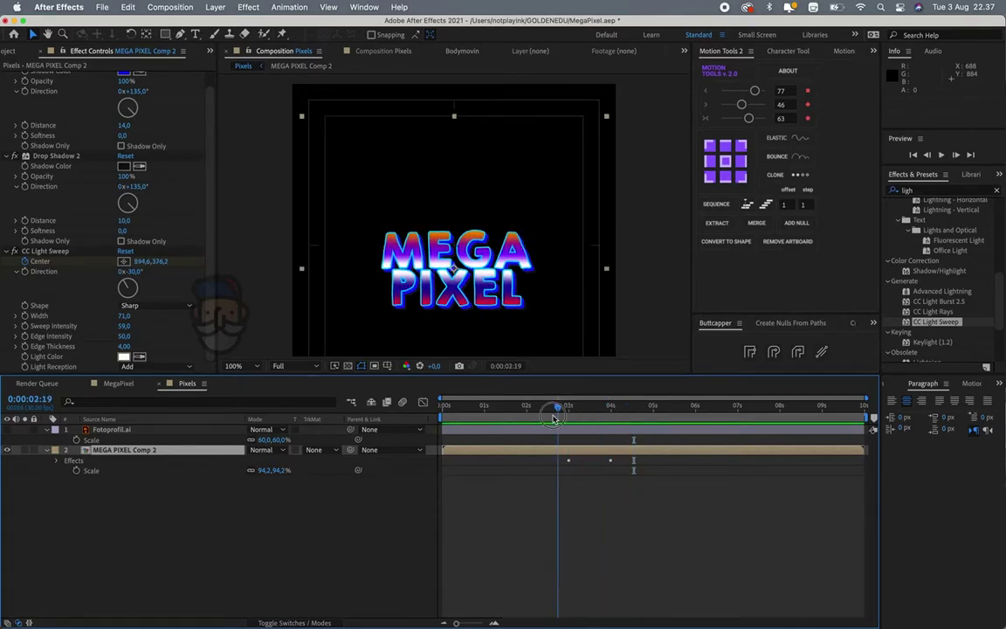
- Apply Easy Ease to both light sweep Center keyframes
key(u)
drag(615, 462, 567, 478)
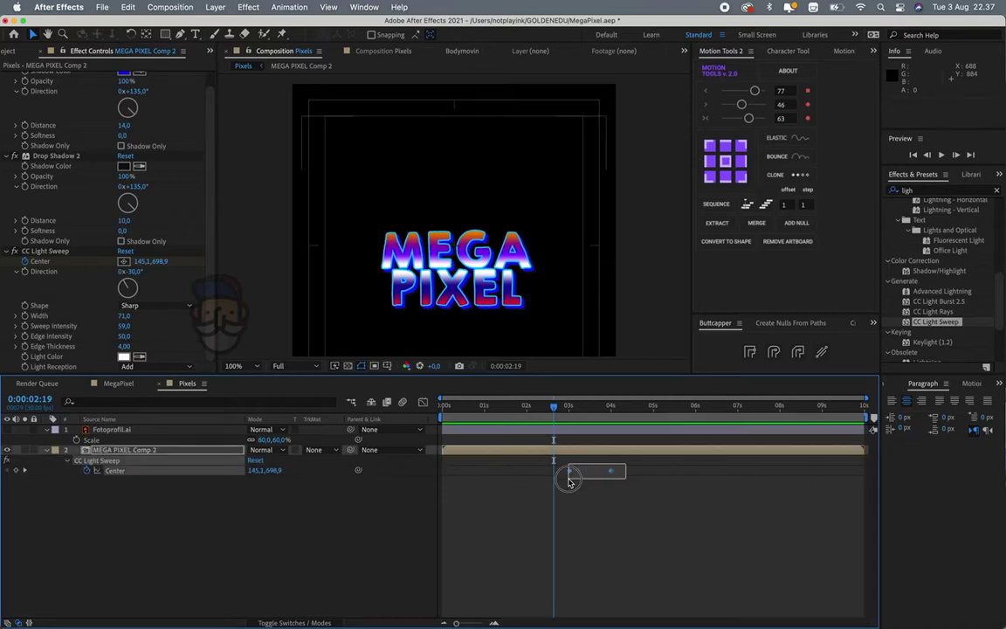
right_click(569, 474)
mouse_move(663, 615)
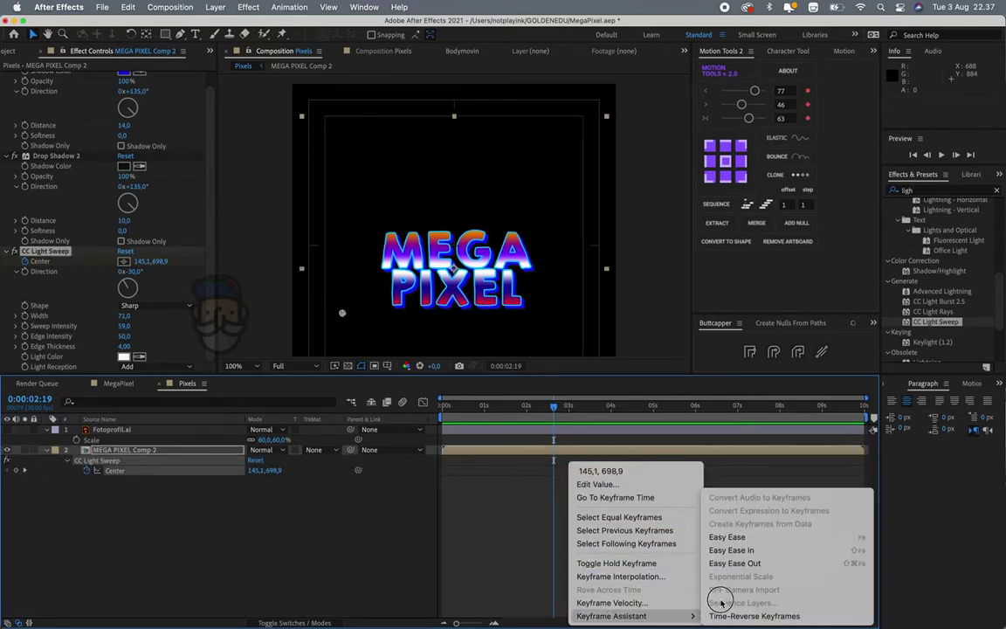
click(713, 534)
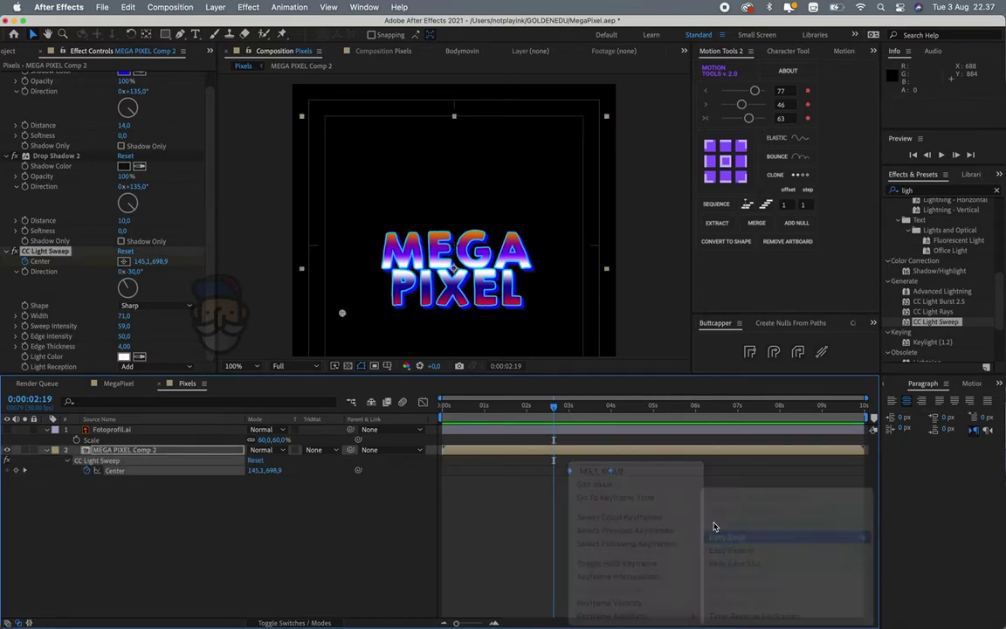
- Preview the eased sweep from about 3:03 and make the Fotoprofil.ai mascot visible again
click(574, 445)
key(space)
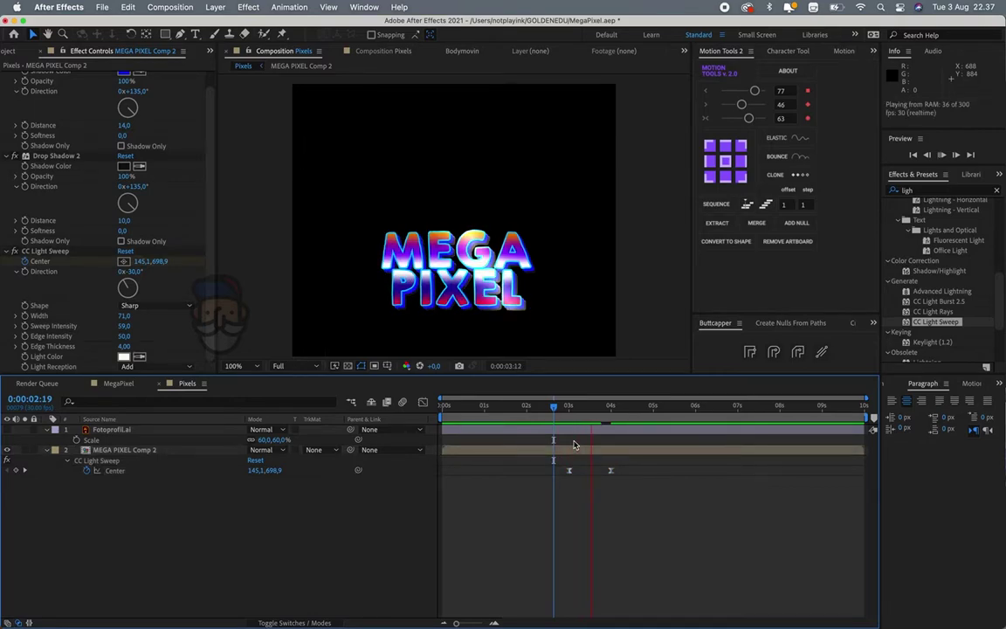
click(573, 407)
key(space)
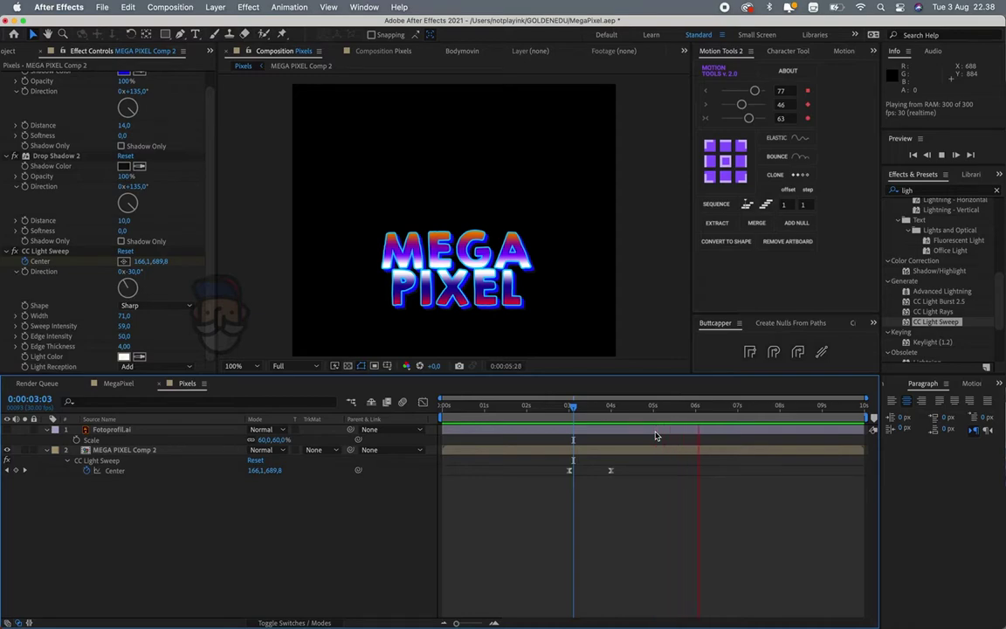
click(561, 414)
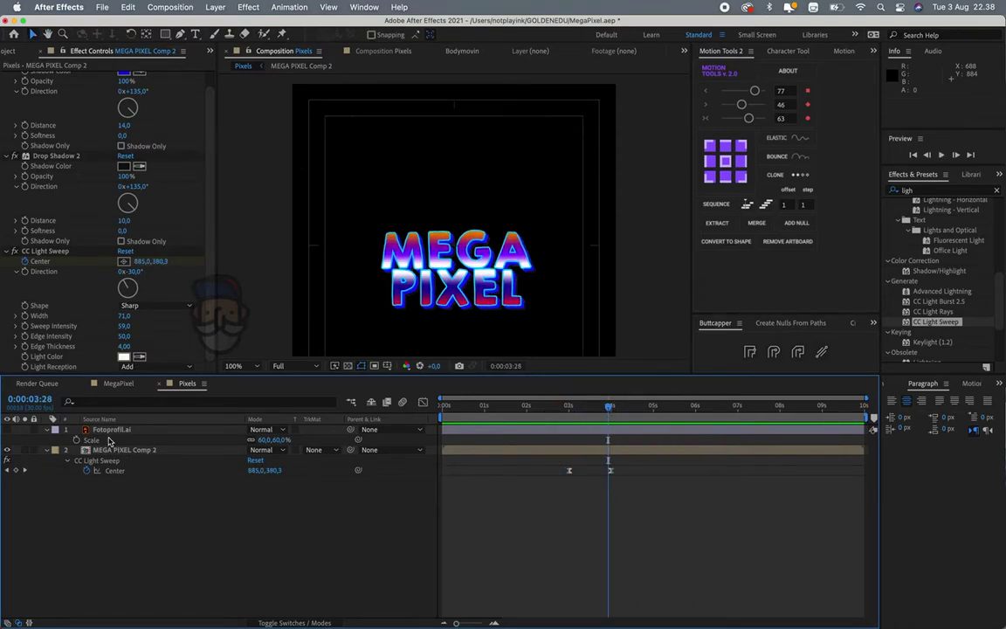
click(31, 432)
click(7, 430)
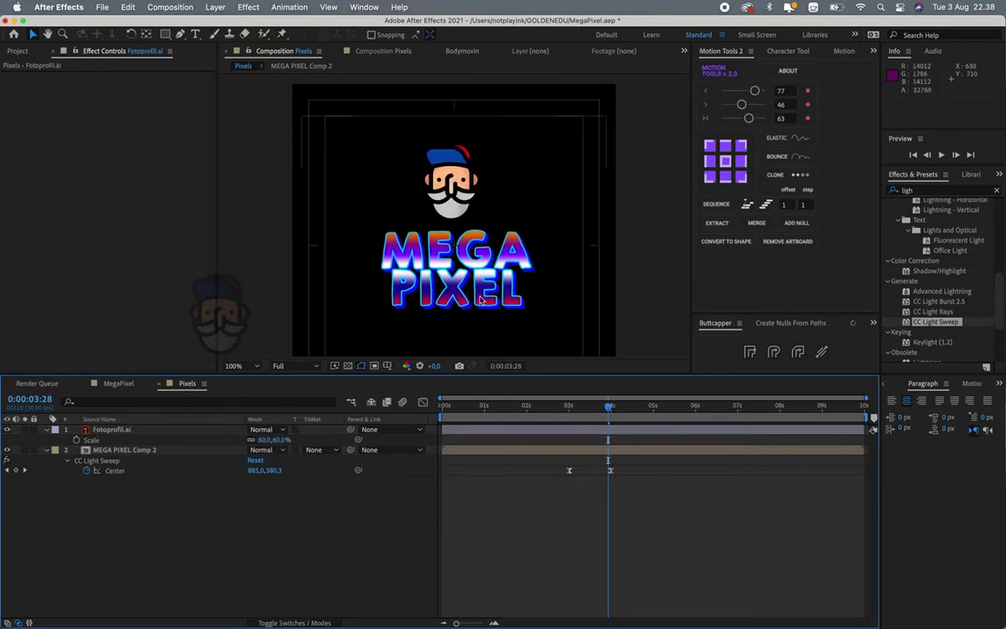
- Copy the Drop Shadow, Drop Shadow 2 and CC Light Sweep effects from MEGA PIXEL Comp 2
drag(546, 407, 633, 406)
click(347, 364)
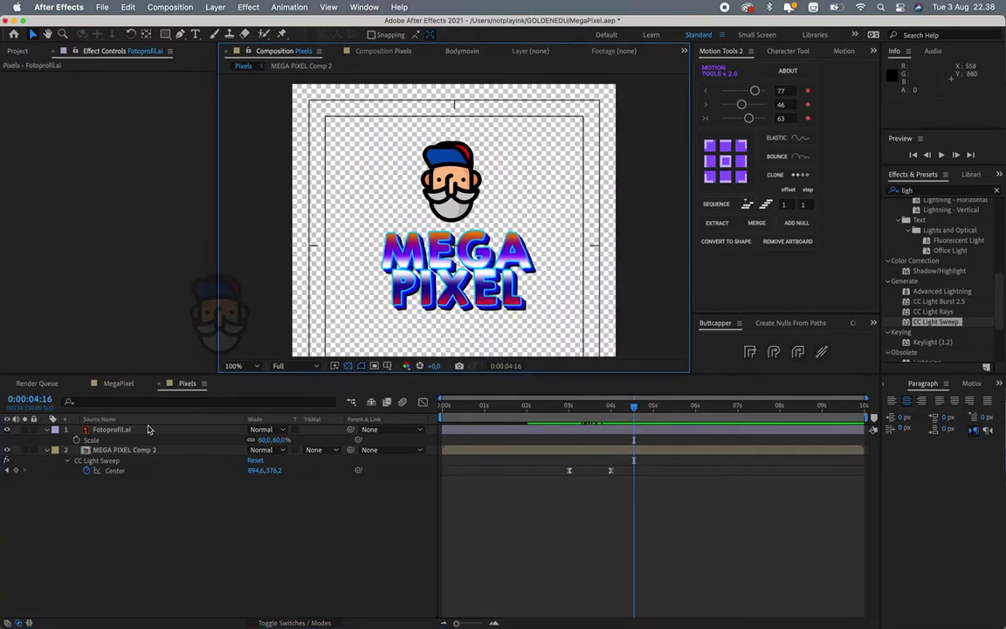
click(121, 451)
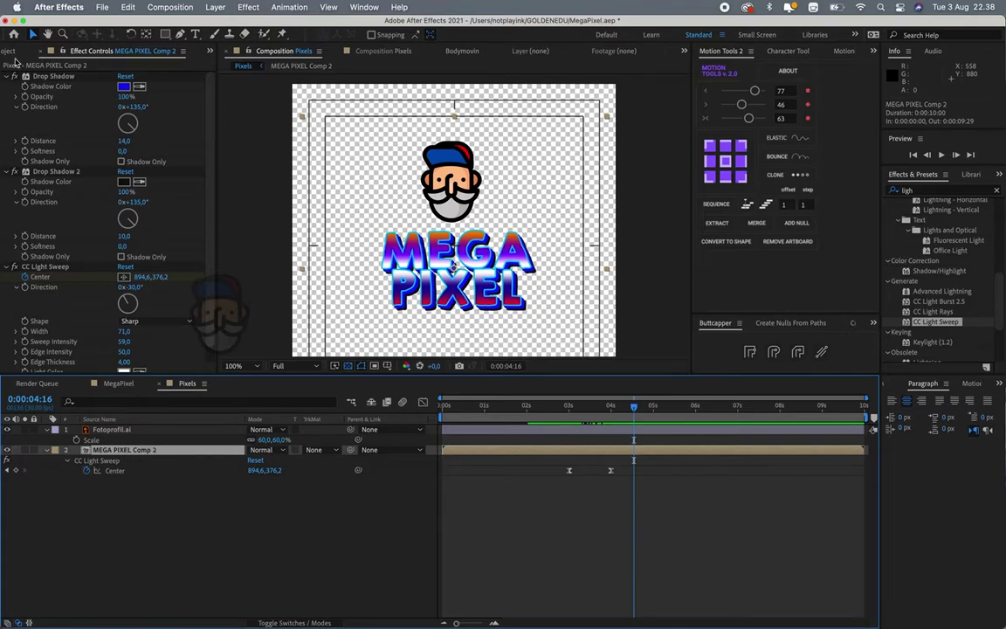
click(13, 77)
click(7, 87)
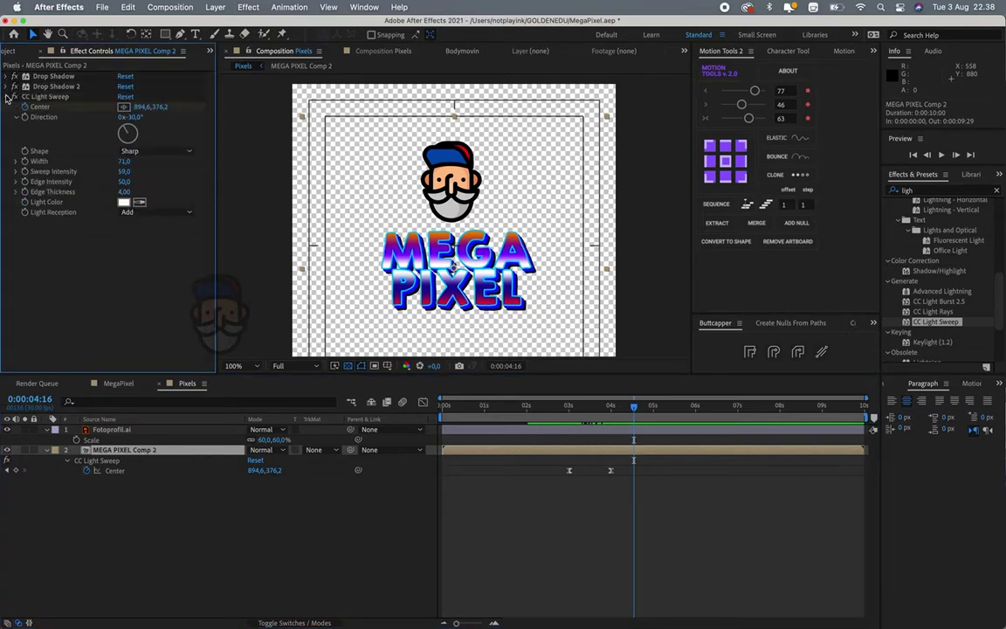
click(8, 96)
click(48, 77)
shift+click(53, 97)
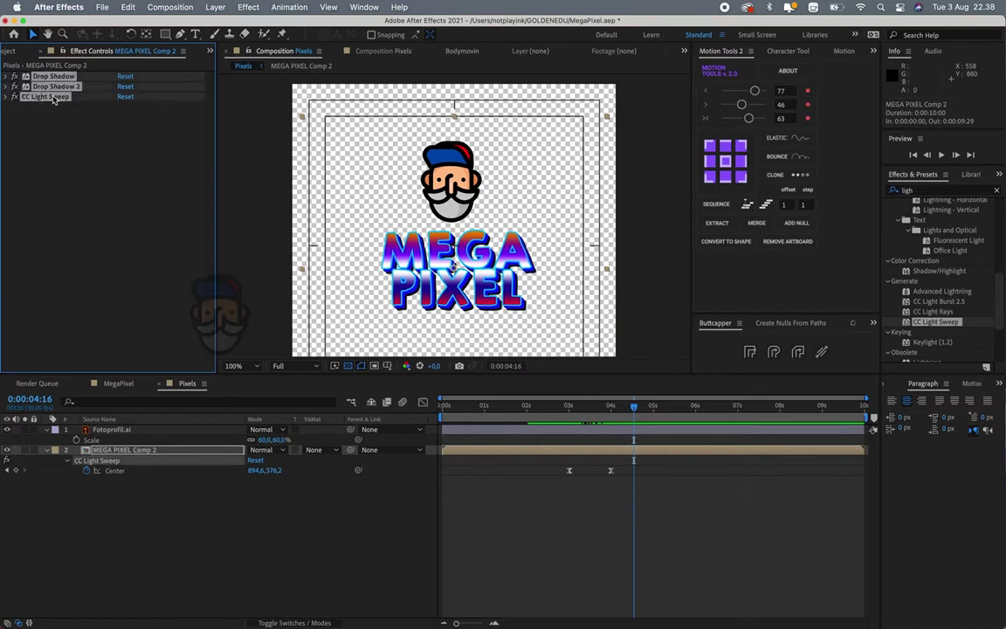
key(ctrl+c)
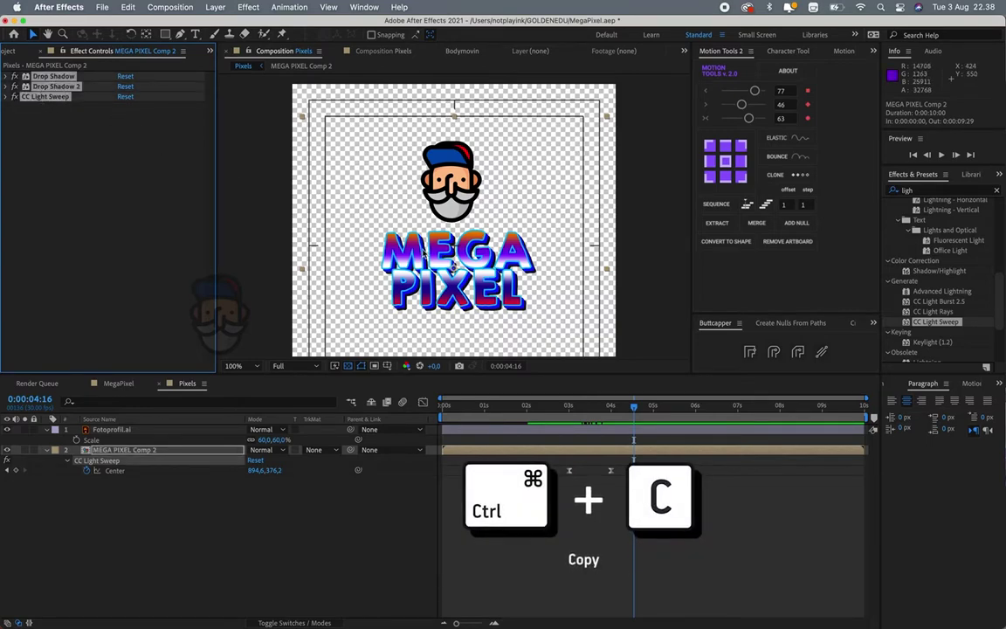
- Paste the effects onto the Fotoprofil.ai logo at 4:01 and set Drop Shadow 2 distance to 16
click(644, 429)
drag(634, 407, 613, 412)
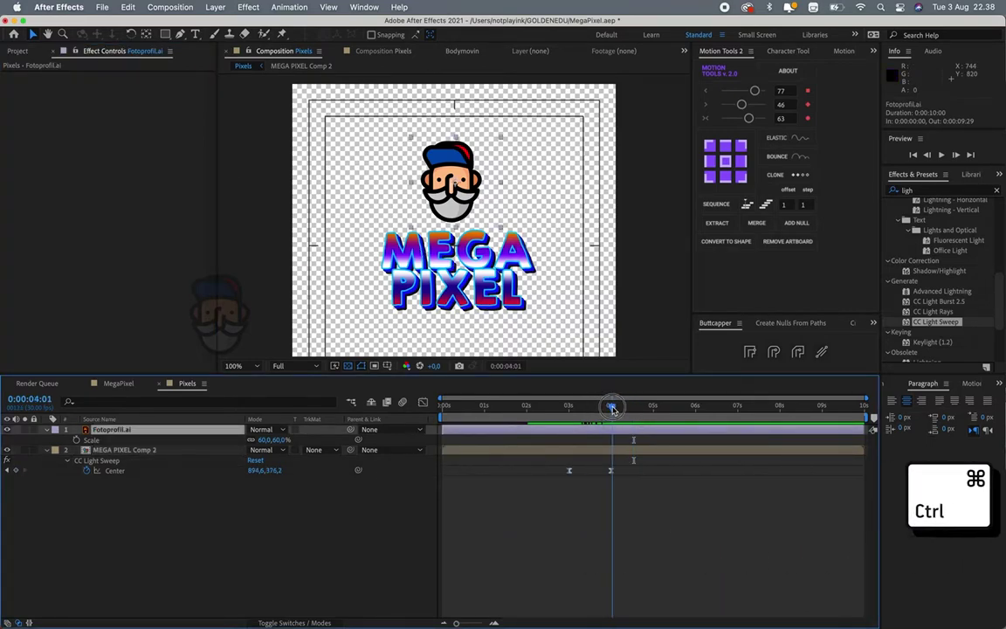
key(ctrl+v)
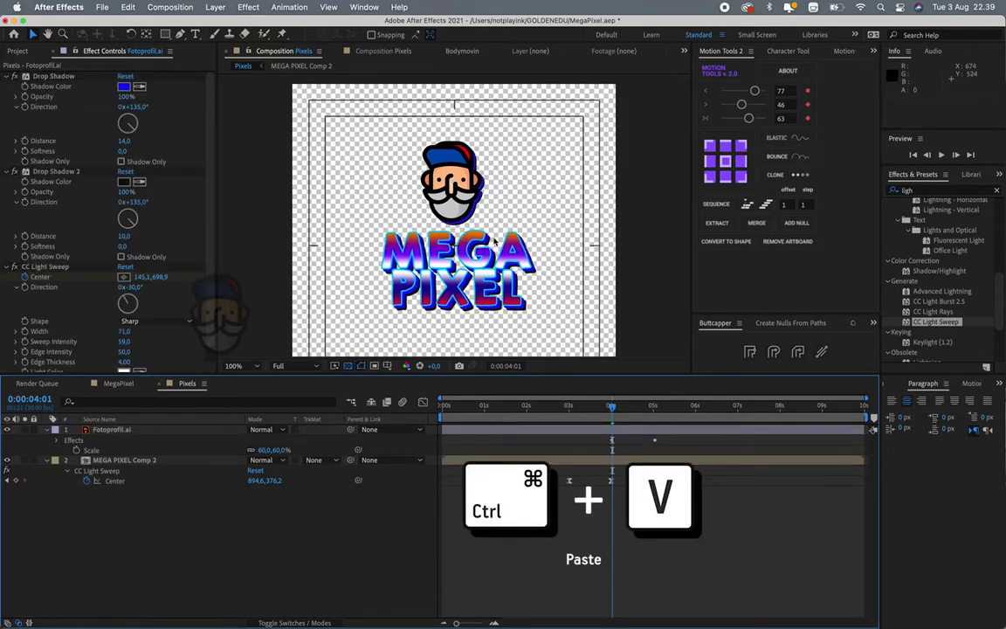
key(period)
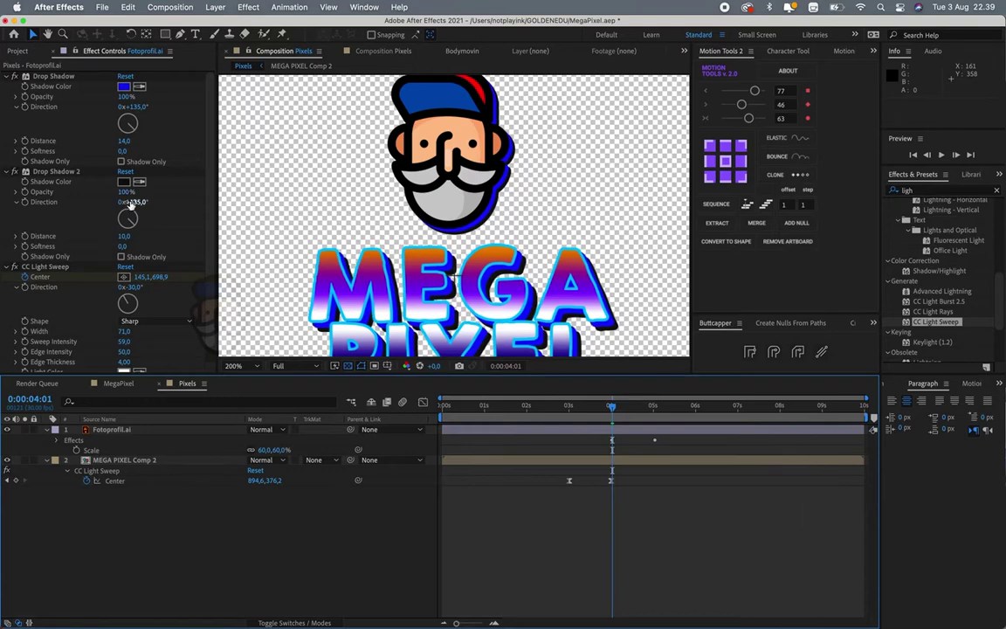
drag(126, 236, 131, 239)
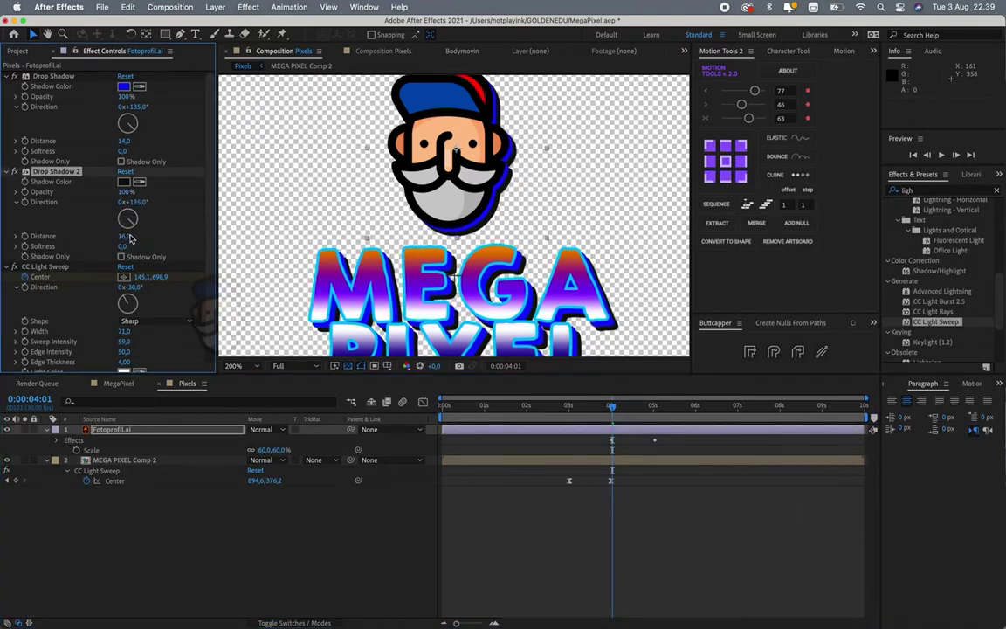
key(F2)
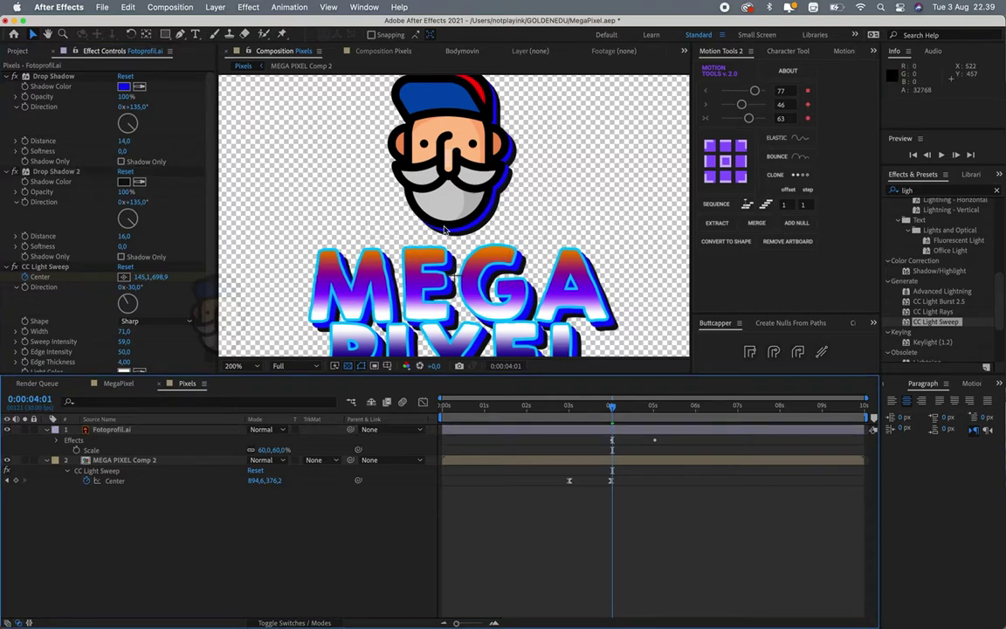
key(comma)
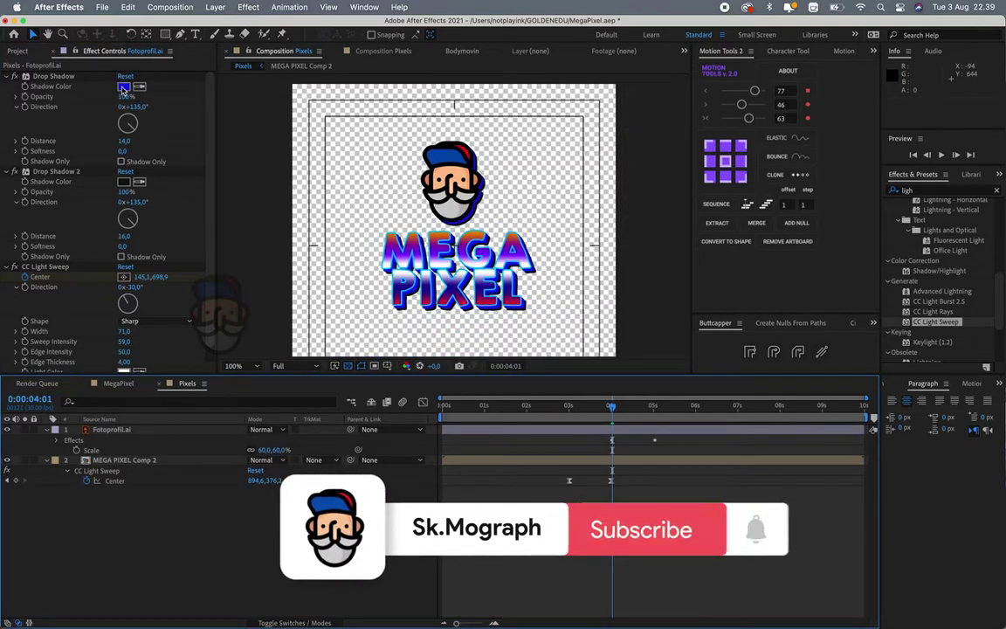
- Turn the logo's first Drop Shadow colour yellow and preview the animation
click(123, 88)
drag(777, 148, 778, 247)
click(852, 119)
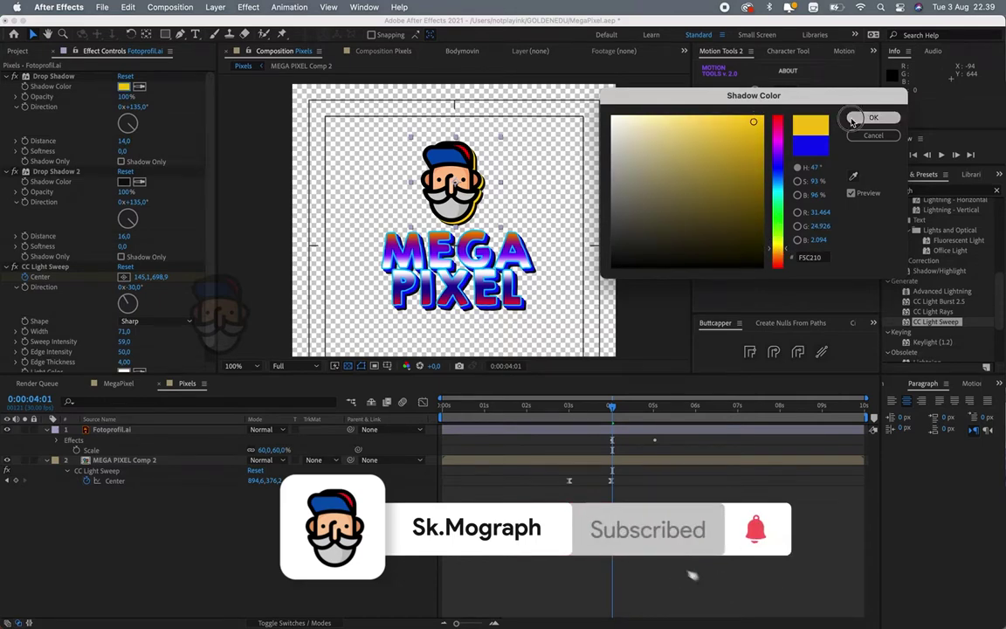
click(534, 405)
key(space)
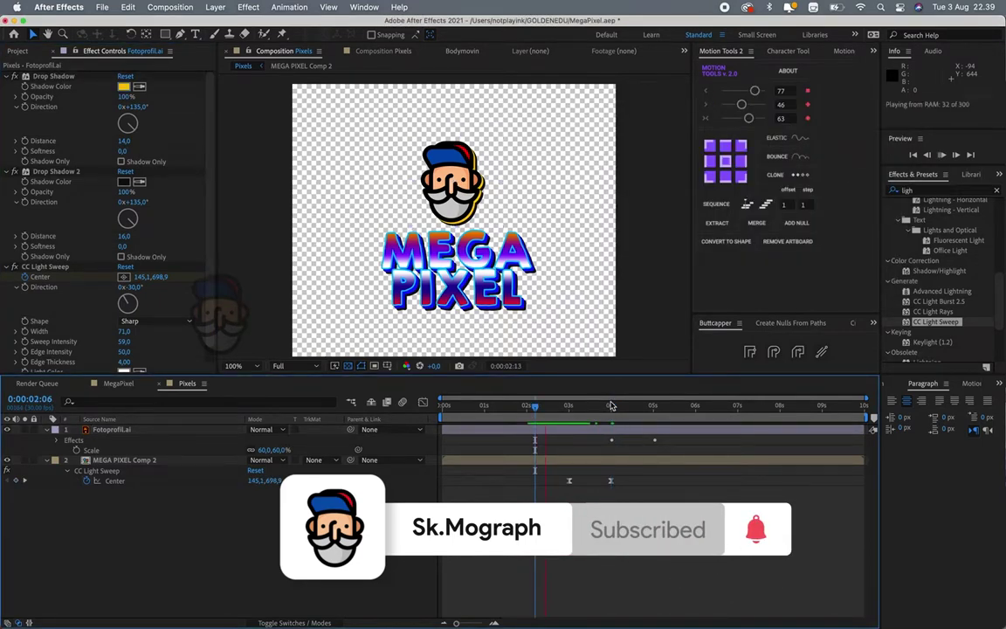
key(space)
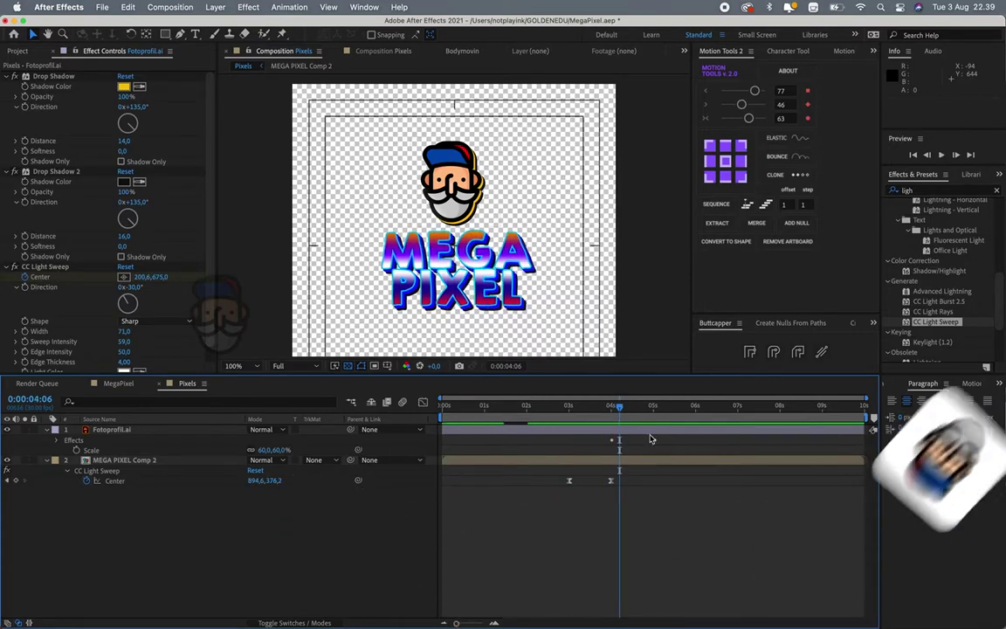
- Shift Fotoprofil.ai's CC Light Sweep Center keyframes earlier so they follow the title's sweep
click(623, 428)
key(u)
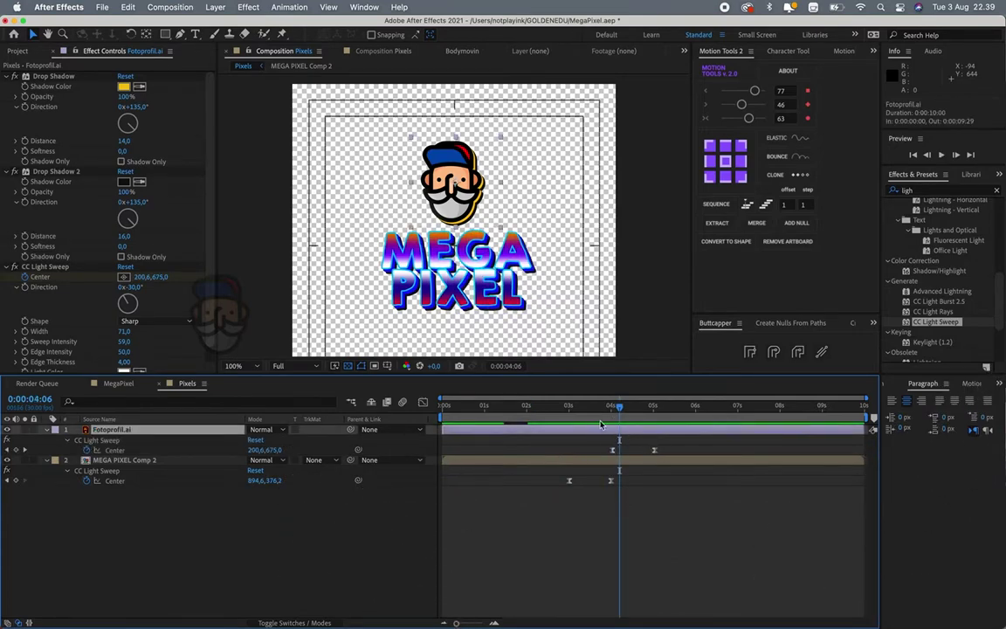
drag(614, 408, 611, 408)
click(612, 451)
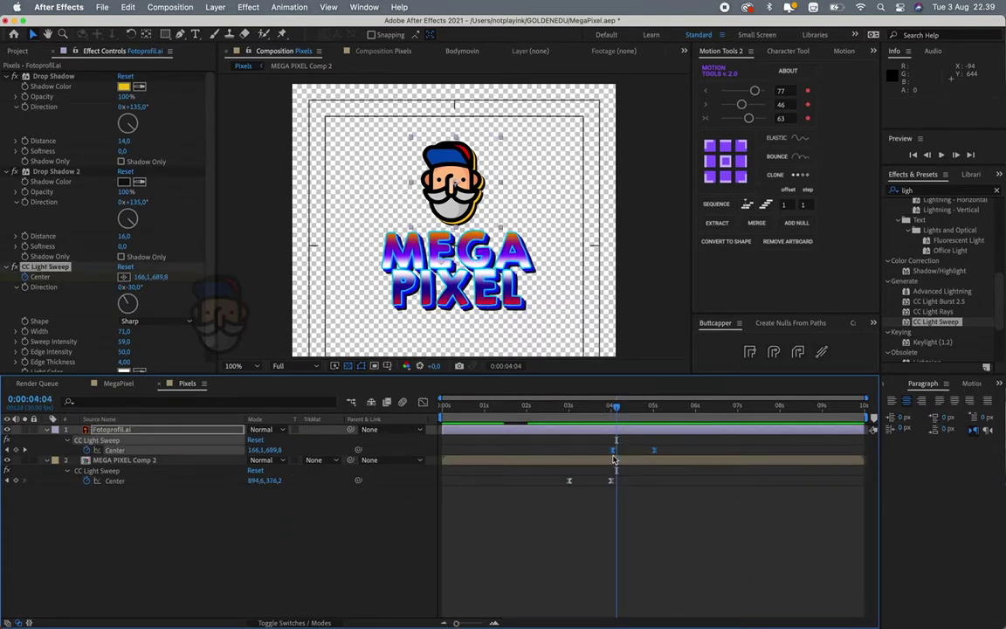
drag(612, 450, 581, 451)
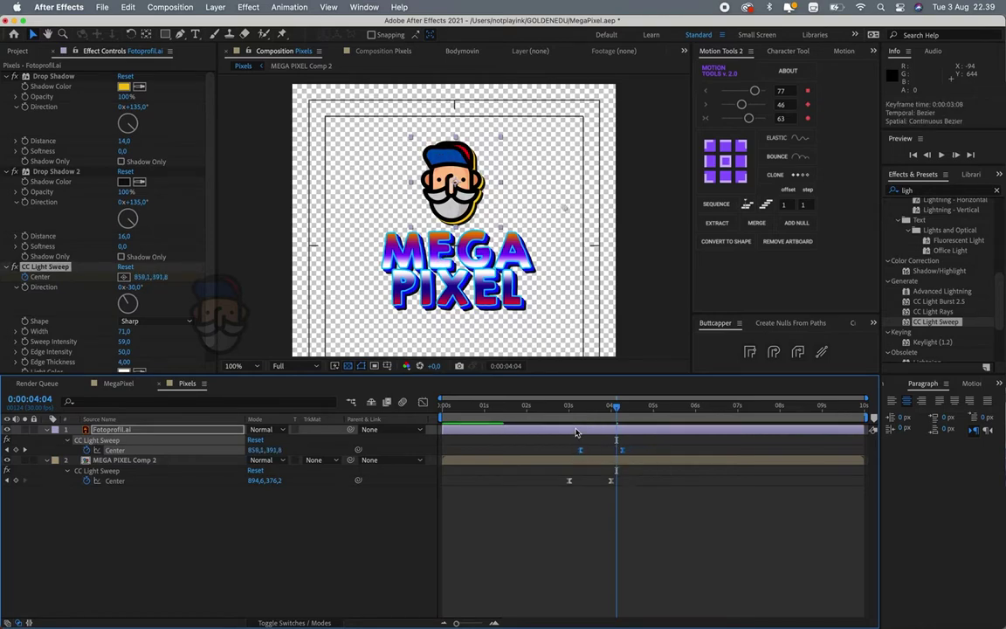
click(569, 407)
drag(571, 407, 595, 408)
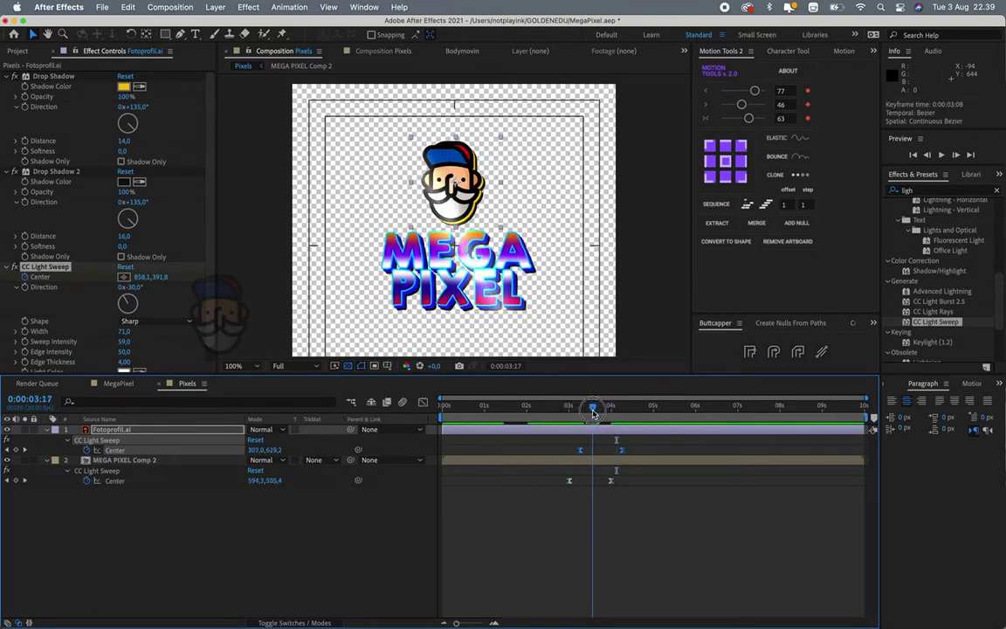
key(space)
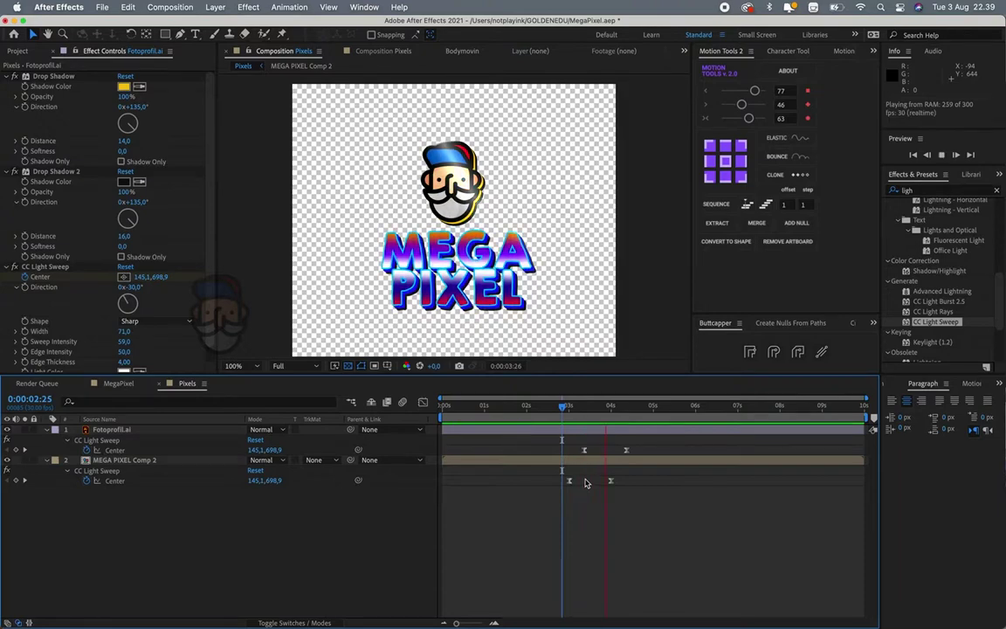
key(space)
click(569, 409)
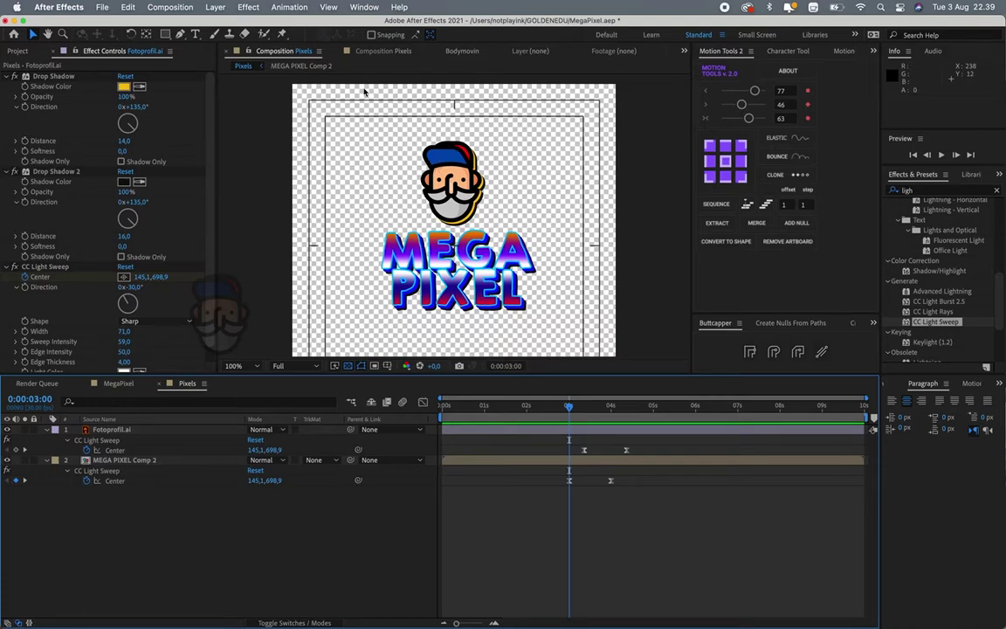
- Create a composition-sized ellipse shape layer with no stroke, named BgLogo
click(169, 38)
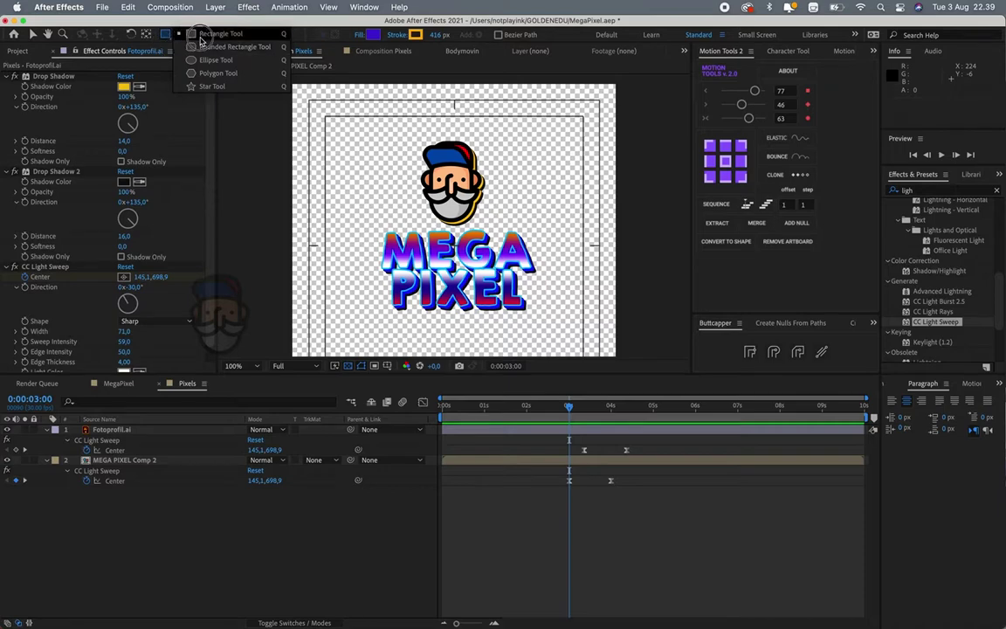
click(216, 65)
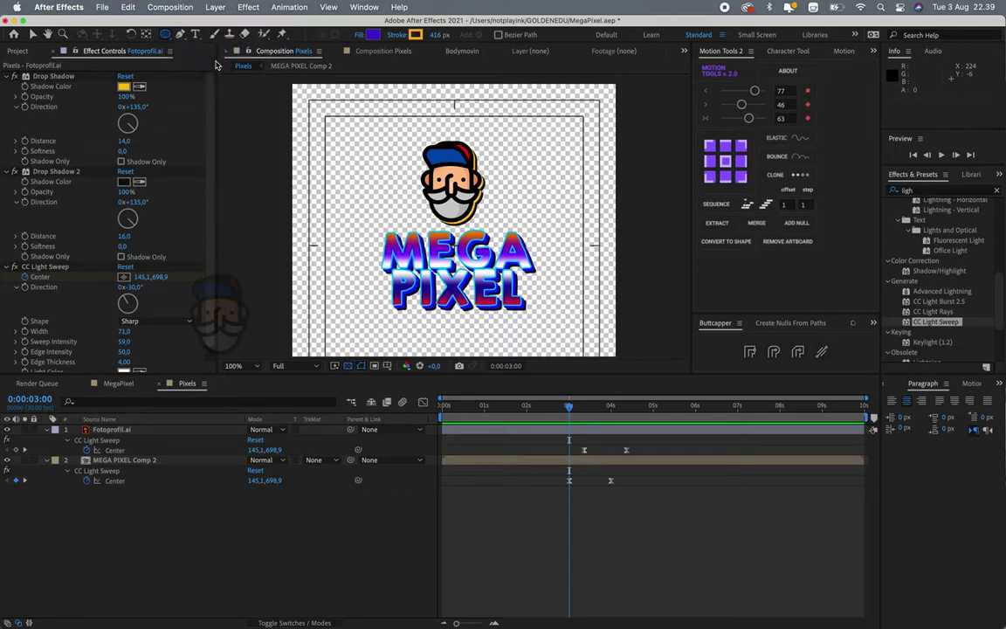
double_click(165, 39)
click(493, 36)
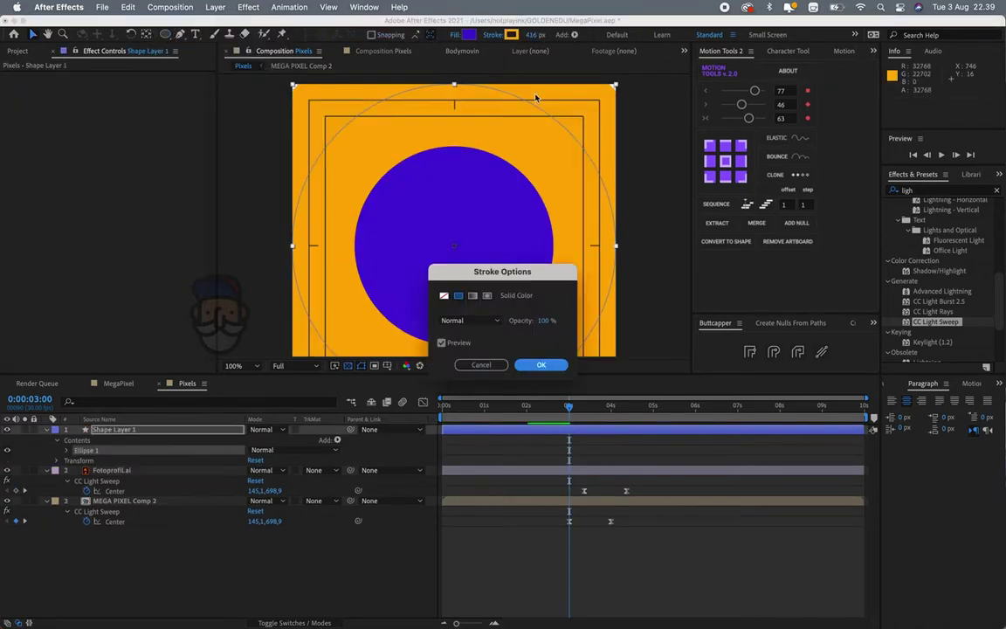
click(446, 296)
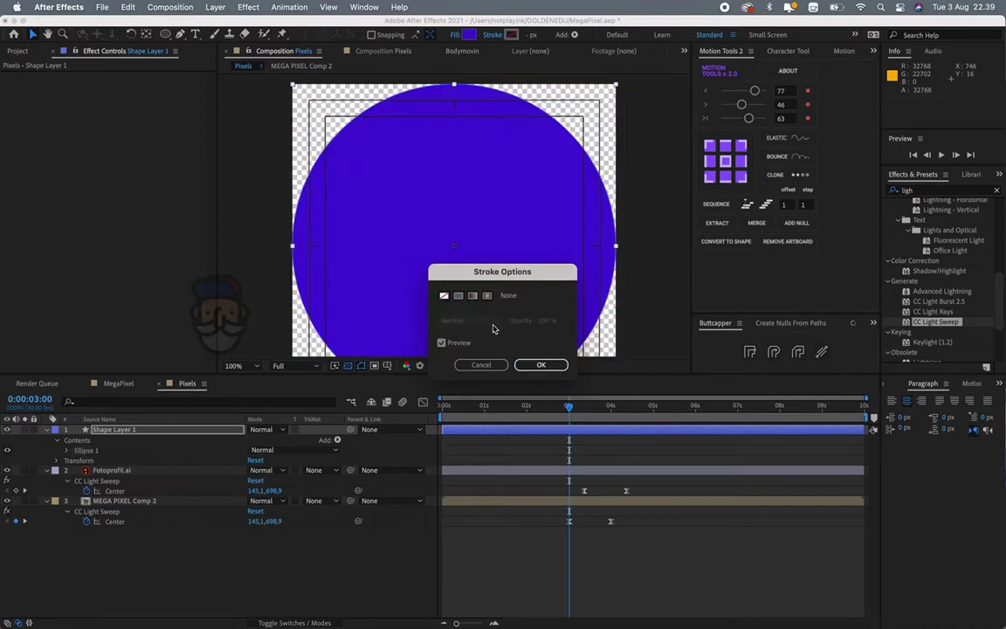
click(540, 363)
click(124, 432)
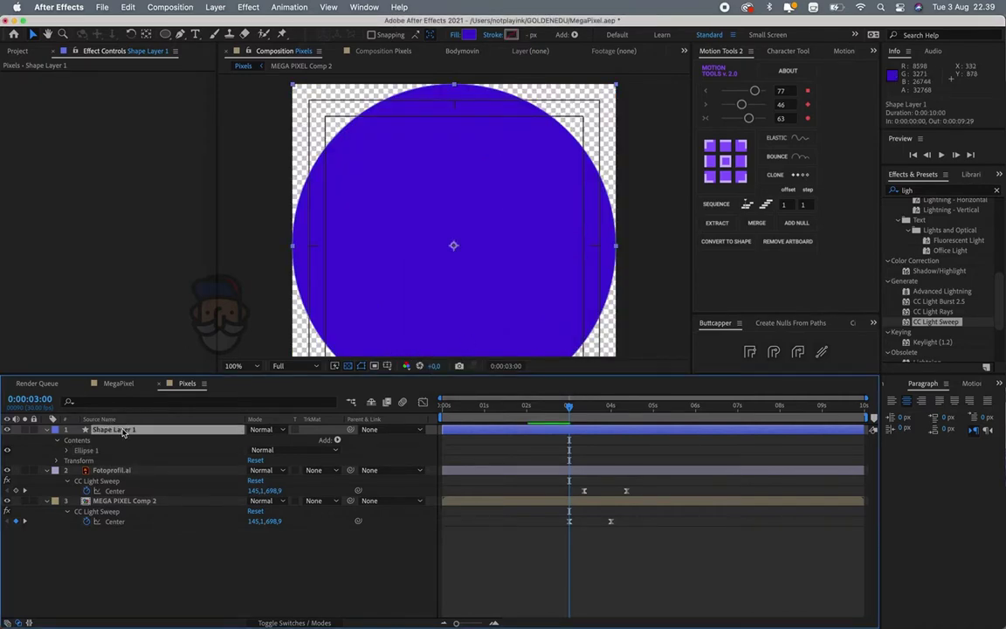
key(Return)
text(BgLogo)
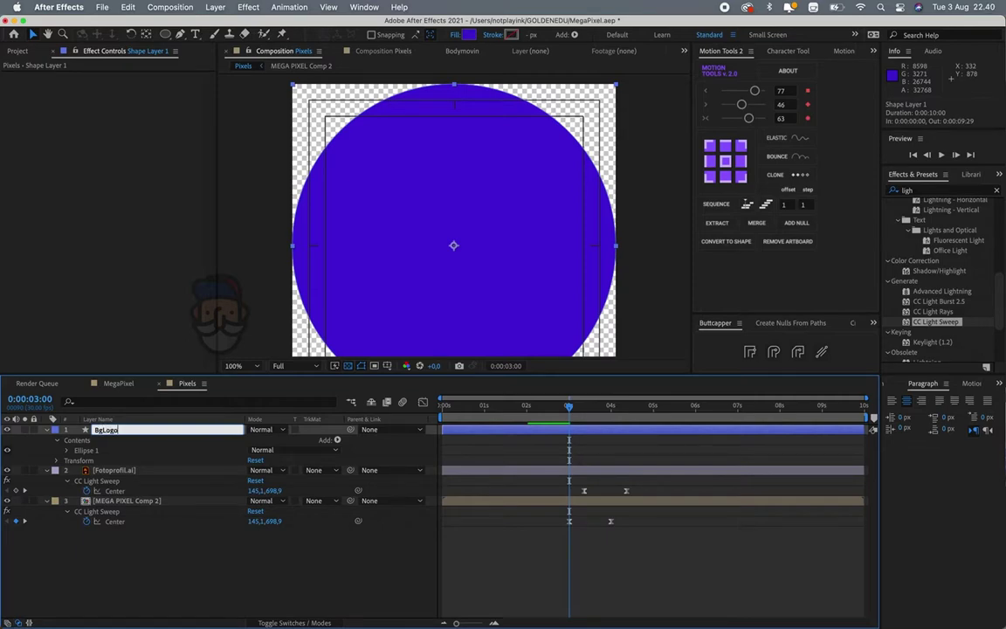
key(Return)
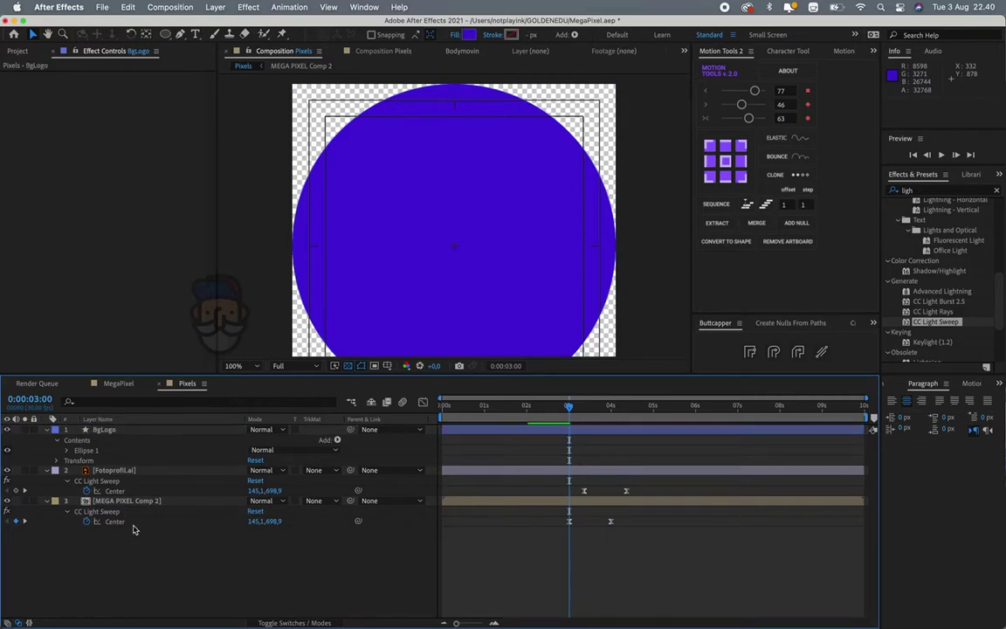
- Size the BgLogo circle to 368 px, move it up, and place it beneath Fotoprofil.ai
click(66, 450)
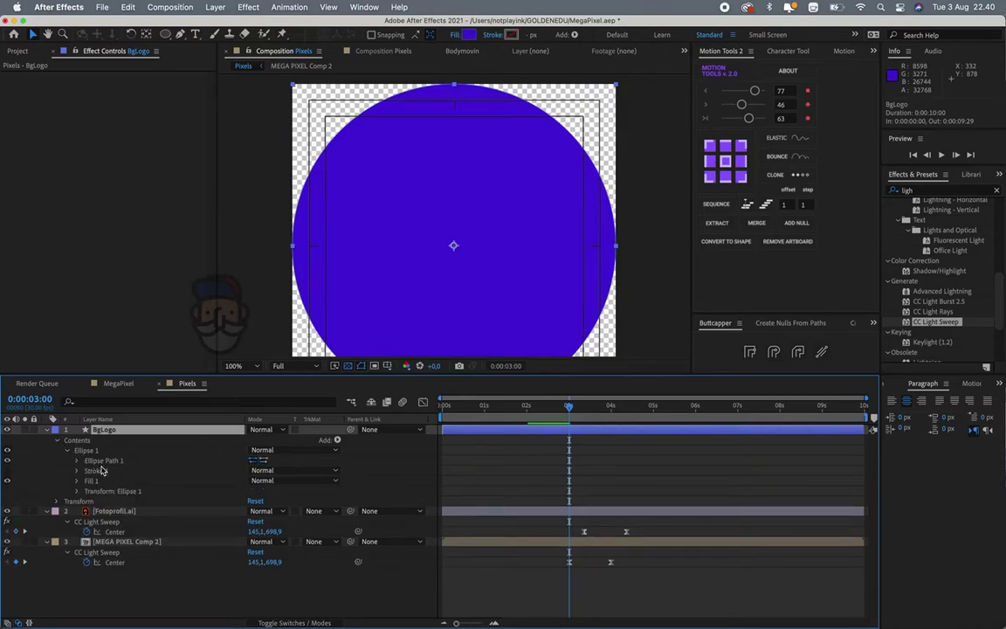
click(77, 461)
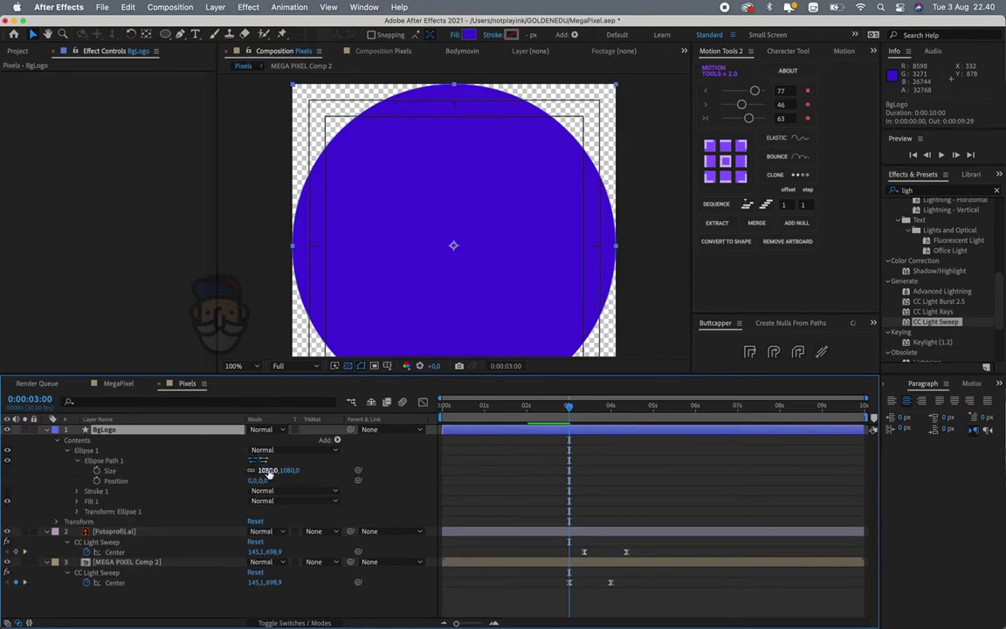
drag(269, 472, 192, 472)
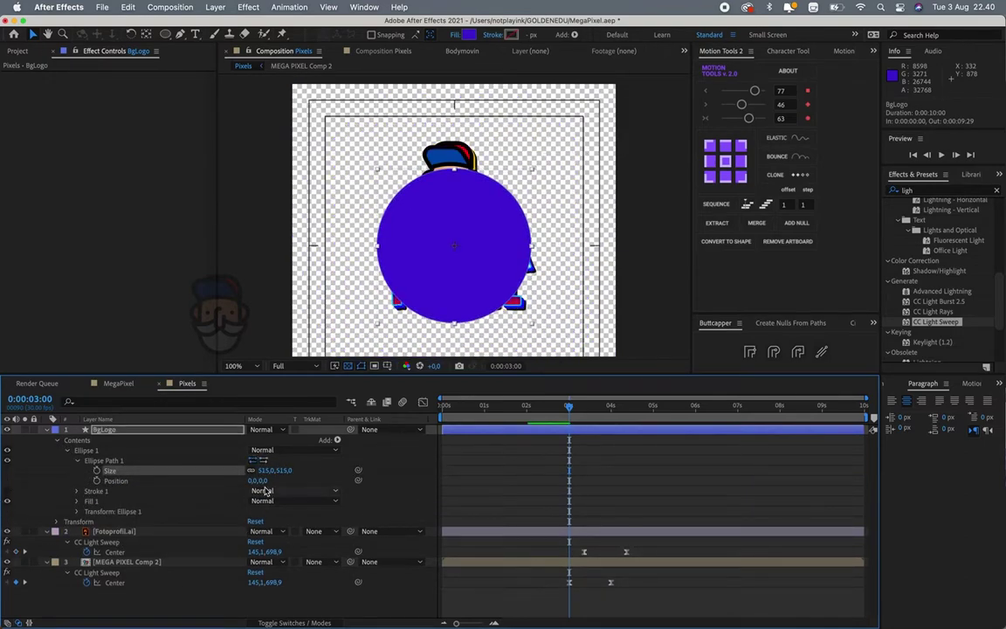
drag(262, 470, 166, 470)
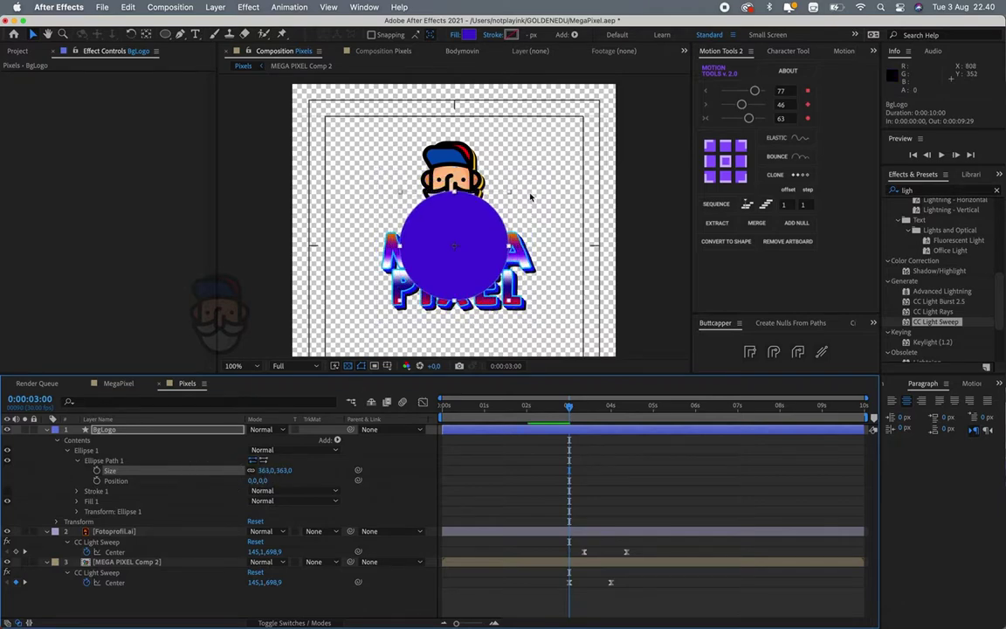
drag(460, 259, 459, 190)
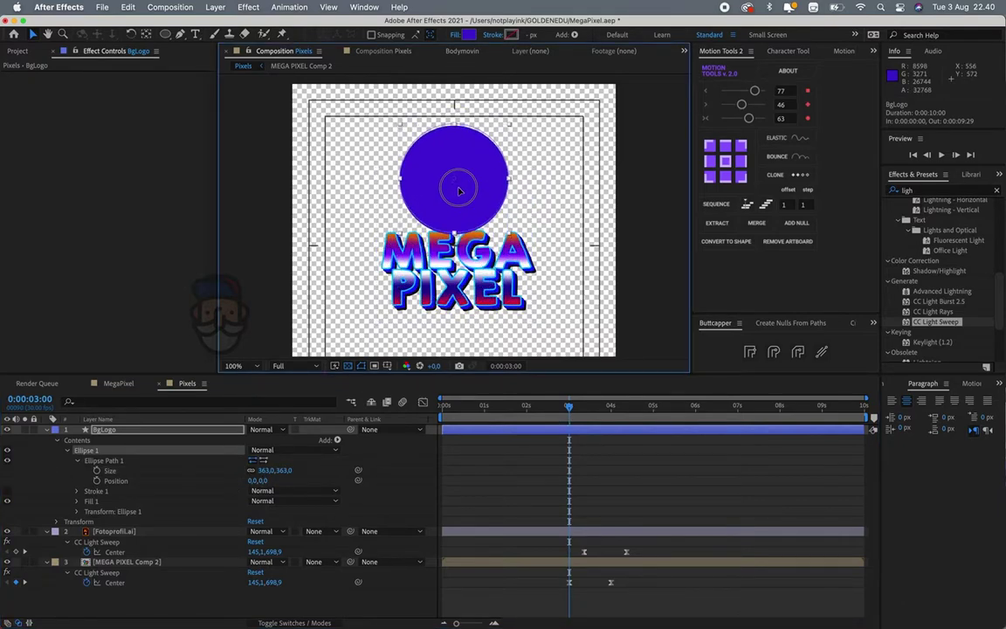
drag(284, 469, 266, 471)
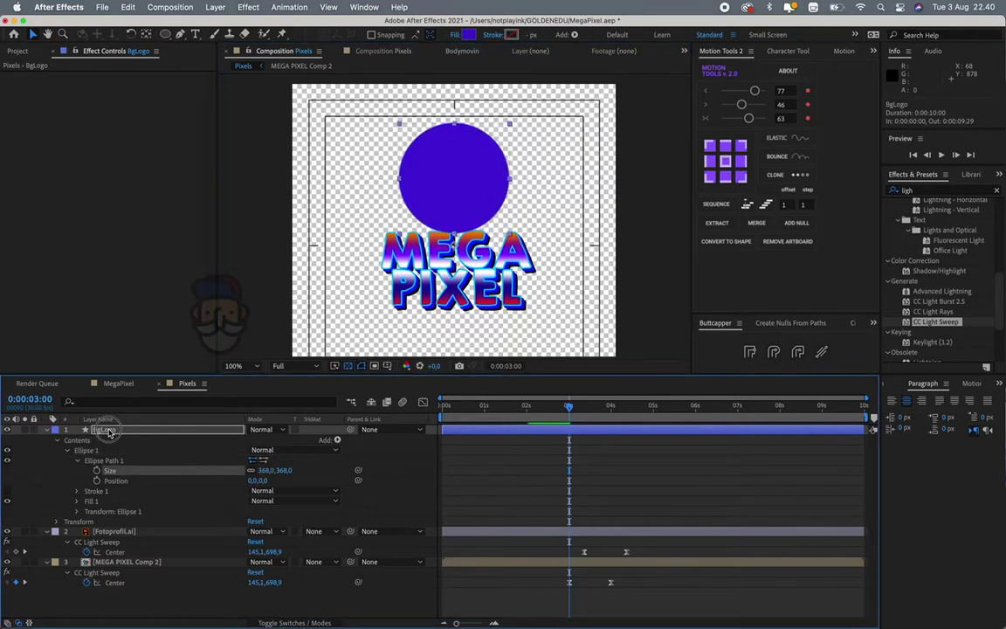
drag(90, 432, 91, 558)
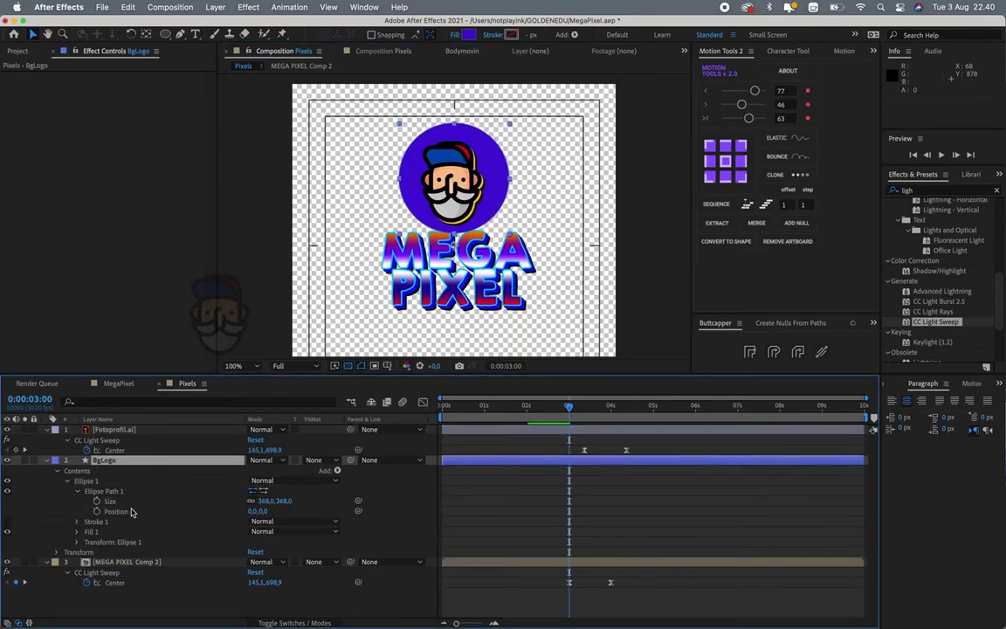
click(112, 464)
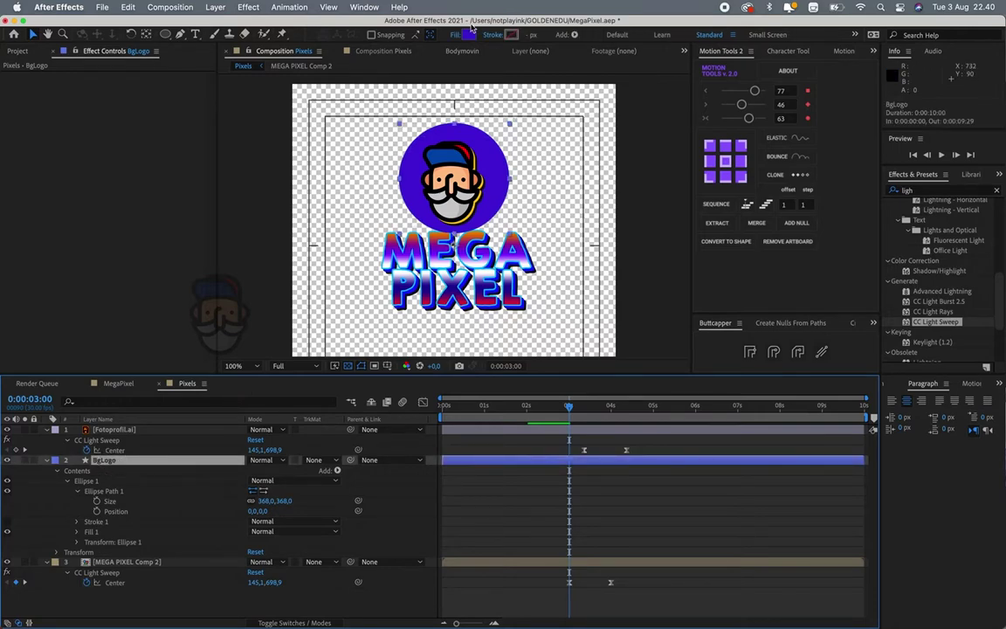
click(456, 36)
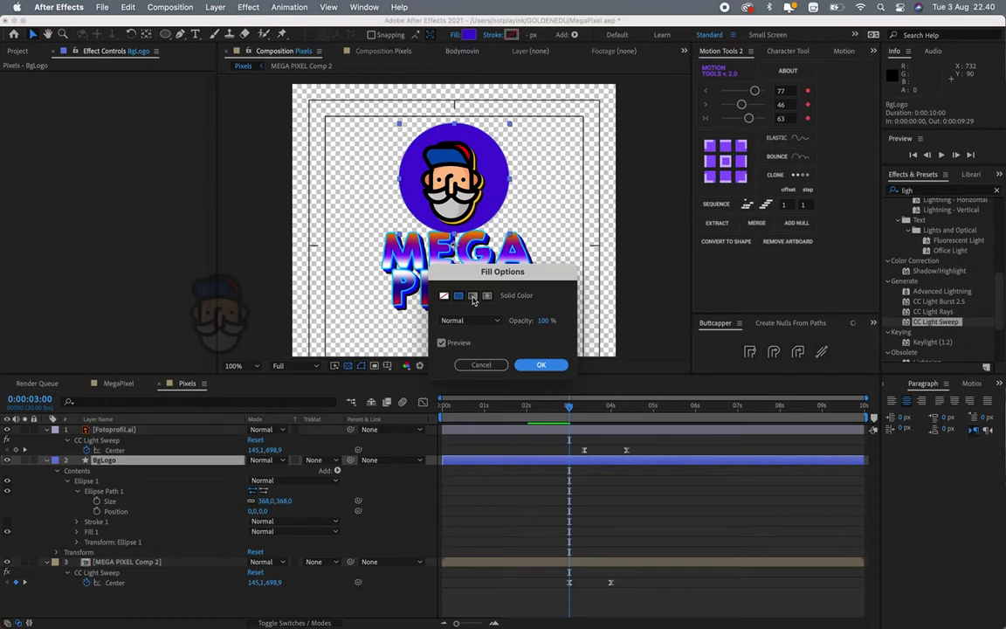
- Switch BgLogo's fill to a linear gradient running pink at the top to blue at the bottom
click(472, 296)
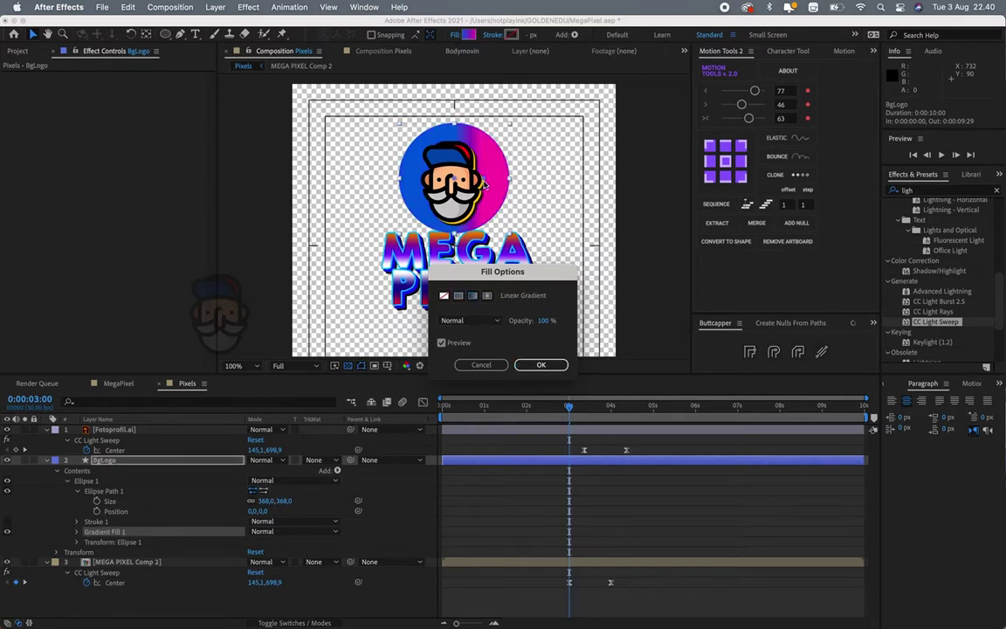
click(540, 365)
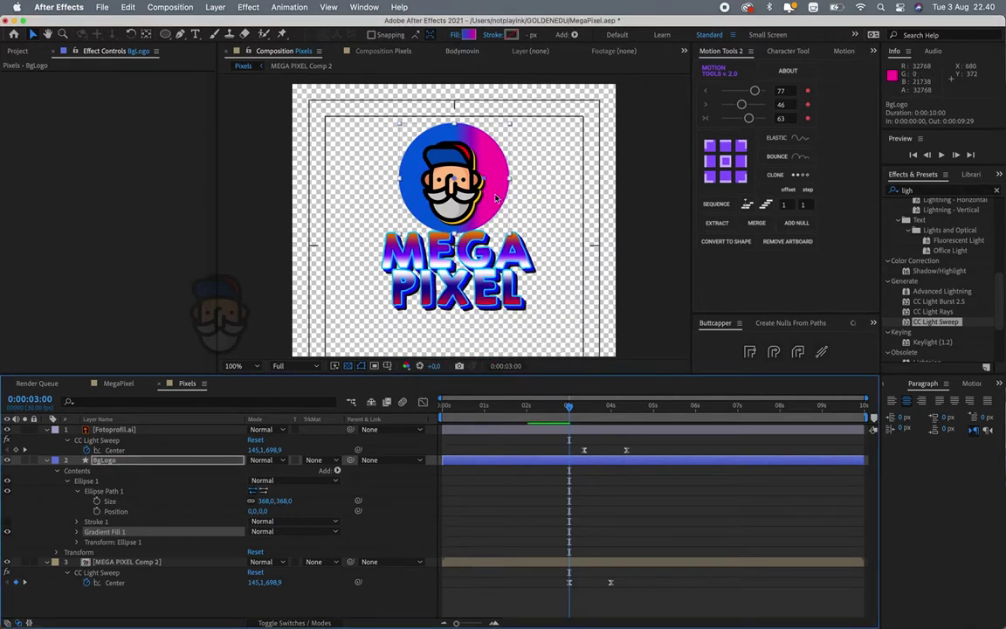
drag(488, 184, 459, 227)
drag(454, 232, 457, 129)
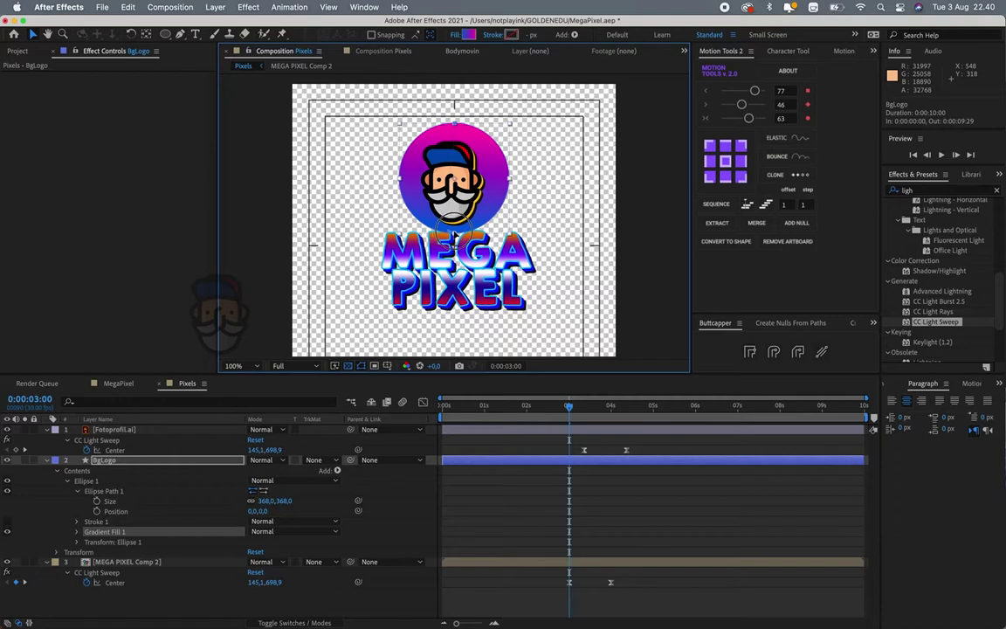
- Change the gradient's blue stop to orange (#D79016)
click(471, 36)
click(586, 333)
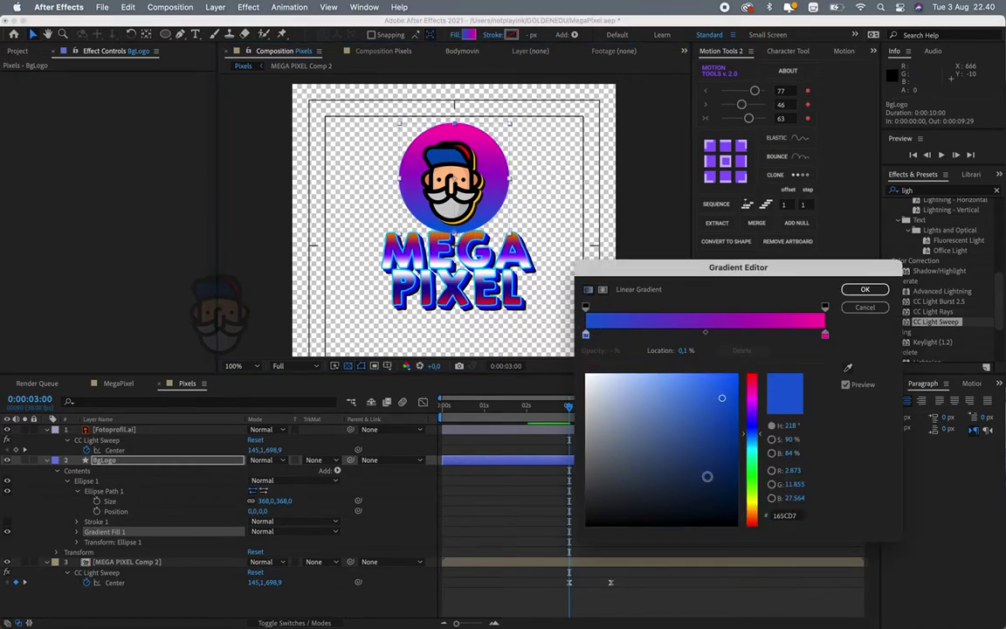
drag(750, 515, 758, 513)
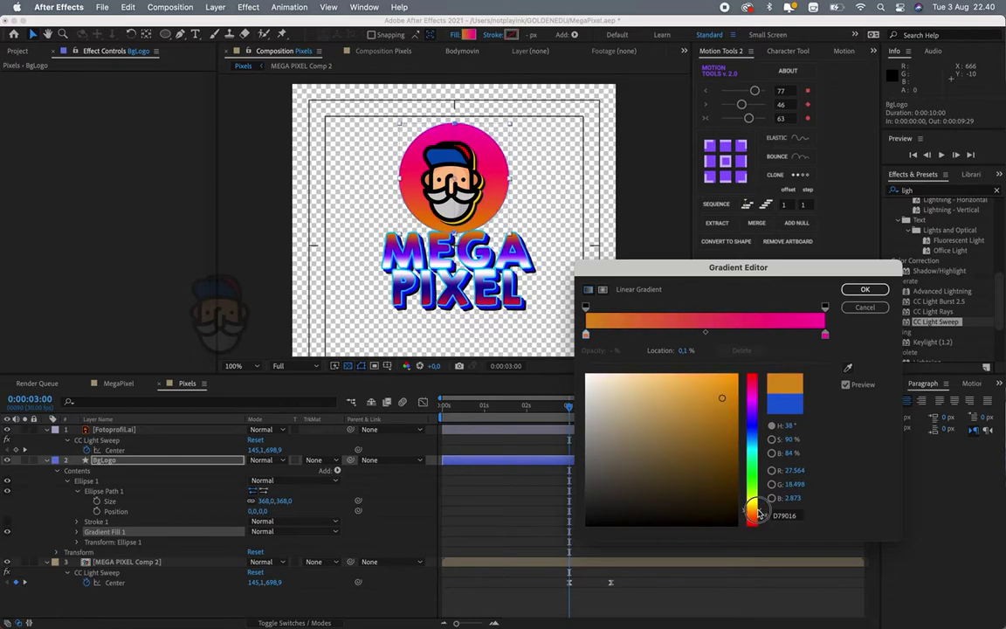
click(865, 290)
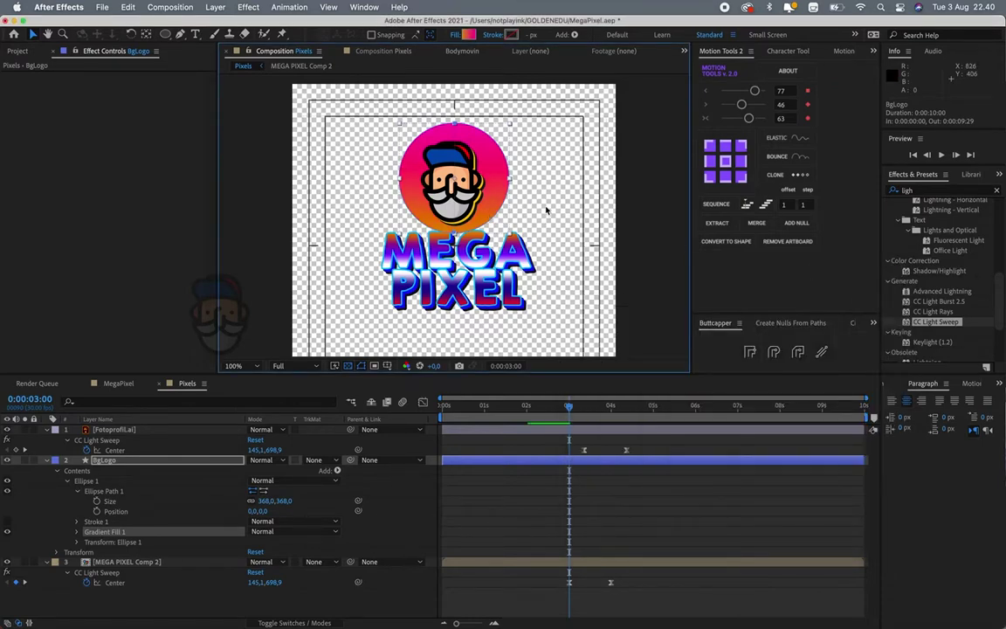
click(493, 206)
key(period)
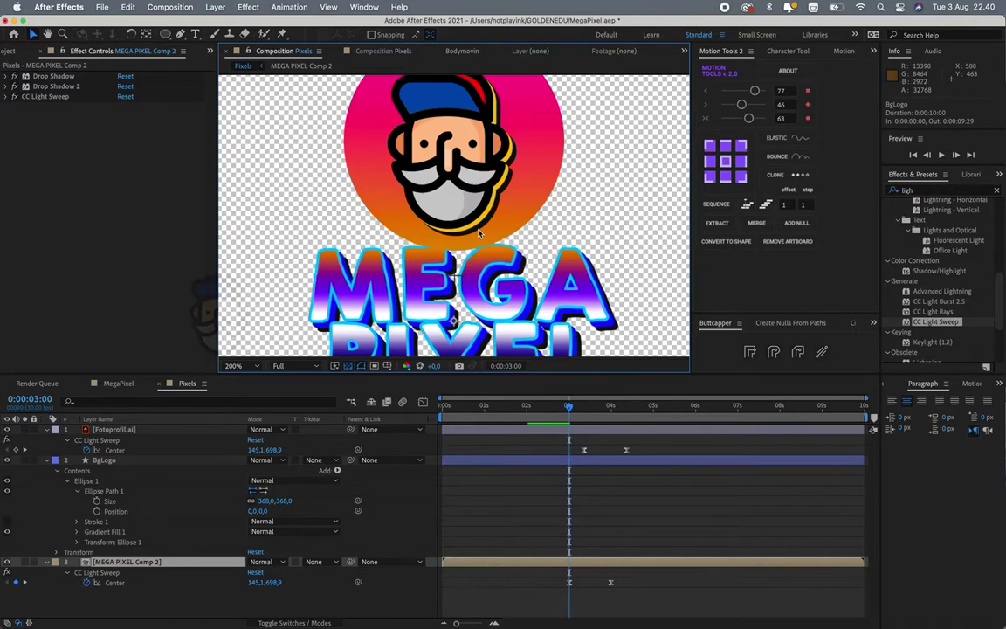
- Move Fotoprofil.ai and BgLogo below MEGA PIXEL Comp 2, leaving BgLogo at the bottom
click(49, 461)
click(114, 461)
key(super+shift+Up)
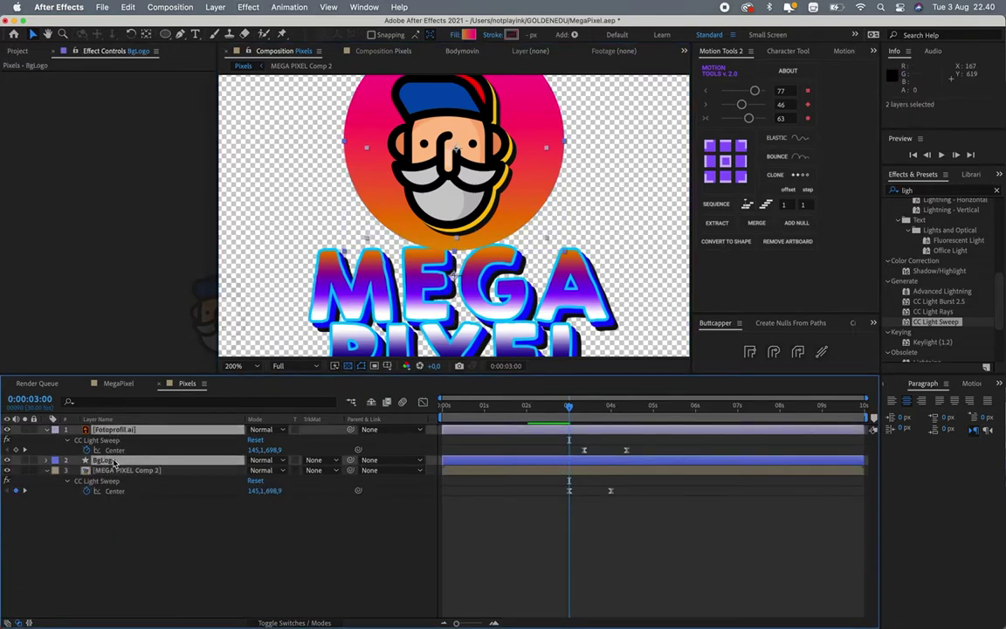
drag(109, 469, 112, 499)
key(comma)
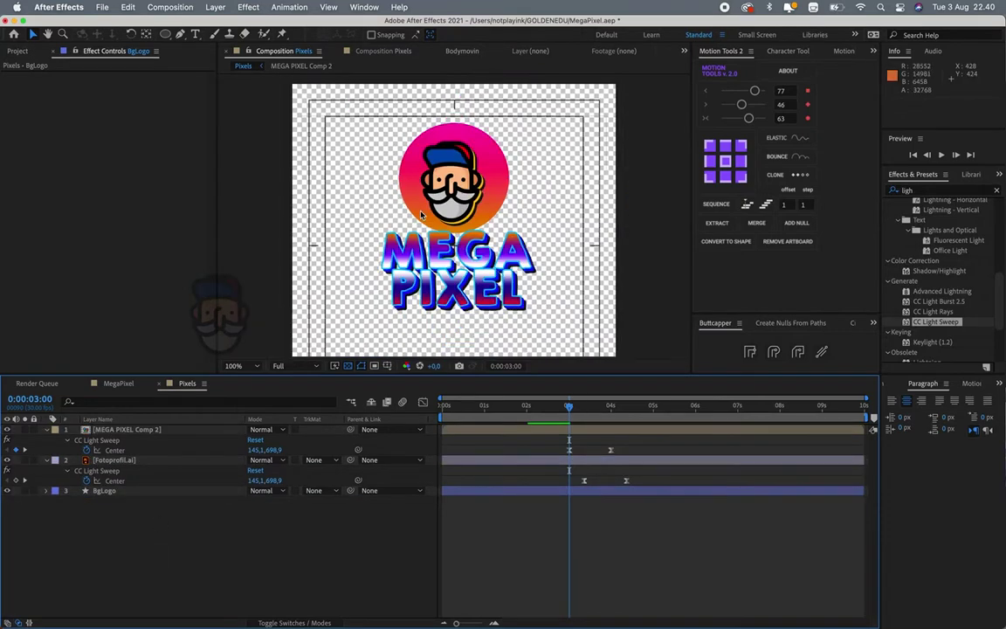
key(period)
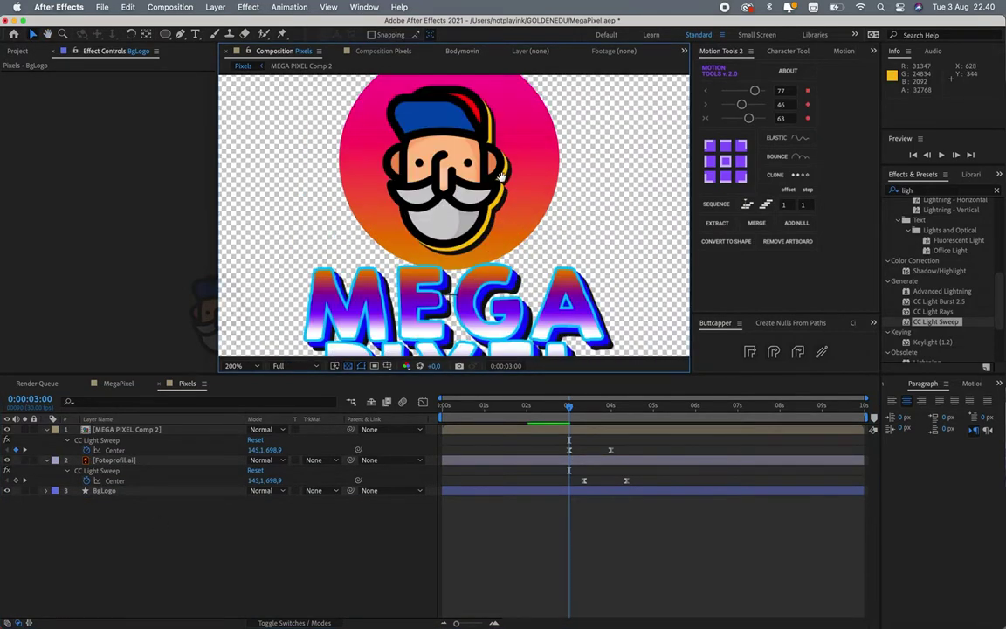
click(114, 461)
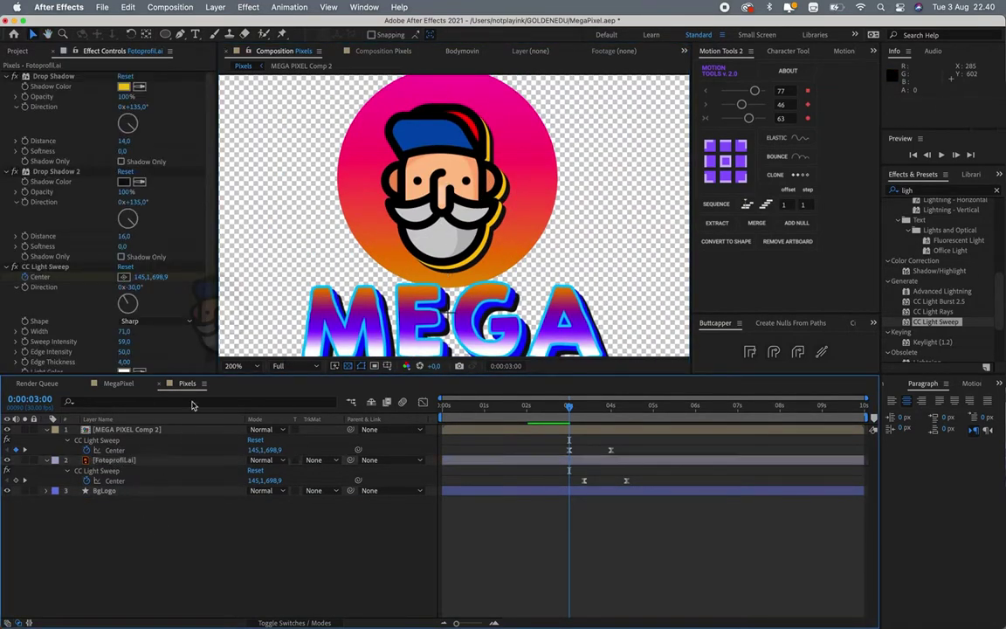
key(comma)
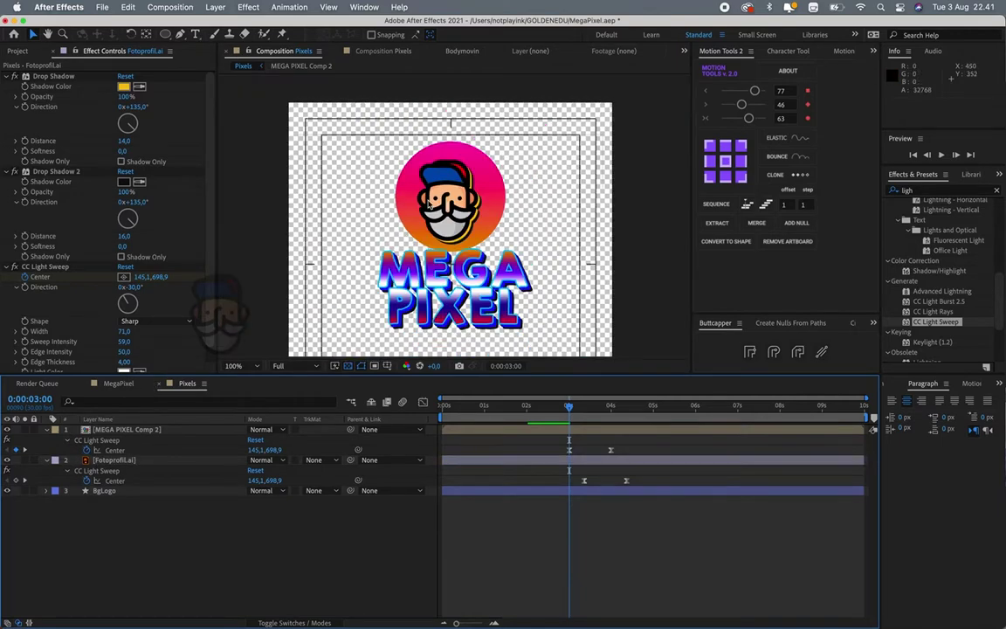
key(apostrophe)
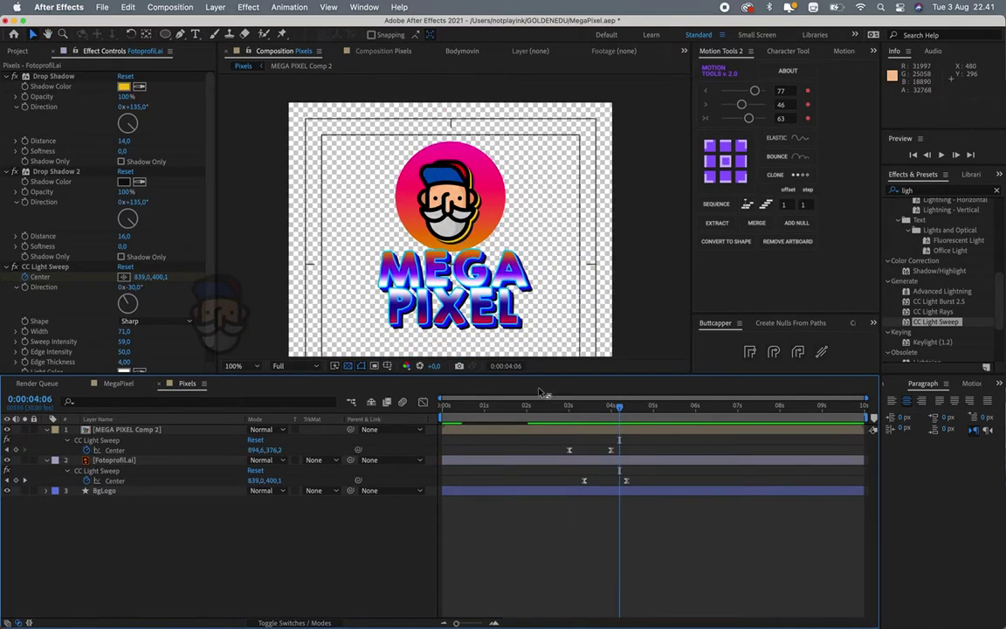
click(485, 407)
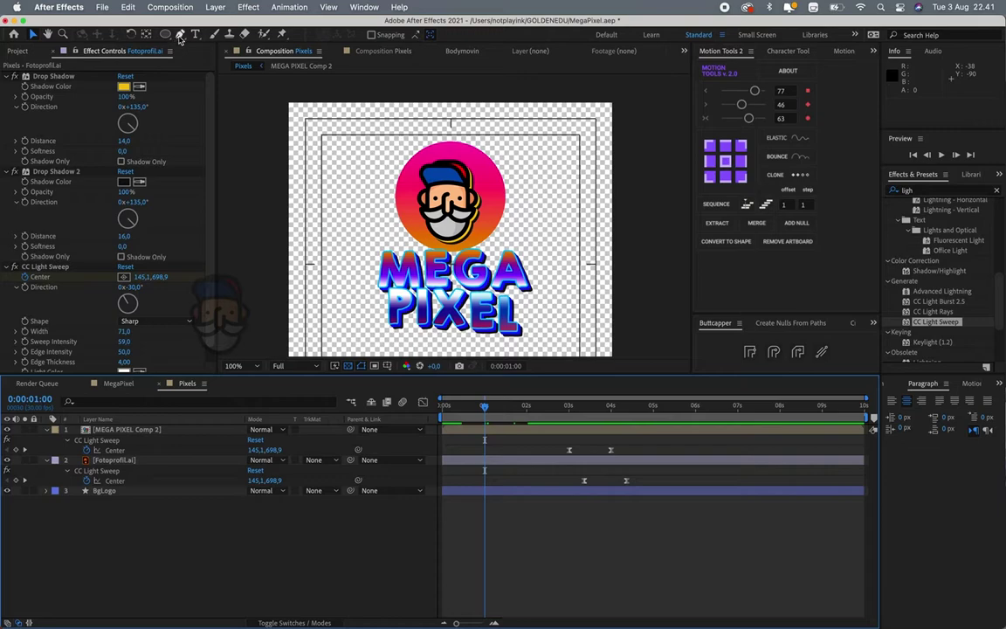
click(180, 36)
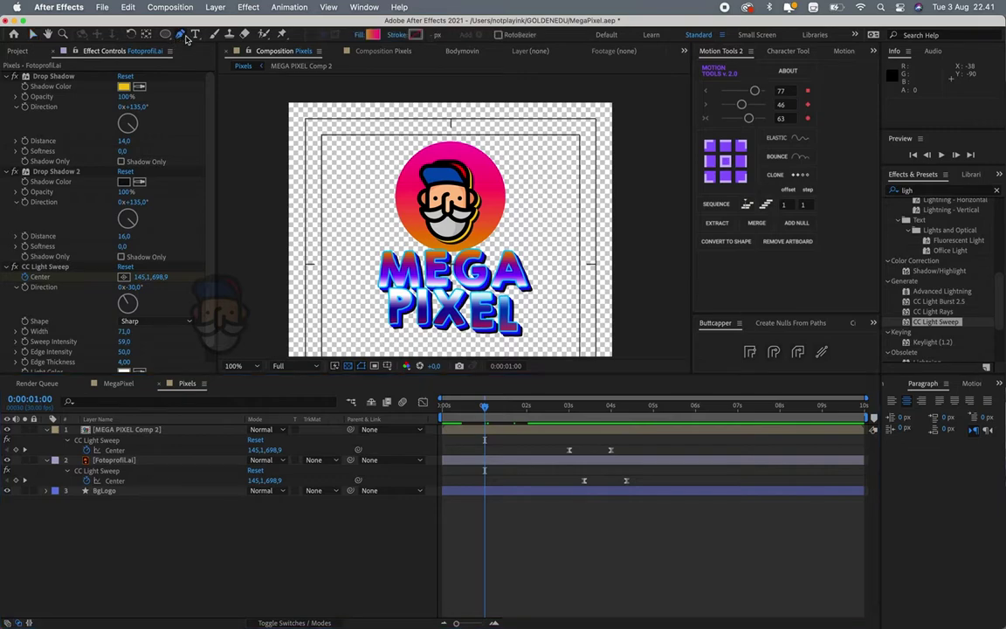
- Draw a vertical Pen line with a linear gradient fill and a 374 px stroke
click(450, 133)
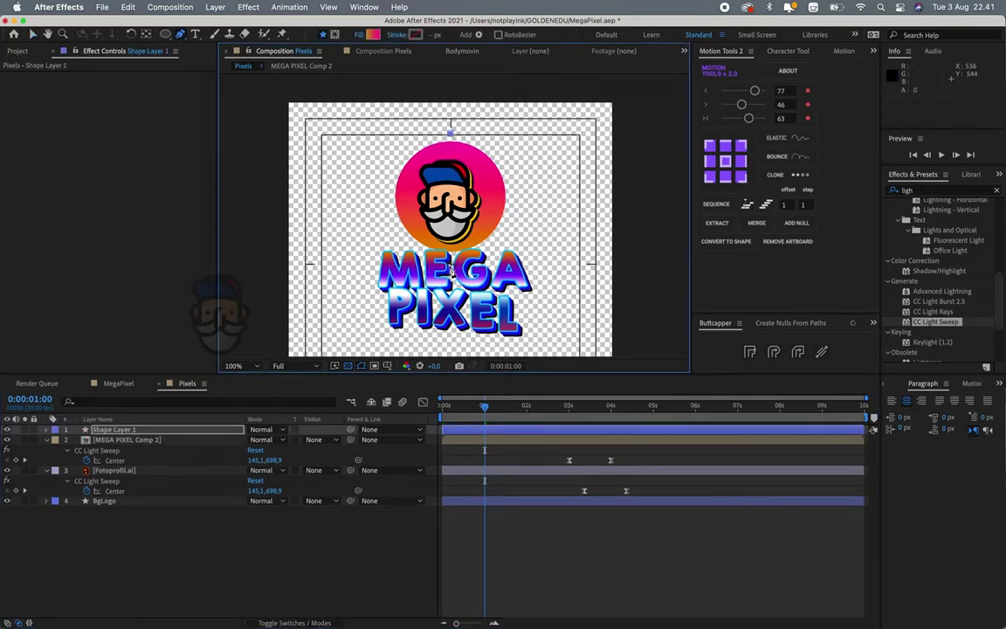
click(453, 271)
scroll(453, 225, up, 2)
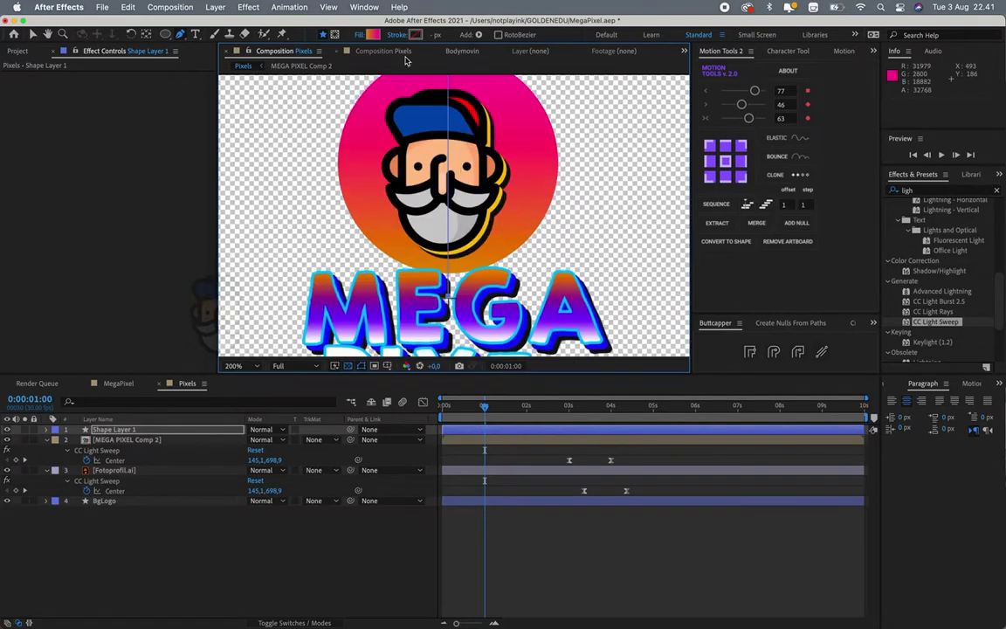
click(359, 35)
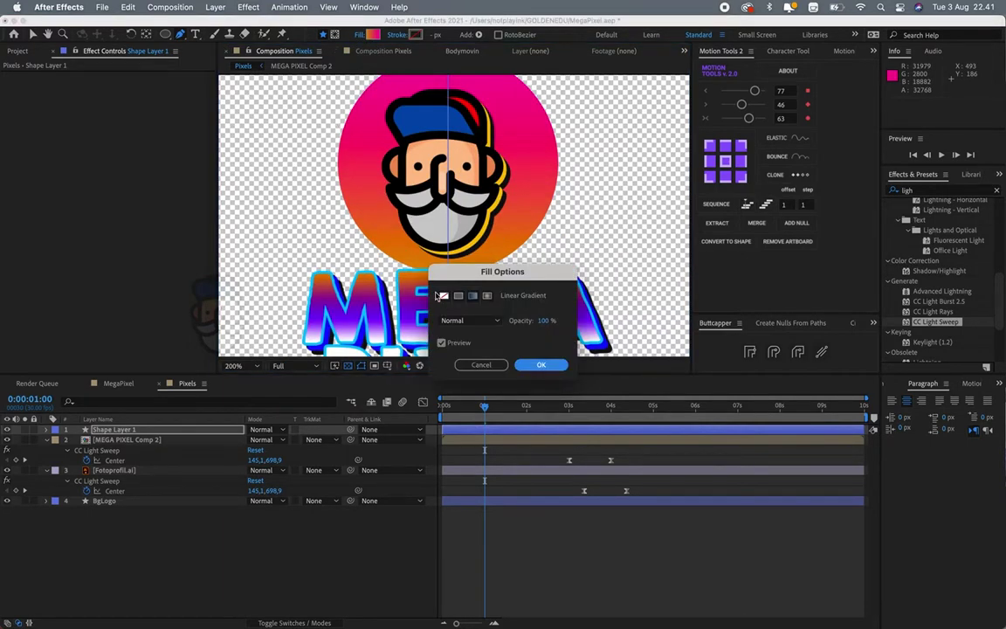
click(541, 364)
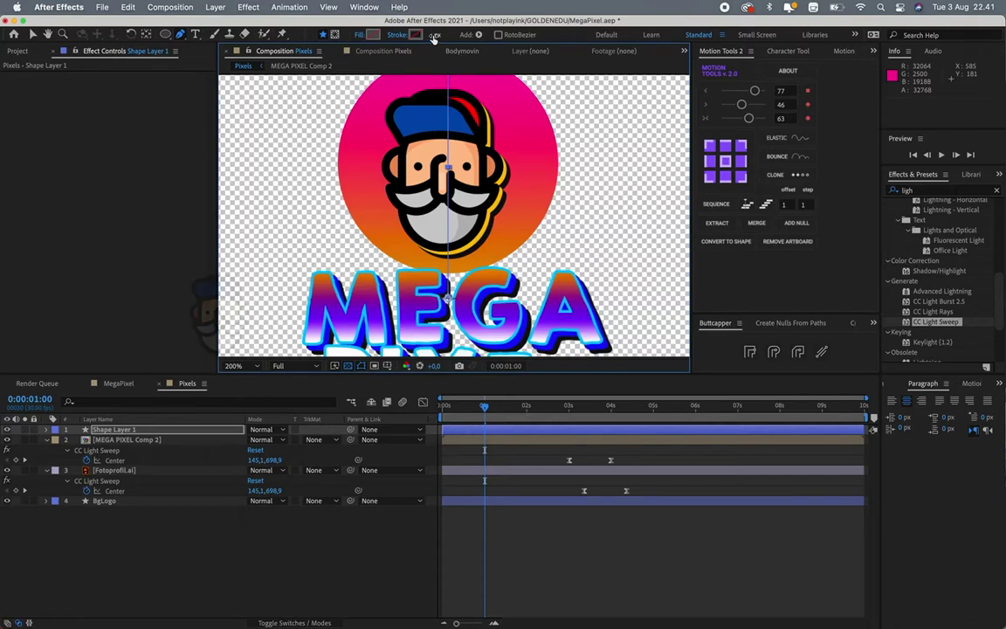
mouse_move(433, 38)
mouse_down()
mouse_move(350, 61)
mouse_move(432, 60)
mouse_up()
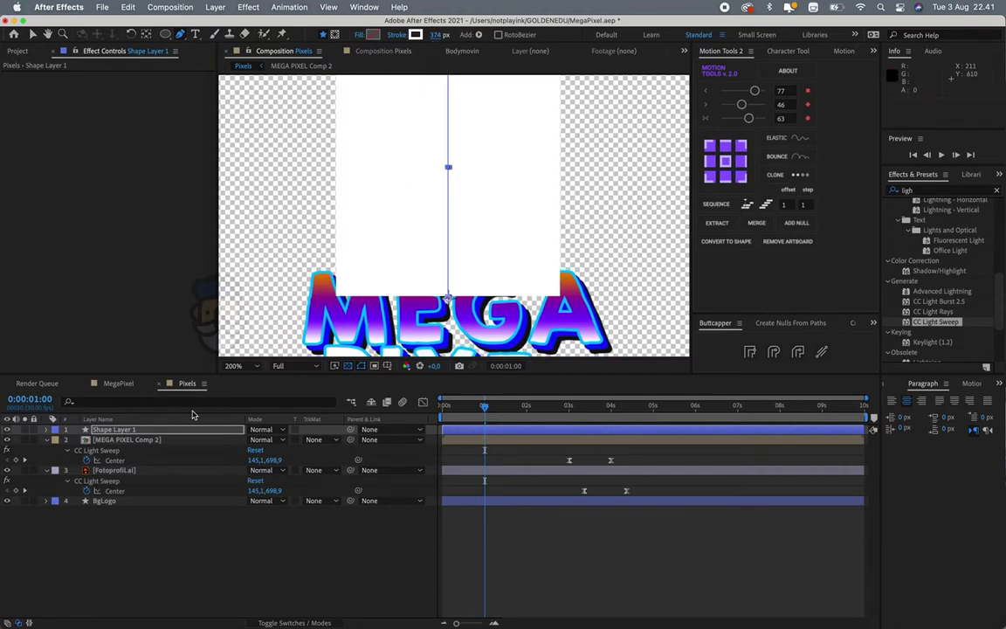
- Rename the new shape layer Tirai
click(117, 431)
key(Return)
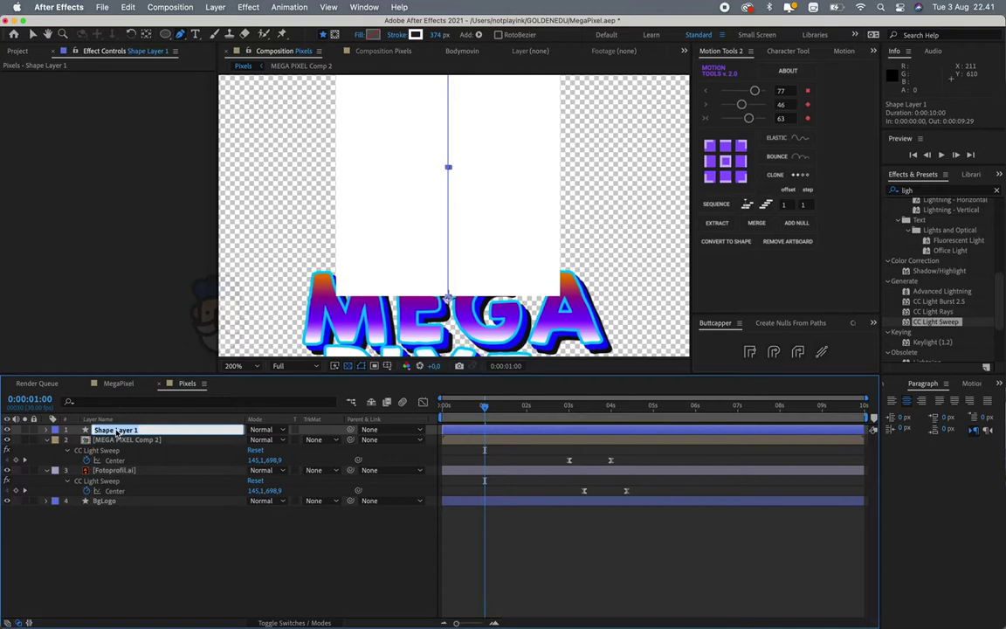
text(Tirai)
key(Return)
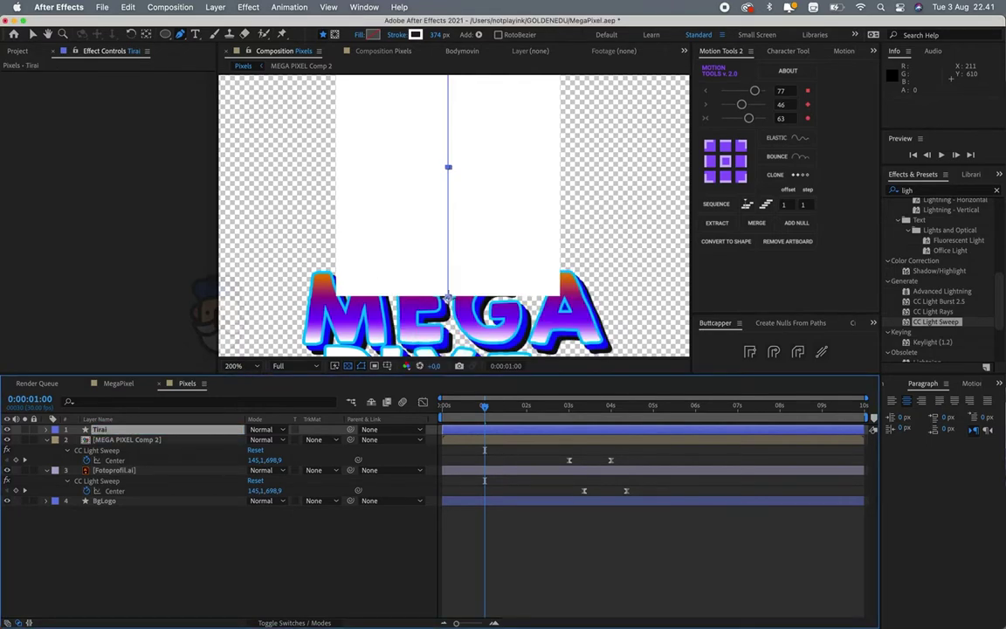
key(ctrl+grave)
- Expand Tirai's Shape 1 stroke settings and add a Dash to the stroke
click(67, 451)
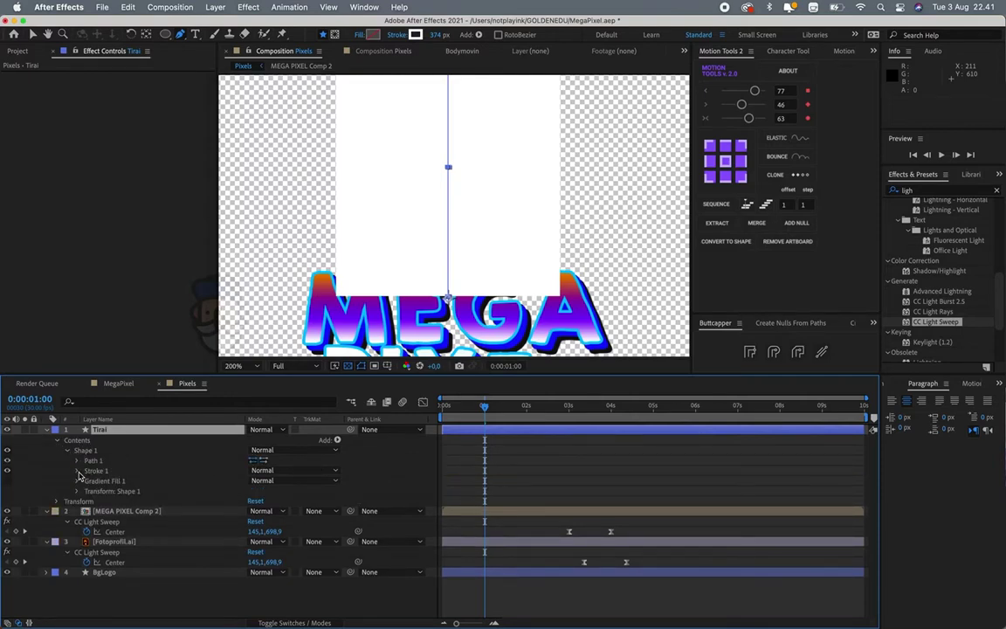
click(78, 471)
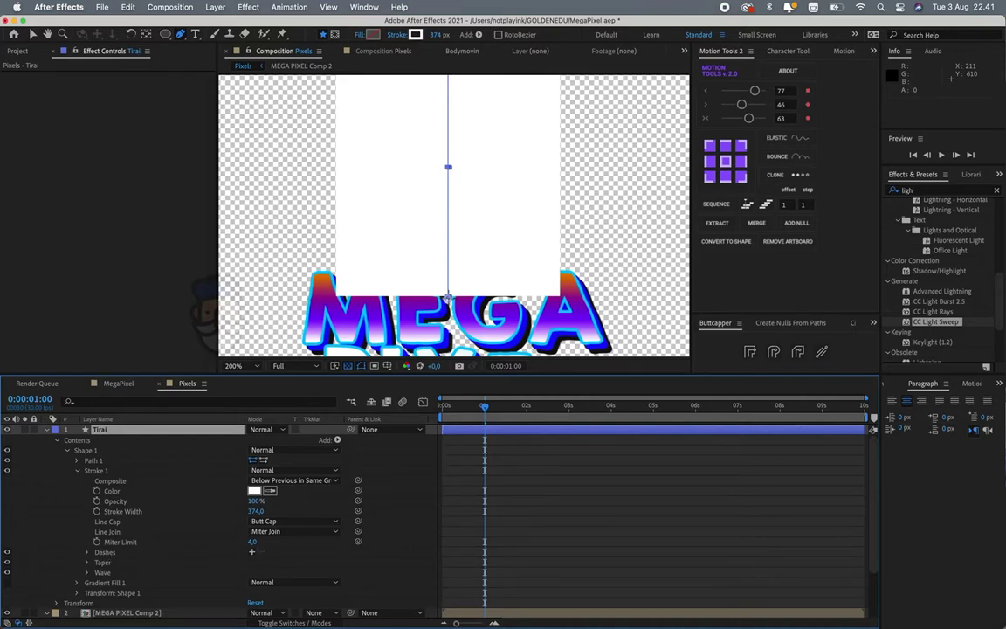
click(252, 552)
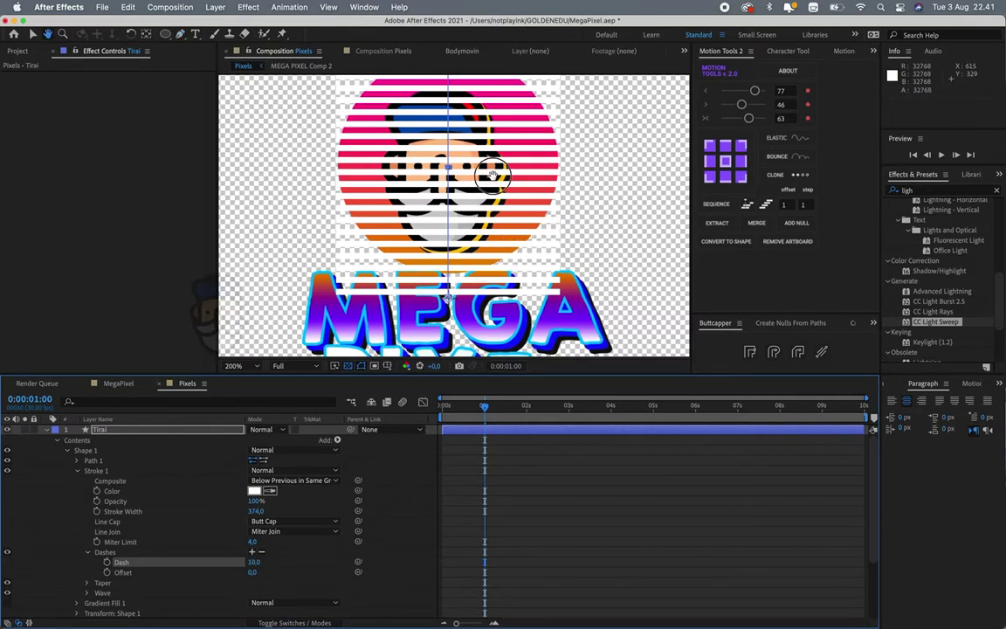
drag(444, 159, 491, 206)
key(g)
drag(255, 563, 262, 567)
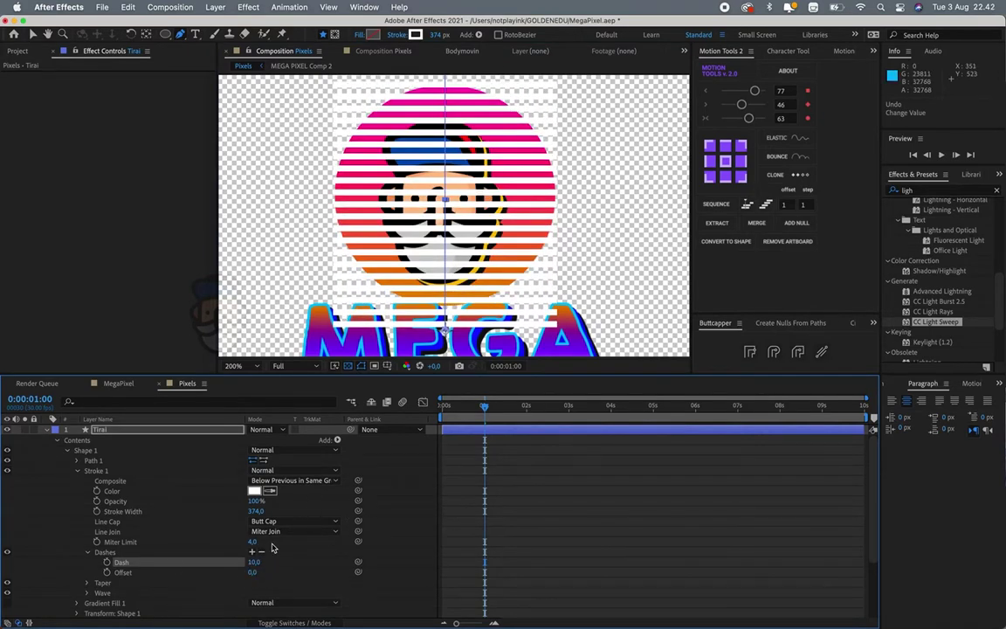
- Add a Gap, set Dash to 15 and Gap to 4, and test the Offset
click(251, 553)
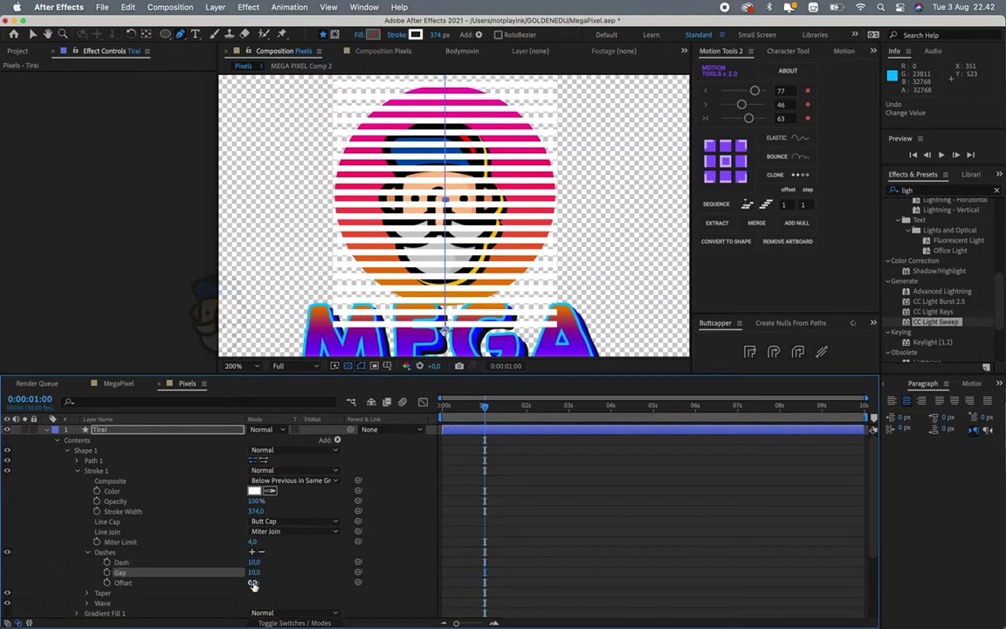
drag(256, 571, 252, 577)
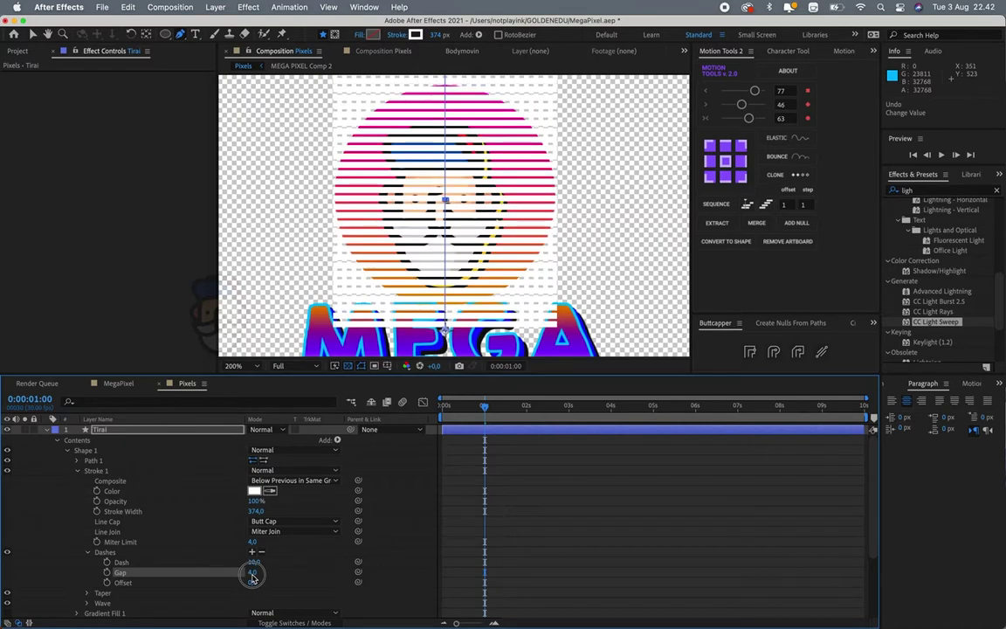
click(254, 561)
drag(254, 561, 252, 562)
key(F2)
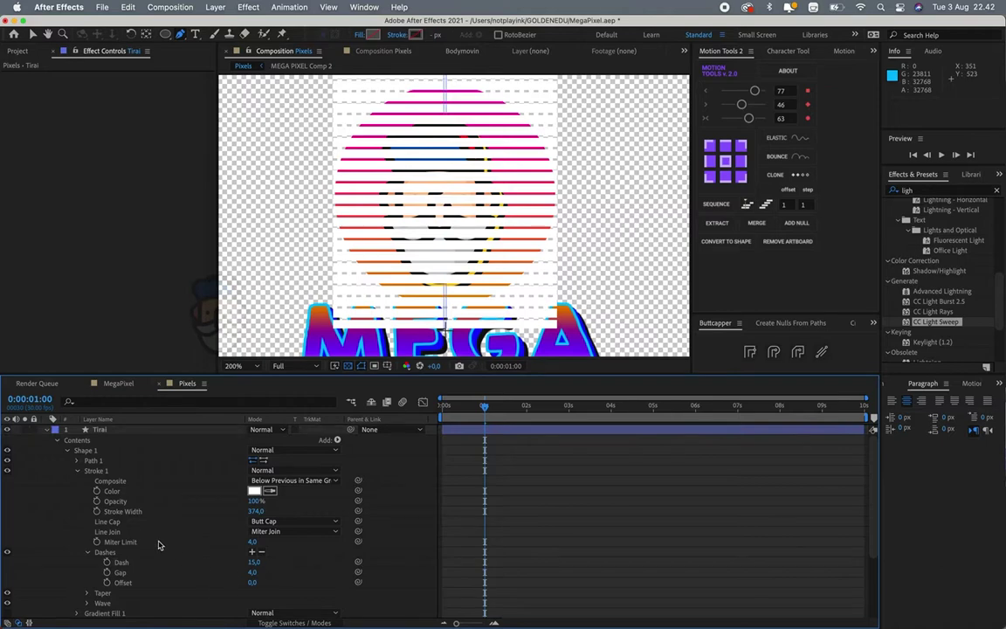
mouse_move(441, 407)
mouse_down()
mouse_move(456, 407)
mouse_move(440, 414)
mouse_up()
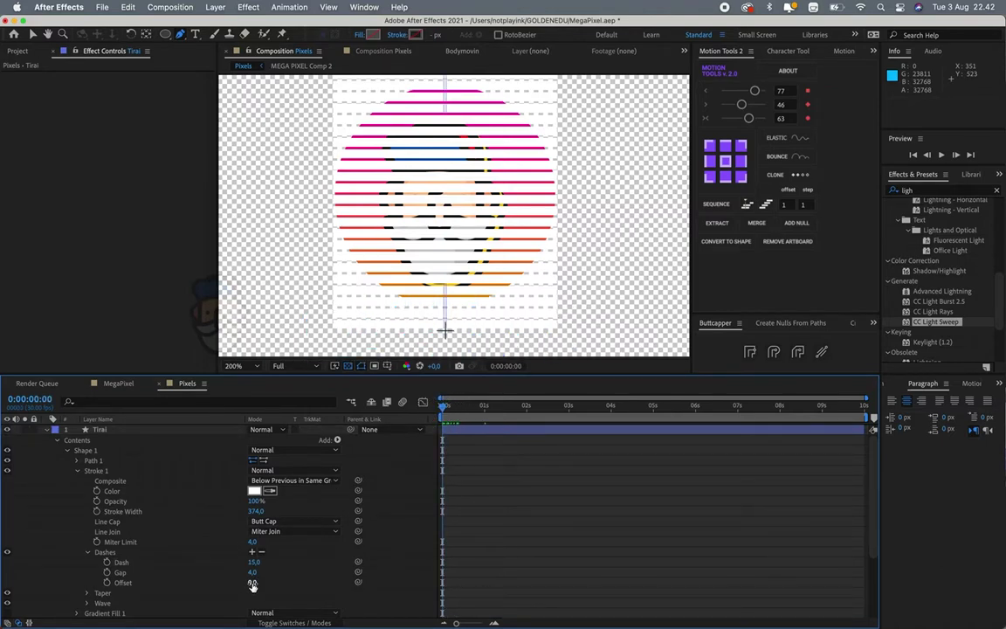
drag(252, 582, 314, 580)
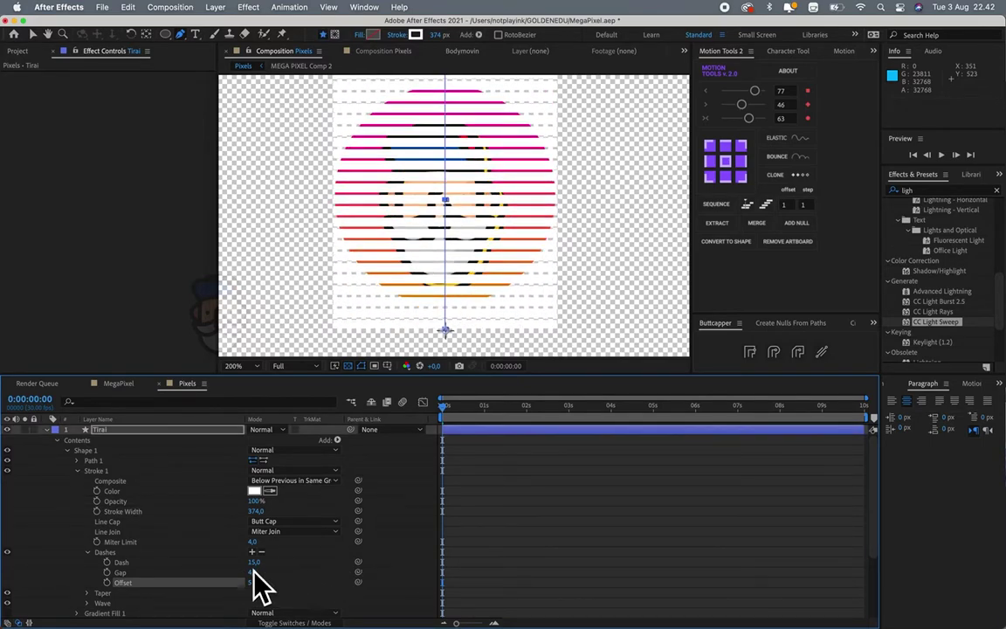
- Undo the Offset test and drive the dash Offset with the expression time*100, then preview
key(cmd+z)
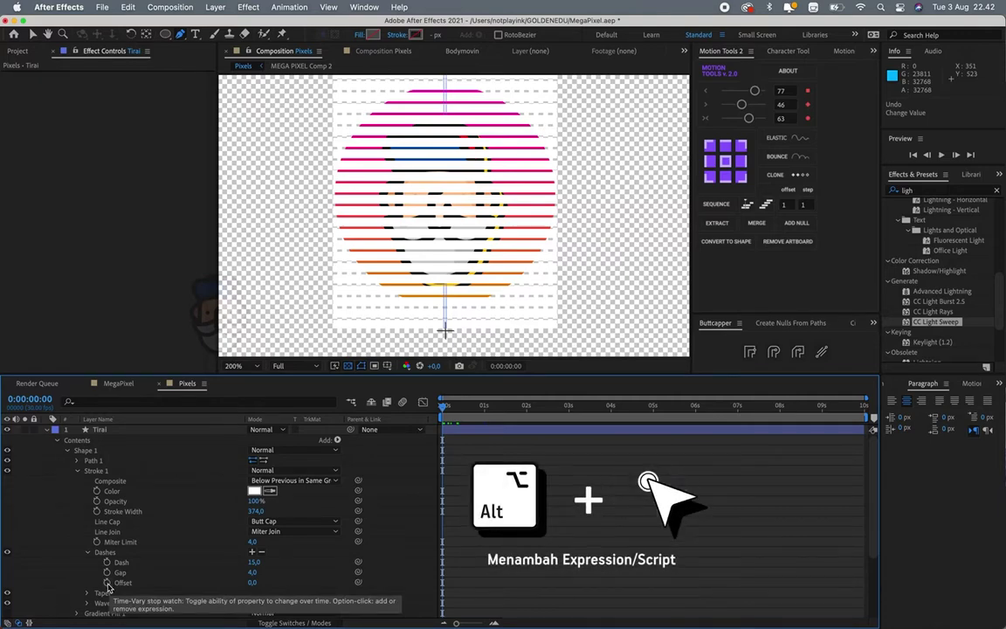
alt+click(107, 582)
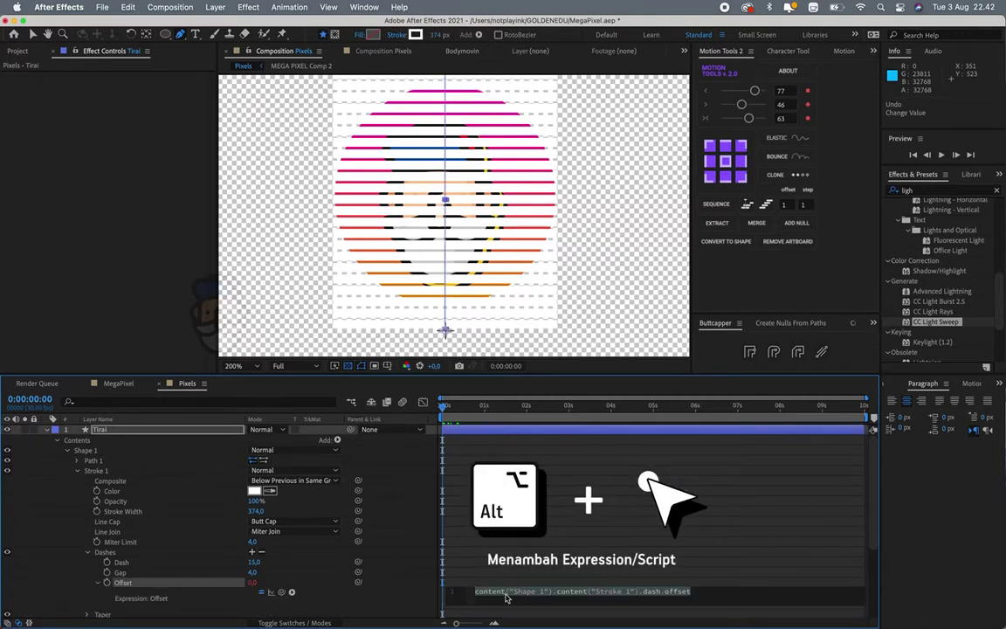
text(time*)
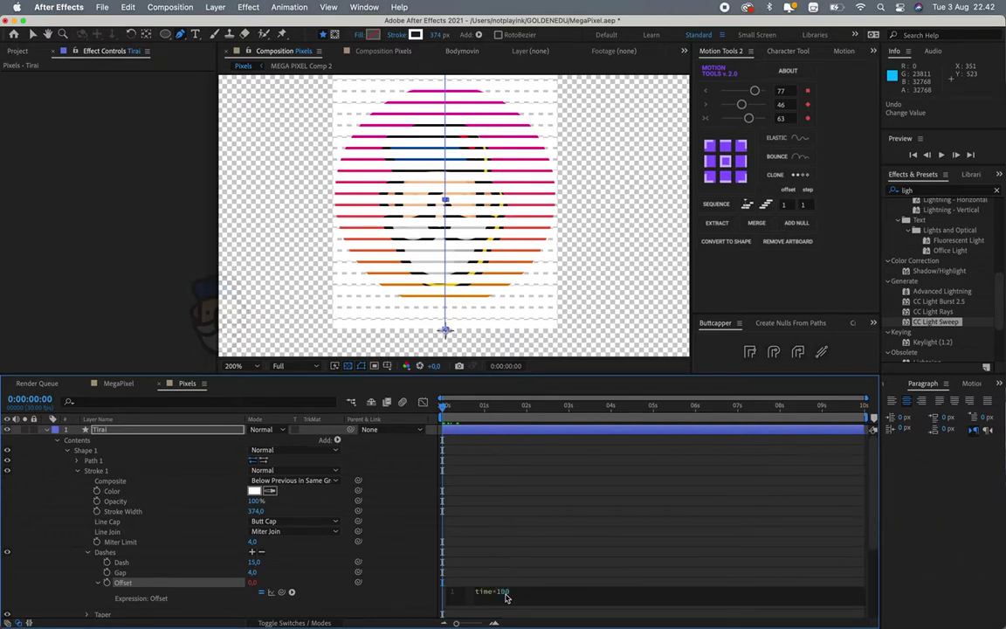
click(512, 532)
key(space)
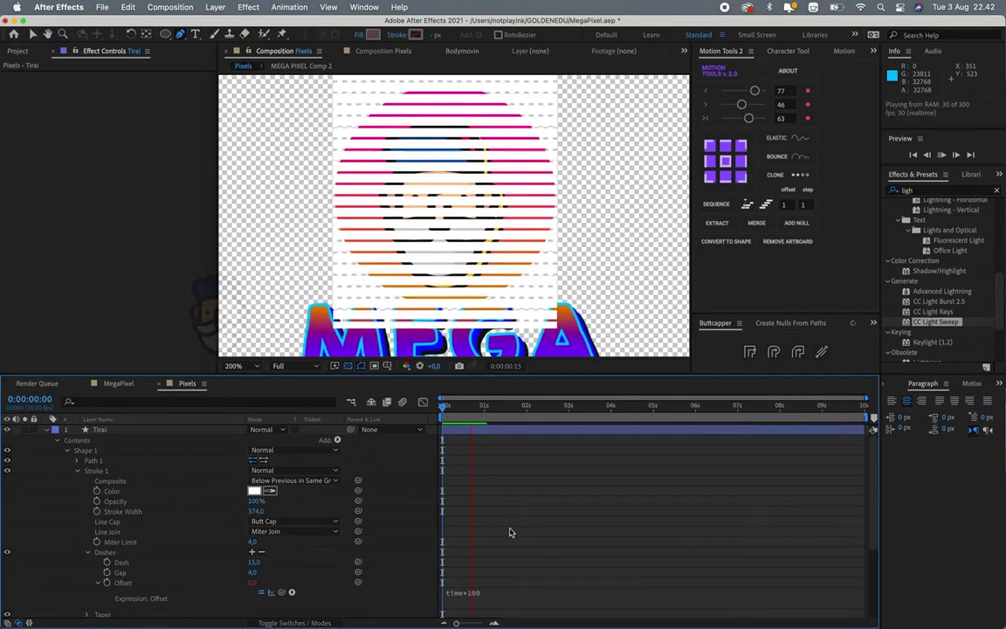
key(space)
click(485, 597)
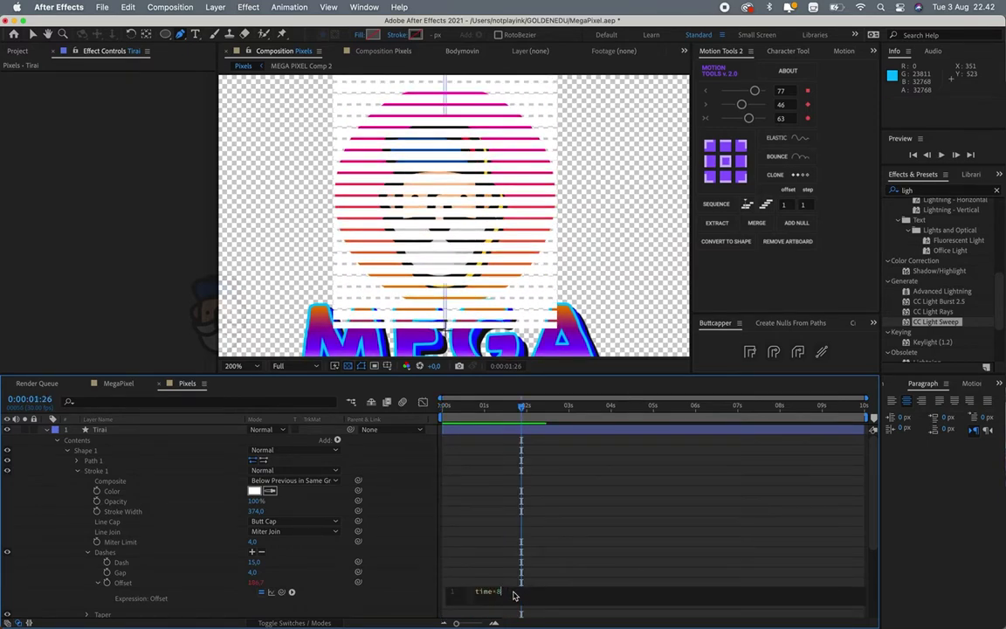
text(0)
- Commit the faster stripe offset expression and preview the stripe animation
click(523, 544)
key(space)
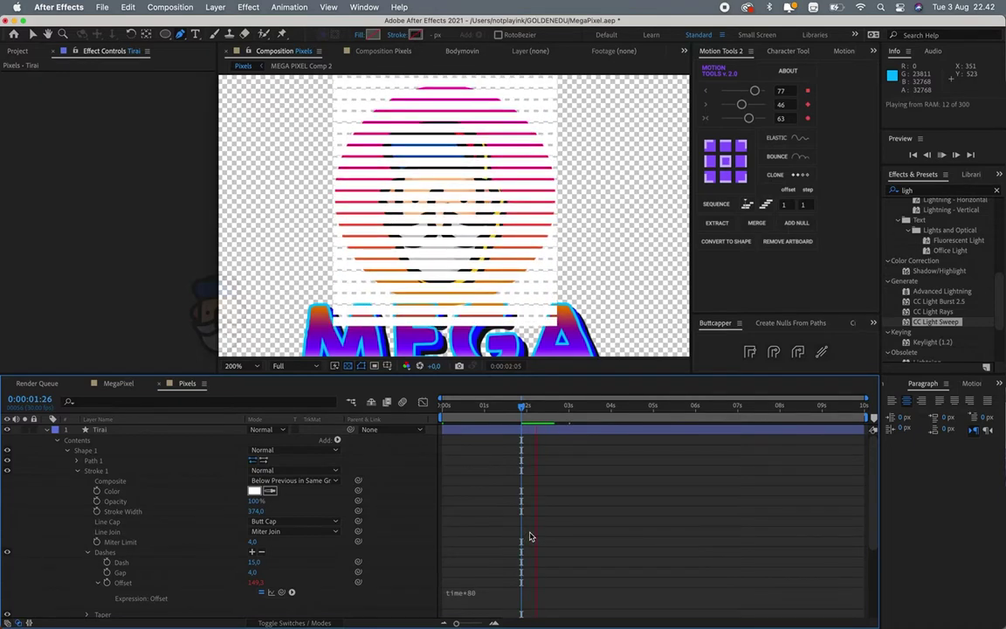
key(super+z)
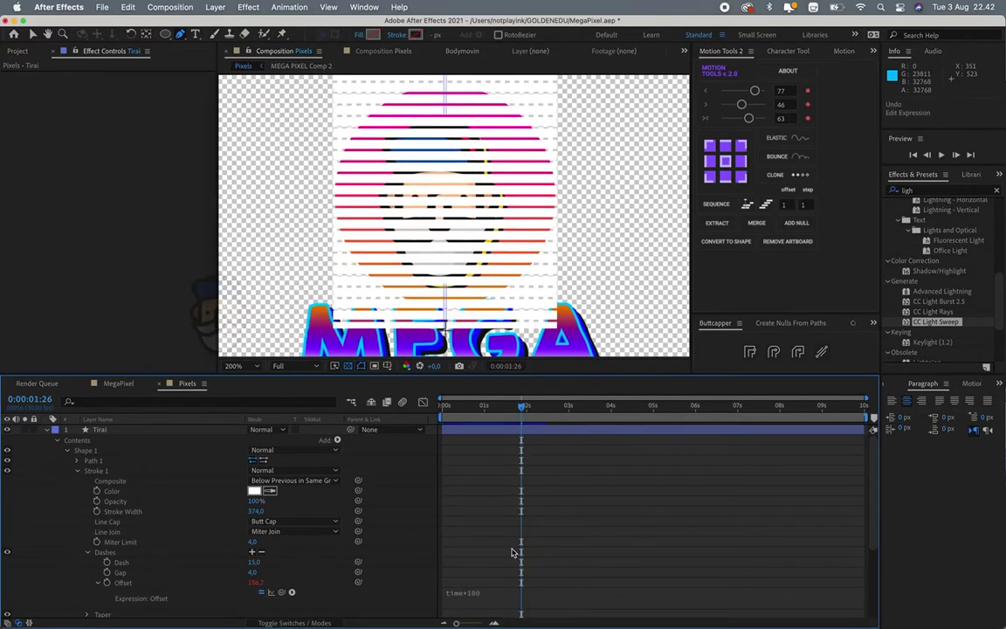
- Move Tirai below Fotoprofil.ai and set BgLogo's track matte to Alpha Matte 'Tirai'
click(47, 431)
drag(98, 430, 134, 498)
click(112, 502)
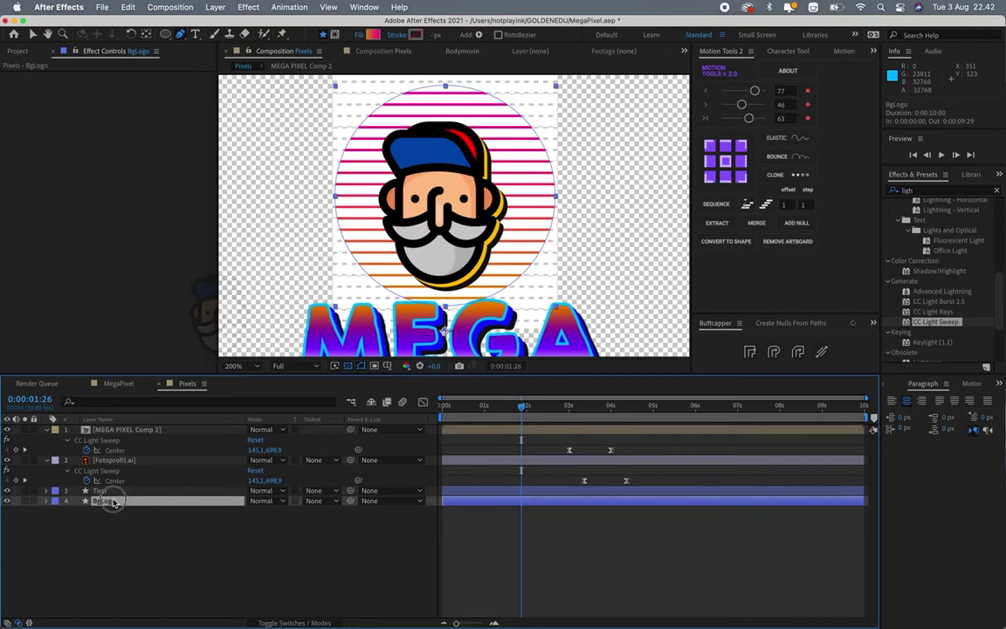
click(324, 503)
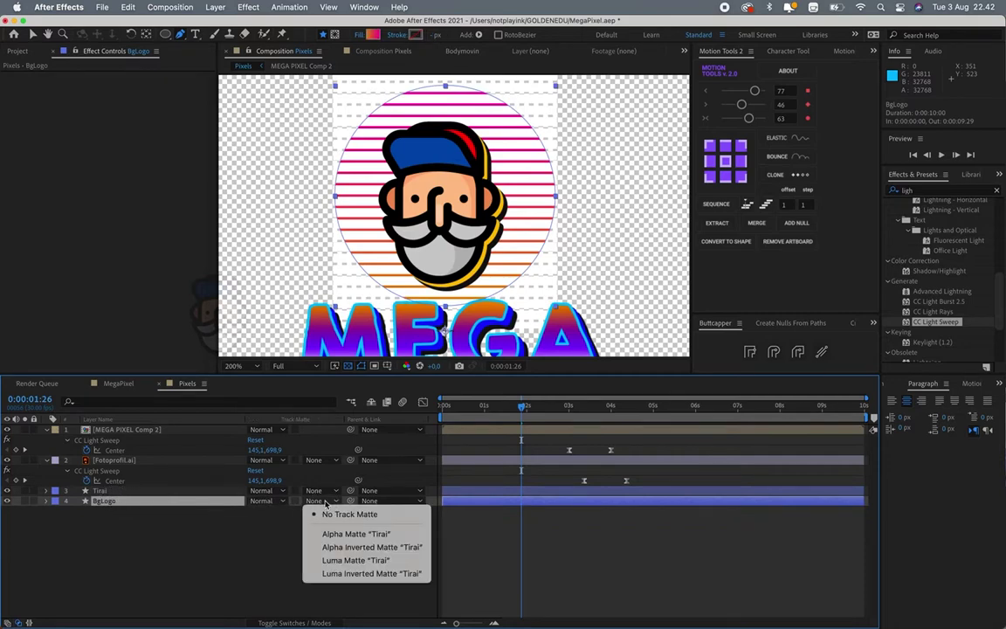
click(375, 547)
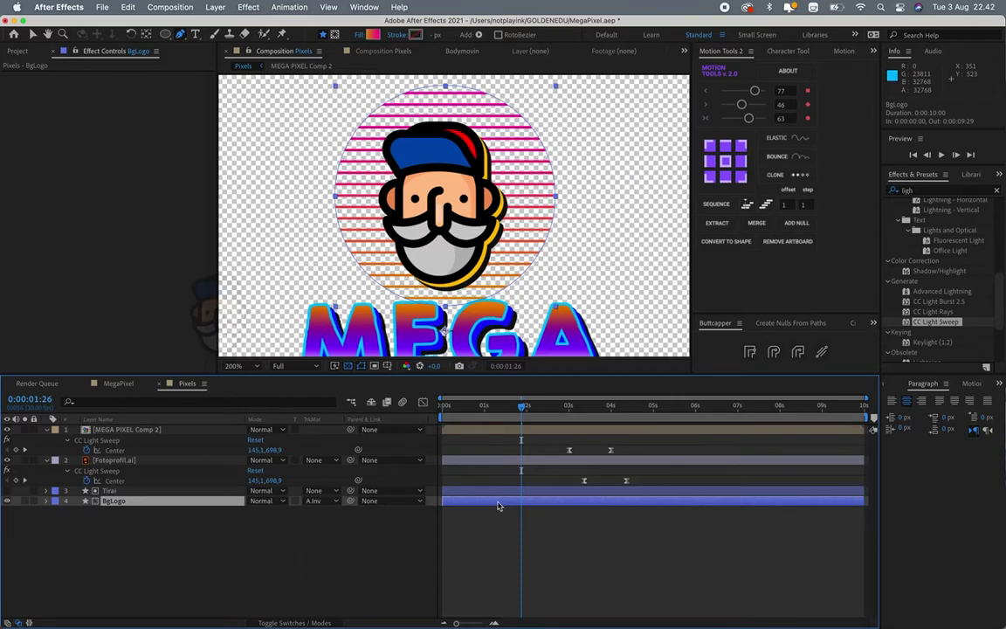
drag(478, 404, 476, 404)
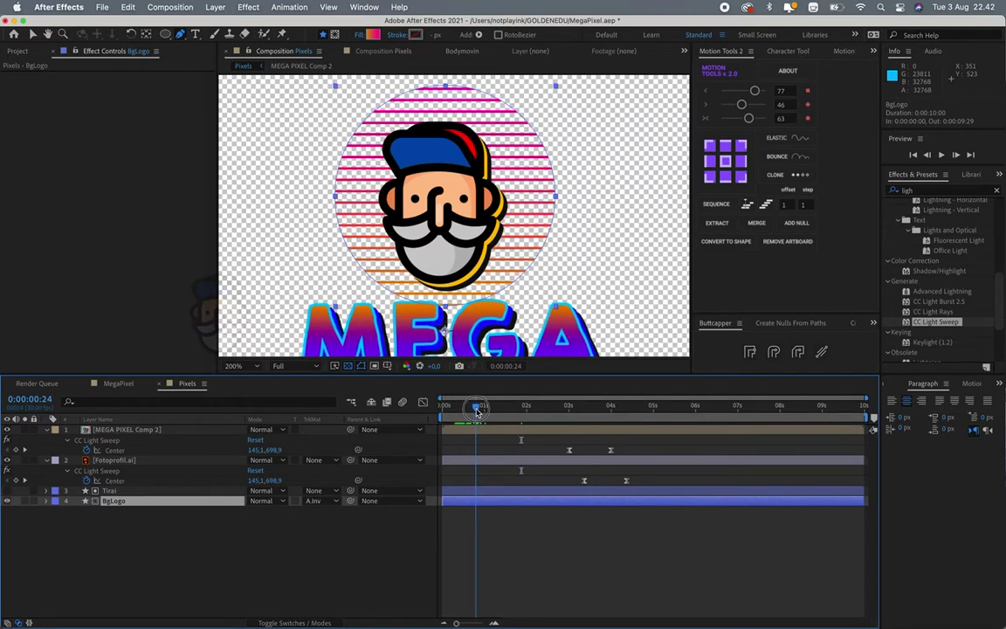
click(314, 500)
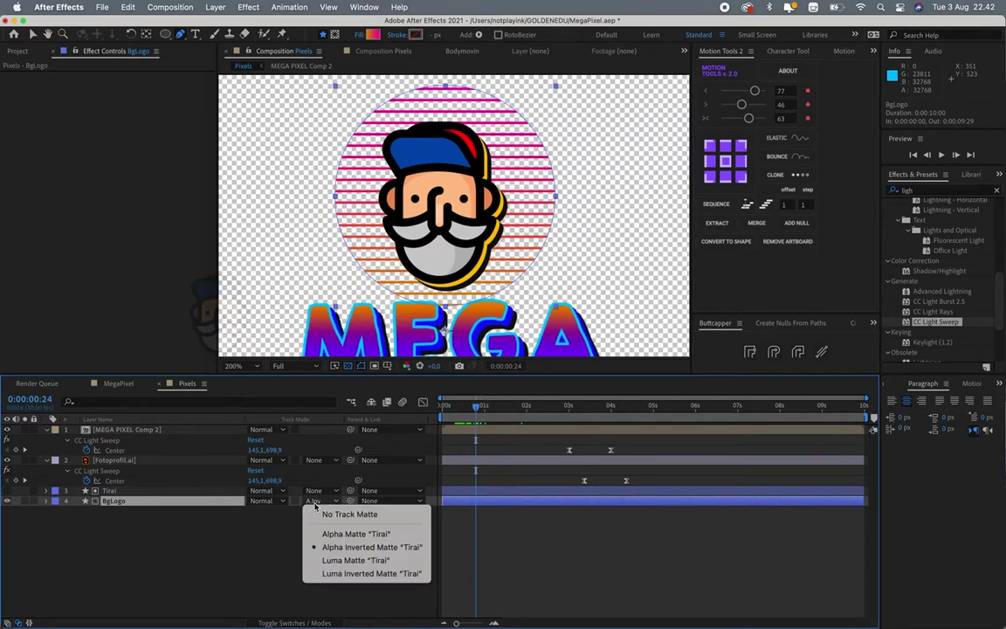
click(354, 531)
- Preview the matted stripe animation and expand Tirai's stroke dash settings
click(473, 546)
key(space)
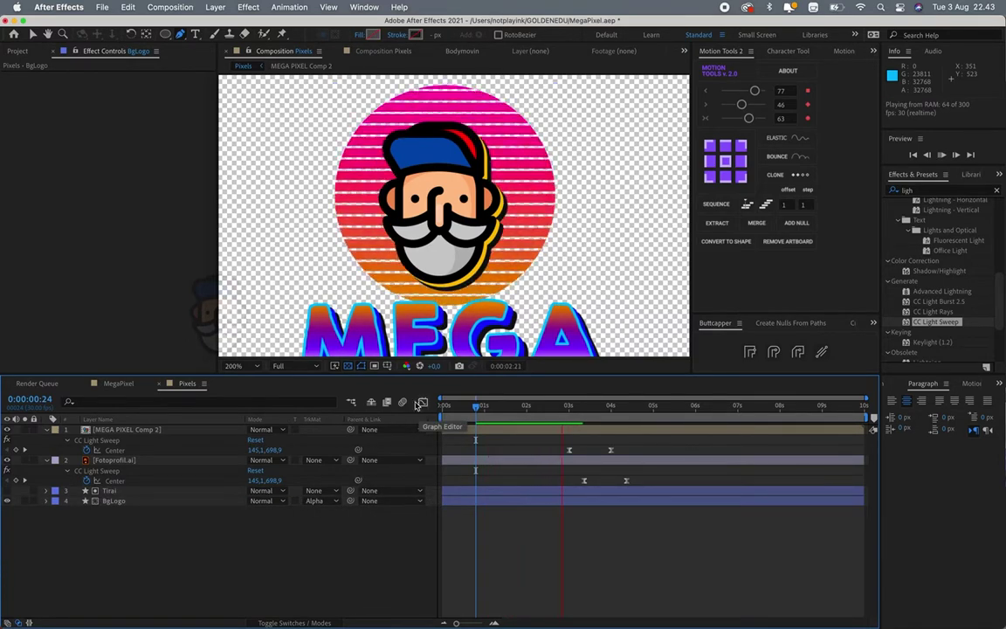
key(space)
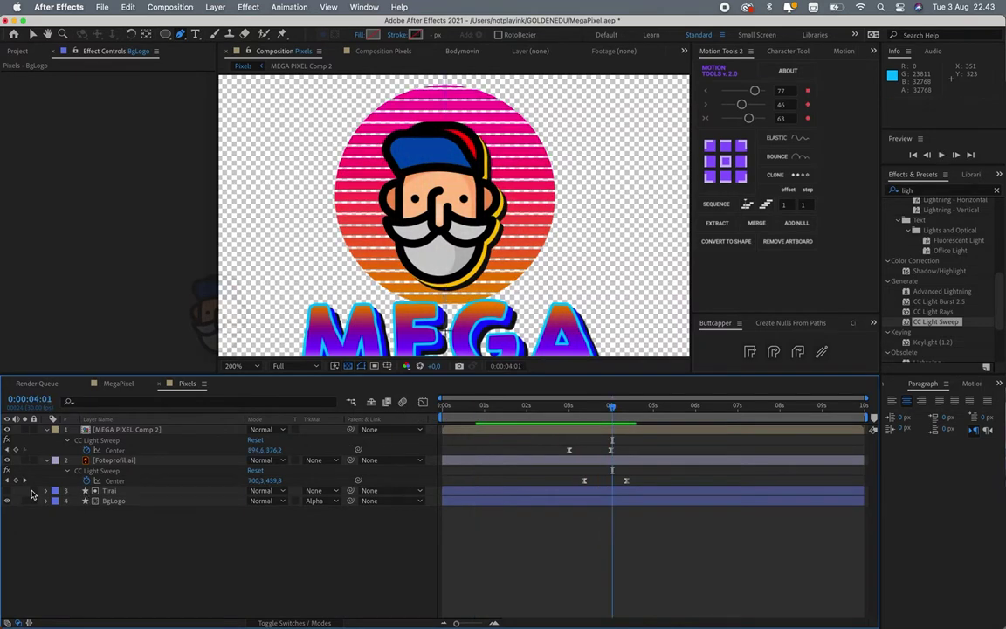
click(67, 493)
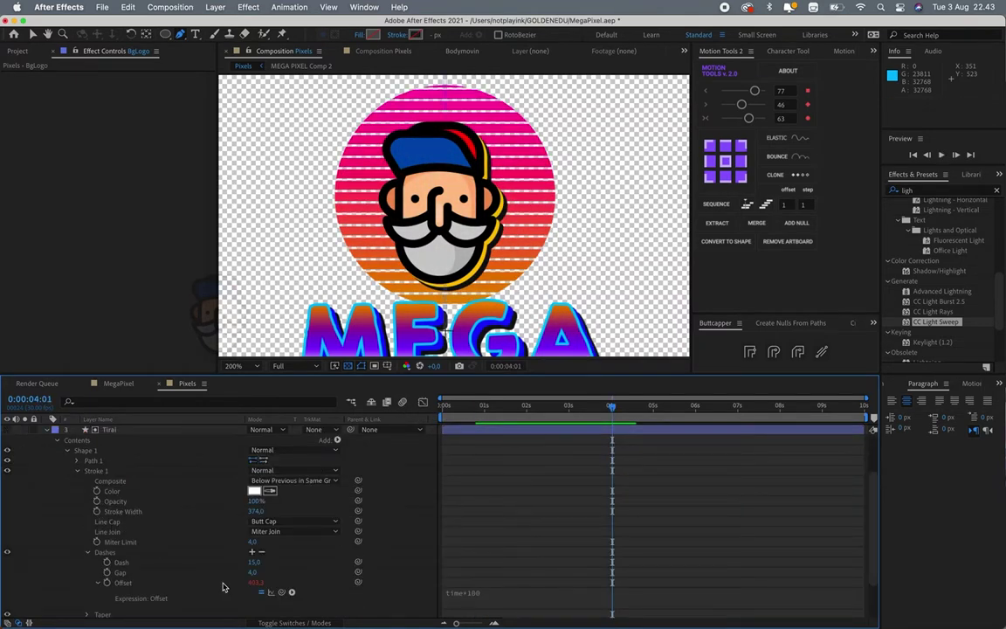
- Scrub Tirai's Dashes Gap to 8, preview the respaced stripes, then select BgLogo
drag(254, 563, 289, 575)
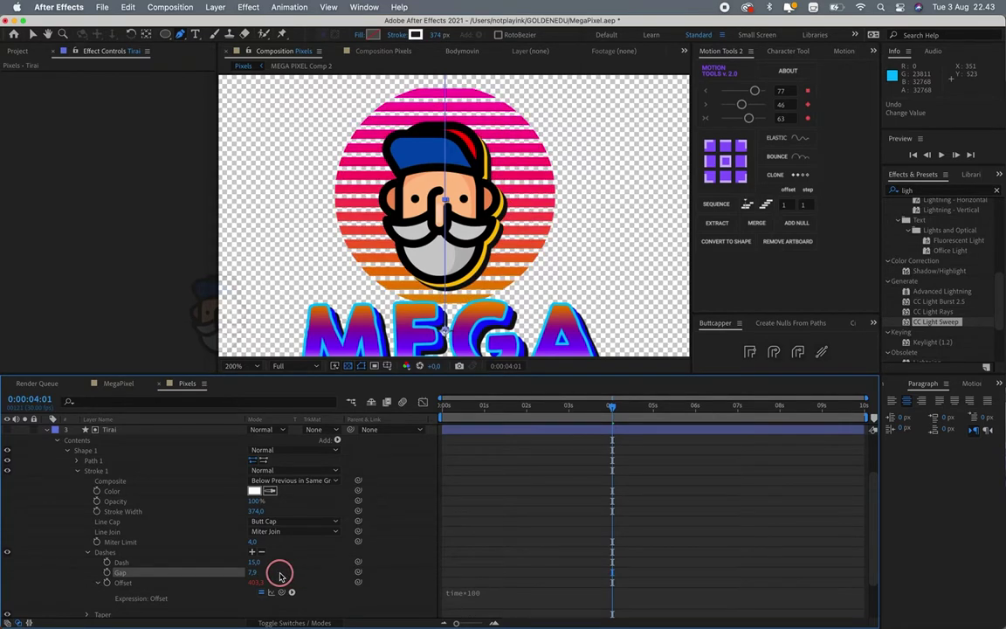
drag(289, 575, 281, 579)
click(513, 555)
key(space)
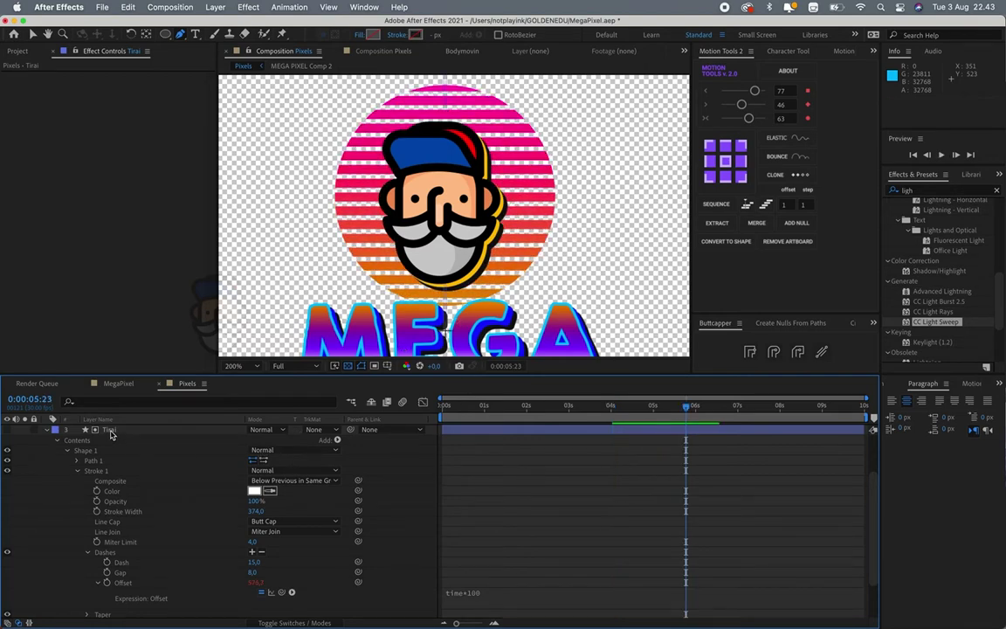
click(48, 430)
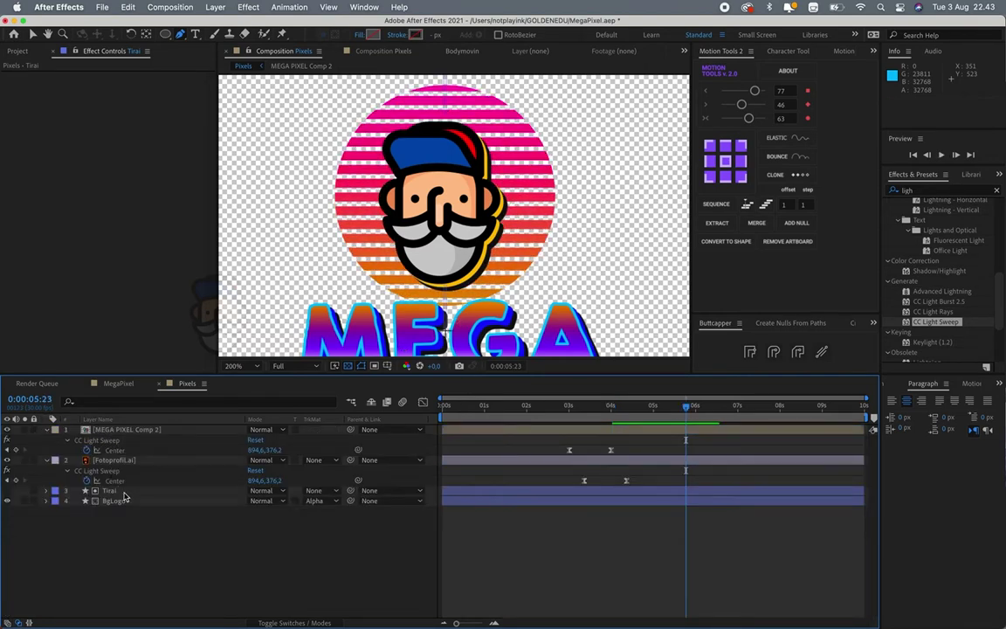
click(109, 501)
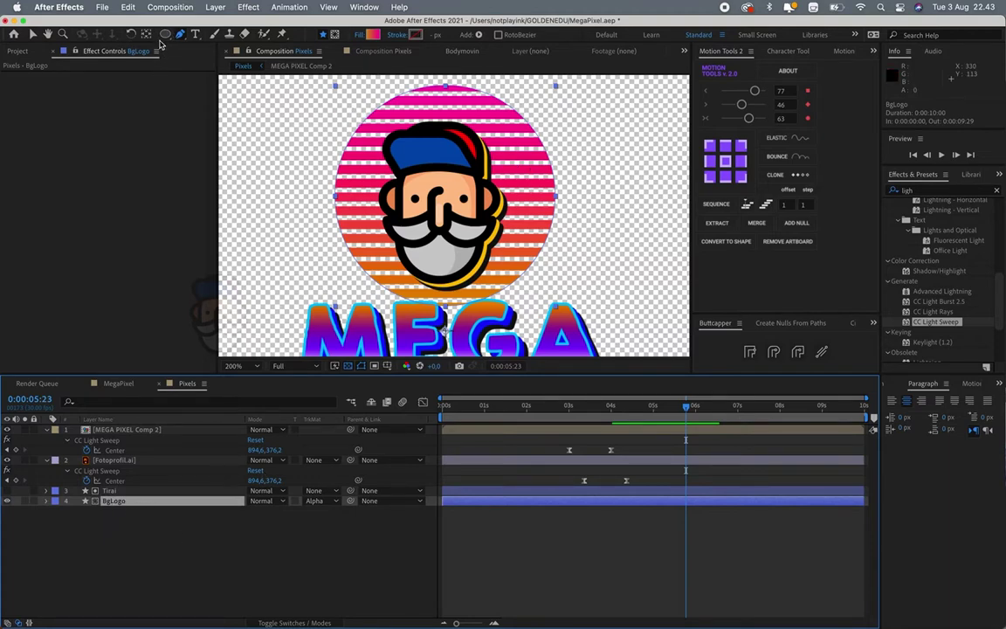
- Draw a rectangle mask over the upper part of BgLogo with Tool Creates Mask enabled
drag(165, 35, 201, 35)
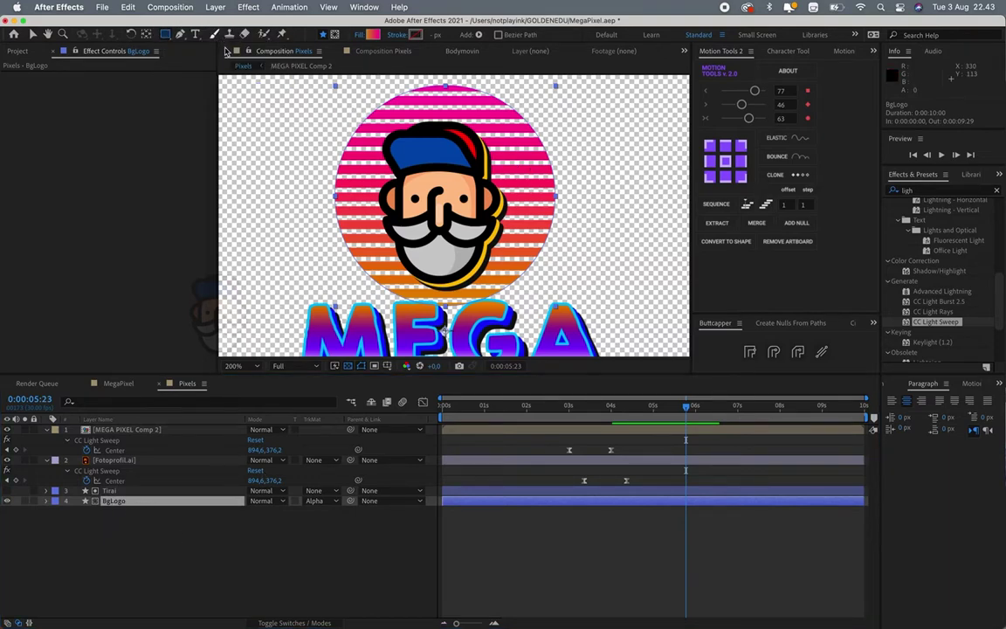
click(335, 35)
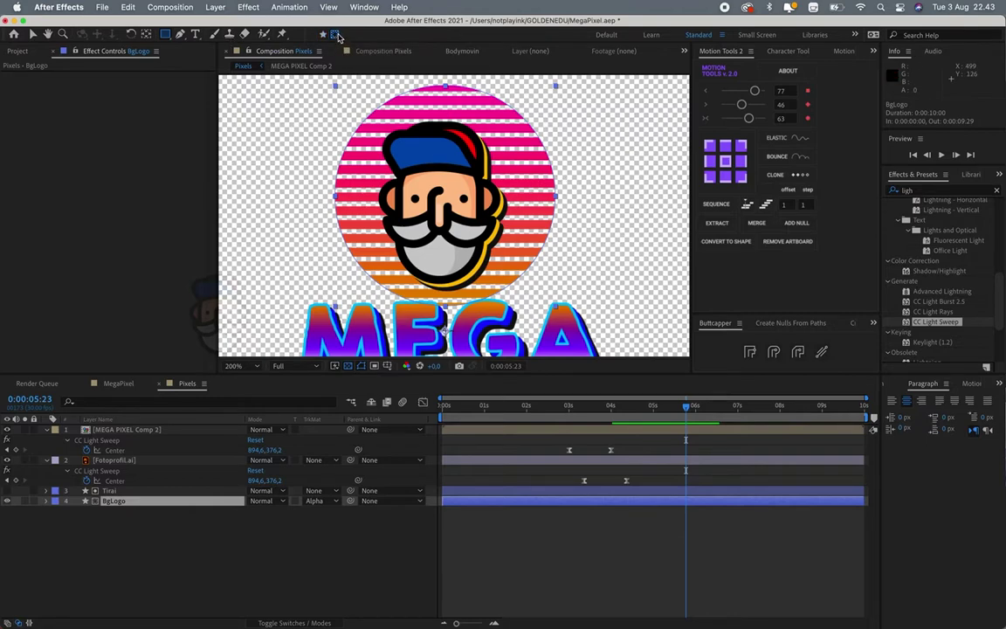
key(comma)
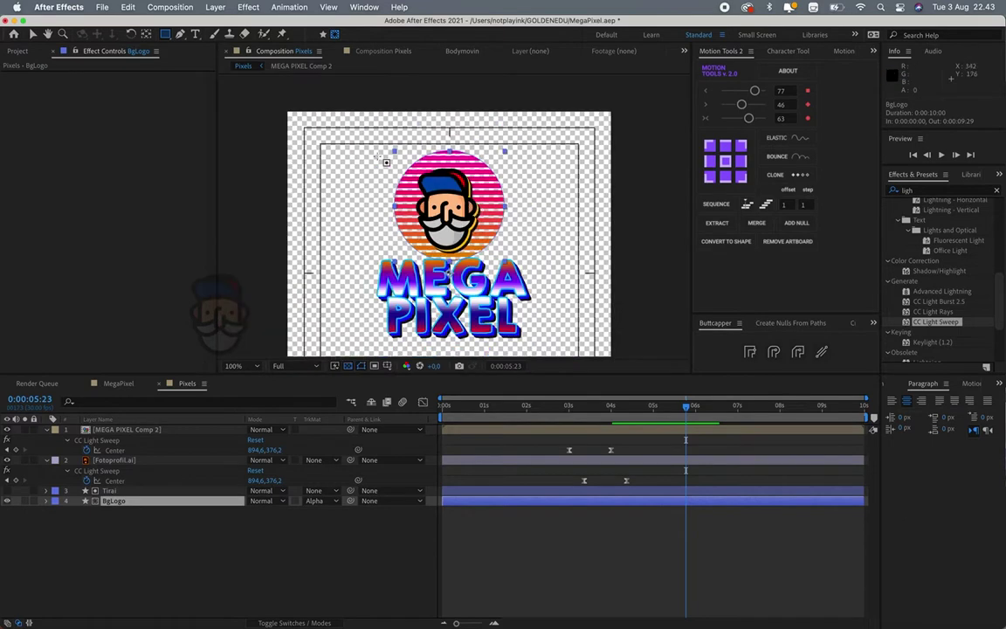
mouse_move(286, 110)
mouse_down()
mouse_move(547, 175)
mouse_move(603, 237)
mouse_move(620, 237)
mouse_up()
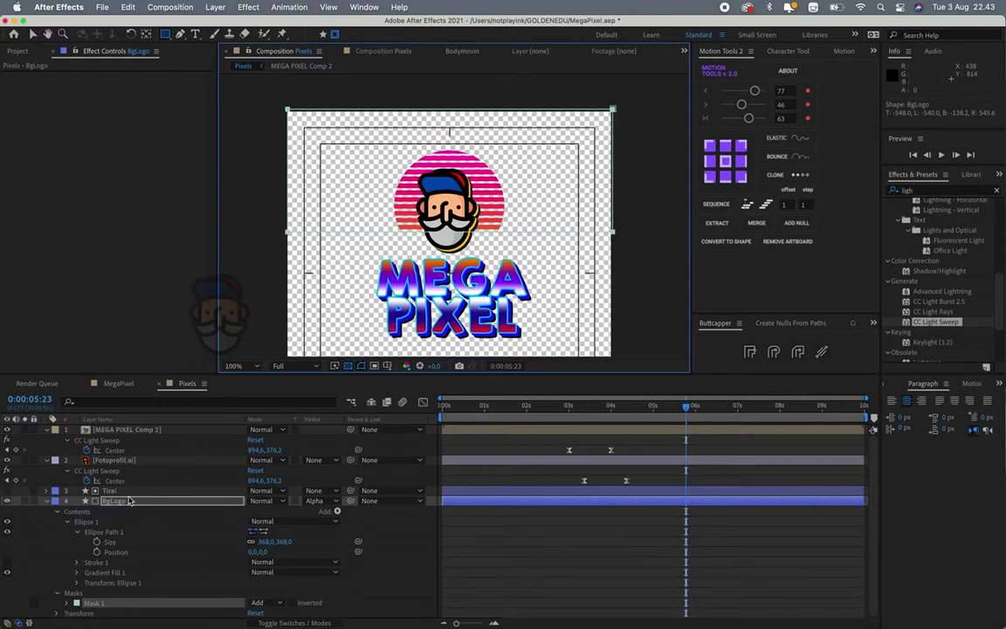
- Set BgLogo's Mask Feather to 162 px and Mask Expansion to -32 px
click(130, 501)
key(m)
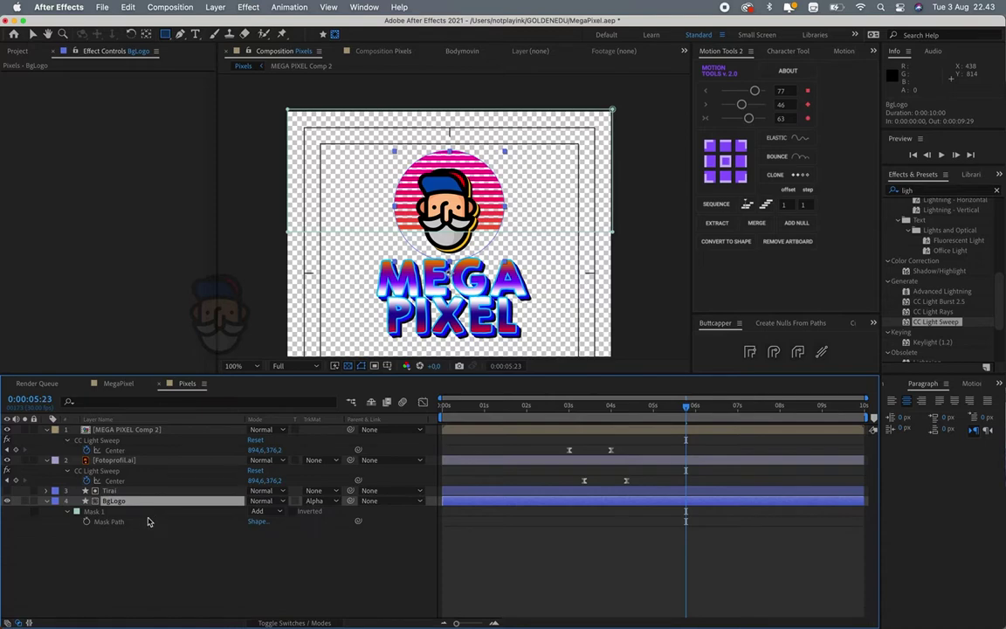
key(m)
key(m)
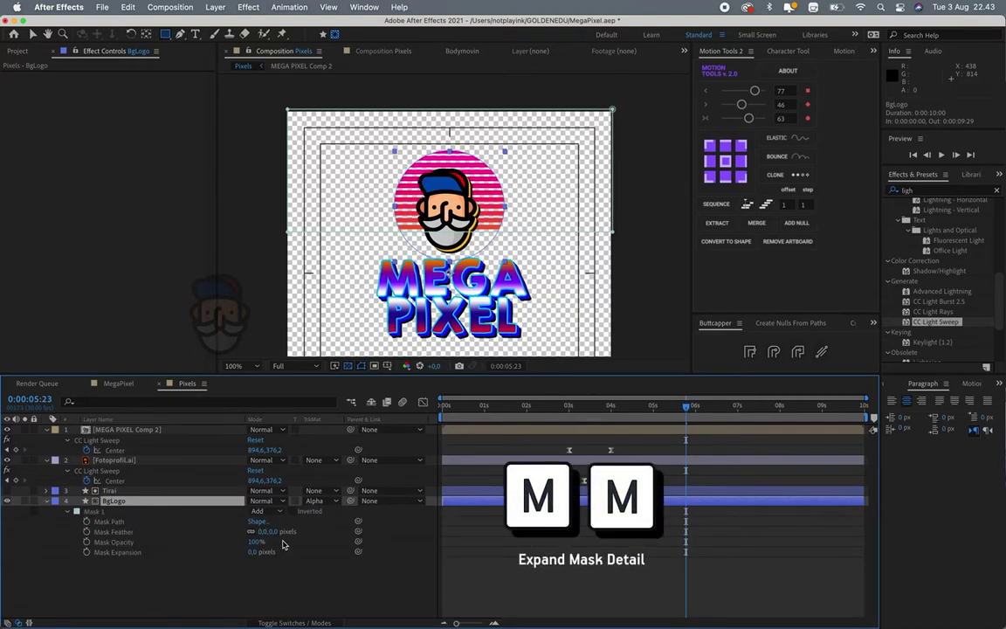
drag(272, 535, 371, 539)
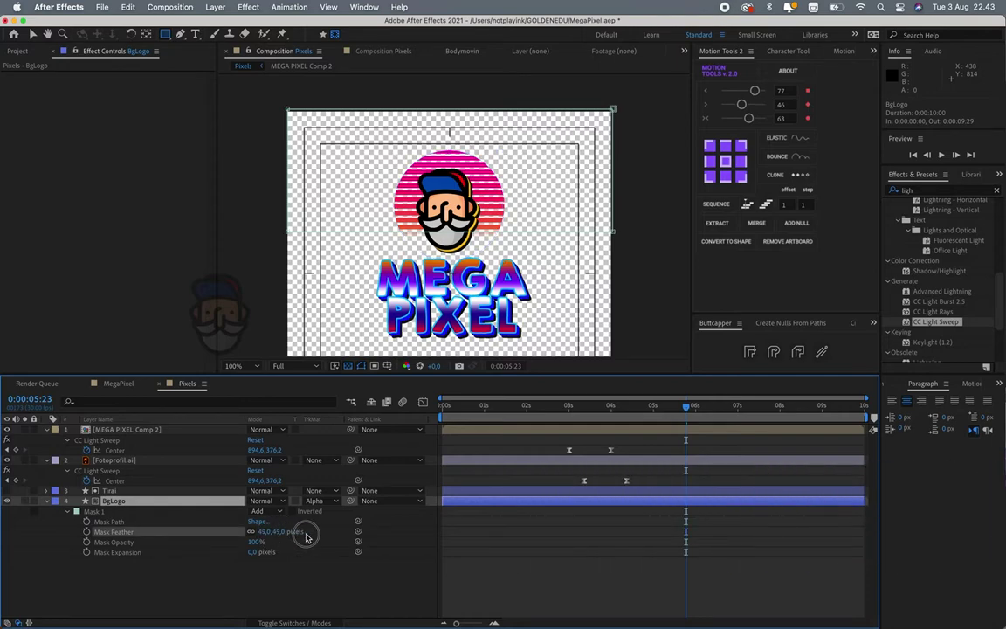
key(Return)
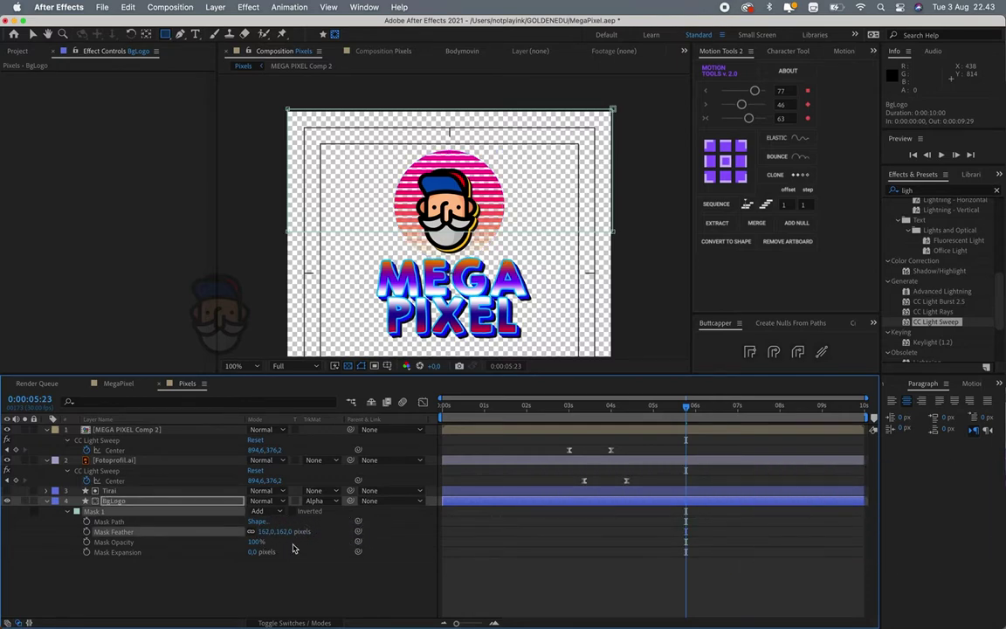
drag(254, 552, 233, 556)
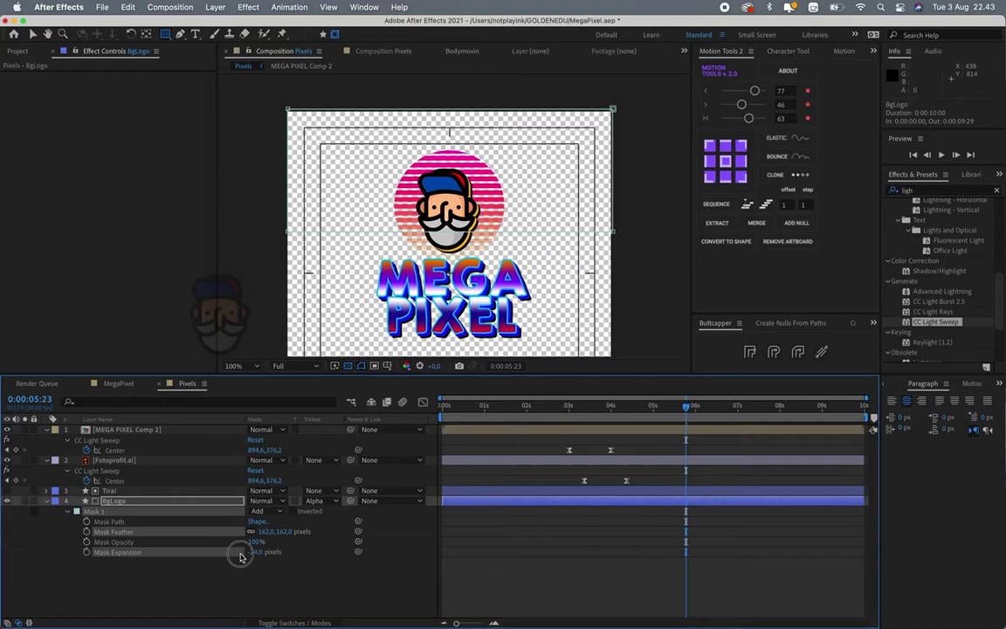
click(278, 568)
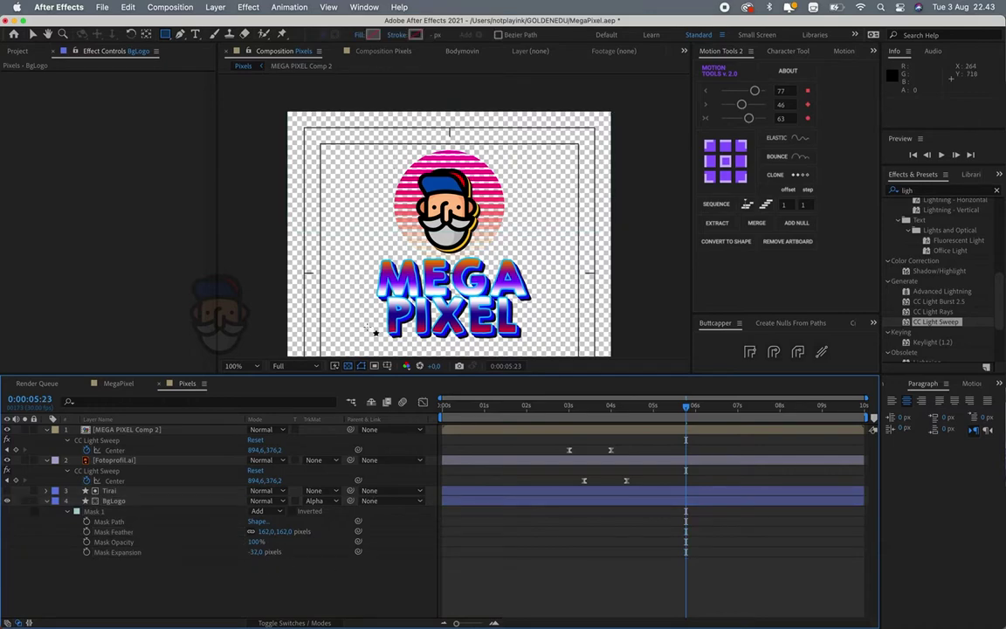
- Preview the faded logo with the transparency grid turned off
key(space)
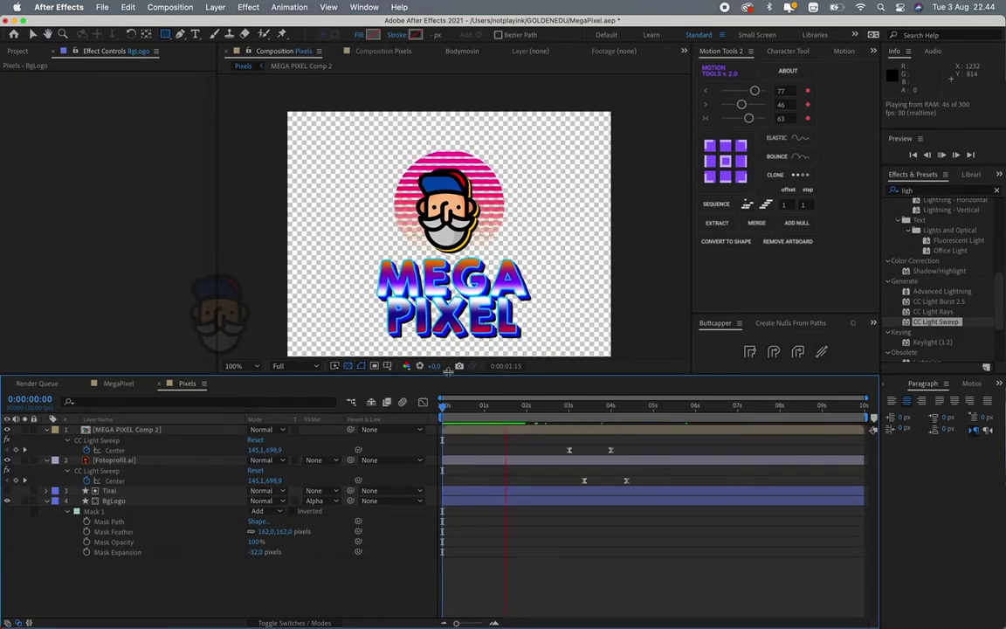
key(apostrophe)
click(374, 366)
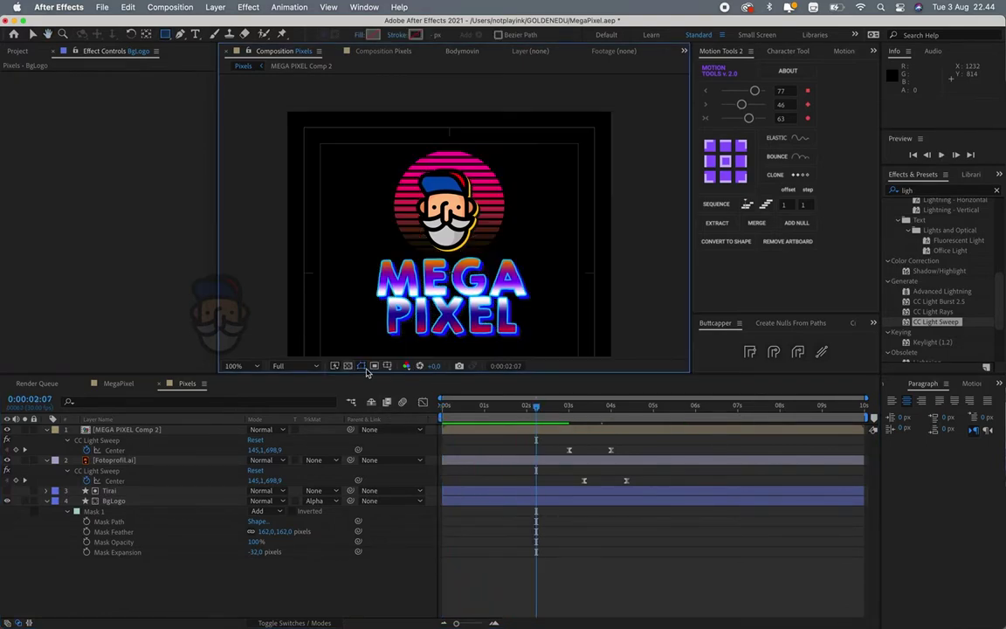
key(apostrophe)
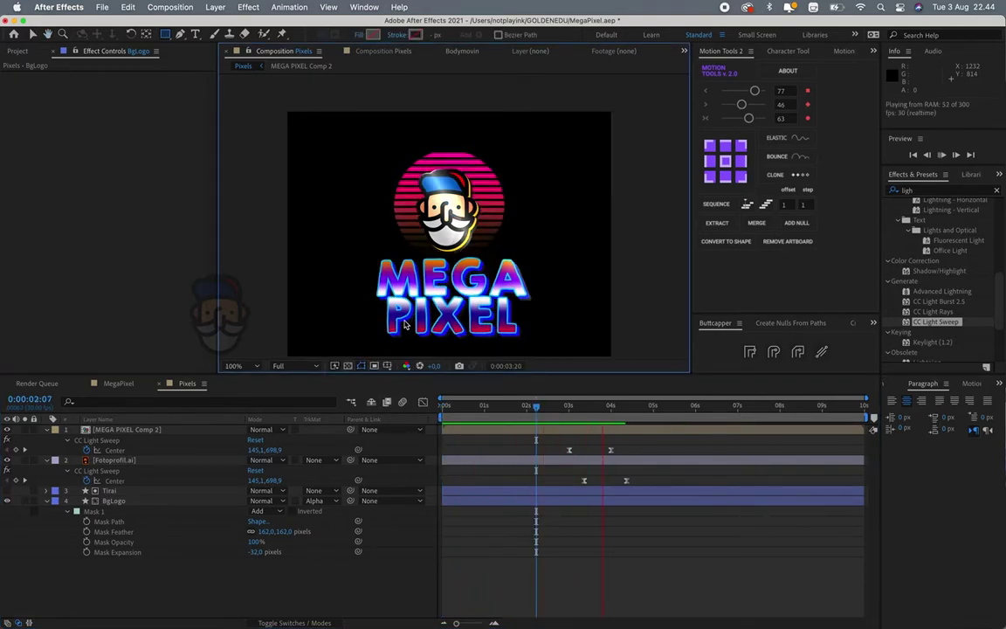
key(space)
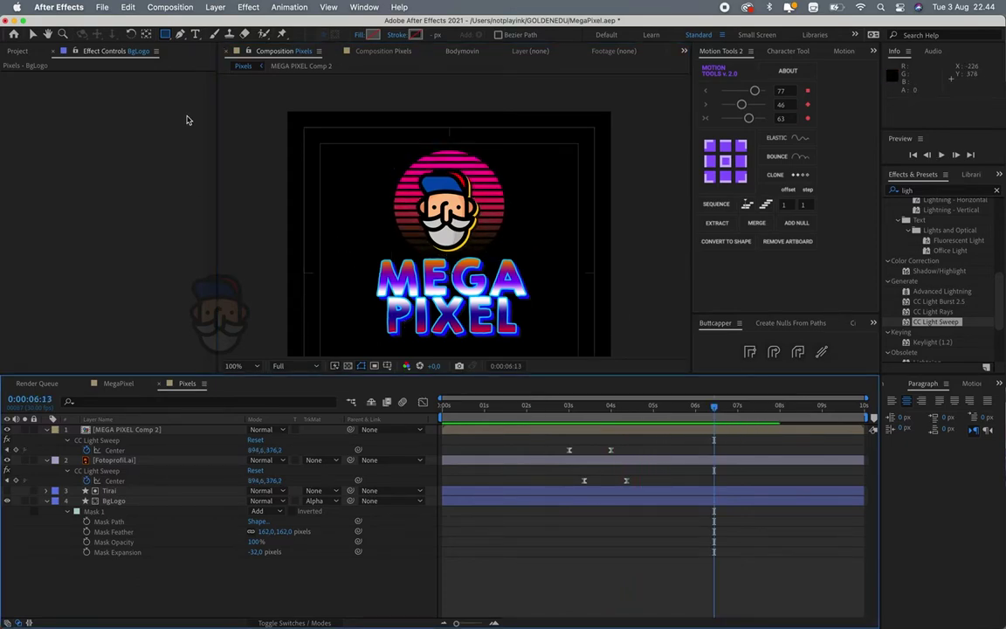
- Add a full-frame rectangle shape layer and name it Kurungan
double_click(165, 34)
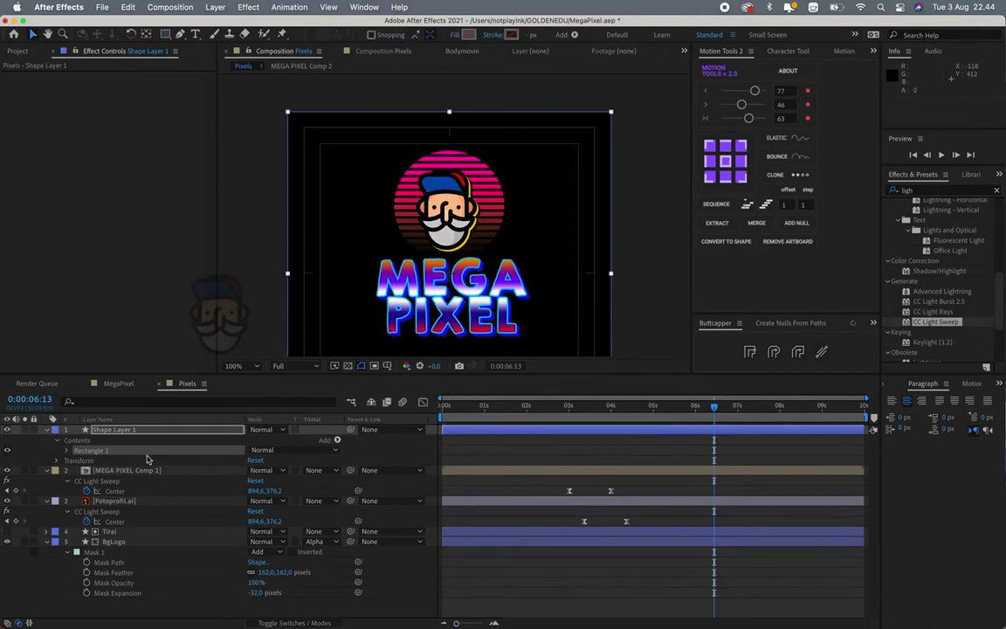
text(BgText)
key(Return)
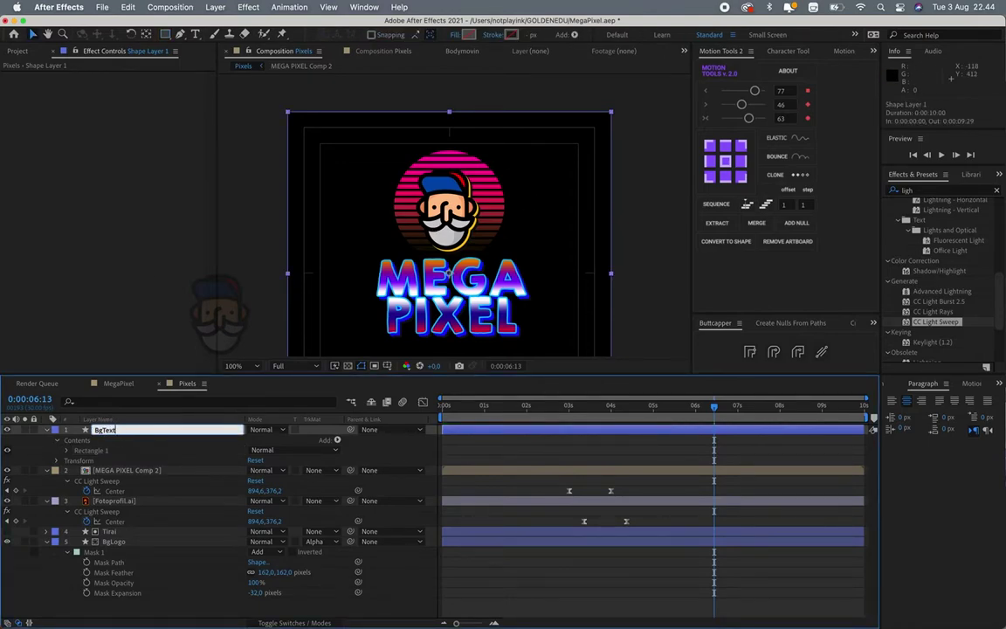
key(Return)
click(112, 432)
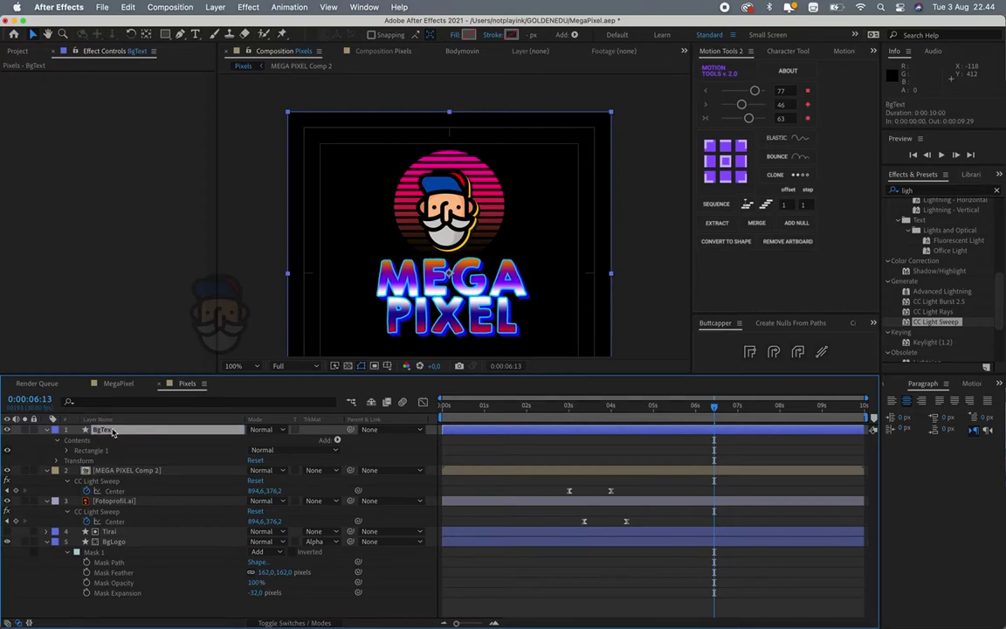
key(Return)
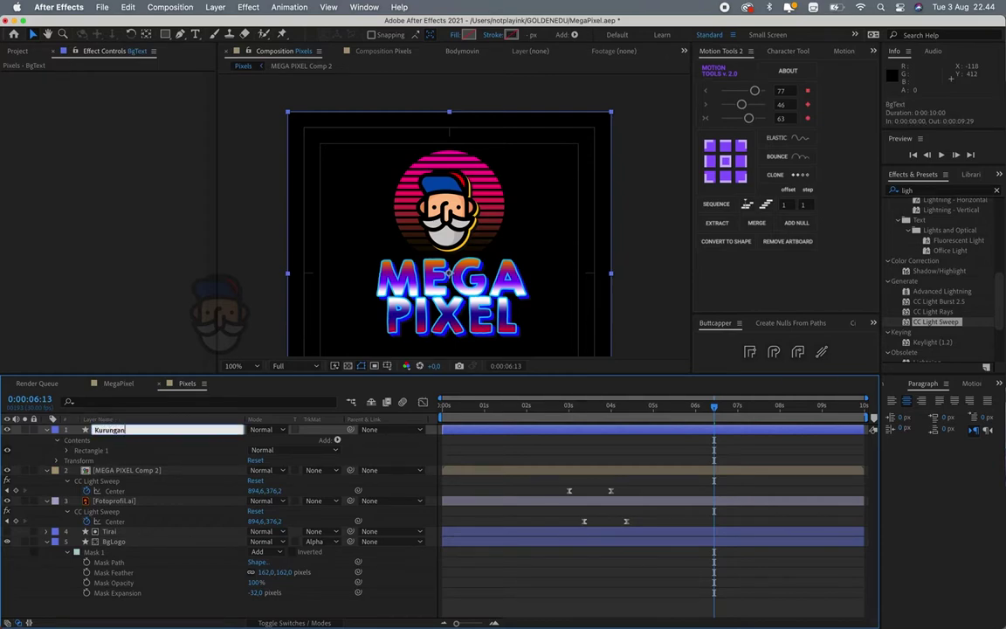
key(Return)
- Make the rectangle 498x71 at Position Y -479 with Roundness 405
click(68, 450)
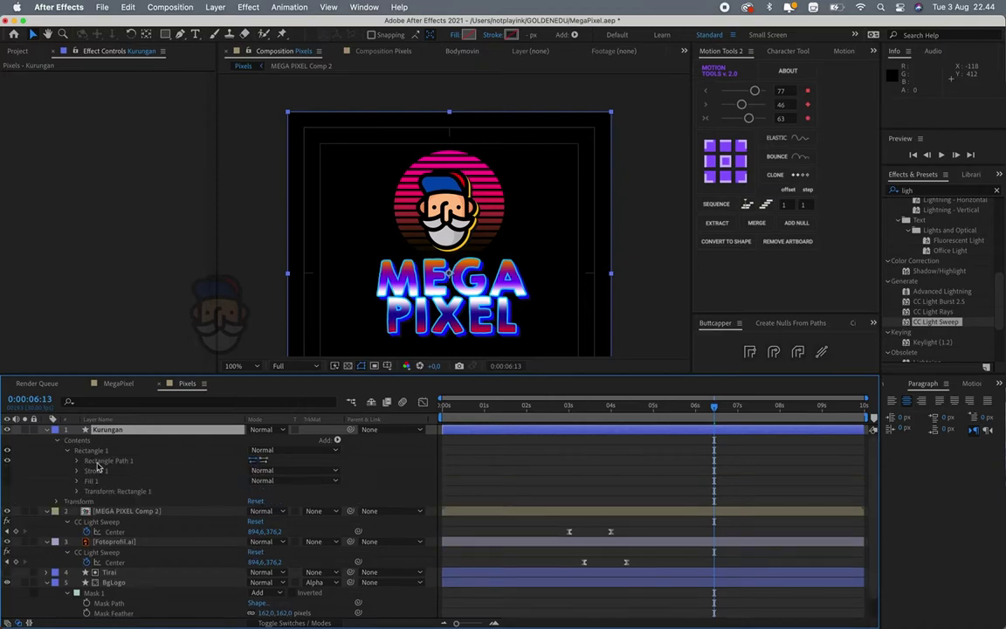
click(77, 461)
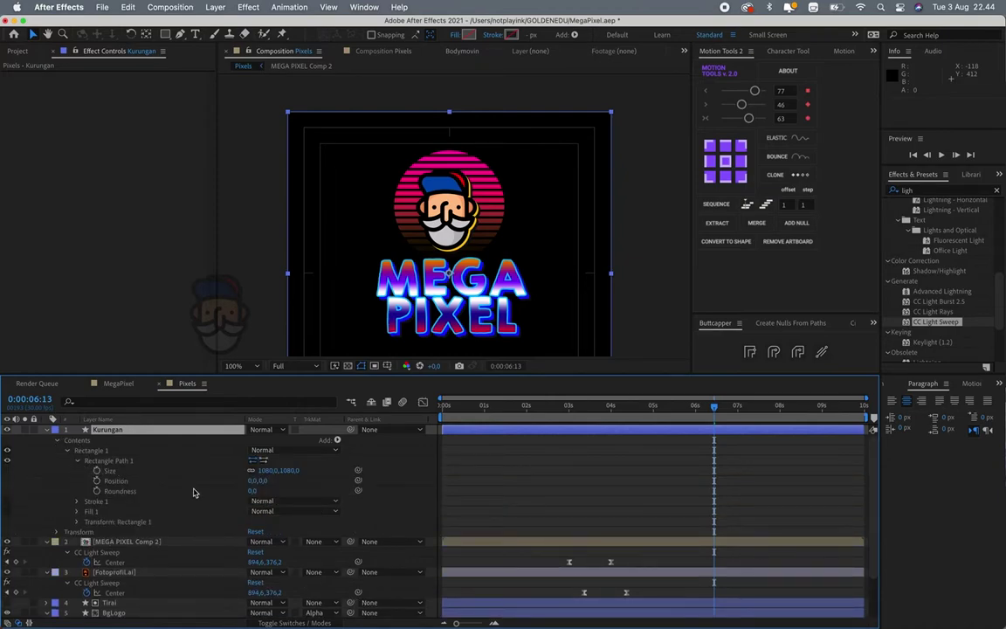
drag(259, 472, 56, 602)
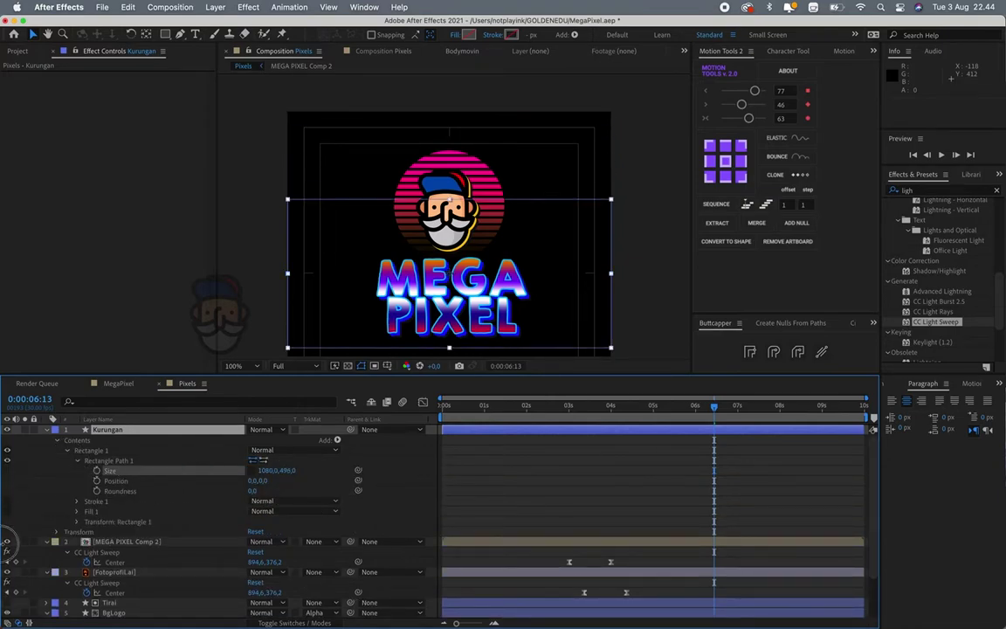
drag(288, 470, 180, 549)
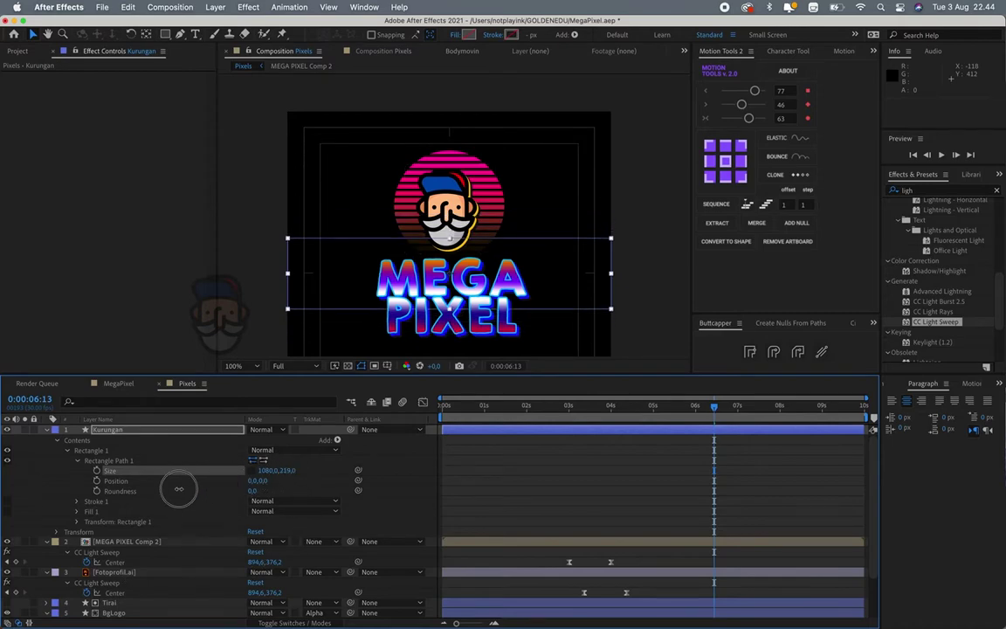
mouse_move(262, 480)
mouse_down()
mouse_move(39, 527)
mouse_move(208, 507)
mouse_up()
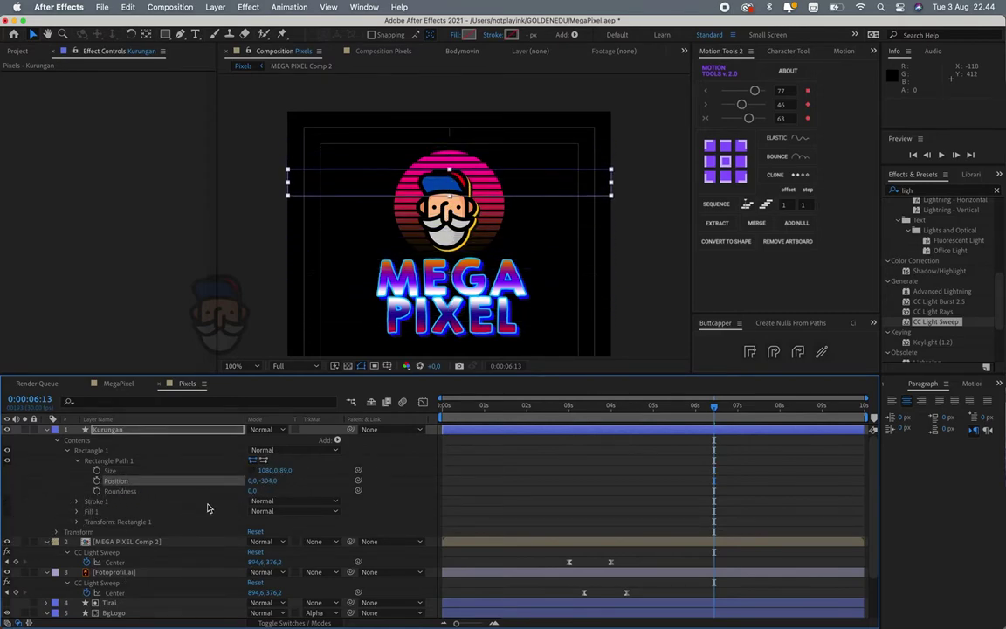
drag(274, 486, 158, 499)
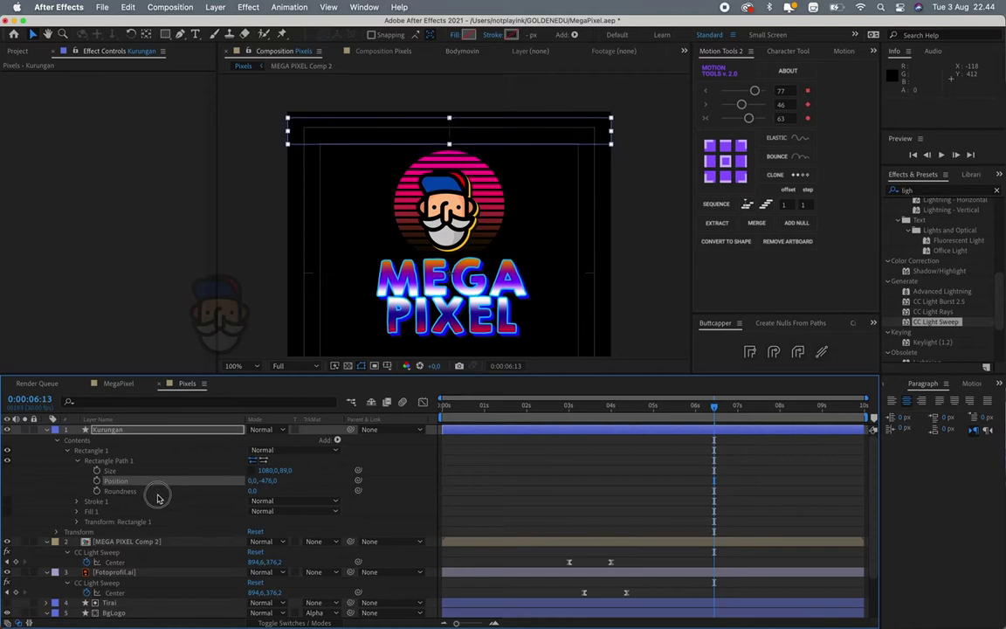
drag(262, 470, 7, 552)
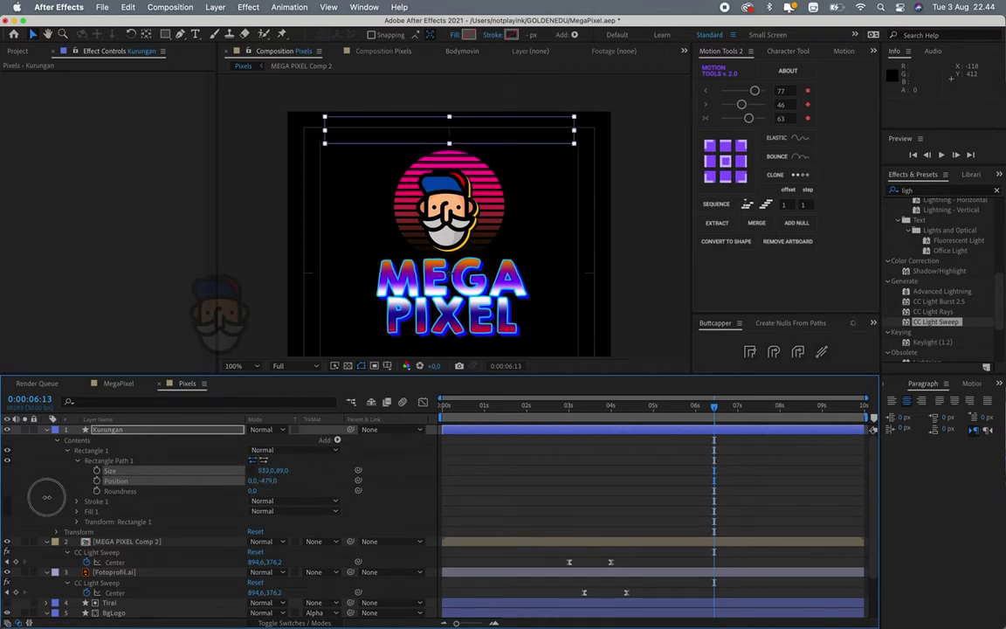
drag(253, 490, 476, 476)
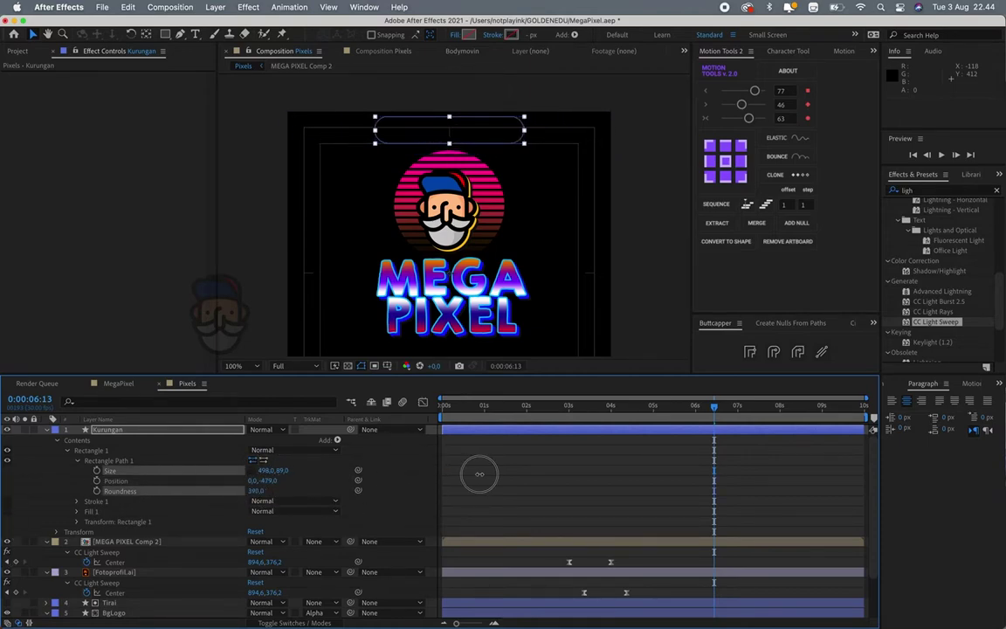
- Give the pill box a 5 px stroke and make it slightly thinner
click(530, 36)
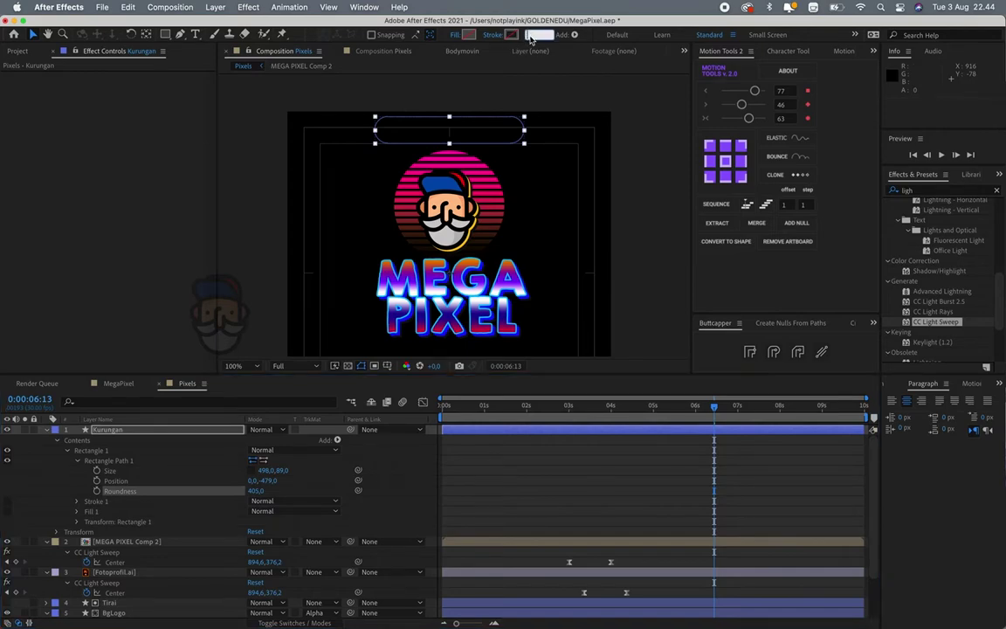
text(5)
key(Return)
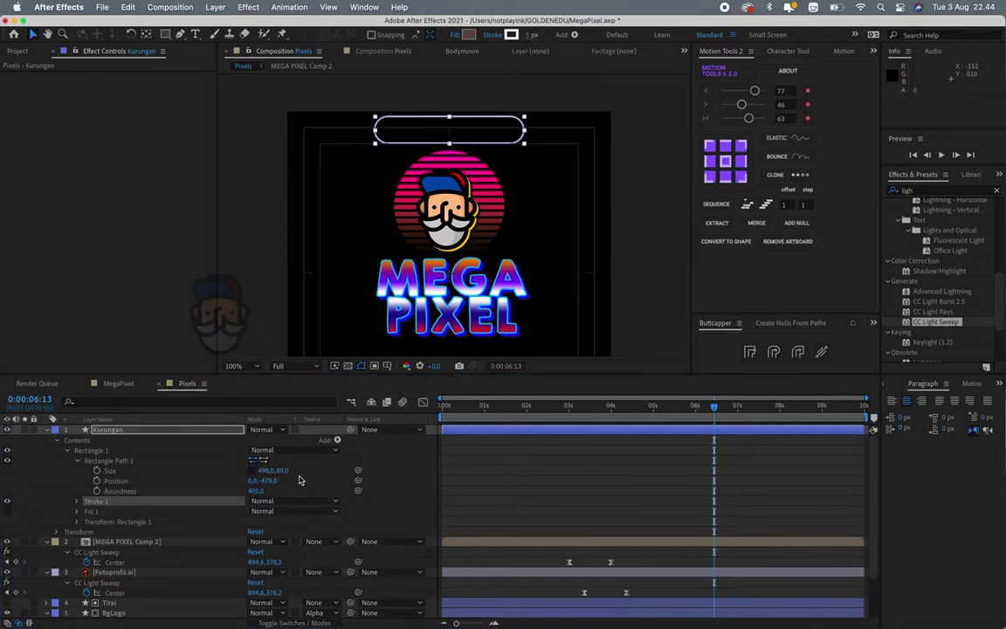
drag(281, 470, 266, 469)
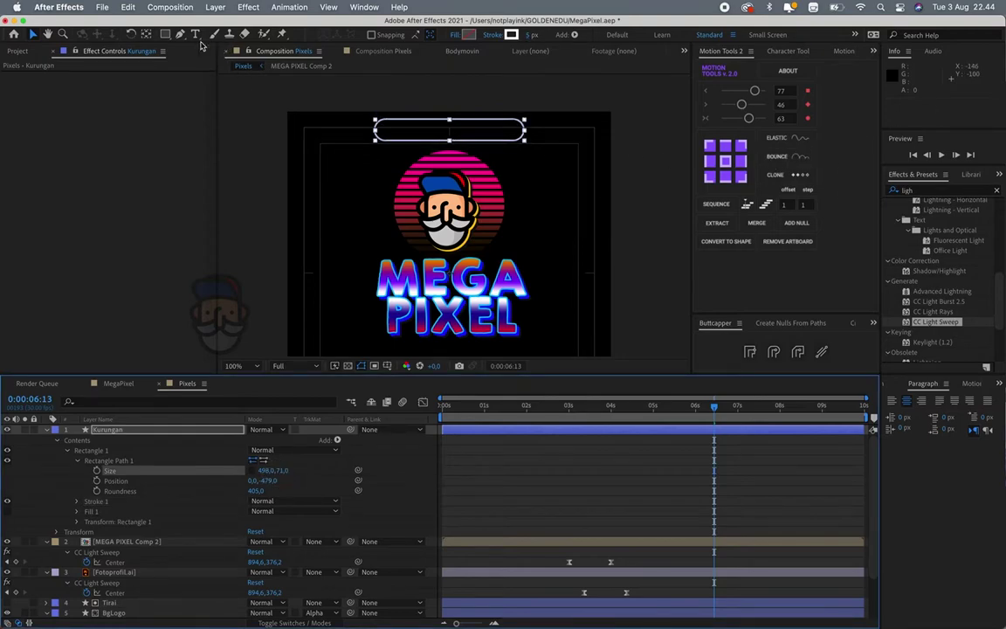
key(super+t)
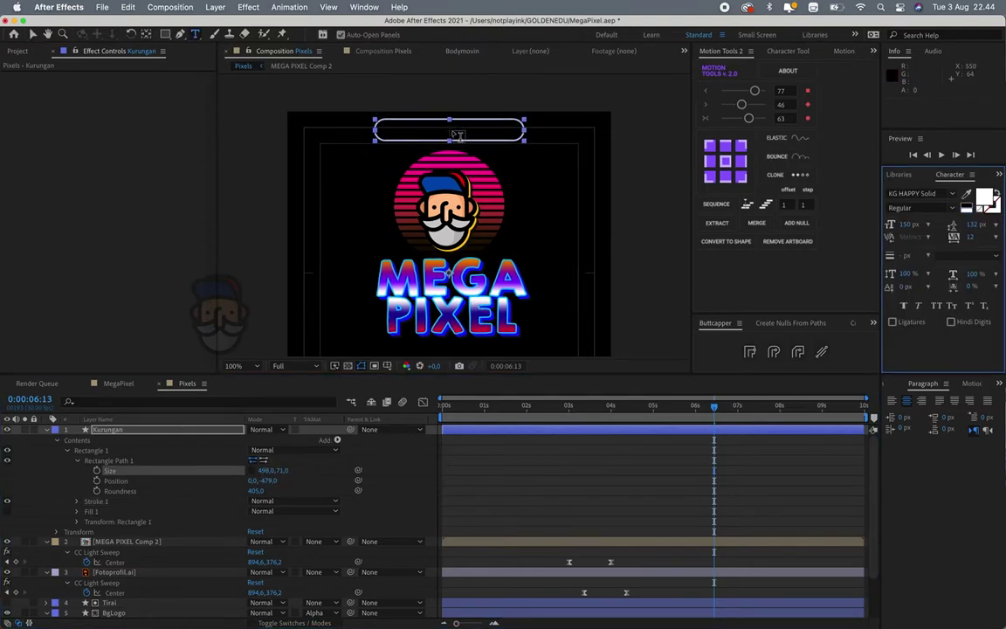
- Type 'Monolog Dini Hari' inside the pill and set it in the pixelmix font
click(455, 131)
text(Mo)
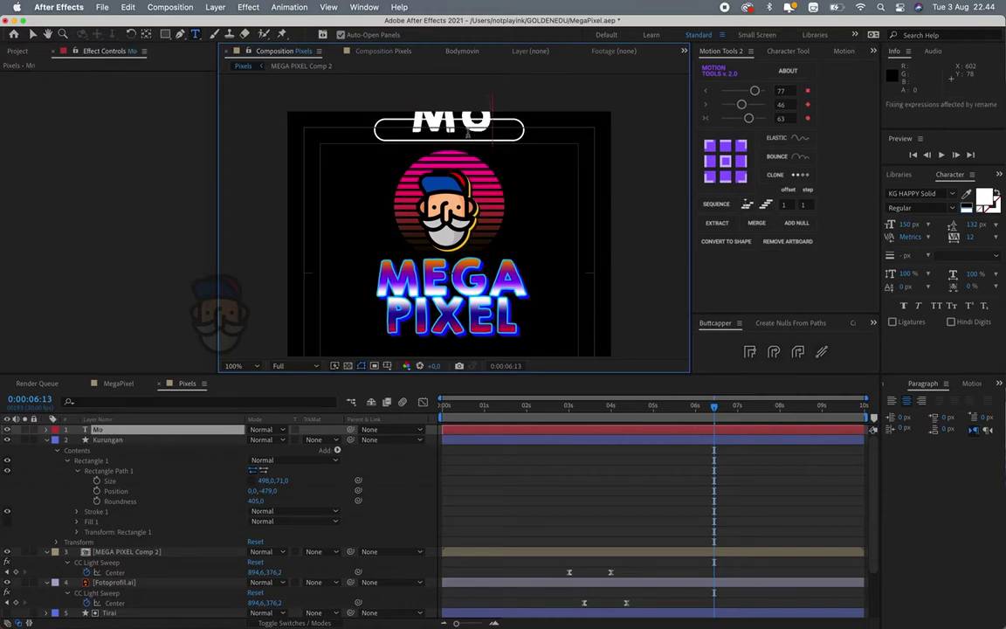
text(nolog)
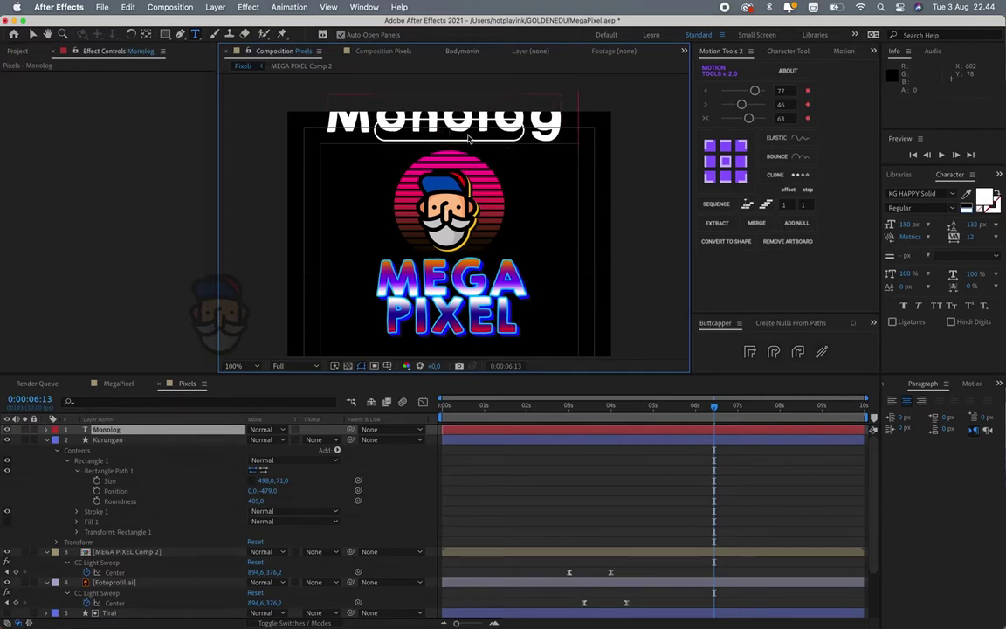
text( Dini Hari)
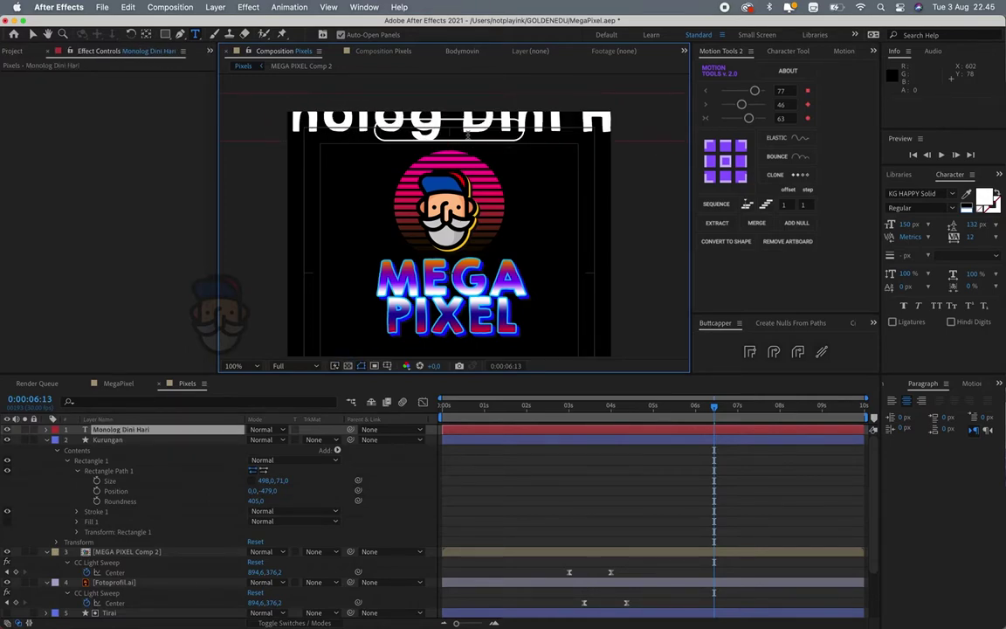
key(ctrl+a)
click(913, 194)
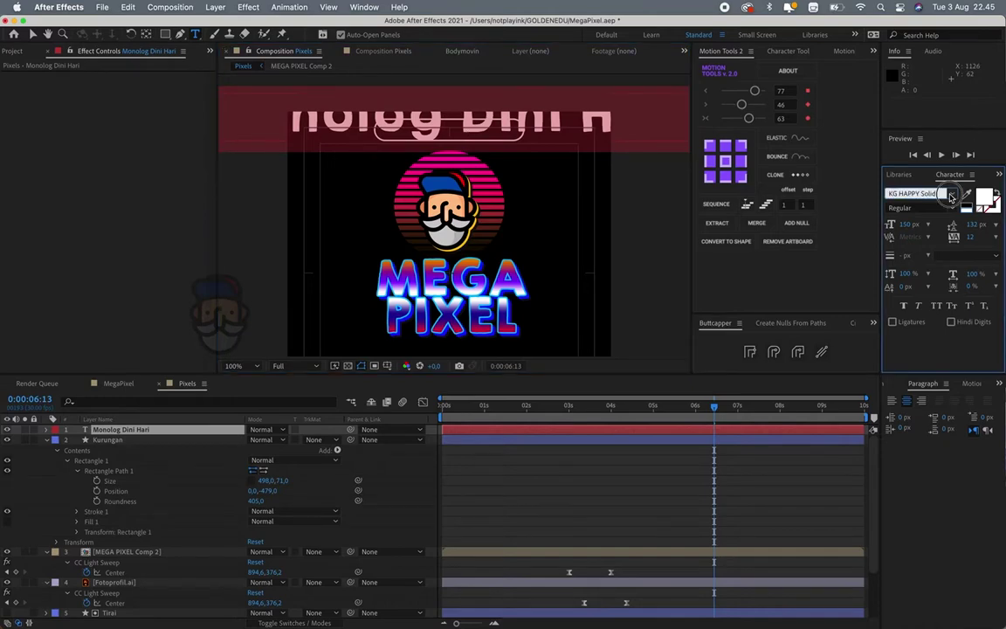
click(951, 193)
scroll(840, 296, up, 2)
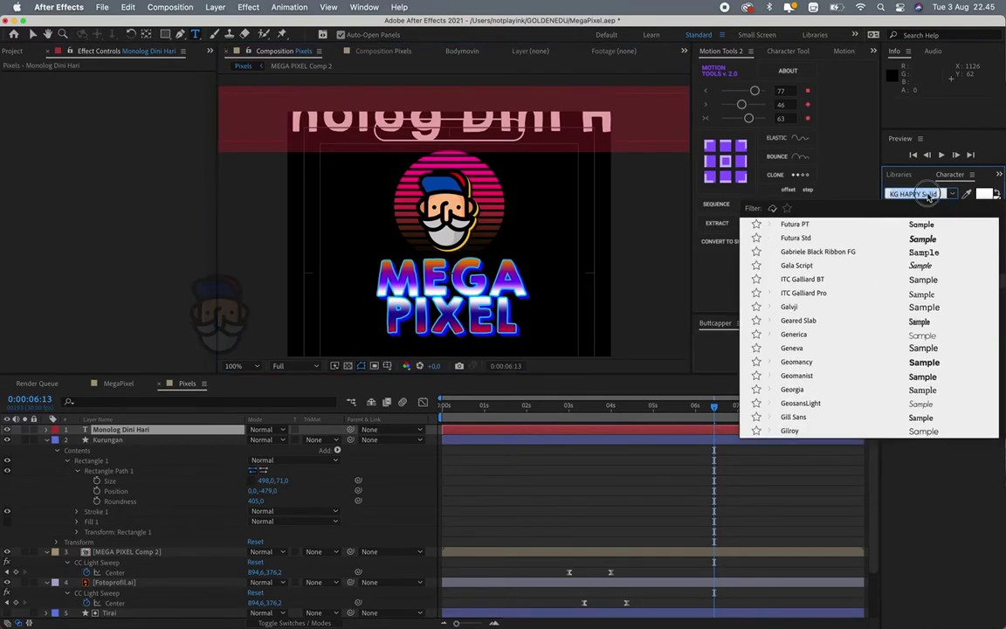
text(pixelmix)
key(Return)
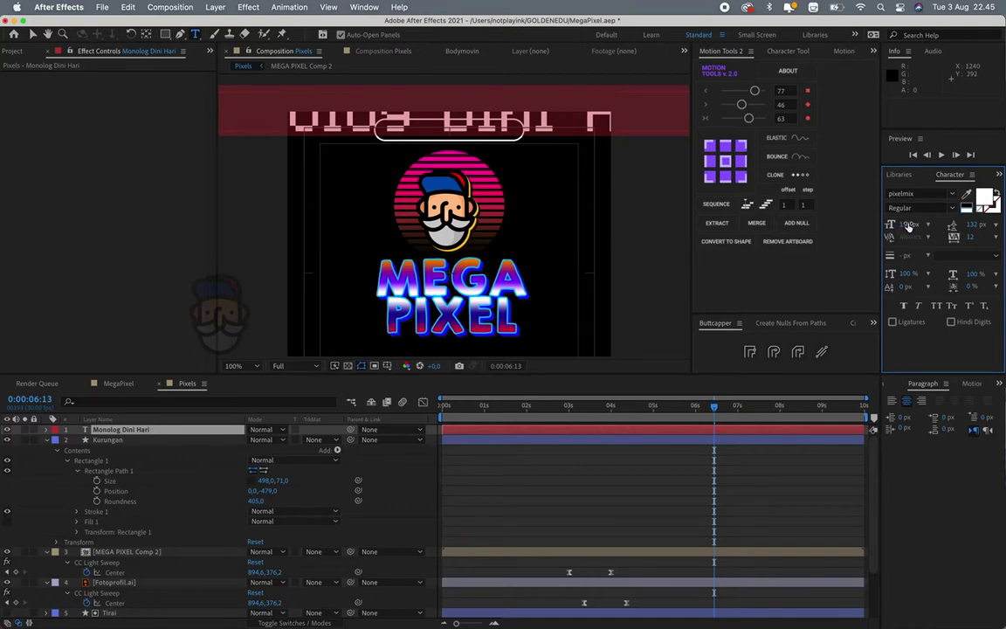
- Set the title size to 28 px and pan the title into view
text(30)
key(Return)
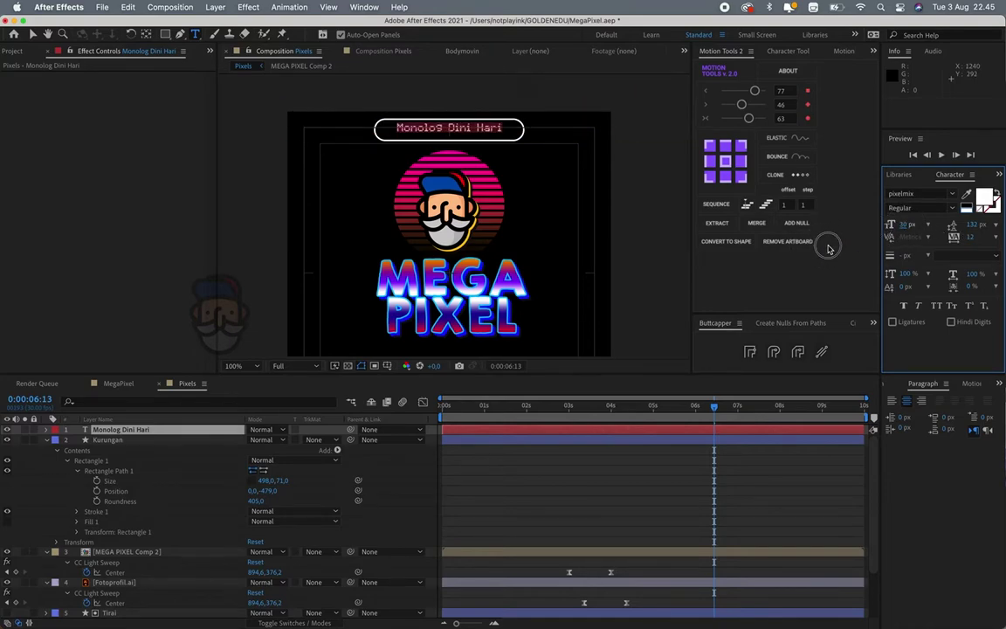
key(ctrl+shift+comma)
click(48, 33)
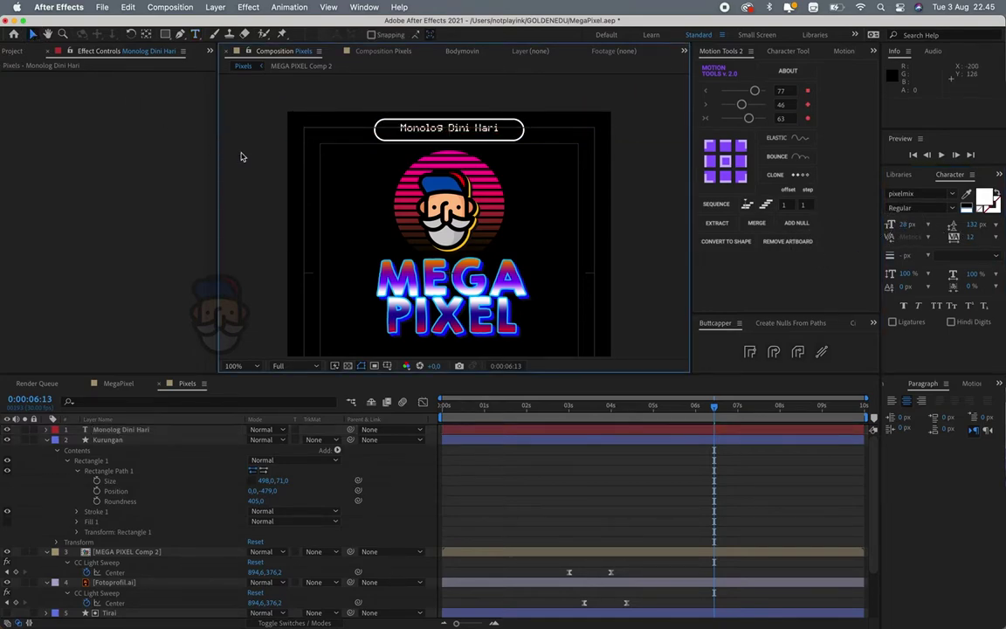
scroll(415, 168, up, 2)
mouse_move(512, 157)
mouse_down()
mouse_move(502, 264)
mouse_move(494, 205)
mouse_up()
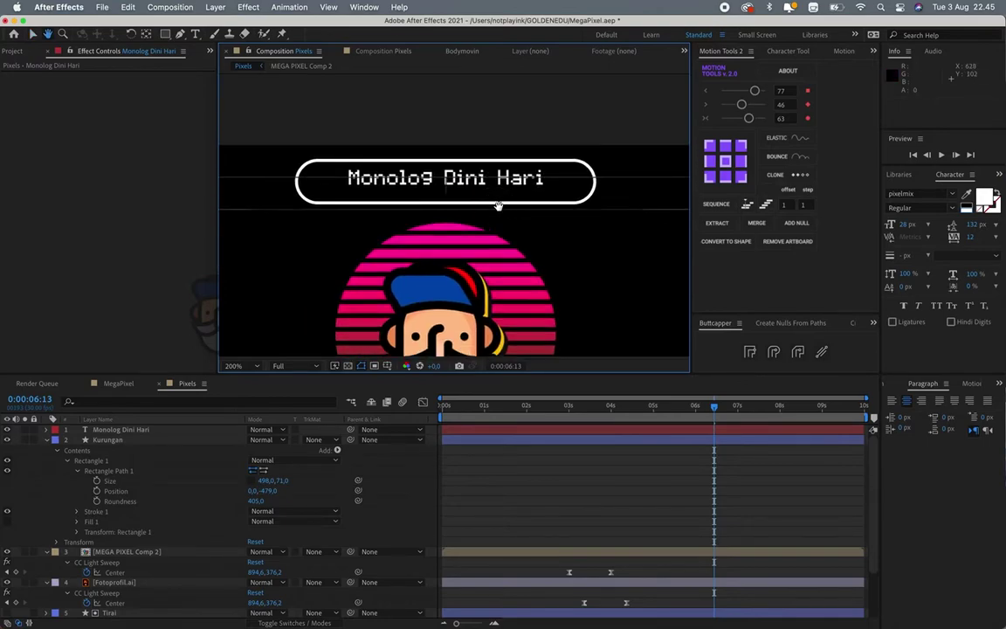
- Vertically centre the title with the pill and nudge both down slightly
key(v)
click(512, 182)
shift+click(441, 203)
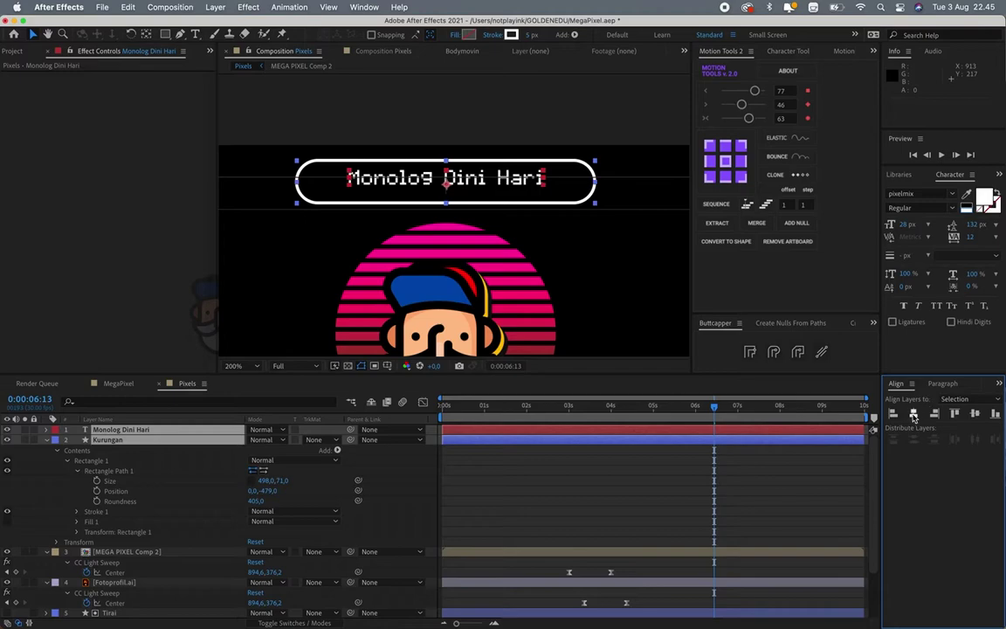
click(976, 415)
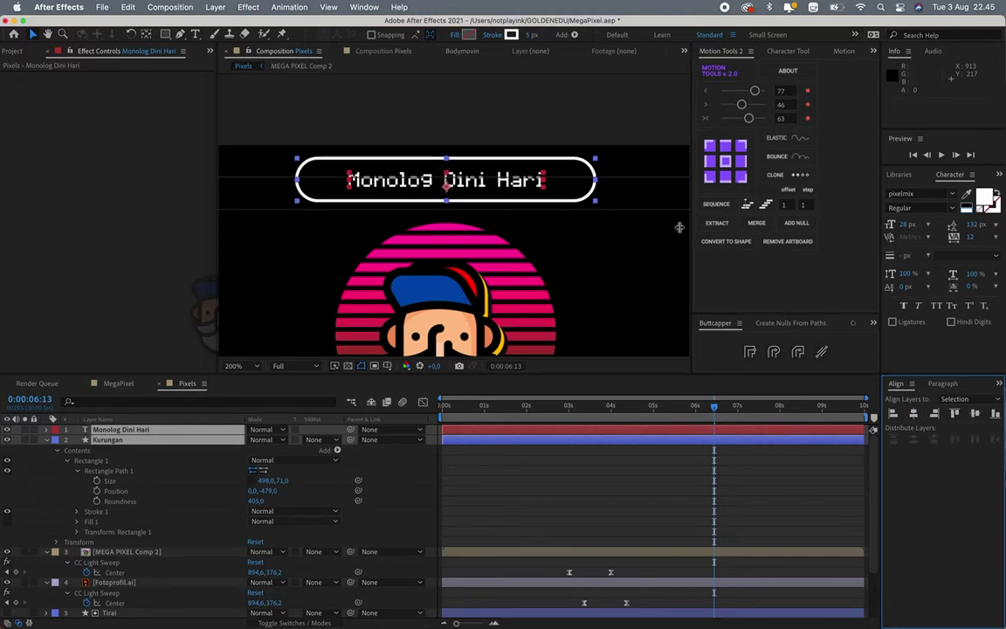
drag(545, 198, 546, 209)
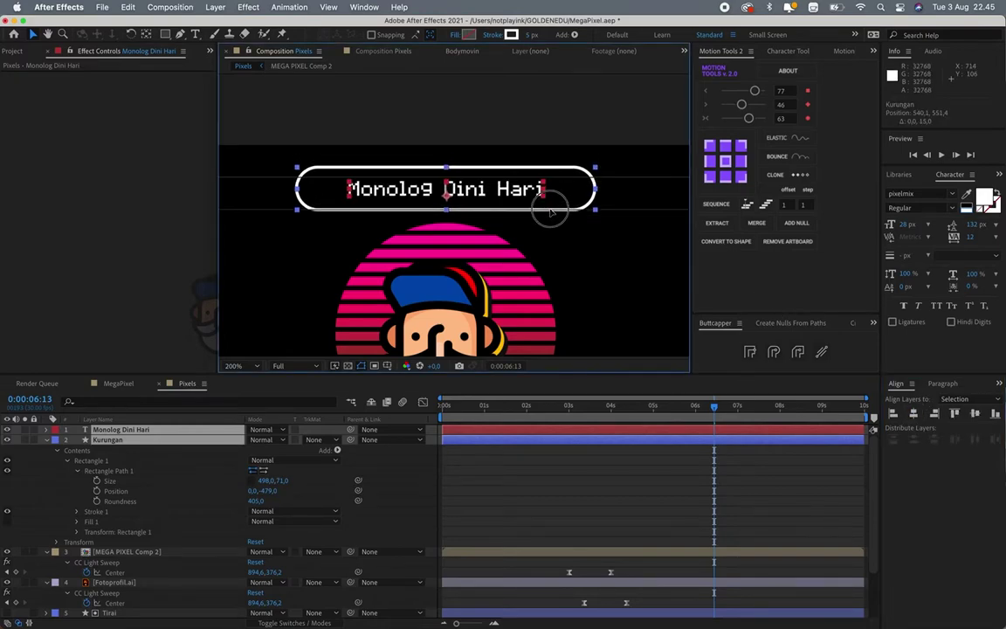
- Change the Kurungan pill's stroke colour to yellow FFC316
click(530, 168)
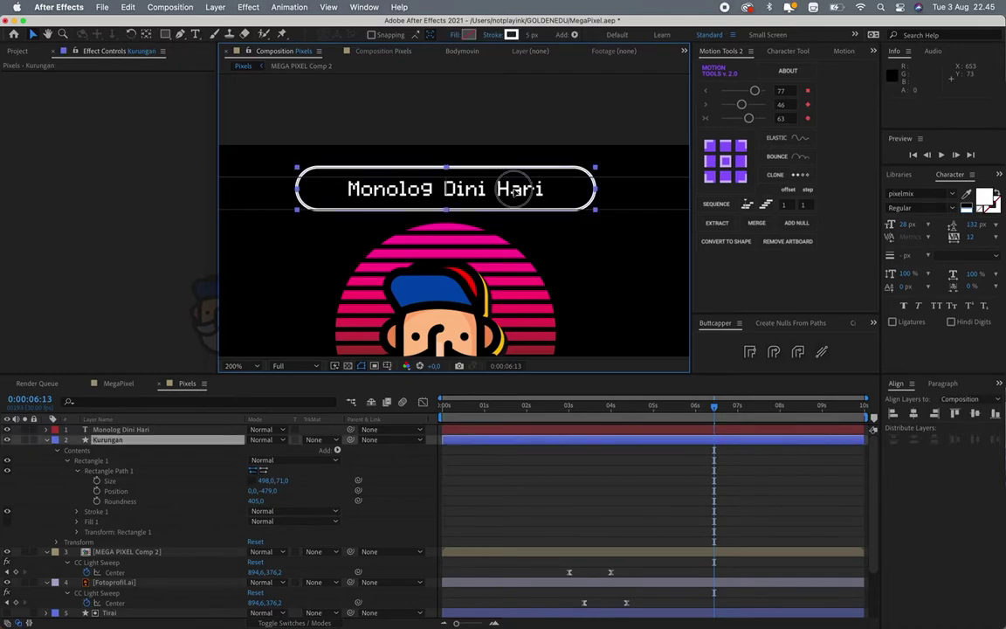
click(511, 35)
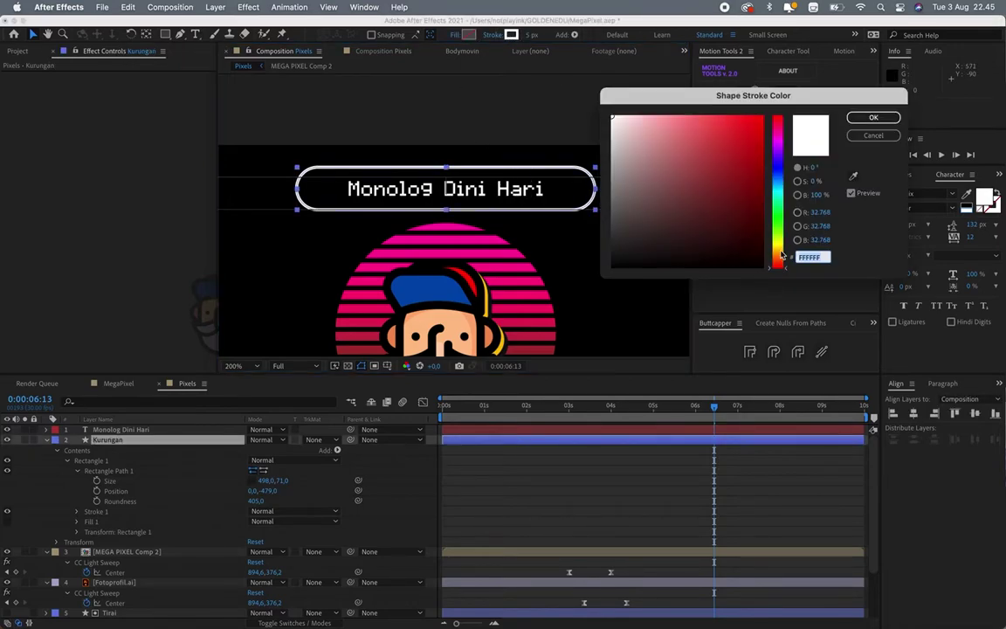
click(779, 252)
drag(703, 229, 749, 103)
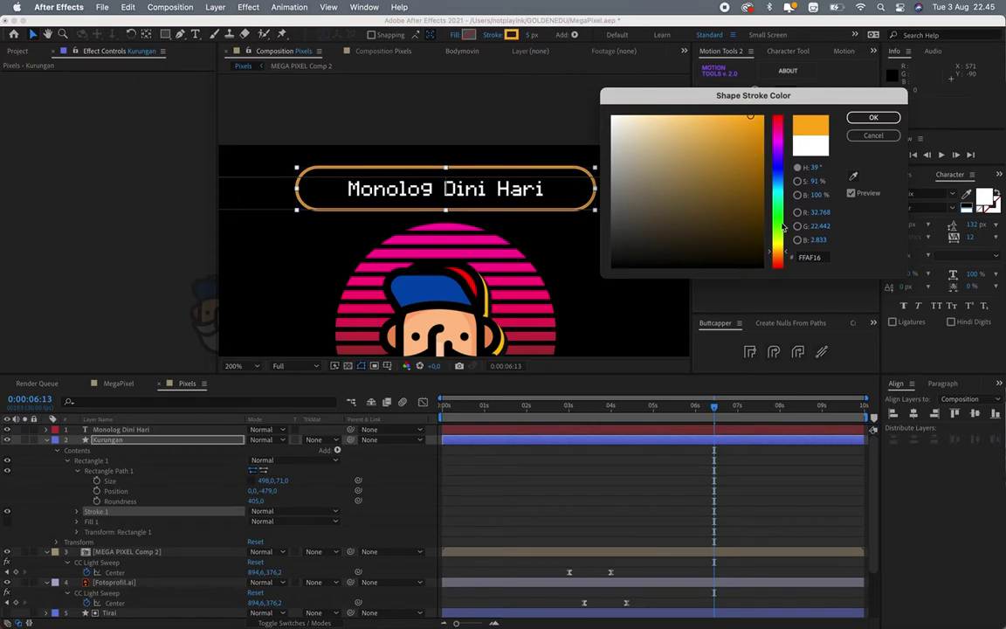
drag(779, 252, 780, 196)
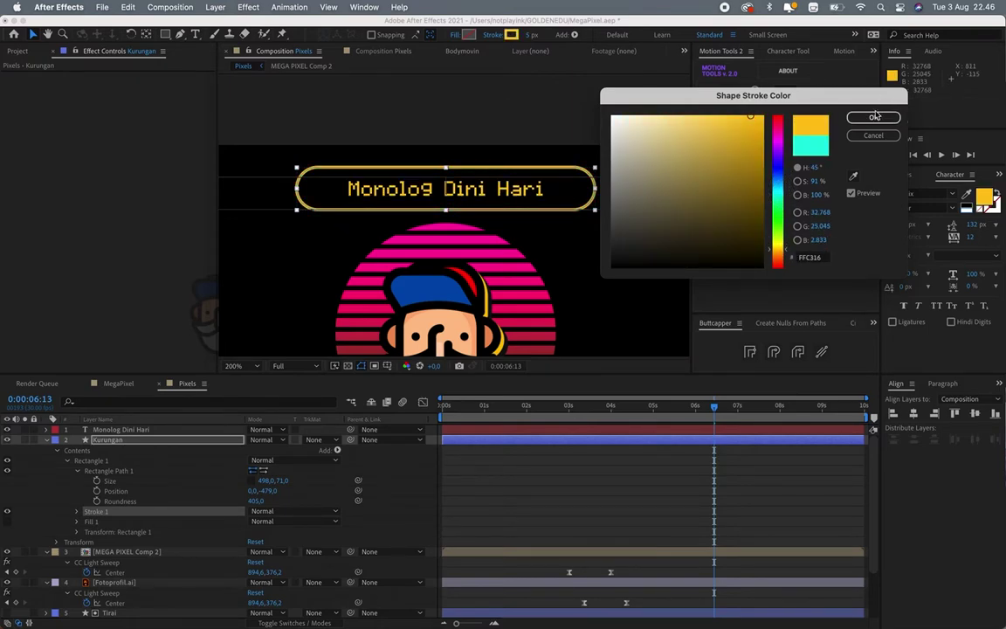
click(873, 117)
scroll(593, 105, down, 2)
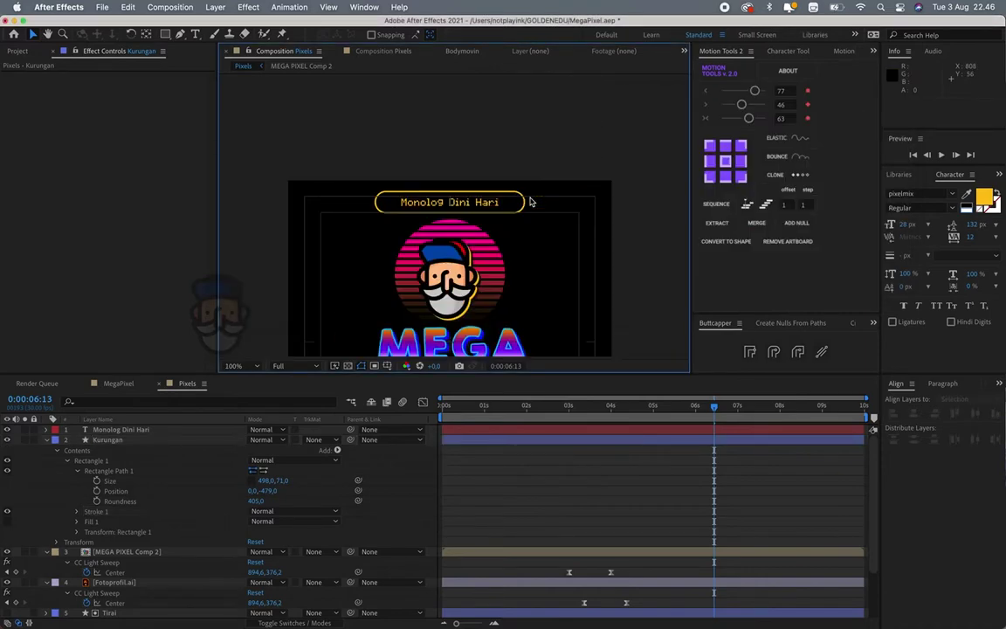
mouse_move(554, 248)
mouse_down()
mouse_move(503, 214)
mouse_move(497, 220)
mouse_up()
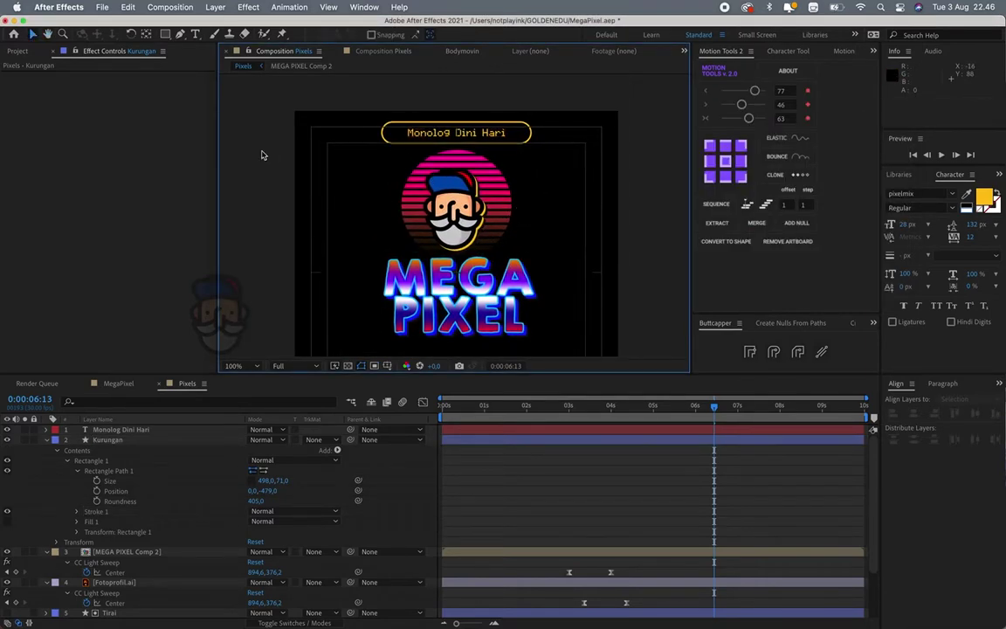
- Create a new text layer reading 'Press Start'
key(super+a)
key(ctrl+grave)
key(F2)
key(super+alt+shift+t)
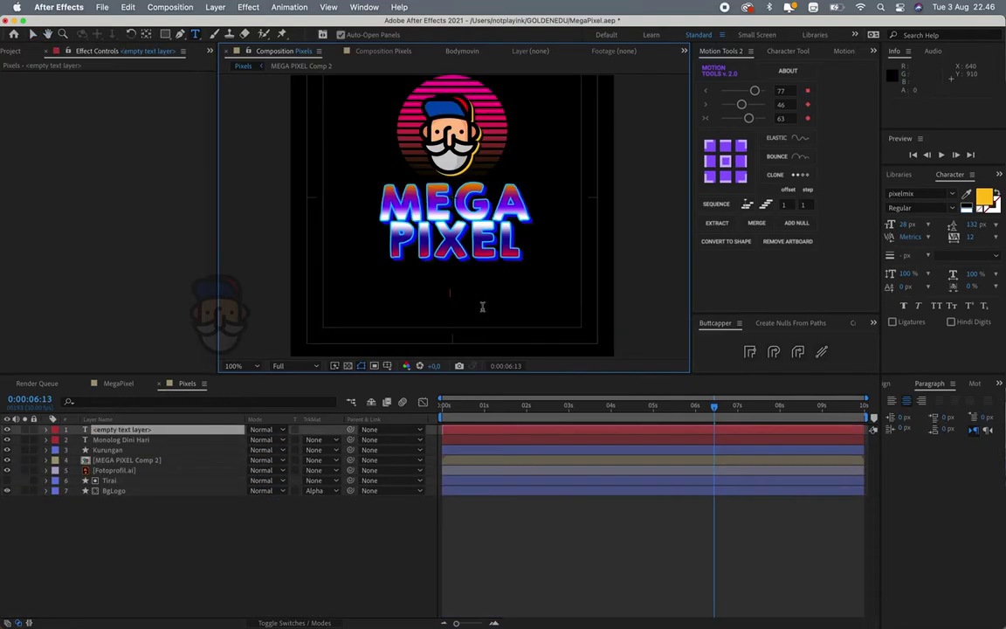
text(Stat)
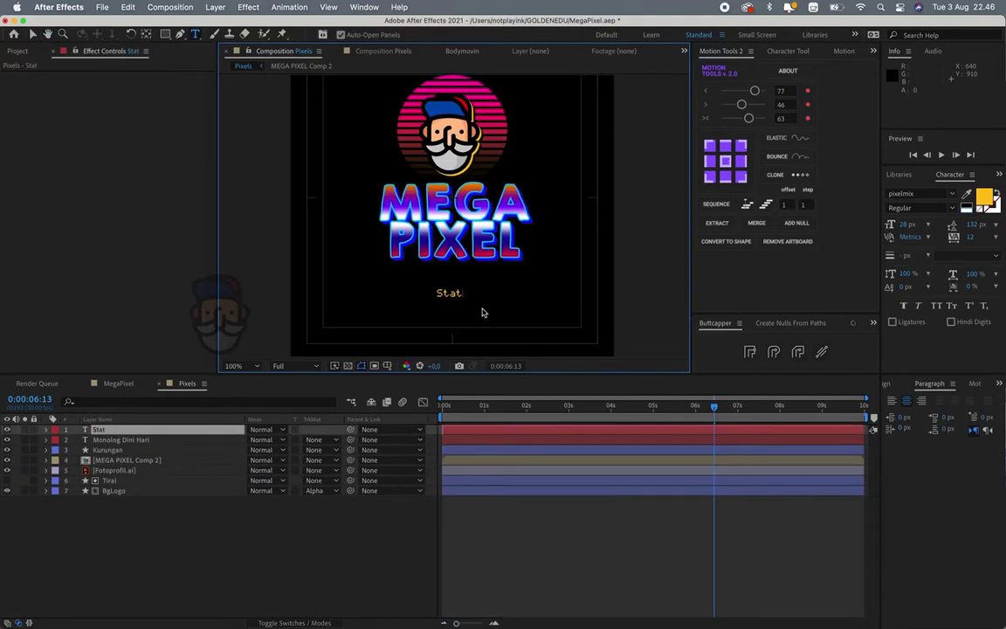
key(BackSpace)
key(BackSpace)
key(BackSpace)
key(BackSpace)
text(Press S)
text(tar)
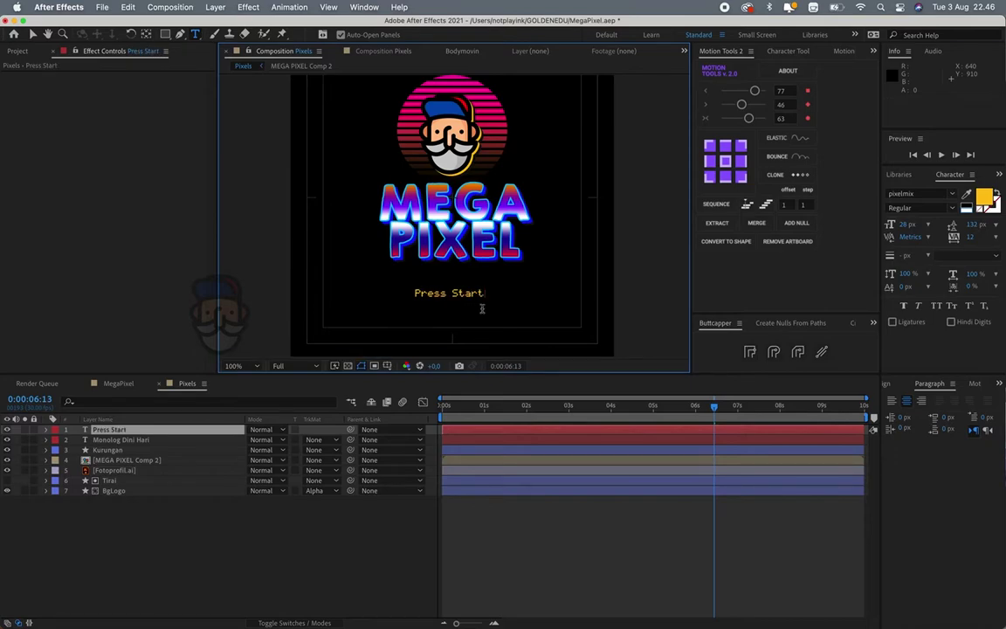
key(Escape)
- Set the caption to All Caps with tracking 20
click(935, 306)
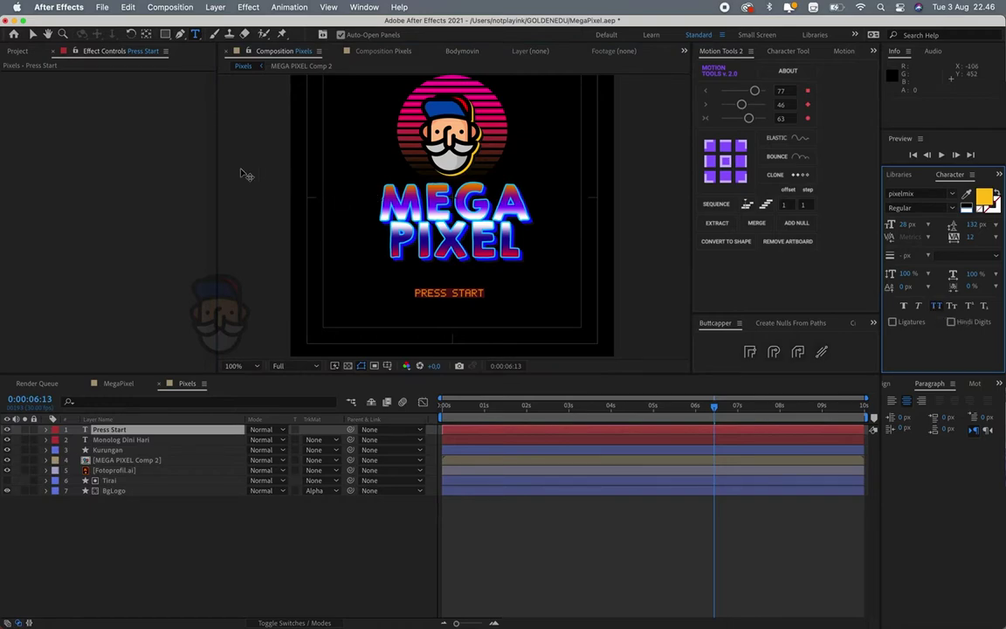
click(33, 35)
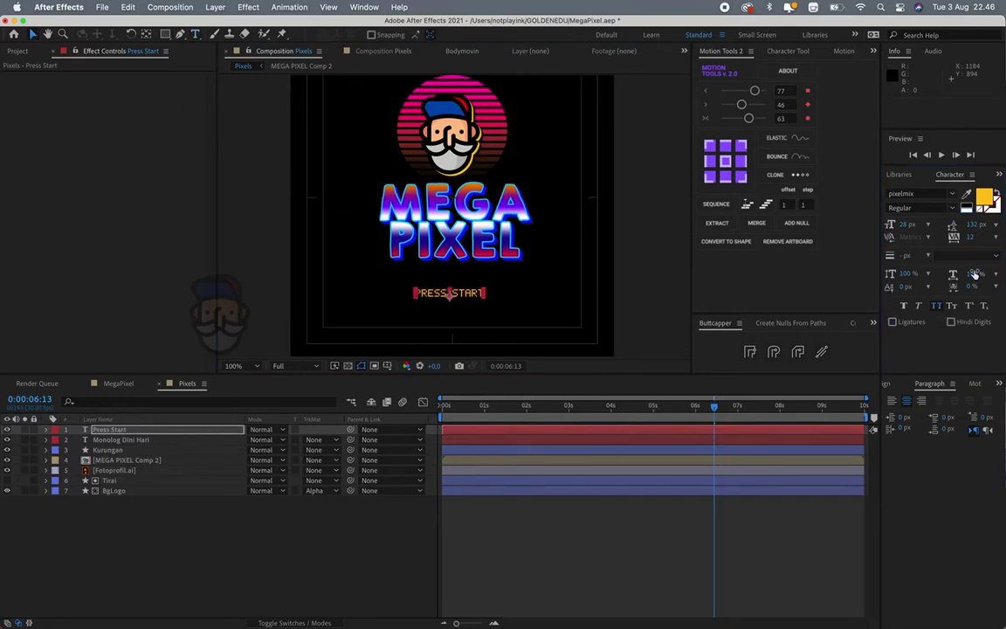
click(974, 236)
text(20)
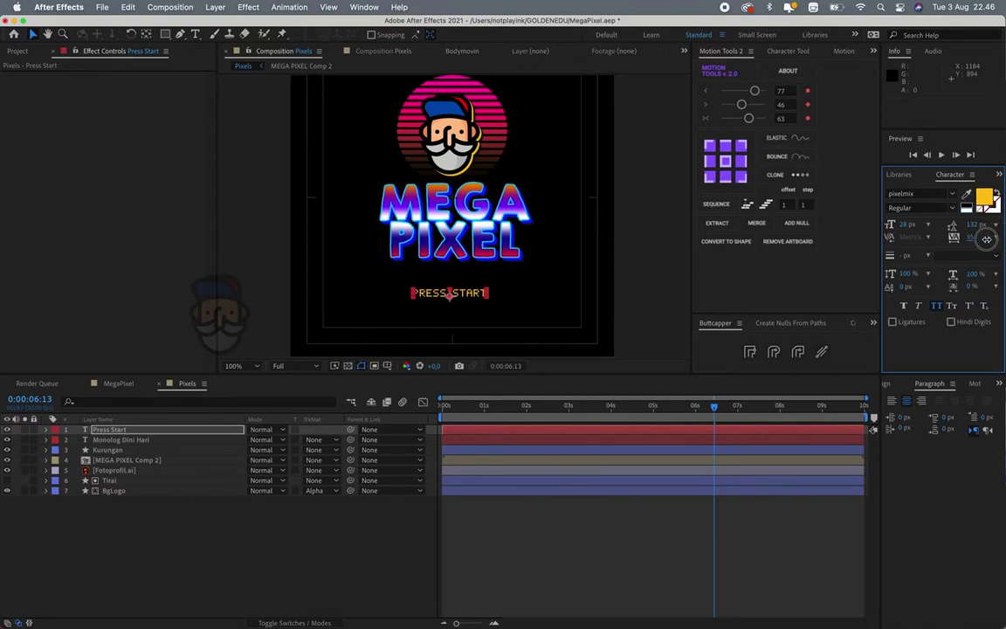
key(Return)
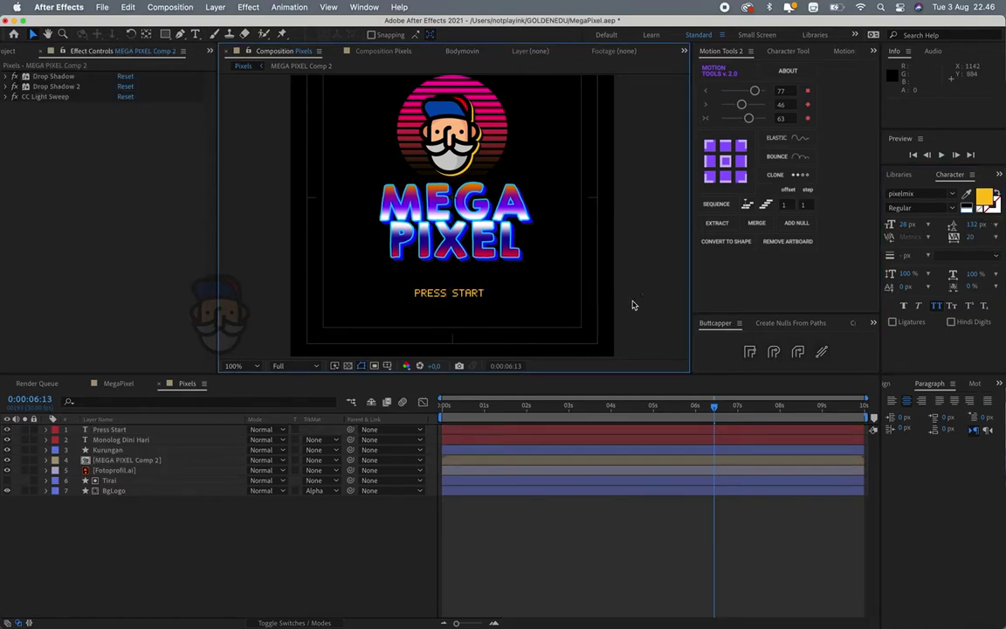
click(449, 294)
- Set the PRESS START font size to 30 px
click(908, 225)
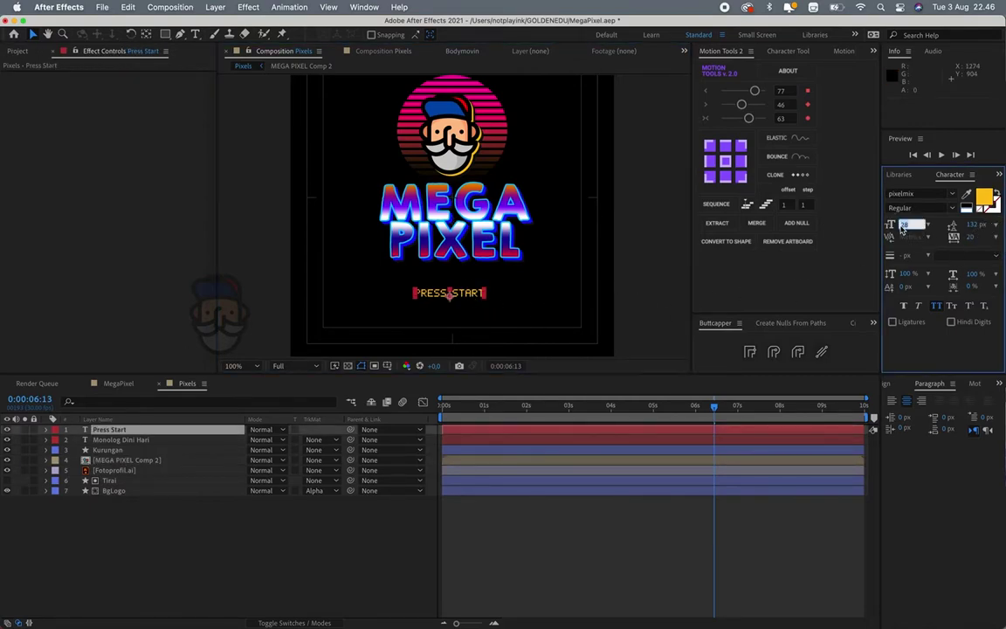
text(35)
key(Return)
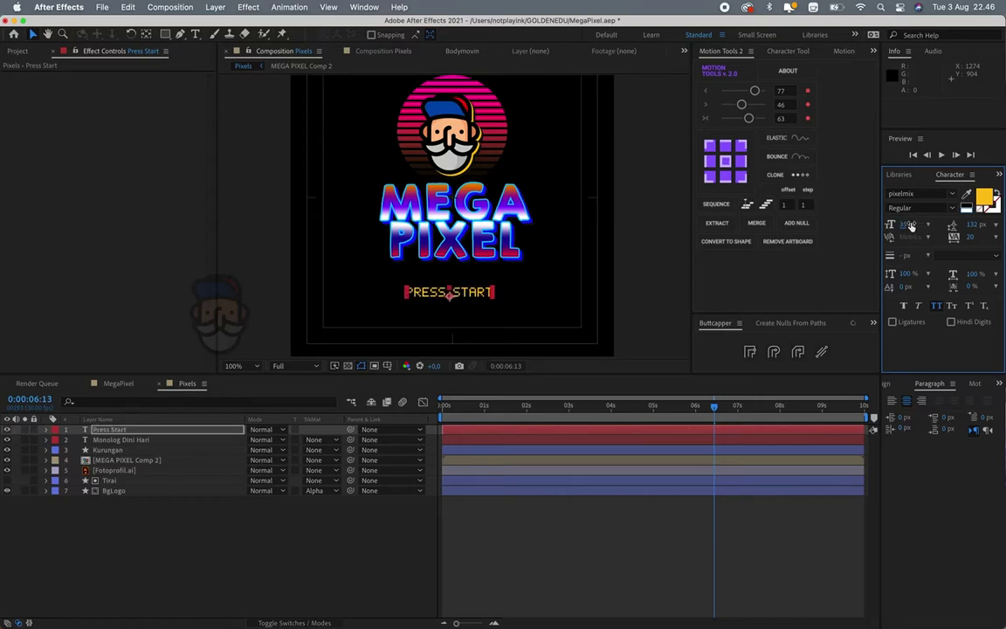
text(32)
key(Return)
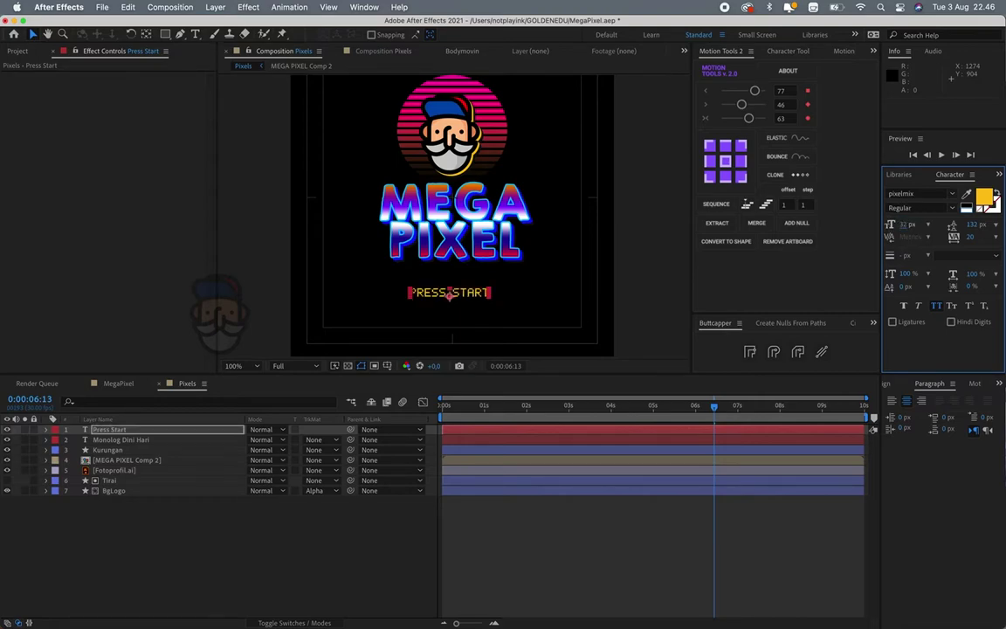
text(30)
key(Return)
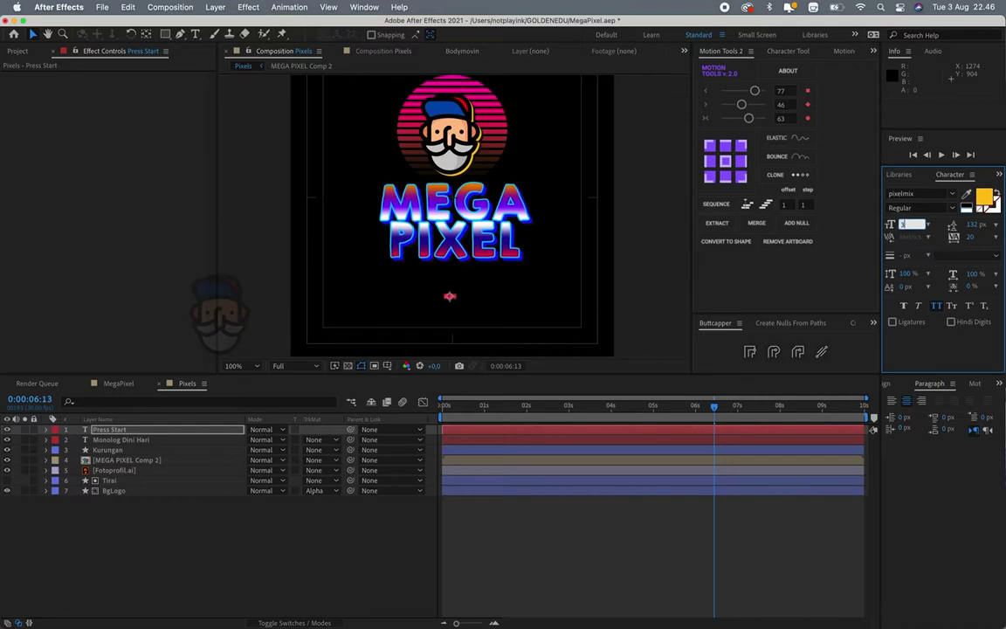
click(526, 177)
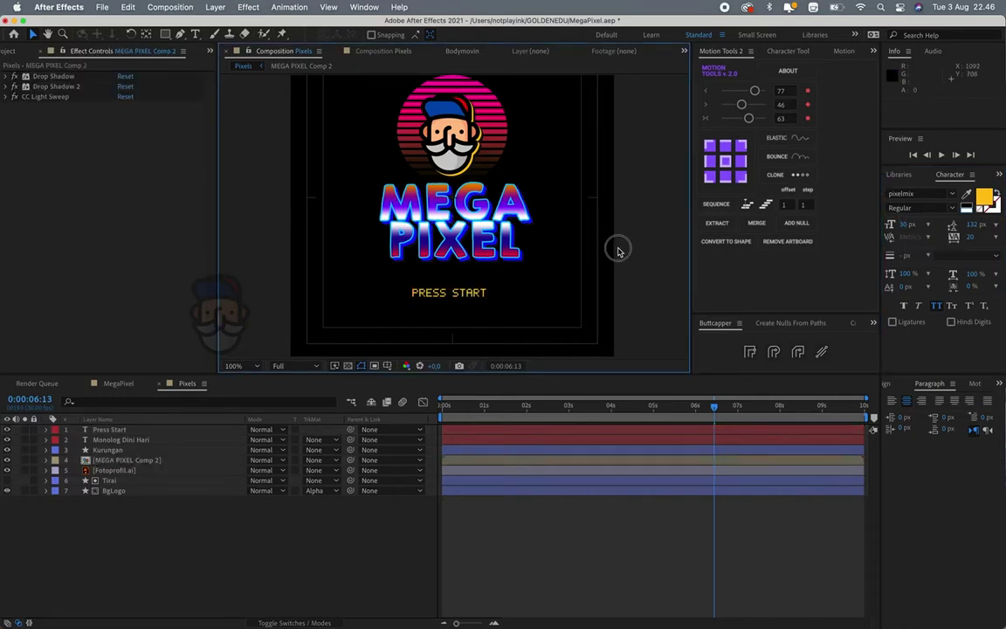
drag(617, 243, 630, 232)
- At 50% zoom, select all layers and move them down together
key(v)
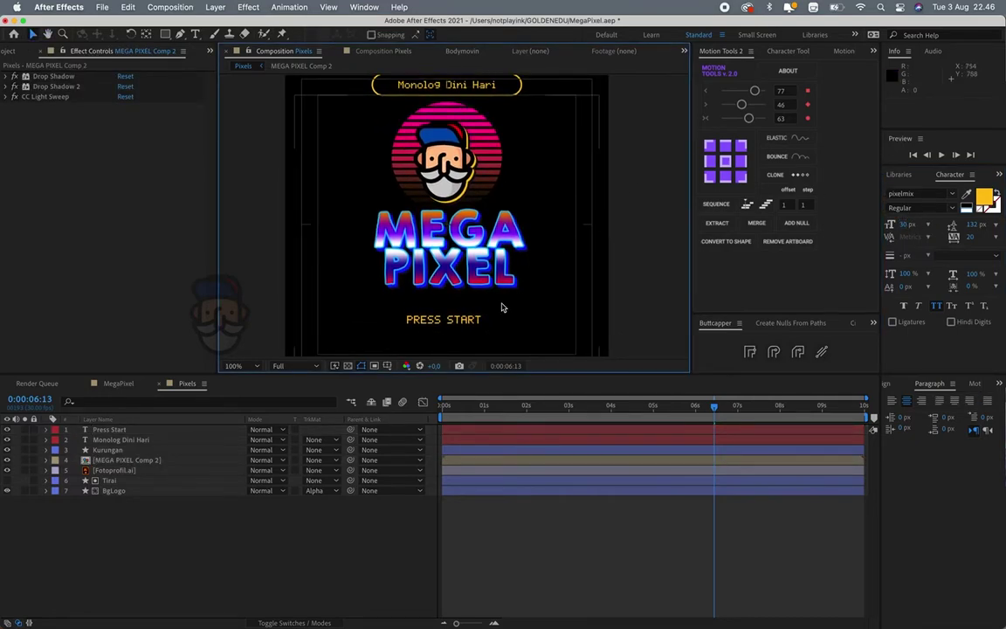
click(445, 319)
click(889, 387)
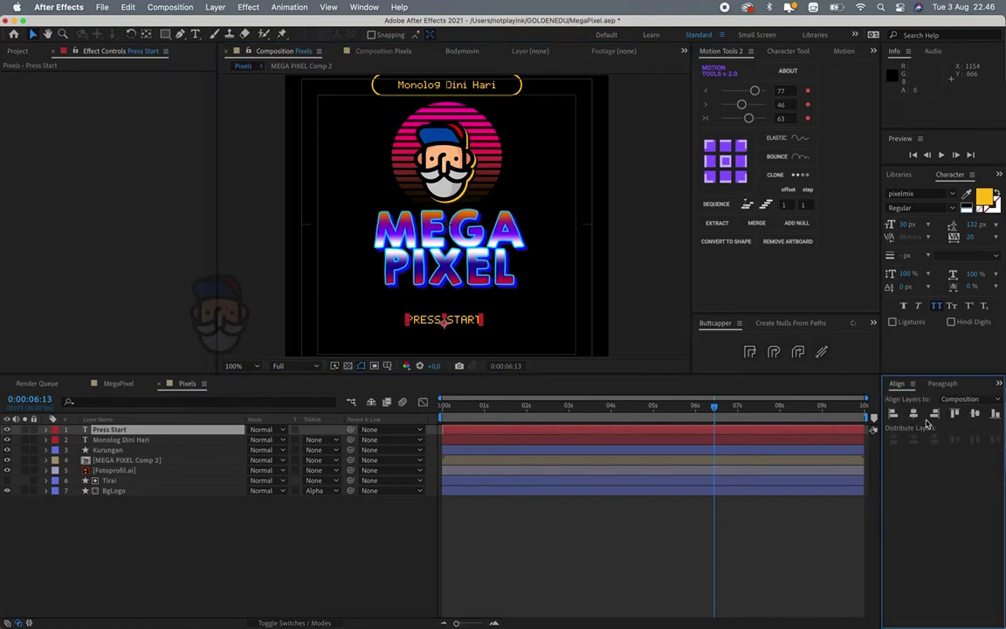
click(614, 284)
key(comma)
key(comma)
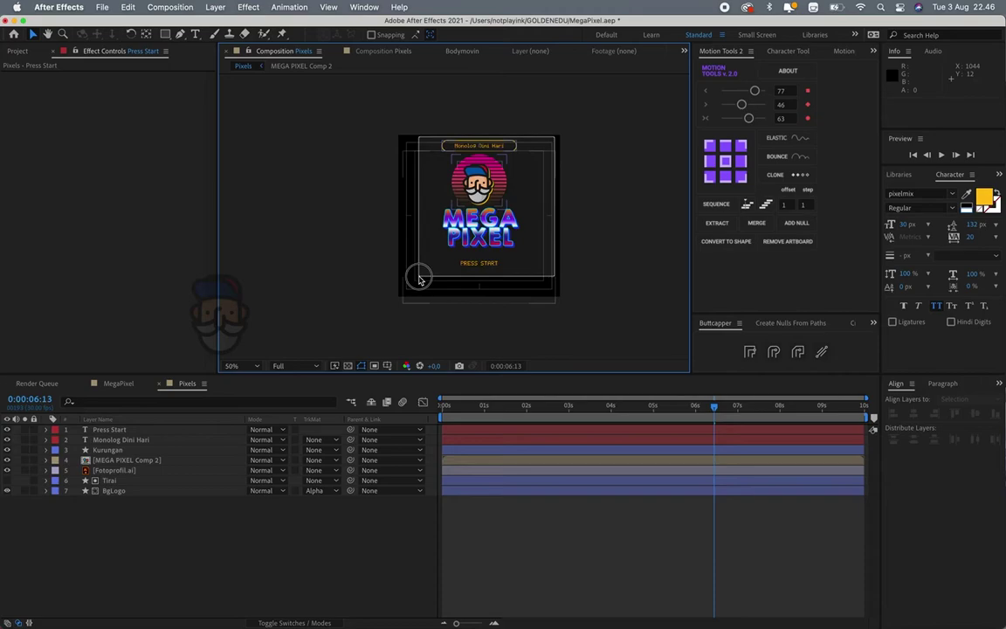
key(super+a)
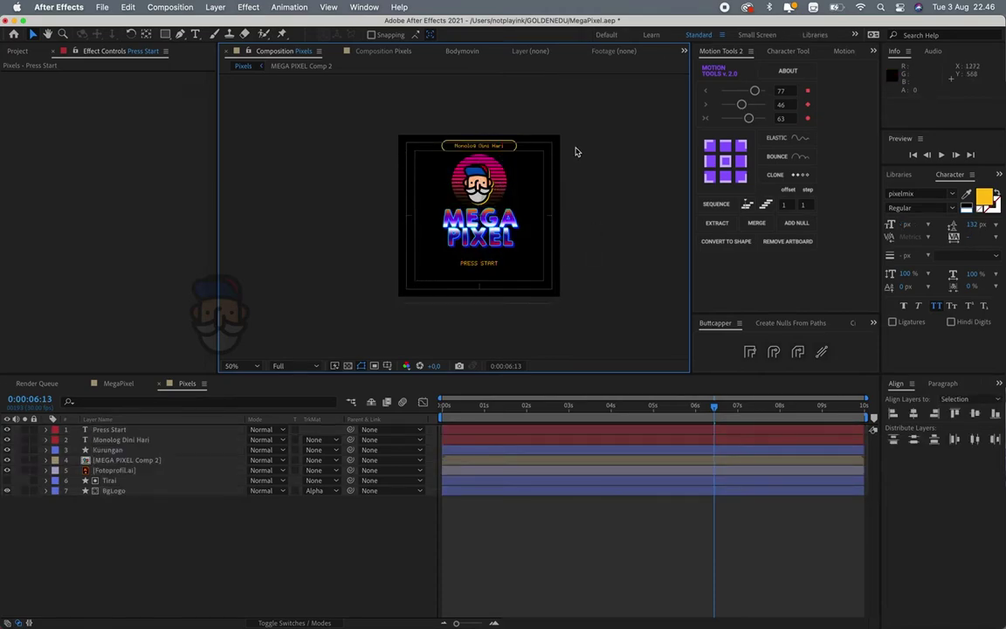
drag(478, 189, 478, 202)
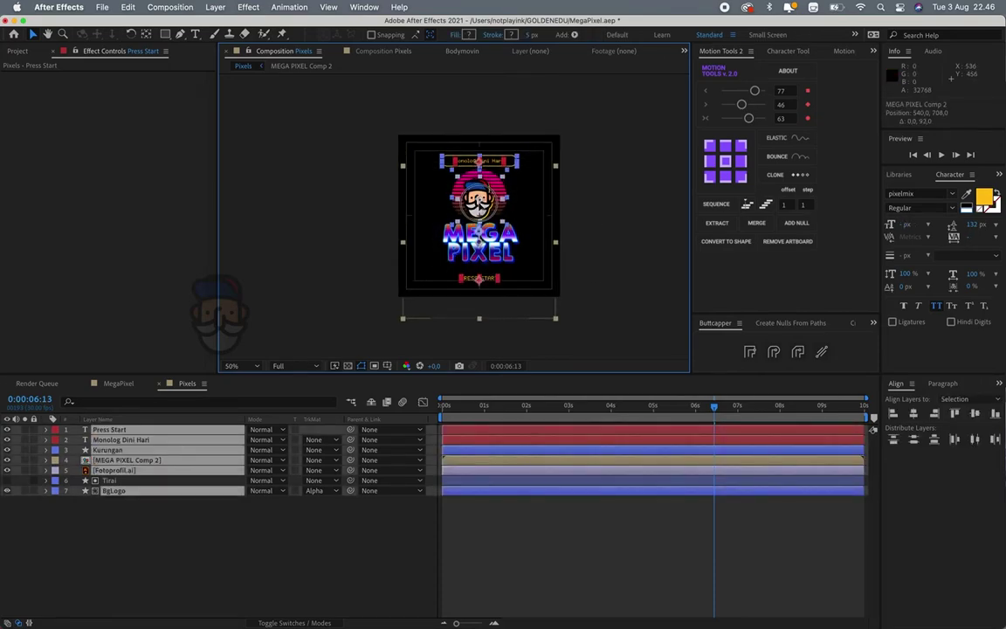
click(597, 207)
- Preview the animation from the start, then return to 100% and select PRESS START
scroll(533, 218, up, 2)
scroll(488, 259, down, 2)
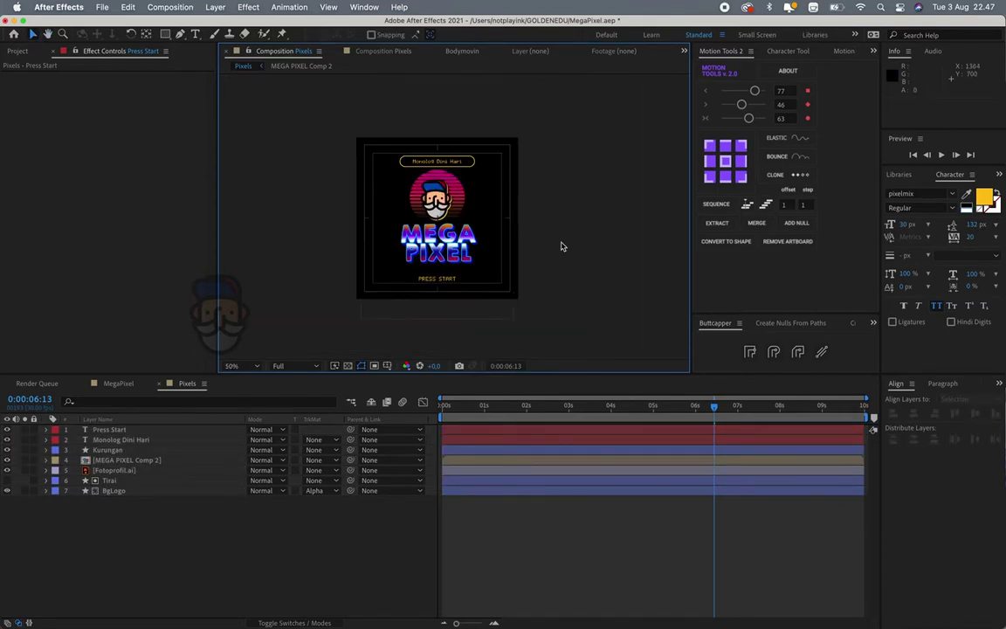
drag(499, 240, 516, 237)
scroll(512, 247, up, 2)
scroll(512, 245, down, 2)
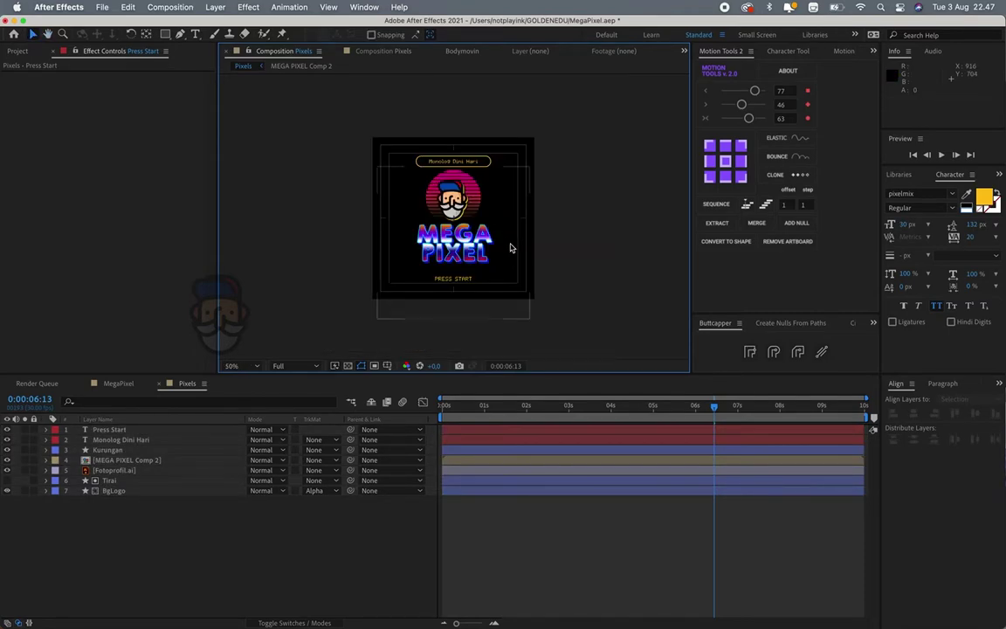
key(Home)
key(space)
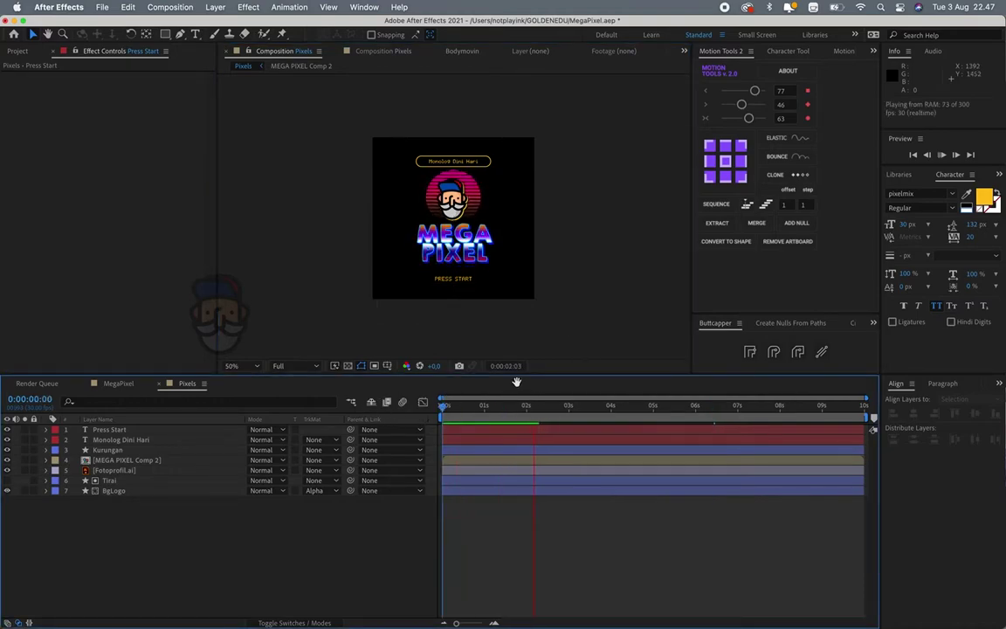
key(period)
scroll(454, 304, down, 2)
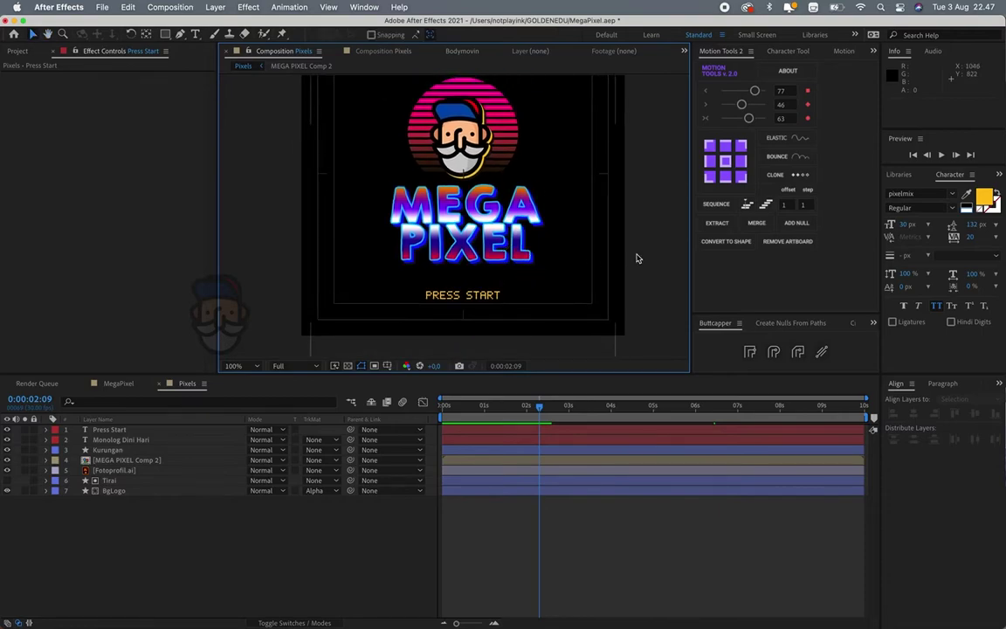
click(489, 295)
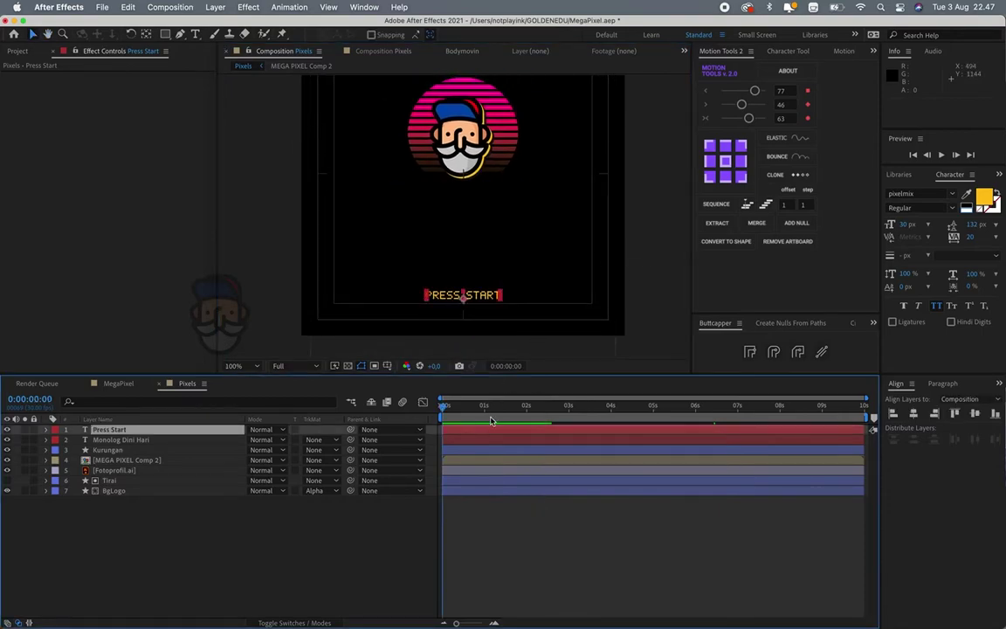
- Show PRESS START's Opacity and set a 100% keyframe at frame 0
click(209, 433)
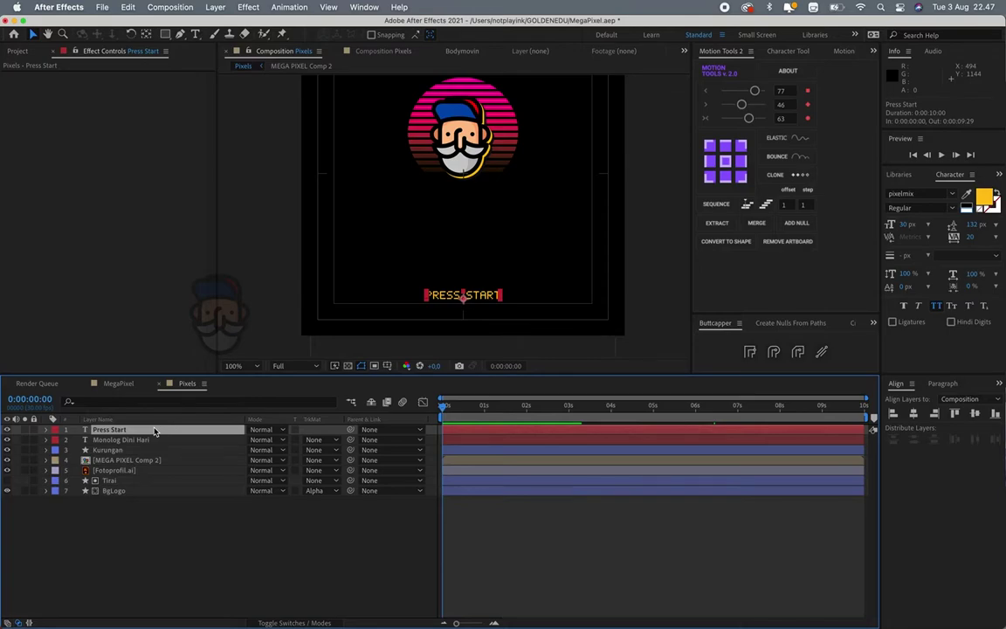
key(p)
key(t)
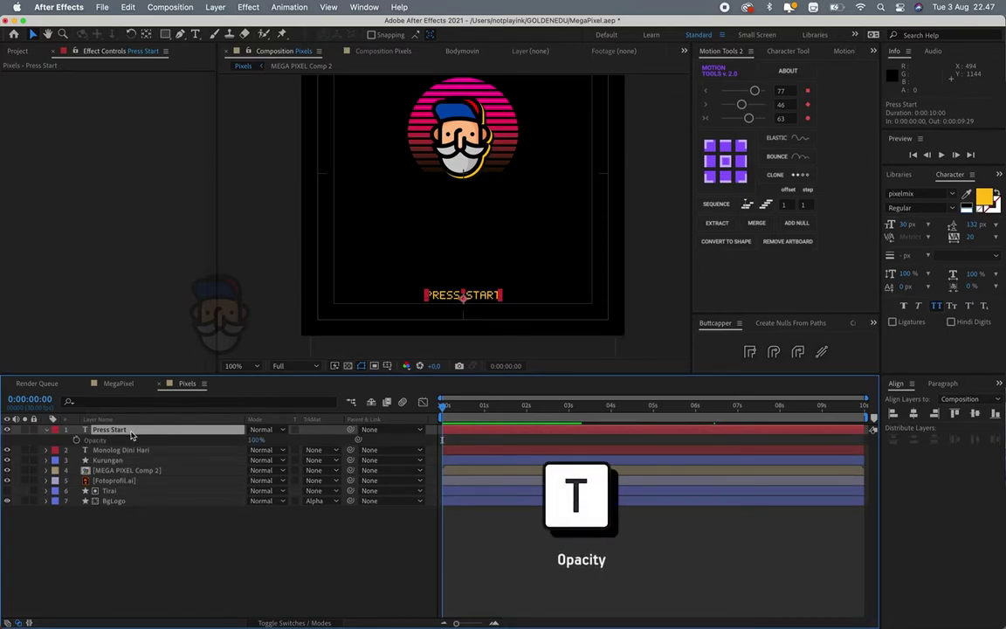
click(76, 440)
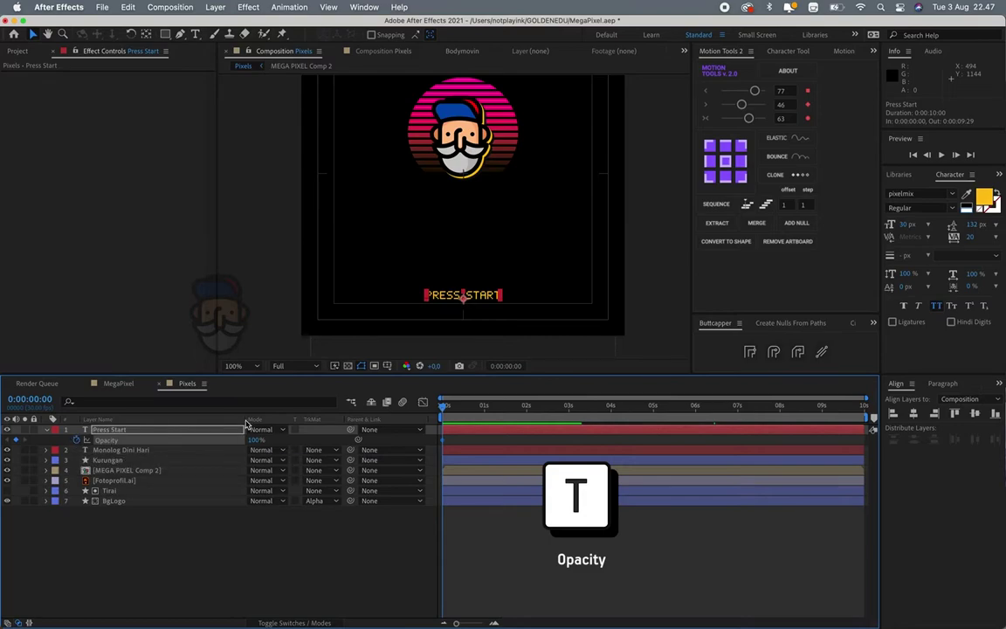
scroll(490, 449, up, 5)
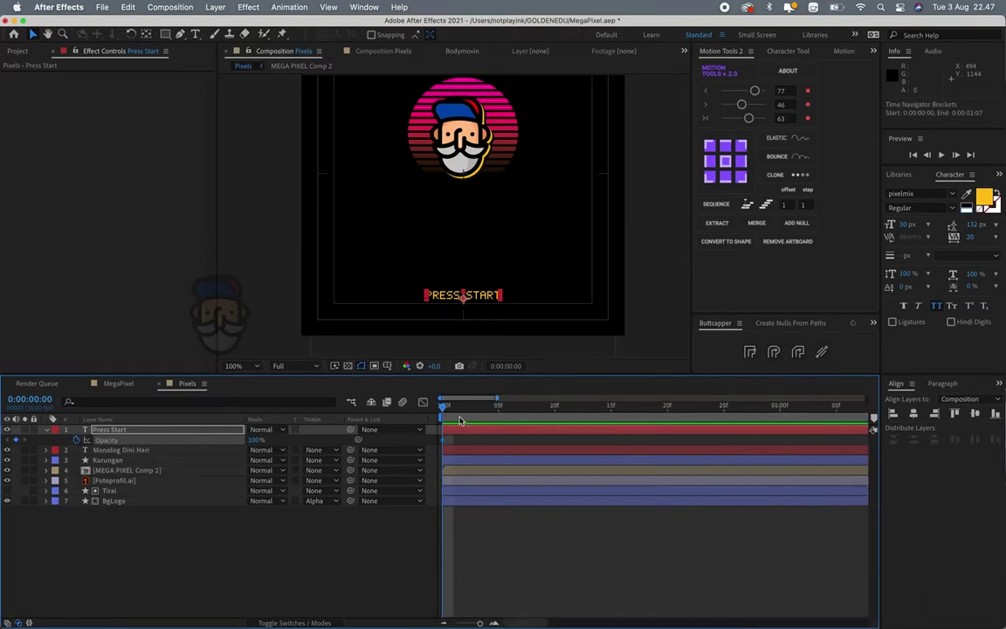
key(m)
- Key 0% opacity at frame 5, paste 100% at frame 10, and make the keyframes hold
click(498, 406)
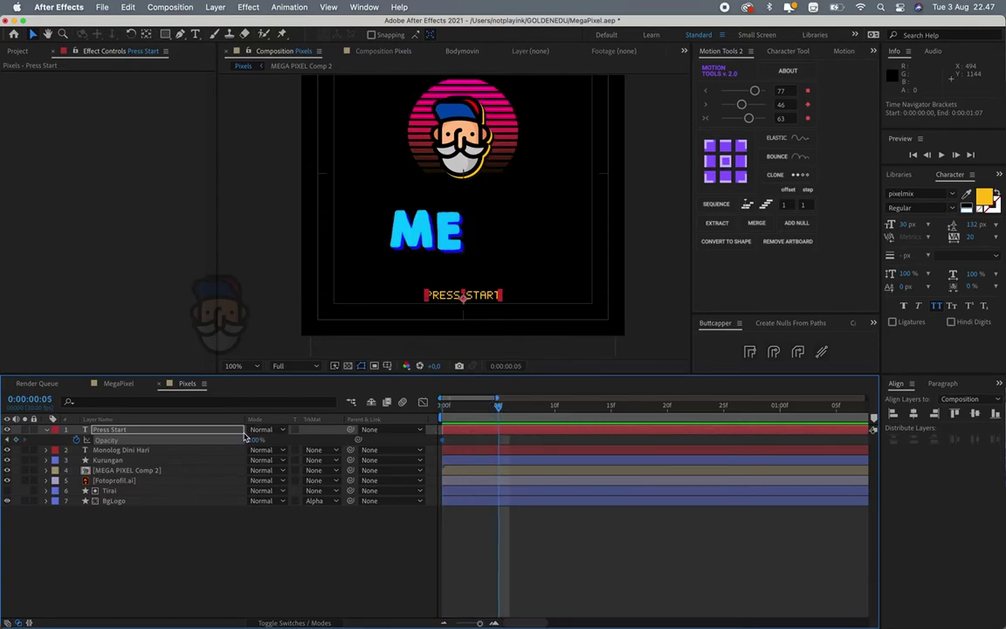
drag(256, 439, 130, 440)
click(554, 405)
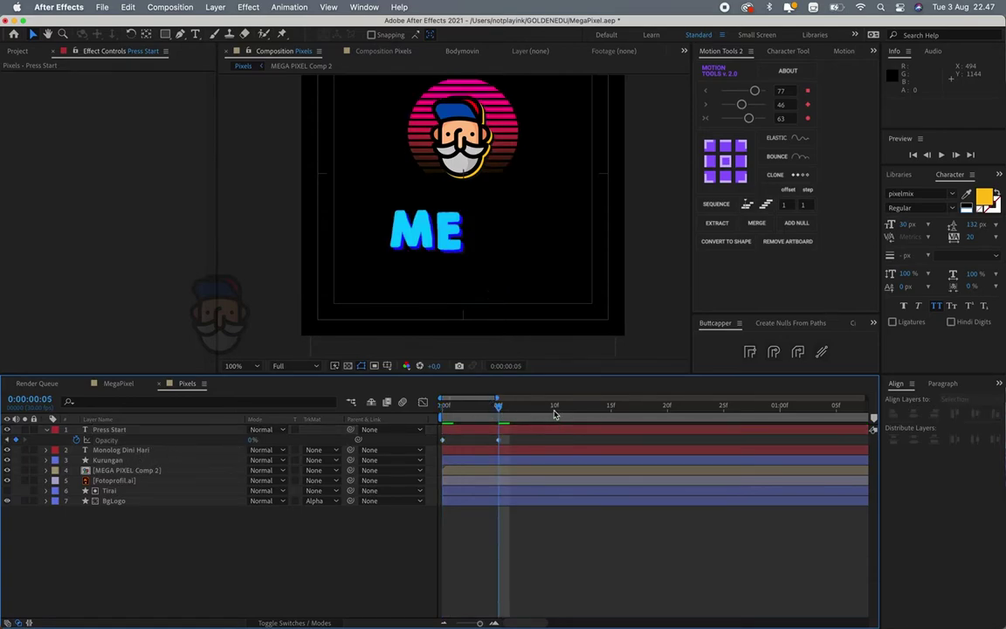
click(442, 439)
key(ctrl+c)
key(ctrl+v)
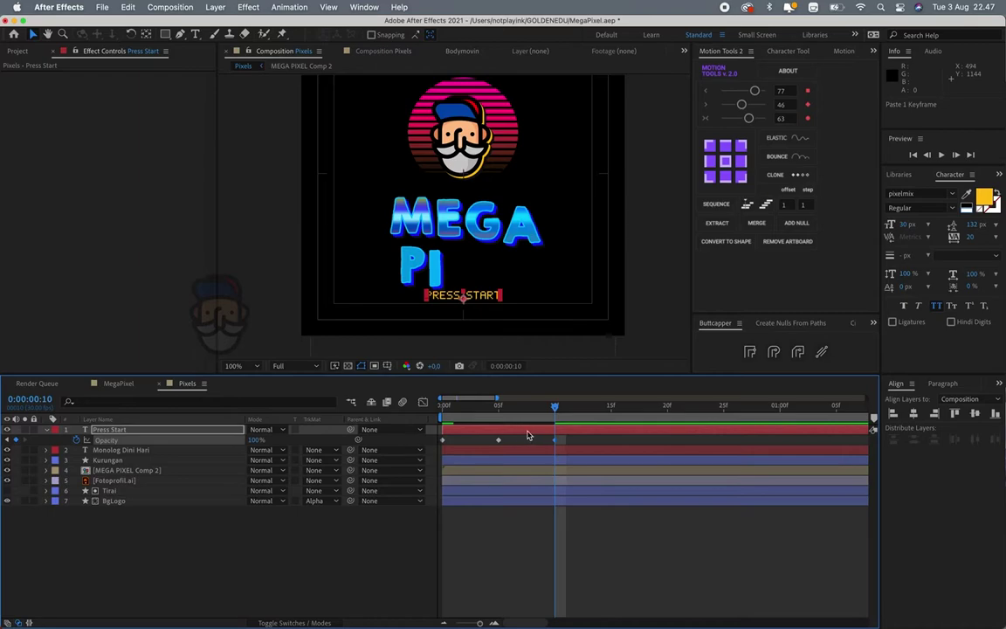
right_click(443, 439)
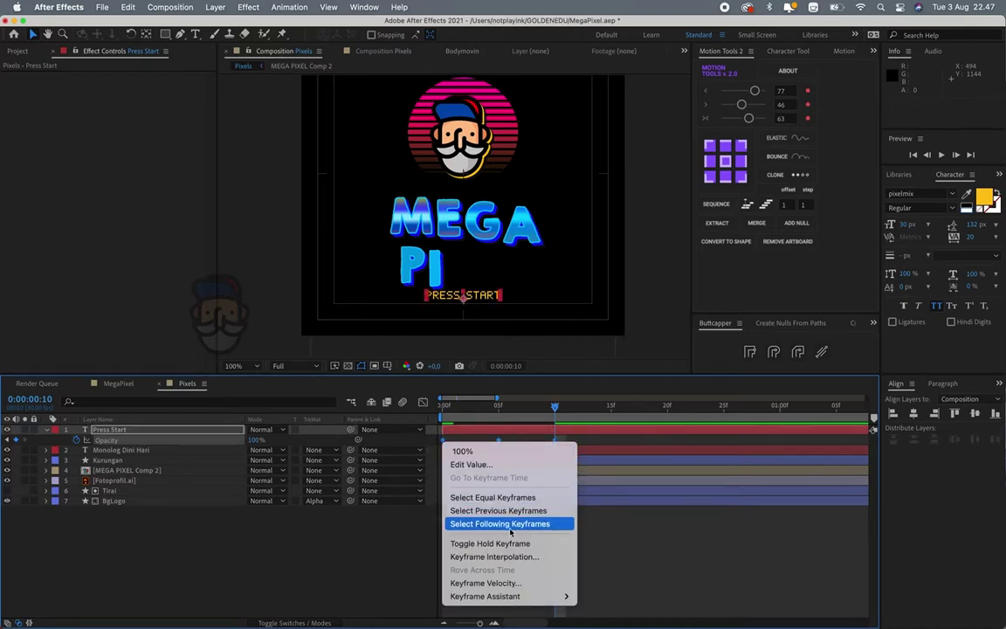
click(512, 545)
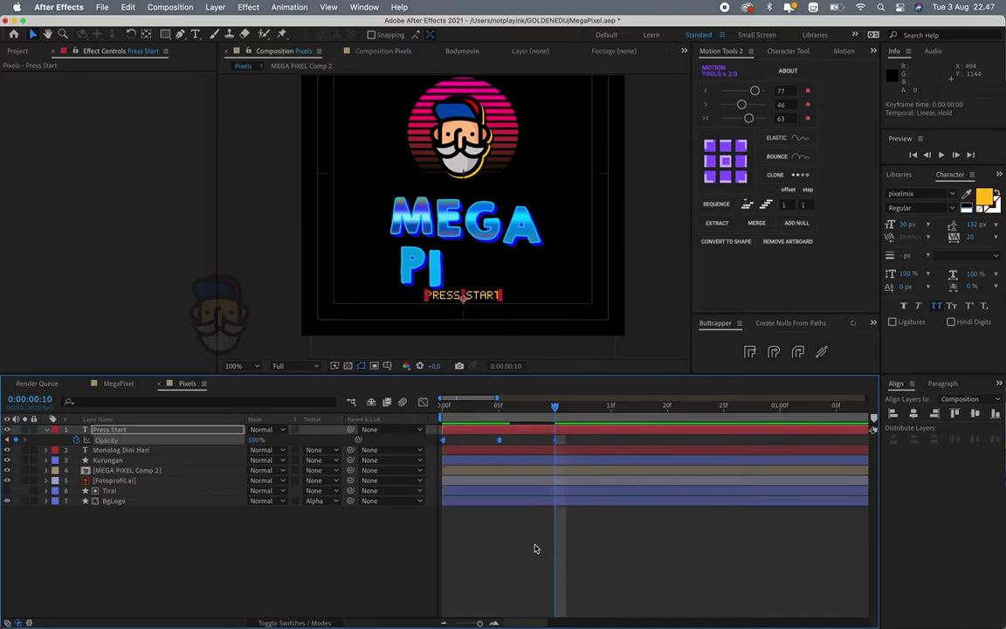
- Add a loopOut() expression to PRESS START's Opacity and preview the repeating blink
alt+click(77, 440)
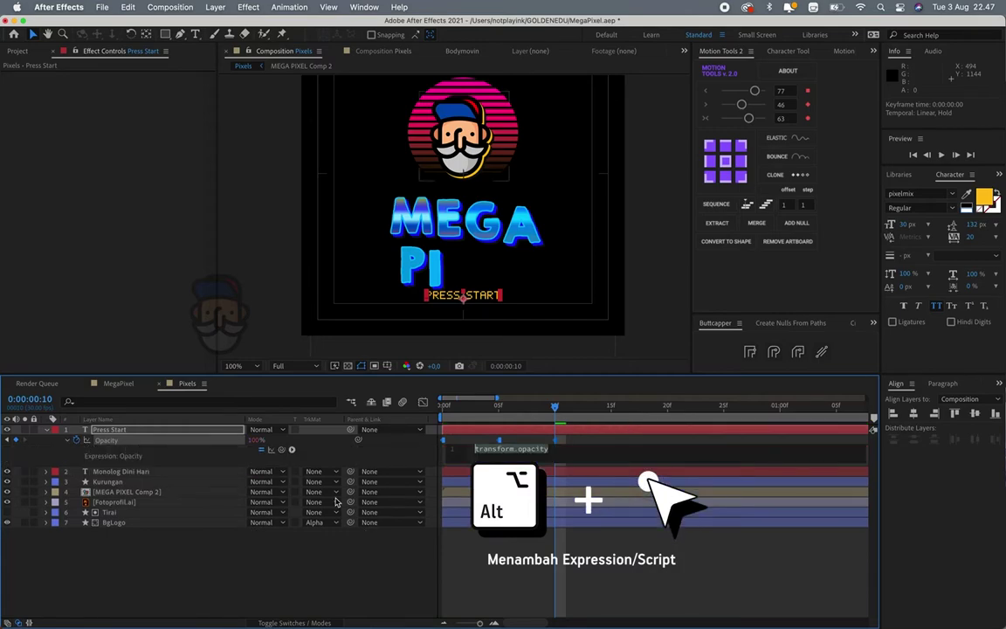
text(loop)
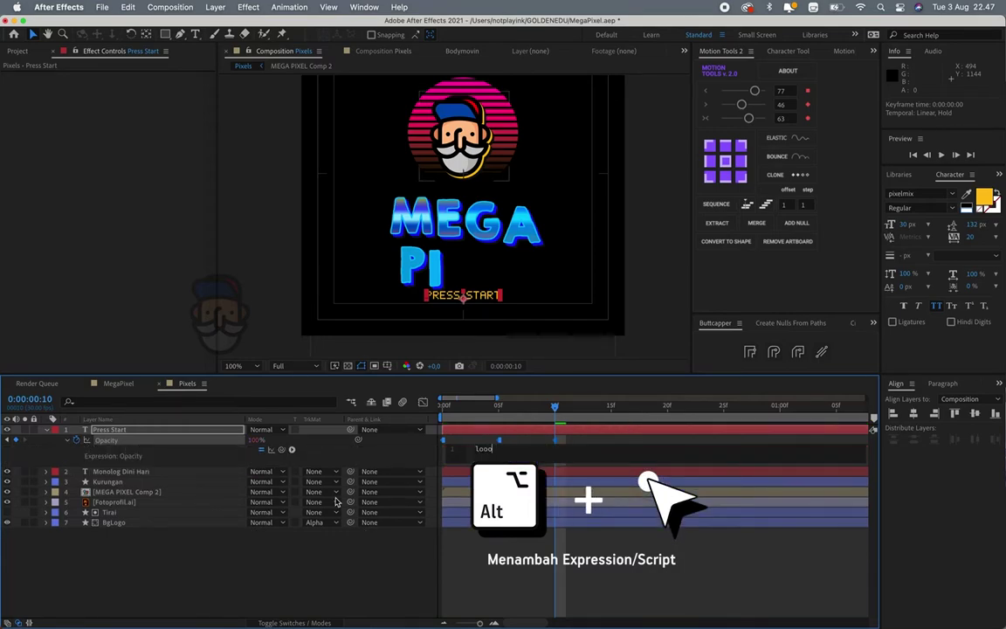
key(Down)
key(Down)
key(Down)
key(Return)
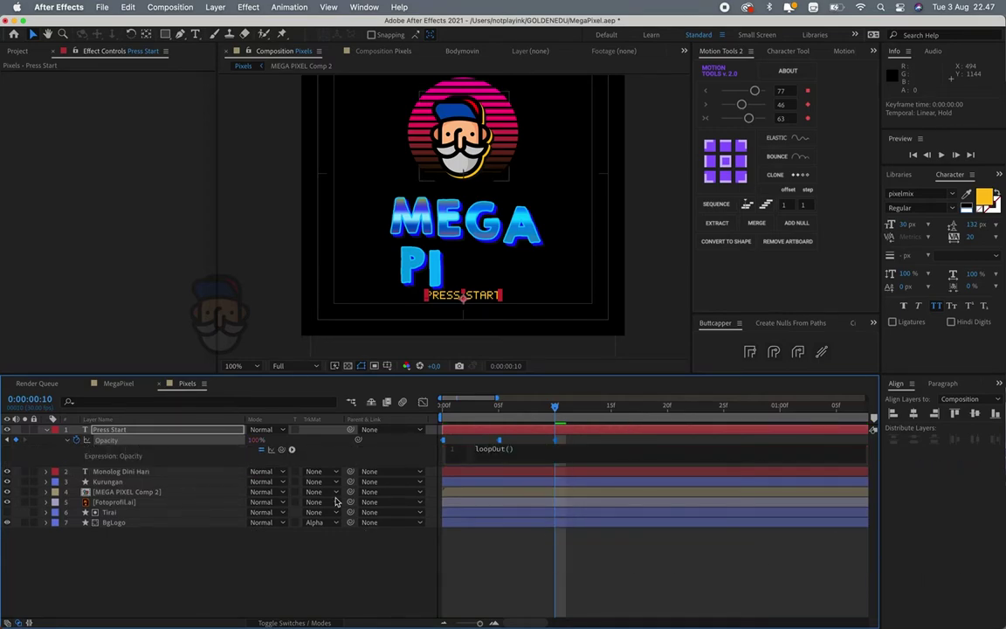
click(541, 606)
key(space)
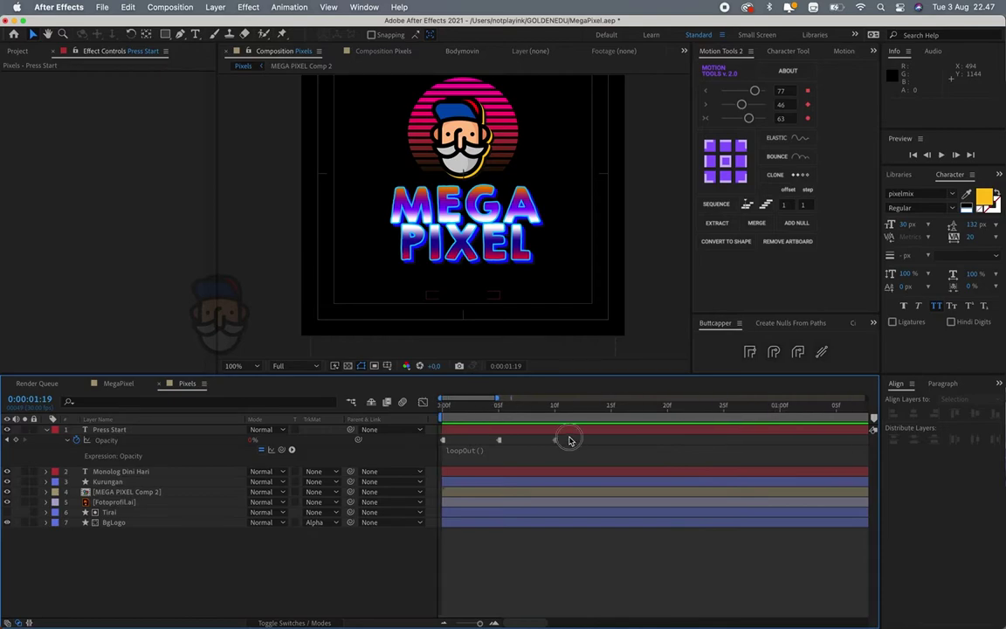
- Spread the Opacity keyframes out to 10f and 20f and preview the slower blink across the timeline
drag(572, 431, 439, 443)
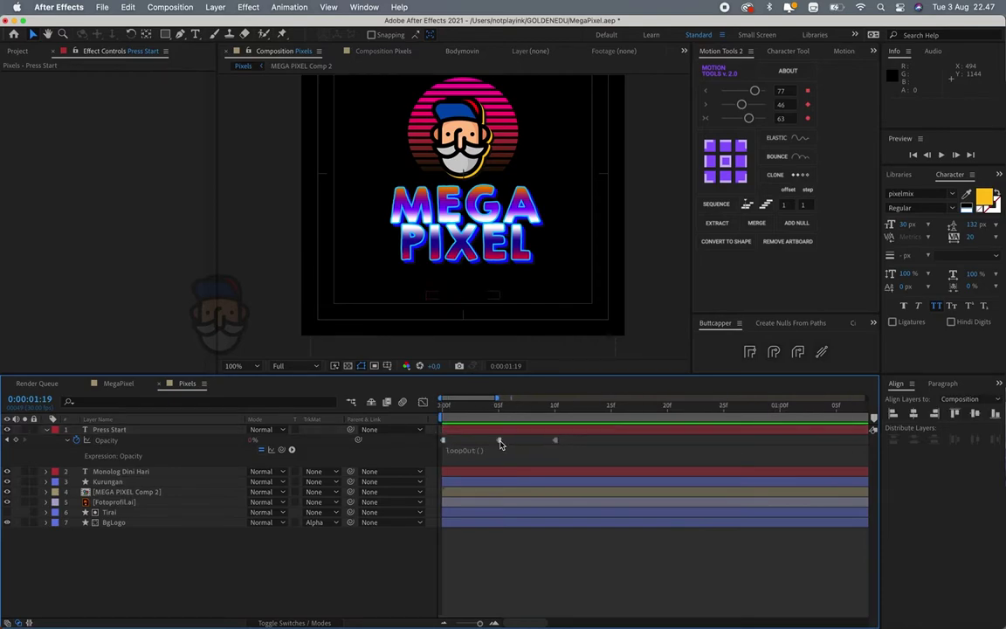
drag(555, 439, 667, 439)
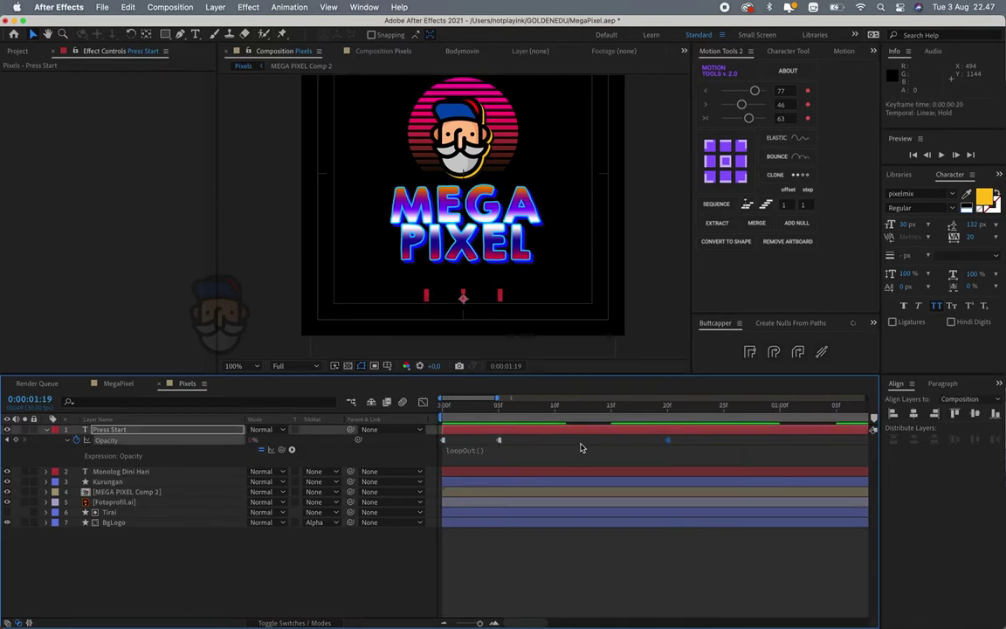
drag(499, 443, 555, 440)
scroll(590, 283, down, 2)
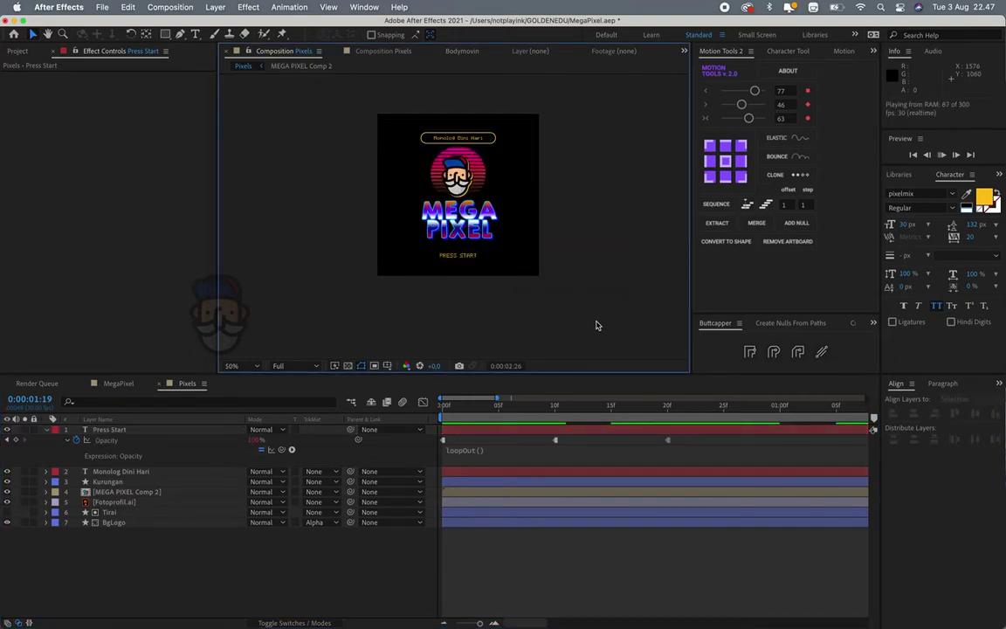
key(;)
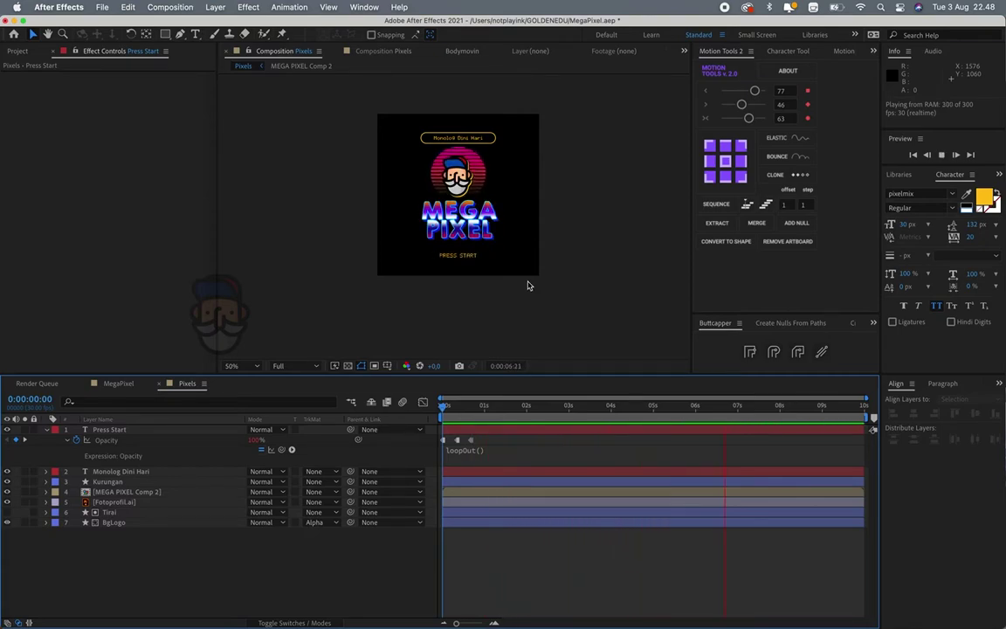
key(space)
key(space)
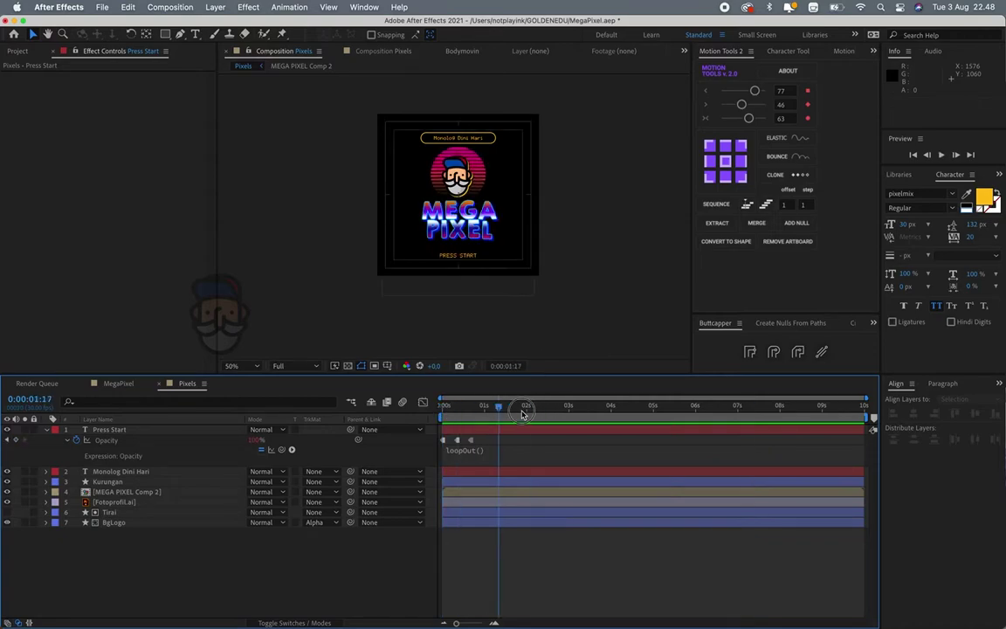
key(space)
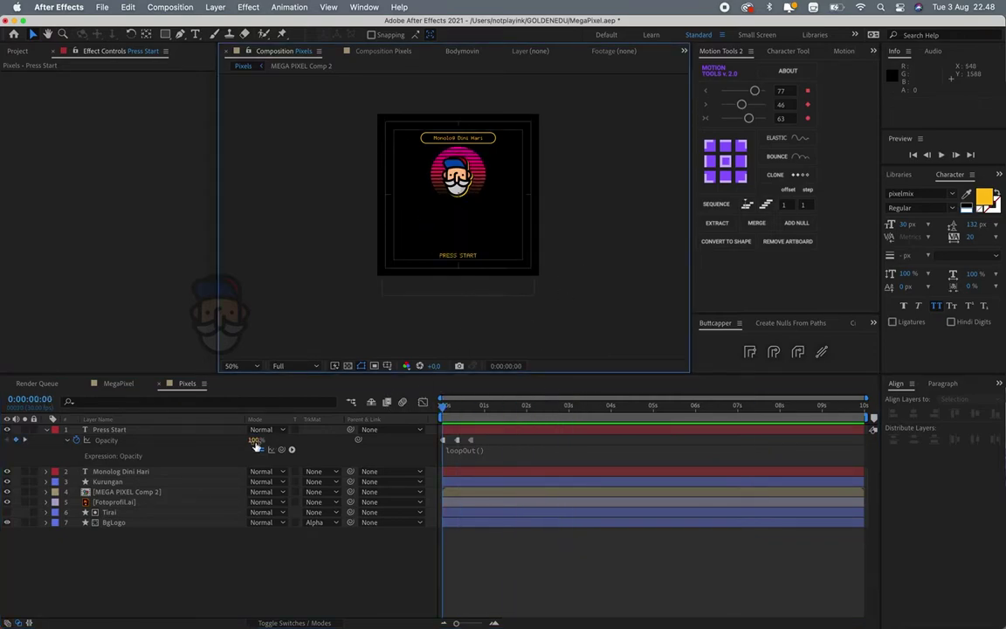
- Collapse all layer properties, deselect the layers, and set the current time to 0:00:02:02
key(super+a)
key(u)
click(180, 535)
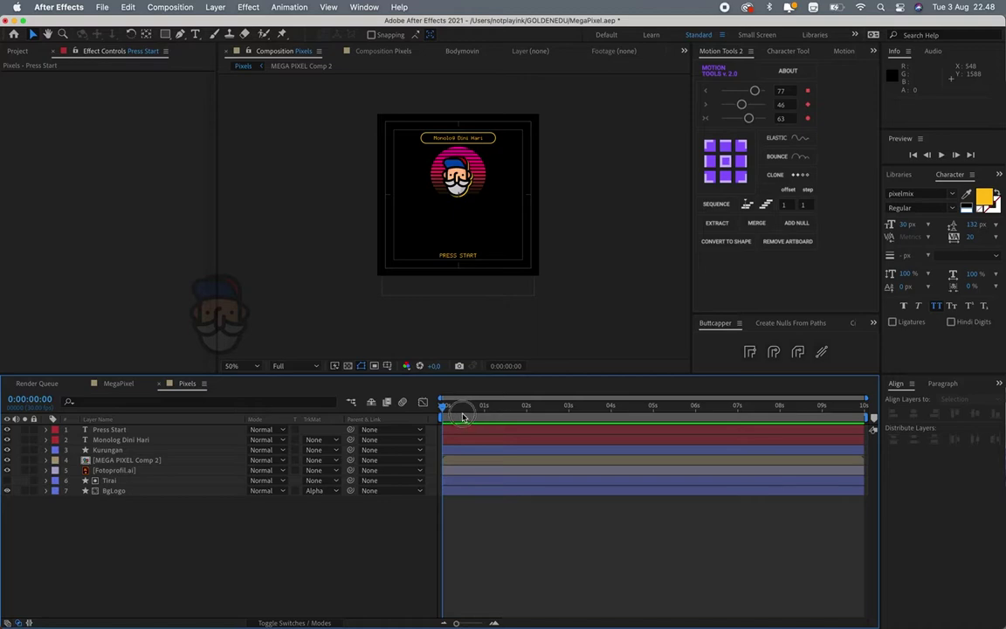
drag(464, 416, 528, 405)
click(591, 237)
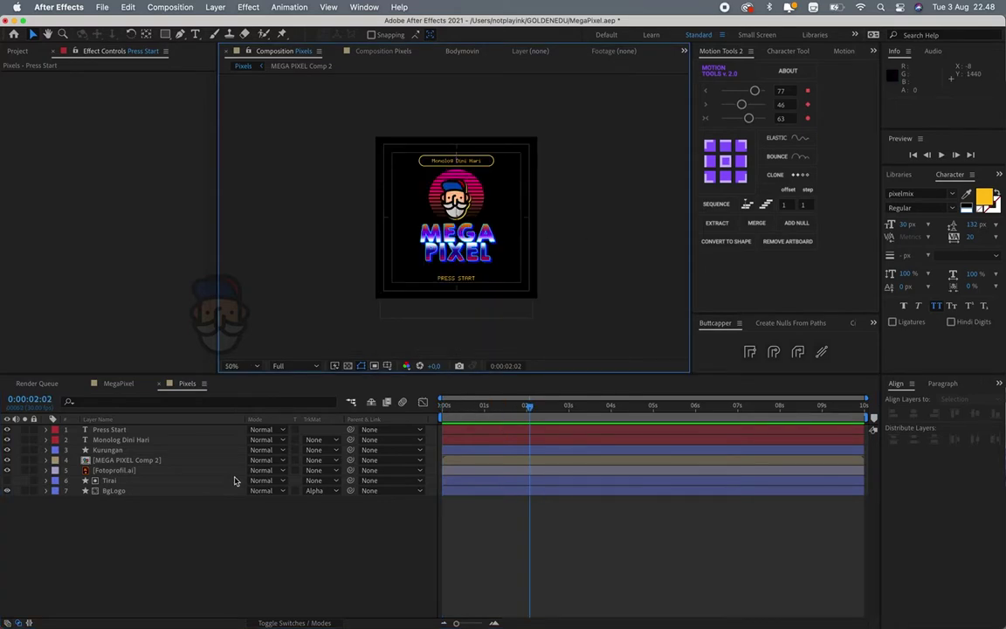
- Create a new adjustment layer on top and name it Pixels
right_click(132, 465)
mouse_move(175, 470)
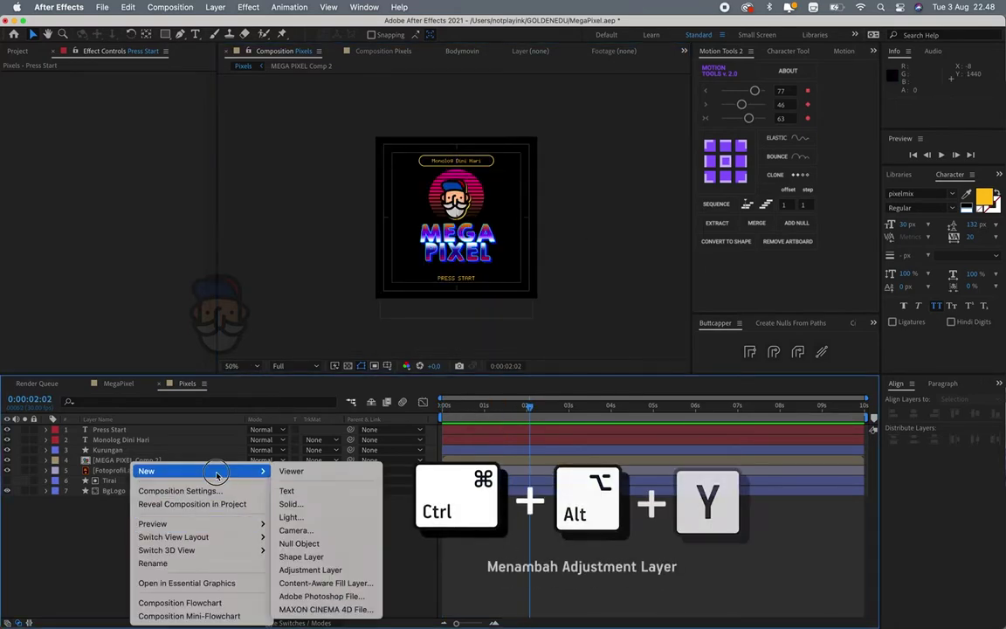
click(309, 570)
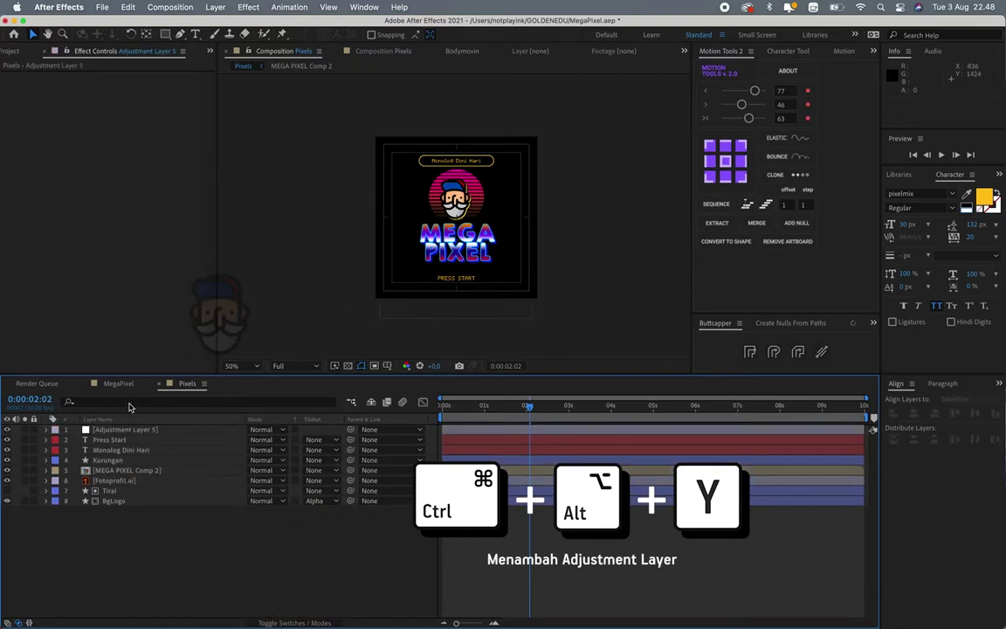
key(Return)
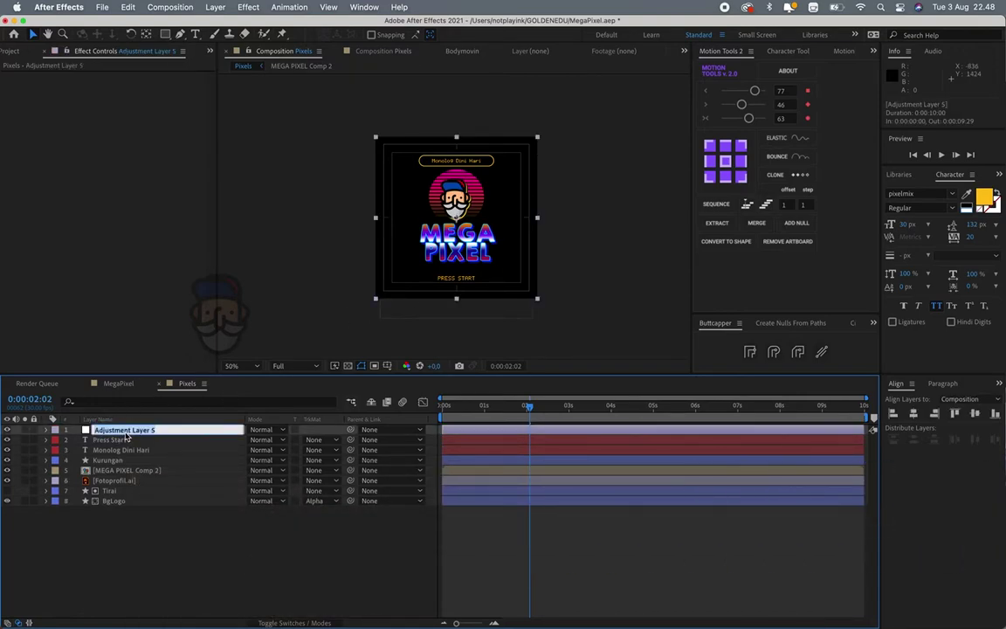
text(Pixels)
key(Return)
- Apply CC Block Load to Pixels with Start Cleared off and Scans at 2
key(comma)
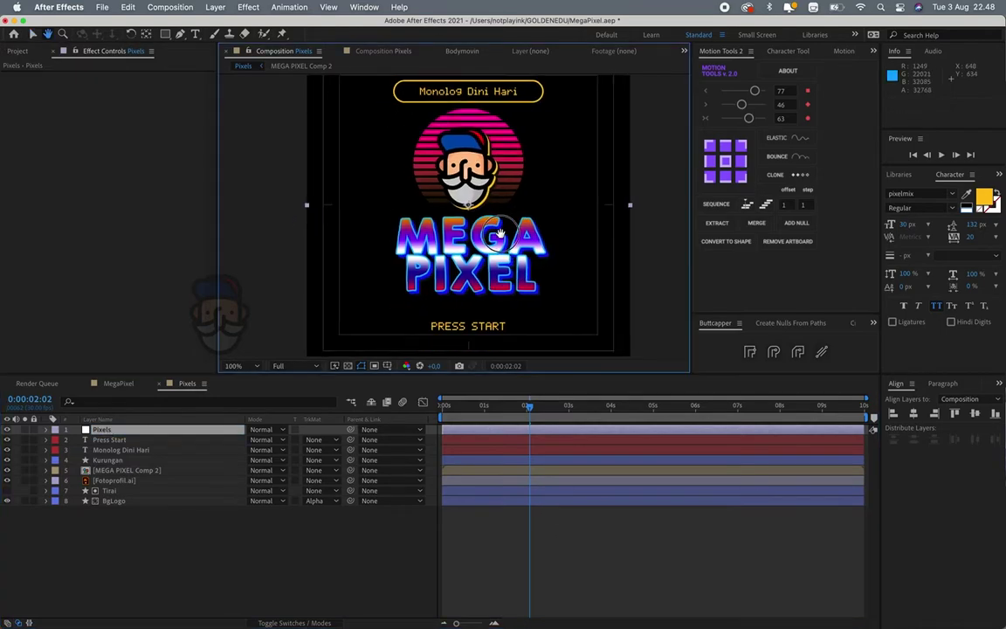
key(comma)
key(ctrl+space)
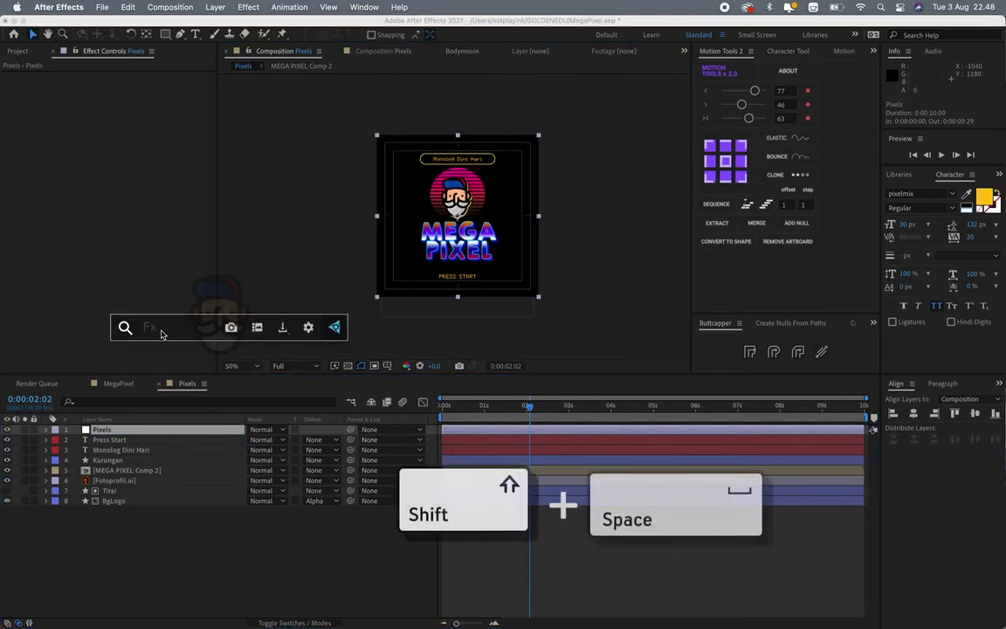
text(CC bl)
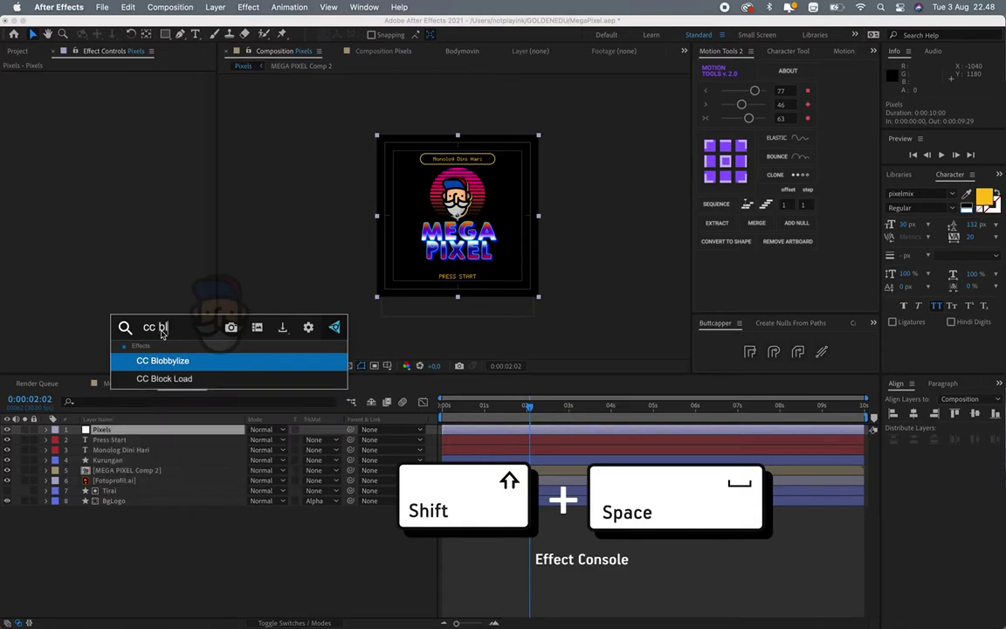
text(ock)
key(Return)
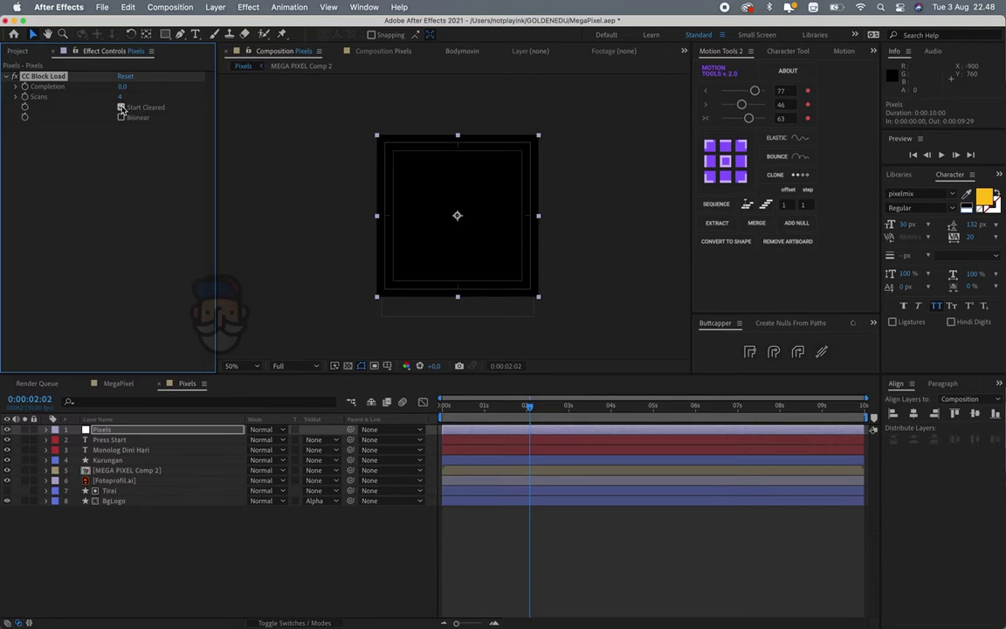
click(121, 107)
key(slash)
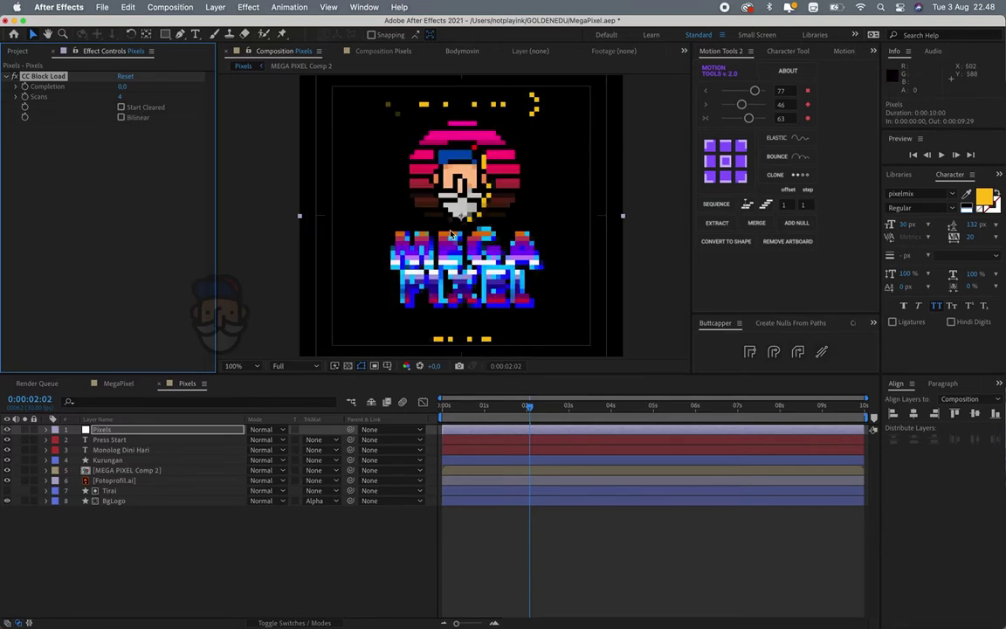
click(121, 99)
- Commit Scans at 2, then zoom and pan the viewer to inspect the pixelated PIXEL lettering
key(Return)
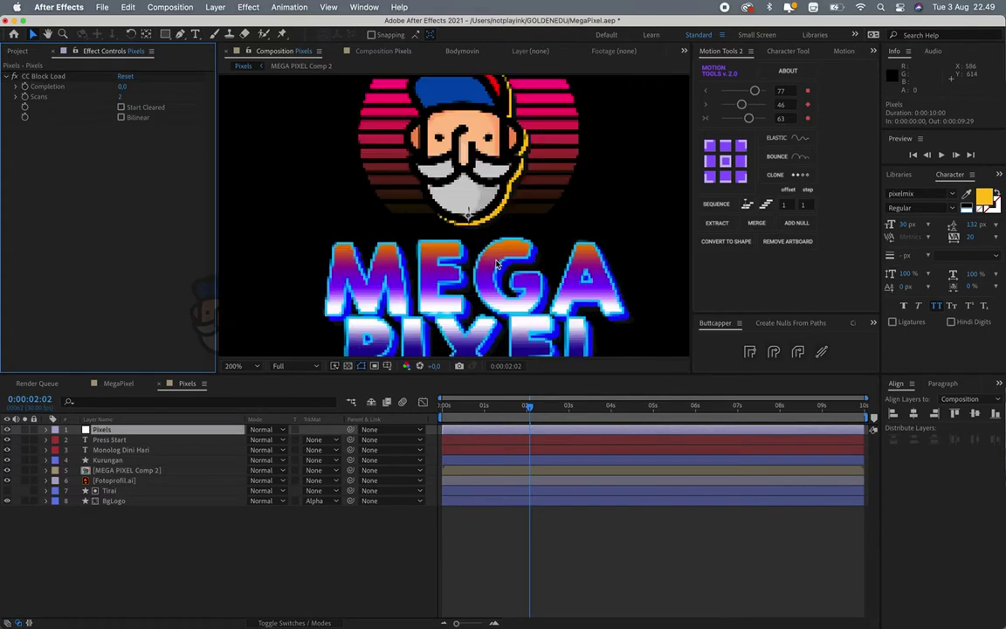
scroll(515, 205, up, 1)
scroll(545, 266, up, 1)
scroll(393, 134, up, 1)
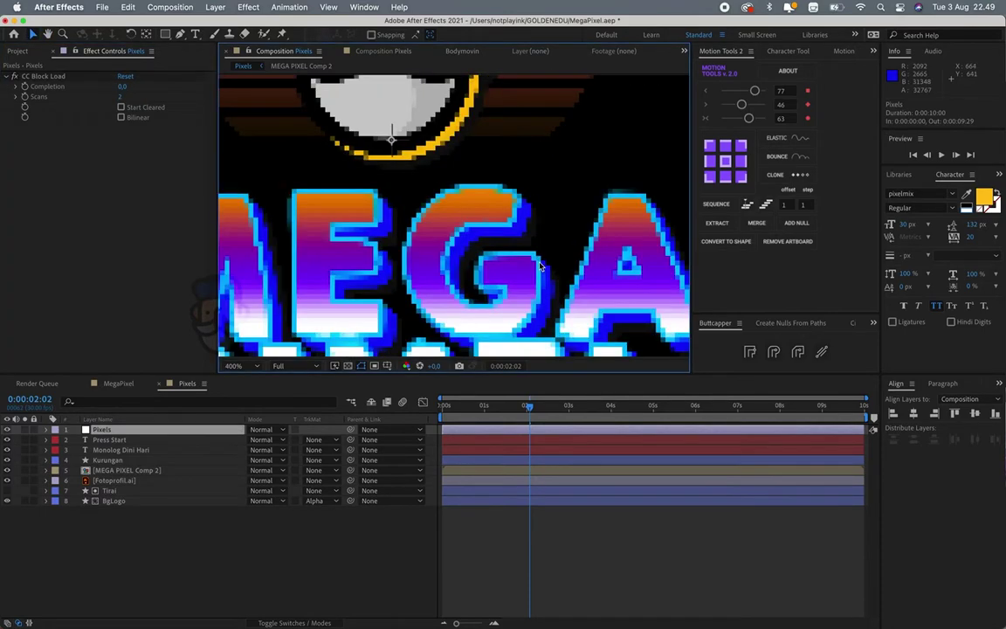
scroll(460, 213, up, 1)
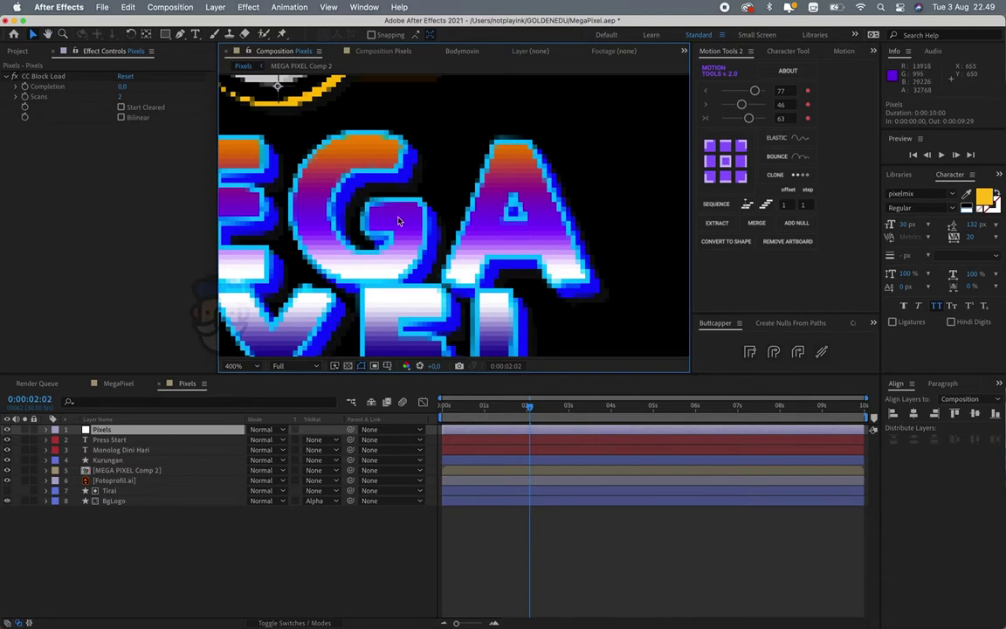
scroll(539, 190, down, 3)
scroll(538, 190, left, 2)
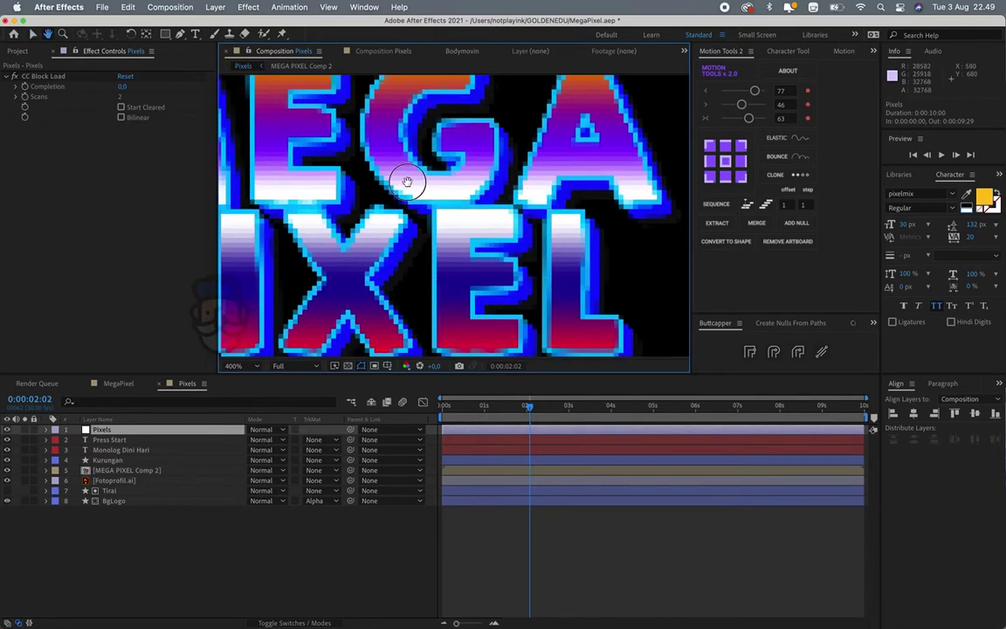
scroll(406, 174, down, 1)
scroll(476, 188, down, 1)
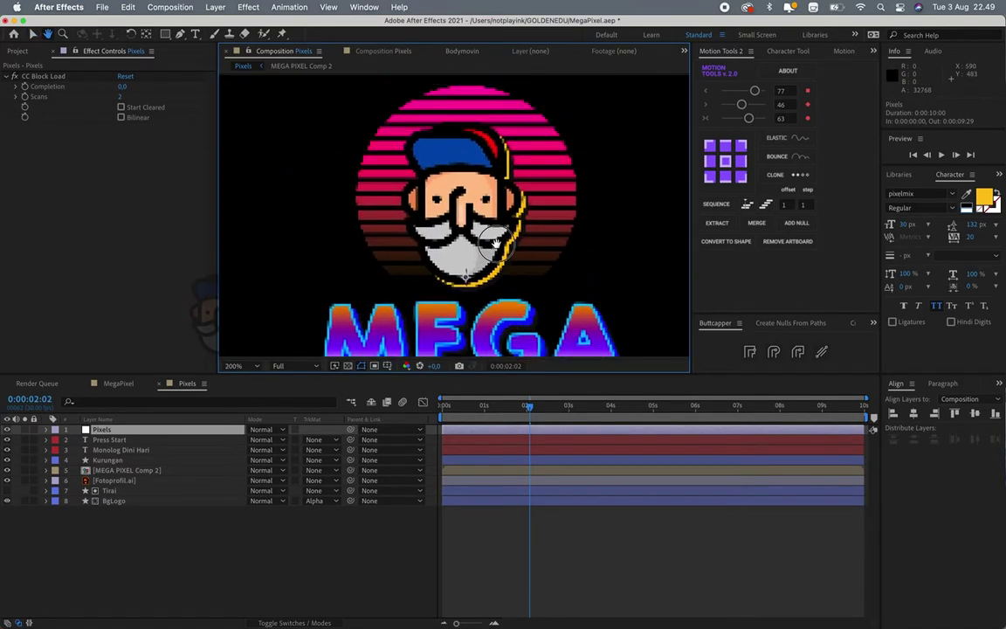
scroll(479, 204, up, 2)
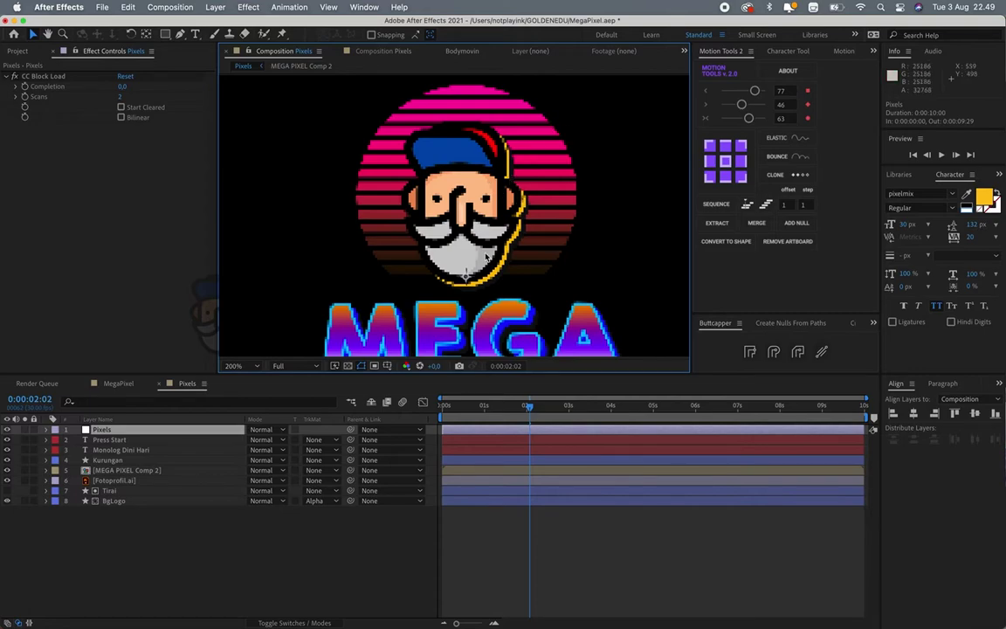
scroll(463, 278, down, 4)
scroll(463, 278, up, 2)
key(h)
drag(462, 277, 485, 173)
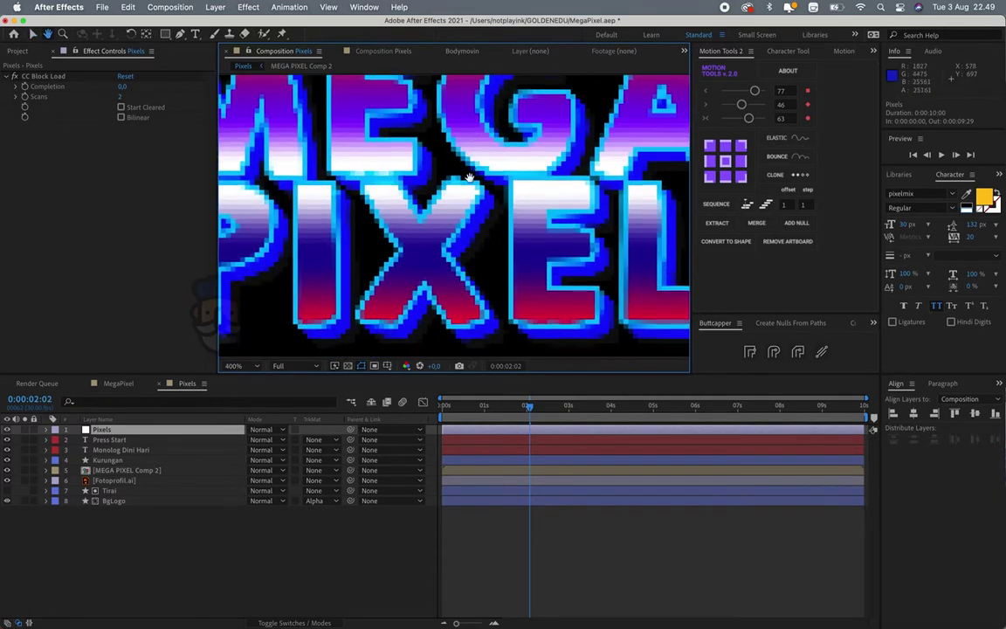
scroll(416, 270, down, 2)
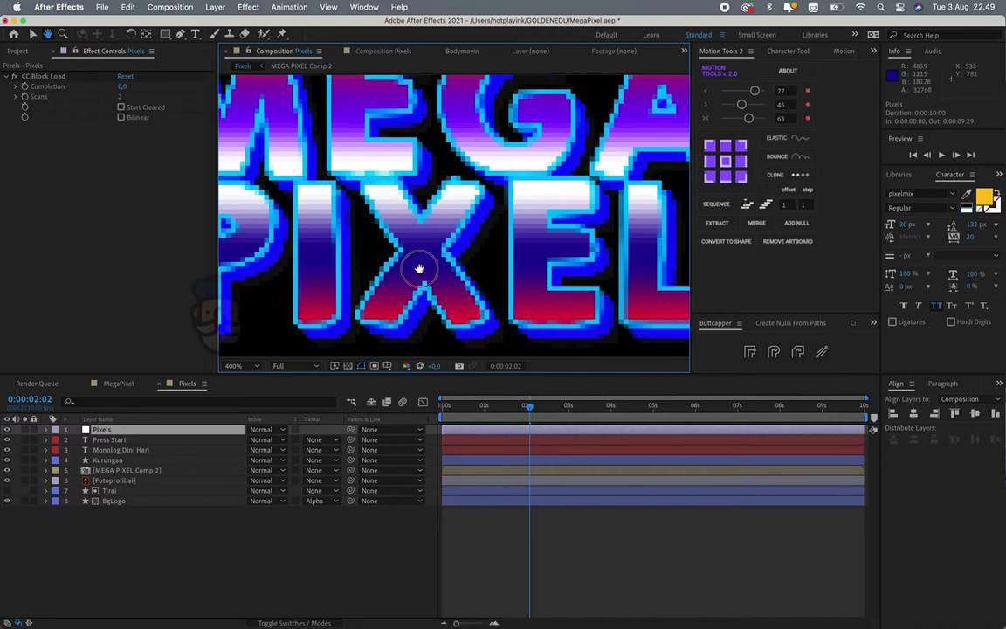
scroll(404, 225, down, 2)
scroll(469, 236, up, 2)
key(v)
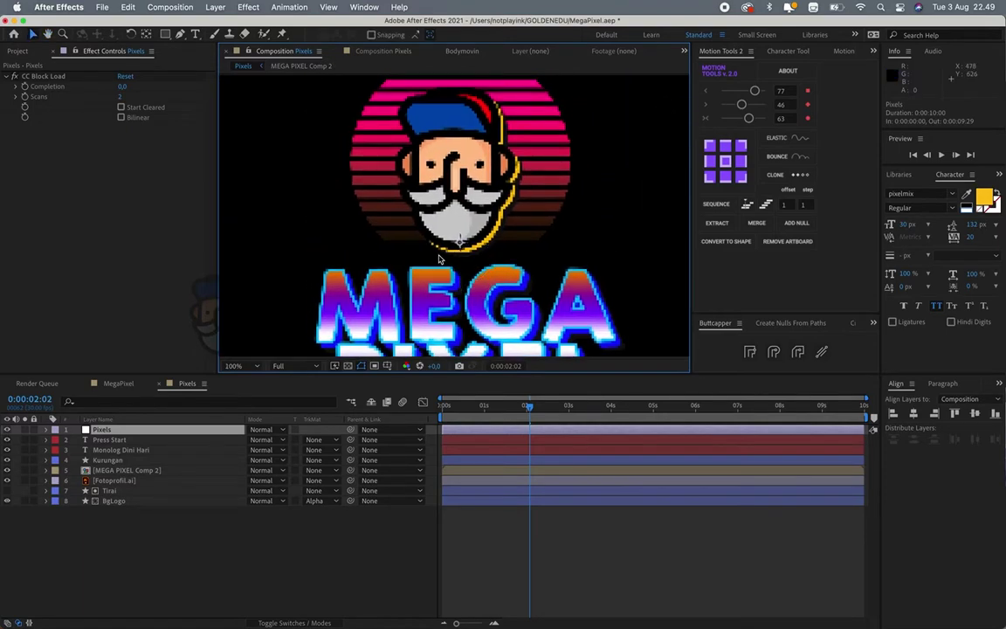
scroll(454, 240, down, 2)
scroll(441, 248, up, 1)
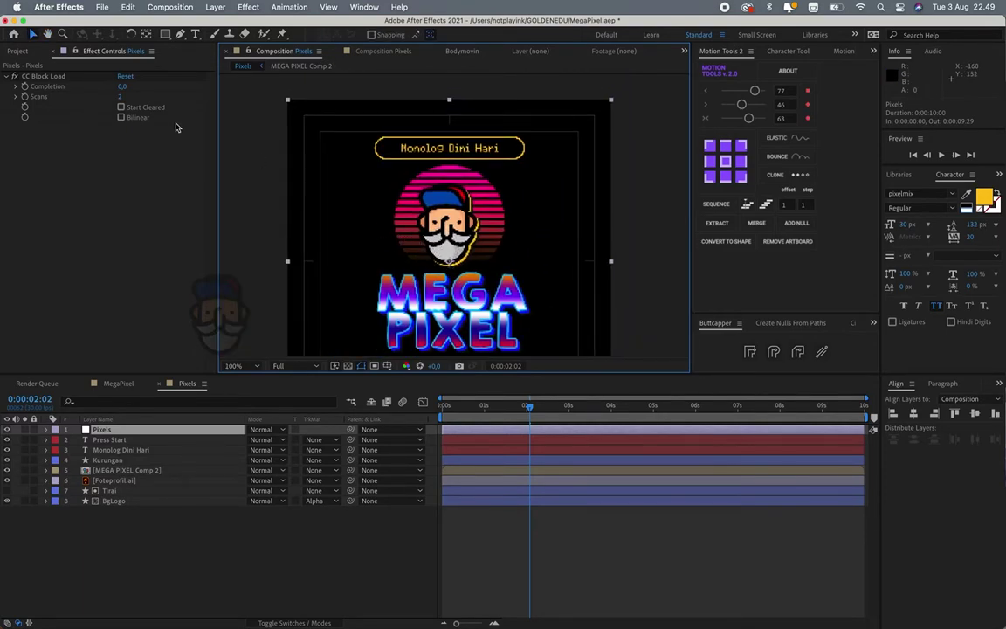
- Set CC Block Load Completion to 0,2 and zoom the view to 200%
click(124, 88)
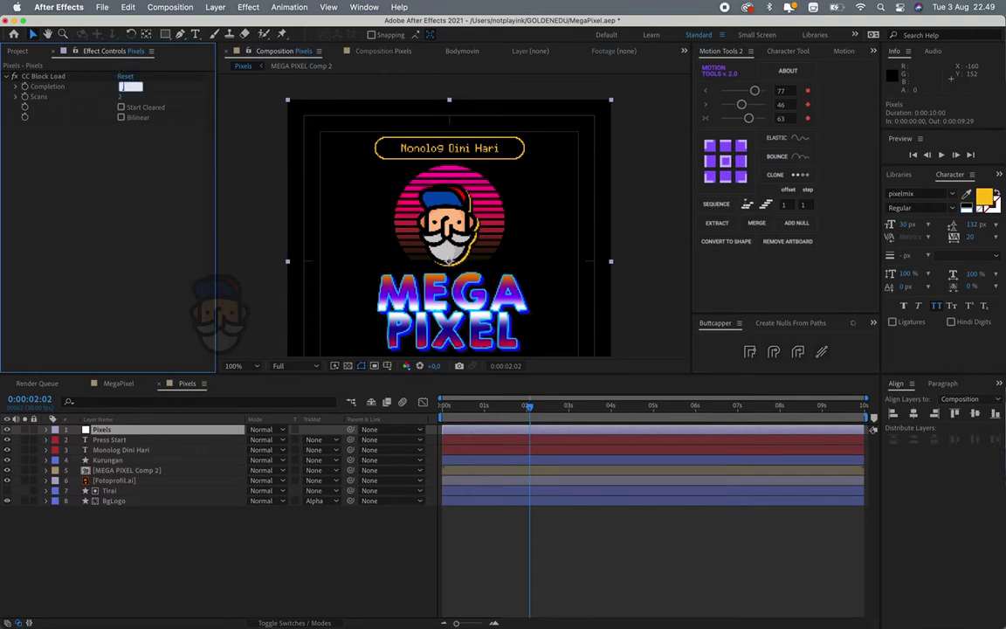
key(Return)
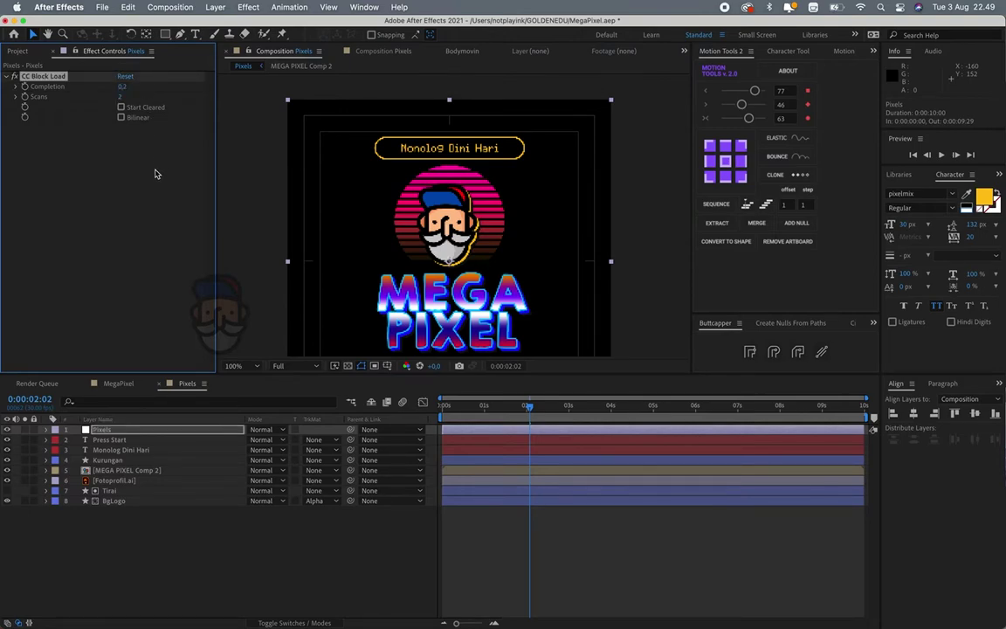
key(period)
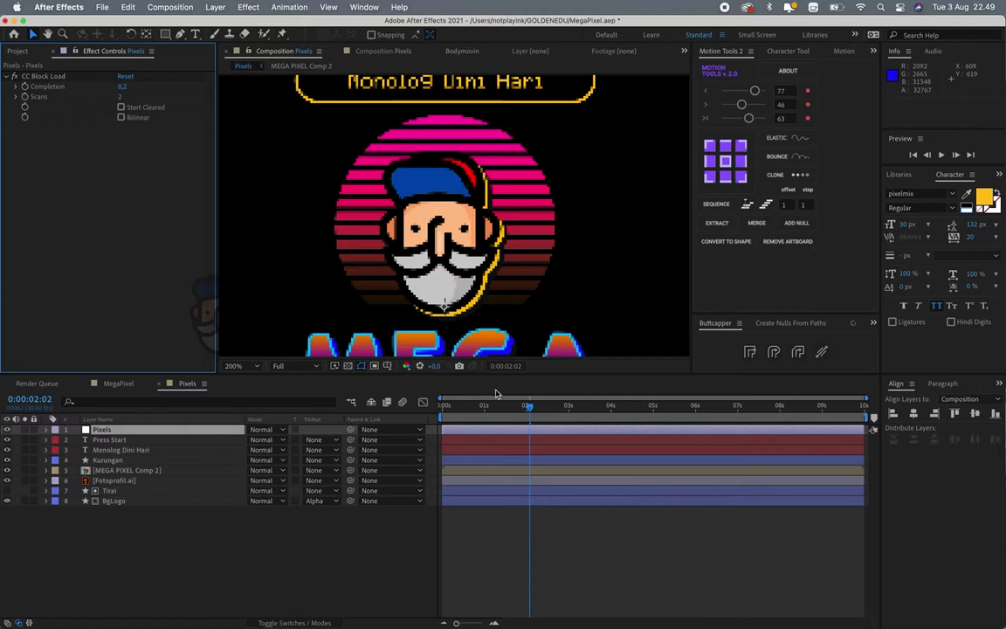
- Preview the pixel animation from the start, then bring up the effect search for the Pixels layer
key(space)
key(Home)
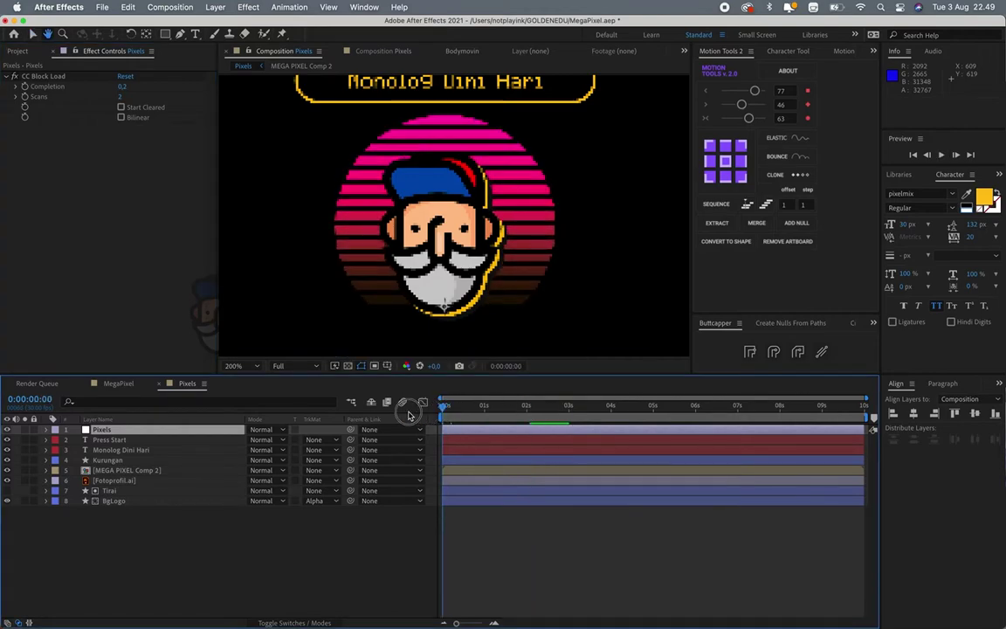
key(space)
key(space)
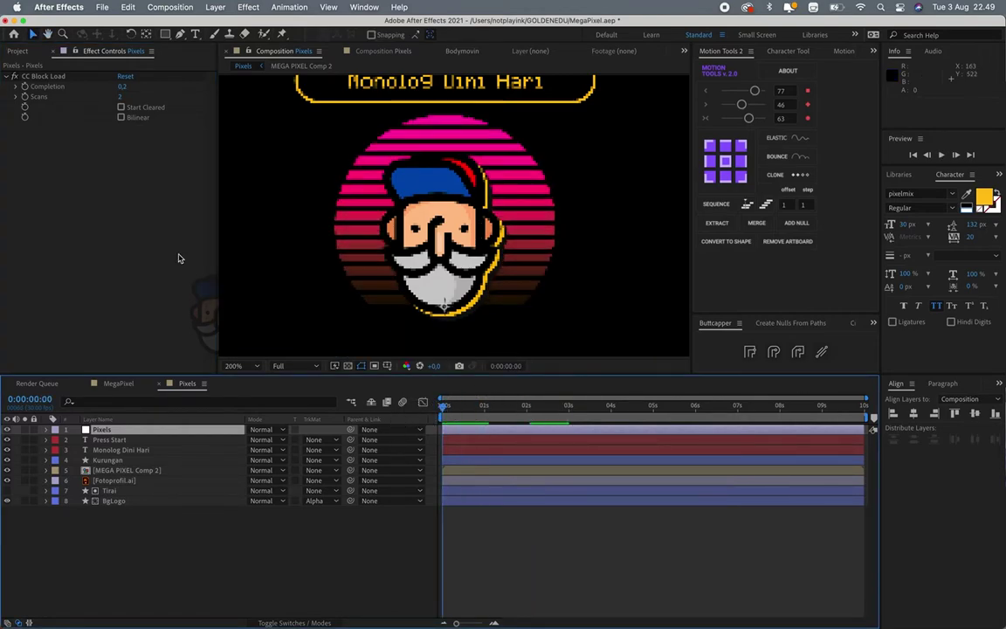
key(comma)
click(133, 185)
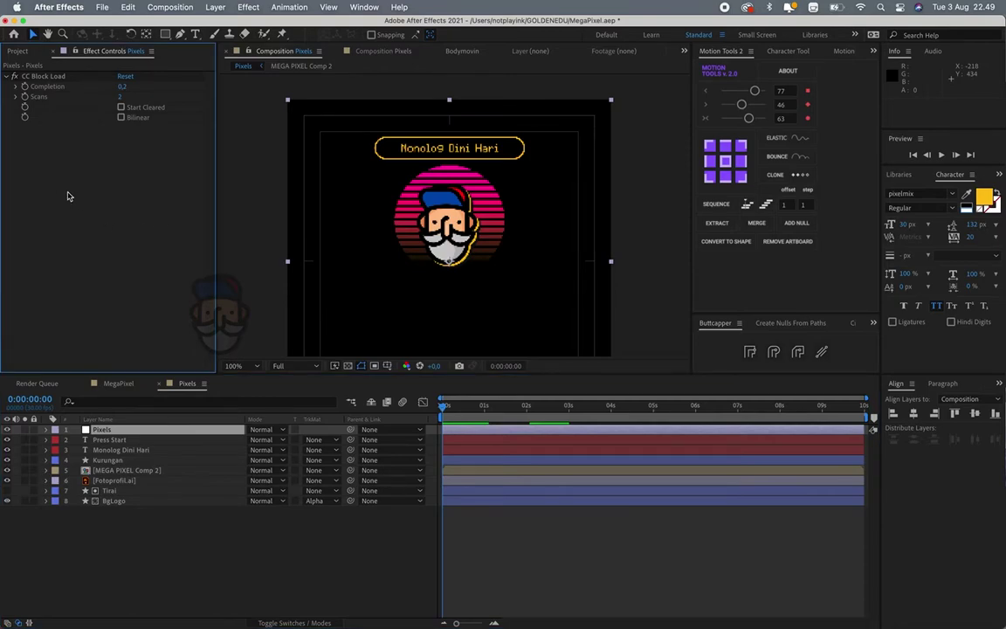
right_click(45, 187)
key(shift+space)
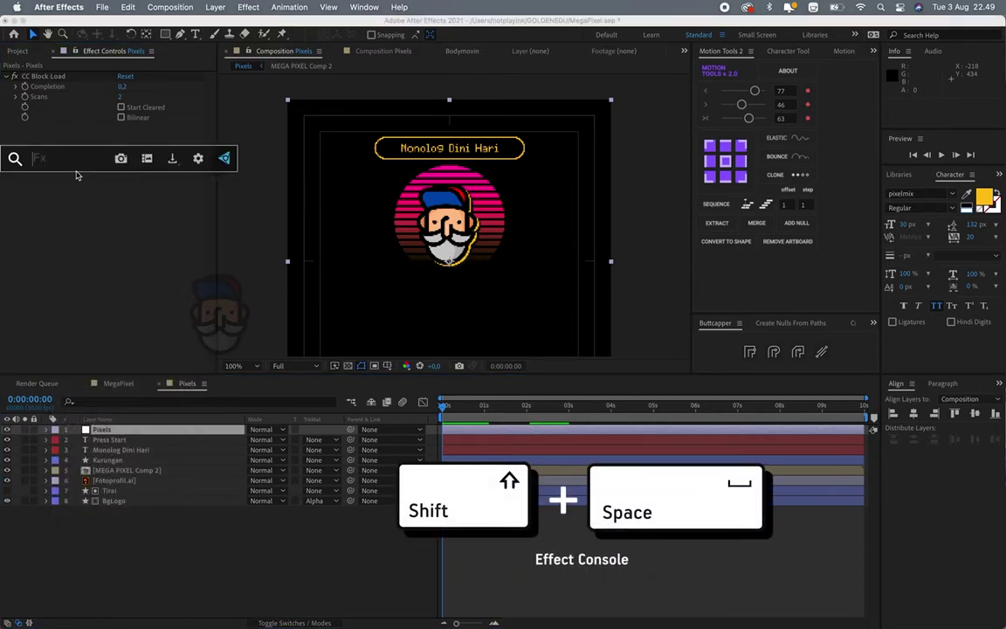
- Apply Grid to the Pixels layer with Anchor 0,0 and Corner 8,8
text(grid)
key(Return)
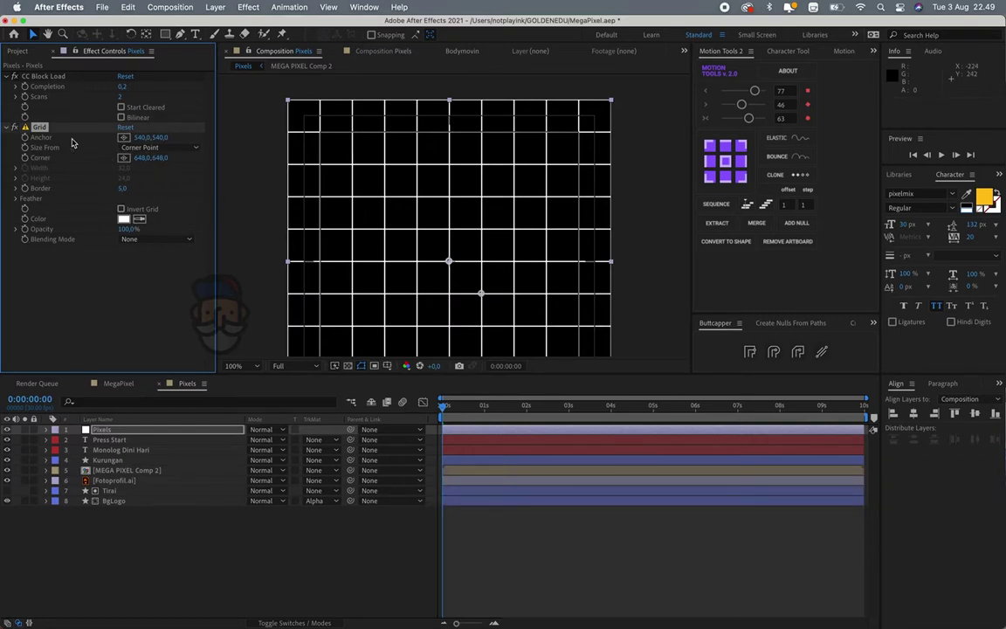
click(140, 137)
text(0)
key(Return)
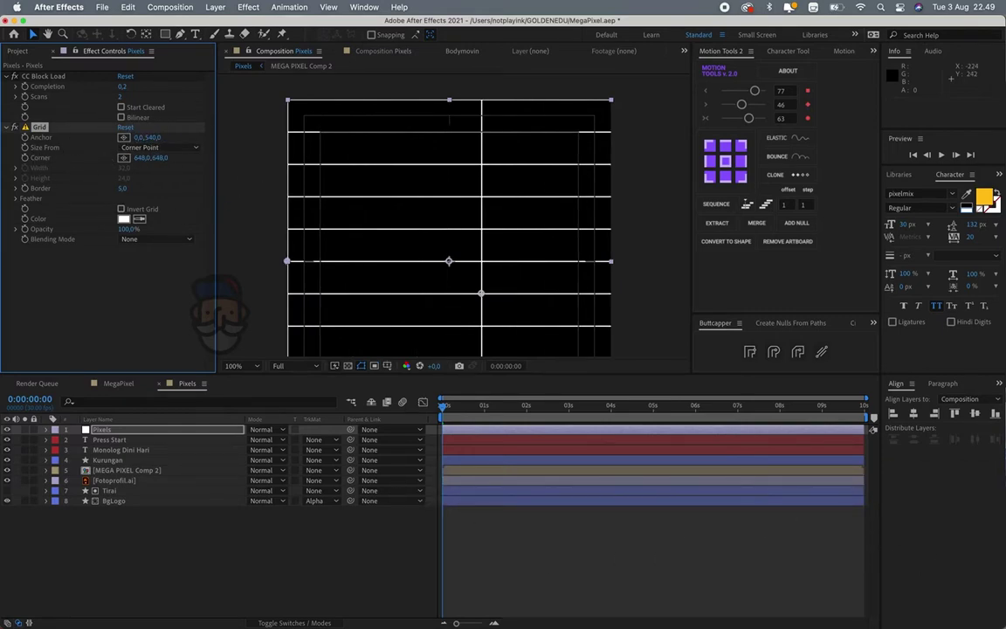
click(155, 137)
text(0)
key(Return)
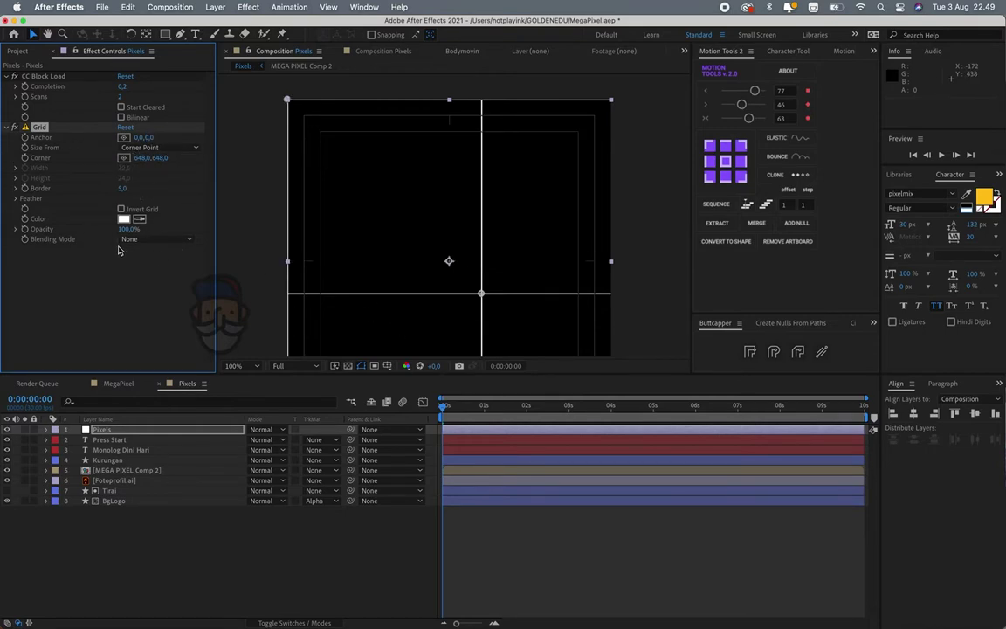
click(142, 158)
key(Return)
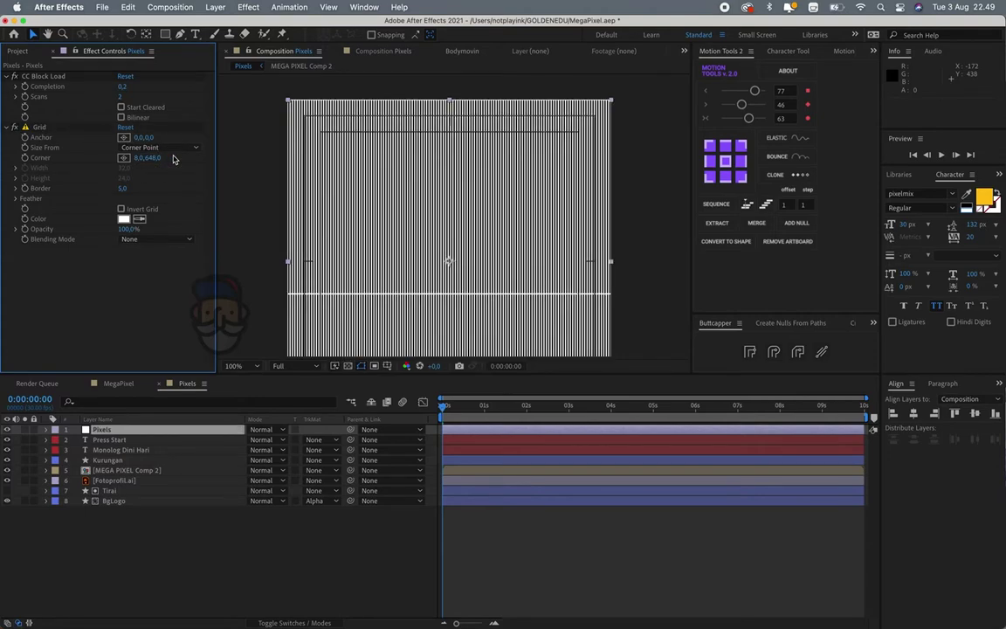
click(157, 159)
key(Return)
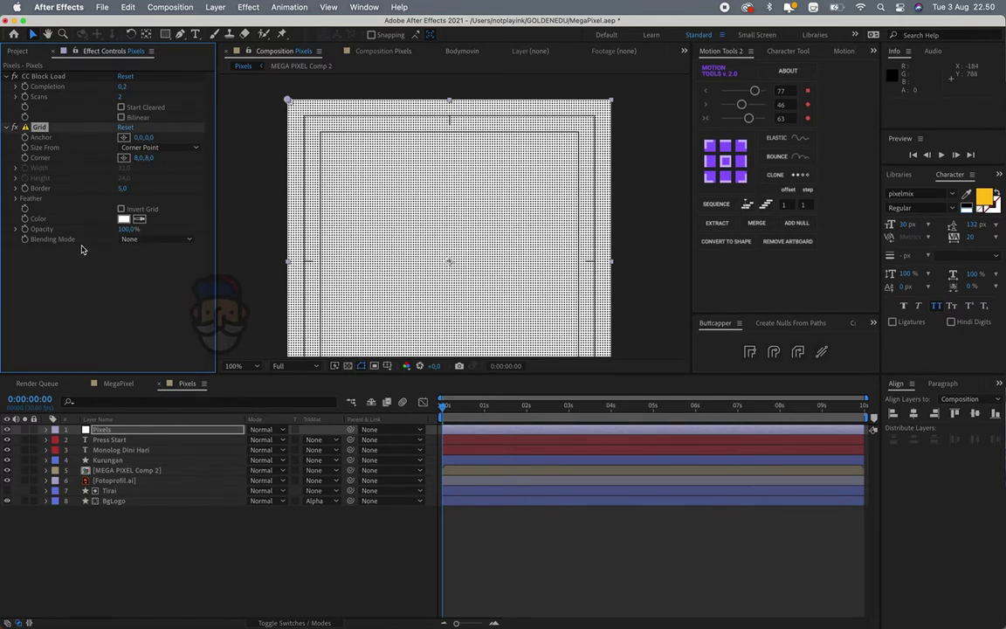
- Switch the Grid blending mode to Normal, make its colour black (000000), and preview
click(155, 239)
click(146, 264)
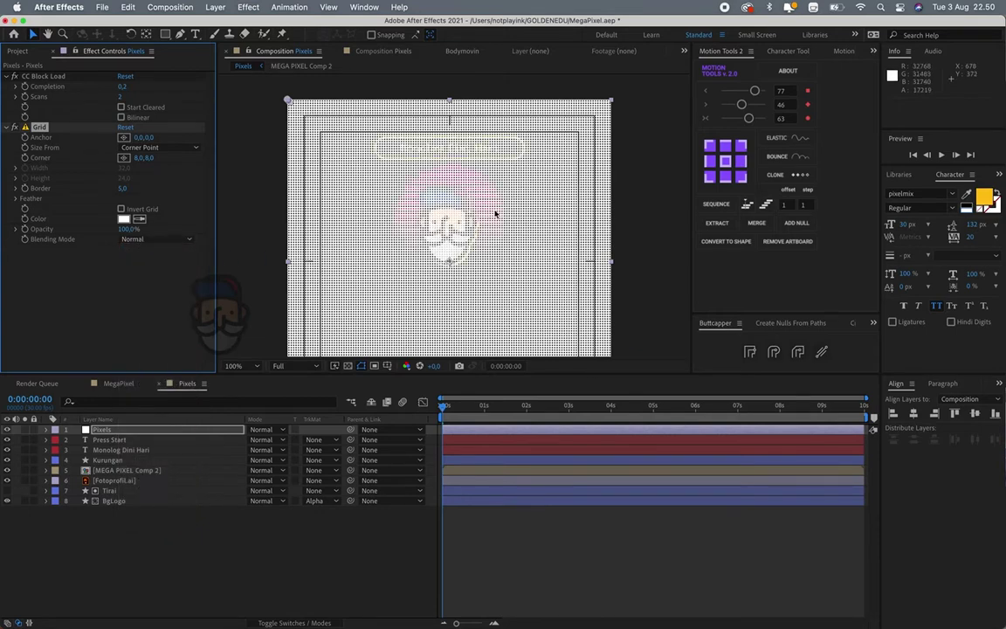
click(123, 219)
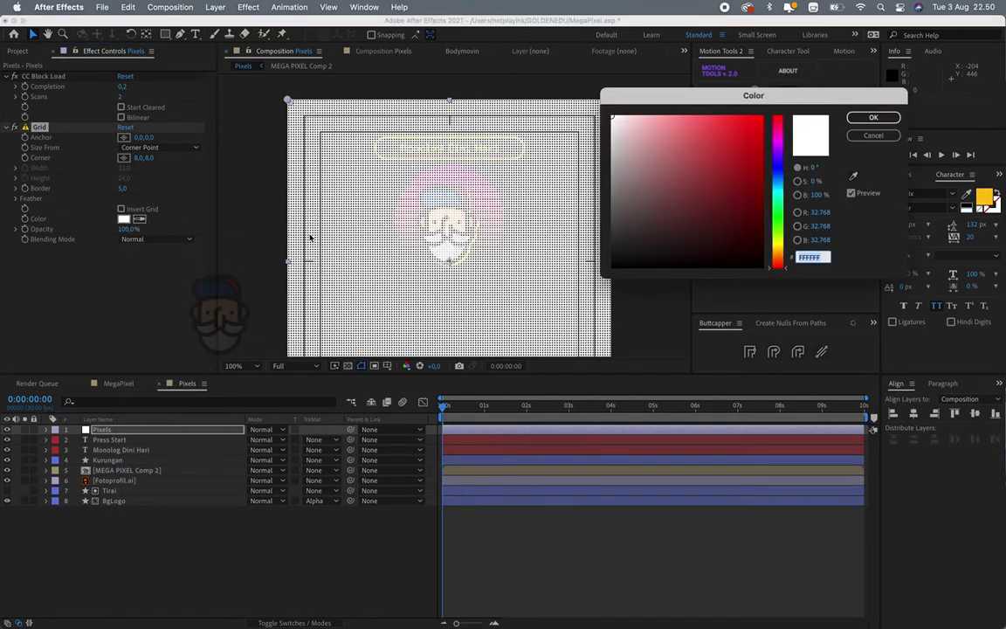
drag(639, 233, 601, 274)
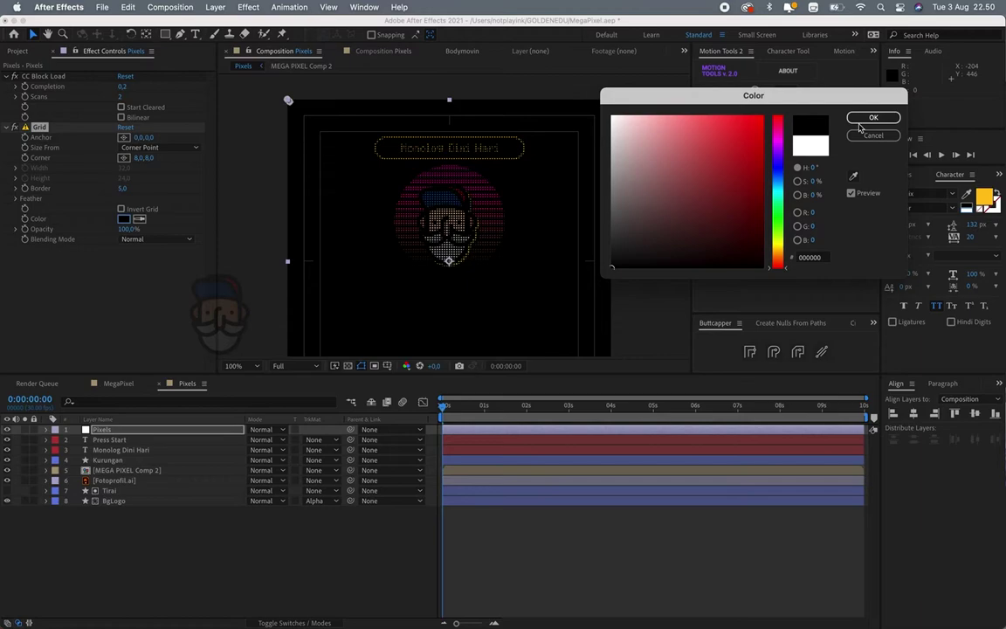
click(863, 121)
key(space)
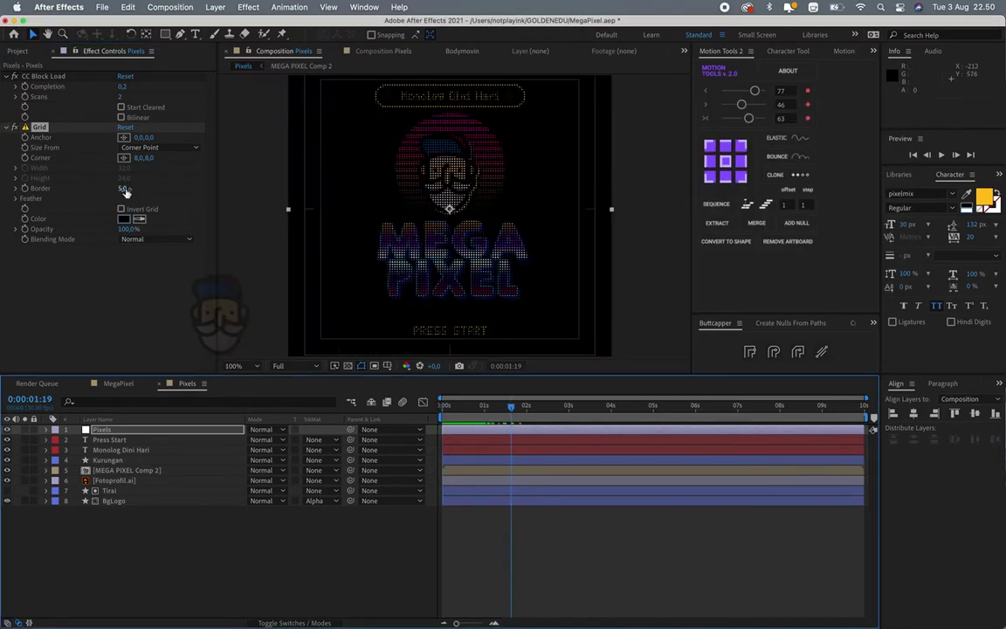
- Set the Grid Border to 2, briefly trying 3, and inspect the LED cells at 200%
click(123, 189)
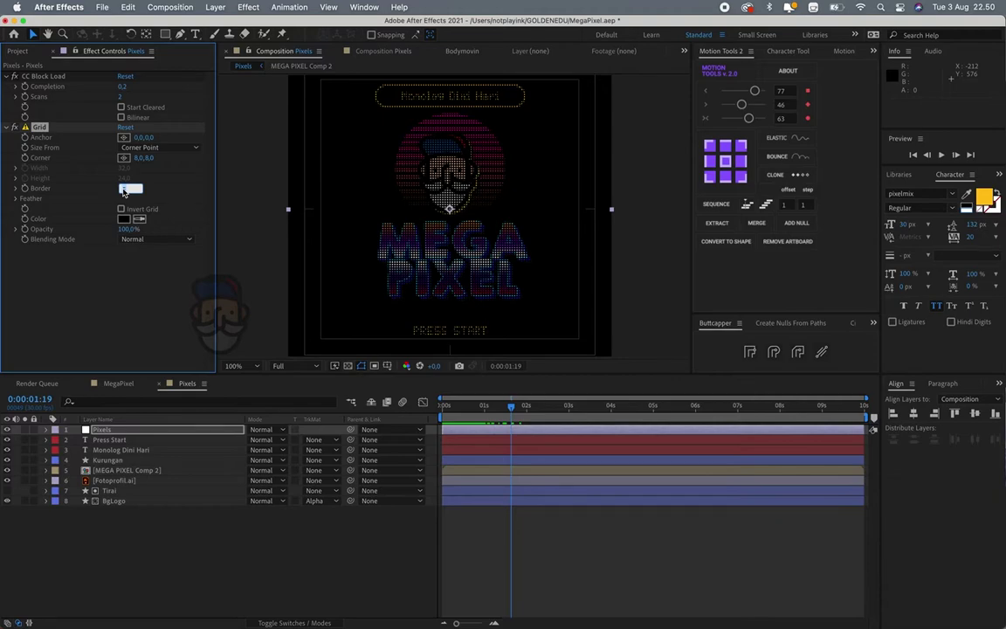
text(2)
key(Return)
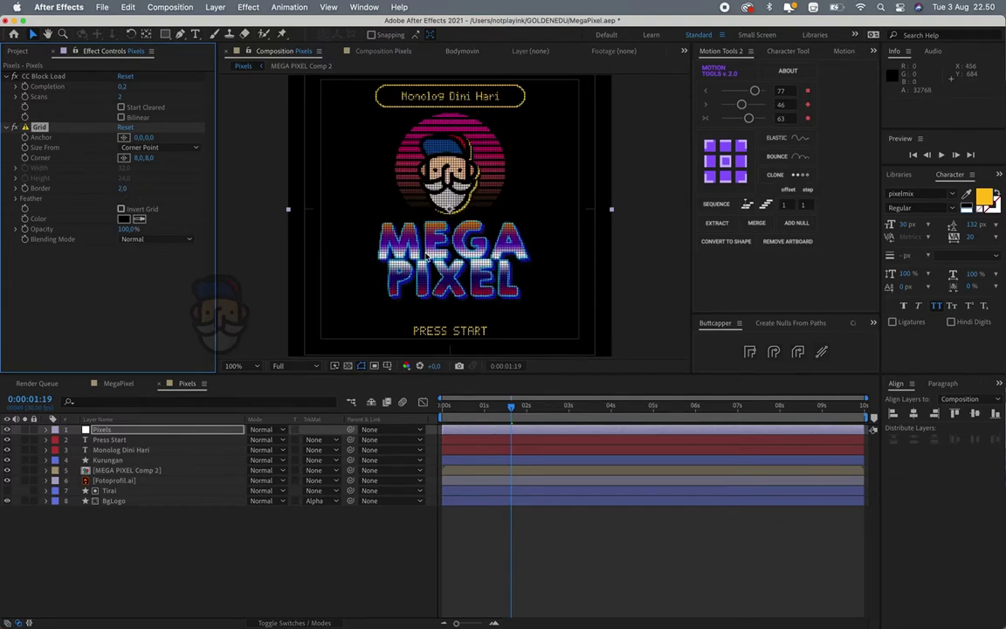
key(.)
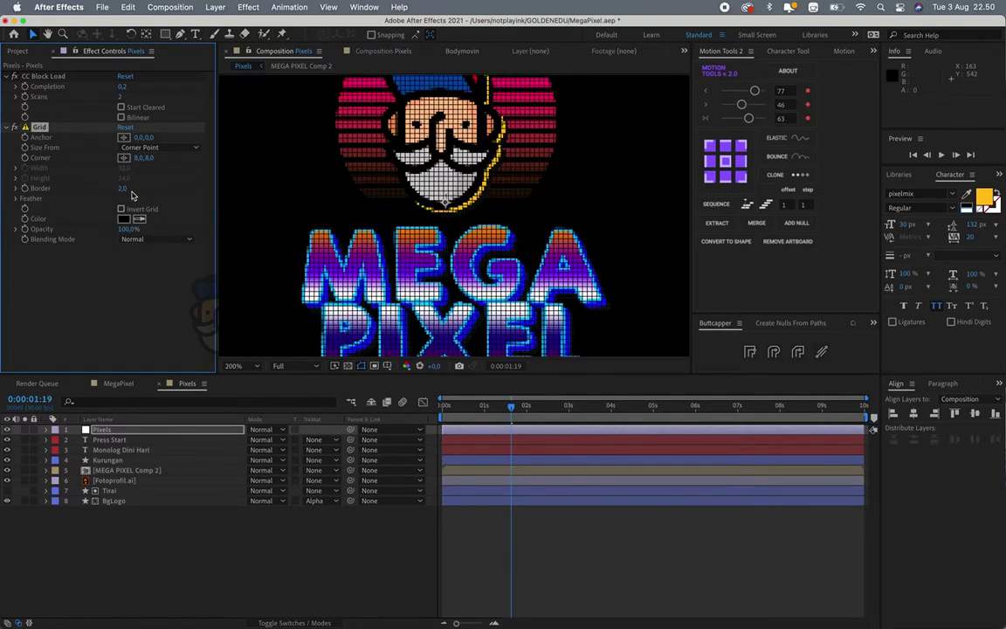
drag(123, 188, 147, 198)
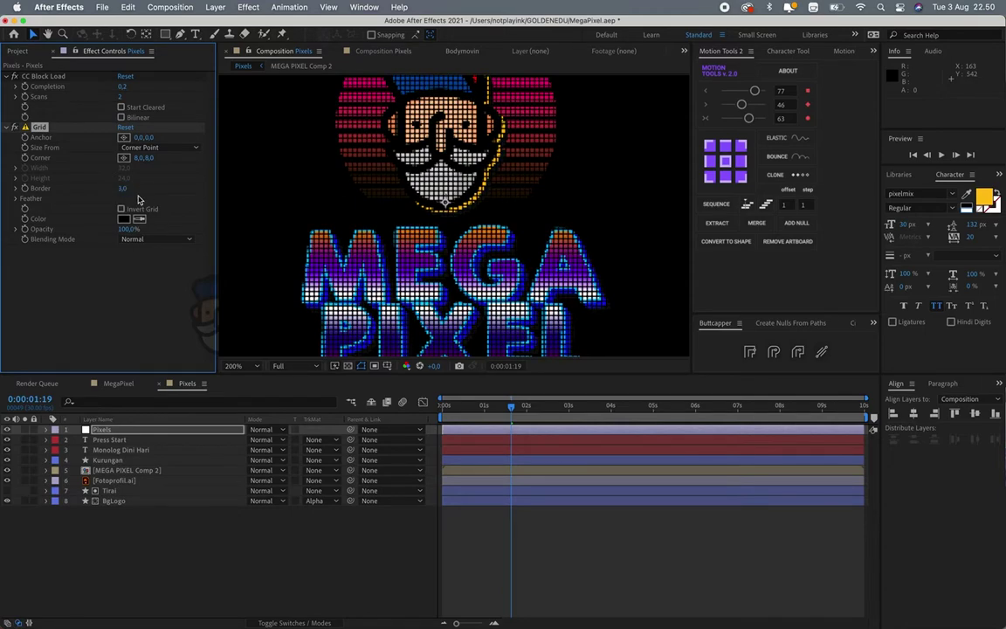
click(123, 190)
text(2)
key(Return)
- Return to the start and play the preview with the full frame in view
key(comma)
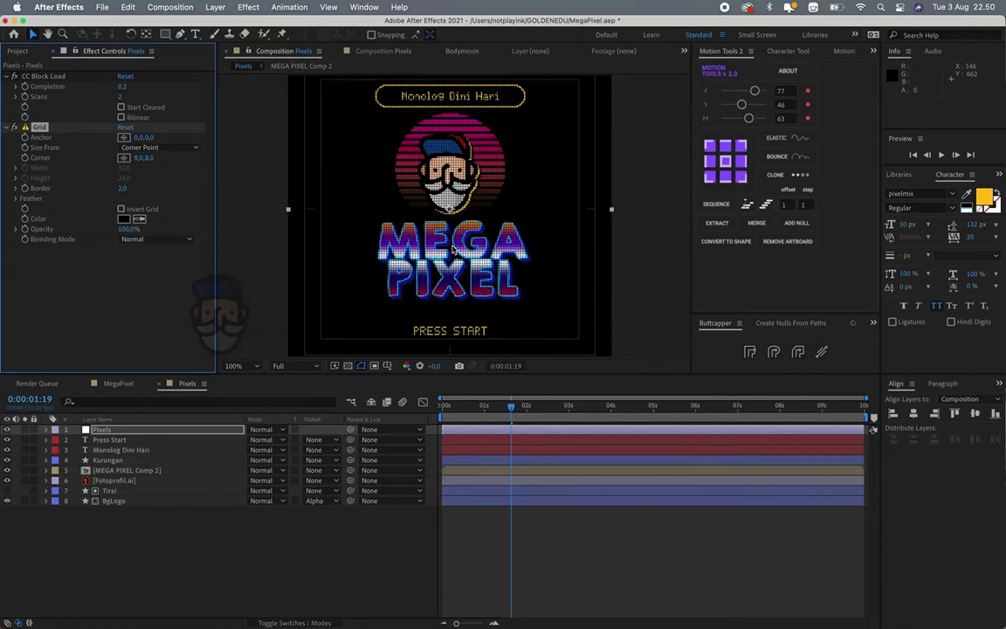
key(period)
key(Home)
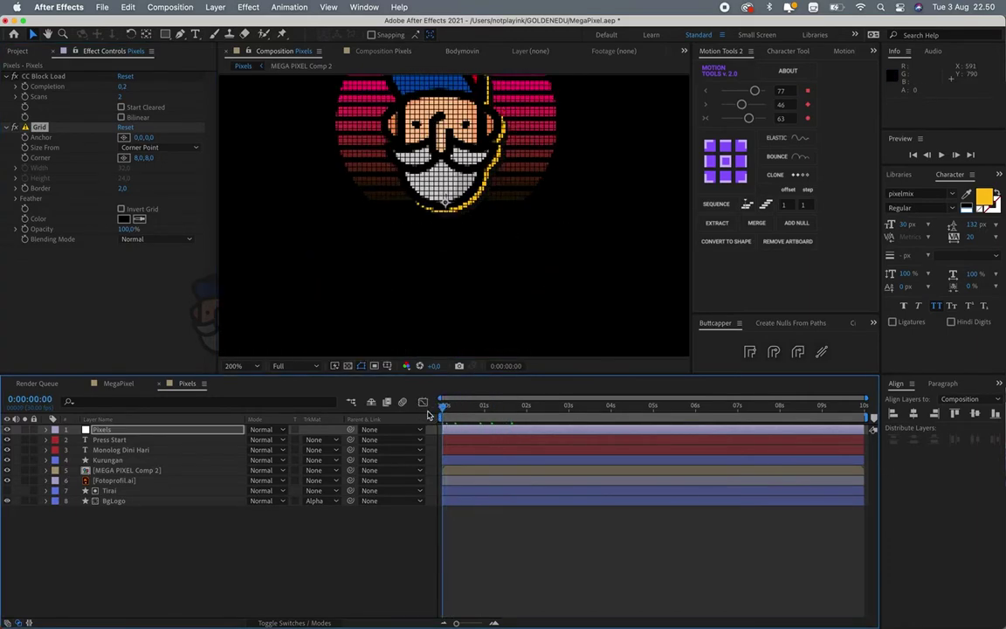
key(space)
key(comma)
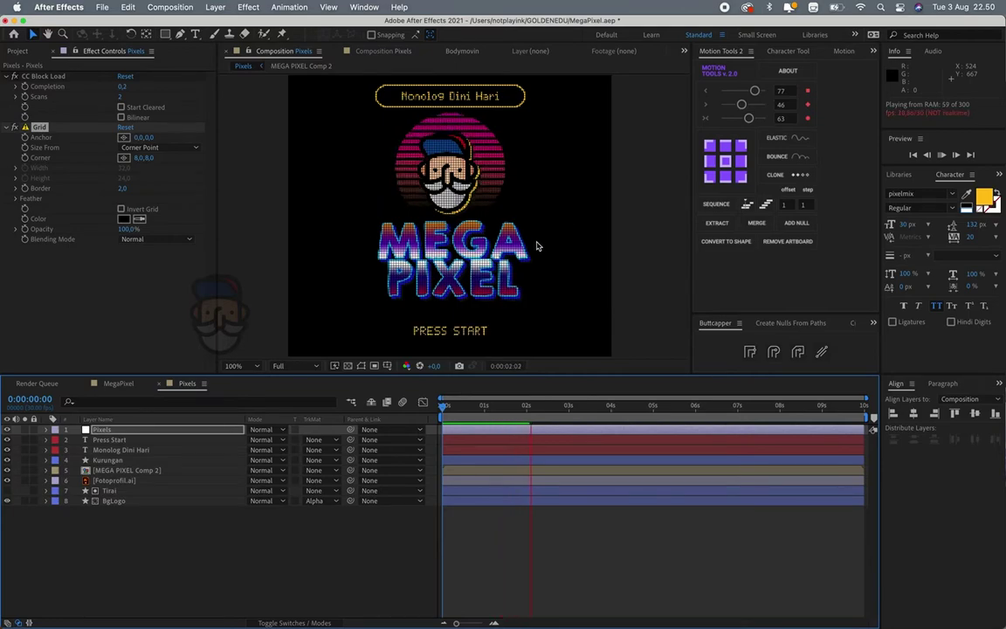
- Stop the preview, select the Pixels layer, and apply Posterize Time
key(space)
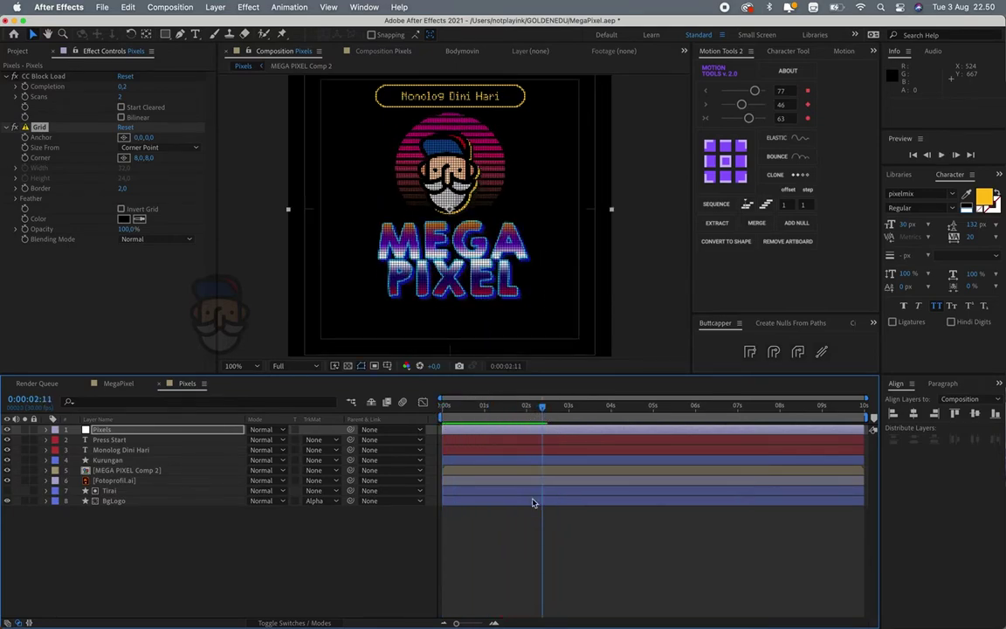
click(532, 503)
click(162, 317)
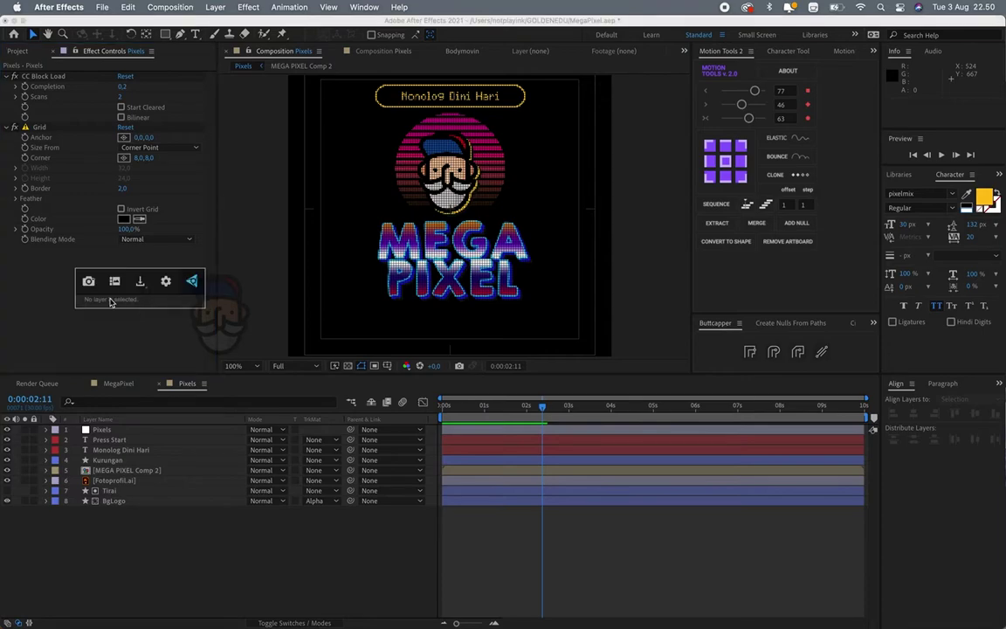
click(121, 430)
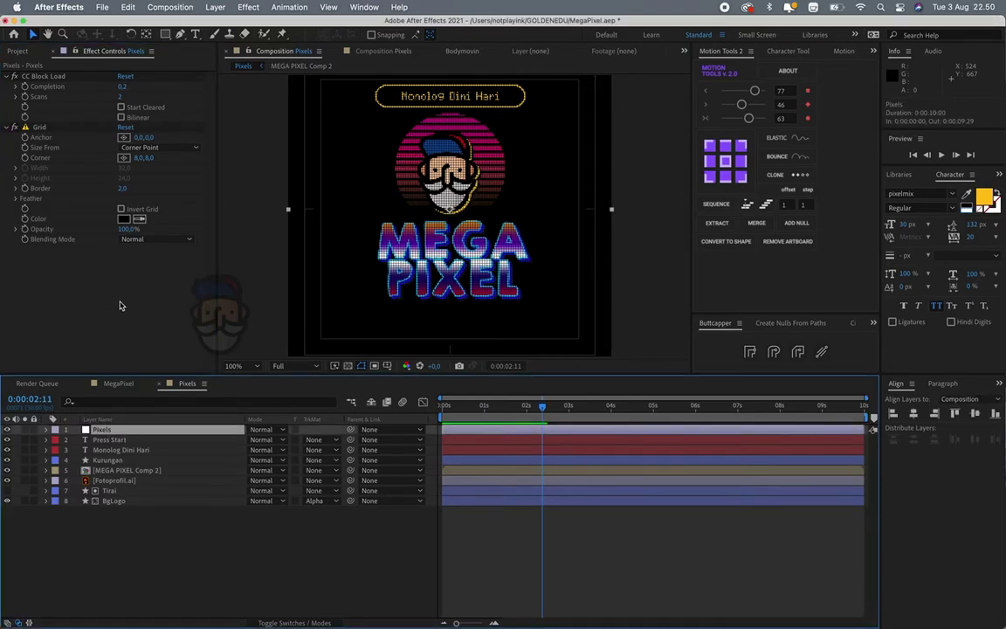
key(ctrl+space)
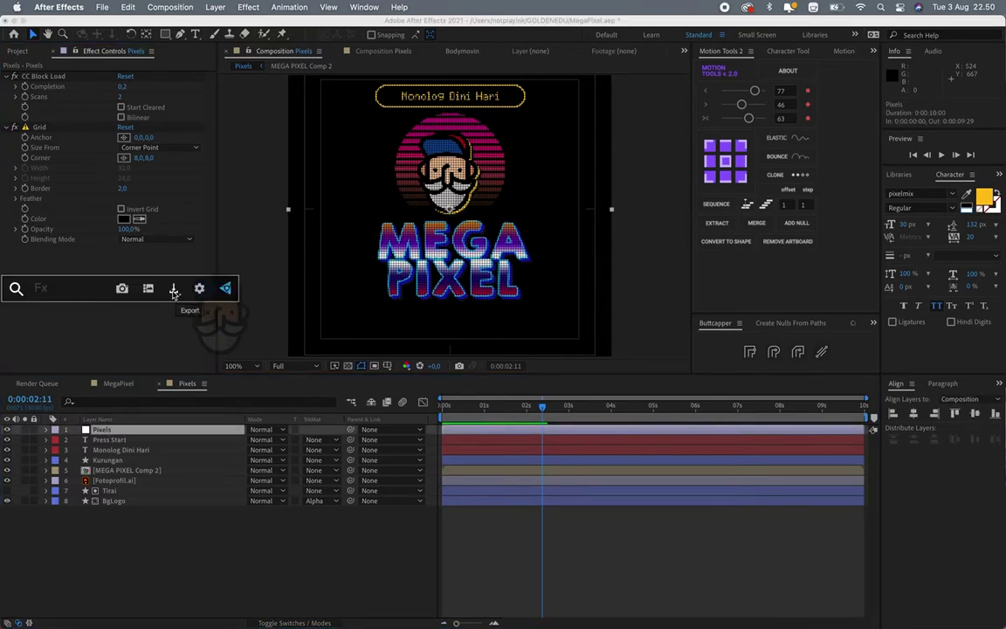
text(poz)
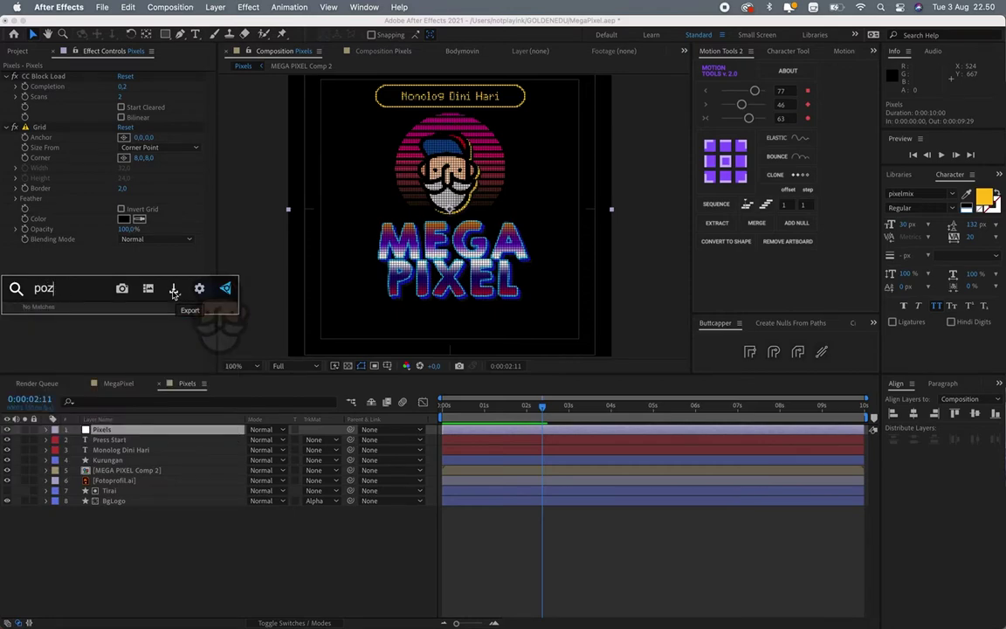
key(BackSpace)
text(s)
key(Return)
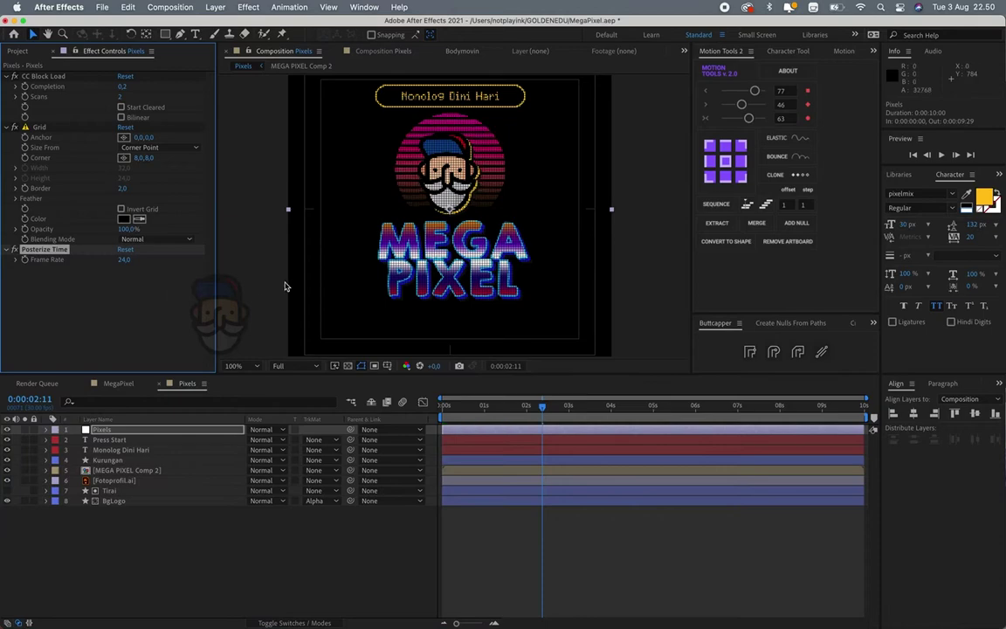
- Set Posterize Time's Frame Rate to 10 and preview from the start up to where MEGA PIXEL appears
click(123, 259)
text(10)
key(Return)
key(Home)
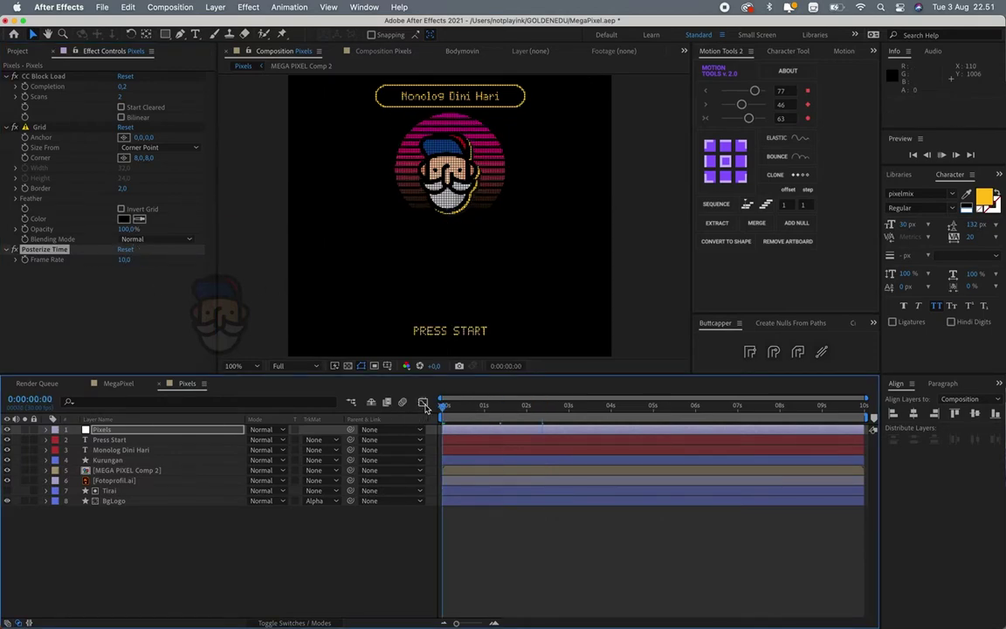
key(space)
key(ctrl+t)
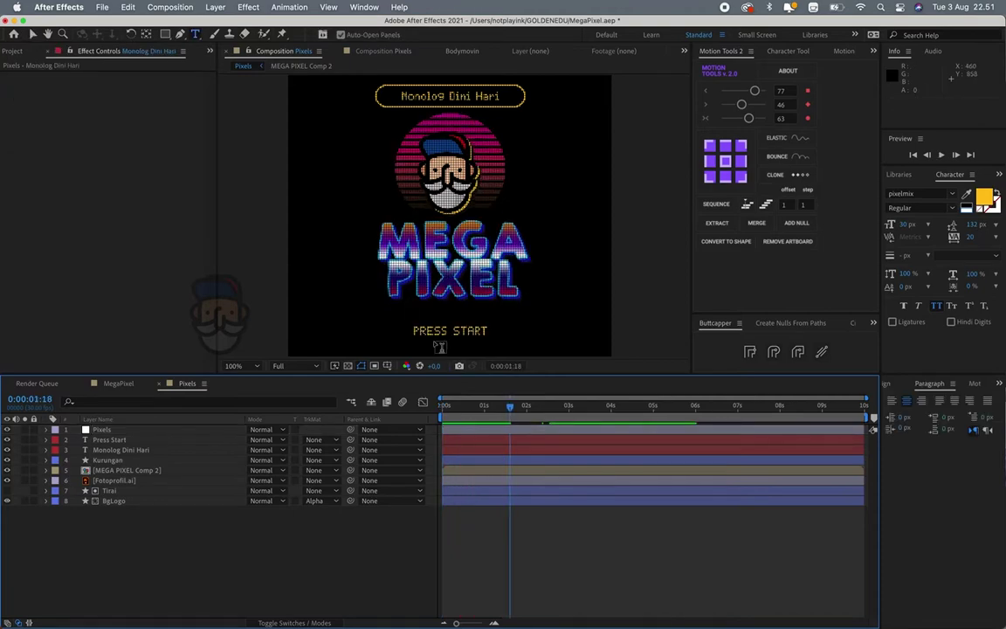
key(space)
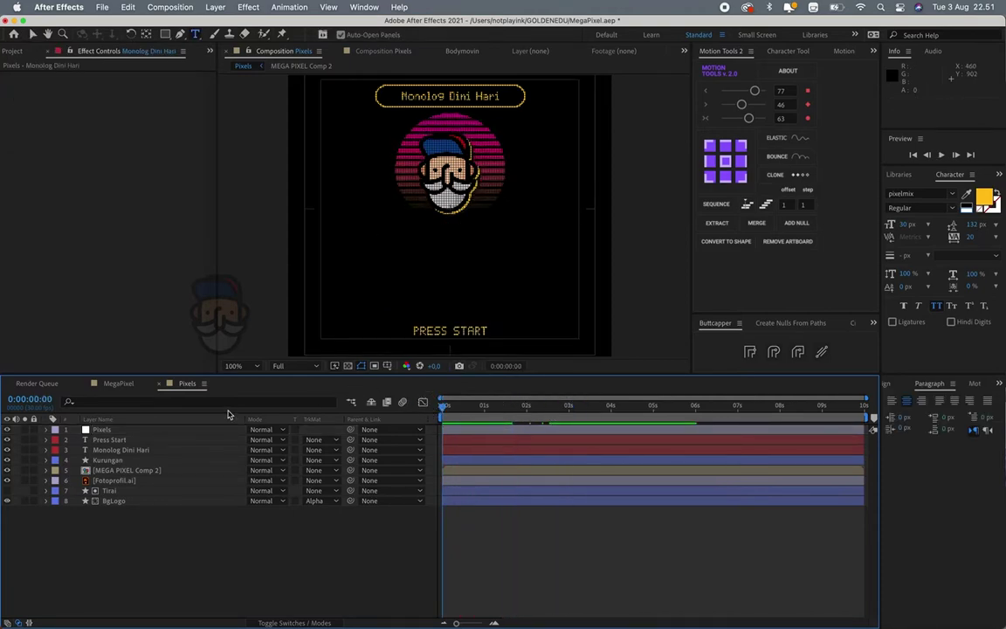
click(126, 429)
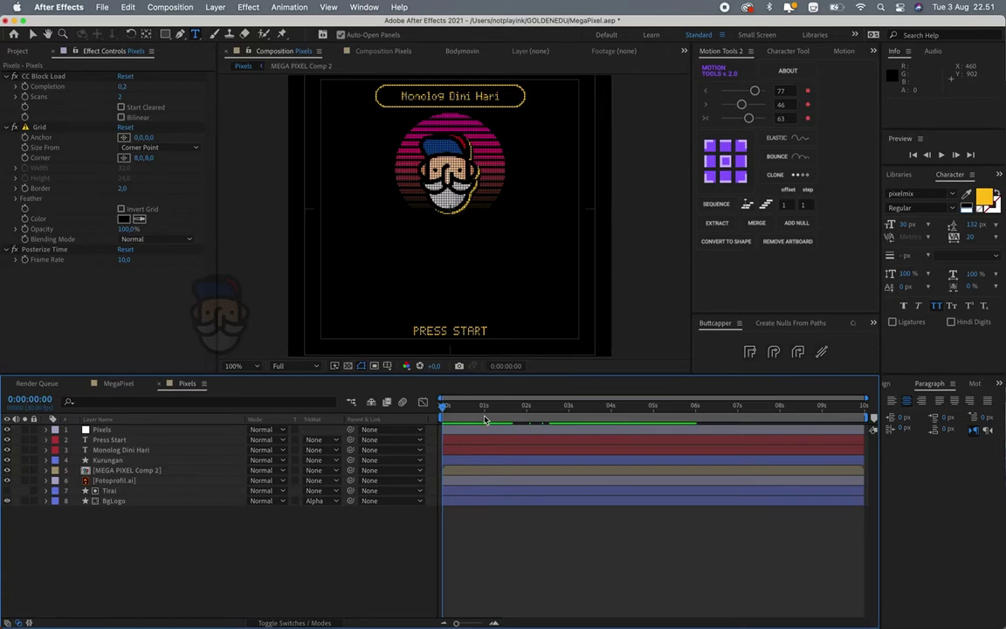
drag(486, 421, 510, 407)
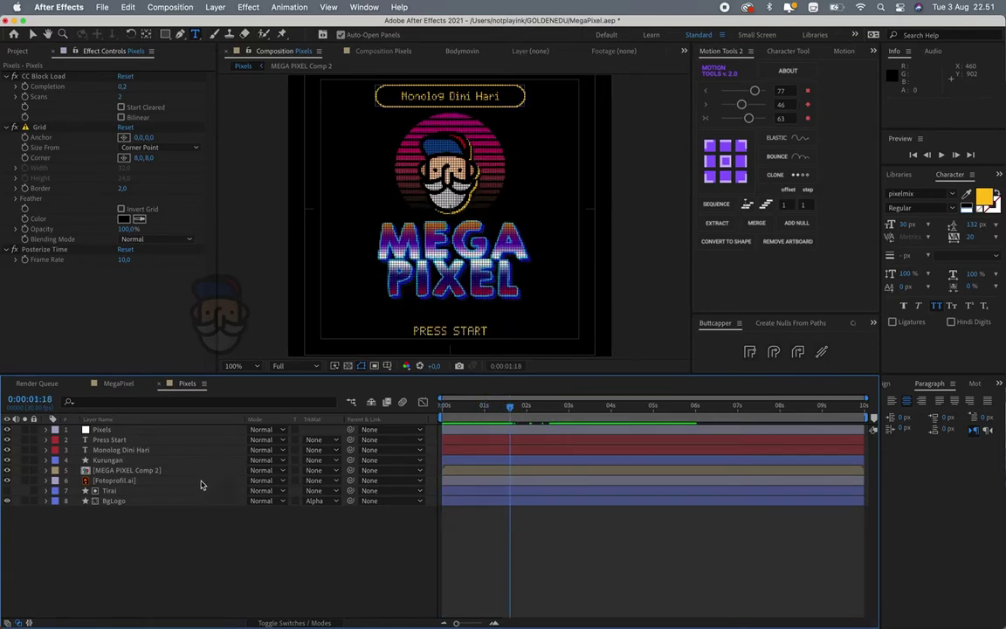
- Add a new adjustment layer to the composition and step forward one frame
right_click(129, 523)
mouse_move(202, 470)
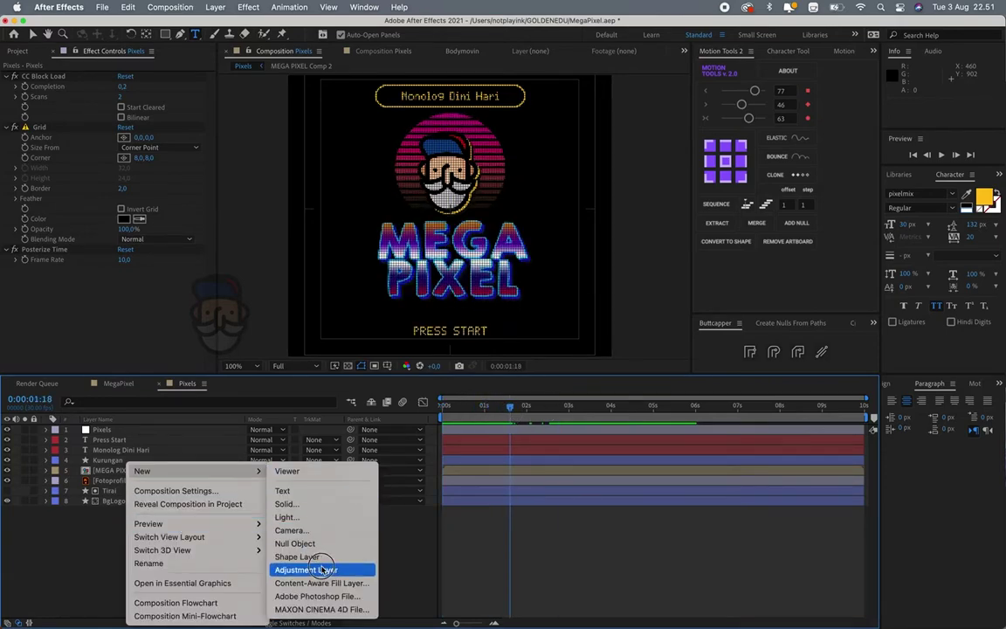
click(317, 570)
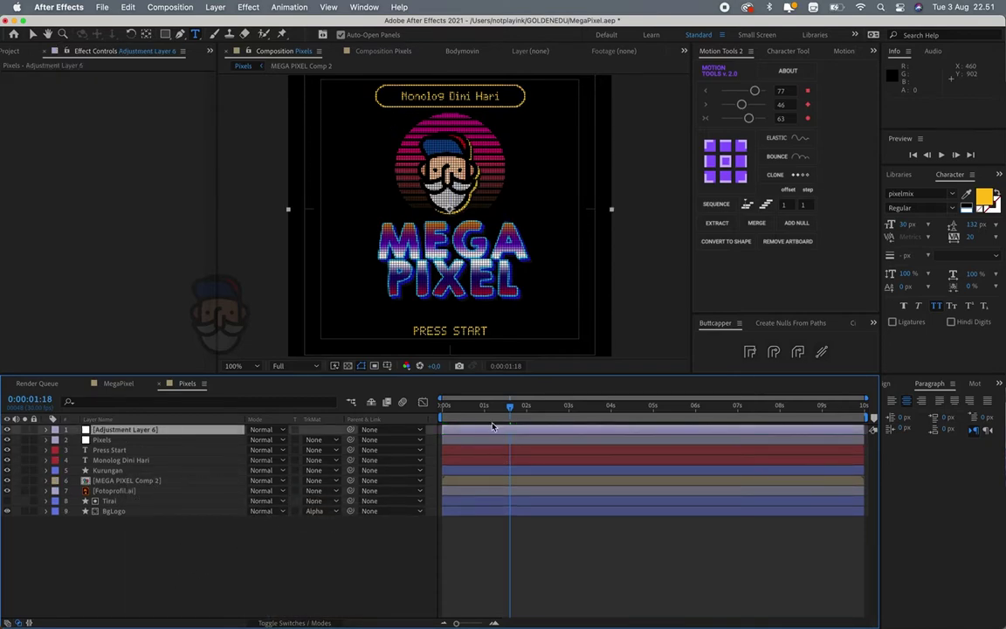
key(Page_Down)
- Rename the top adjustment layer to Glow and open the effect search for it
click(160, 431)
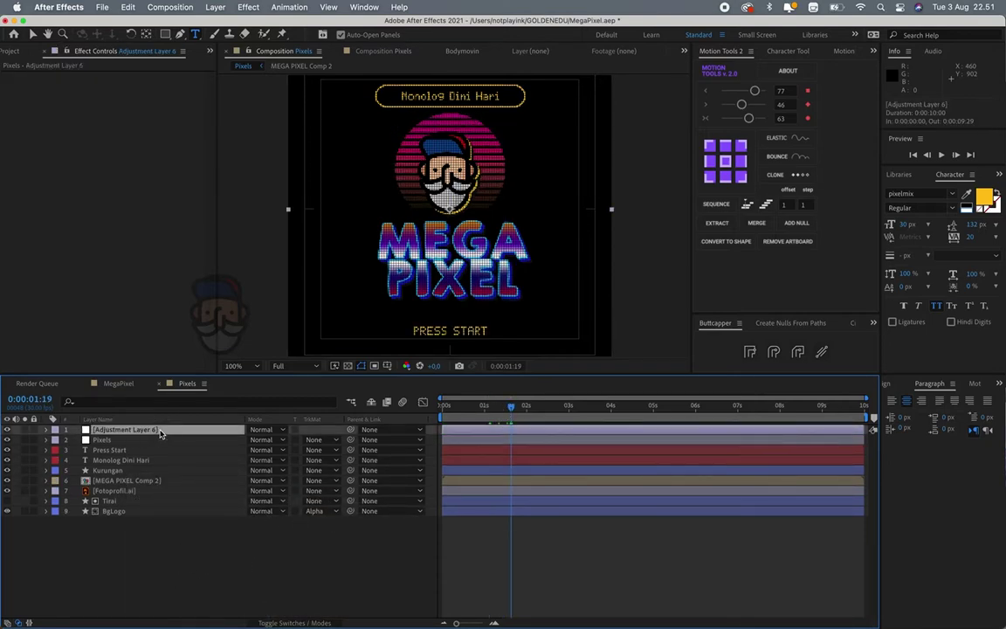
key(Return)
text(Glo)
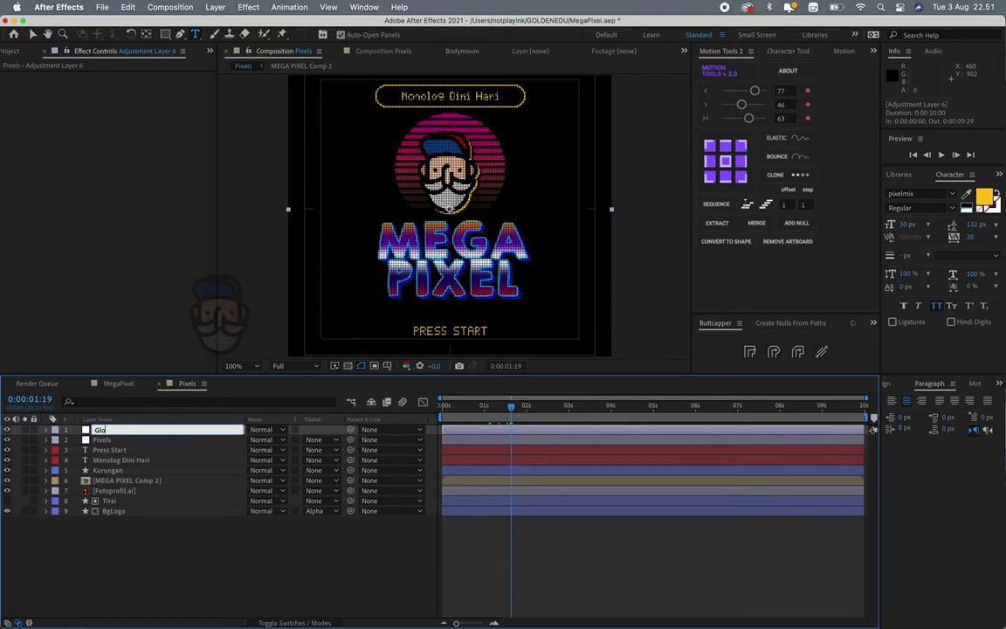
text(w)
key(Return)
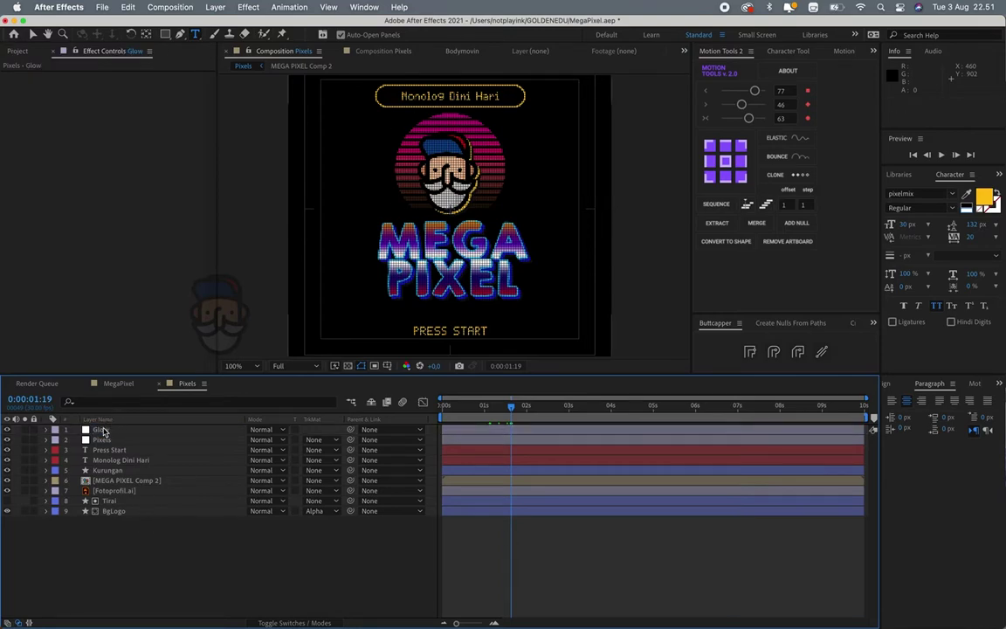
click(150, 432)
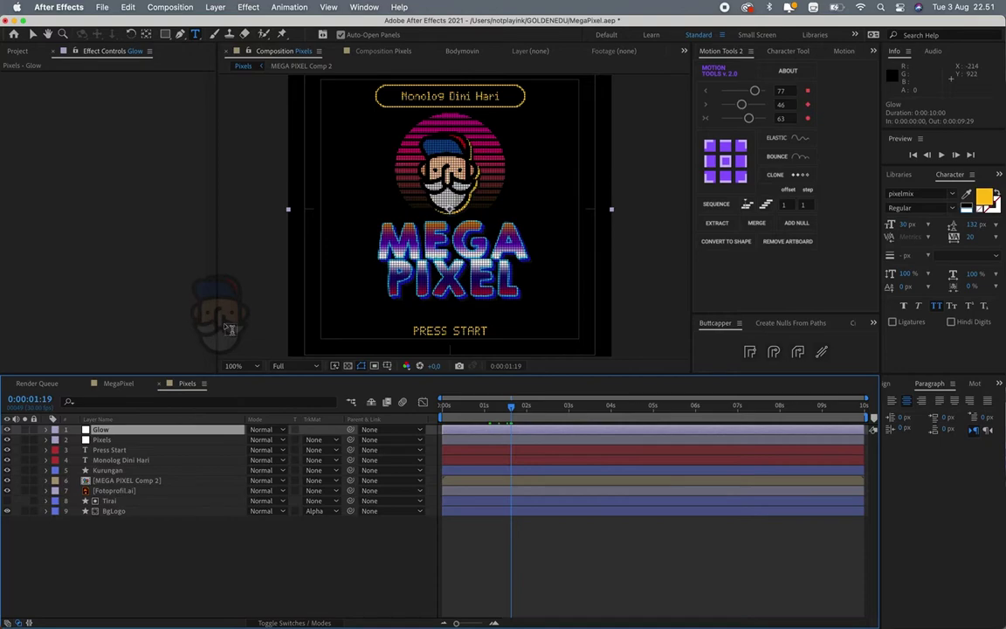
key(ctrl+space)
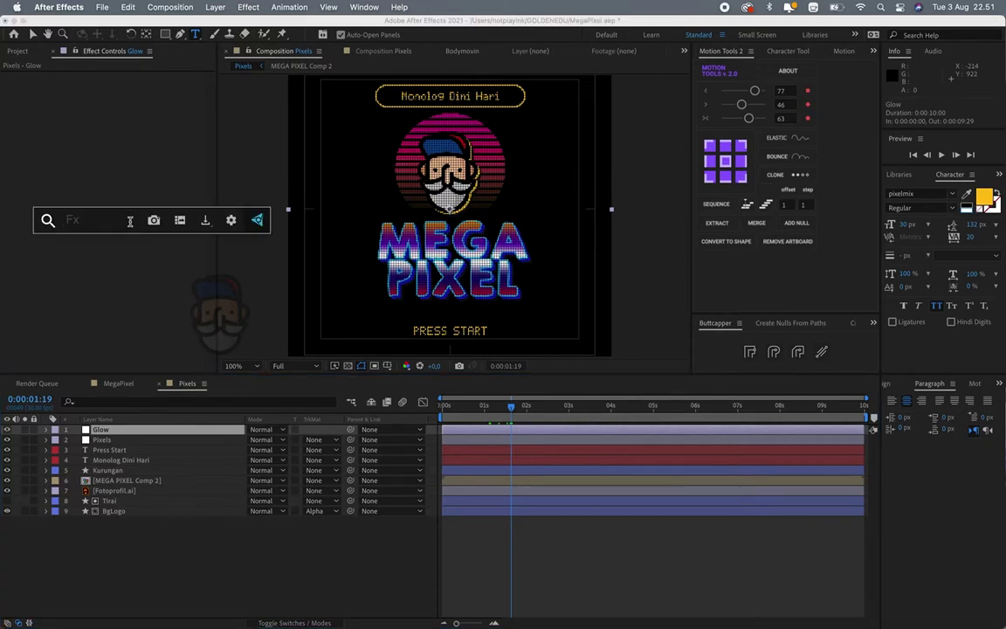
- Apply the Glow effect and set Glow Threshold to 15%
text(glos)
key(BackSpace)
key(BackSpace)
text(ow)
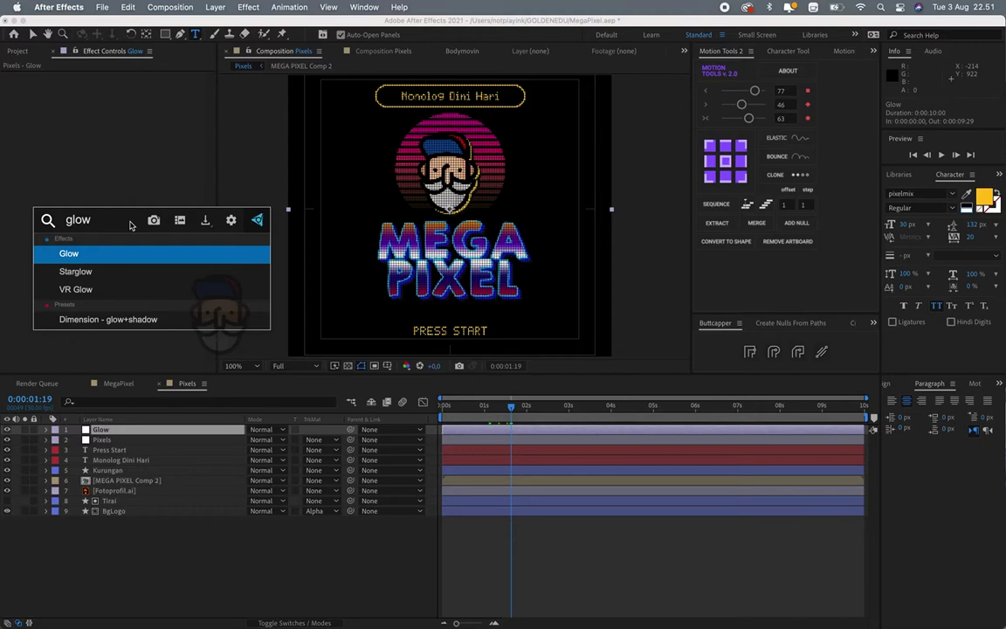
key(Return)
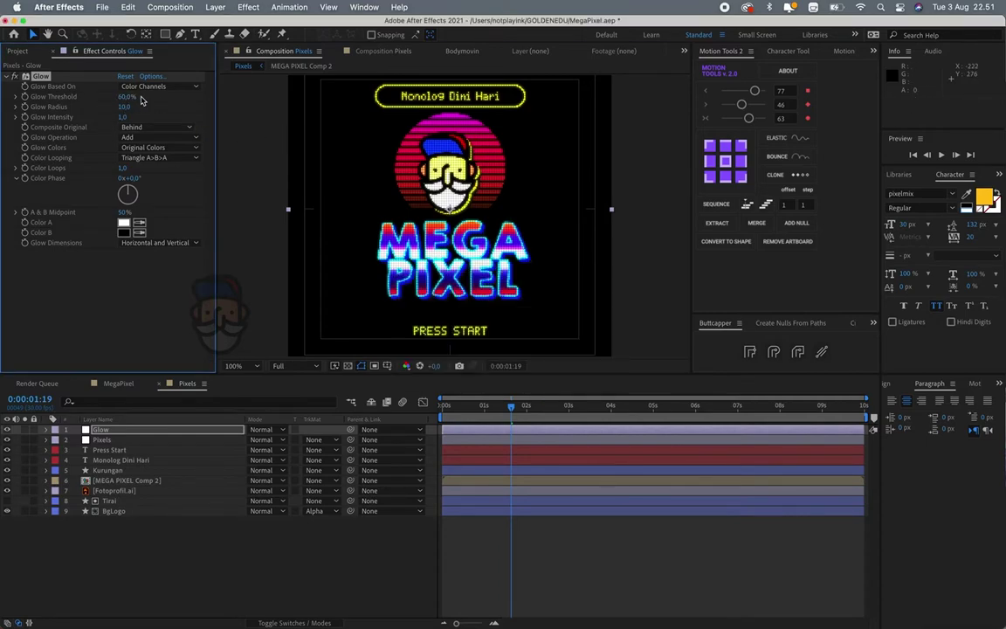
drag(124, 98, 108, 107)
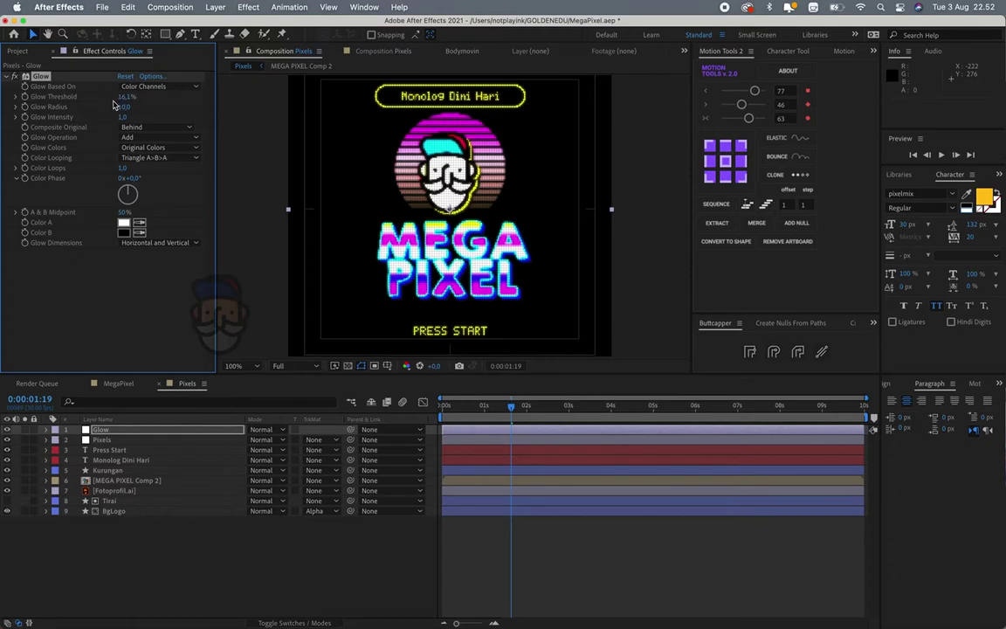
click(123, 96)
key(Return)
key(Return)
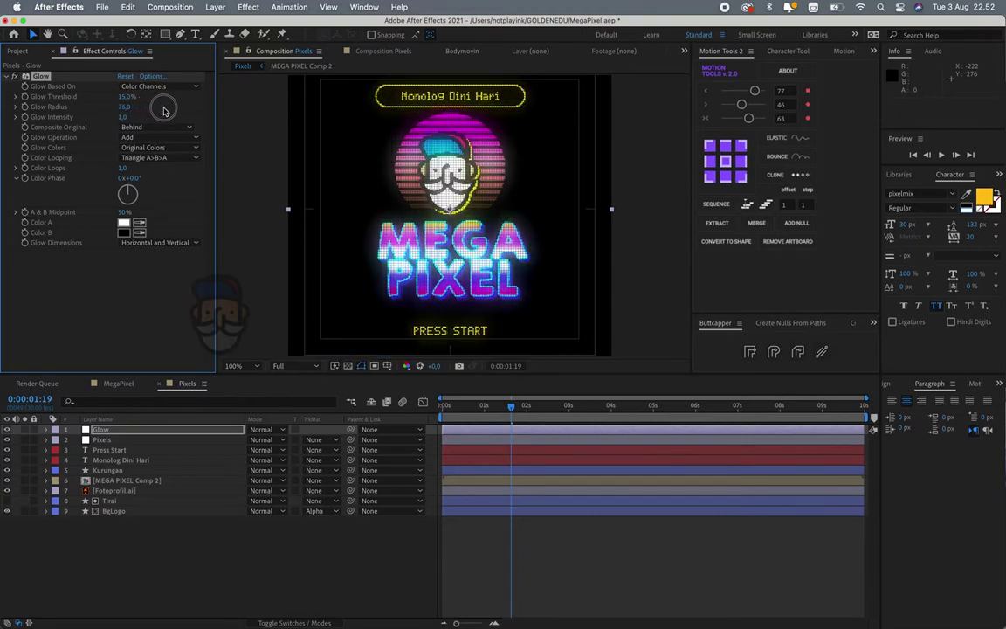
- Set Glow Radius to 30 and Glow Intensity to 0.7, then preview the glowing animation
mouse_move(155, 111)
mouse_down()
mouse_move(113, 110)
mouse_move(122, 108)
mouse_up()
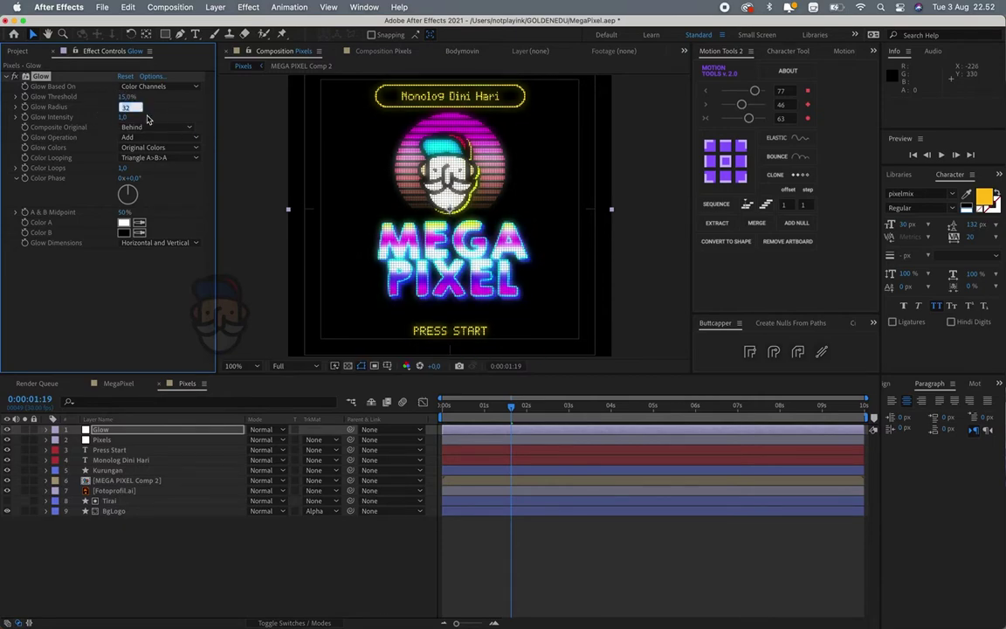
key(Return)
drag(122, 107, 125, 110)
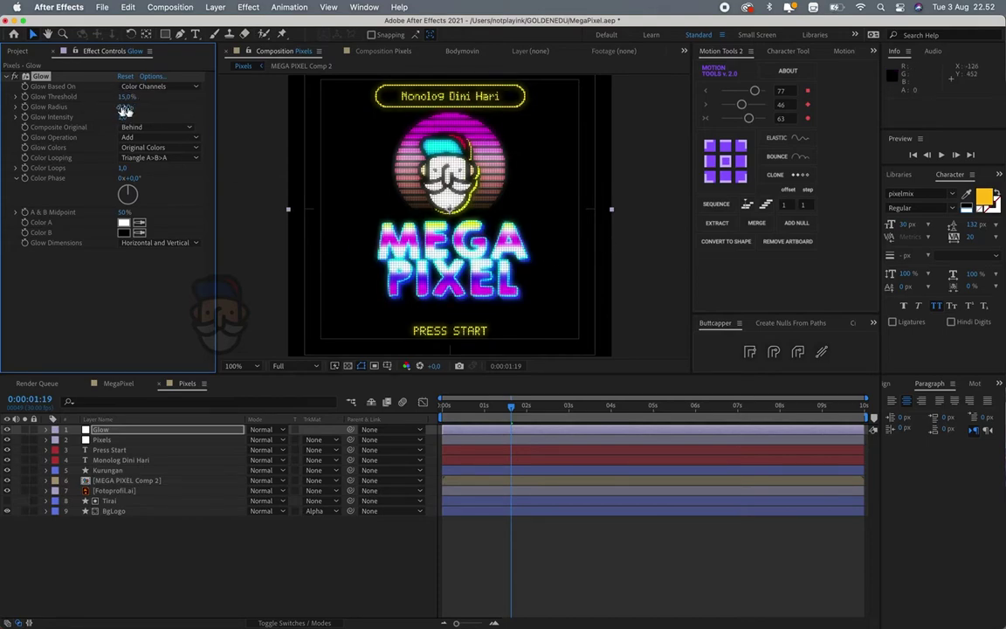
key(super+z)
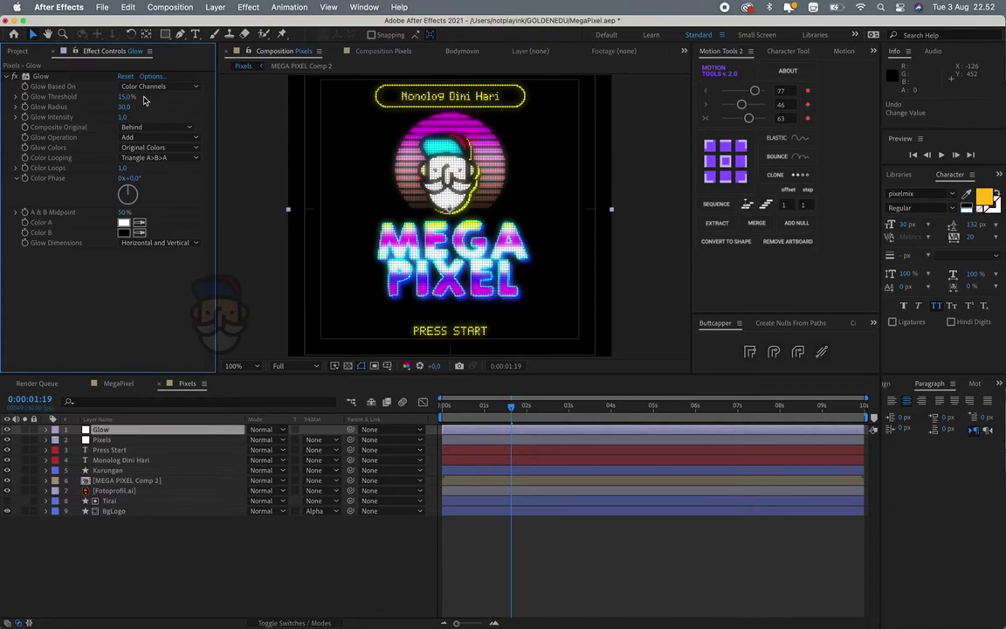
click(127, 117)
key(Return)
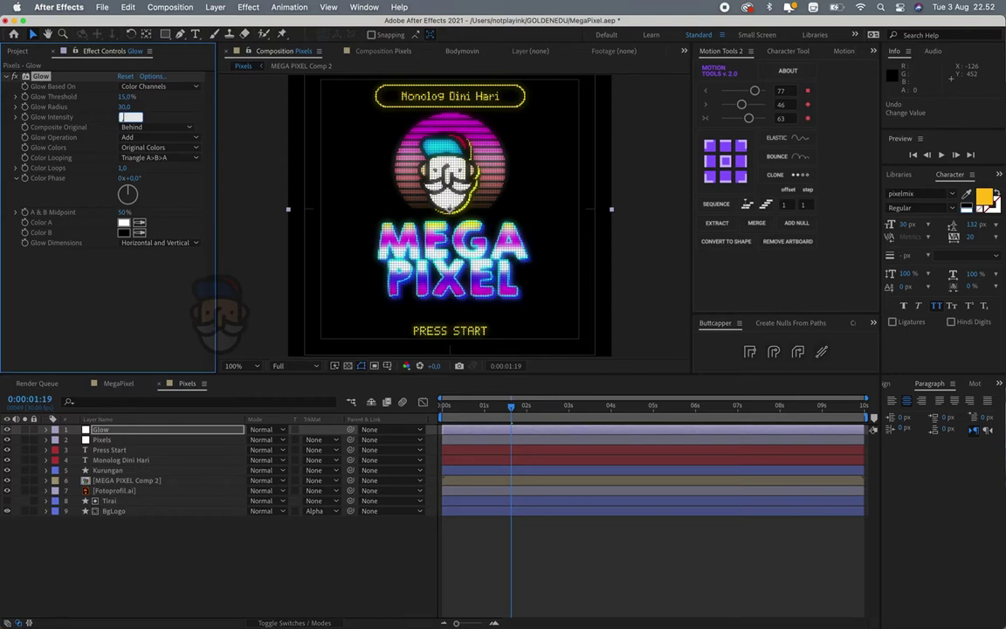
text(5)
key(Return)
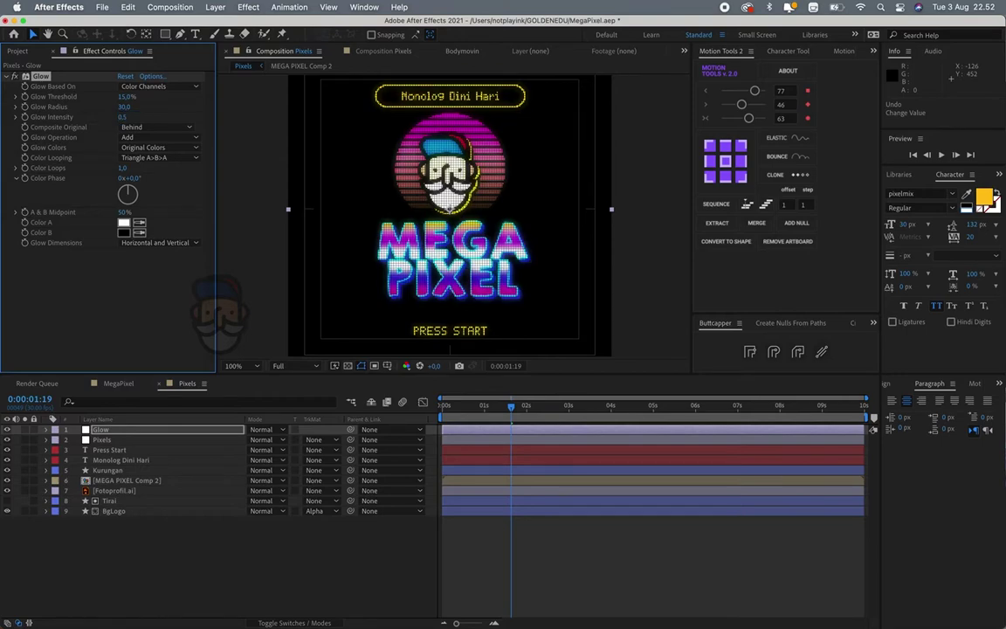
click(125, 117)
key(Return)
click(126, 117)
text(0,7)
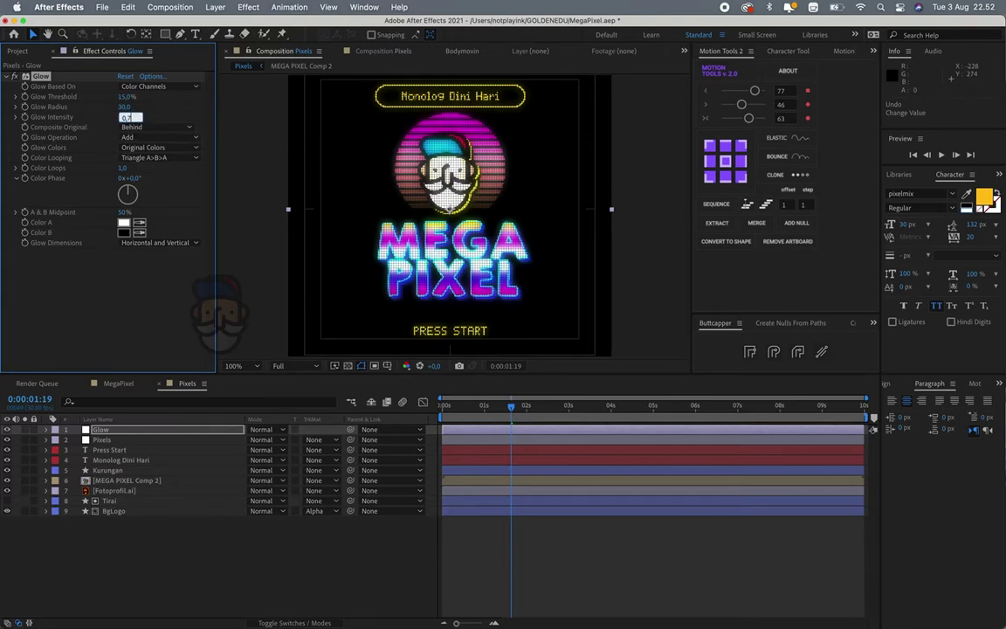
key(space)
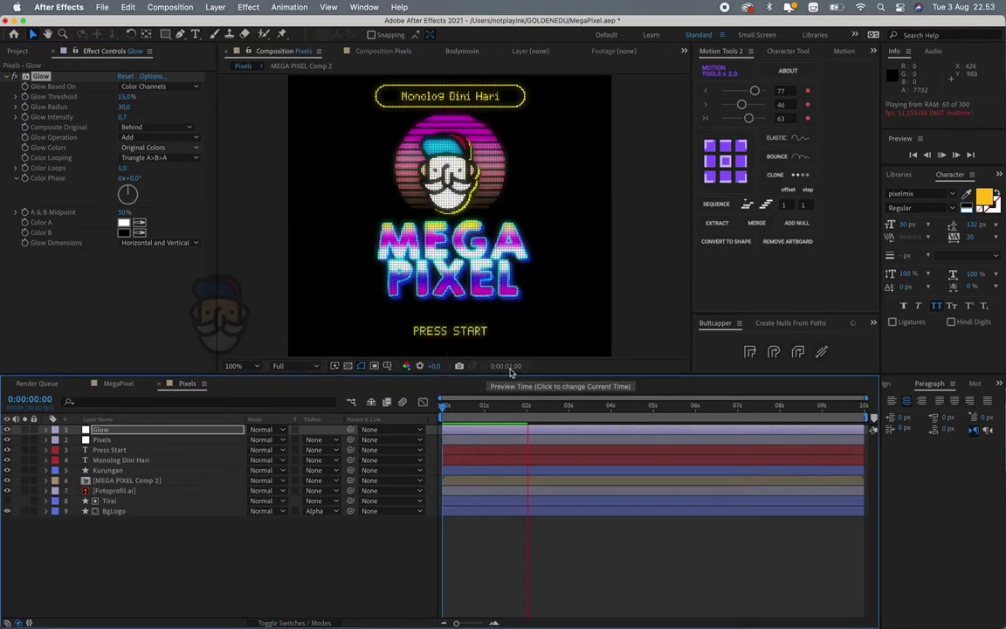
- Replay the glowing animation from the start, then open the MEGA PIXEL Comp 2 precomp
key(space)
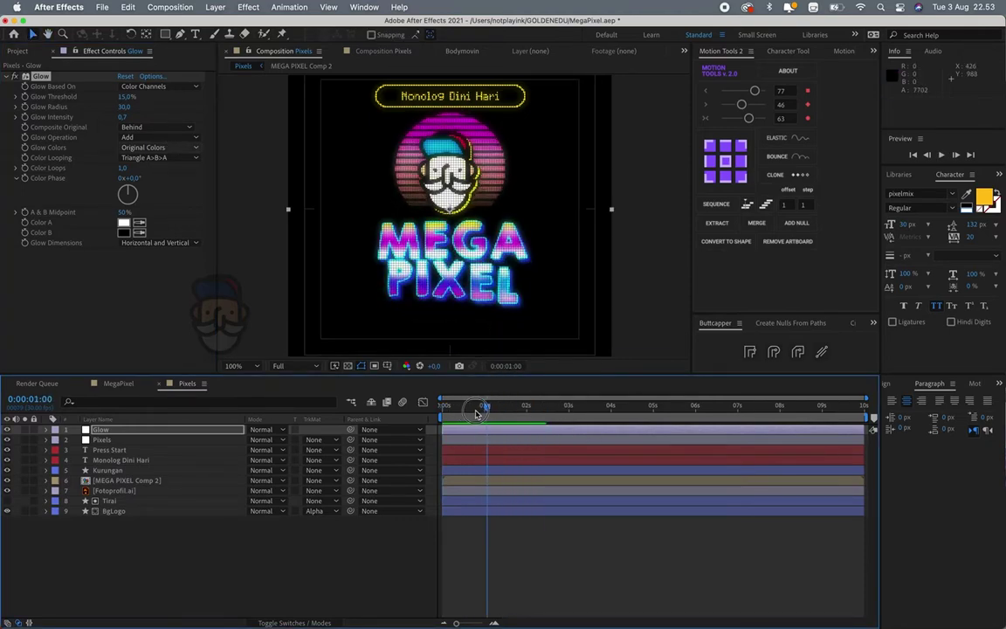
key(Home)
key(space)
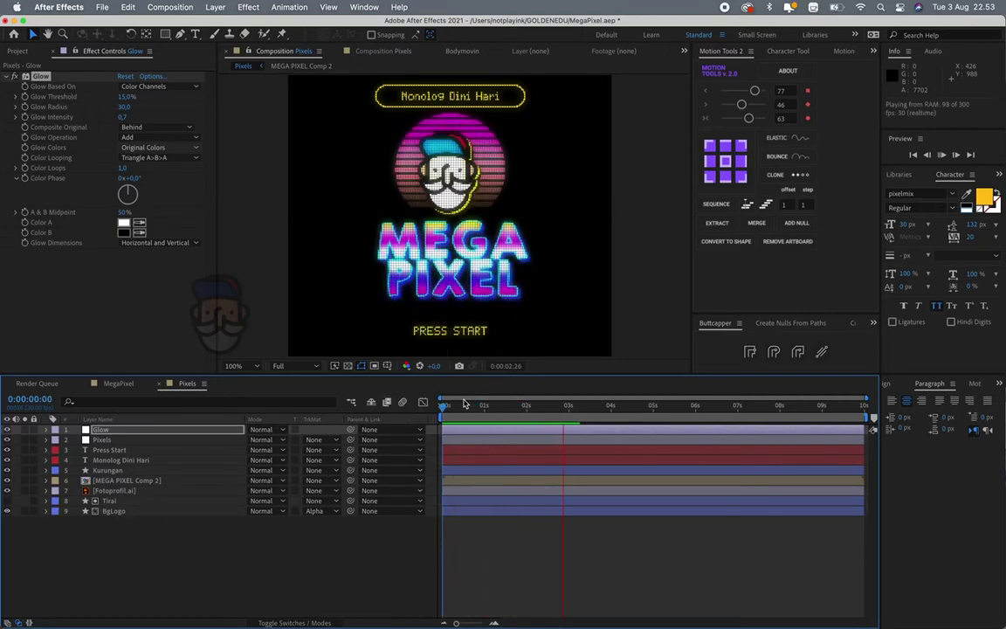
key(Home)
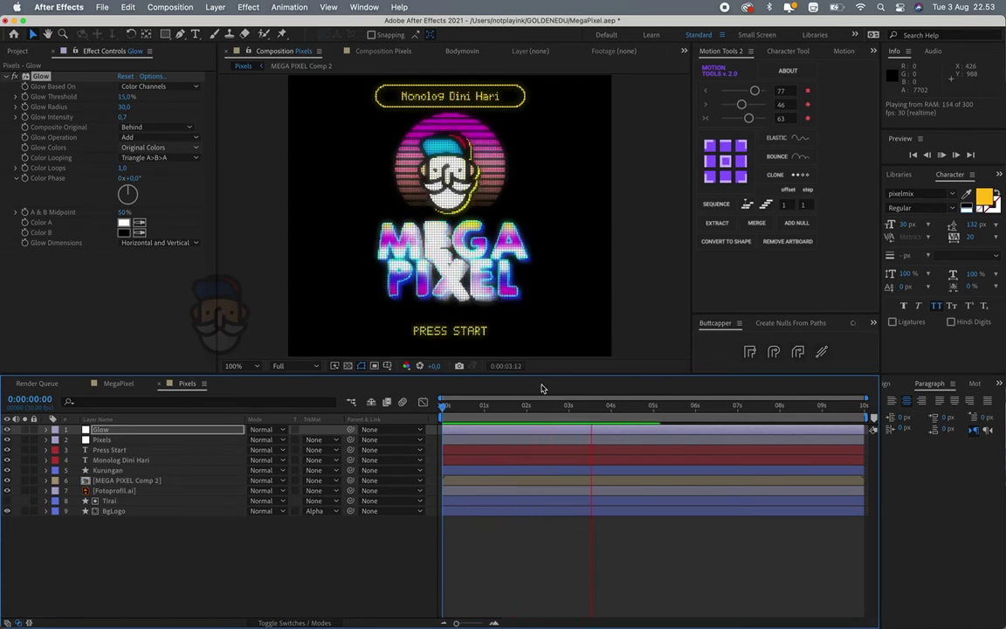
key(space)
drag(602, 409, 597, 409)
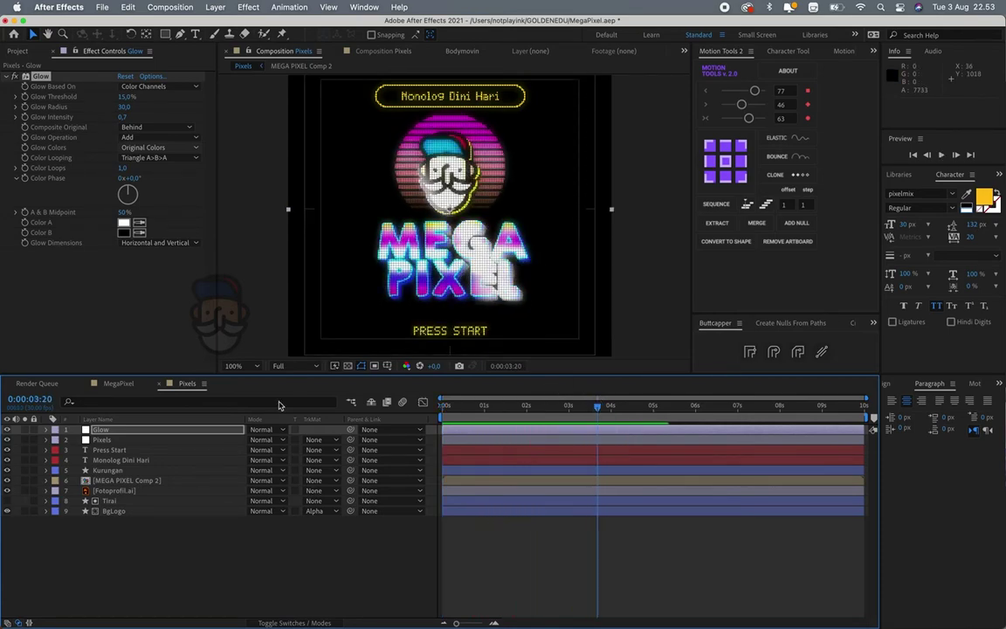
double_click(174, 480)
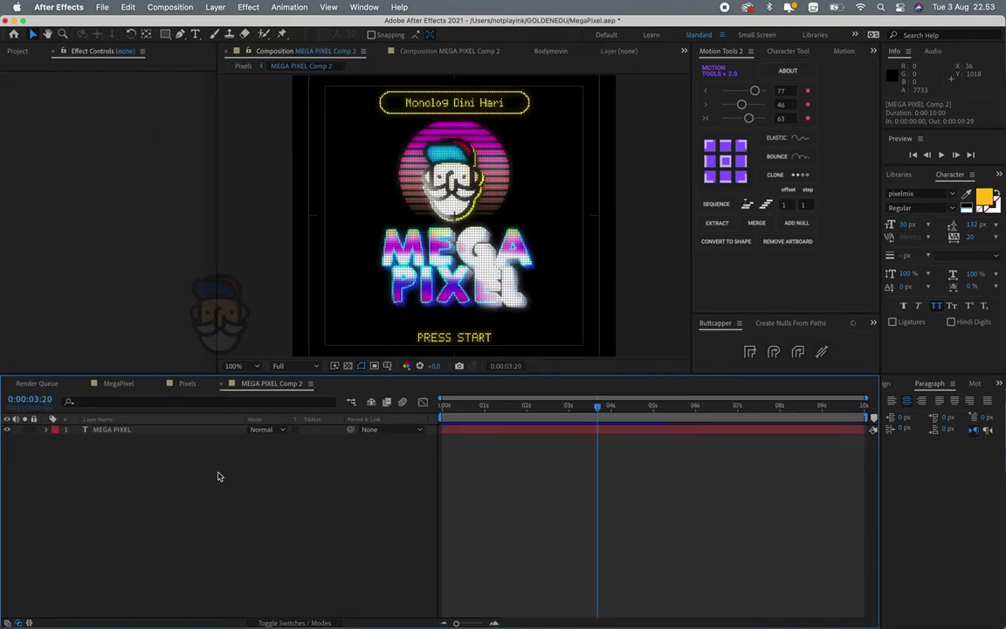
- Back in Pixels at about 3 seconds, lower the light sweep's Sweep Intensity and narrow Width to 40
click(187, 383)
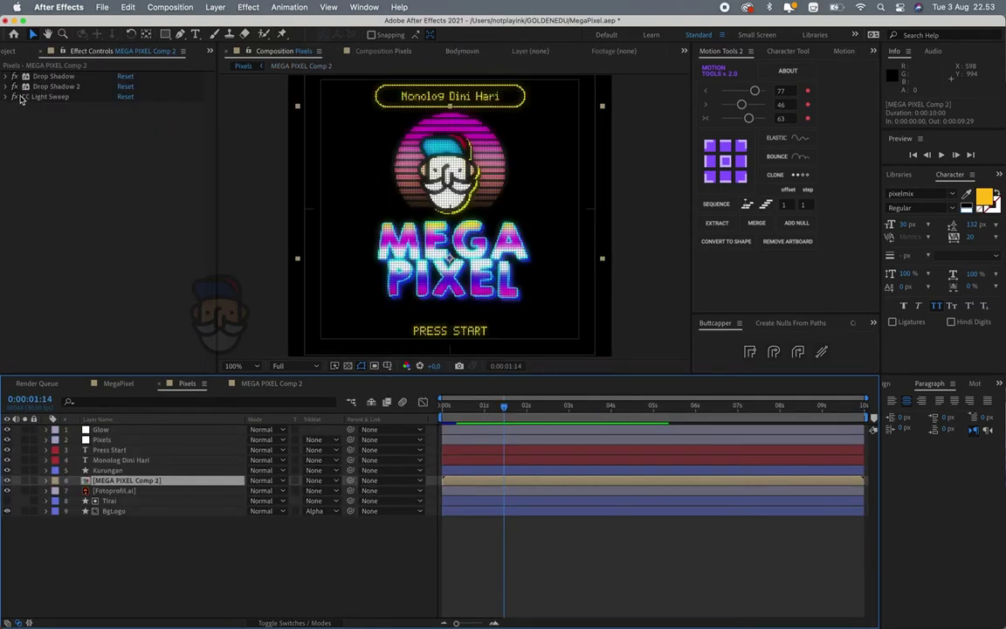
click(15, 96)
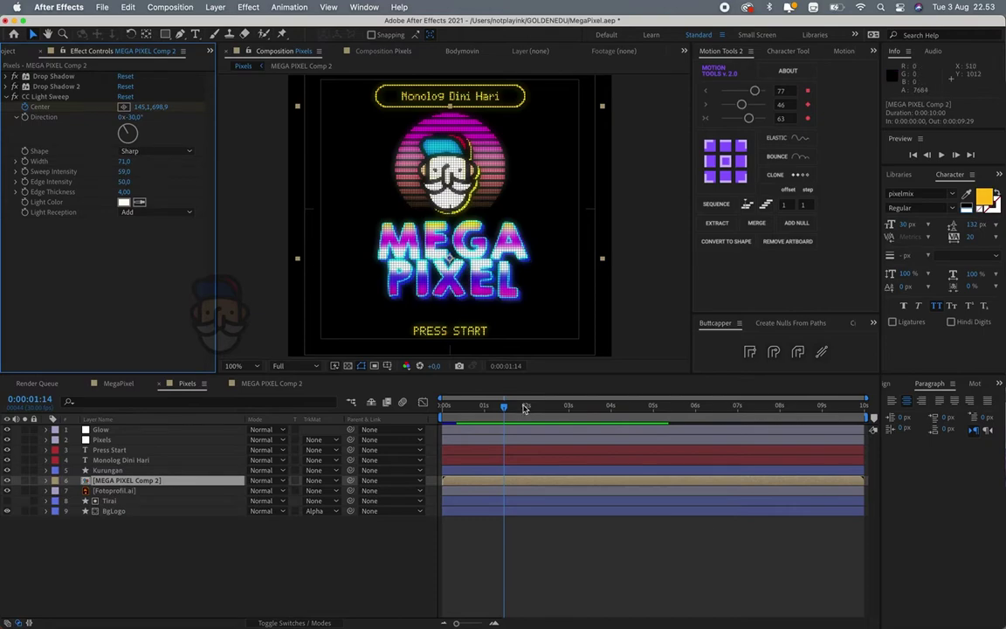
drag(505, 406, 591, 414)
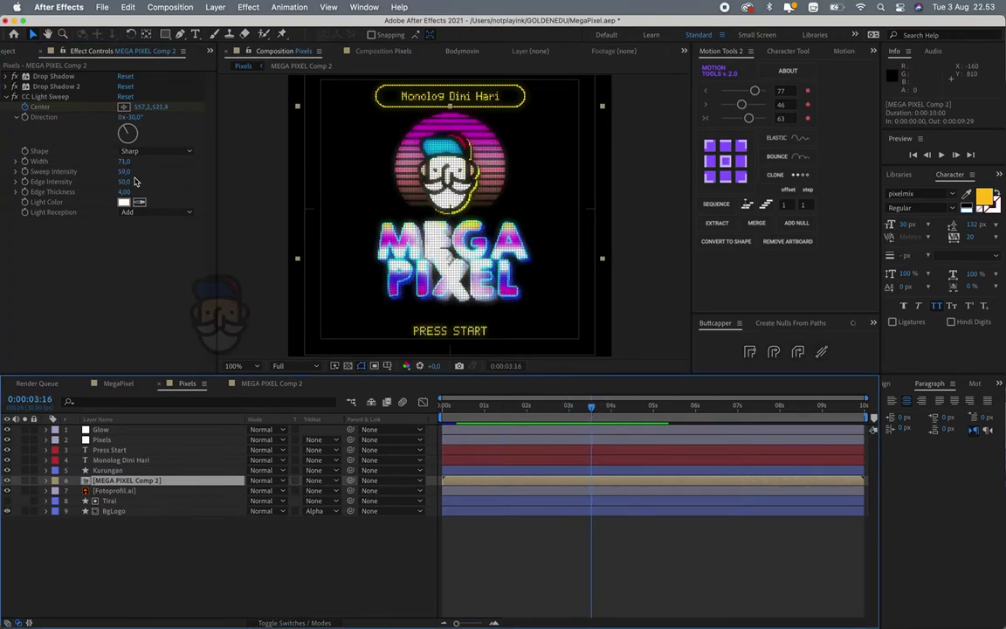
drag(128, 179, 99, 179)
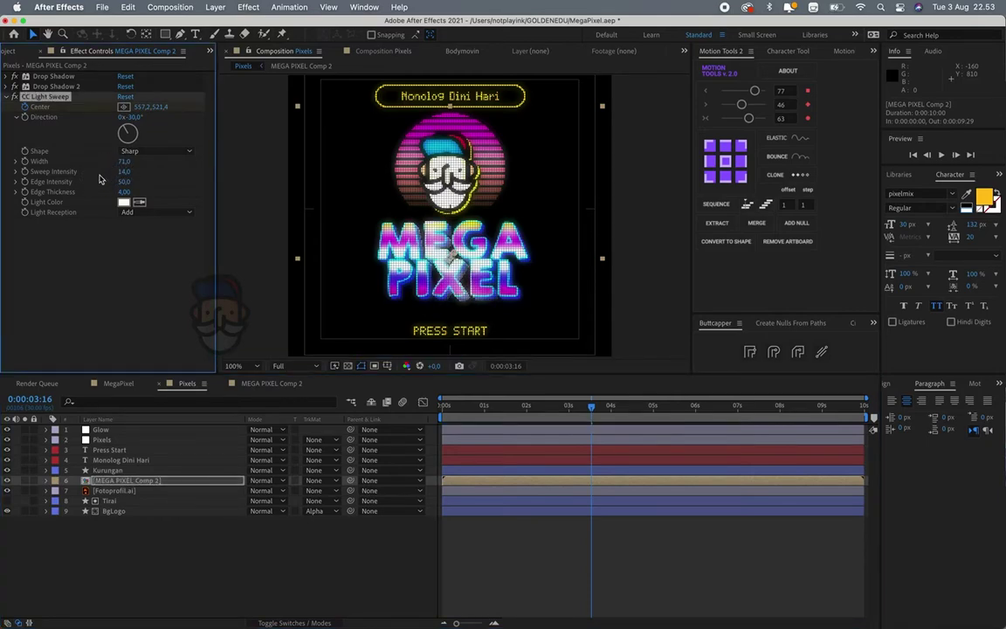
click(125, 173)
mouse_move(122, 161)
mouse_down()
mouse_move(112, 161)
mouse_move(122, 168)
mouse_up()
text(40)
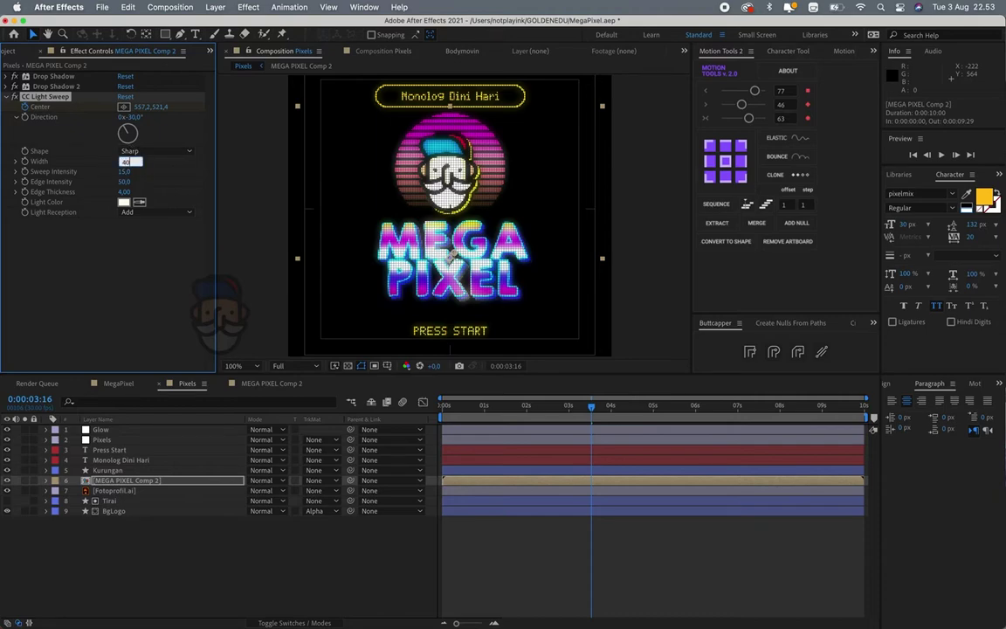
key(Return)
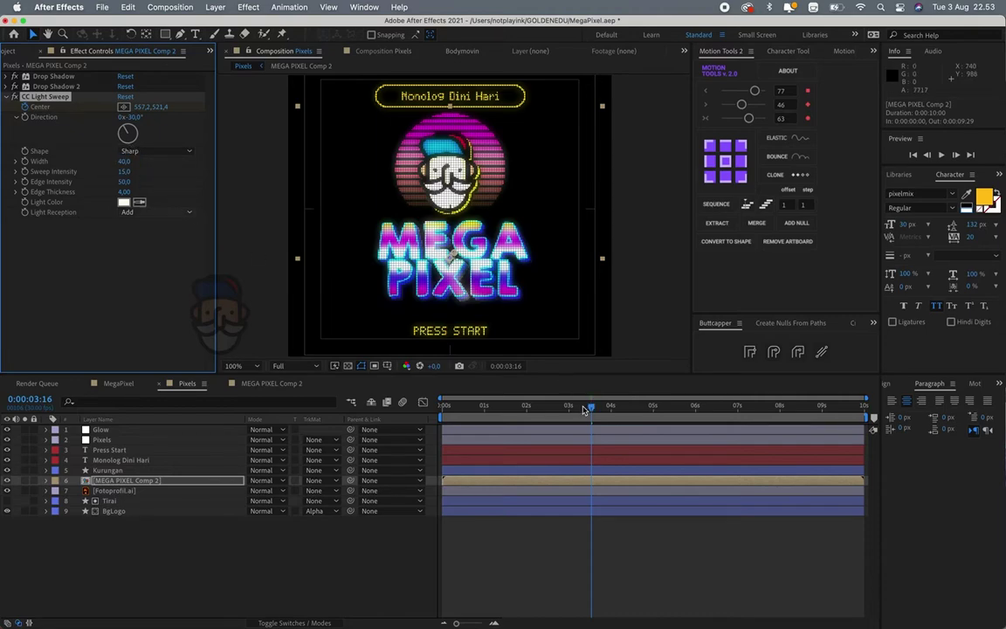
- Preview the sweep around 3:16 and widen the light sweep Width to 70
key(space)
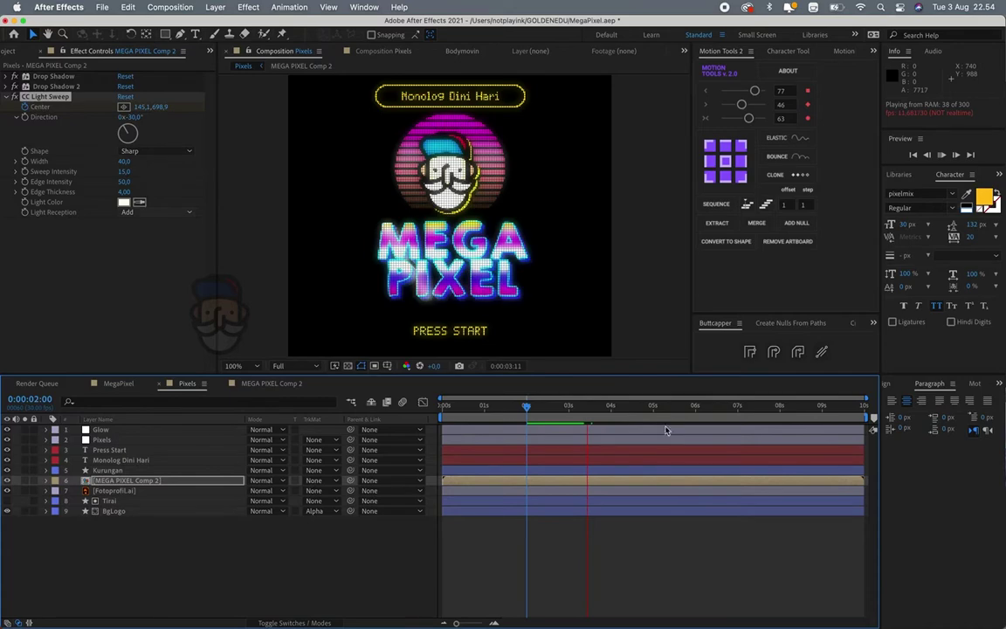
click(589, 407)
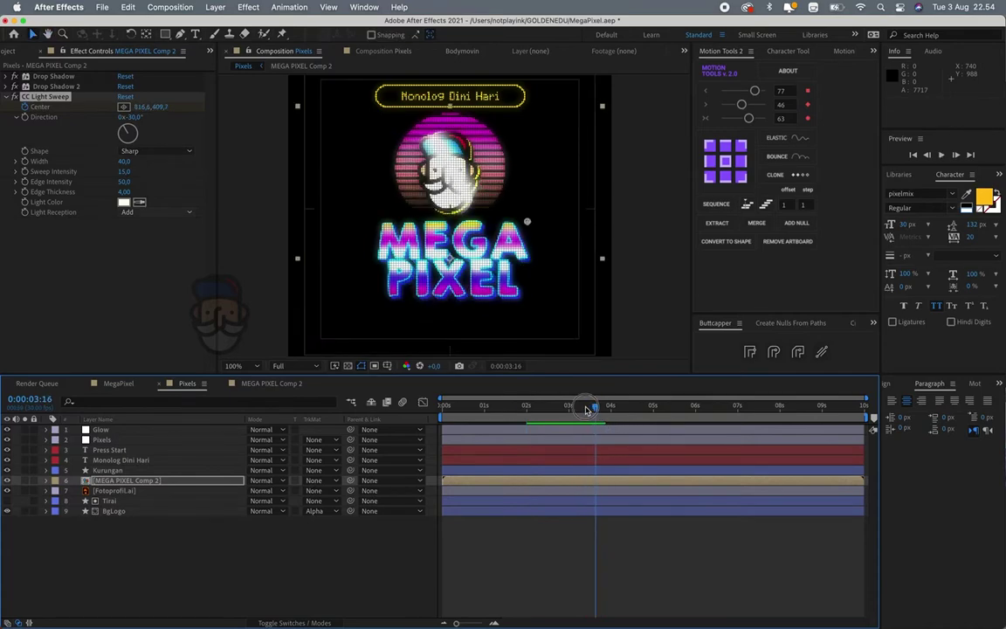
drag(589, 408, 591, 411)
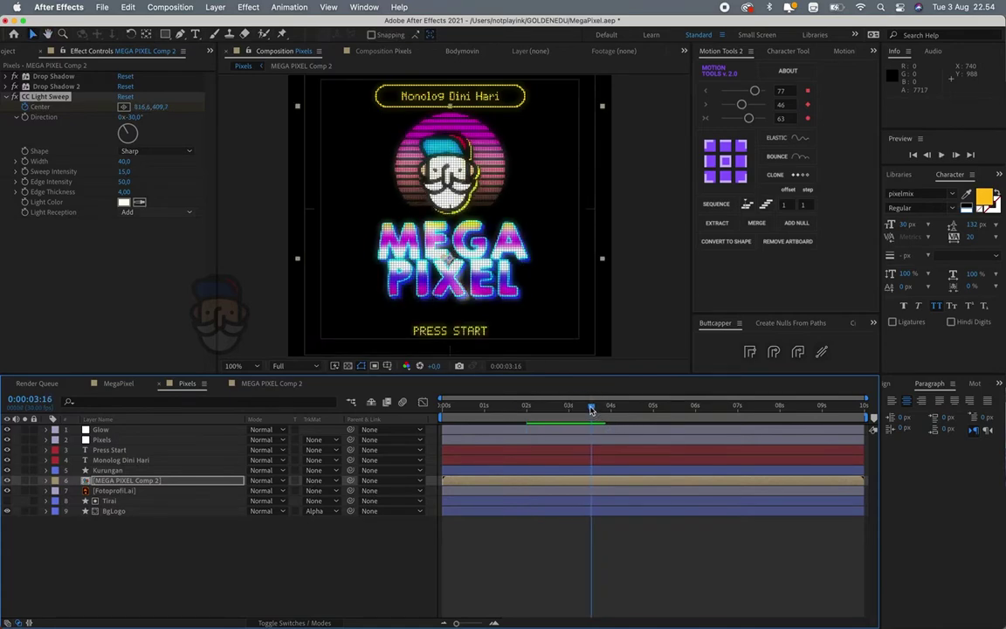
drag(123, 162, 145, 169)
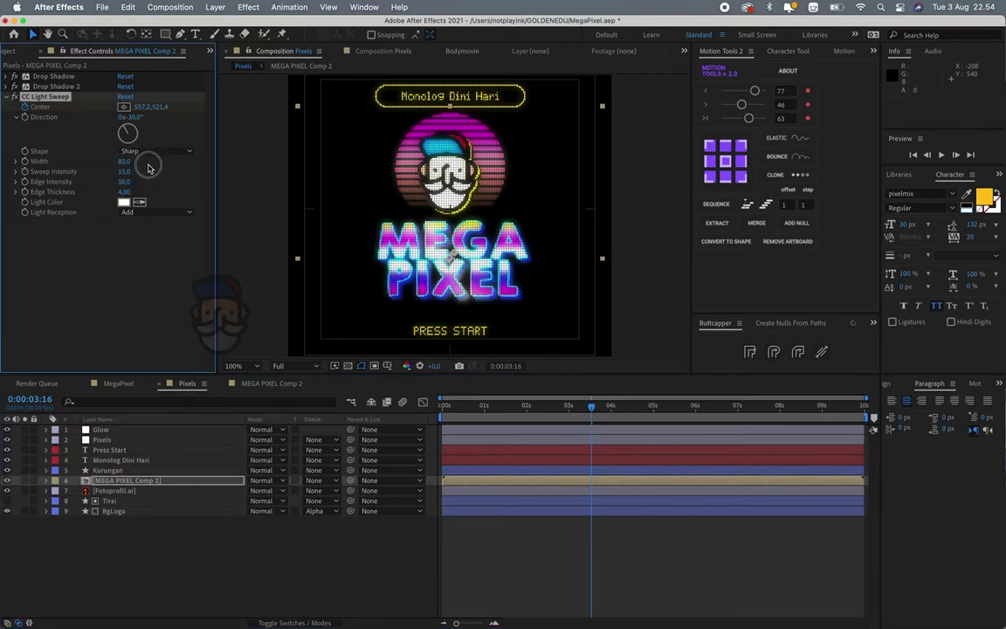
drag(587, 411, 594, 407)
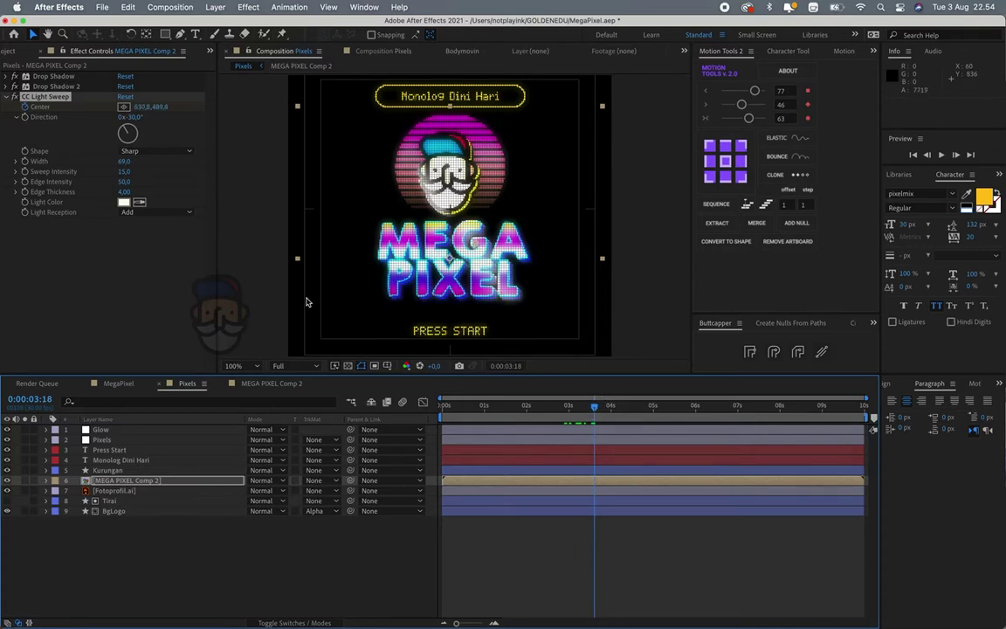
click(127, 162)
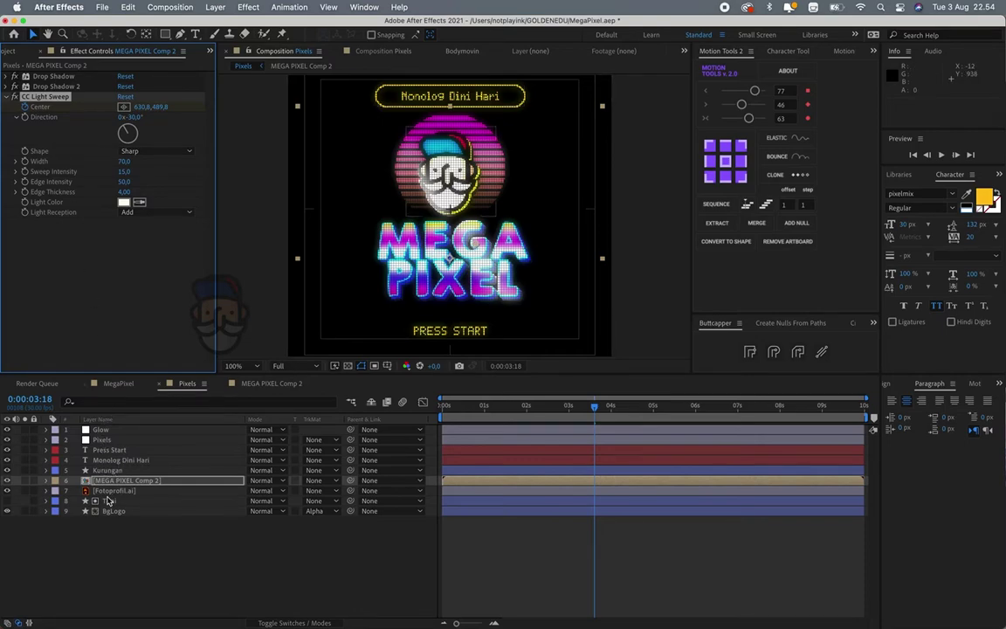
- Set the Fotoprofil.ai mascot's CC Light Sweep to Width 70 and Sweep Intensity 15
click(116, 492)
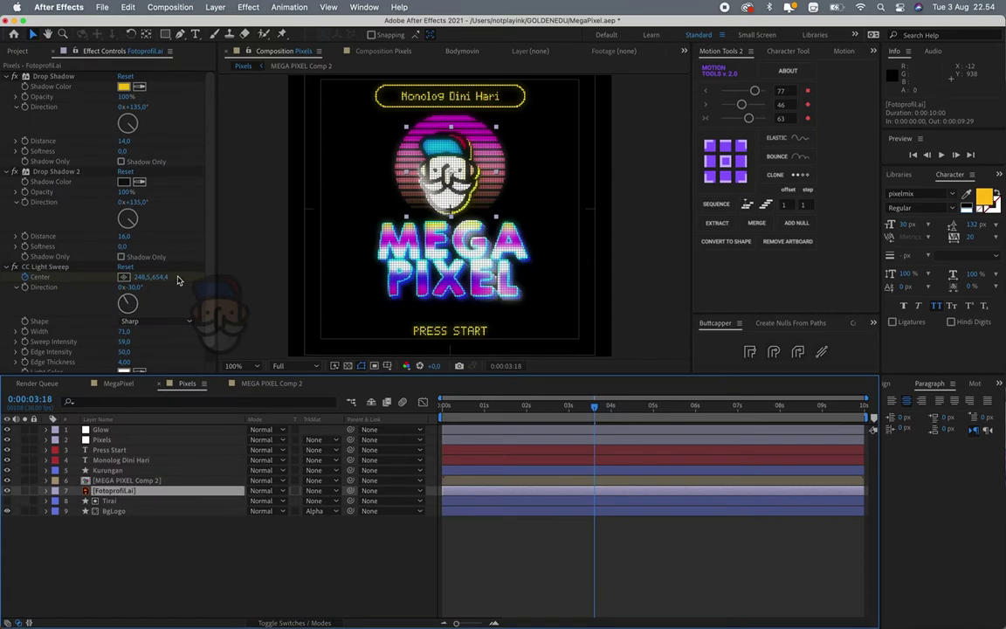
scroll(157, 301, down, 1)
click(124, 322)
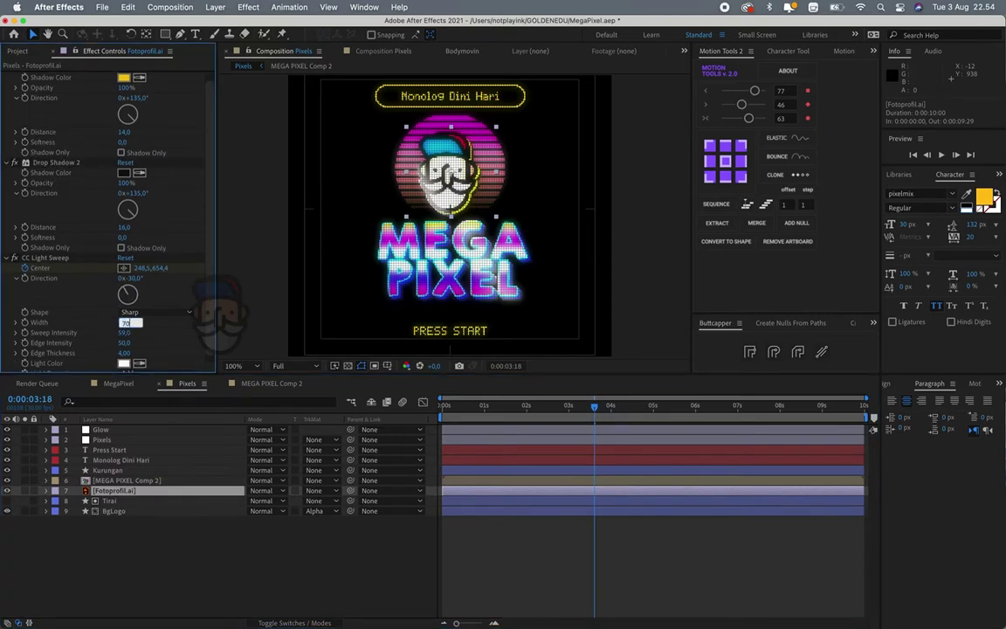
key(Return)
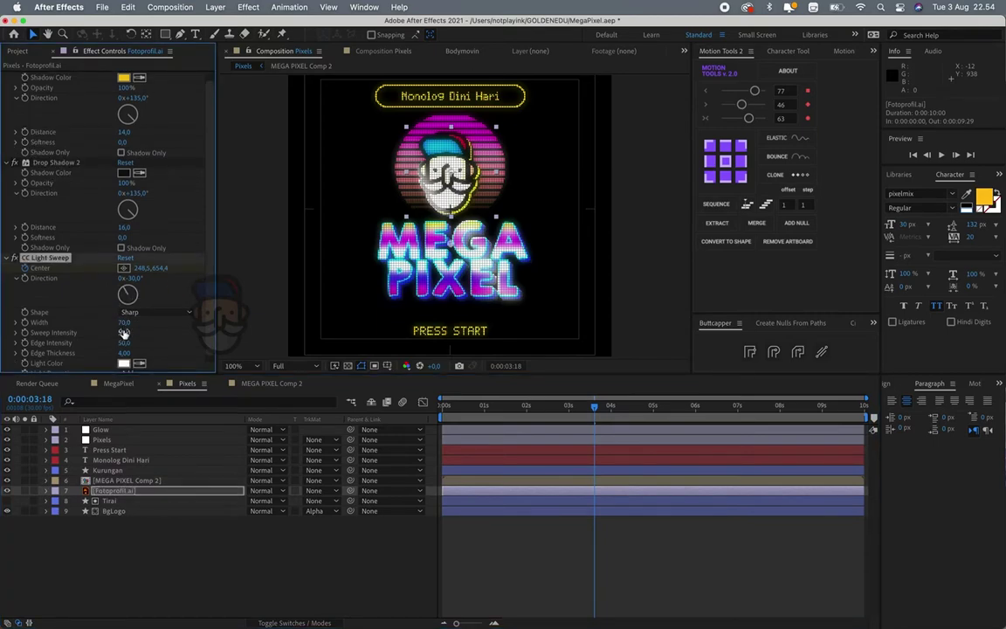
click(601, 588)
- Preview the full intro from the beginning, then park the current time at 1:20
key(space)
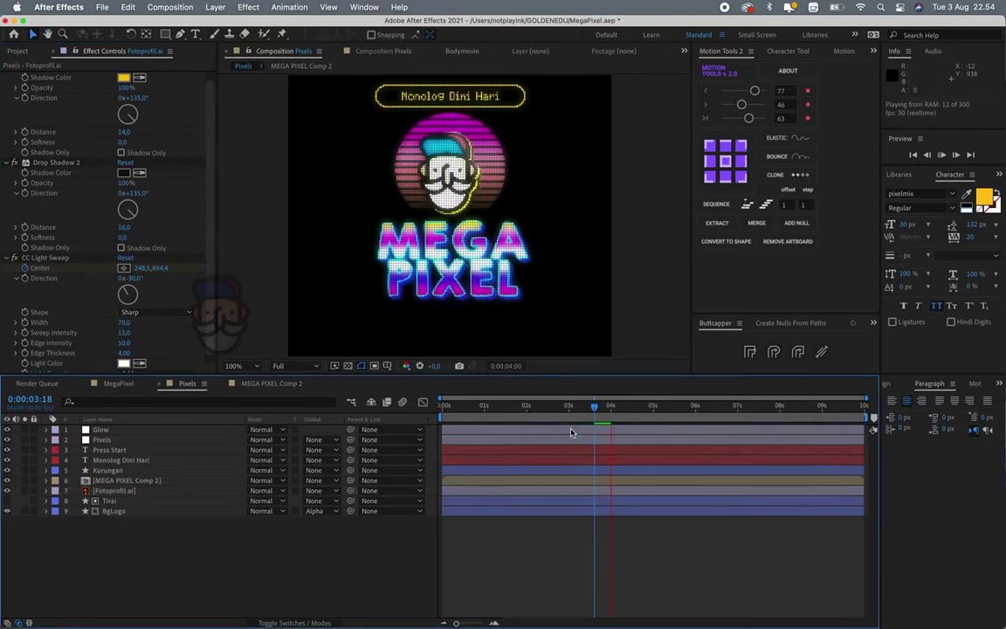
click(521, 407)
drag(521, 408, 210, 386)
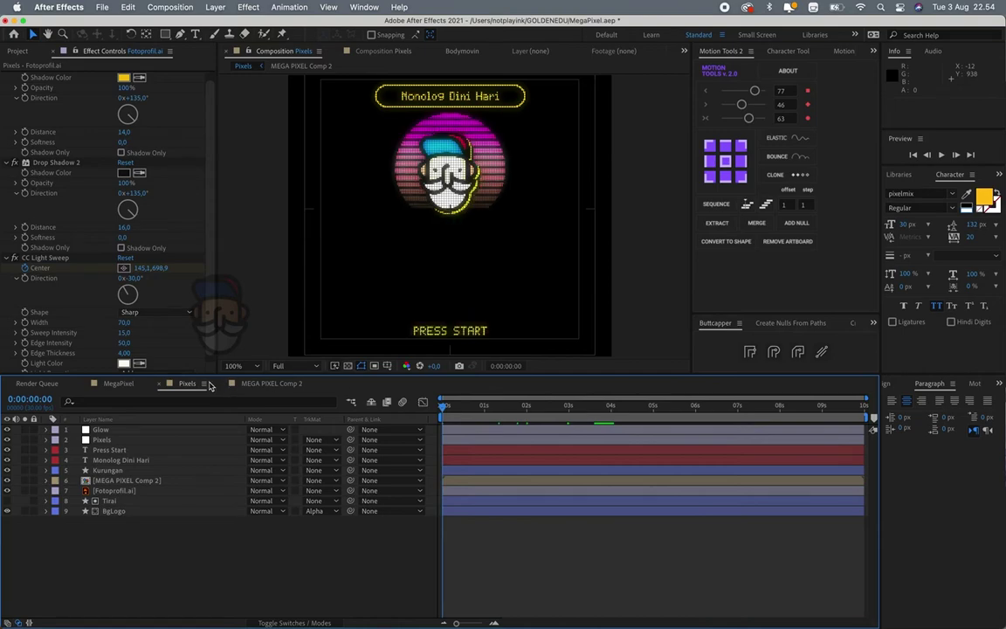
key(space)
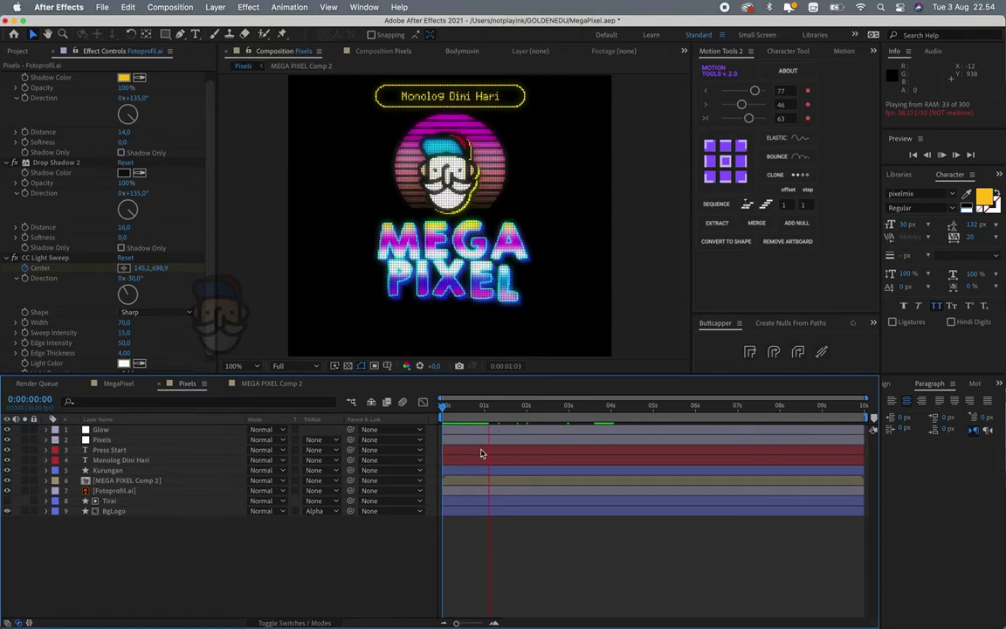
key(space)
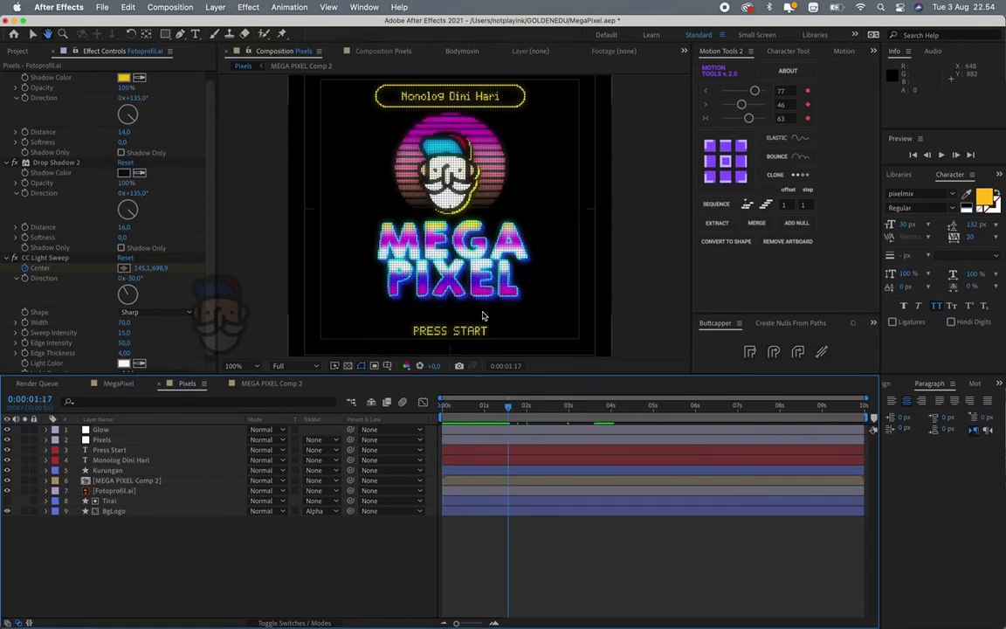
click(131, 430)
click(567, 534)
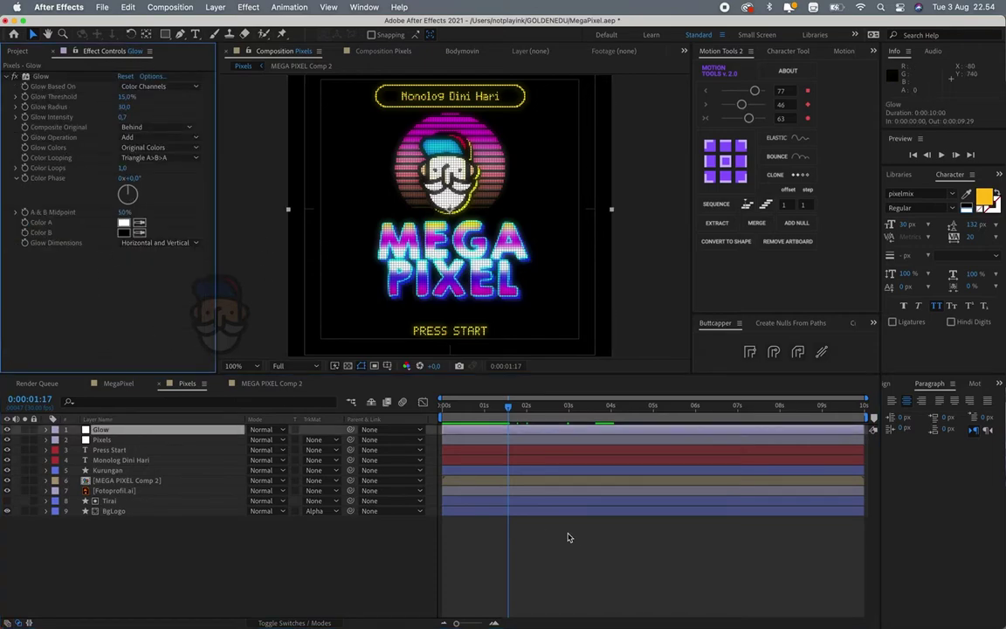
drag(485, 410, 512, 407)
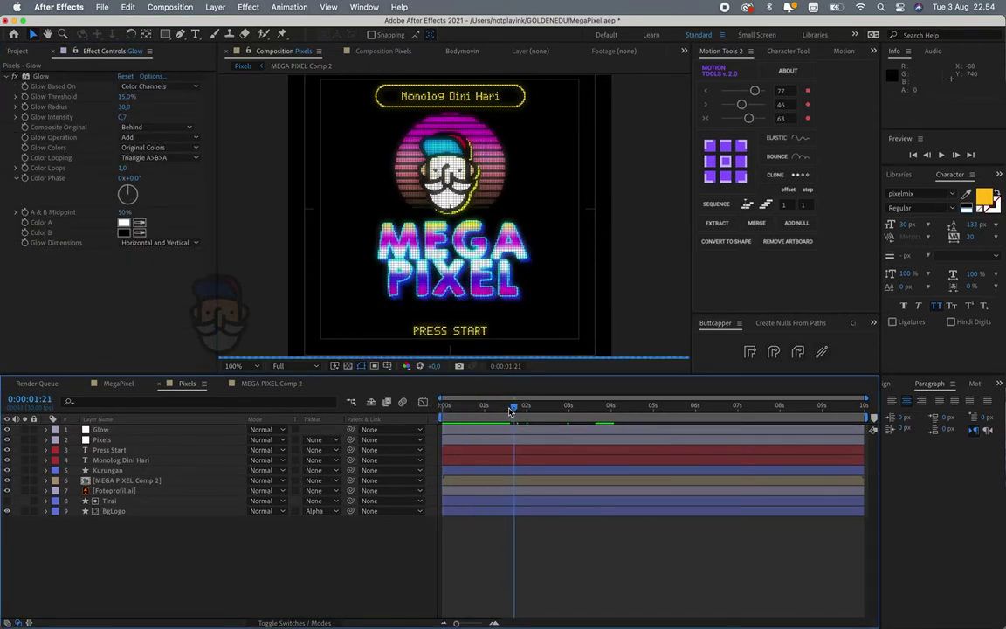
- Add a new adjustment layer on top and name it Noise
right_click(128, 534)
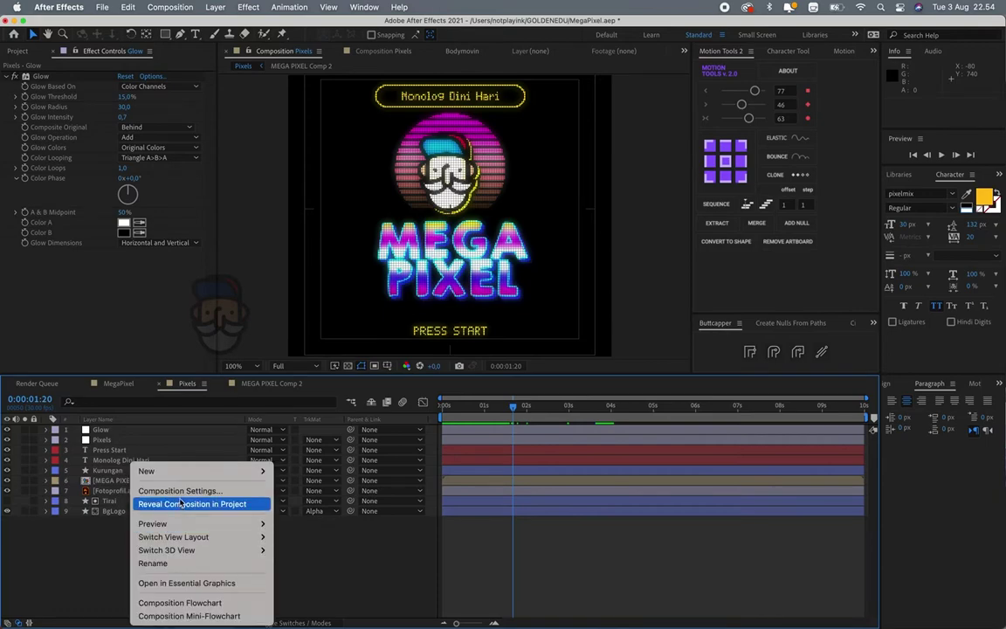
mouse_move(218, 470)
click(311, 571)
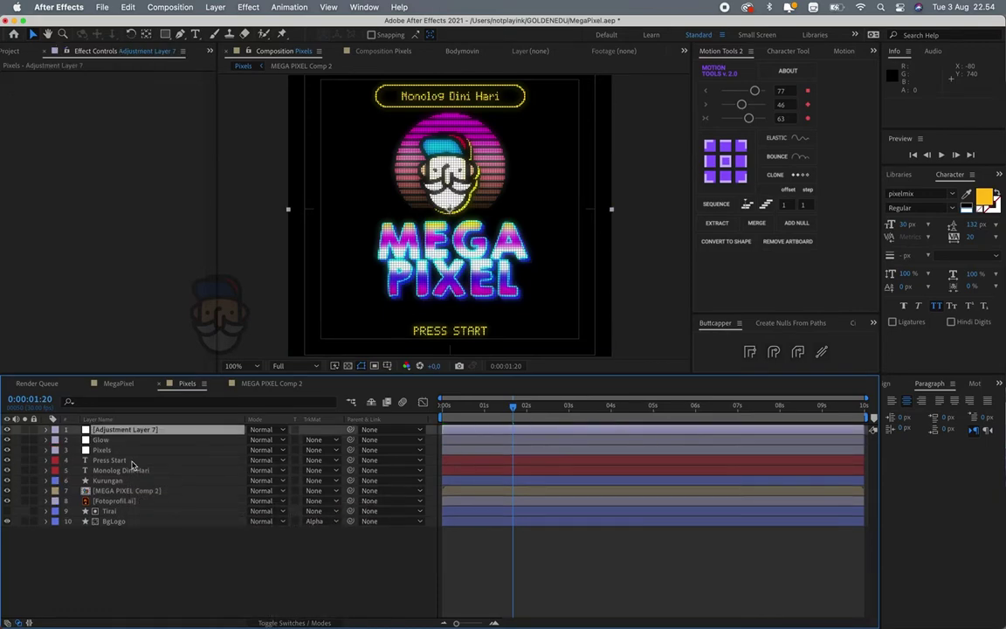
key(Return)
text(Noise)
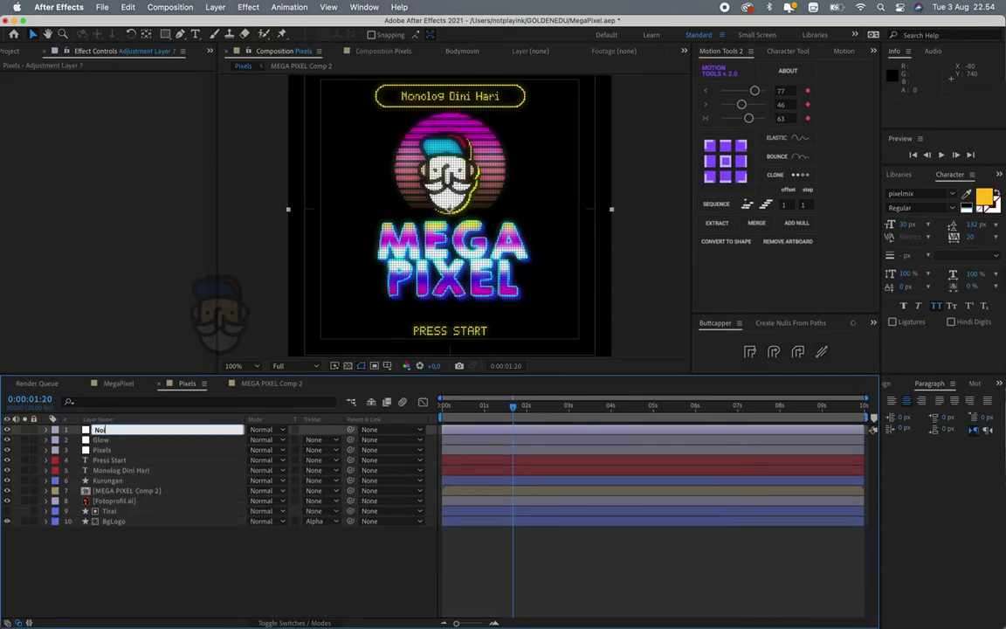
key(Return)
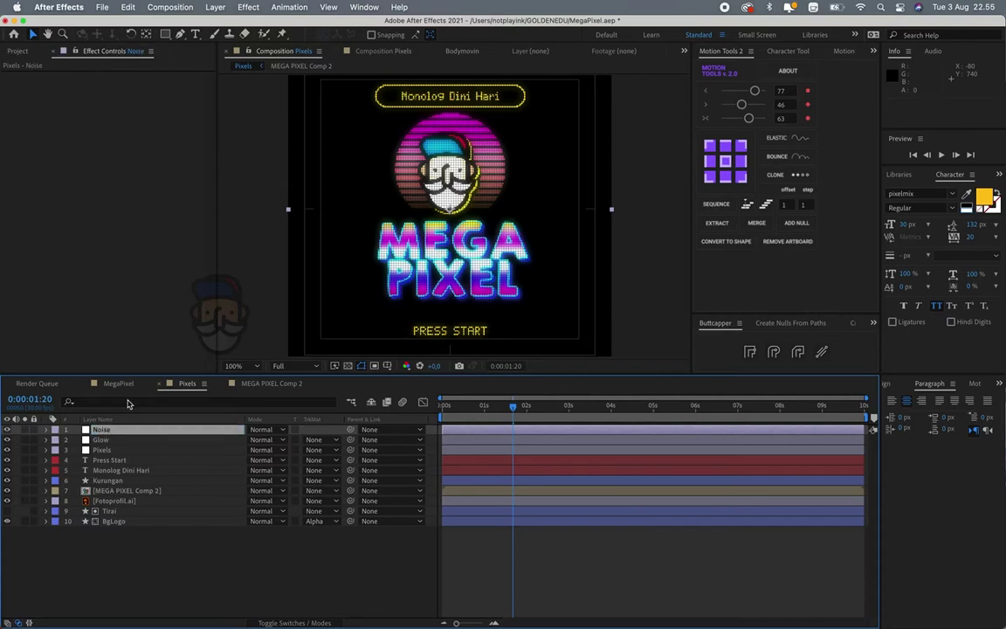
click(124, 437)
- Apply the Noise effect at 10% to the Noise layer and zoom into the E and G letters
key(ctrl+space)
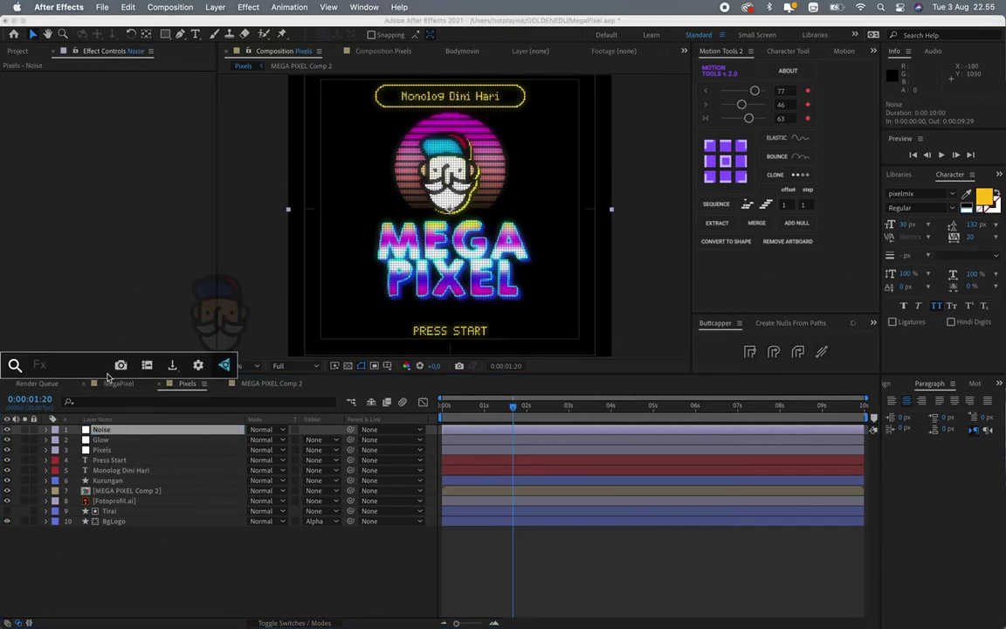
text(noi)
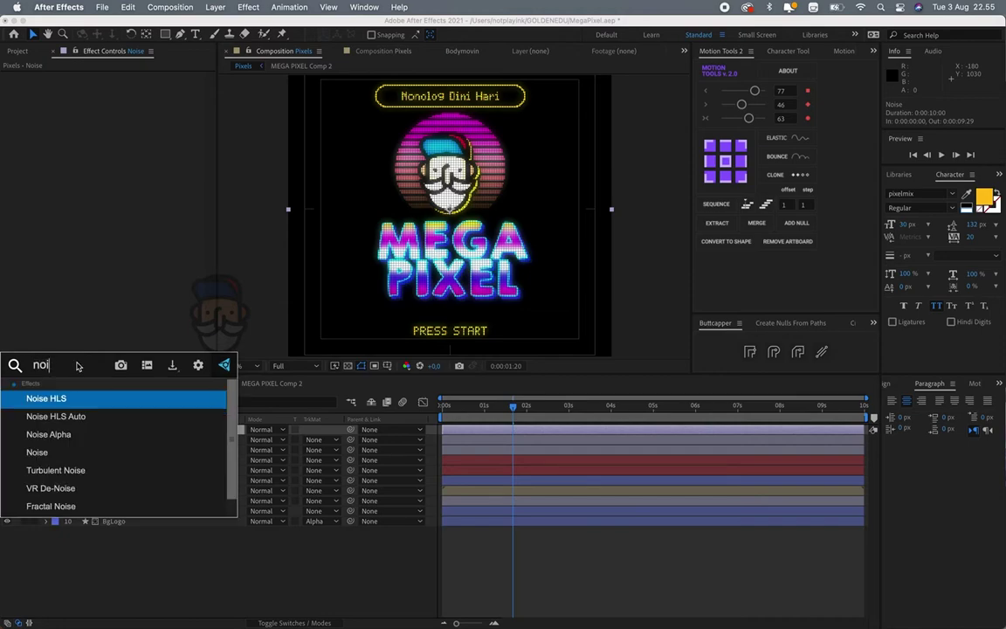
text(e)
key(Return)
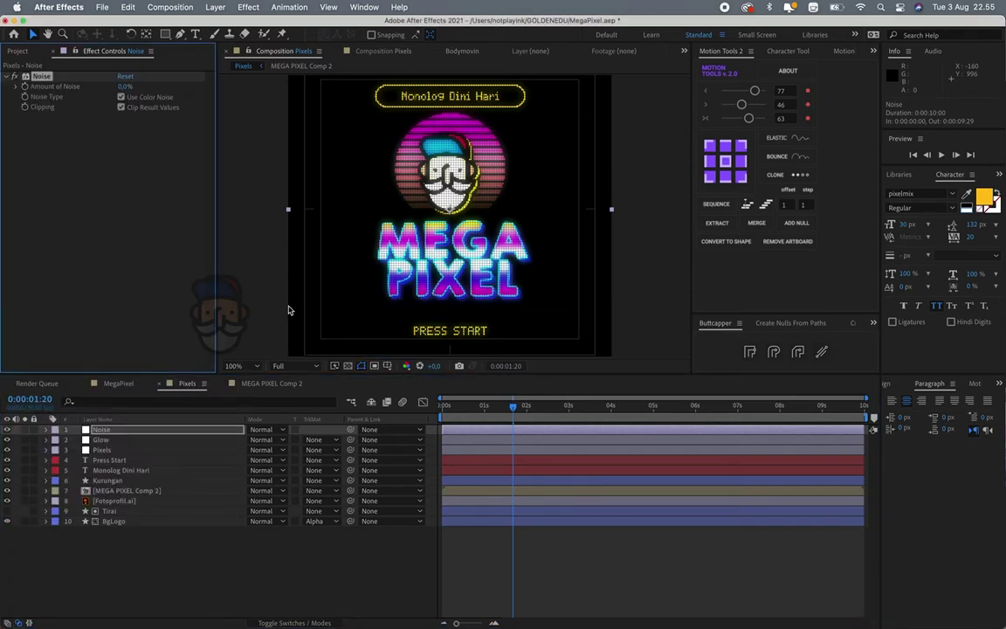
key(period)
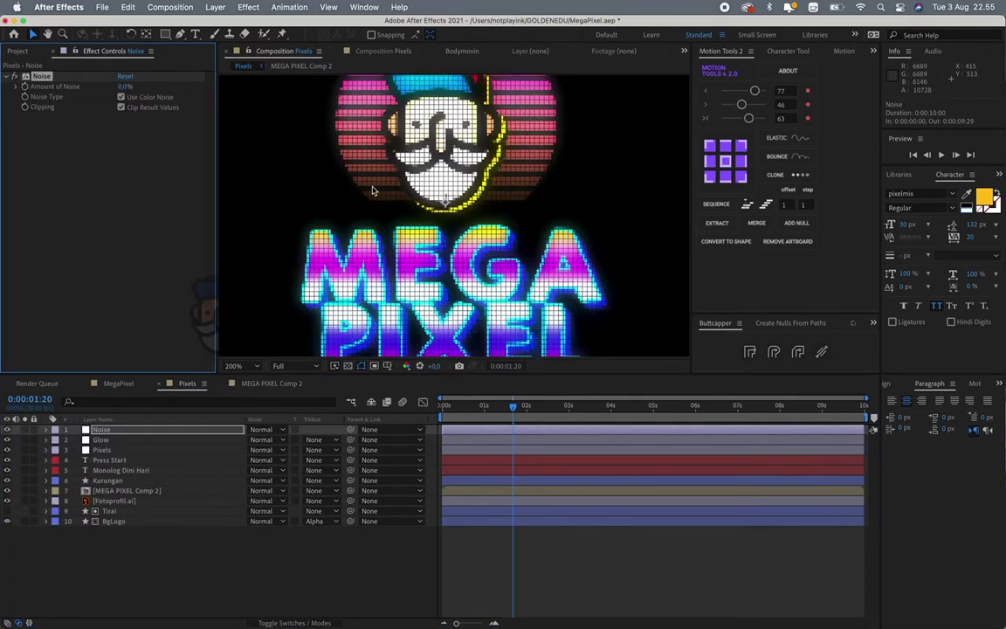
key(period)
text(10)
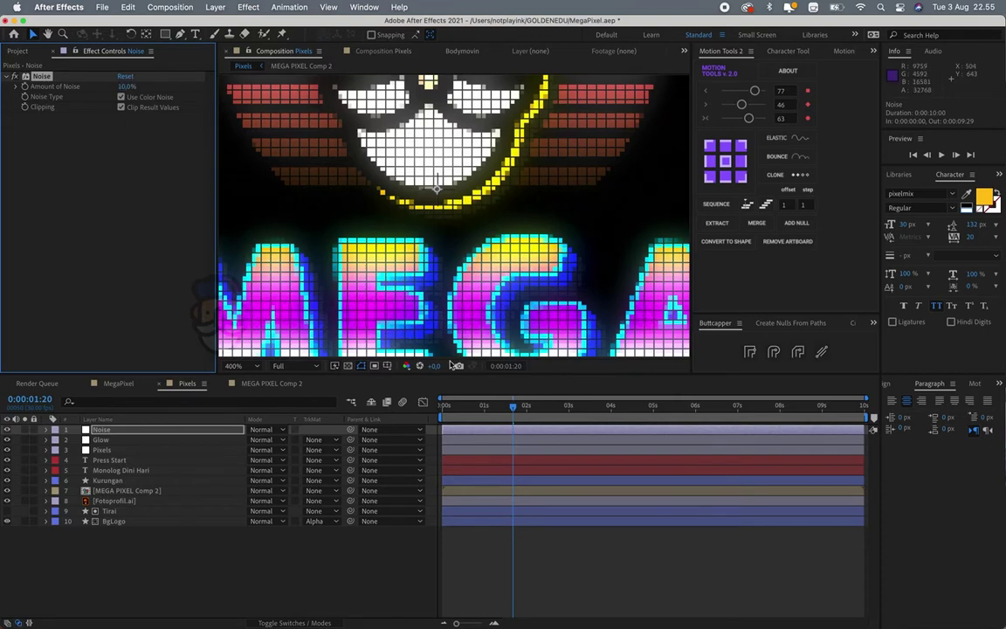
key(period)
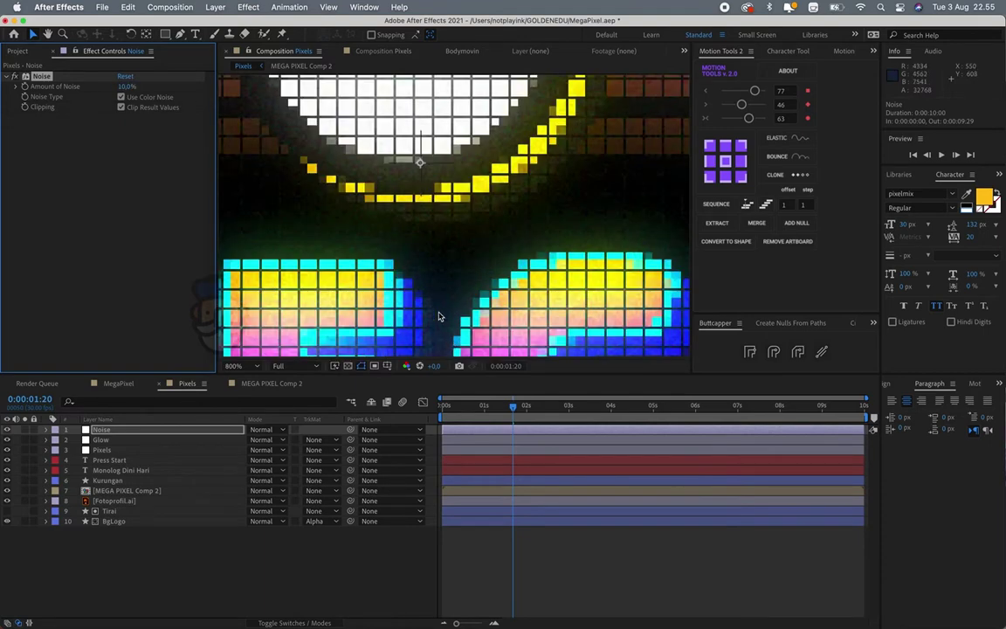
drag(437, 292, 449, 243)
key(v)
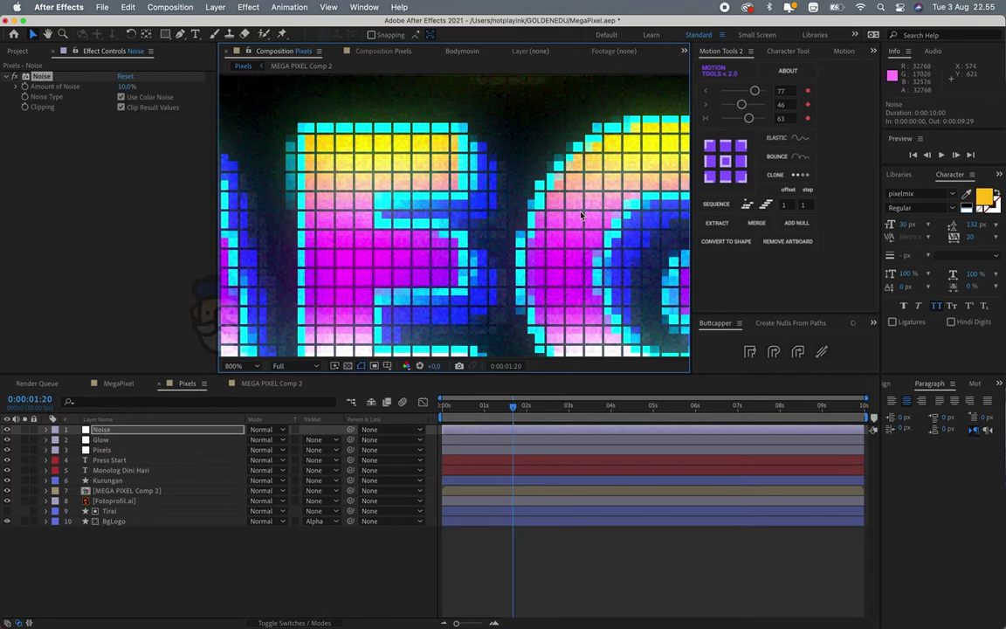
- Inspect the grain on the mascot's face and preview the whole composition
key(comma)
key(comma)
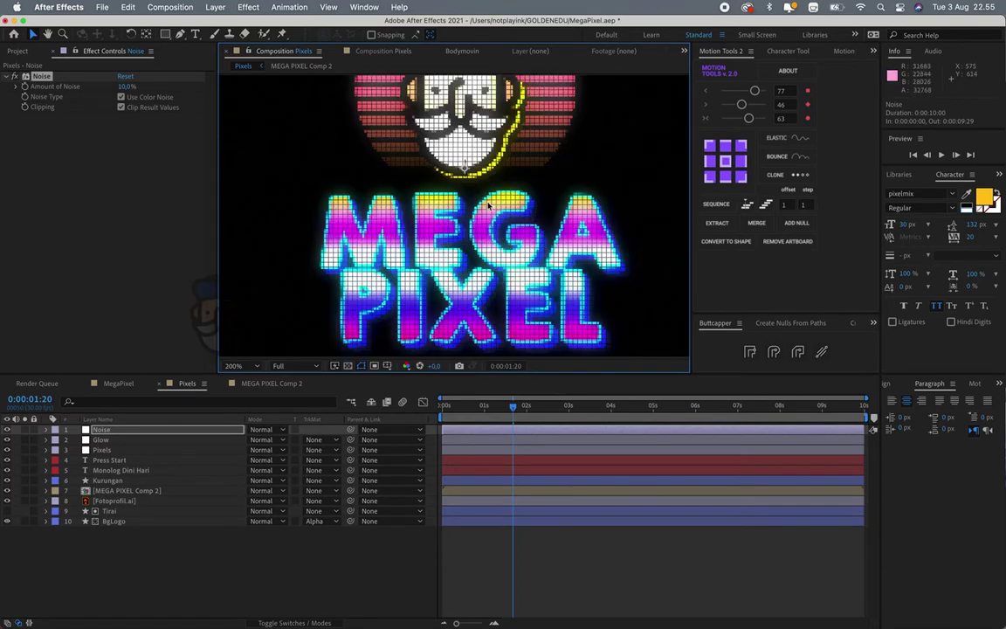
scroll(488, 204, up, 3)
key(period)
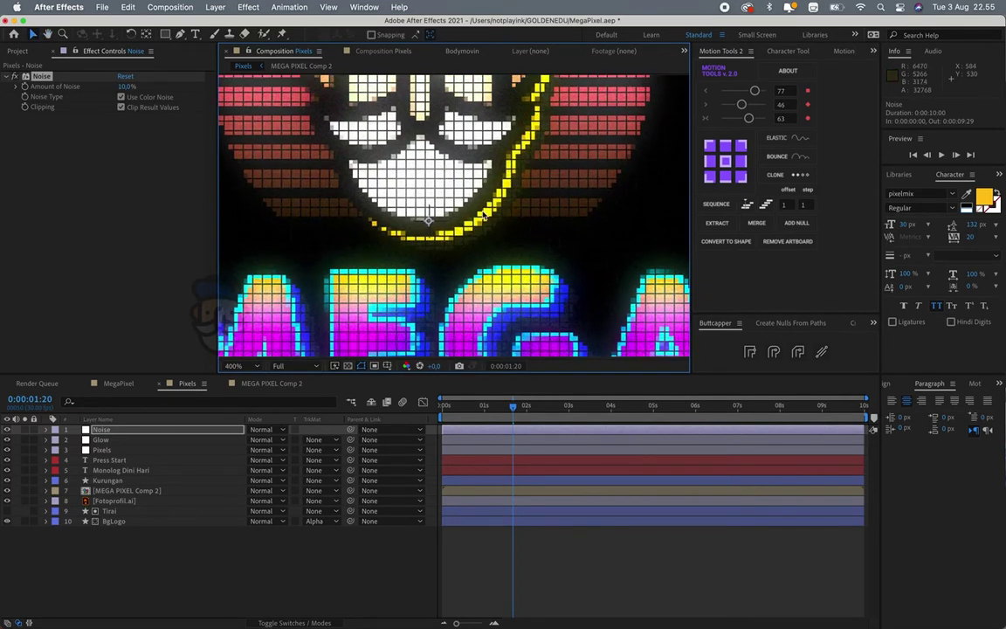
key(period)
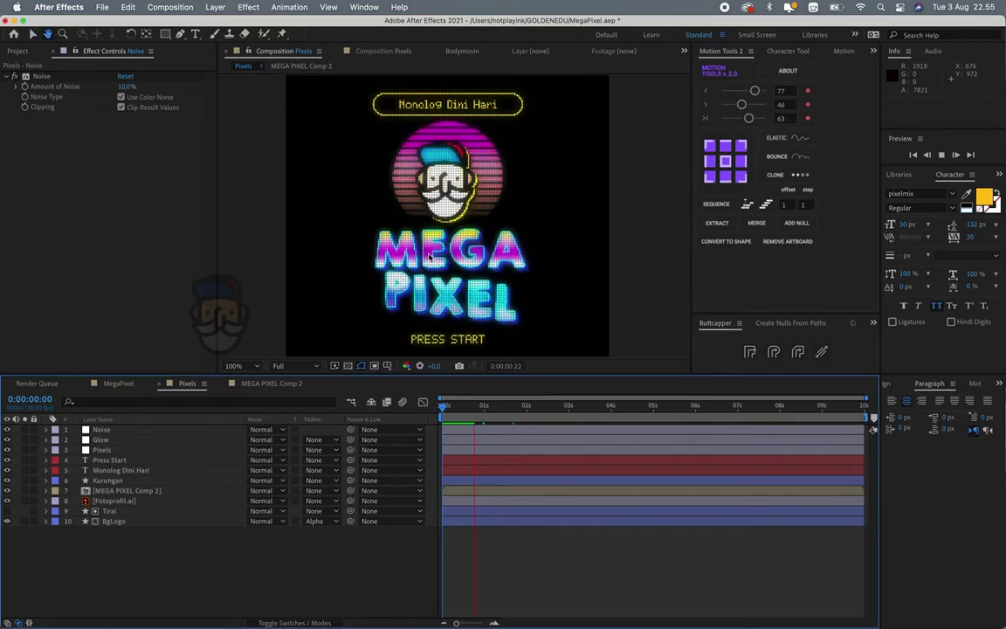
key(period)
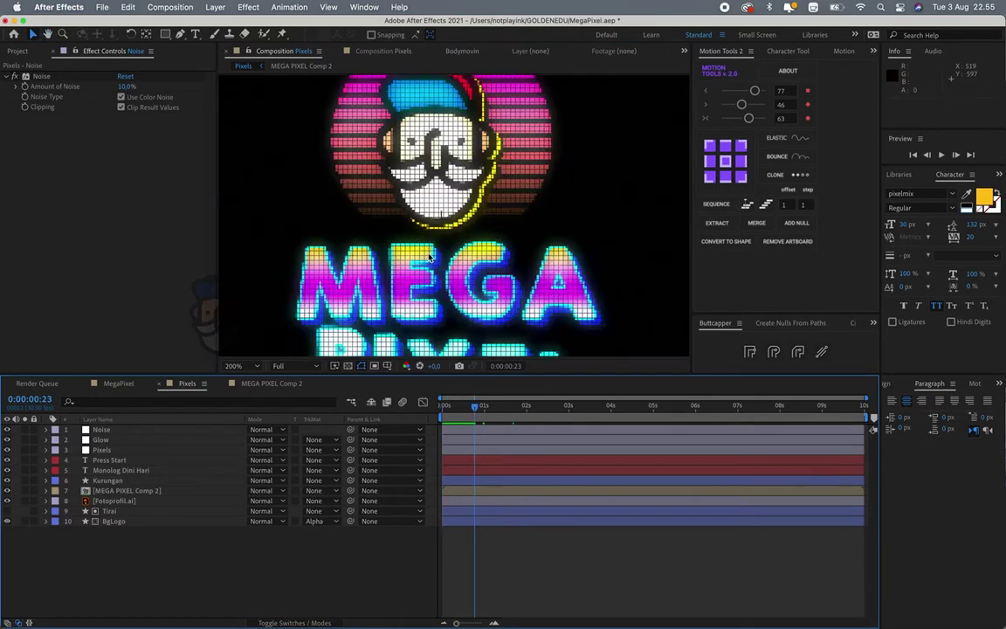
scroll(428, 256, up, 2)
scroll(441, 253, down, 1)
scroll(458, 250, down, 1)
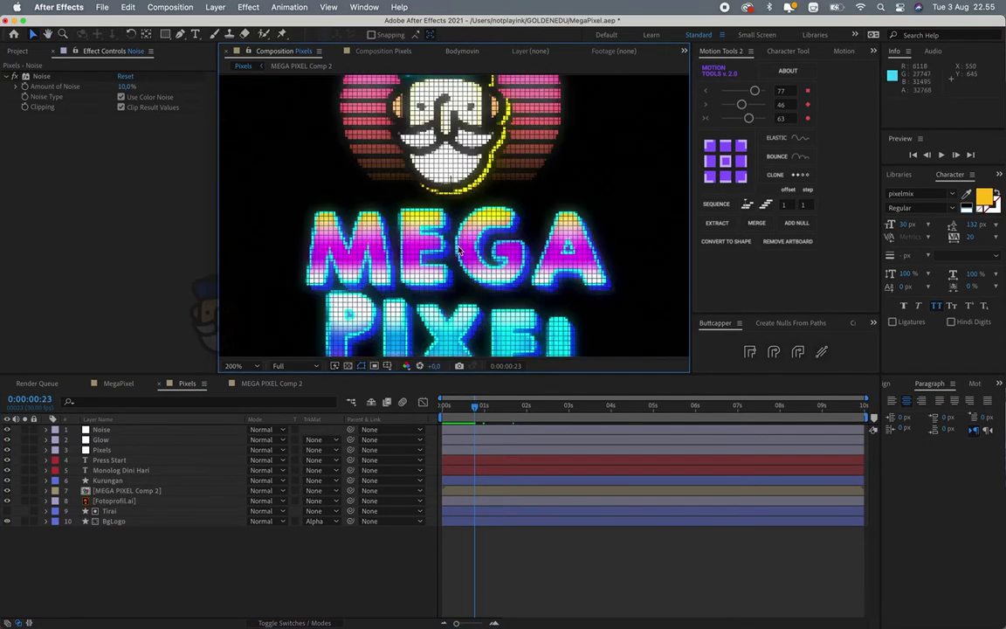
key(comma)
key(space)
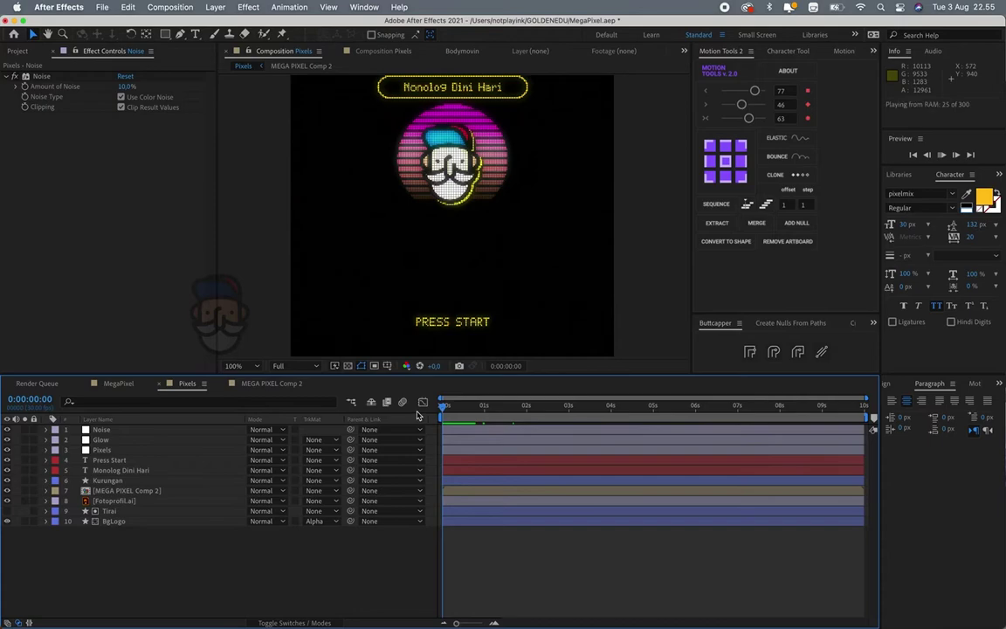
key(comma)
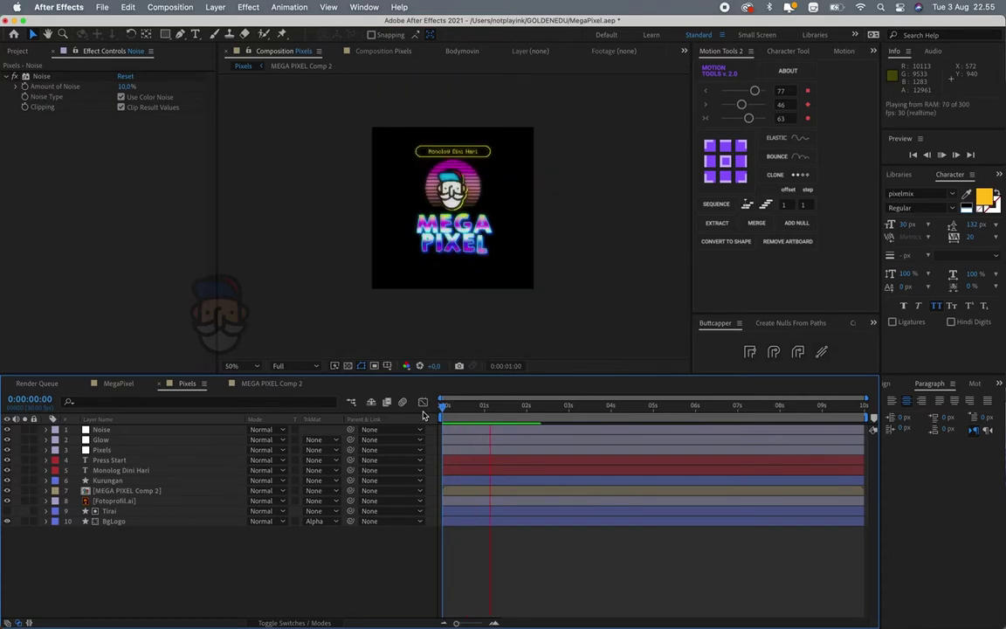
key(period)
key(period)
drag(387, 279, 391, 325)
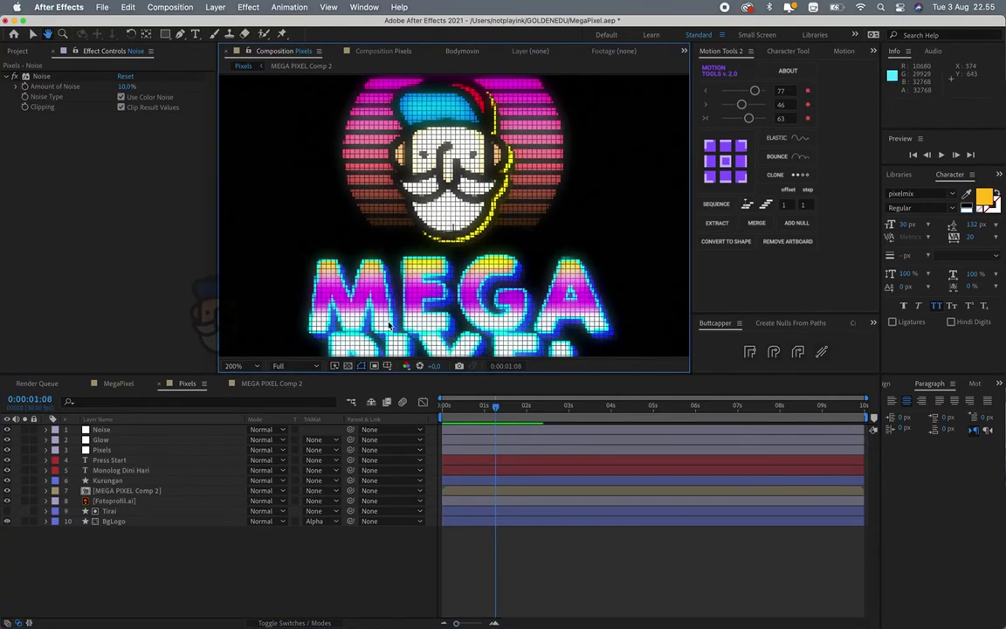
- Lower the Glow adjustment layer's opacity to about 80%
click(102, 440)
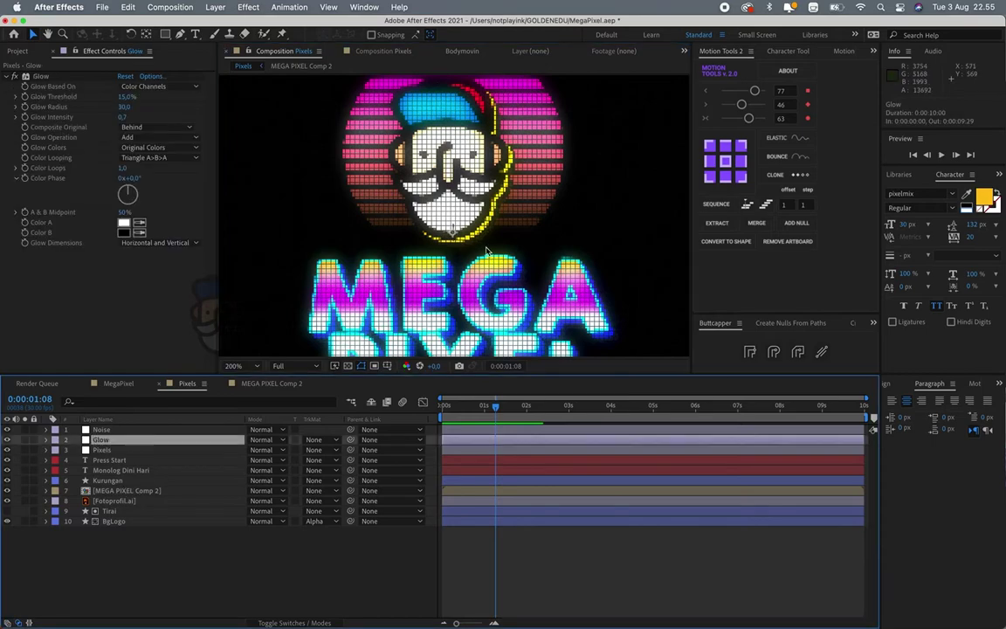
key(comma)
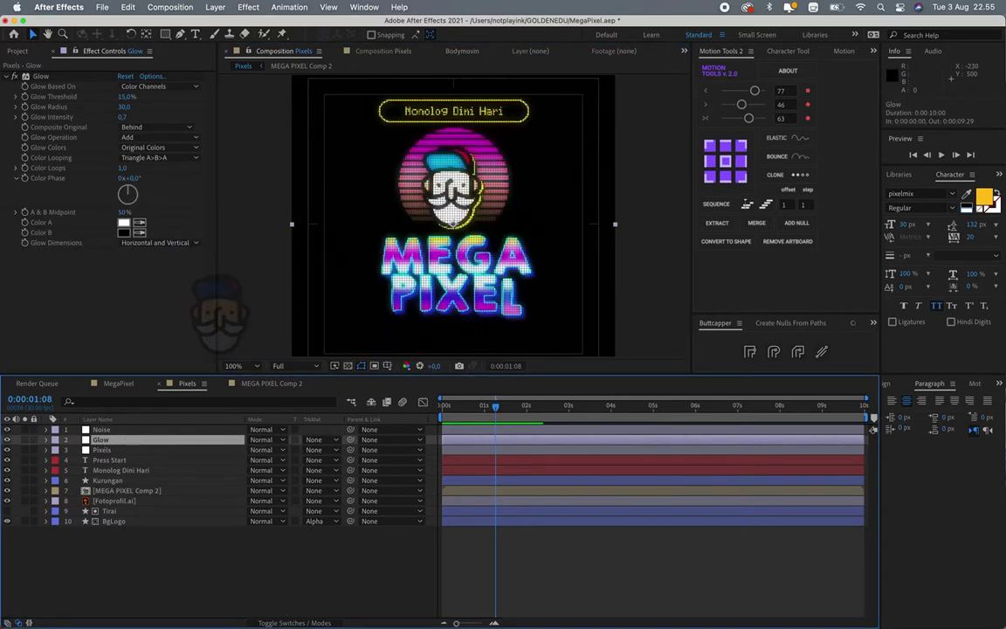
key(t)
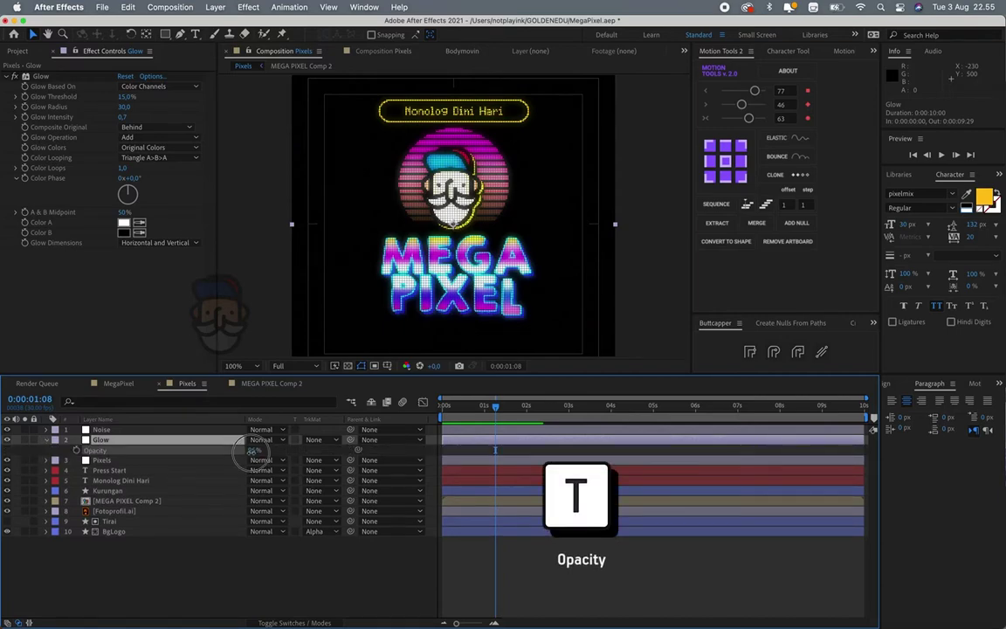
drag(253, 449, 238, 456)
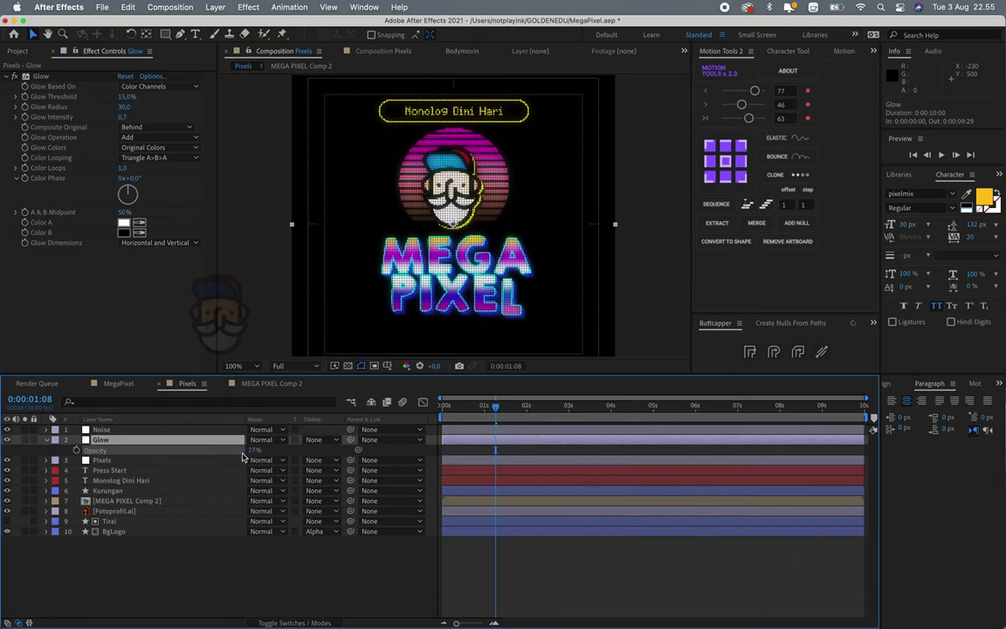
key(Return)
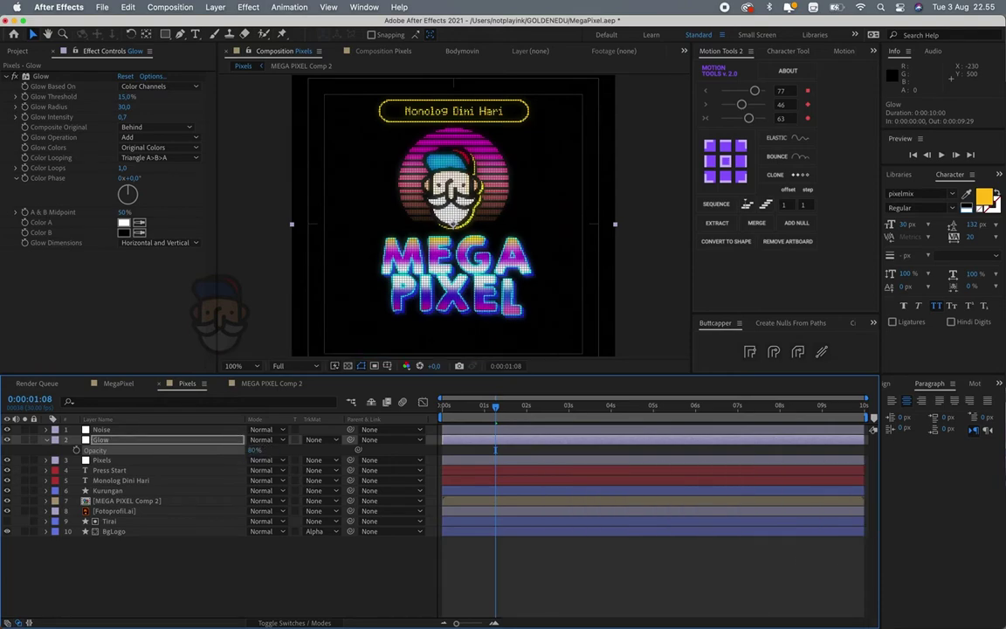
- Preview the softened glow animation, then select the Pixels layer to show its effects
scroll(486, 299, up, 1)
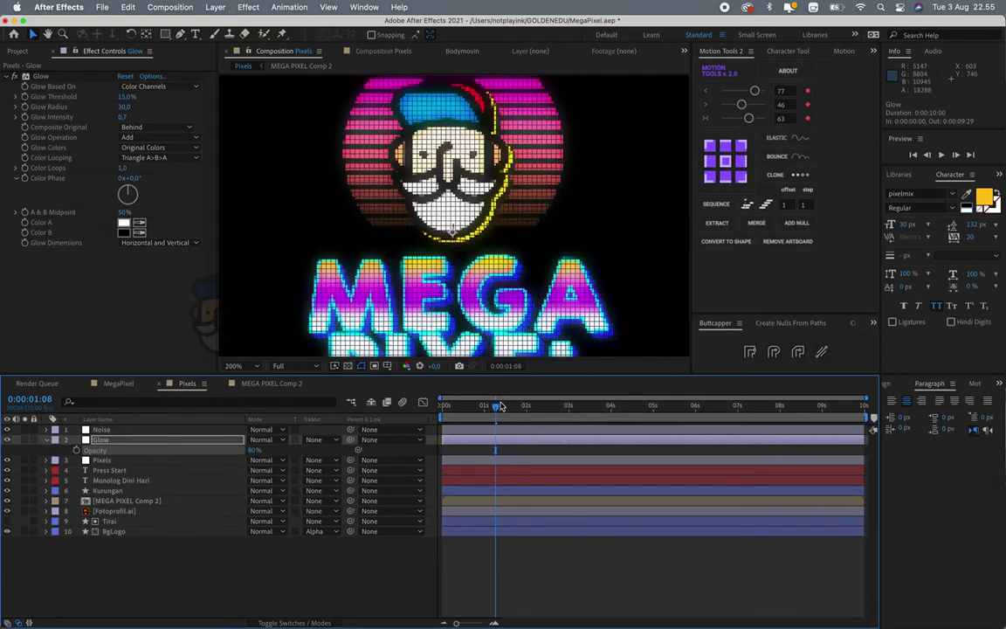
key(space)
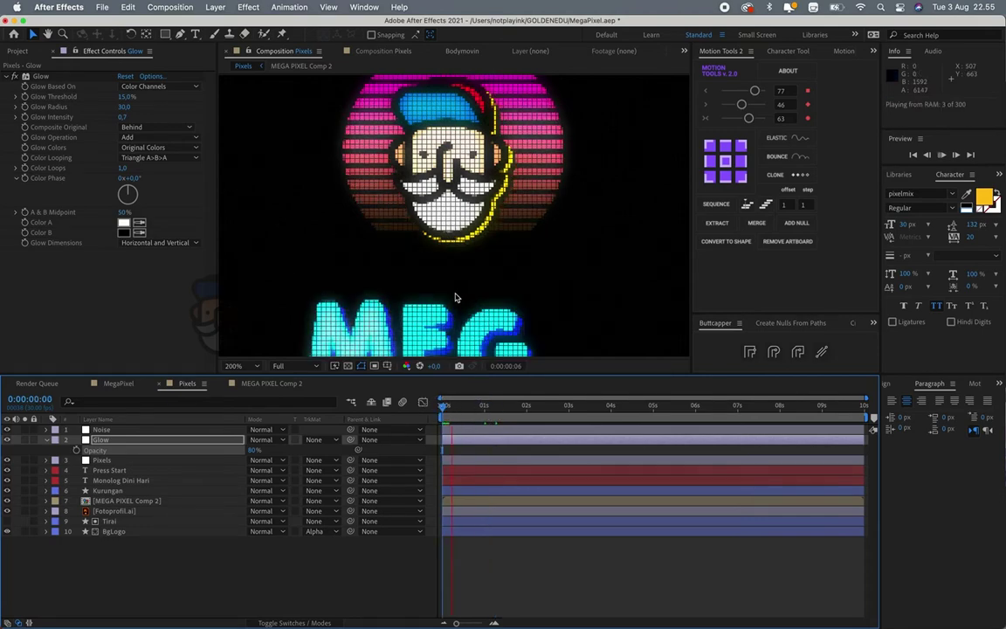
scroll(454, 297, down, 1)
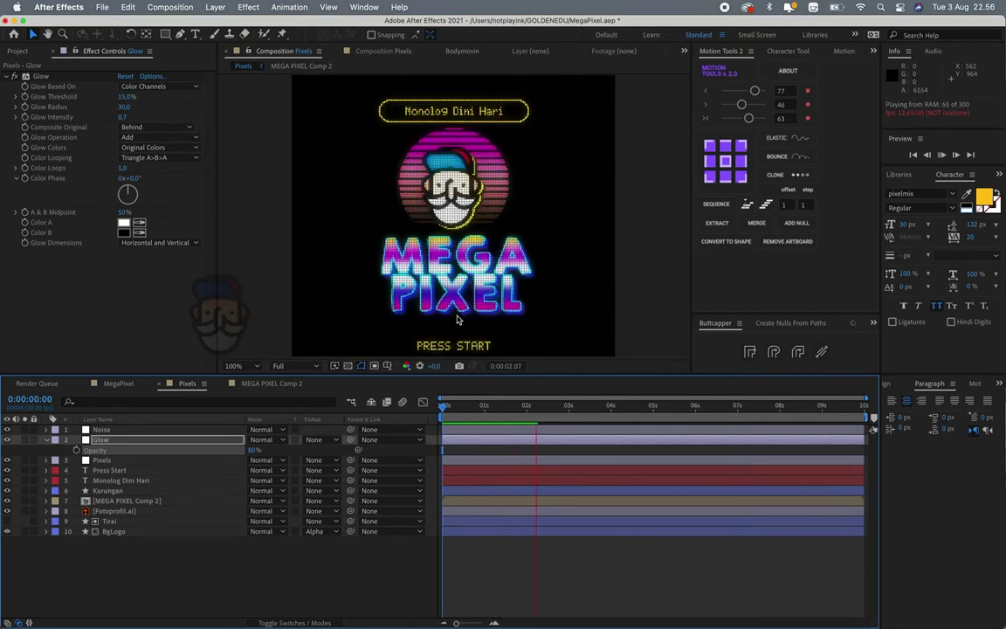
click(496, 408)
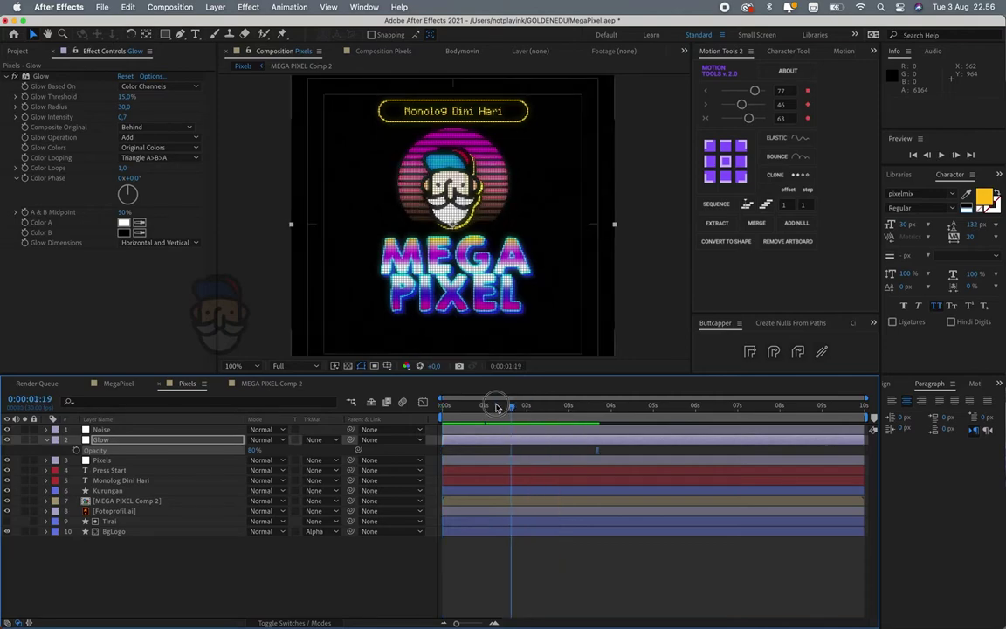
key(space)
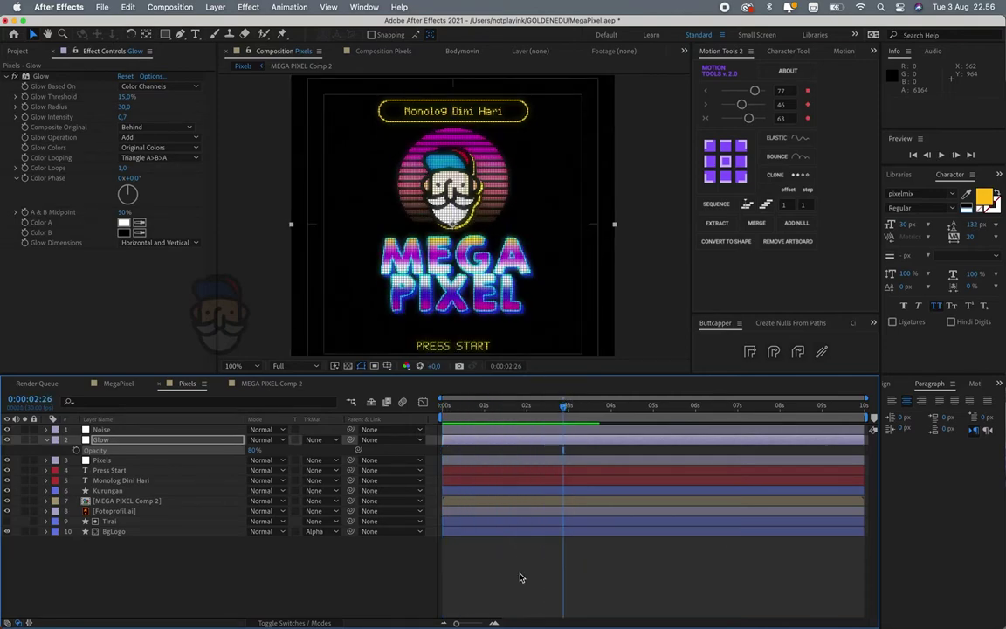
click(520, 577)
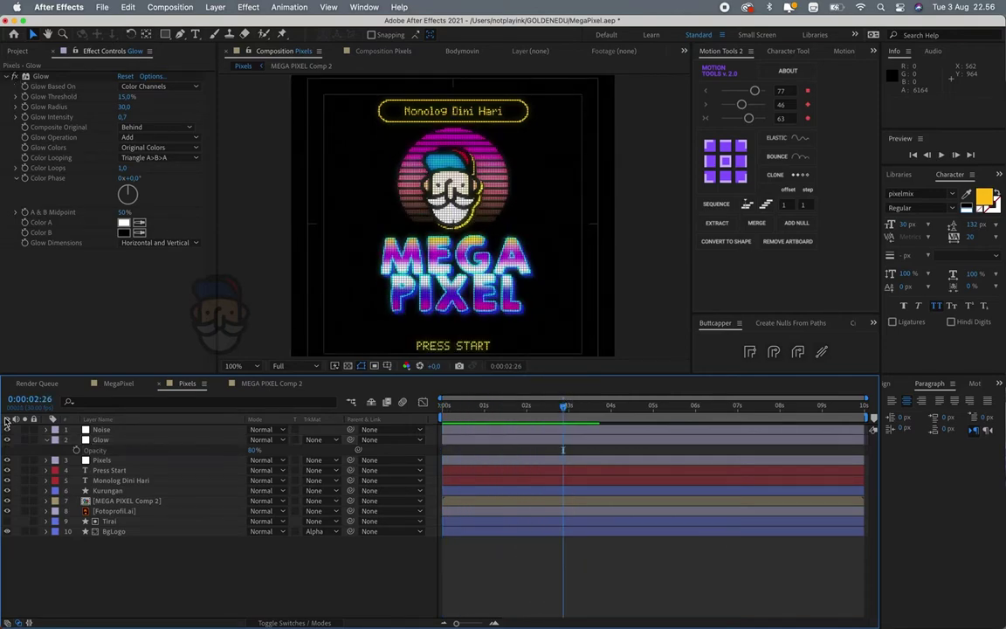
click(100, 460)
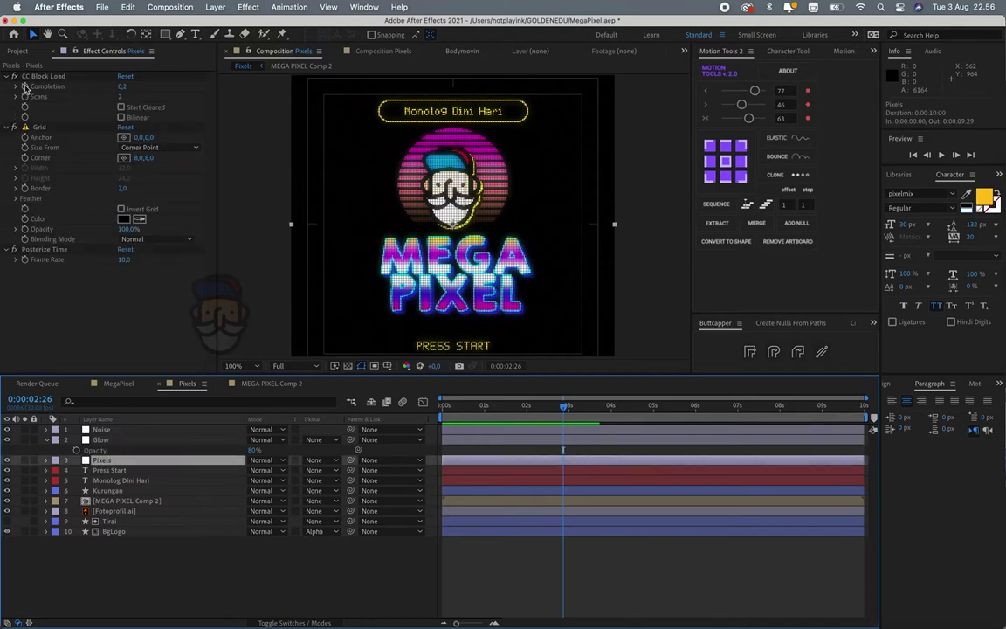
- Disable the Grid effect and add CC Ball Action, placed before Posterize Time
click(15, 127)
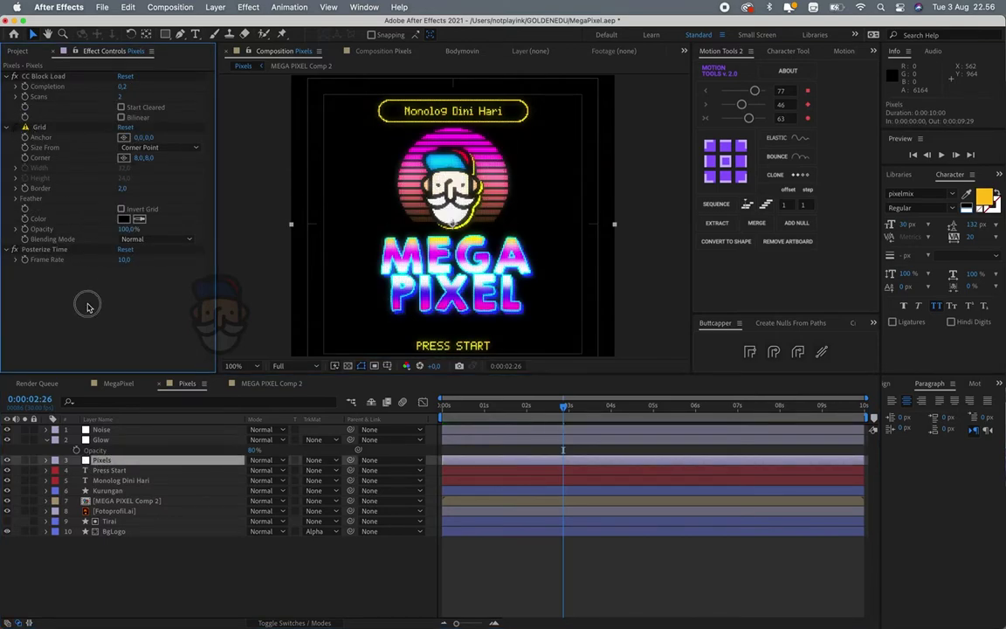
key(ctrl+space)
text(cc)
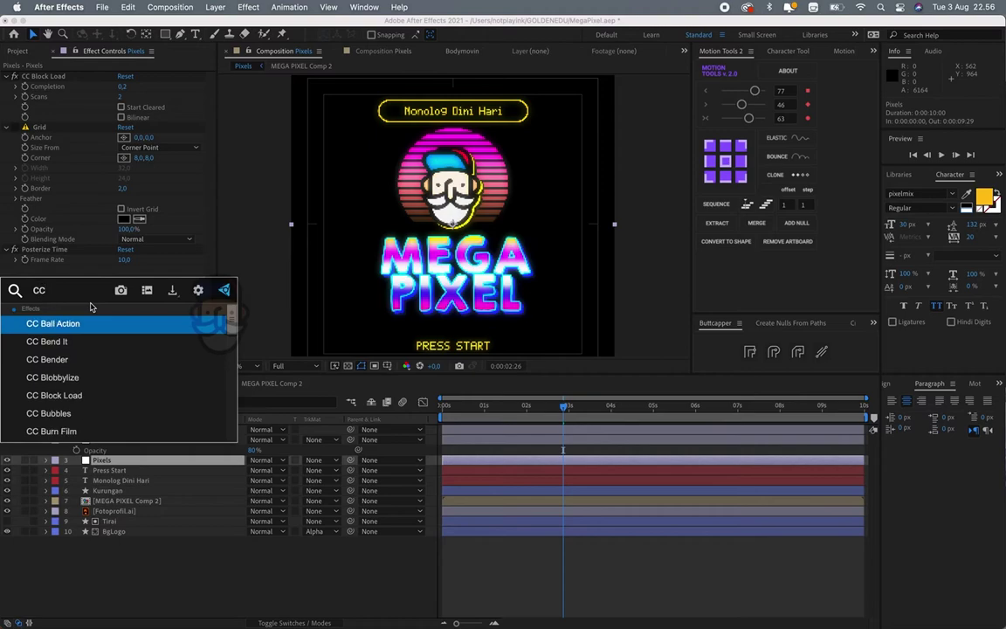
text( bal)
key(Return)
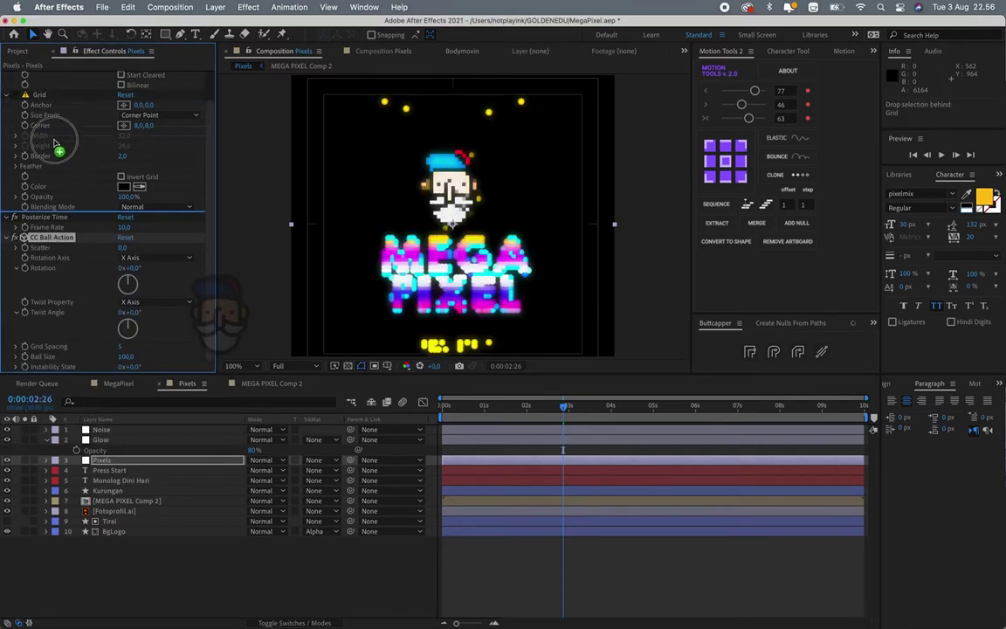
drag(50, 238, 63, 150)
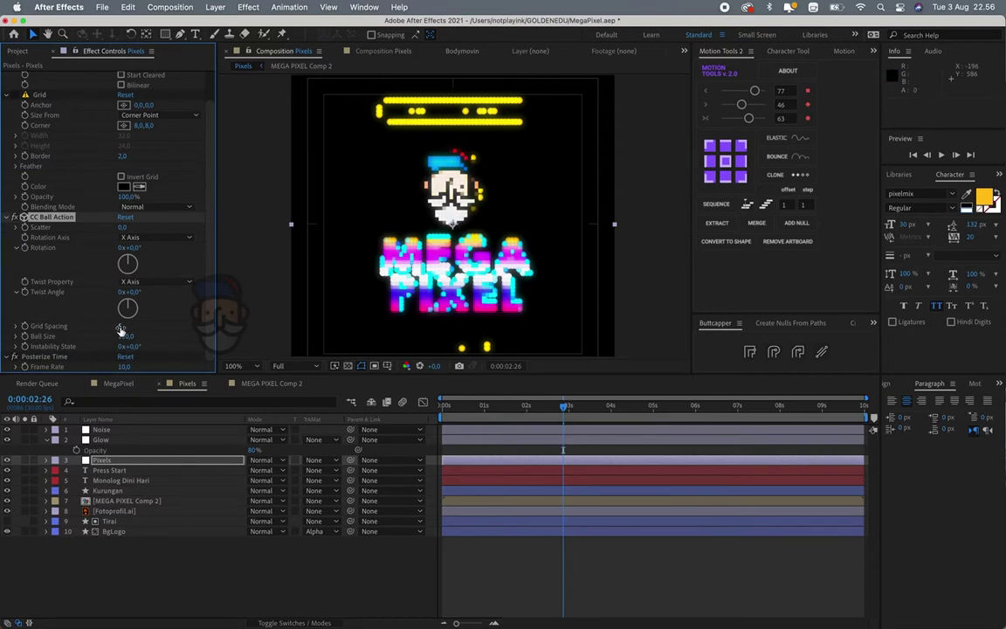
- Reduce CC Ball Action's Ball Size to 67 and preview the dot effect
drag(120, 330, 114, 327)
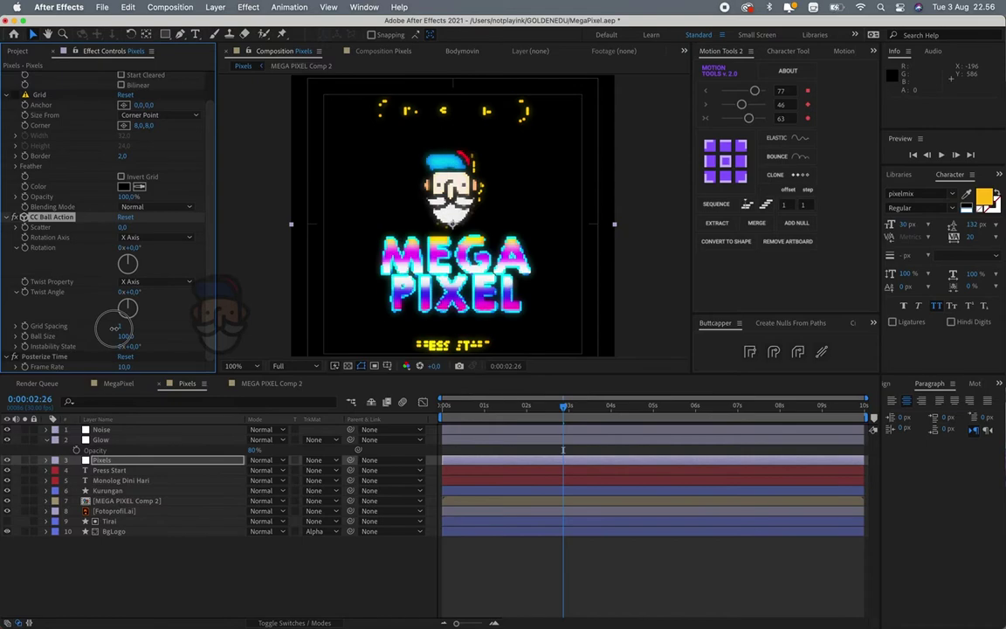
scroll(221, 254, up, 2)
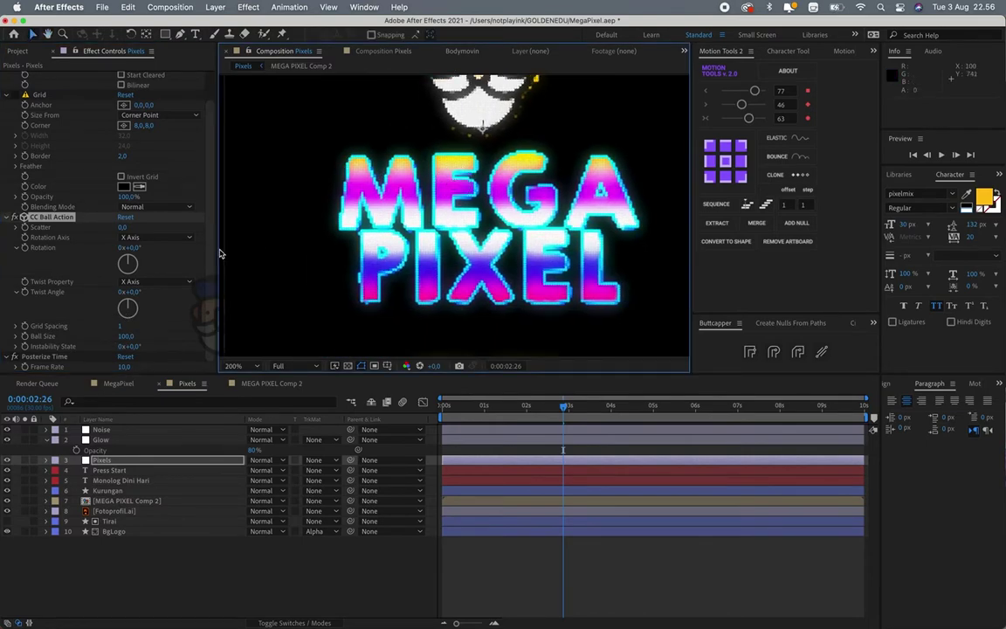
drag(127, 336, 109, 339)
scroll(494, 269, down, 2)
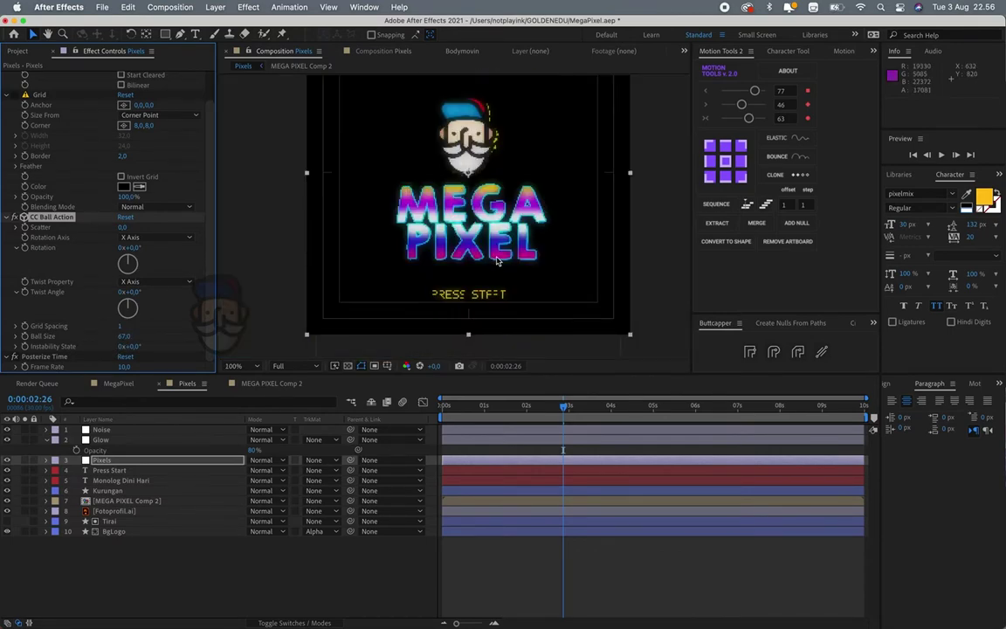
scroll(495, 268, up, 2)
scroll(524, 296, down, 2)
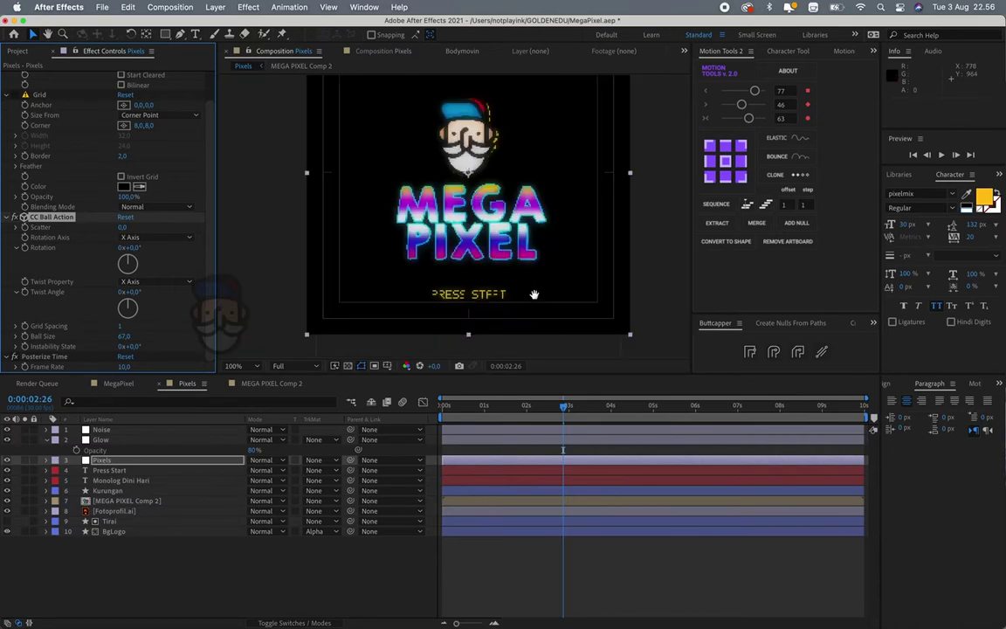
key(space)
key(space)
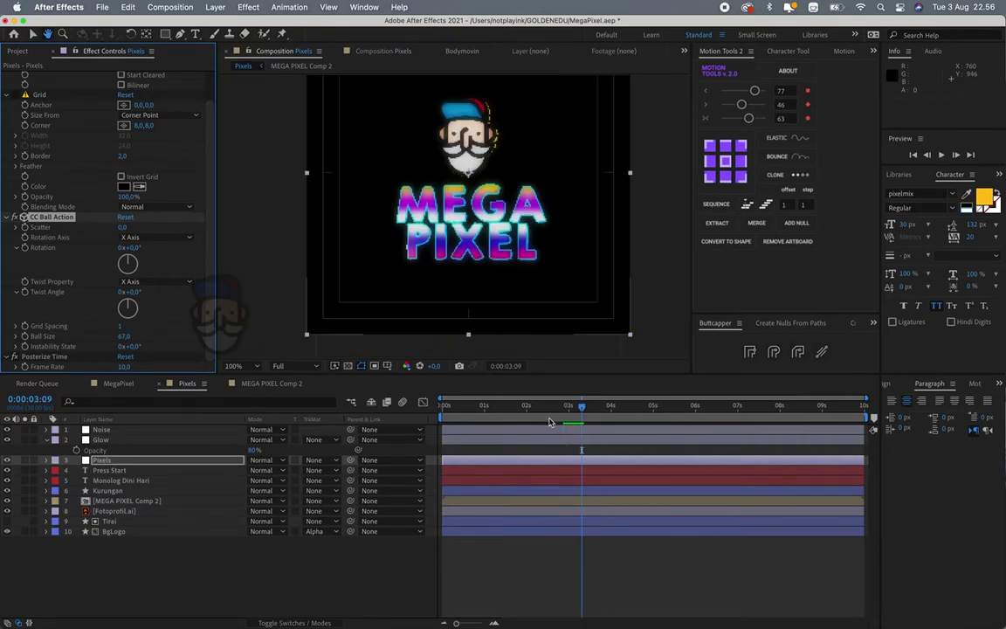
- Move the time back to 1:16, then disable and delete CC Ball Action
mouse_move(551, 408)
mouse_down()
mouse_move(515, 414)
mouse_move(550, 408)
mouse_up()
click(506, 407)
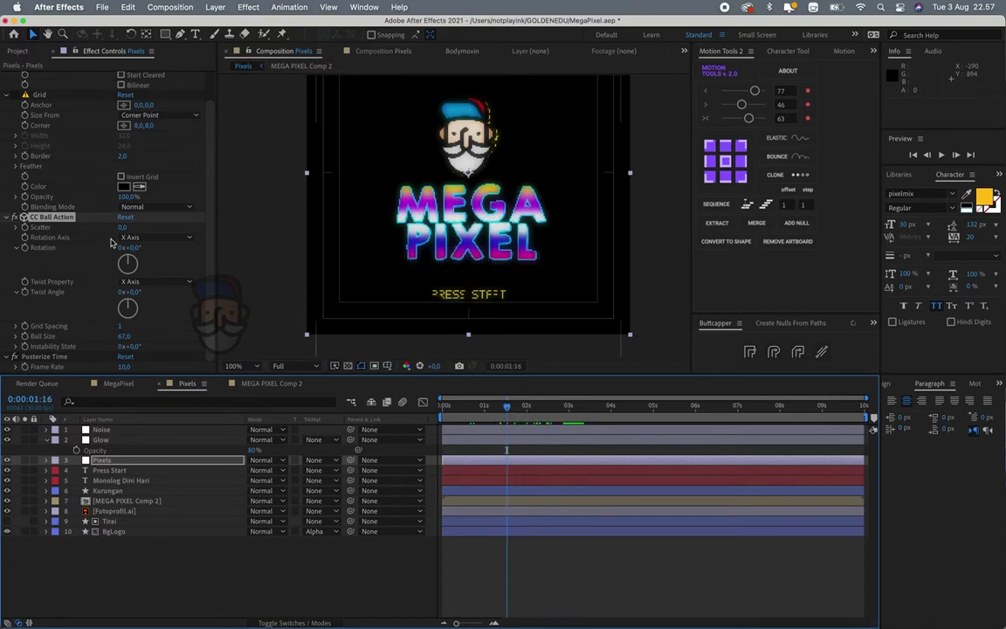
click(15, 217)
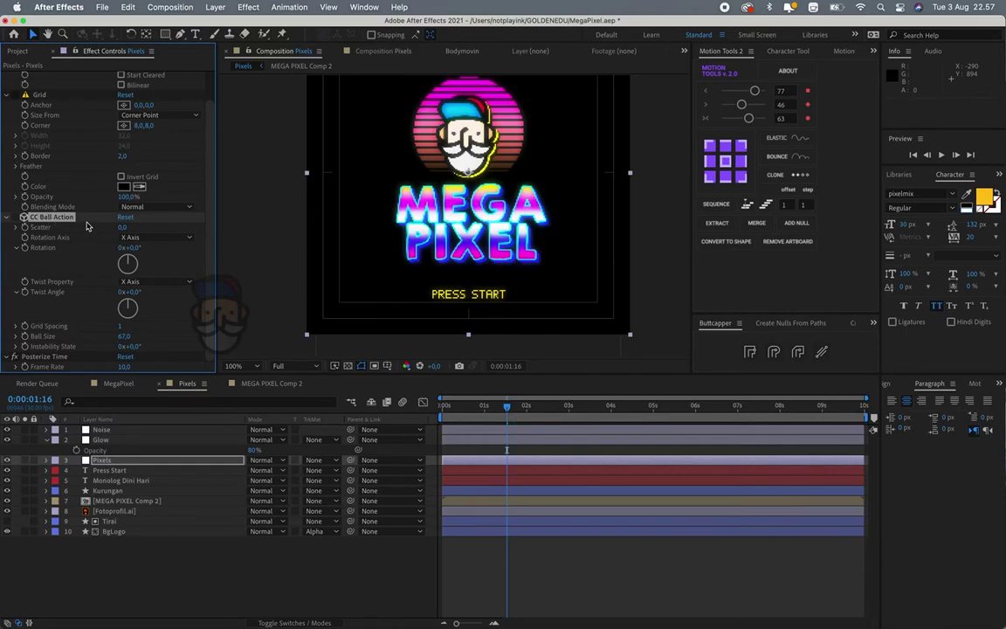
key(Delete)
- Re-enable the Grid effect, preview, and show the title/action safe guides, stopping near 1:29
click(15, 127)
key(space)
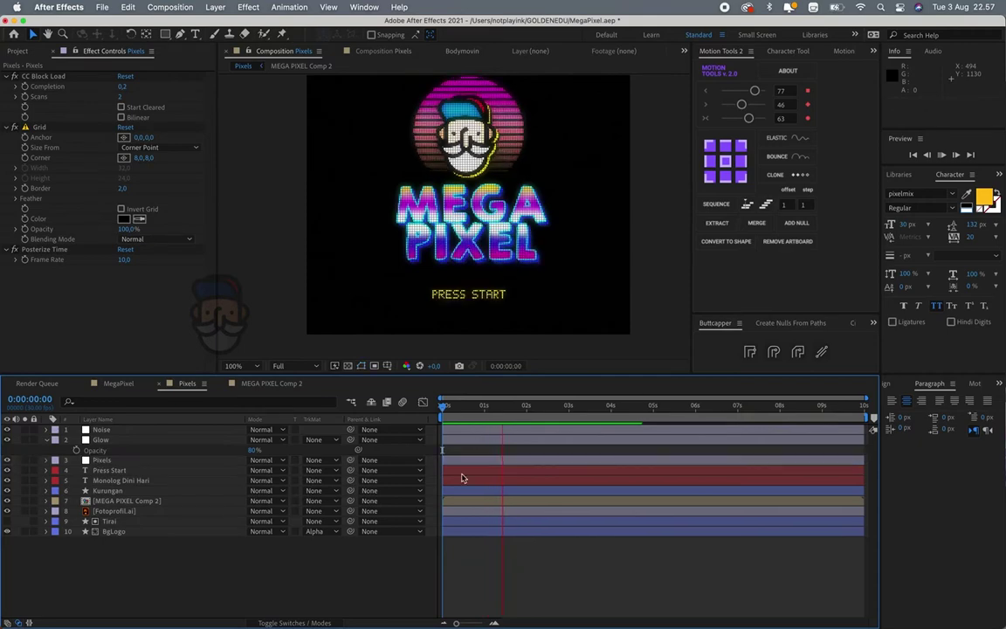
key(space)
key(space)
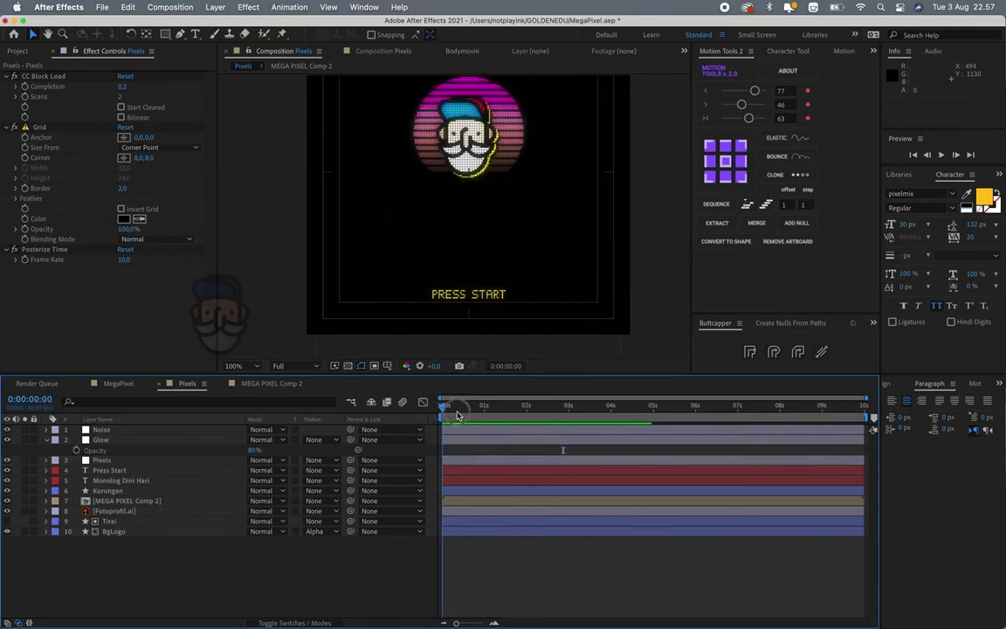
click(360, 365)
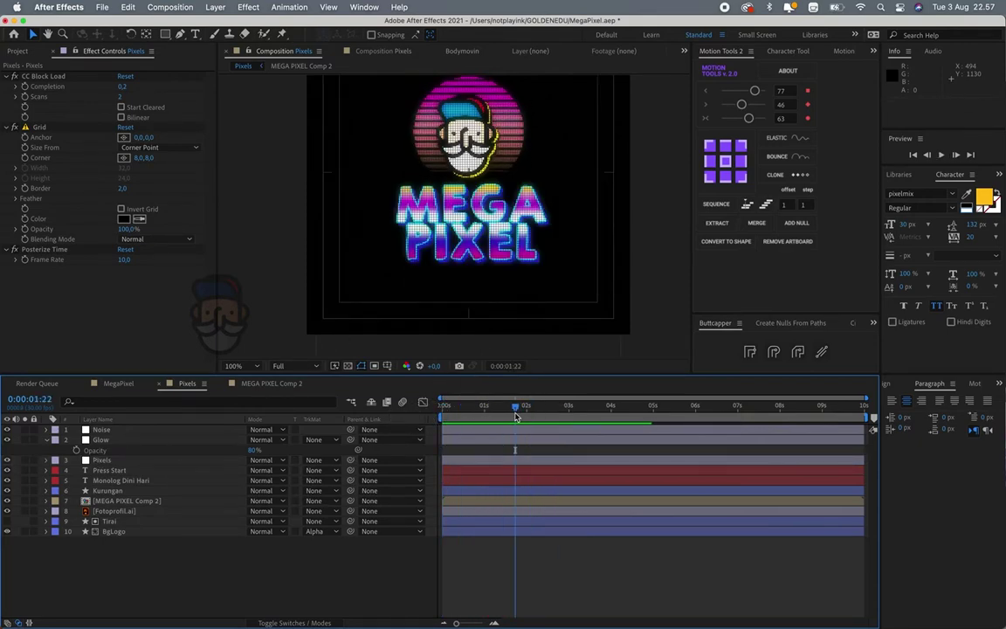
click(526, 407)
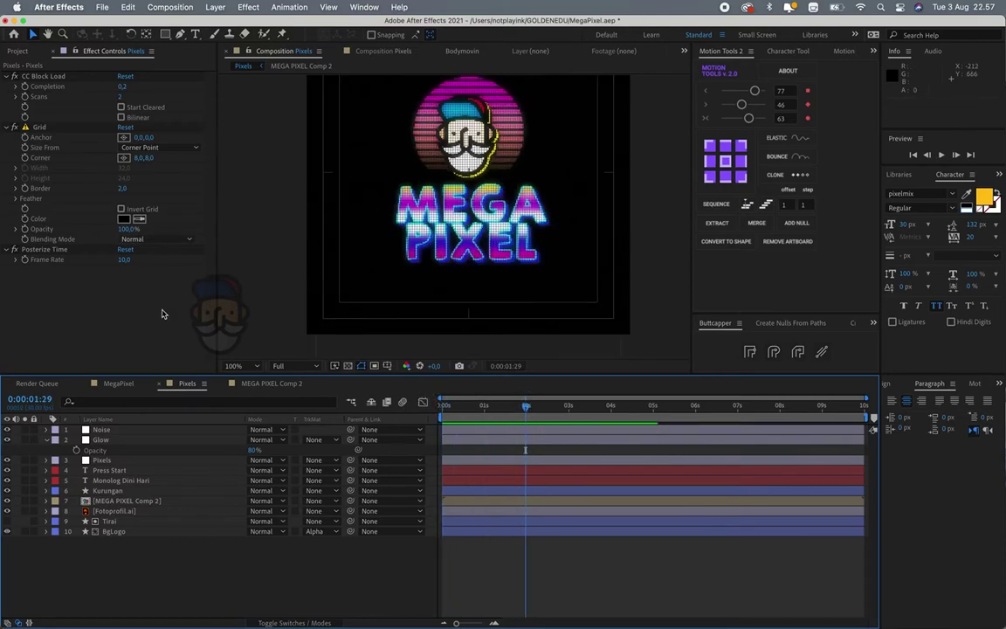
- Check the MegaPixel comp from its start, then return to the Pixels comp and preview it
click(122, 383)
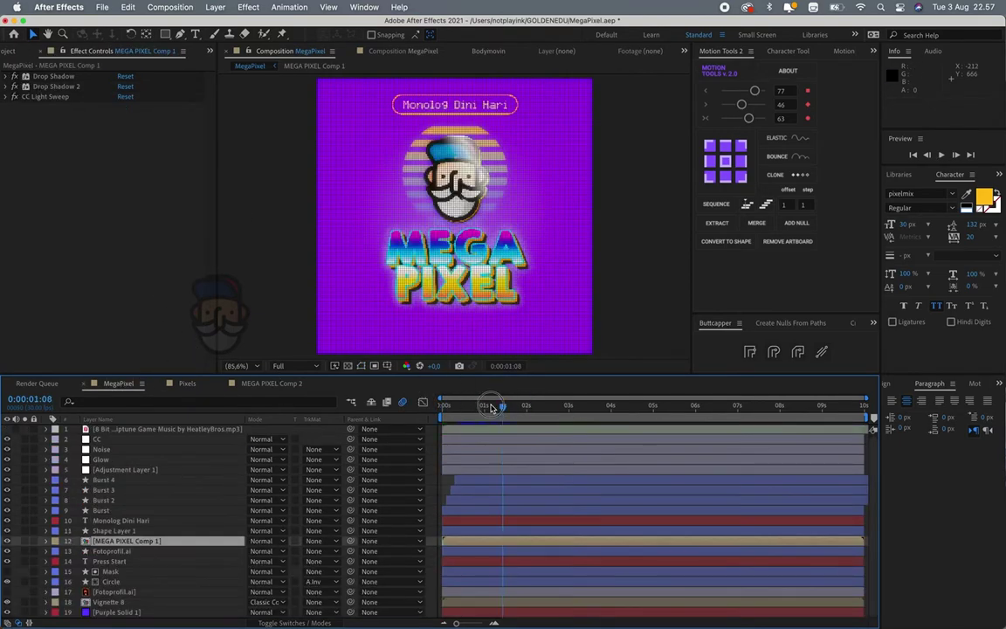
click(463, 407)
drag(464, 407, 443, 403)
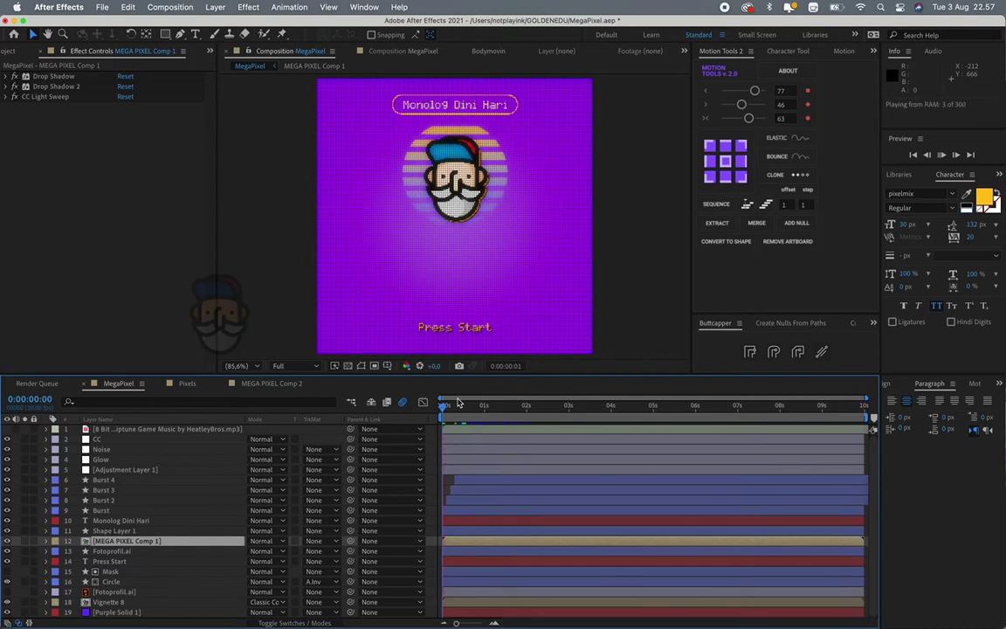
double_click(486, 332)
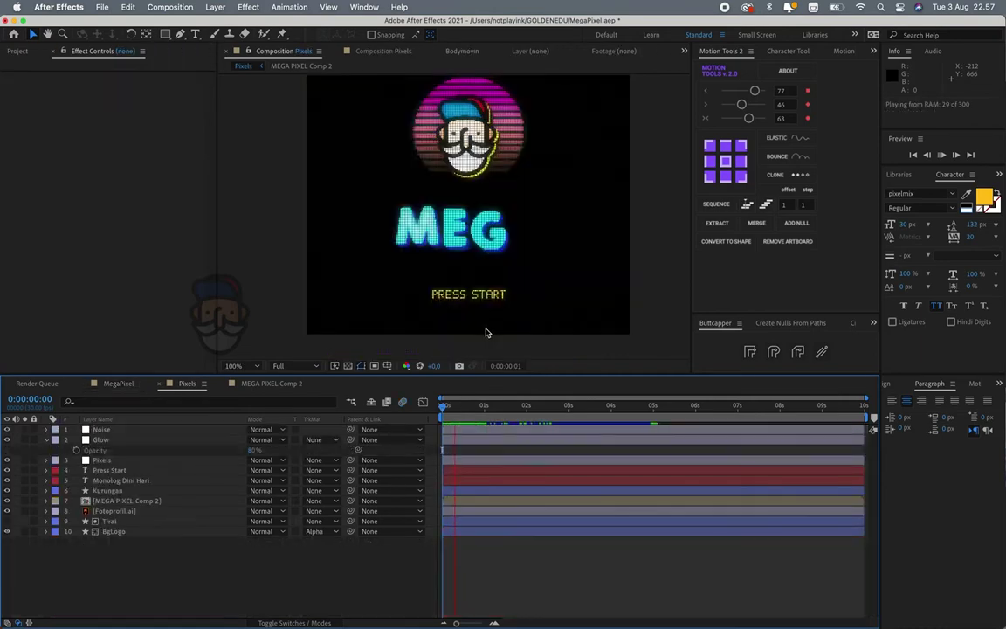
key(space)
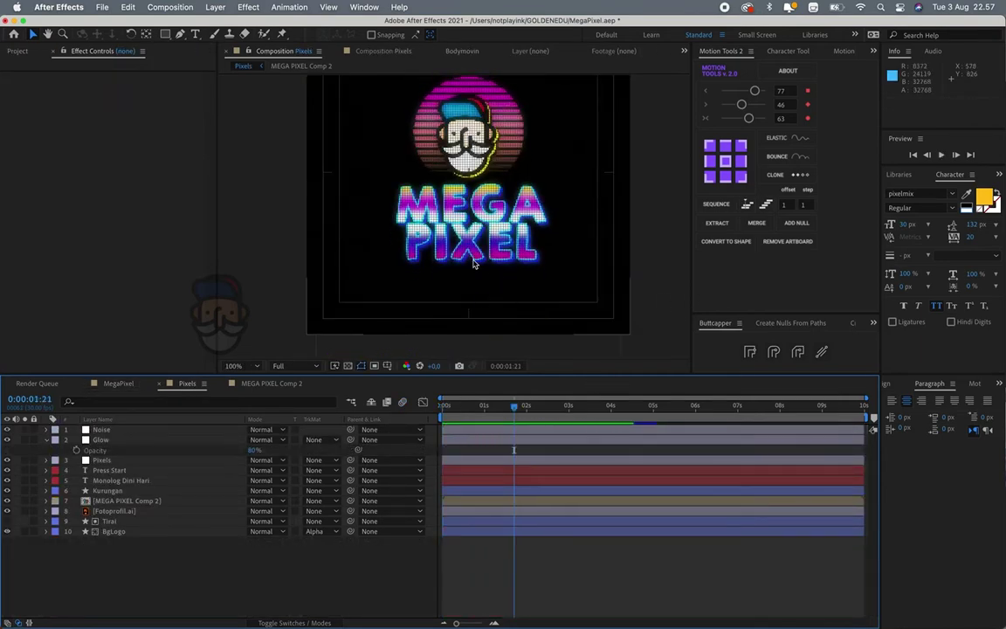
key(space)
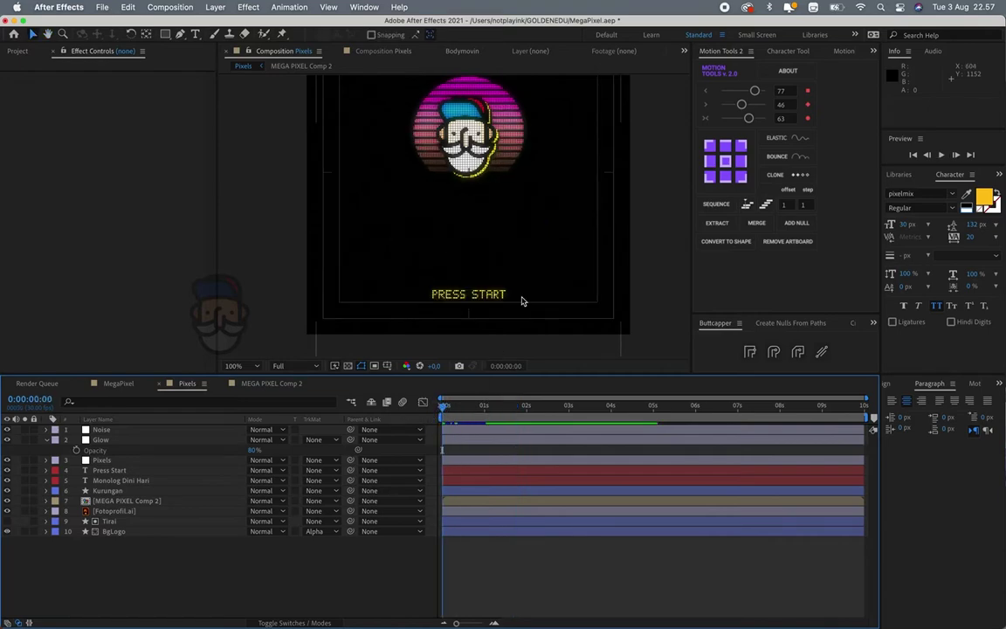
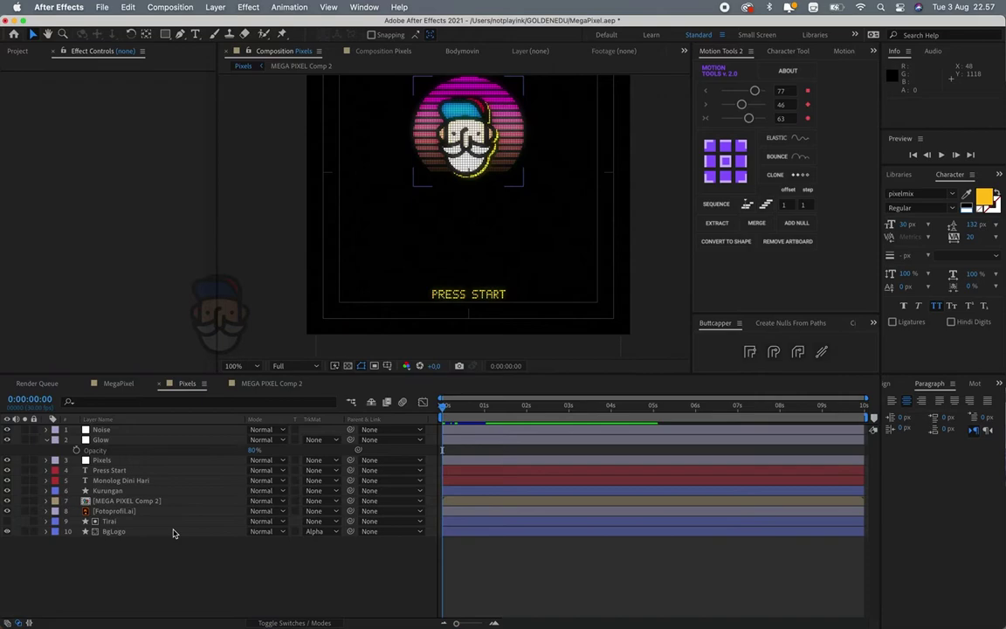
- Create Comp 1 and draw a short vertical path near its centre with the Pen tool
key(ctrl+n)
key(Return)
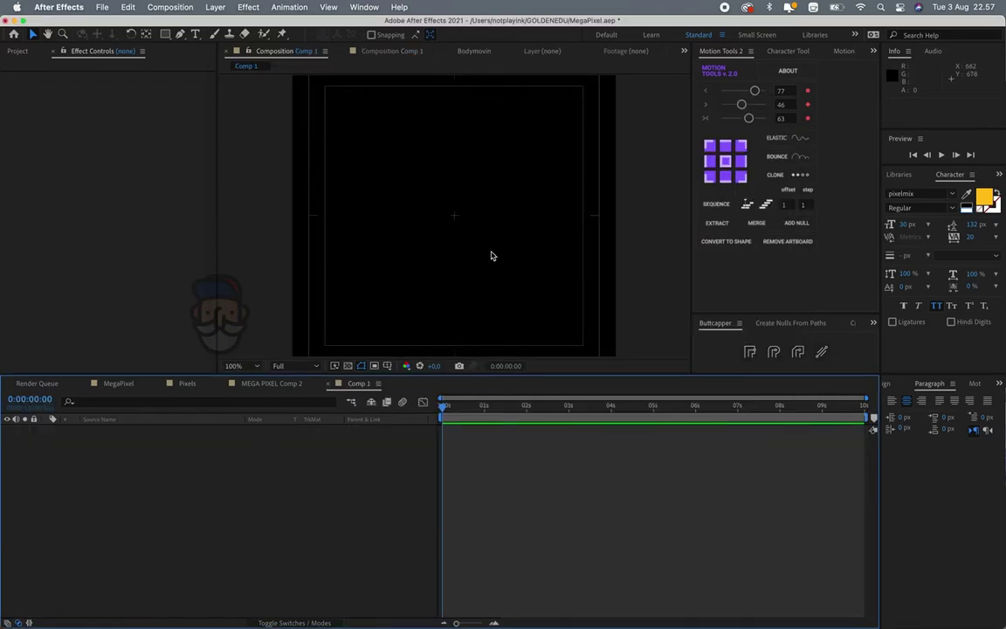
click(180, 34)
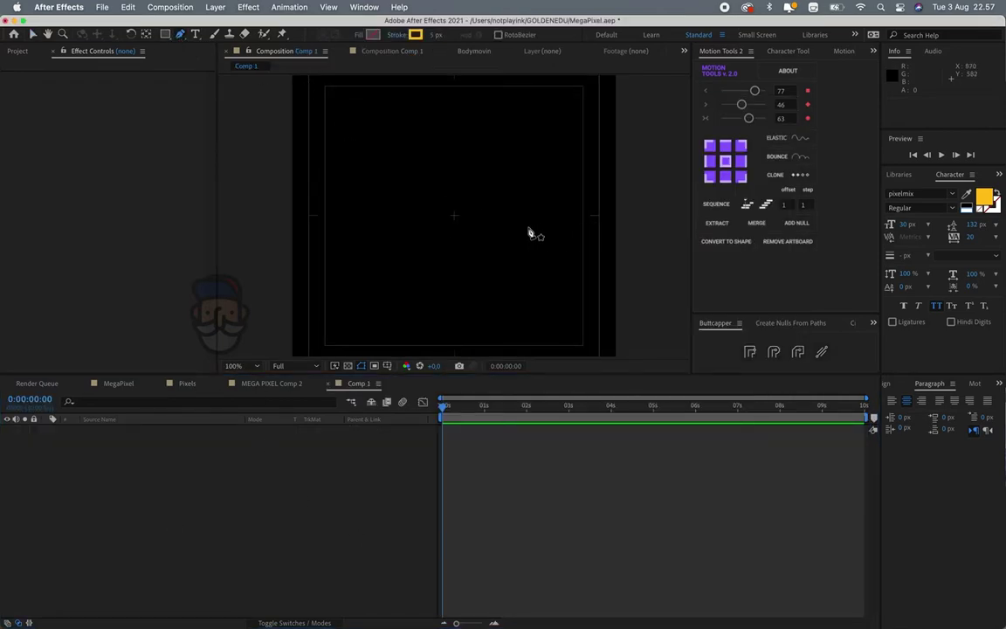
click(454, 215)
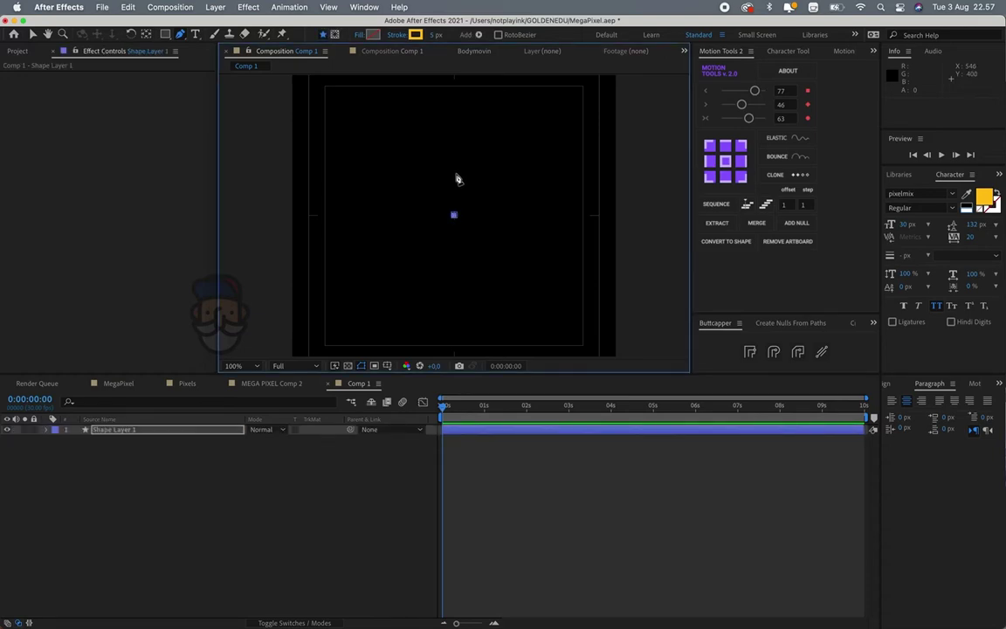
click(453, 169)
click(498, 464)
key(v)
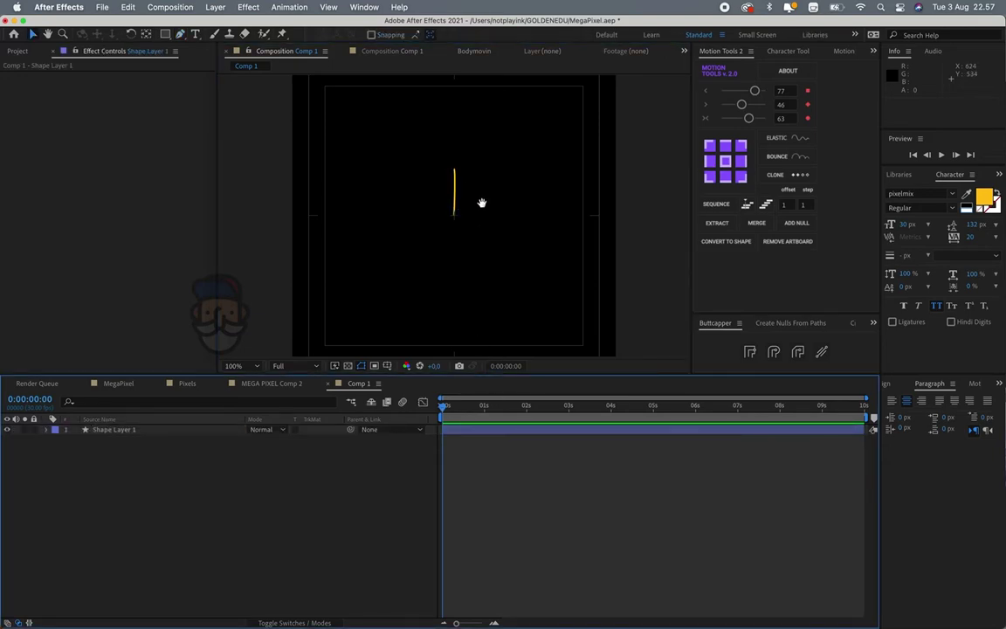
key(period)
click(452, 235)
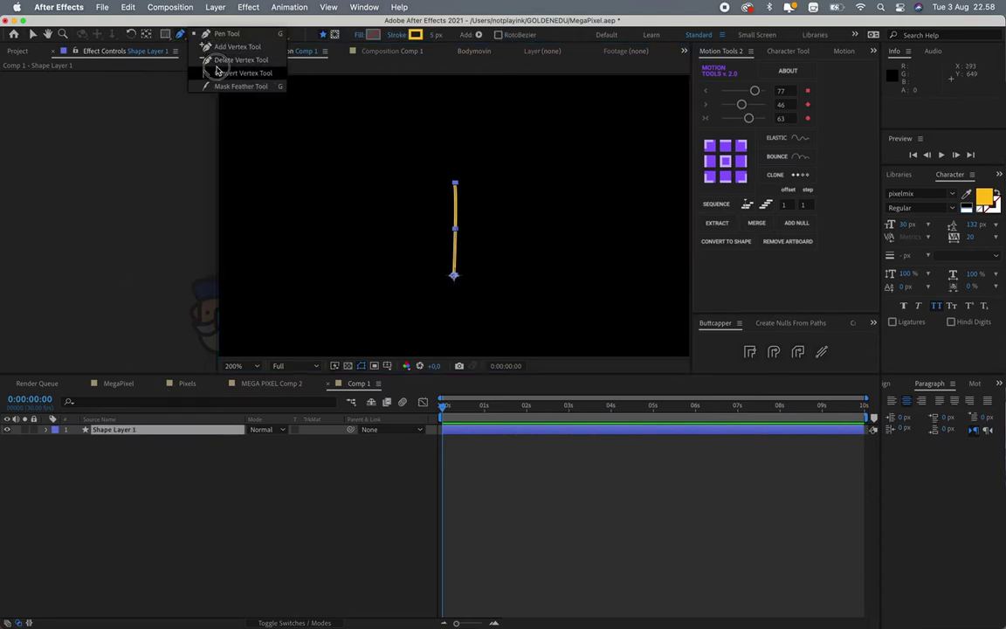
drag(181, 34, 213, 70)
click(455, 184)
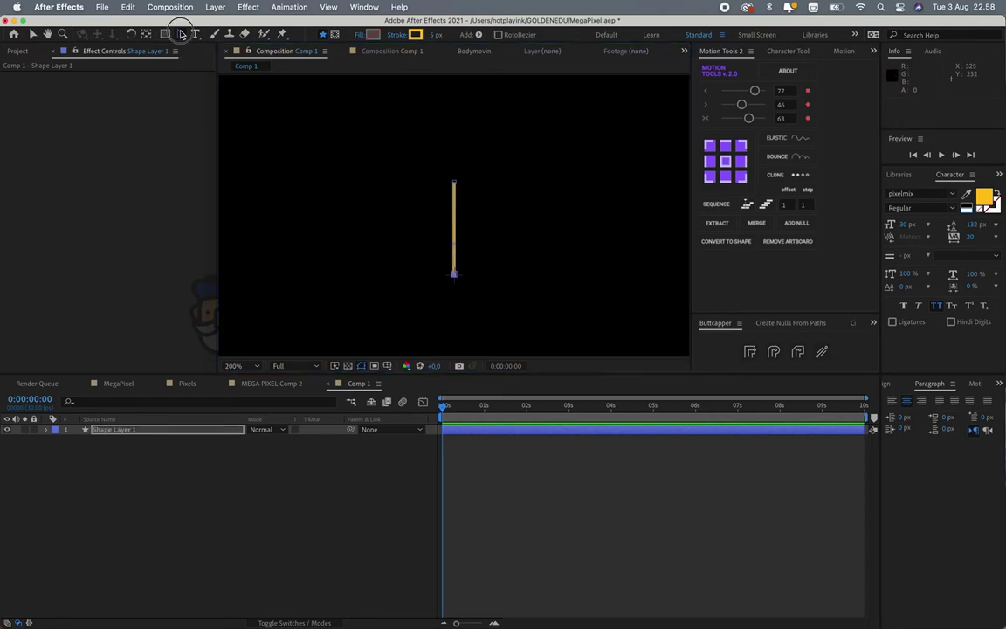
drag(181, 34, 213, 34)
- Set the line's stroke width to 15 px
drag(434, 35, 454, 37)
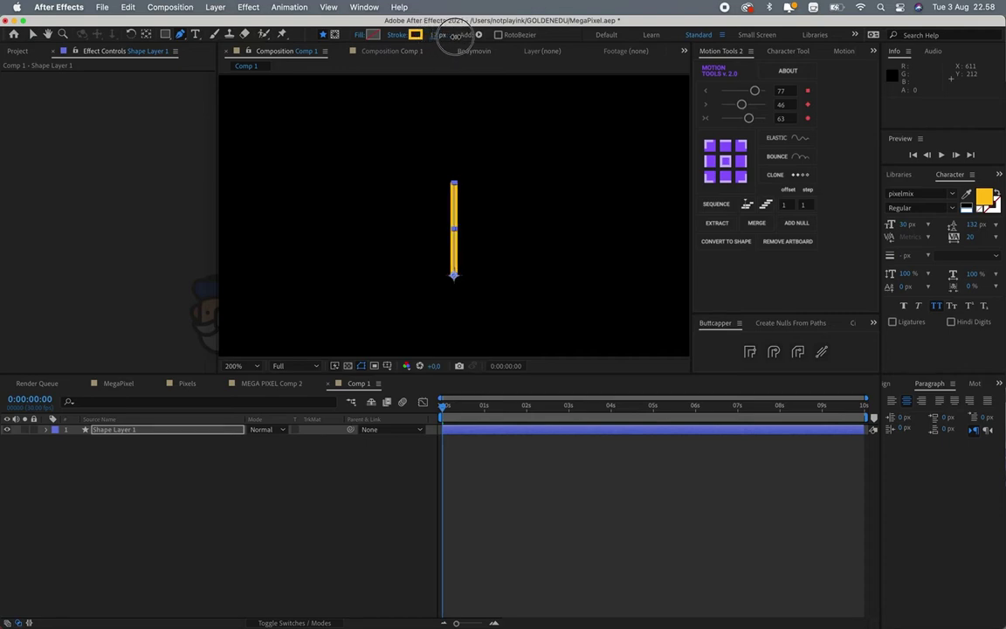
click(442, 35)
text(25)
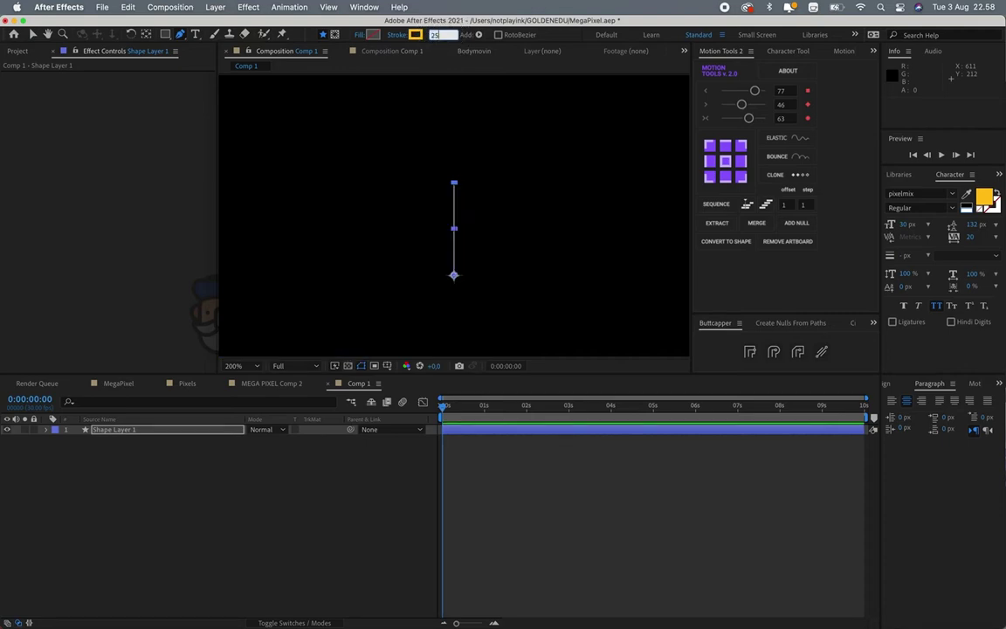
key(Return)
click(437, 35)
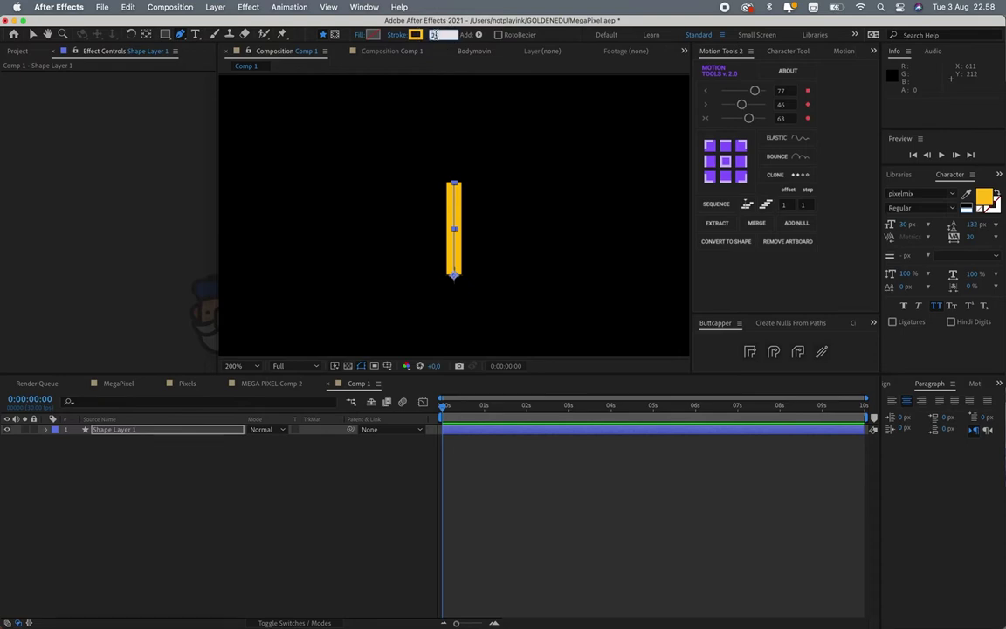
text(15)
key(Return)
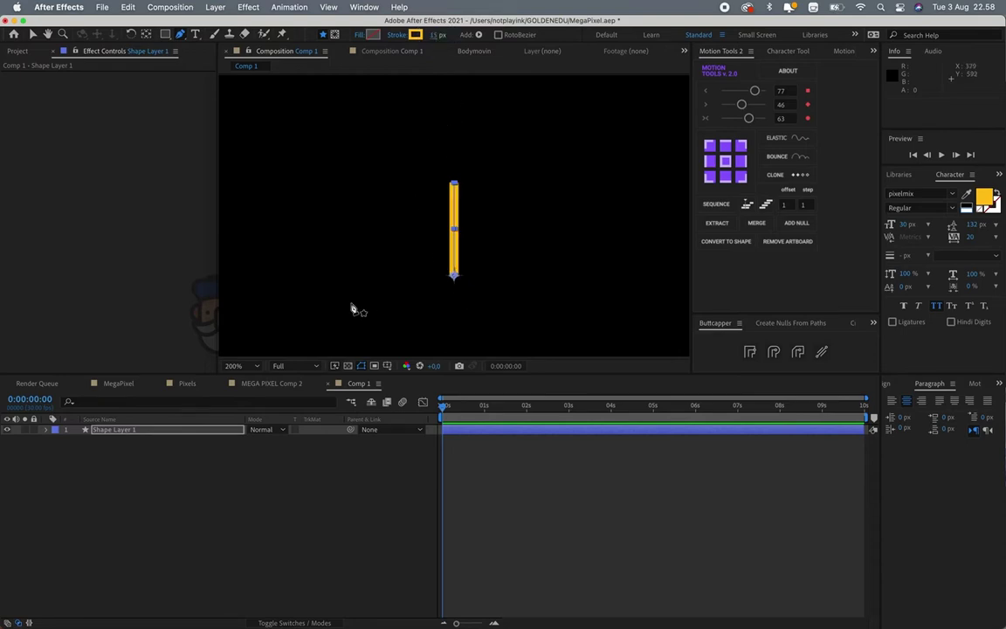
- Keyframe Shape 1's Position from 0,0 at 0 s to 0,-120 at 1 s
click(48, 430)
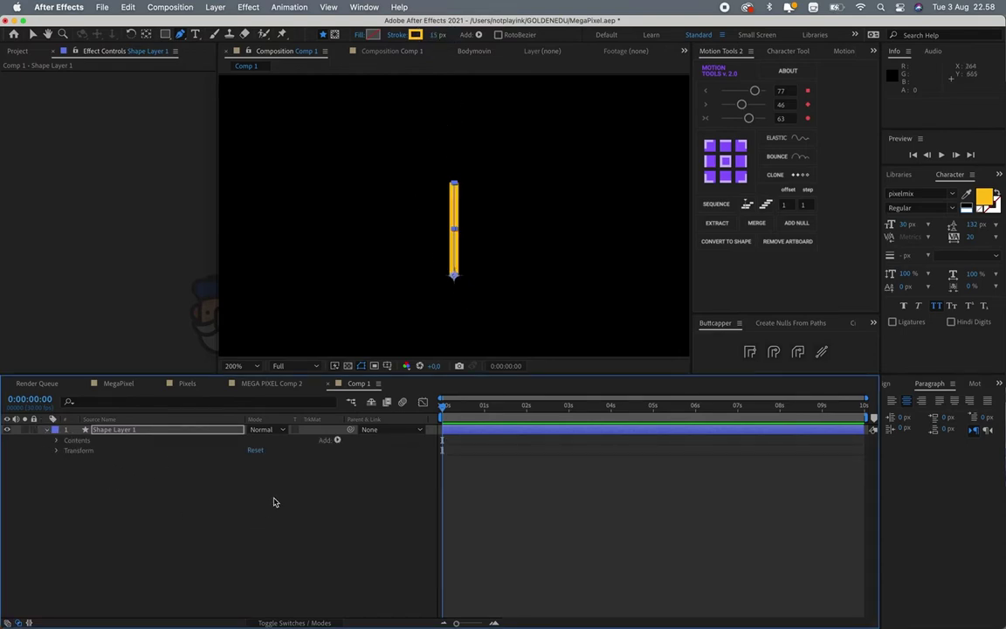
click(326, 440)
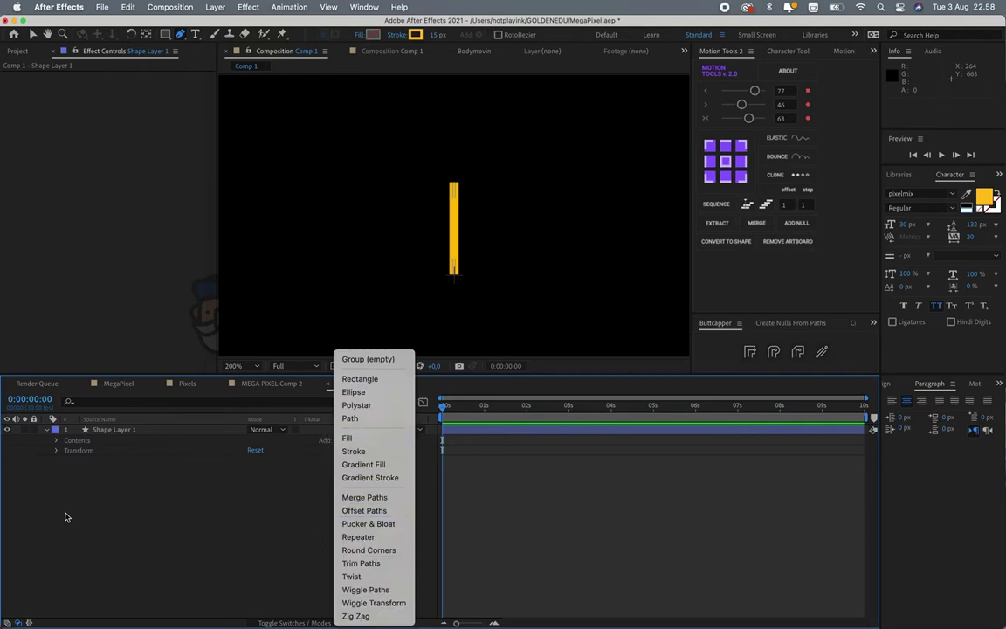
click(60, 461)
click(56, 440)
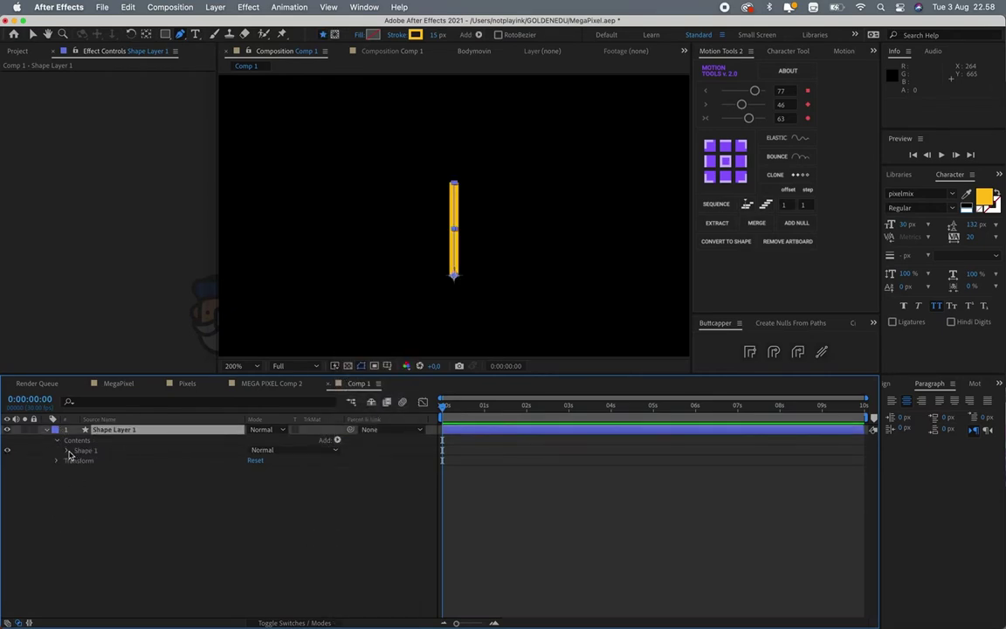
click(67, 449)
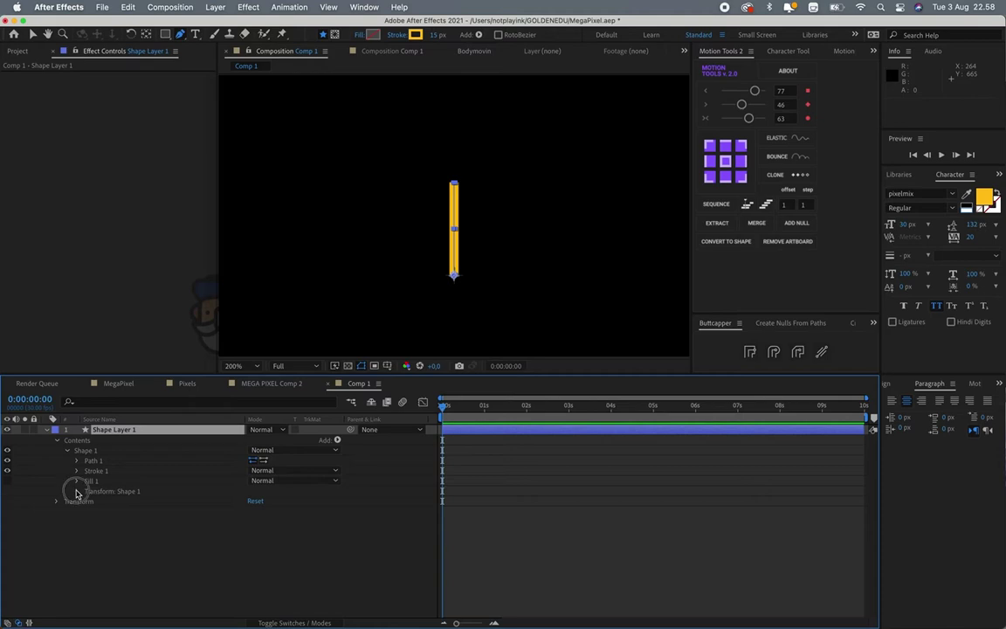
click(77, 490)
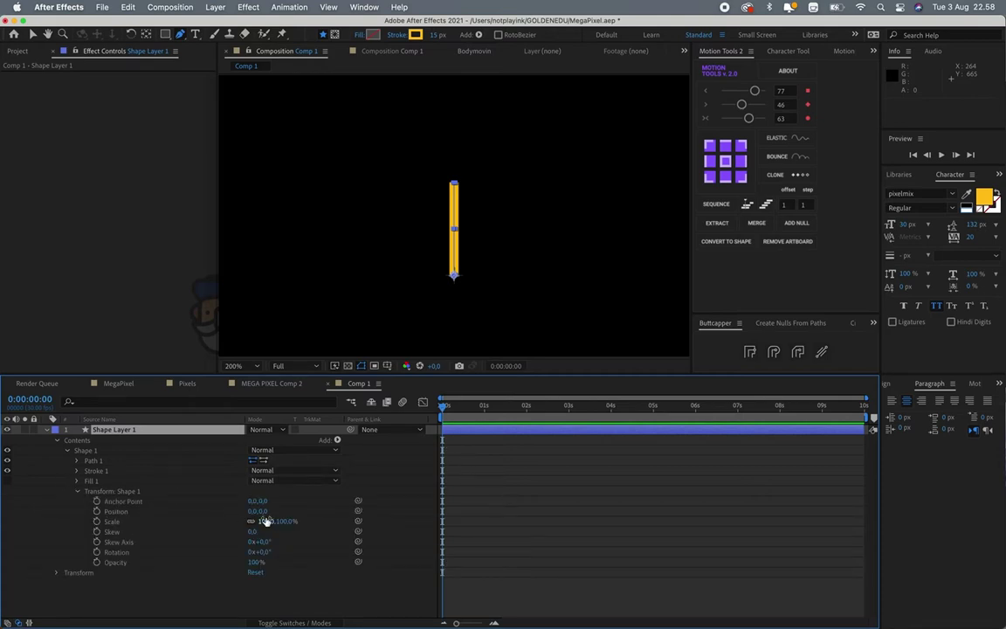
click(96, 510)
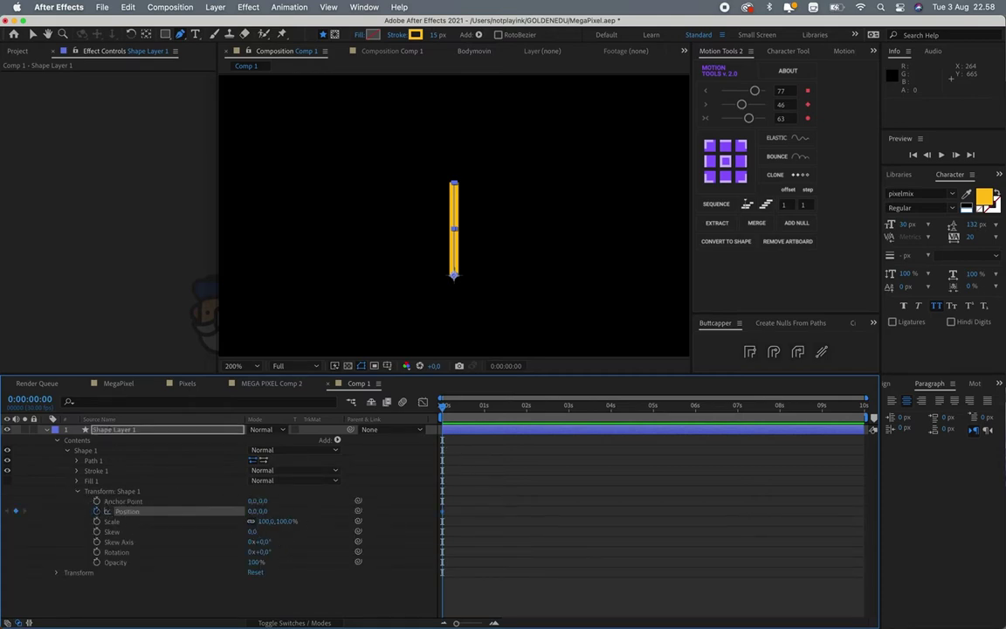
mouse_move(444, 406)
mouse_down()
mouse_move(494, 411)
mouse_move(487, 416)
mouse_up()
drag(256, 510, 184, 513)
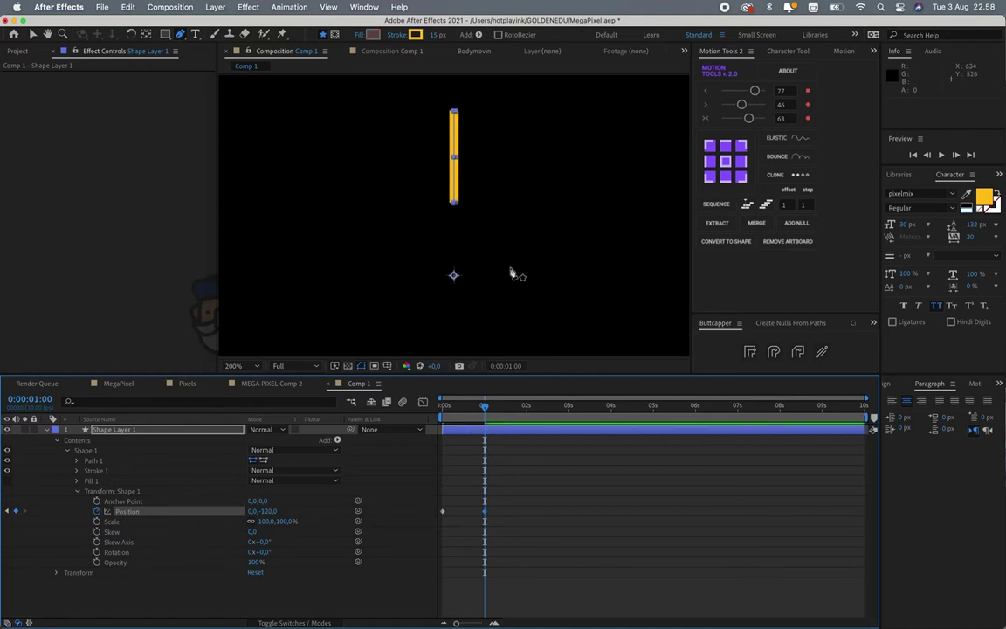
scroll(512, 274, down, 2)
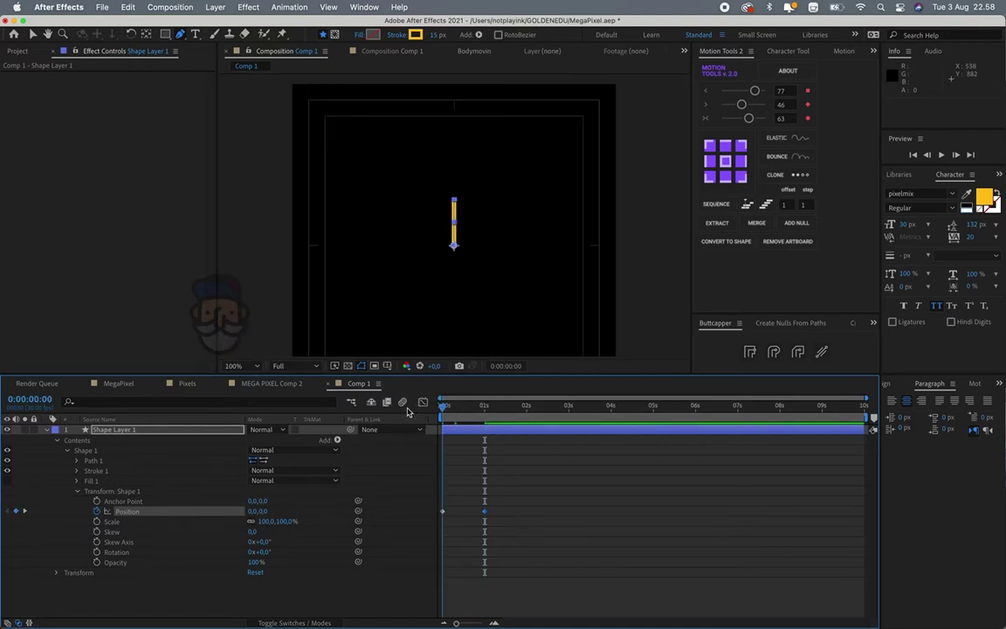
- Apply Easy Ease to both Position keyframes
key(space)
key(space)
drag(501, 509, 433, 497)
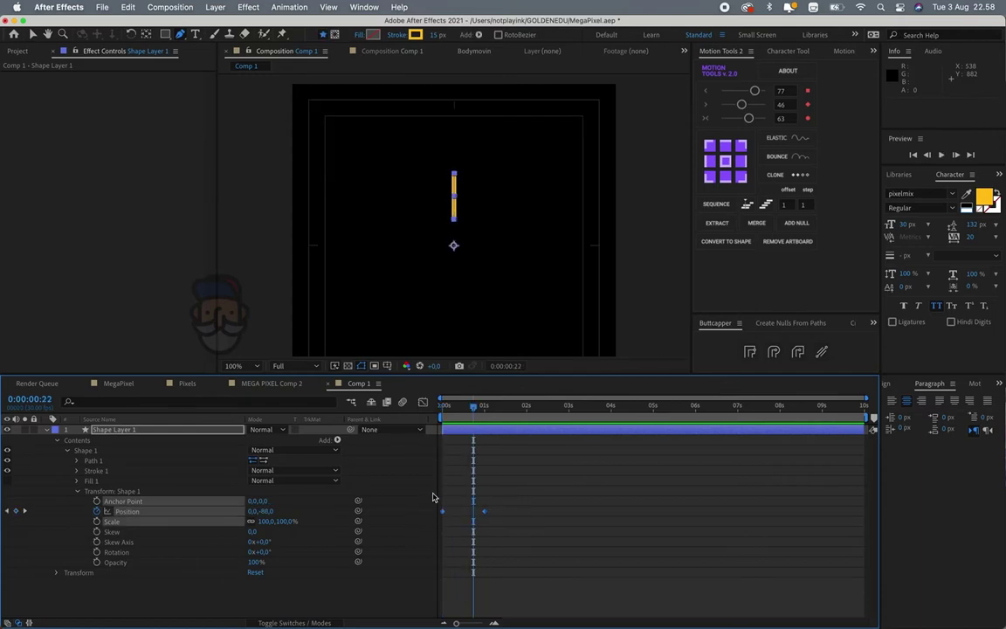
right_click(442, 514)
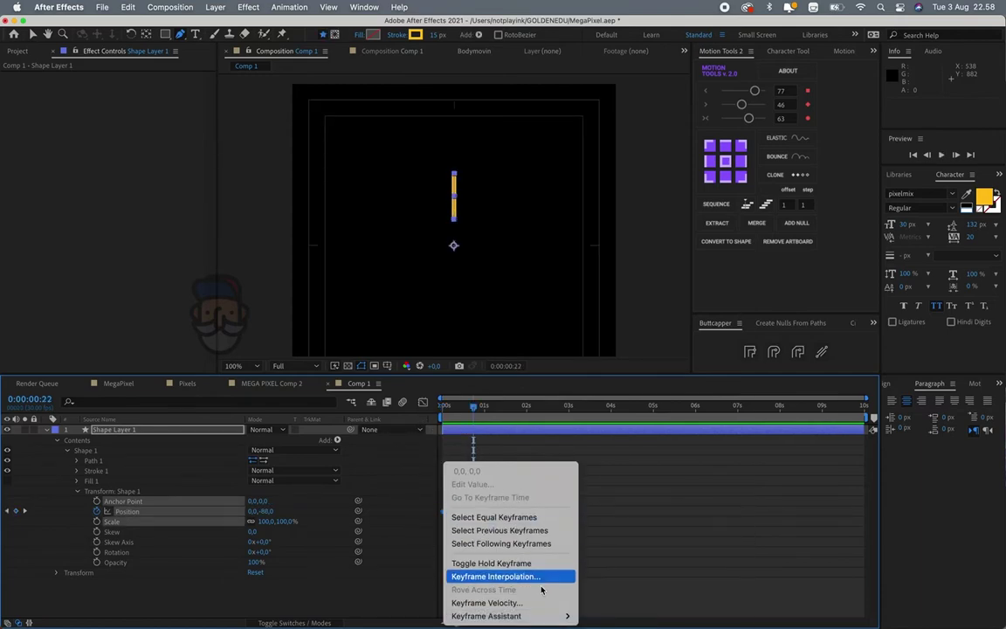
mouse_move(524, 615)
click(602, 537)
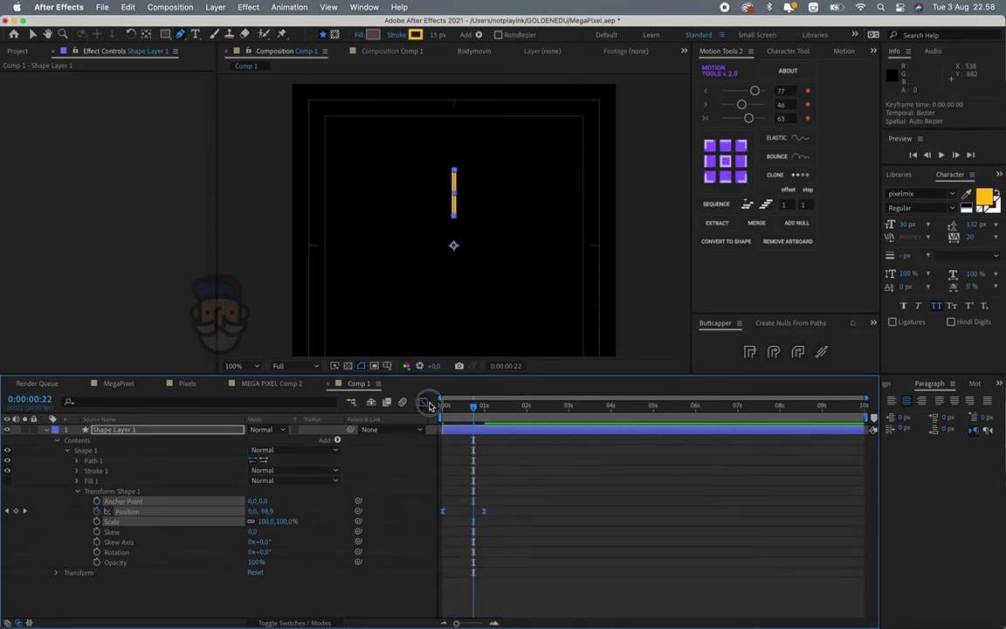
- Steepen the Position speed curve in the Graph Editor so the line shoots up early
key(shift+F3)
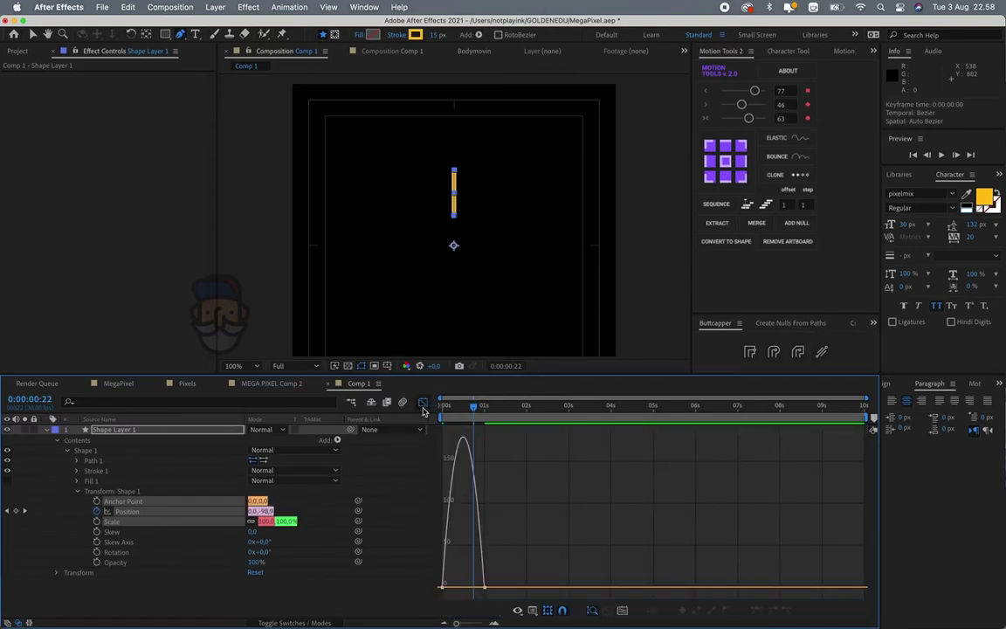
click(517, 610)
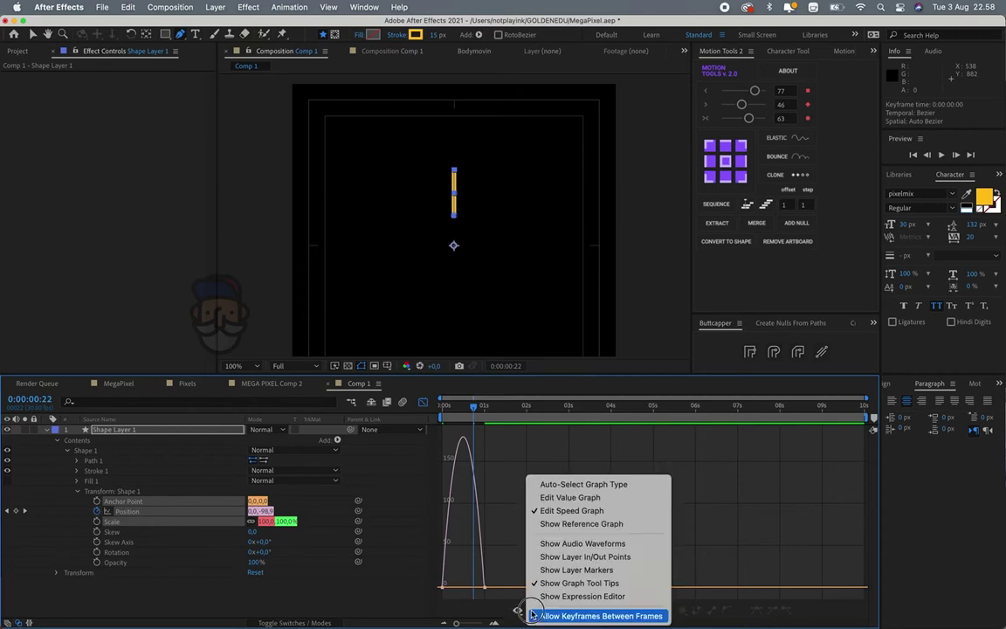
click(501, 569)
mouse_move(511, 561)
mouse_down()
mouse_move(436, 595)
mouse_move(462, 583)
mouse_move(444, 587)
mouse_up()
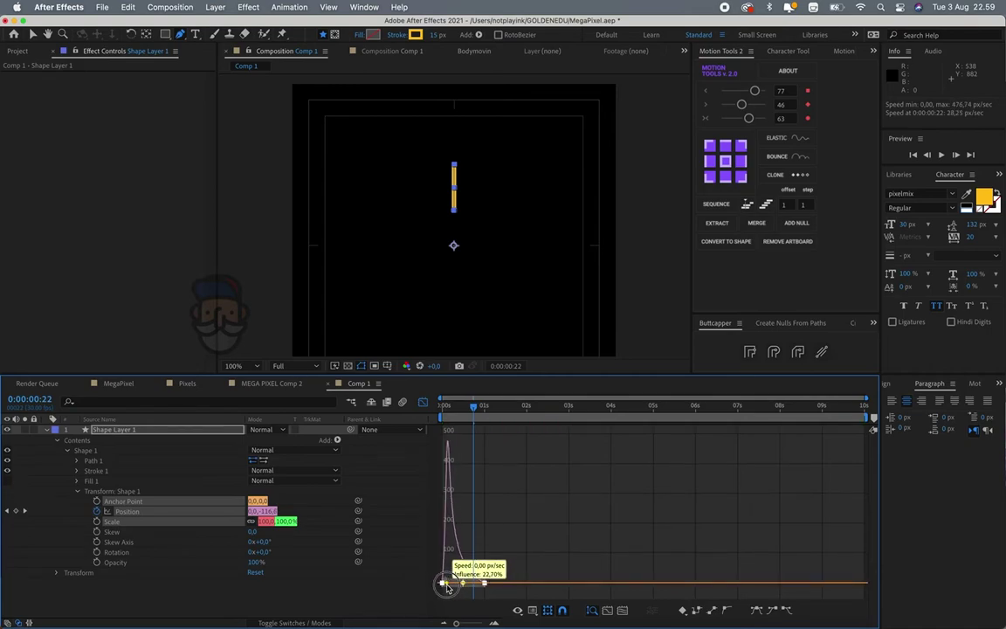
drag(445, 587, 449, 580)
key(space)
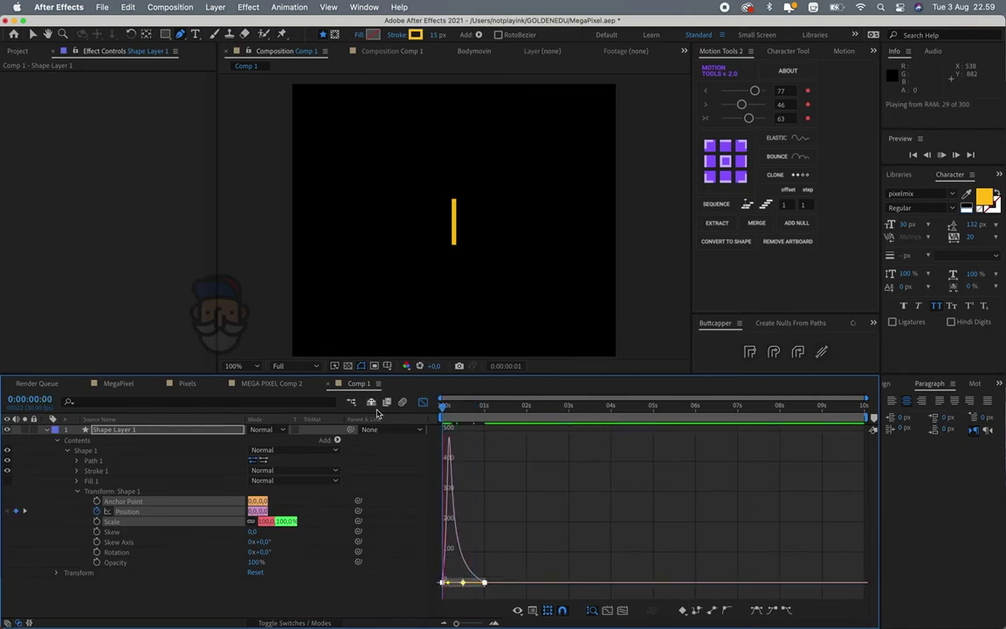
click(423, 402)
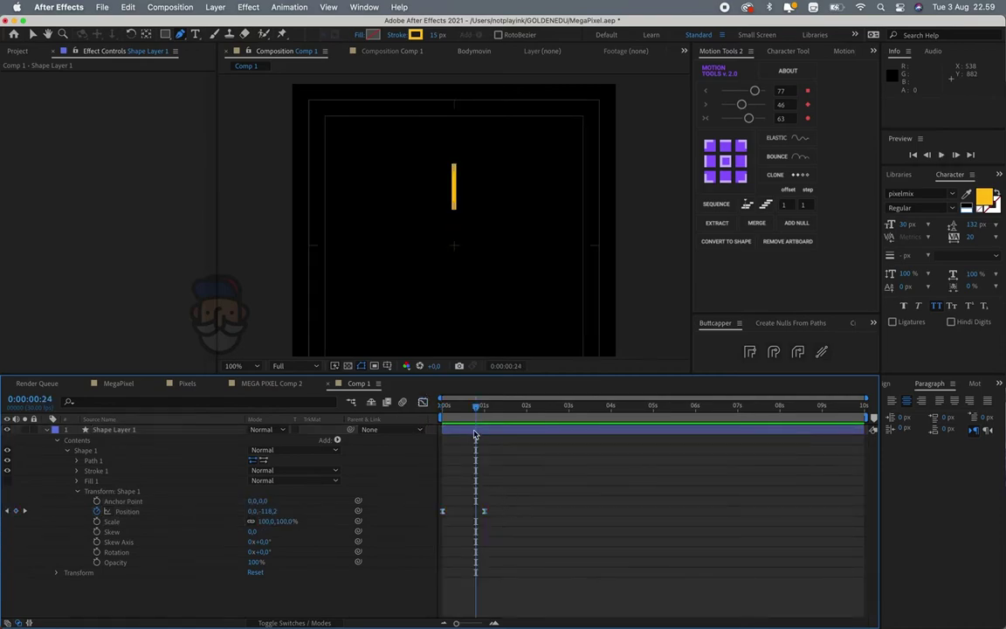
- Add Trim Paths to Shape 1 and set Start and End keyframes at 0%
key(space)
key(space)
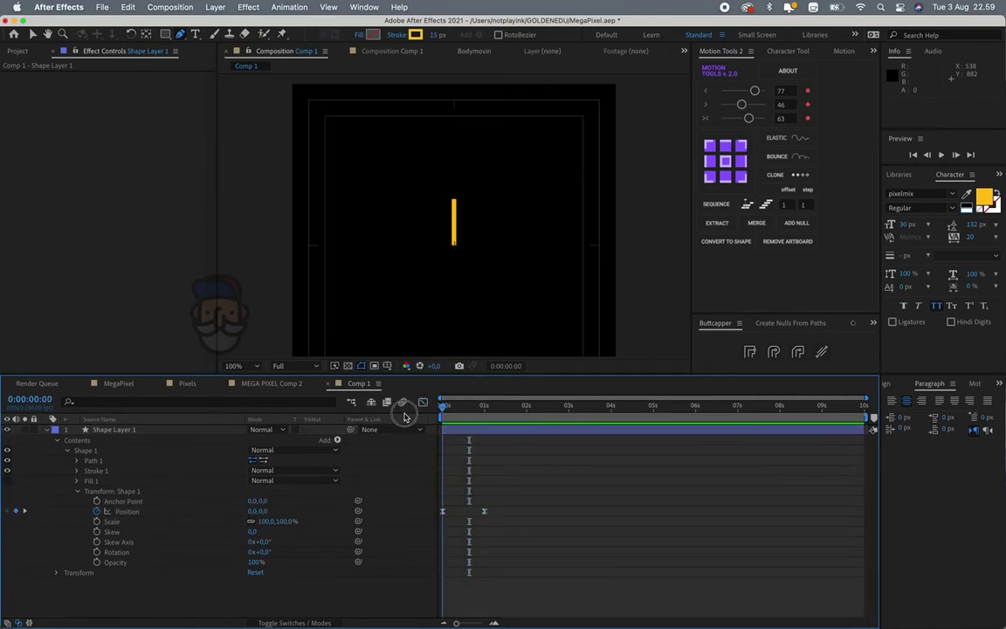
click(337, 440)
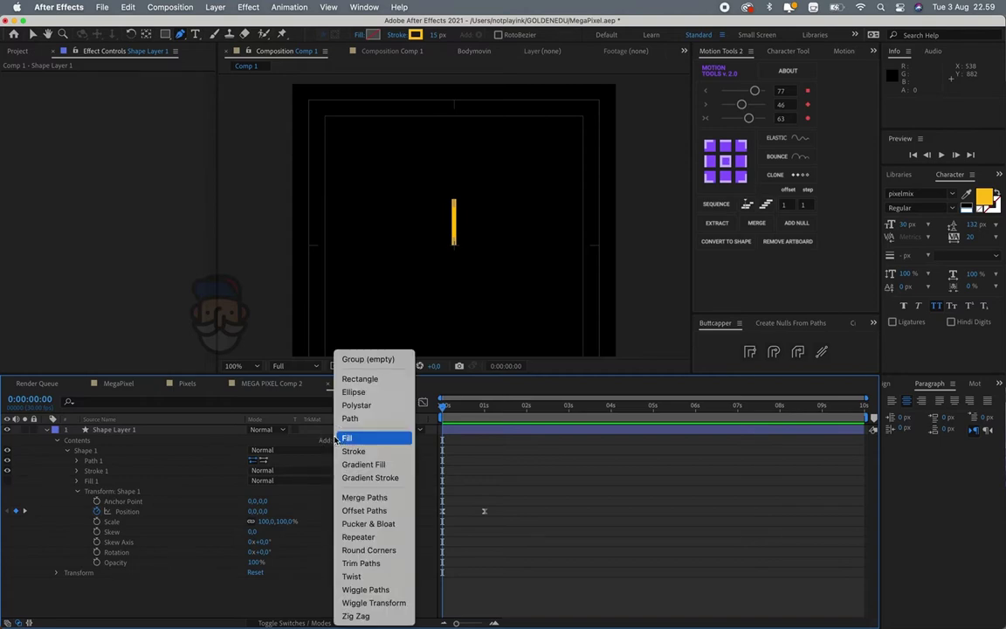
click(360, 563)
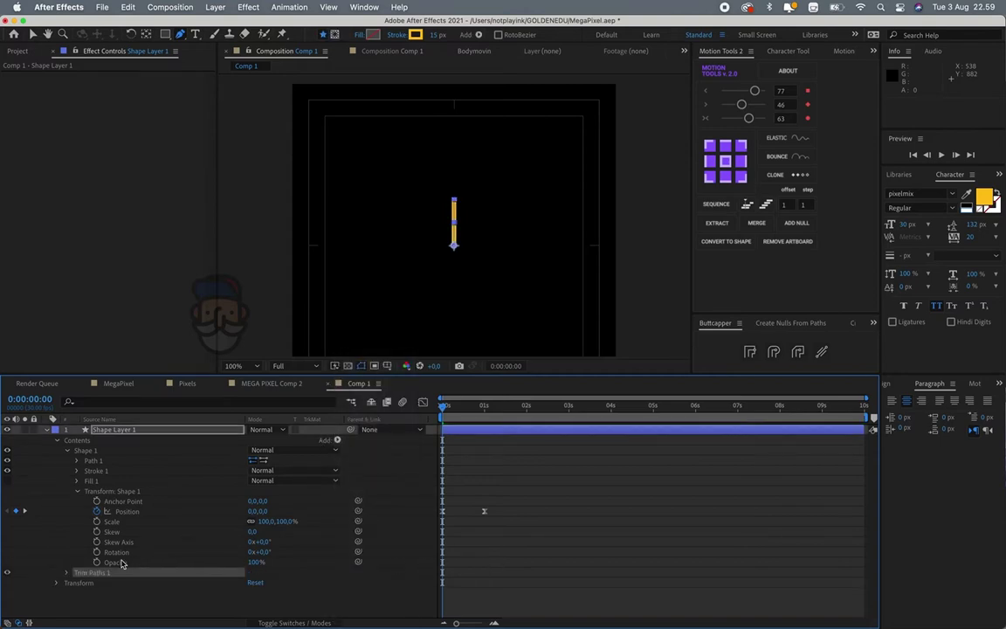
click(67, 574)
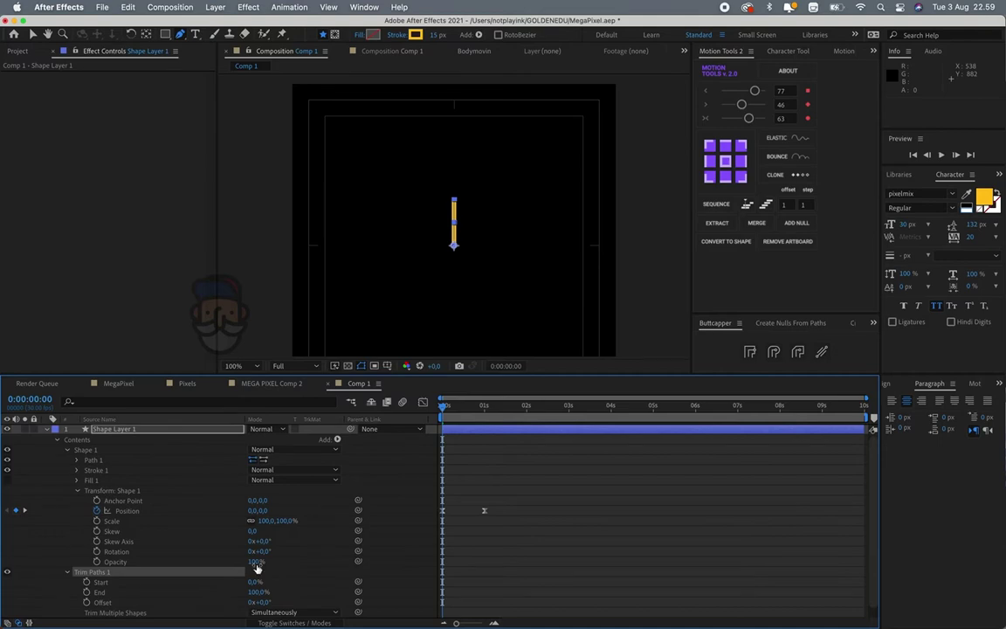
scroll(270, 562, down, 1)
drag(258, 583, 162, 592)
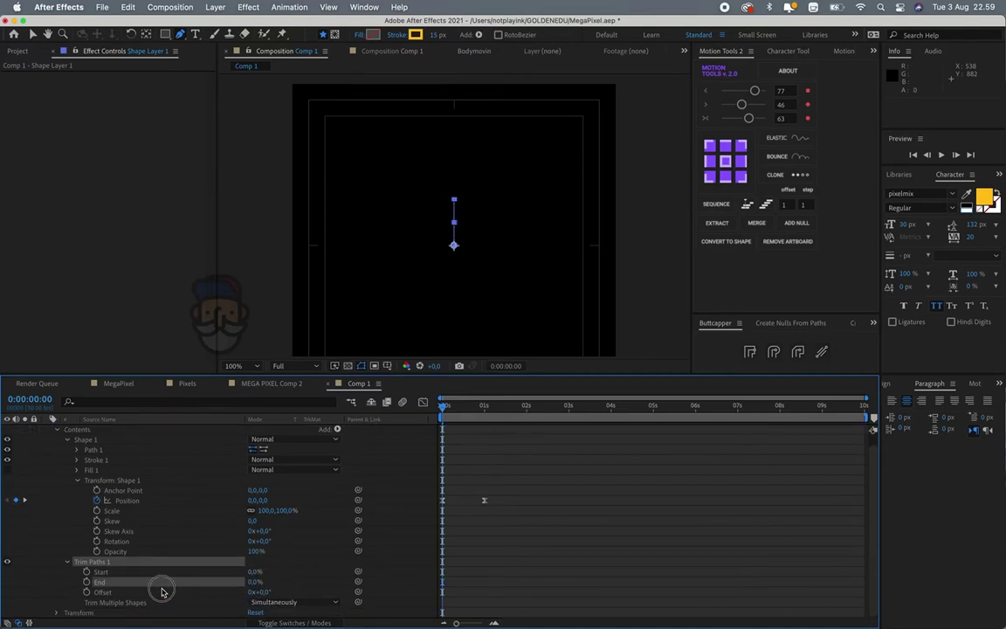
click(86, 573)
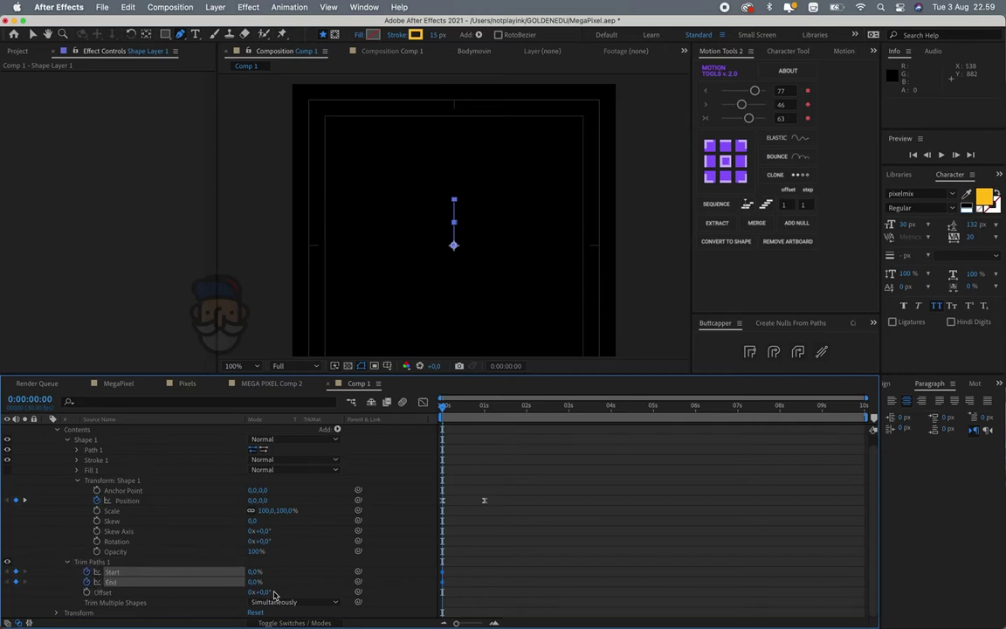
- At frame 20 set trim Start and End to 100%, then shift the End keyframes later
drag(474, 421, 471, 417)
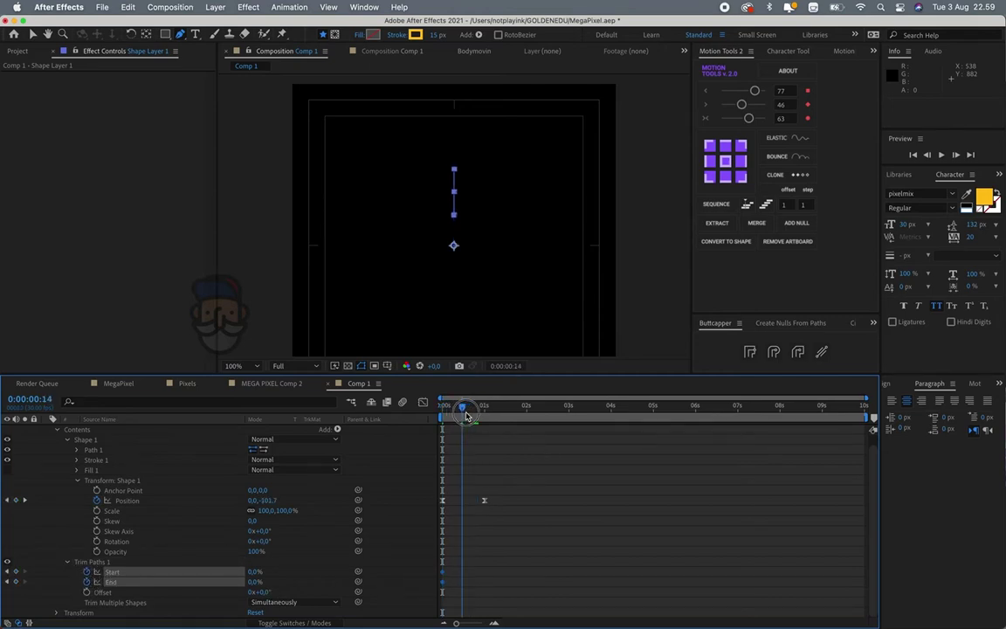
drag(252, 572, 527, 578)
click(433, 576)
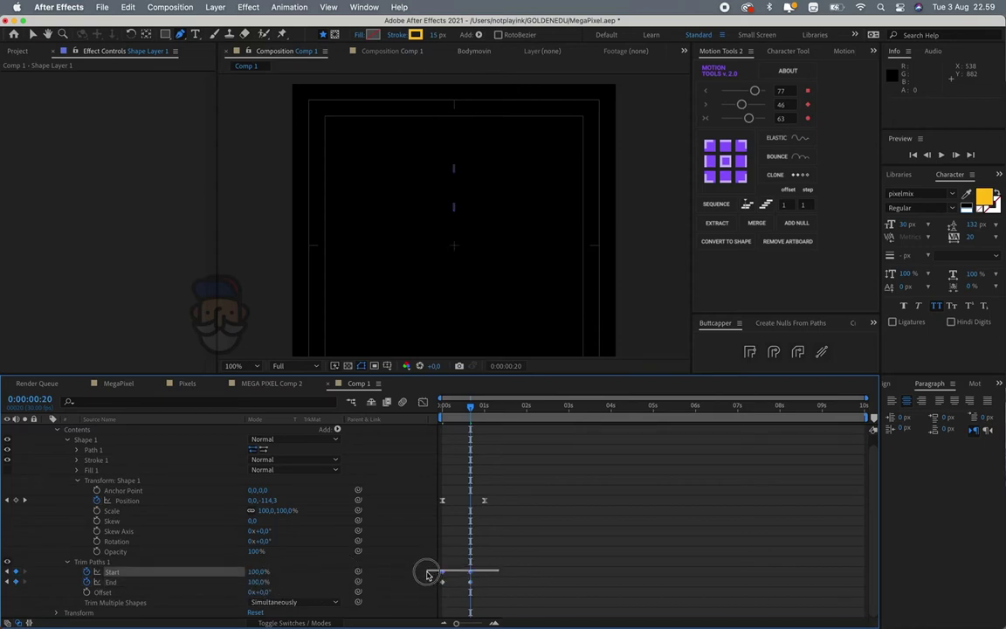
click(433, 583)
drag(441, 583, 449, 583)
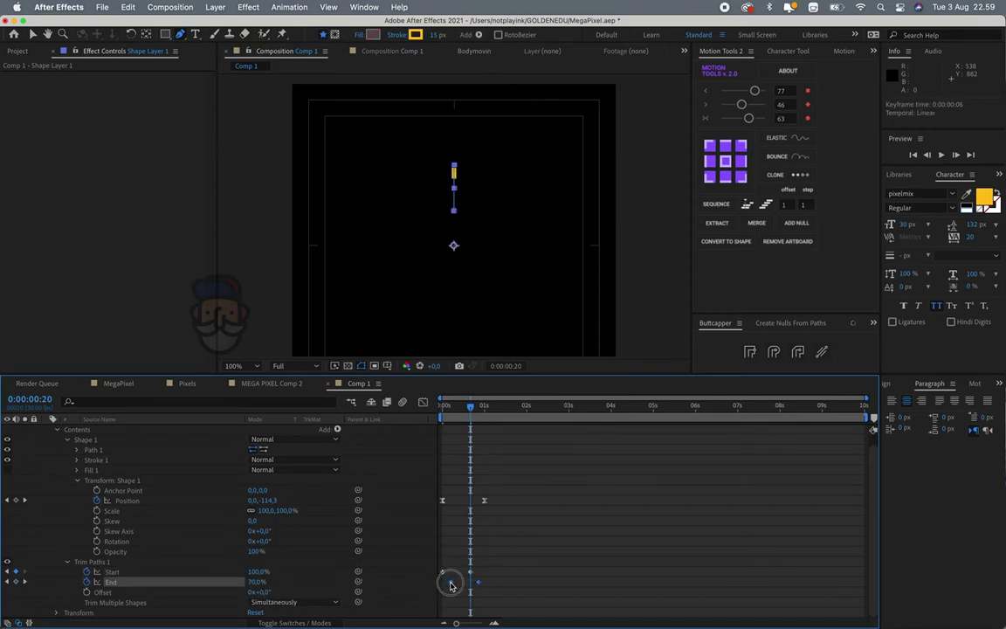
drag(469, 406, 434, 408)
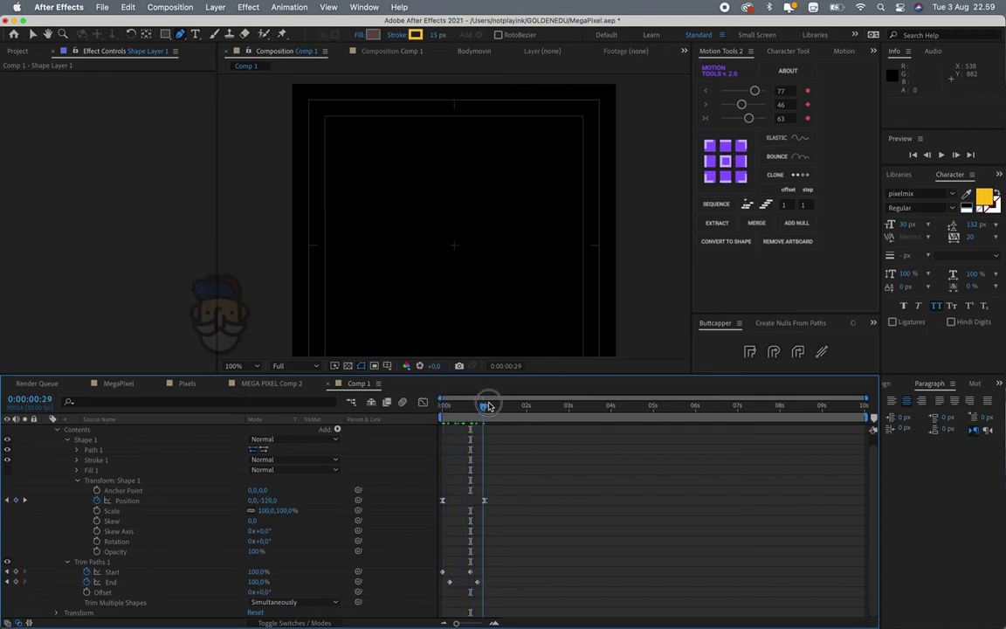
- Nudge the End keyframes a few frames later and preview the staggered draw-on
key(space)
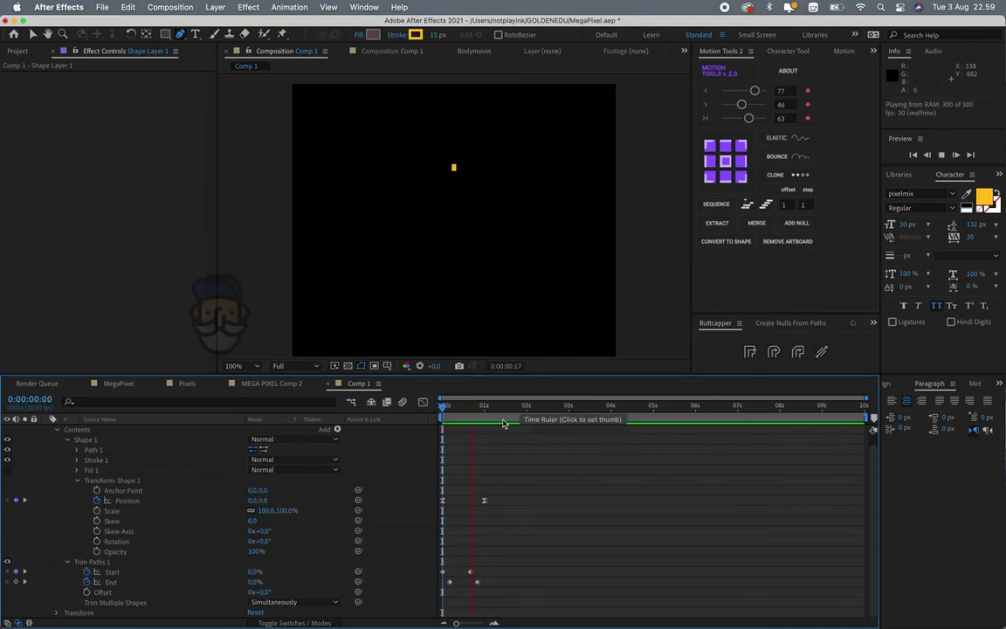
mouse_move(492, 576)
mouse_down()
mouse_move(441, 588)
mouse_move(449, 583)
mouse_up()
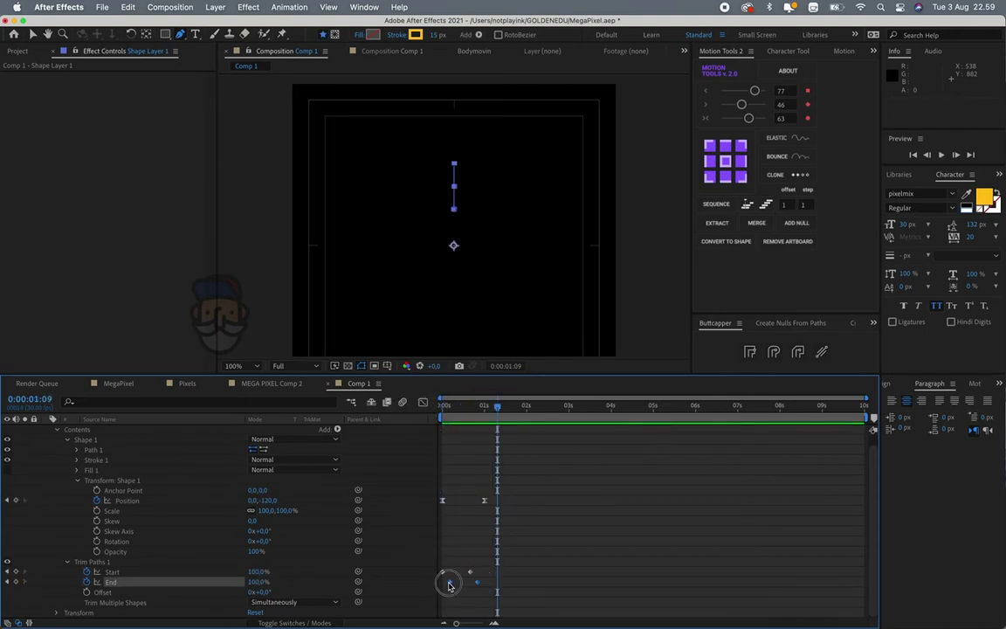
key(Home)
key(space)
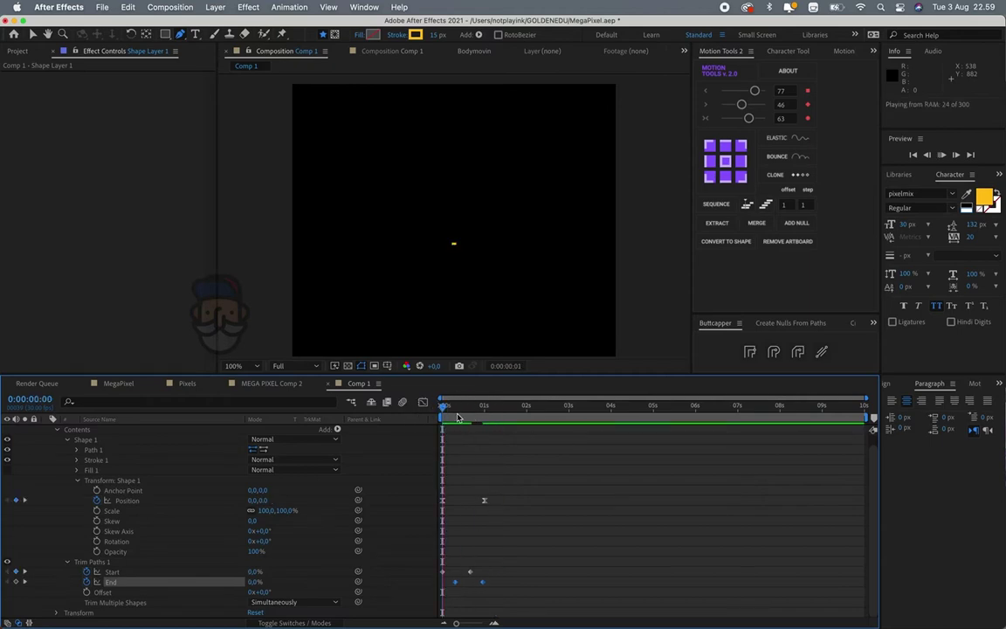
key(space)
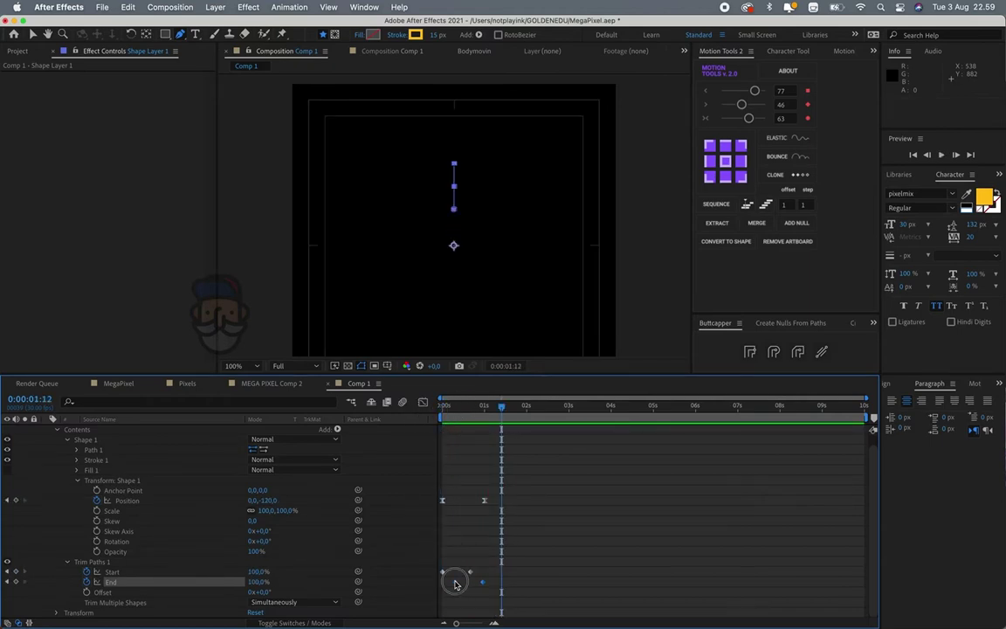
key(Home)
key(space)
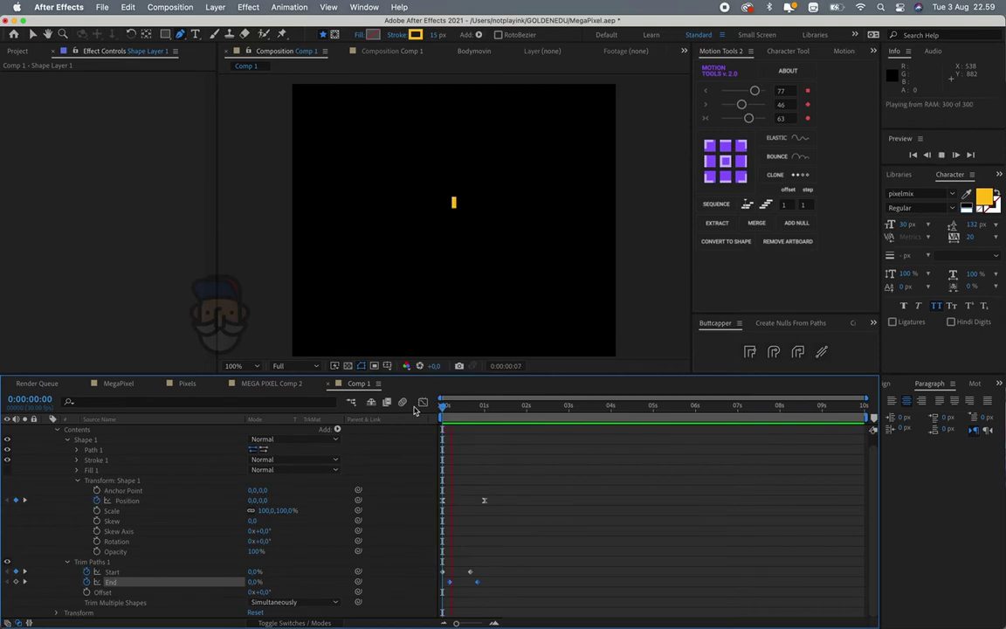
key(space)
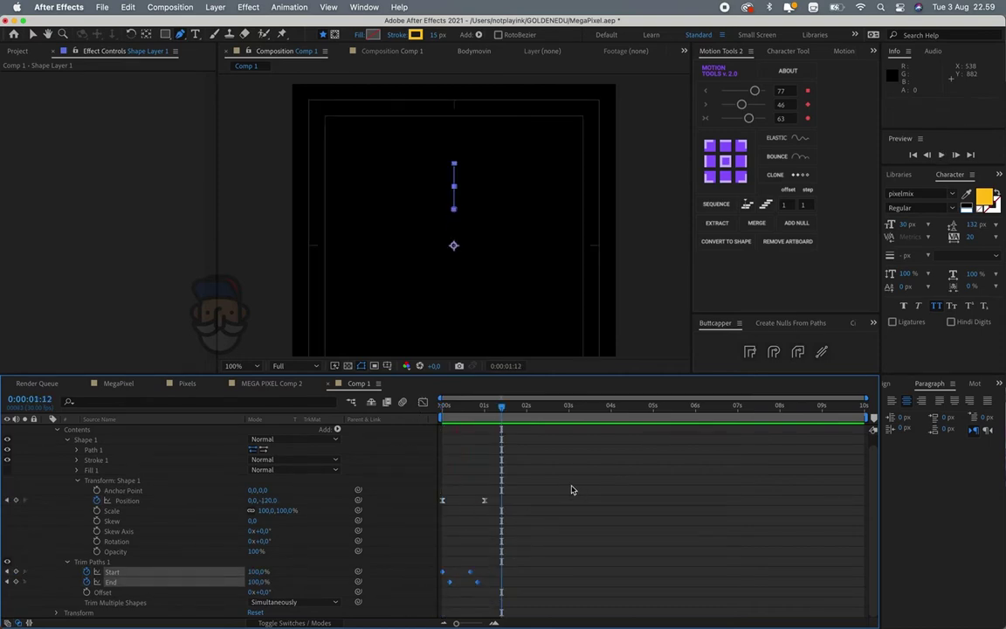
- Apply Easy Ease (F9) to all Trim Paths keyframes and view their speed curves
key(Home)
key(space)
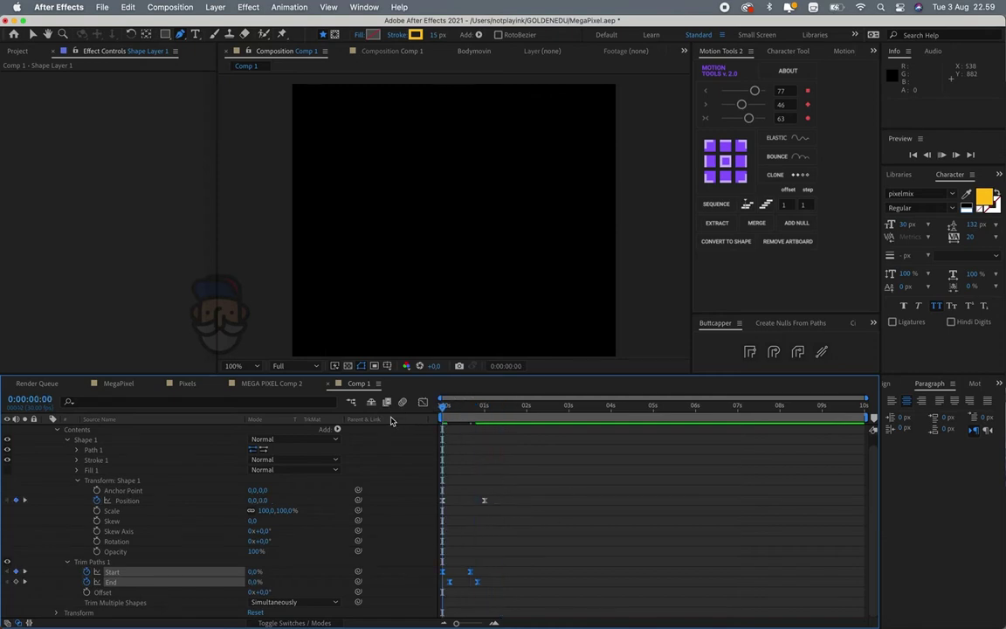
key(F9)
drag(497, 564, 399, 594)
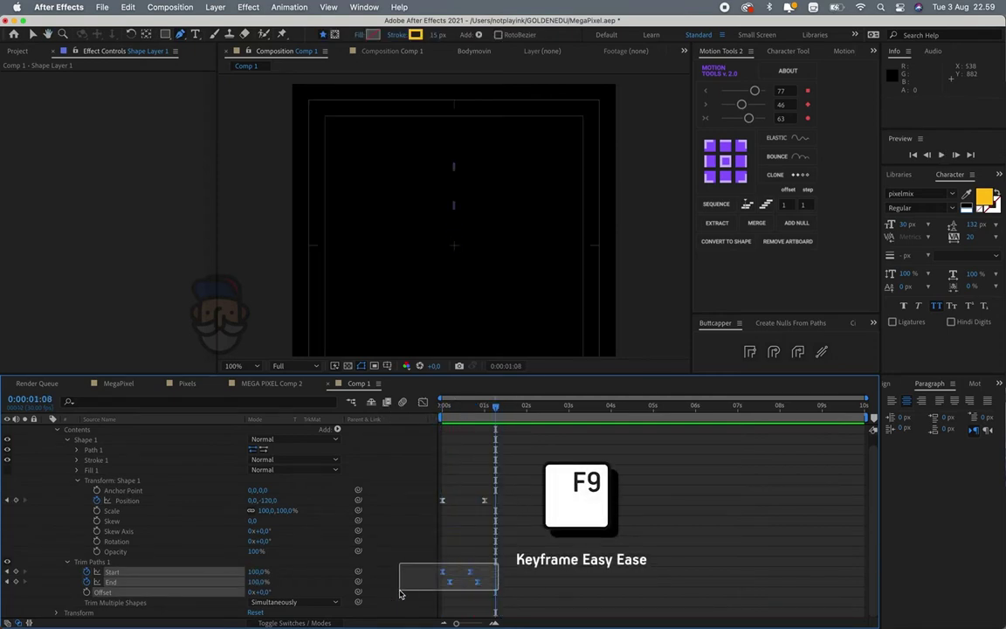
click(423, 401)
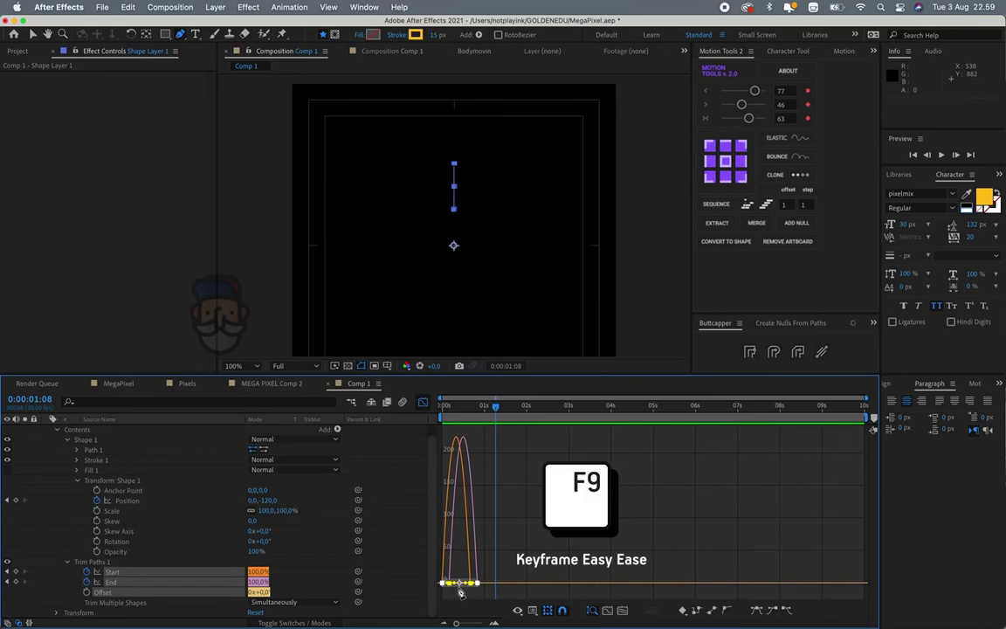
key(F9)
key(Home)
- Preview and scrub the eased stroke animation to check its timing
key(space)
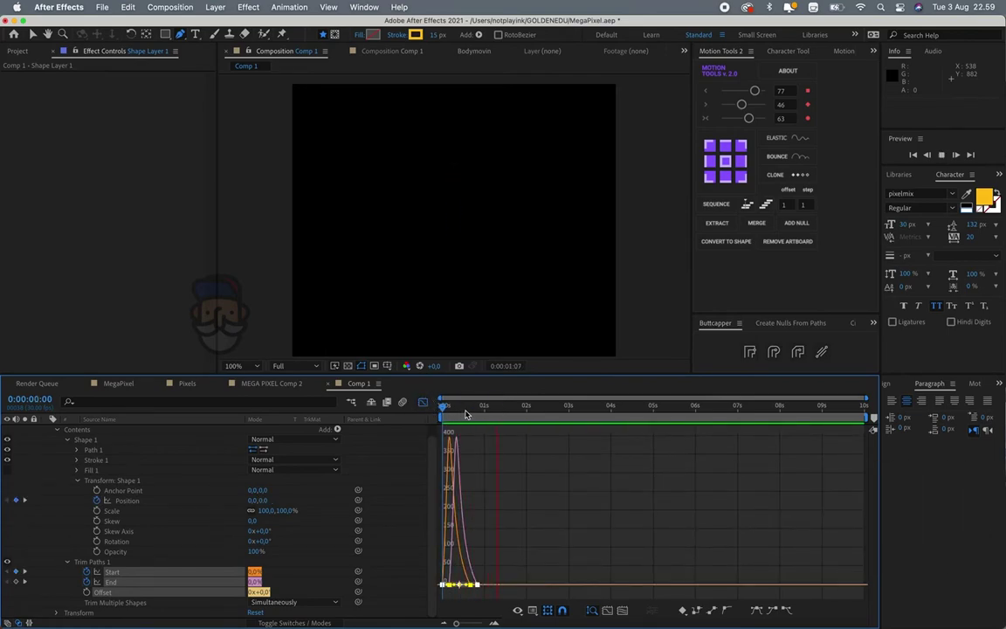
key(space)
key(space)
key(space)
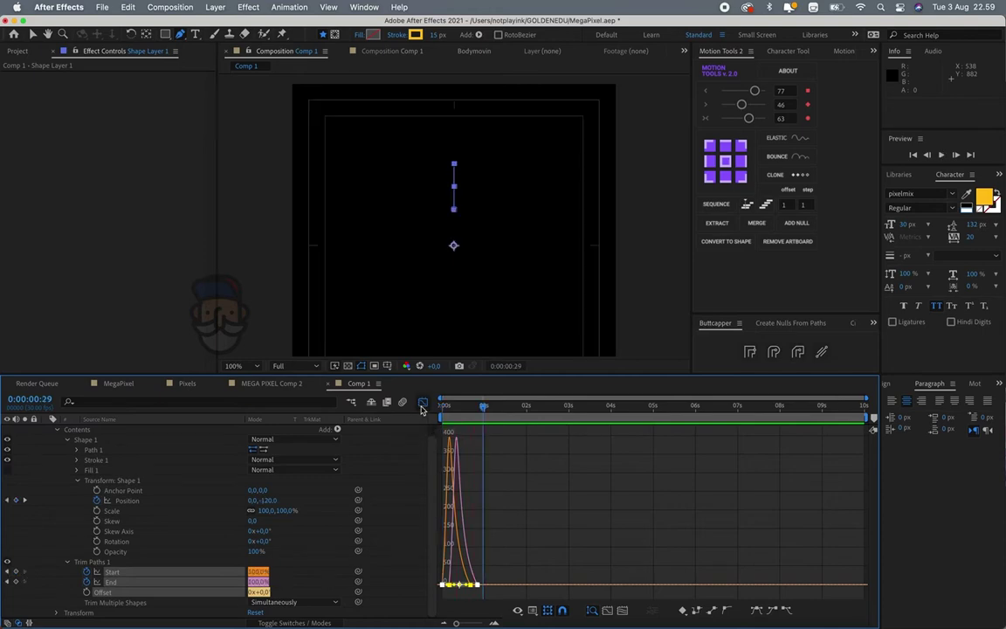
key(shift+F3)
key(Home)
key(space)
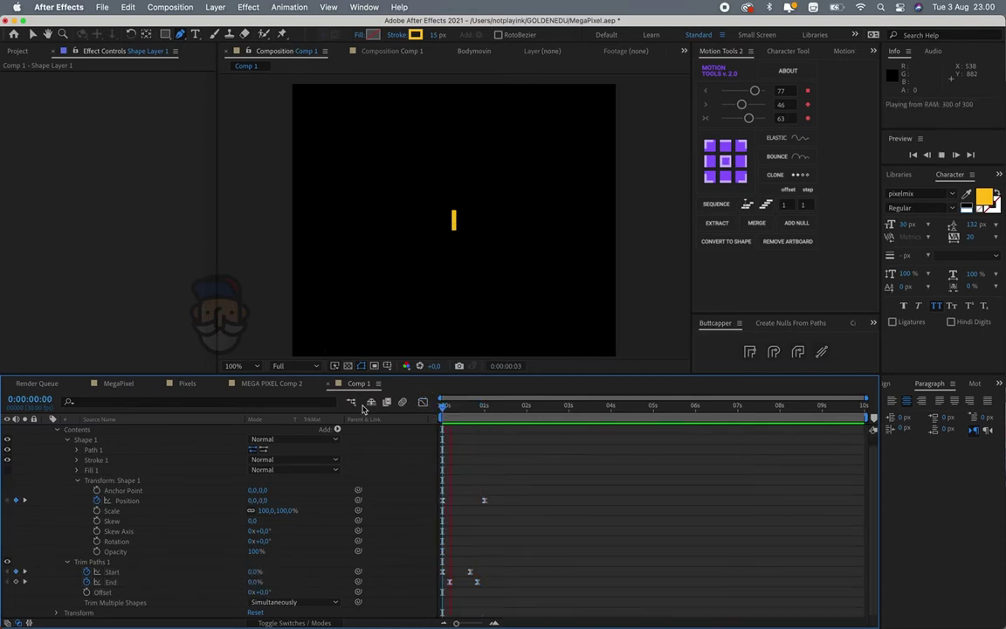
key(space)
mouse_move(443, 408)
mouse_down()
mouse_move(456, 421)
mouse_move(436, 431)
mouse_up()
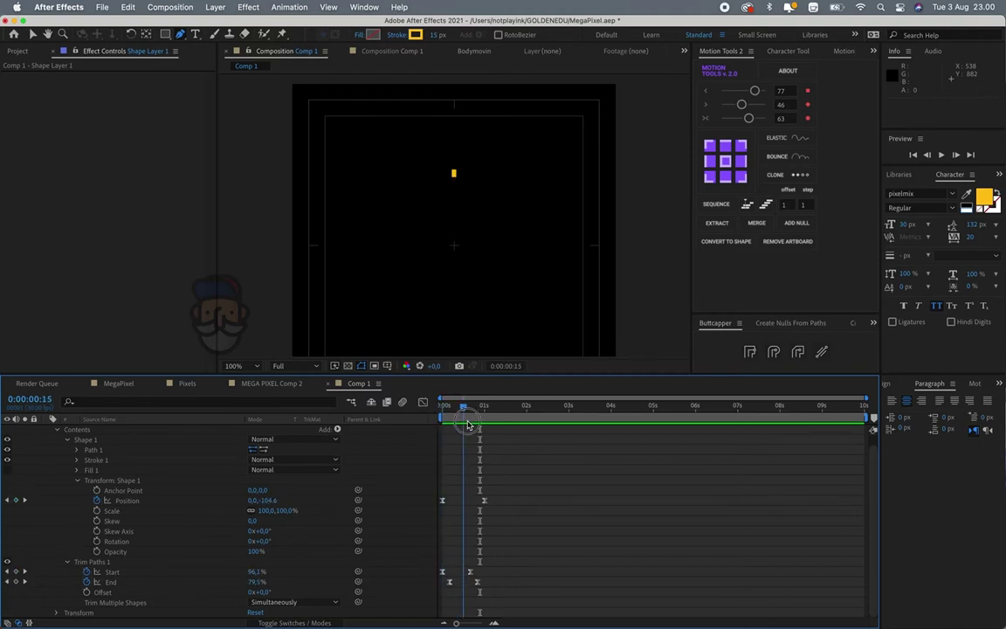
key(space)
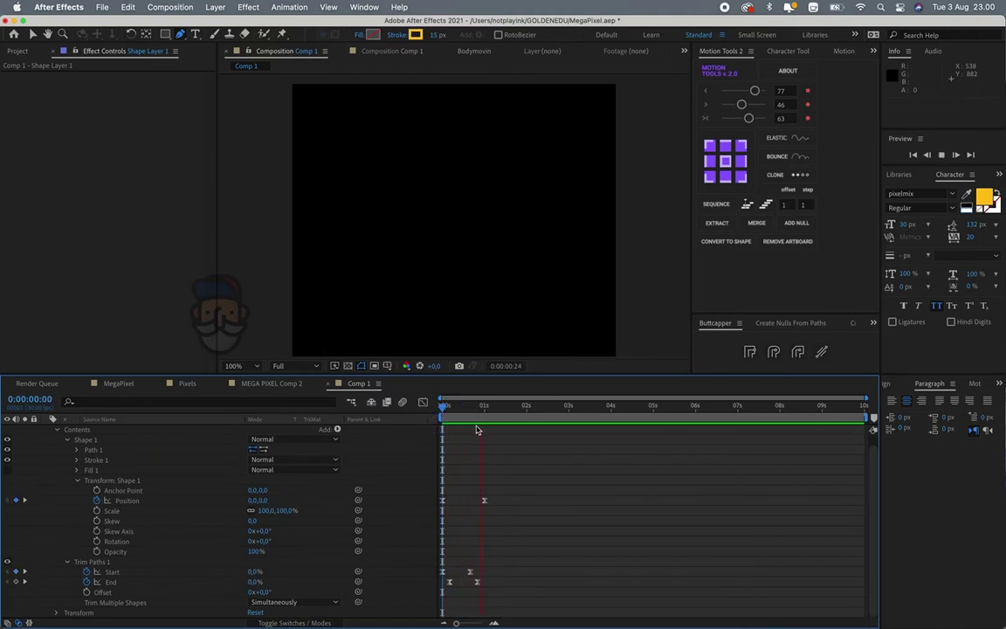
key(space)
scroll(405, 477, up, 1)
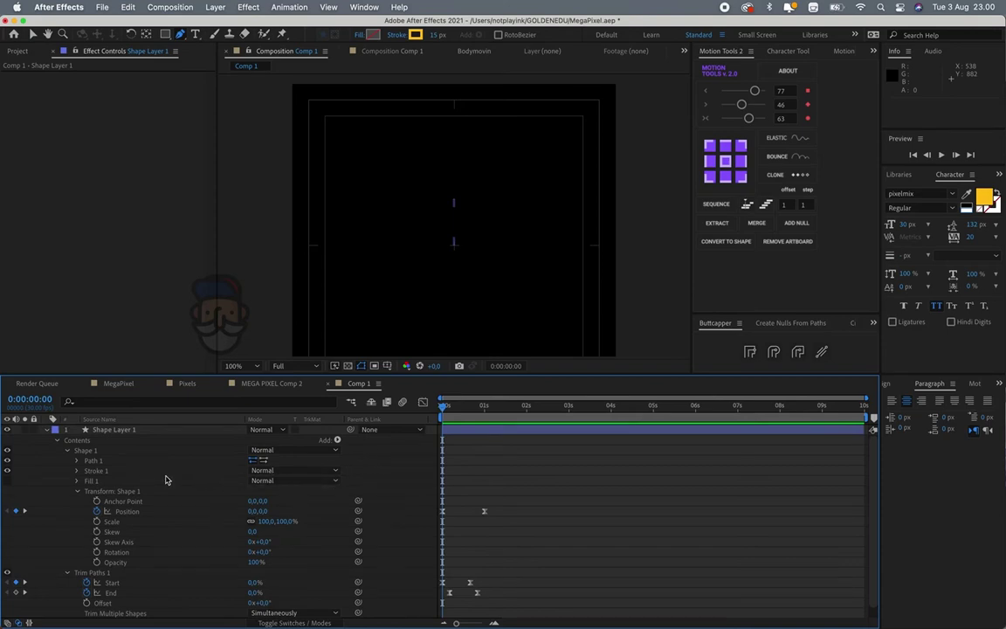
- Add a Repeater to the shape with 4 copies
click(337, 439)
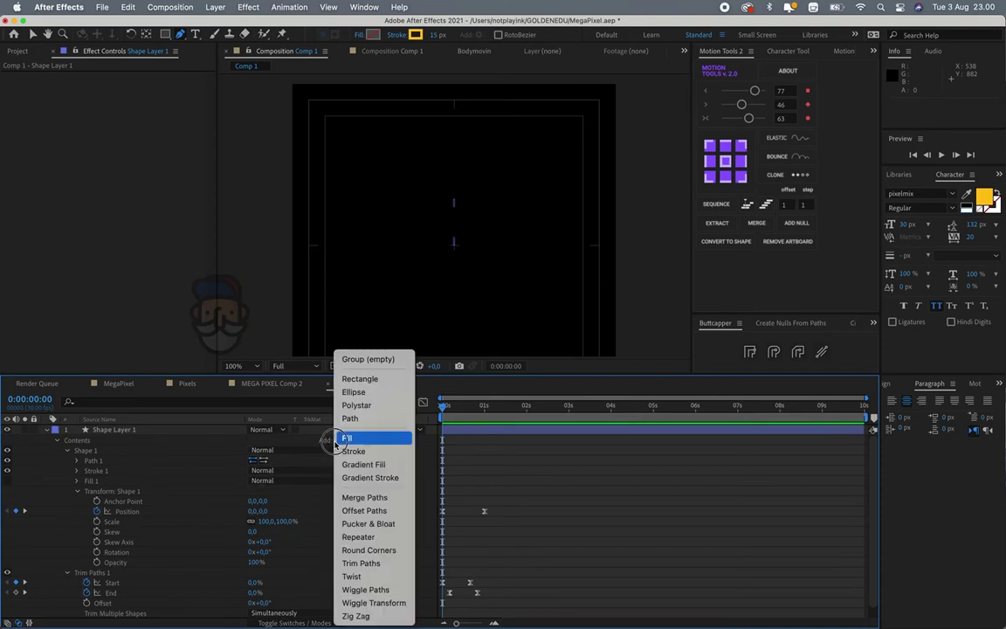
click(360, 537)
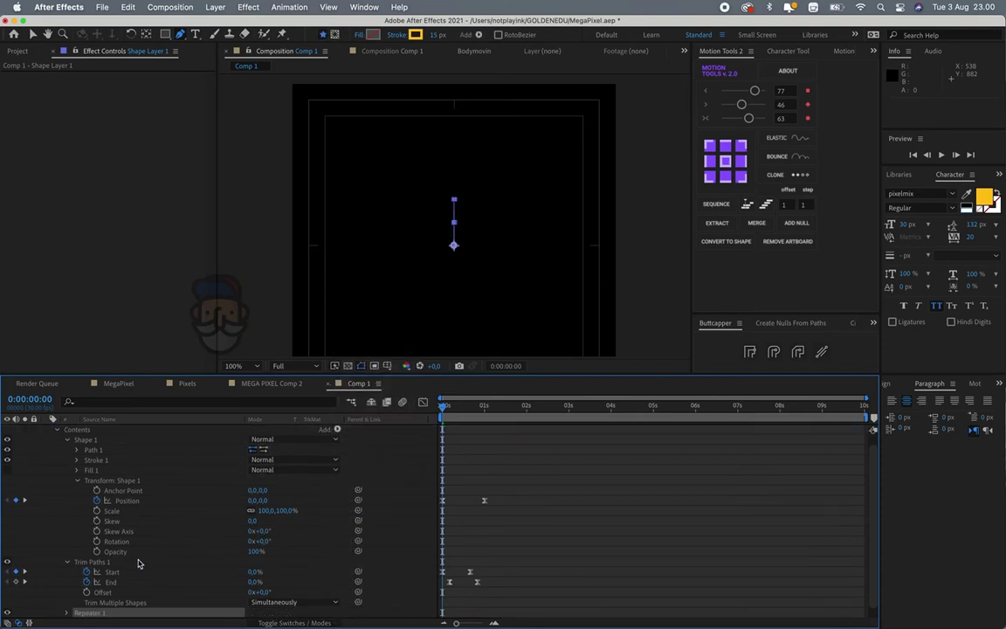
click(67, 602)
scroll(132, 592, down, 2)
click(251, 582)
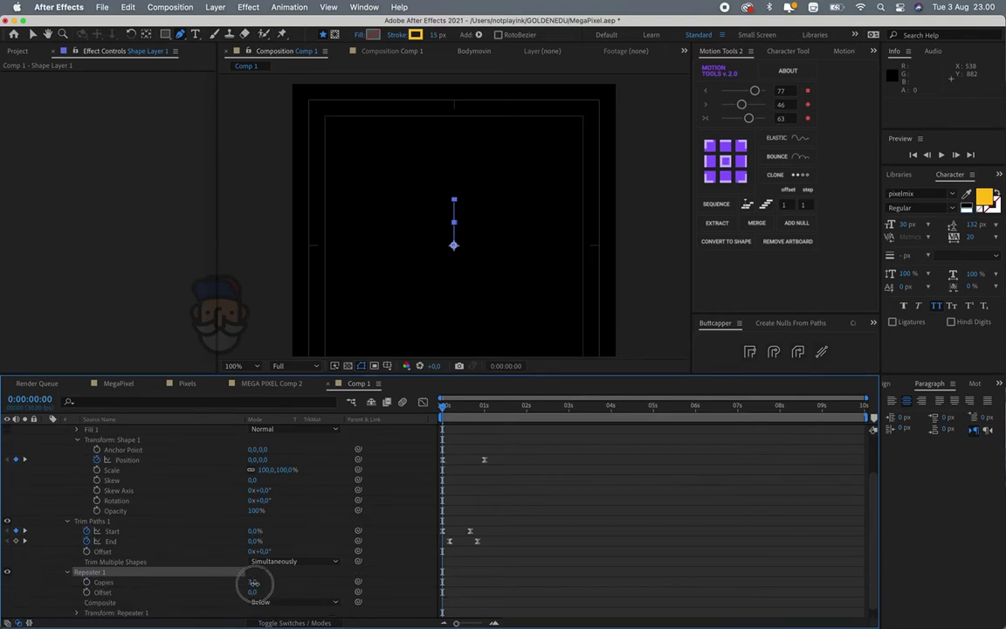
text(4)
key(Return)
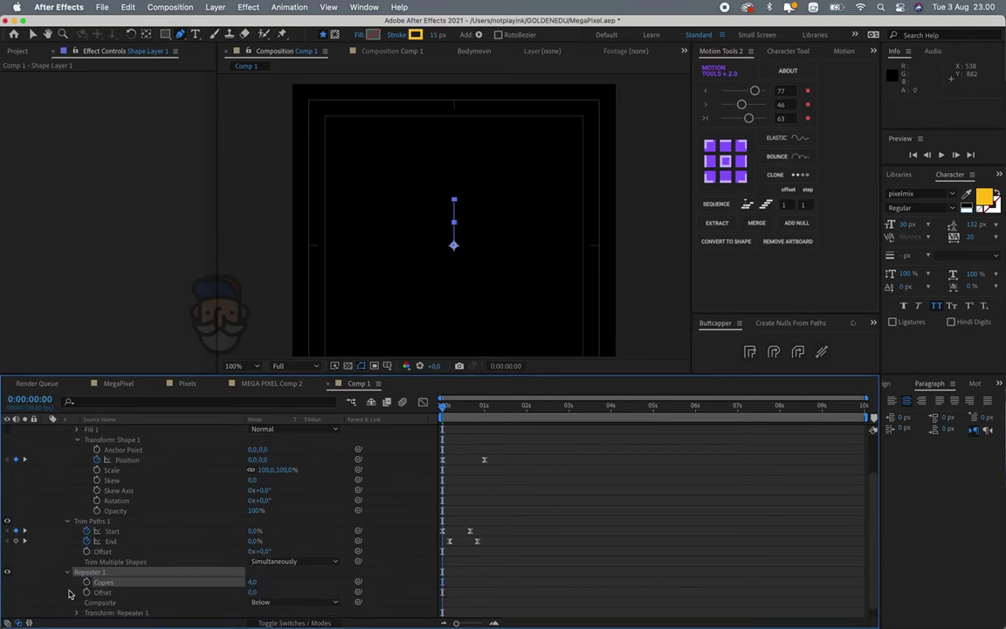
- Set Repeater 1 transform Position to 0,0 so the copies stack, undoing trial rotations
click(77, 613)
scroll(227, 599, down, 3)
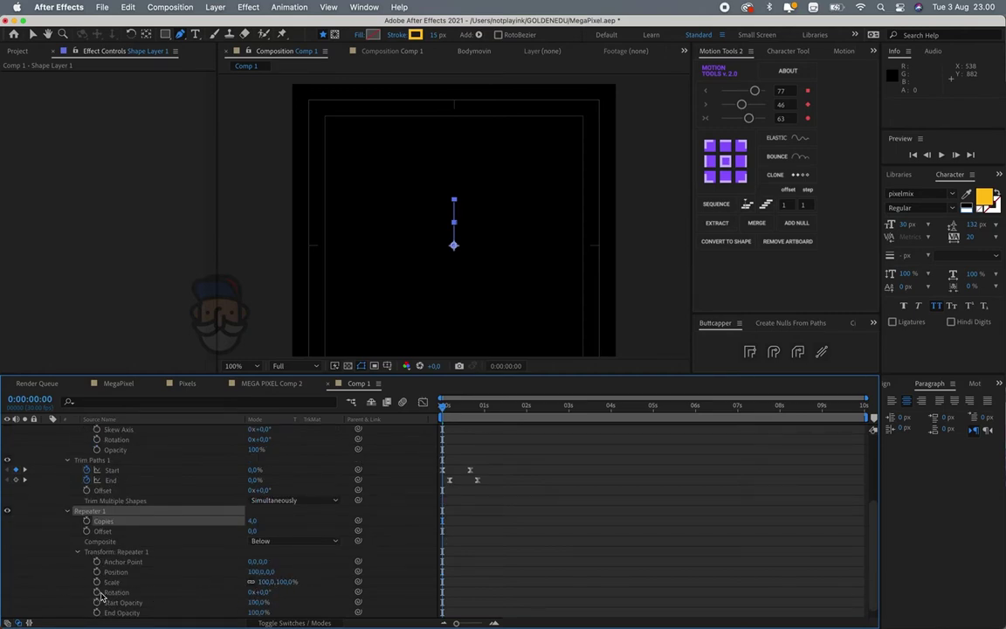
drag(258, 591, 279, 592)
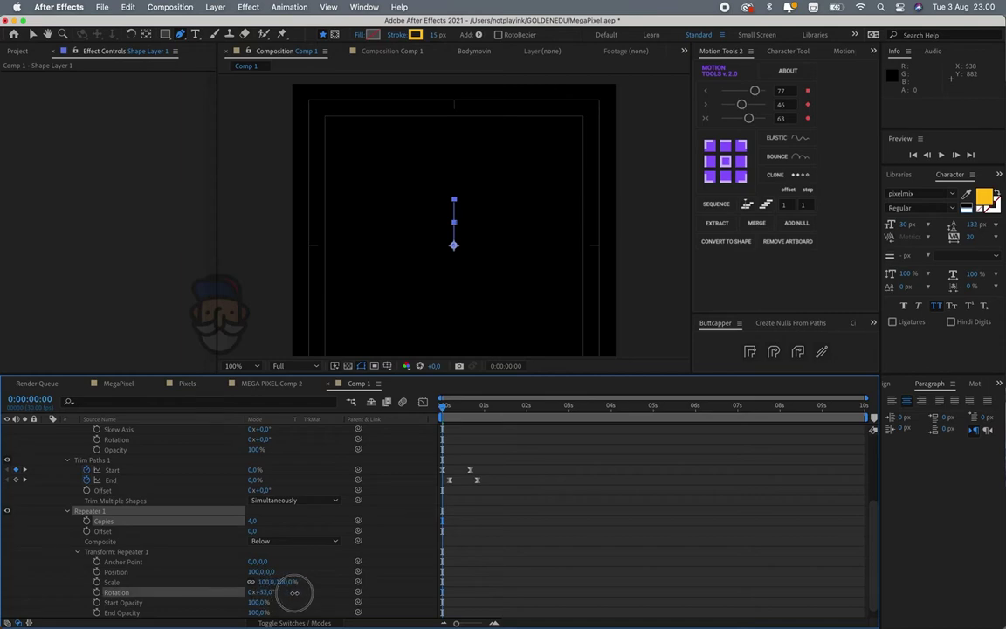
key(super+z)
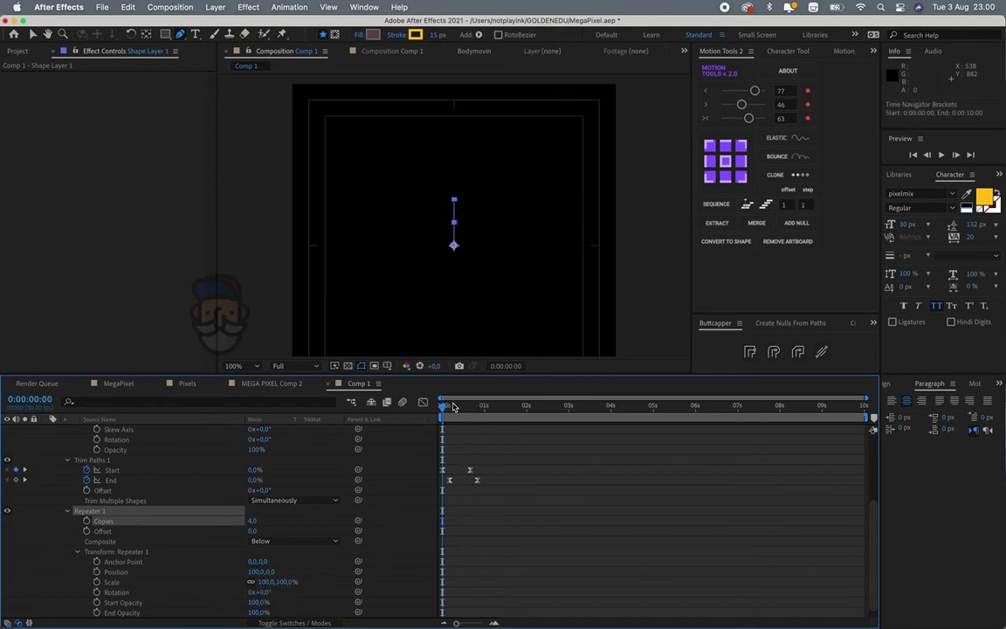
click(455, 407)
drag(456, 408, 458, 407)
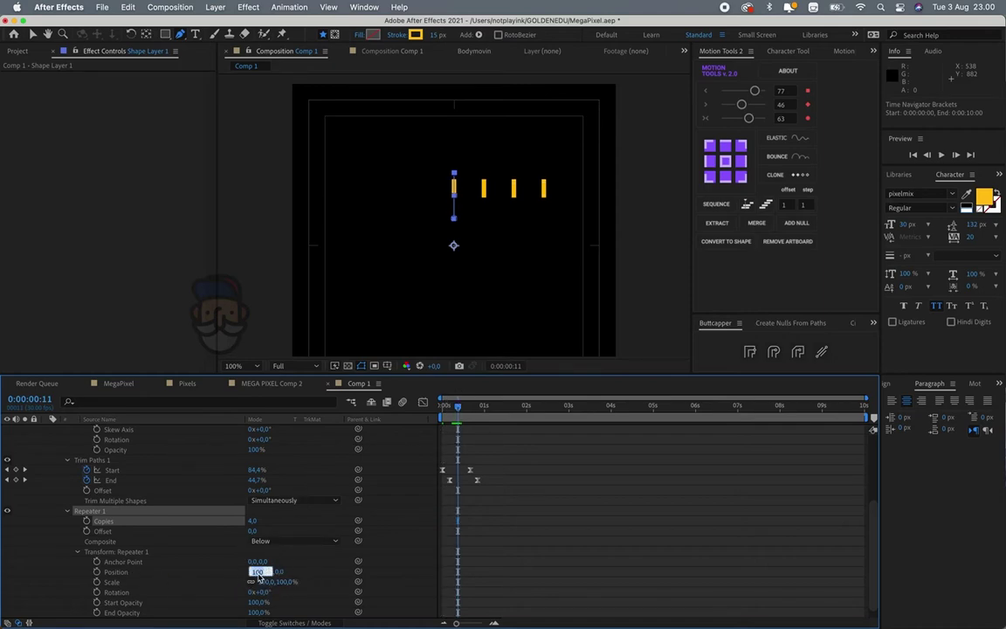
text(0)
key(Return)
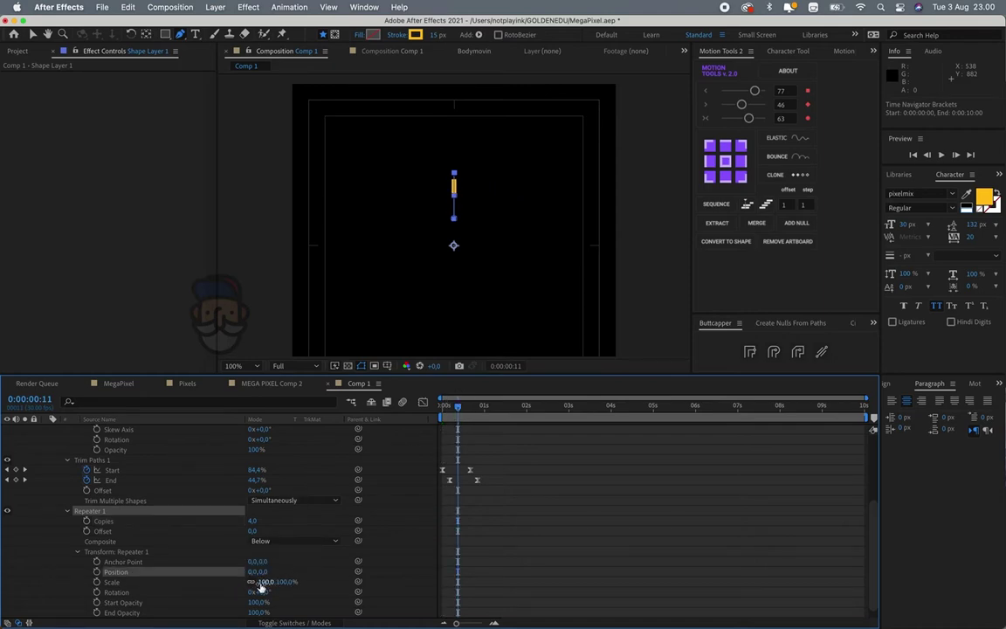
drag(263, 593, 281, 598)
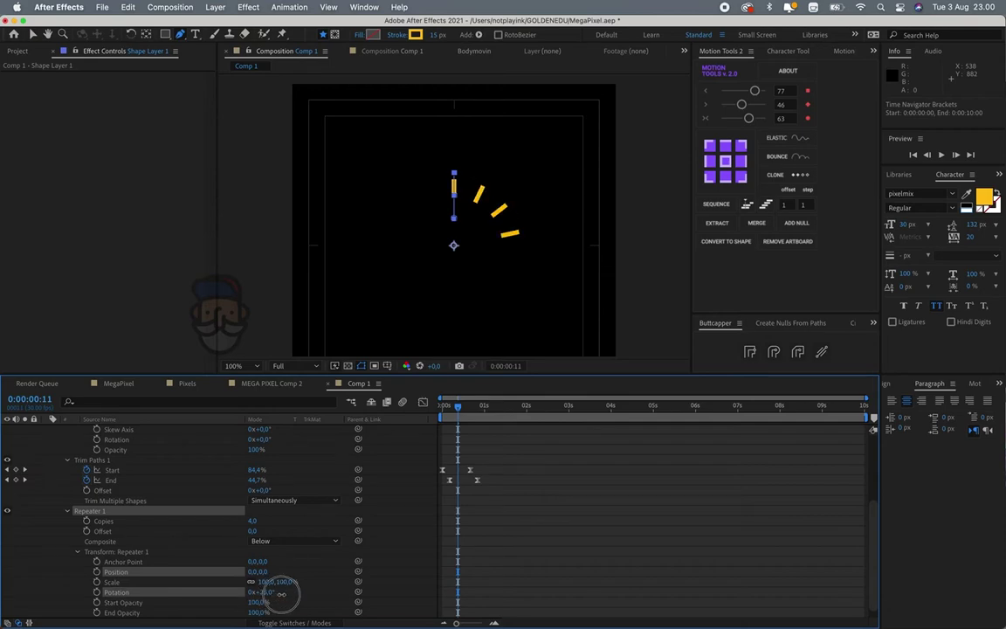
key(super+z)
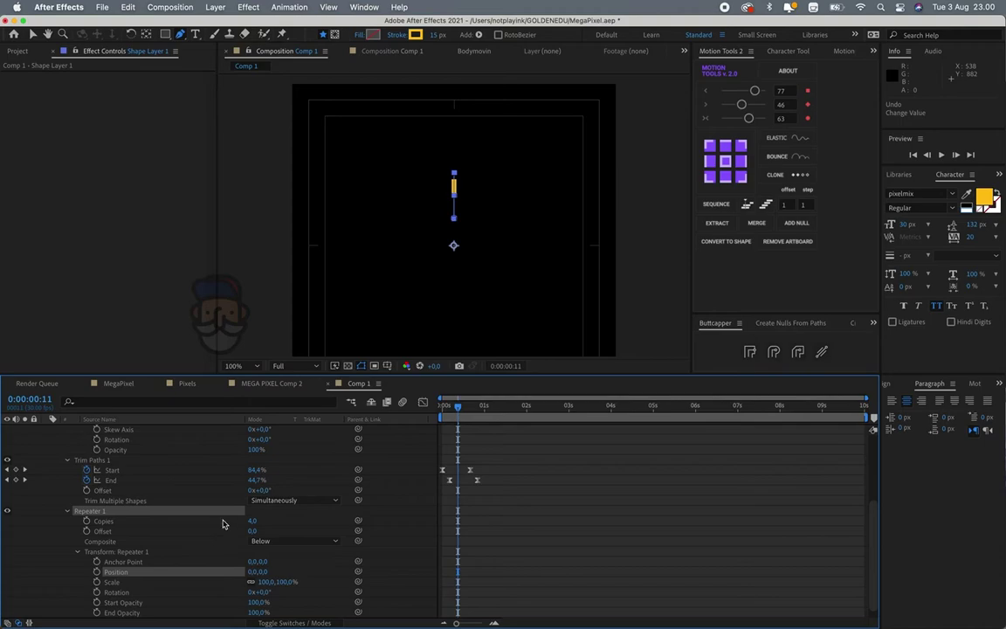
key(super+z)
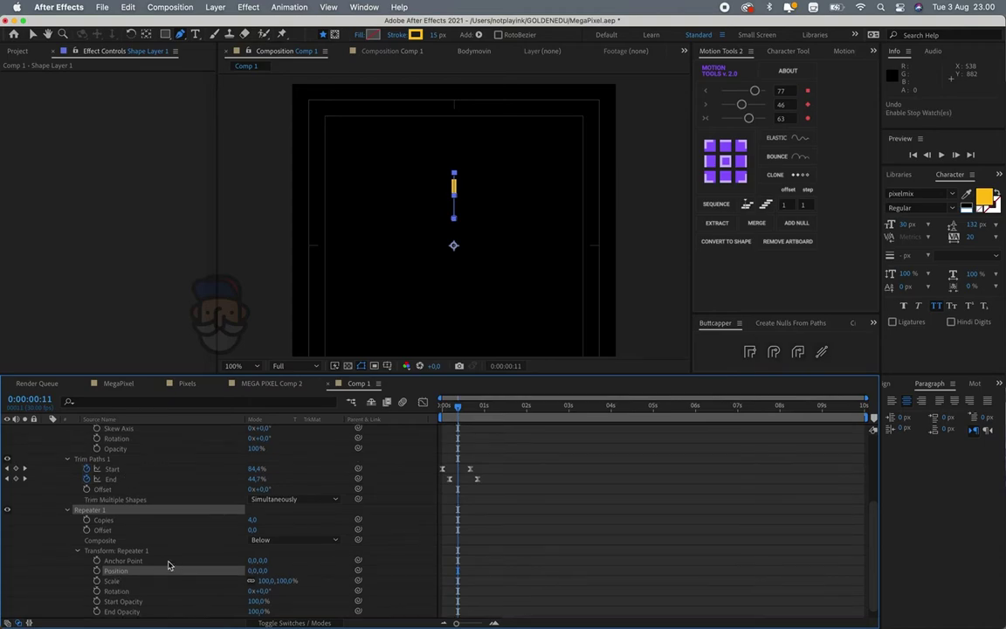
- Give Repeater 1 Rotation the expression 360/content("Repeater 1").copies
alt+click(97, 591)
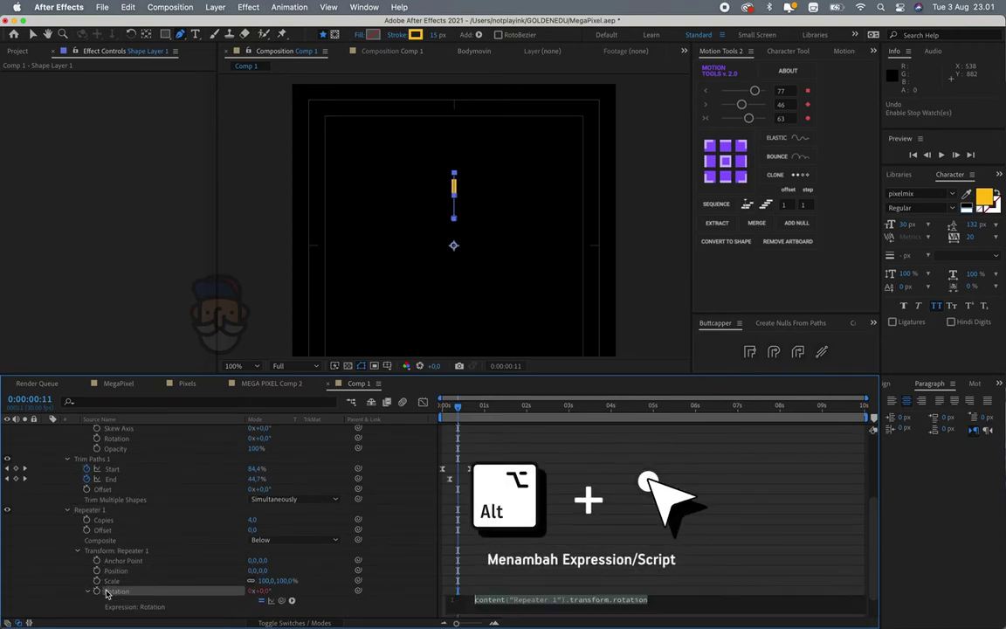
text(3)
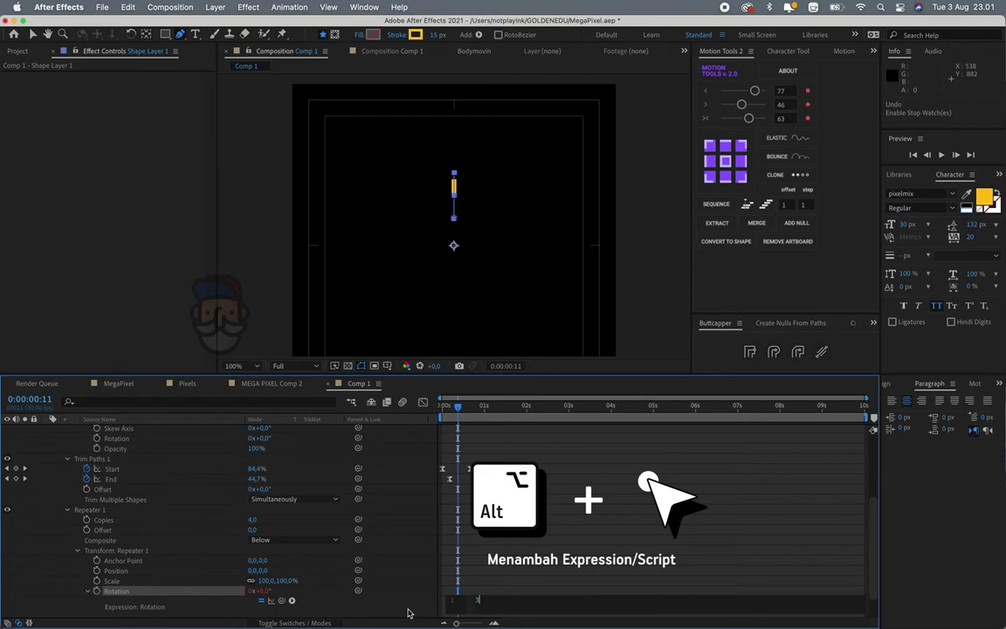
text(60/)
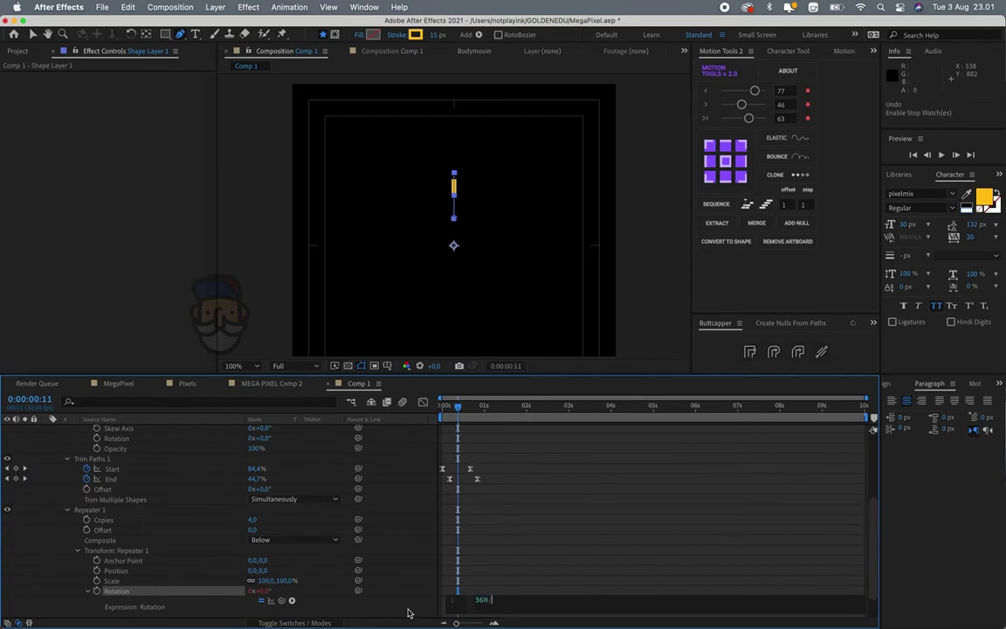
drag(281, 601, 118, 519)
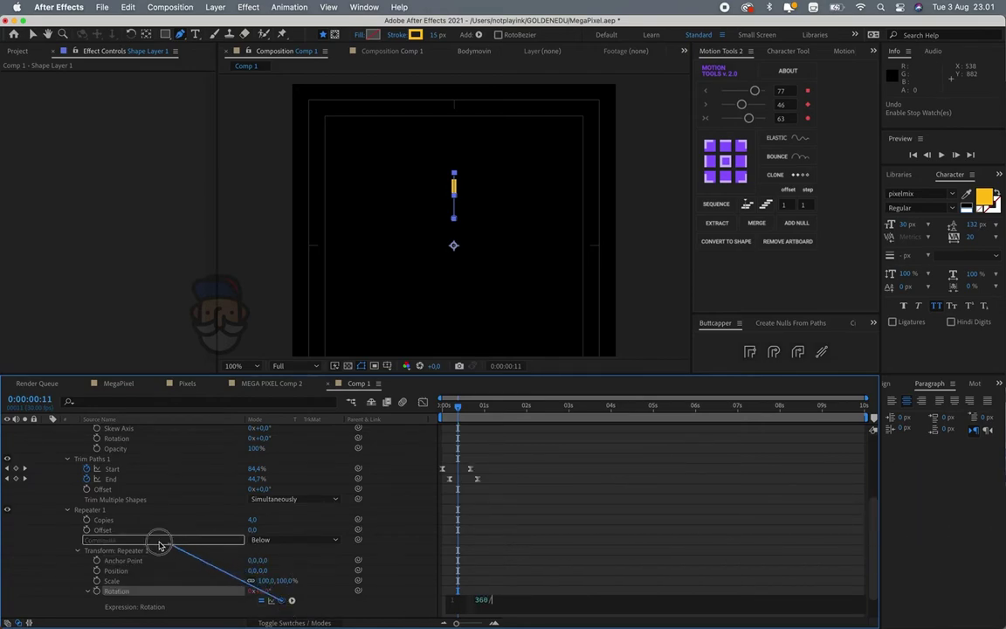
click(474, 540)
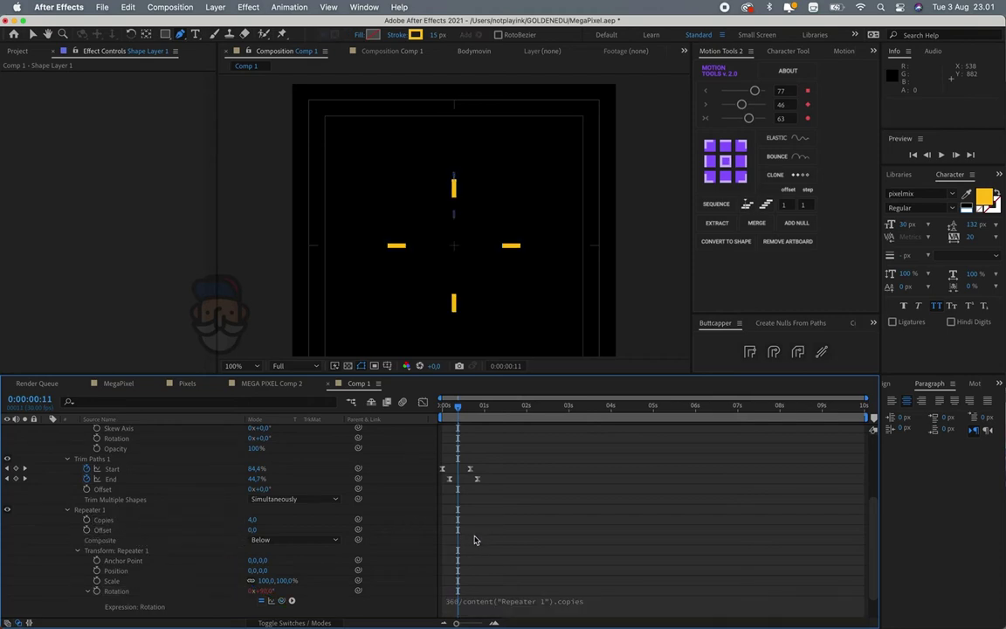
- Preview the cross, test 20 copies, then revert to 4 copies
drag(464, 402, 451, 404)
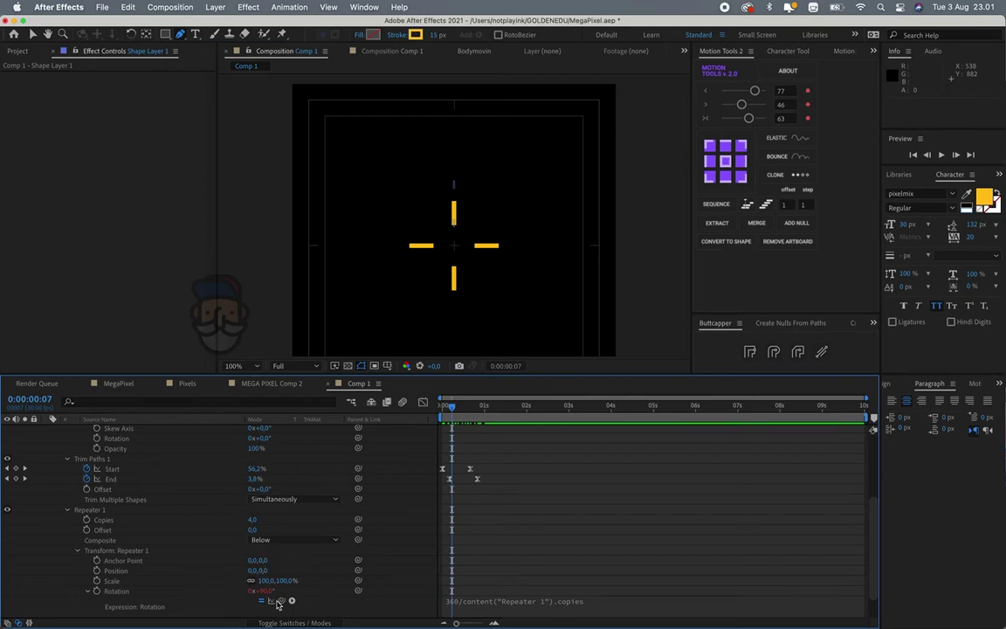
key(space)
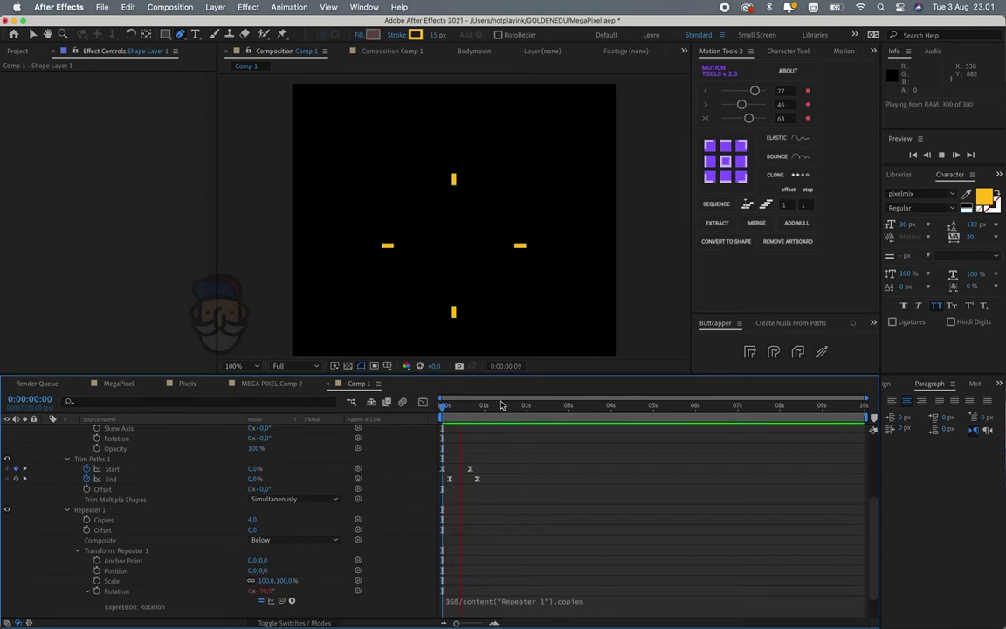
key(space)
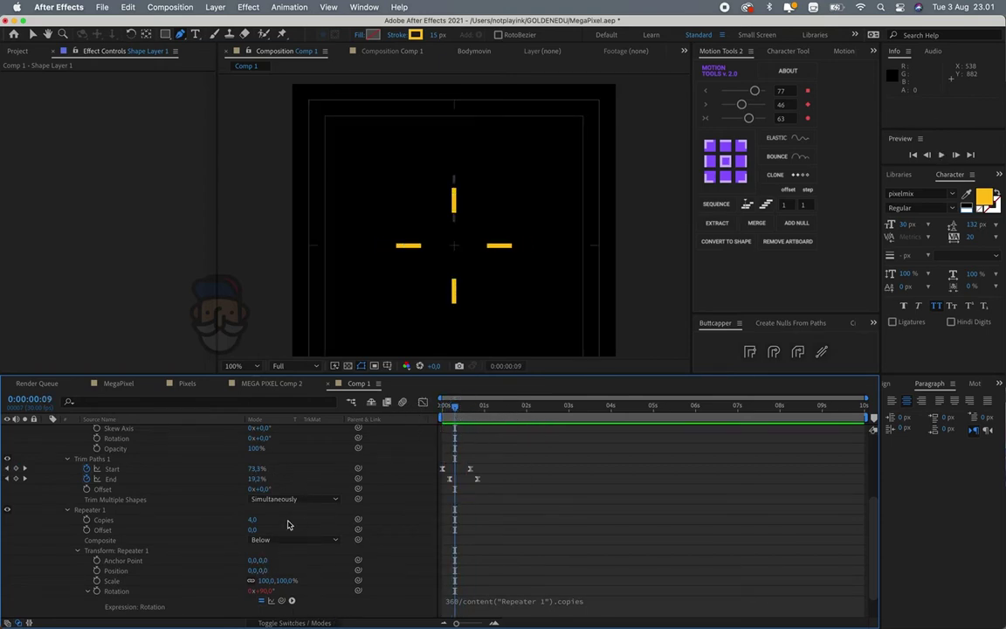
drag(253, 521, 260, 523)
key(ctrl+z)
key(space)
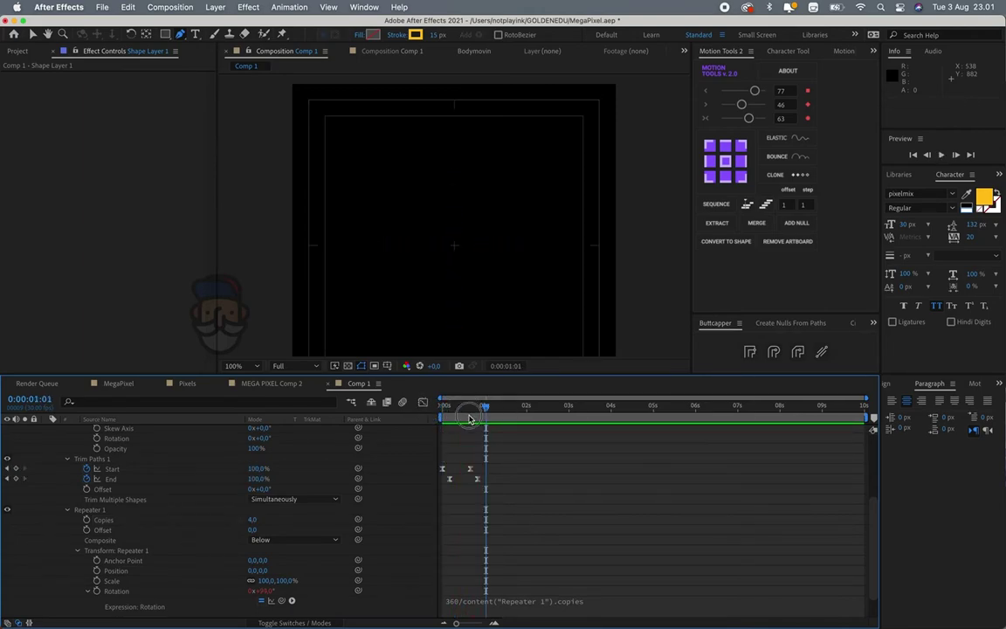
key(space)
key(space)
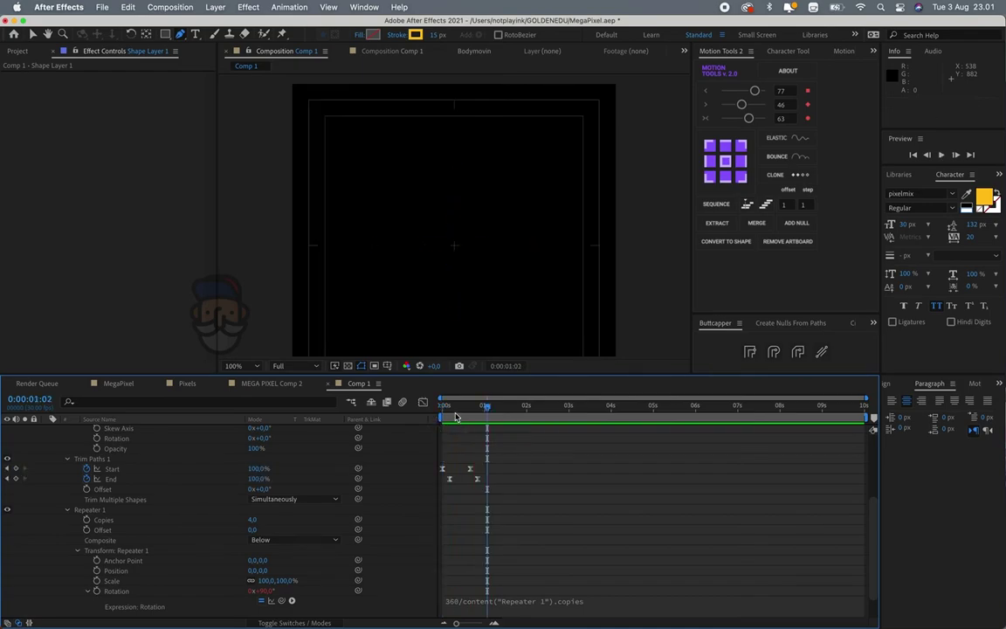
click(441, 406)
key(space)
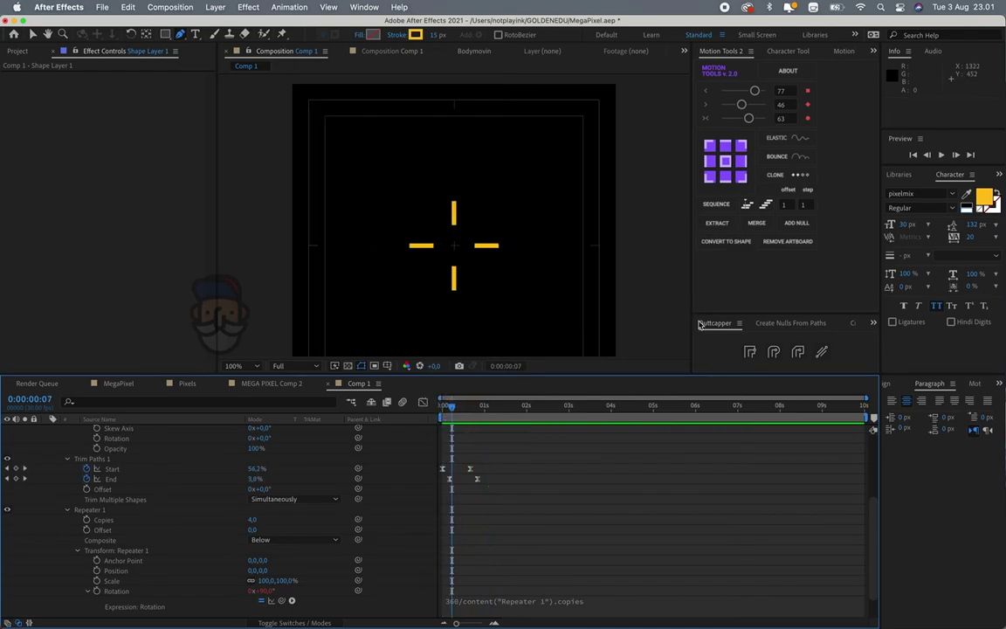
- Give Stroke 1 Round Cap ends and a 37 px stroke width
scroll(118, 516, up, 3)
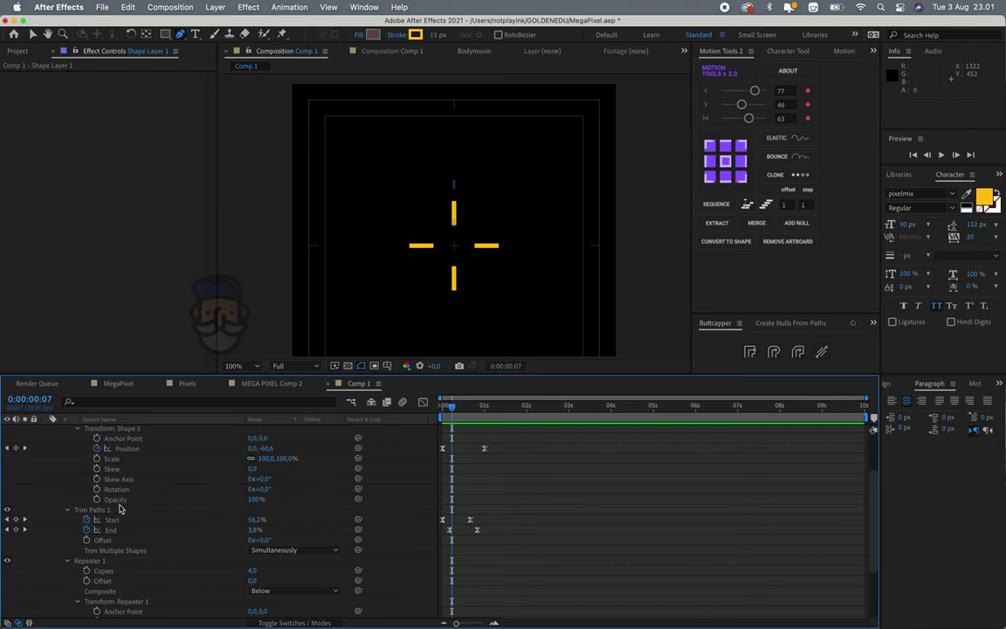
scroll(122, 509, up, 3)
click(77, 470)
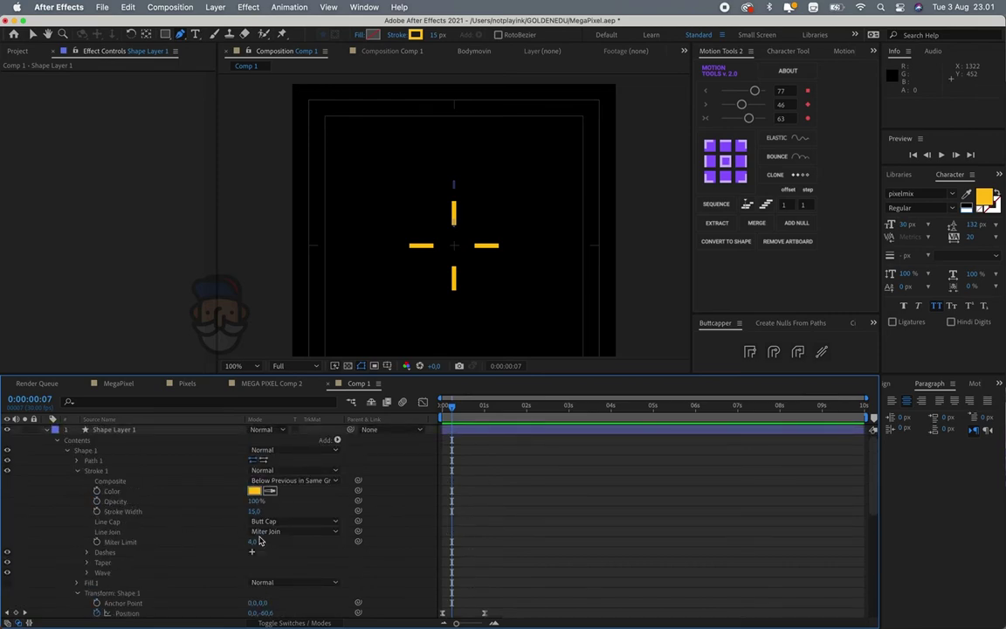
click(284, 522)
click(280, 545)
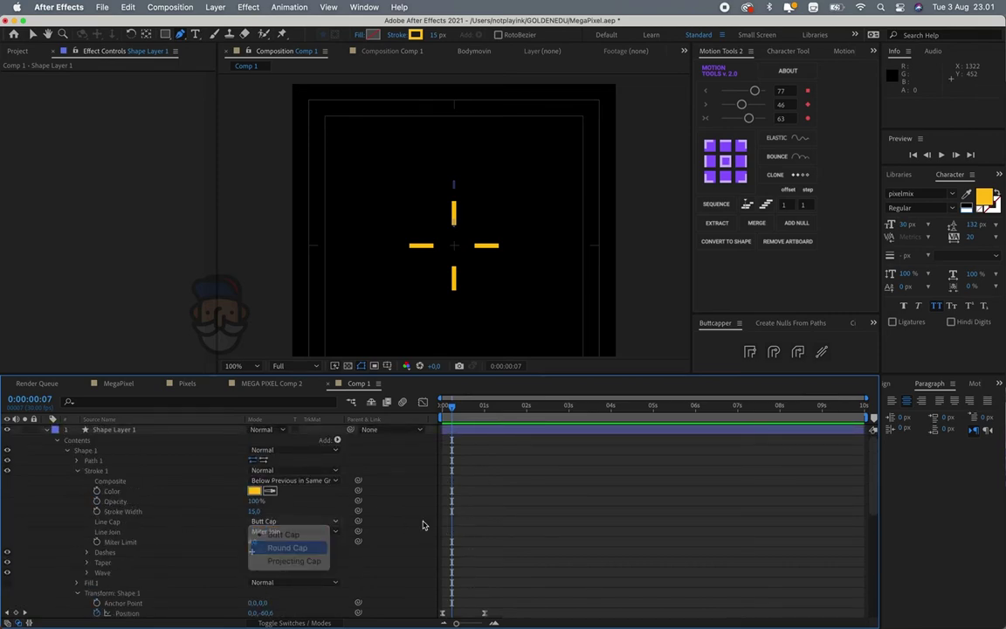
click(450, 411)
key(ctrl+z)
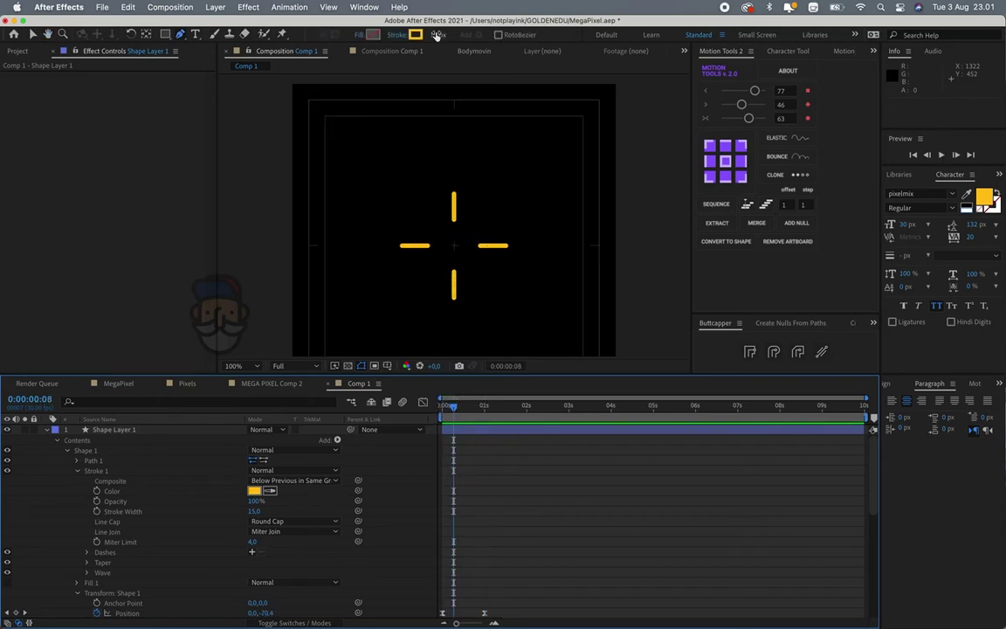
click(114, 429)
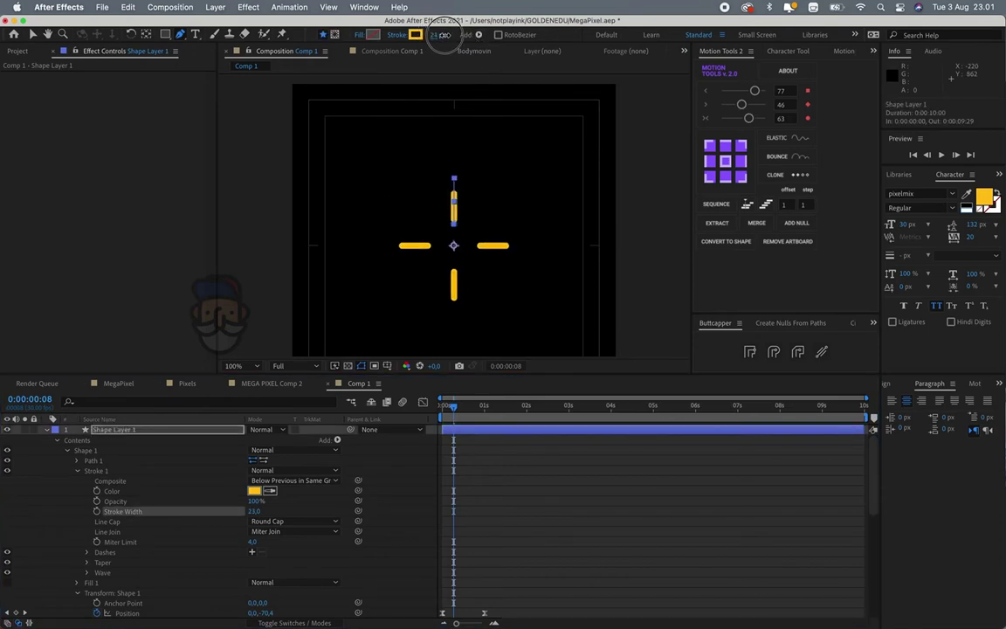
drag(437, 37, 450, 37)
- Scale Shape Layer 1 down to 39% and preview the animation
click(129, 439)
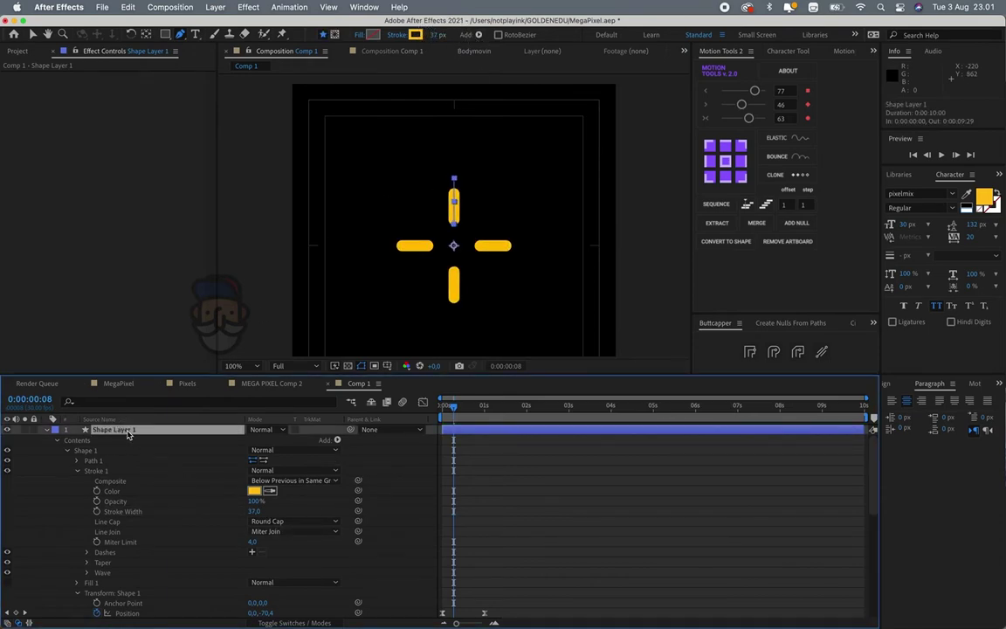
key(s)
drag(261, 443, 231, 442)
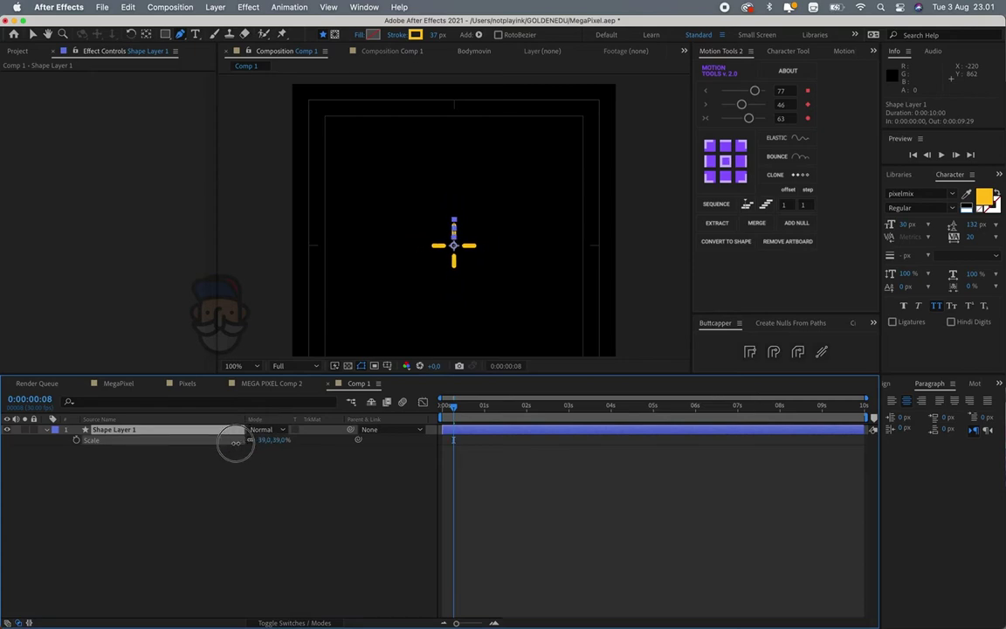
click(473, 572)
drag(491, 423, 397, 412)
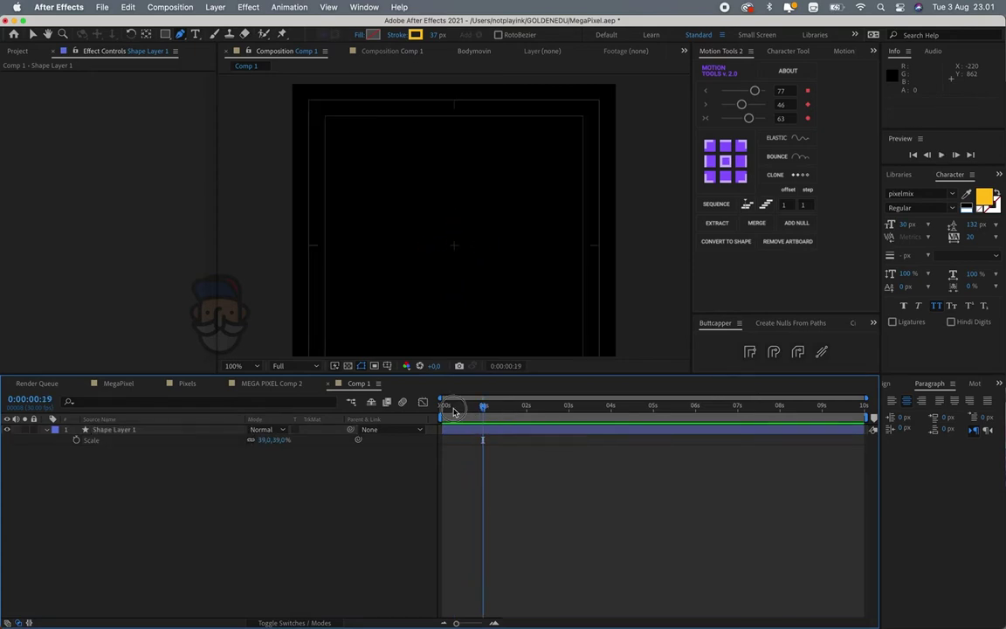
key(space)
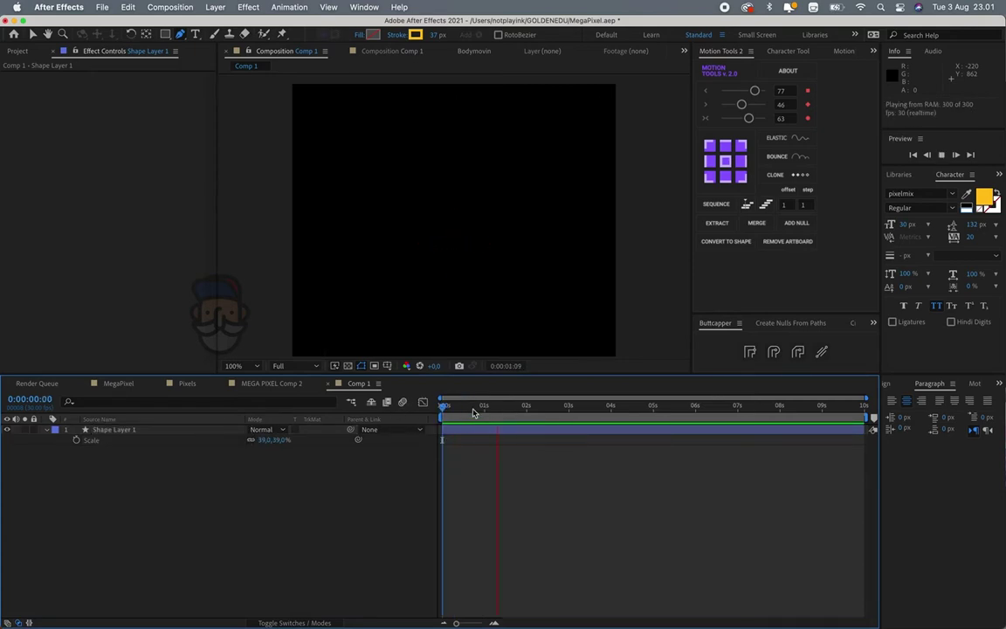
click(454, 431)
- Copy Shape Layer 1 and paste it at 1:25 into the Pixels composition, then preview
key(super+c)
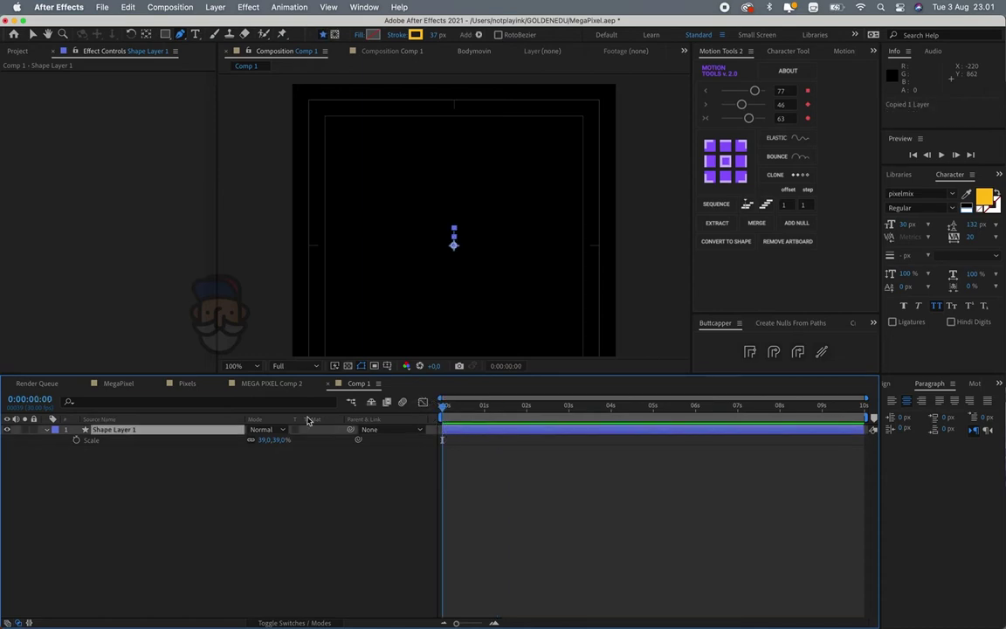
click(266, 385)
click(187, 383)
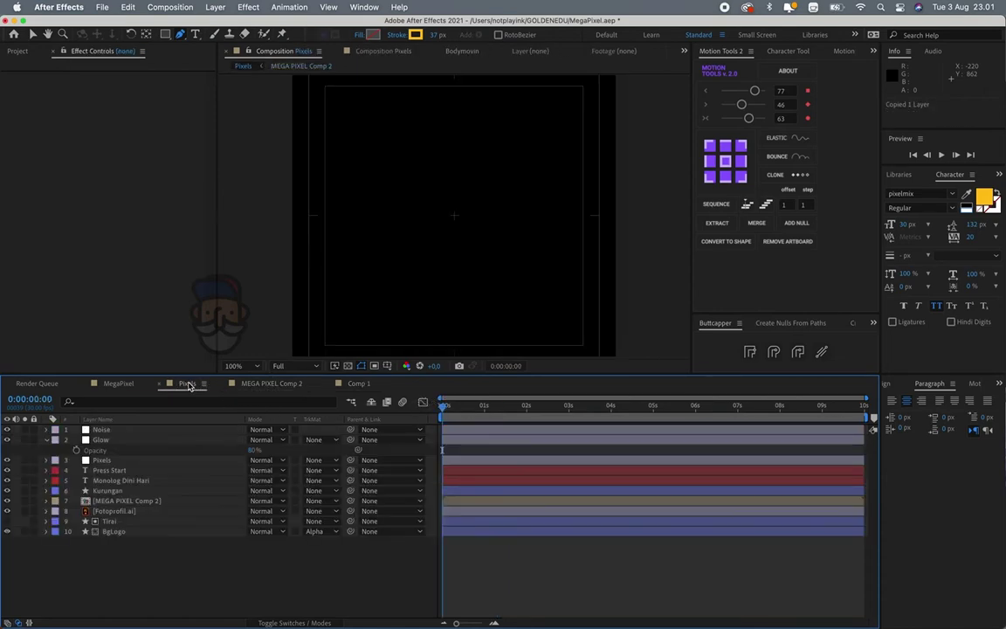
drag(458, 410, 520, 406)
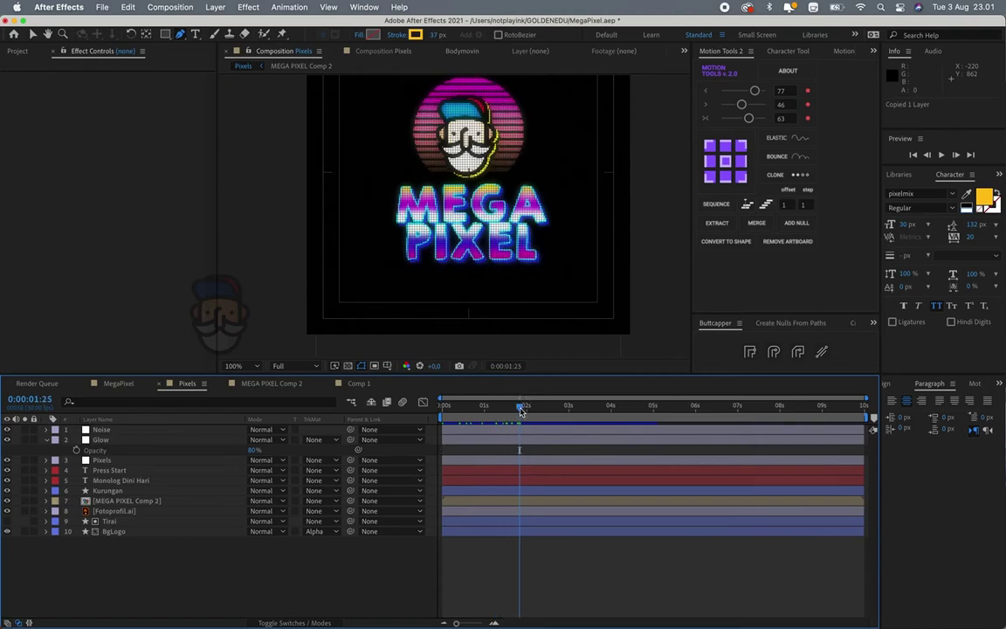
key(super+v)
key(comma)
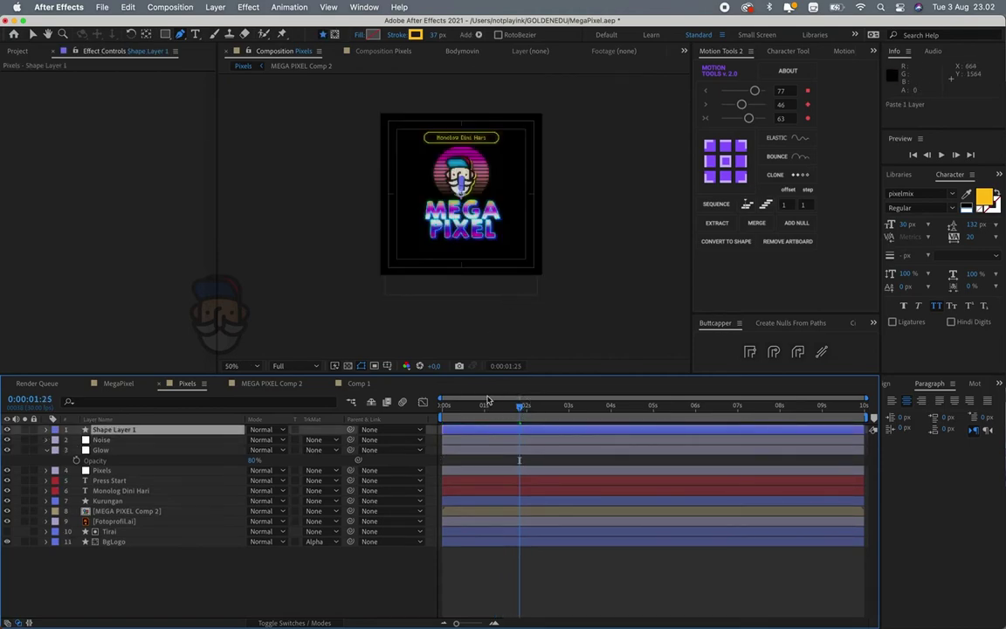
key(space)
key(space)
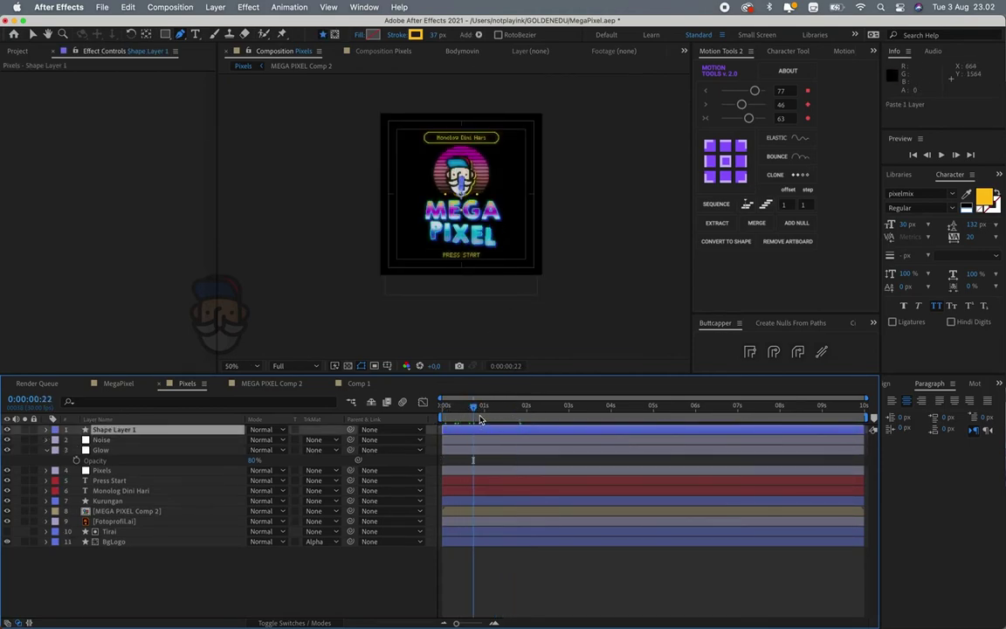
key(v)
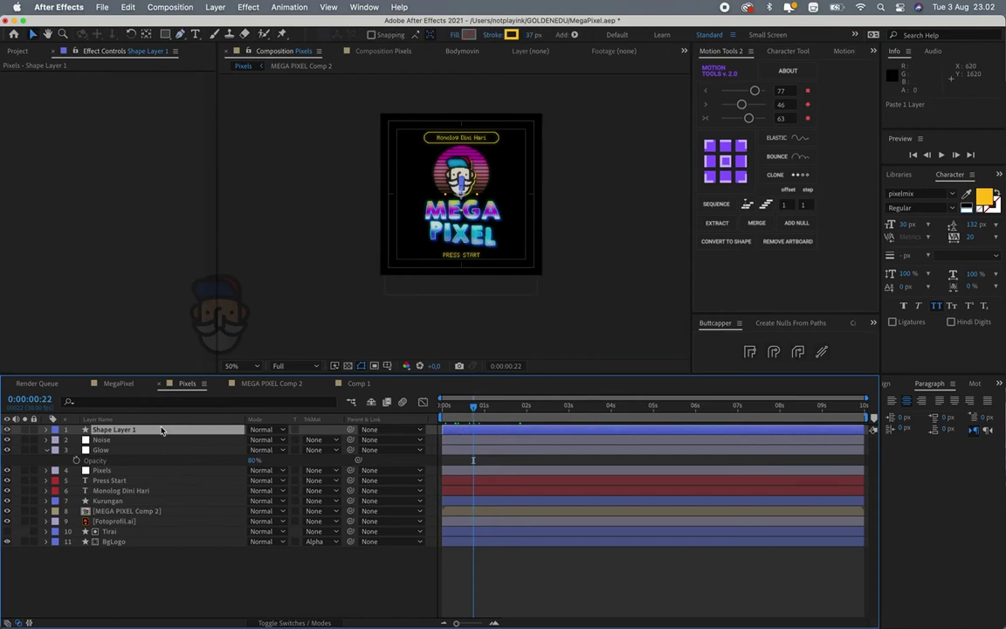
- Add an End keyframe at 1 second and paste the three keyframes again at 1:27
key(u)
key(Home)
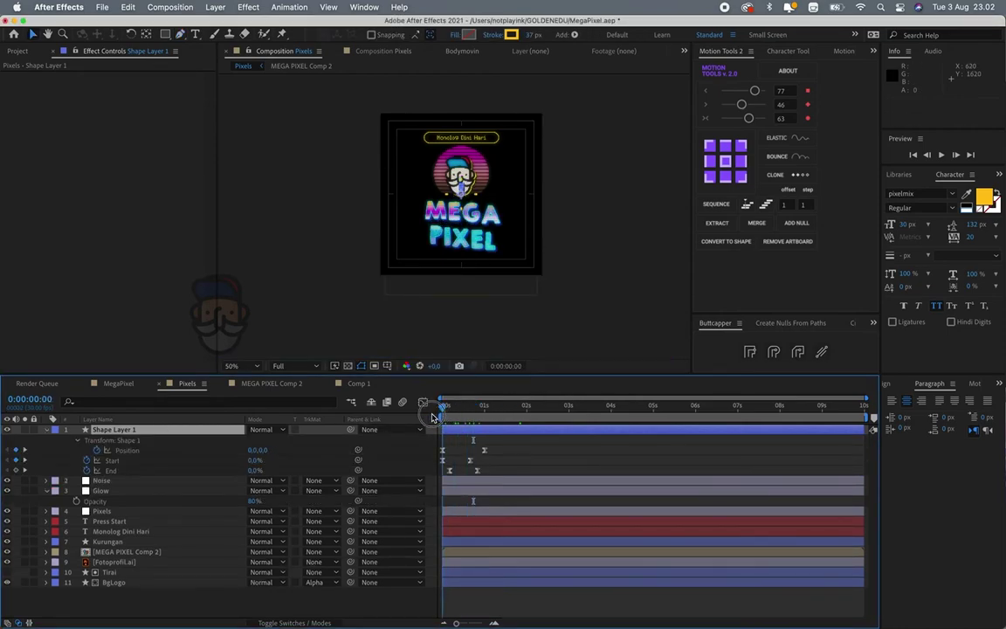
click(16, 469)
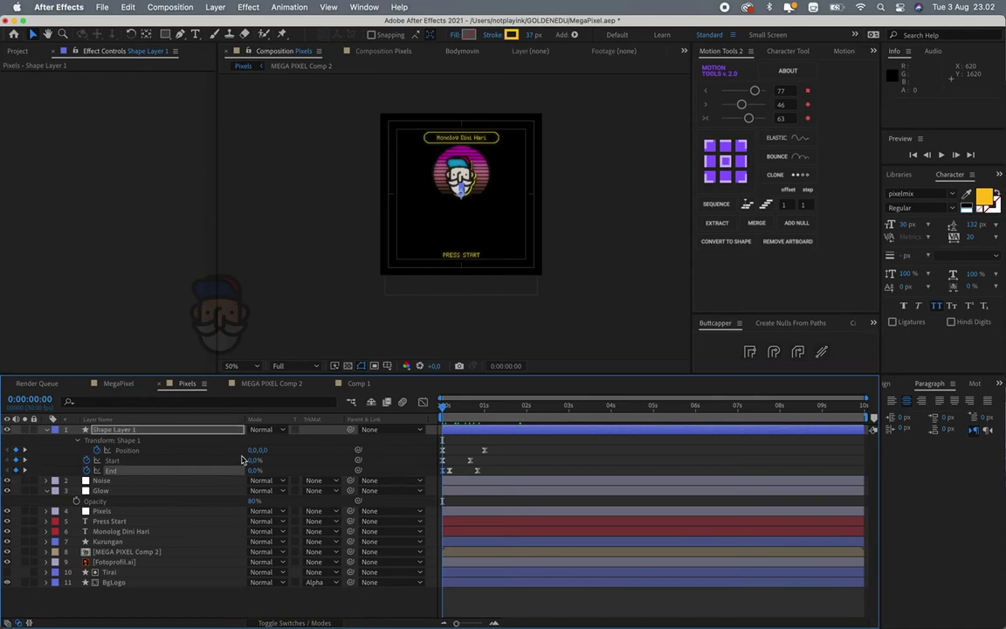
click(485, 411)
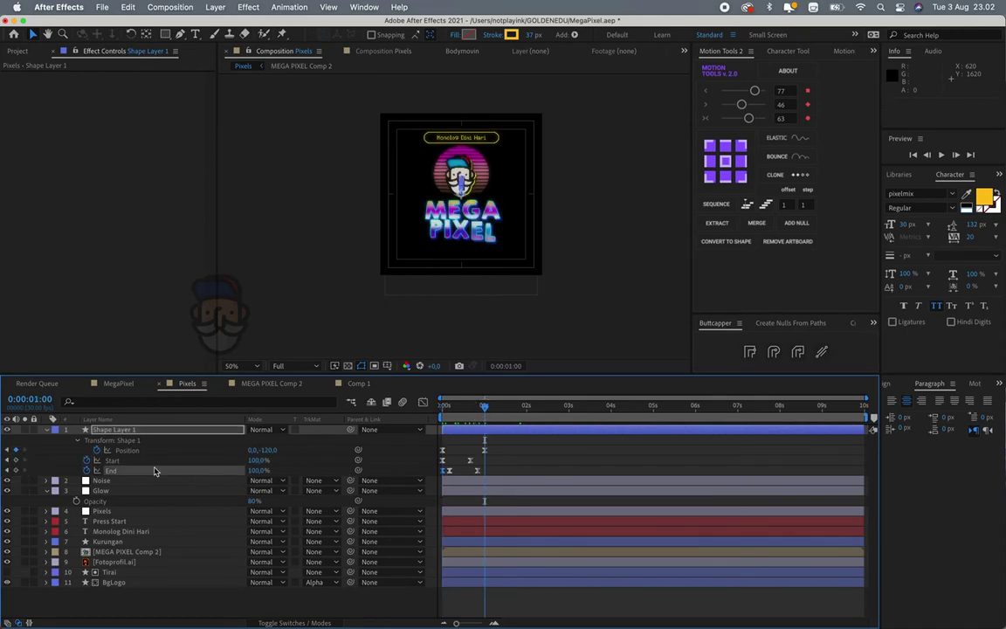
click(16, 470)
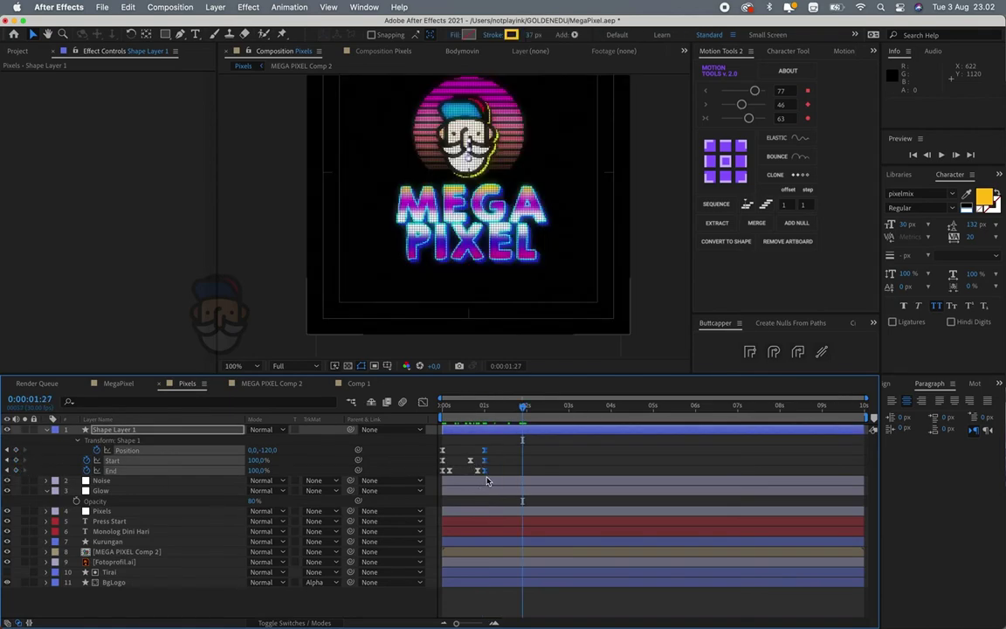
key(super+v)
click(442, 423)
key(space)
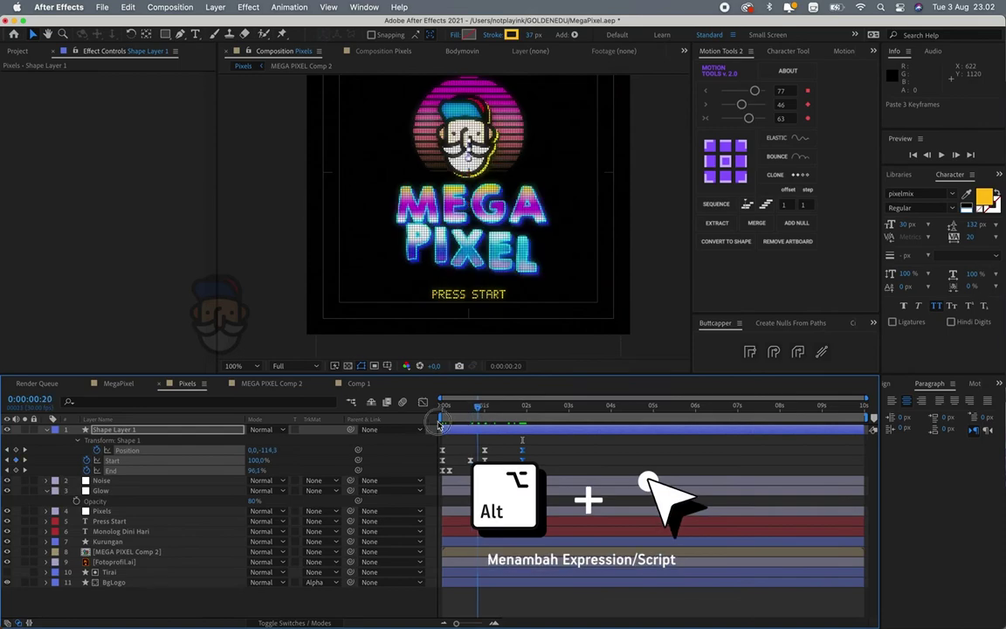
key(space)
- Add loopOut() expressions to Position, Start and End, then preview the looping sparkle
alt+click(97, 450)
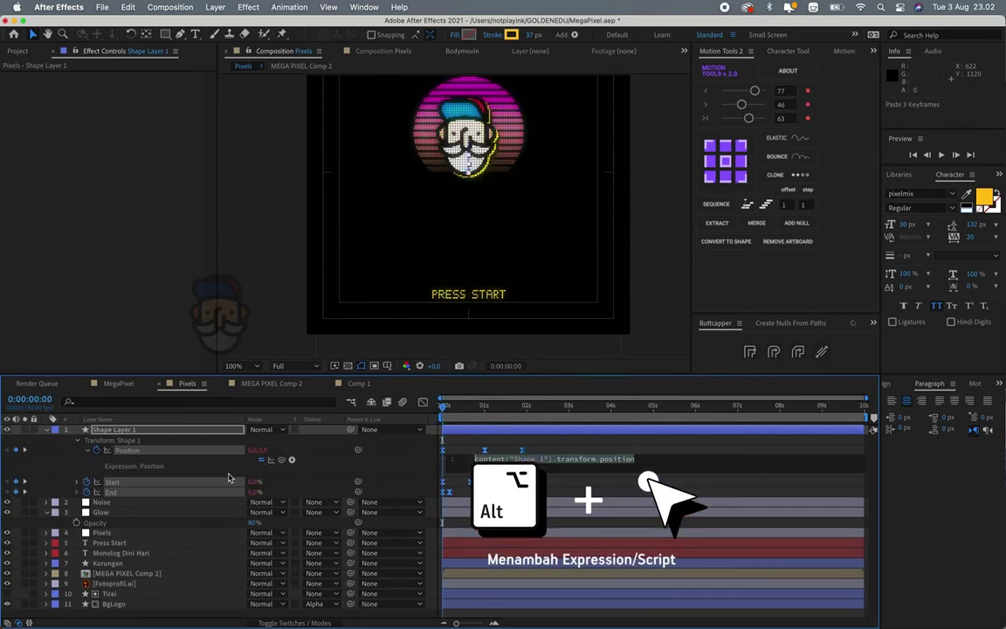
text(loopOut())
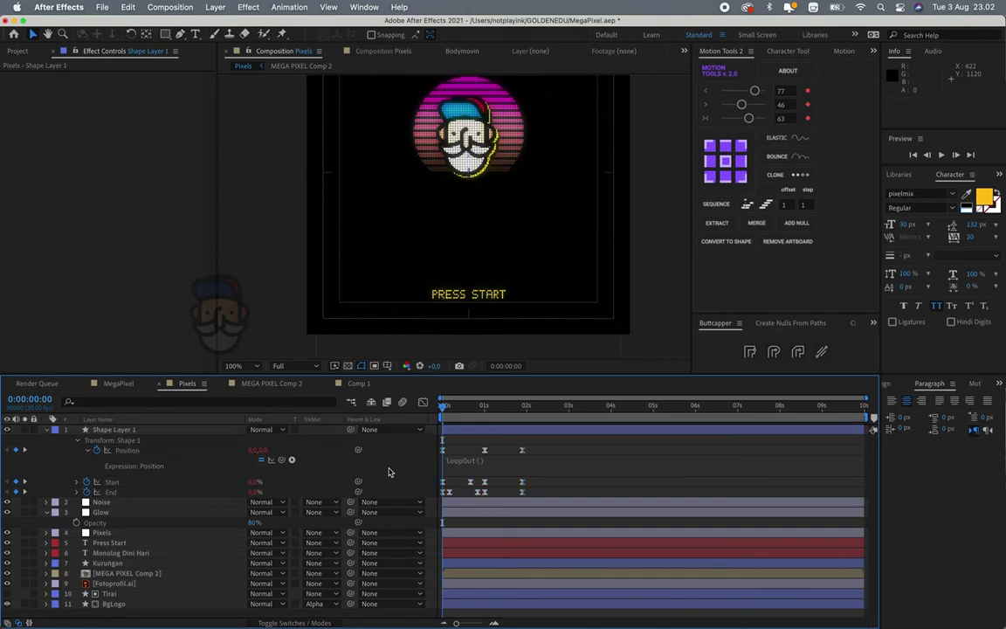
click(487, 458)
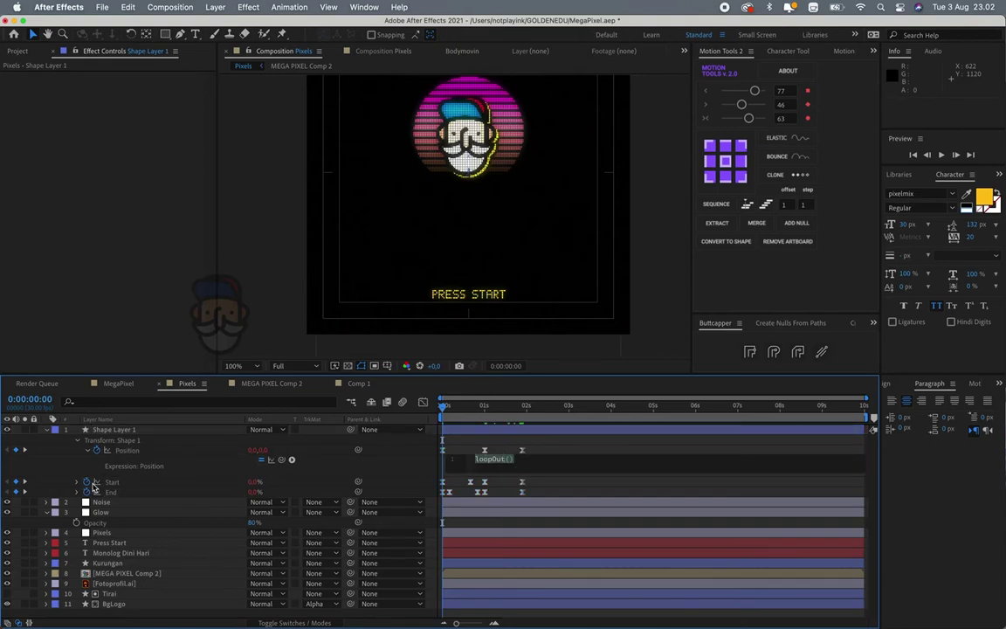
click(158, 481)
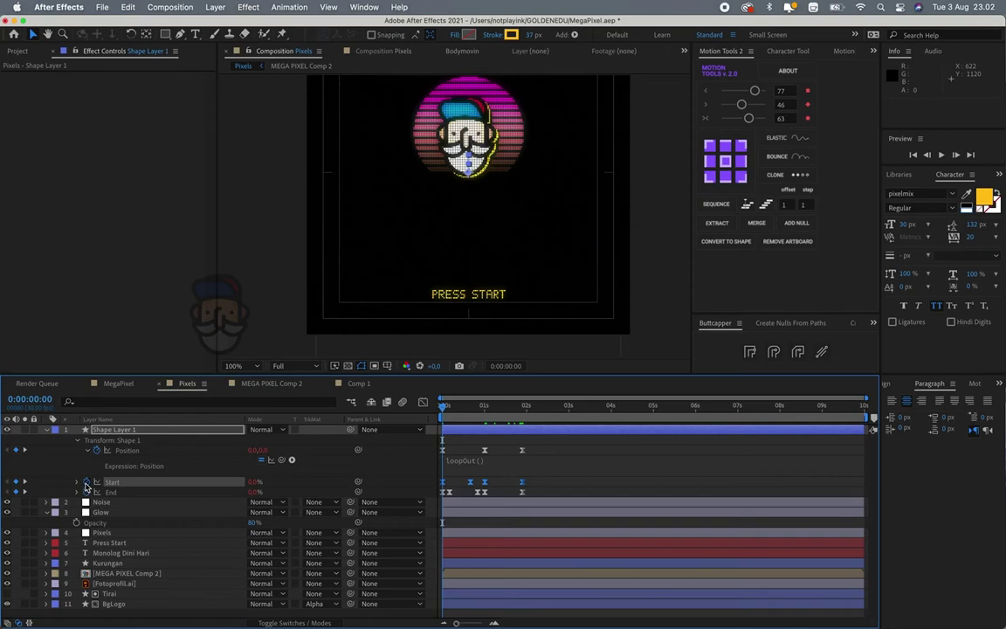
alt+click(87, 481)
text(loopOut())
click(158, 512)
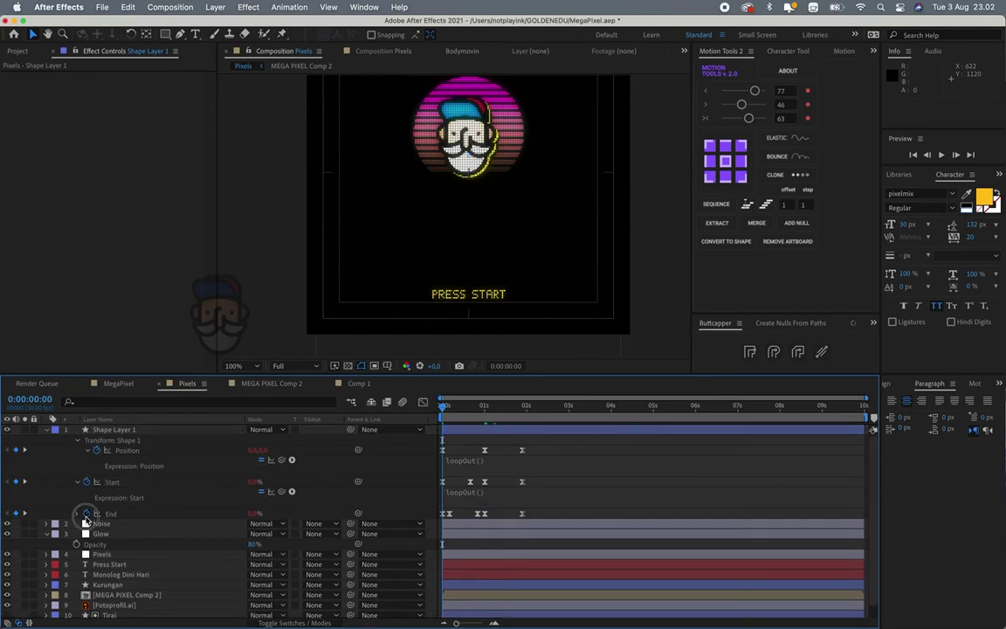
click(102, 514)
alt+click(86, 513)
text(loopOut())
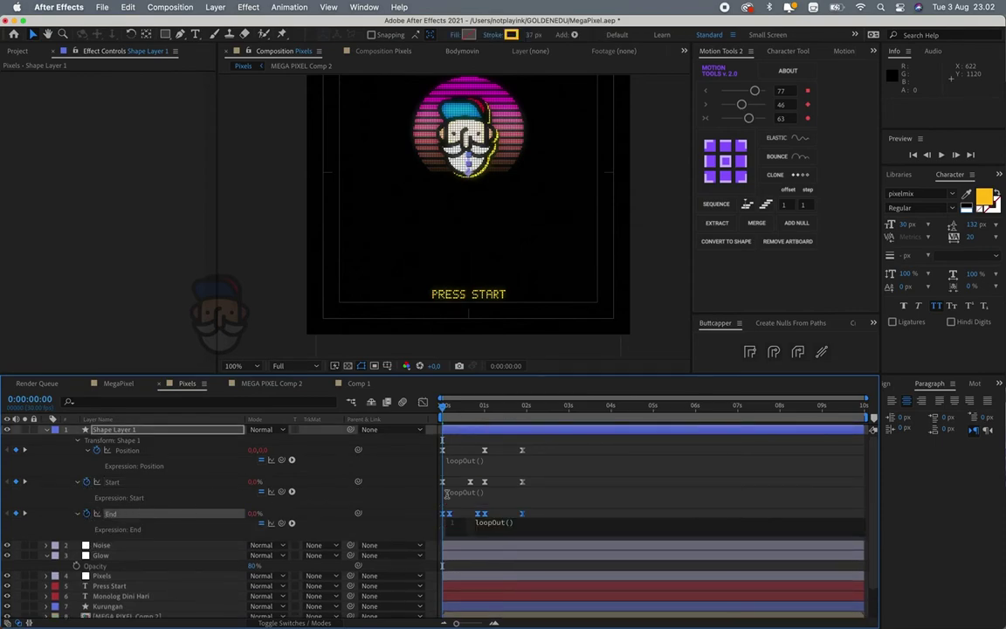
click(509, 467)
key(space)
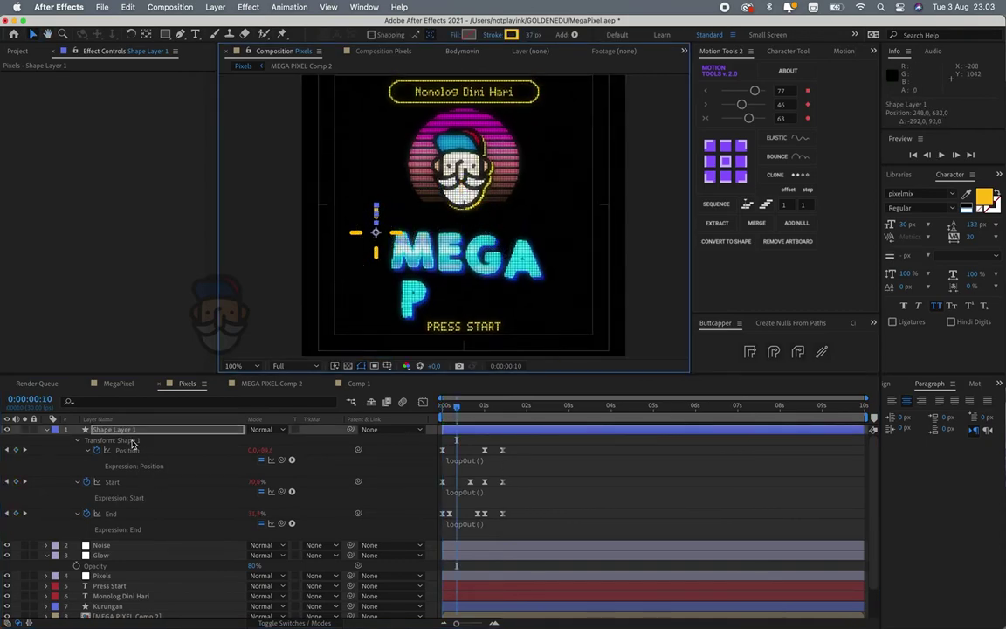
- Set the sparkle shape layer's Scale to 30%
key(s)
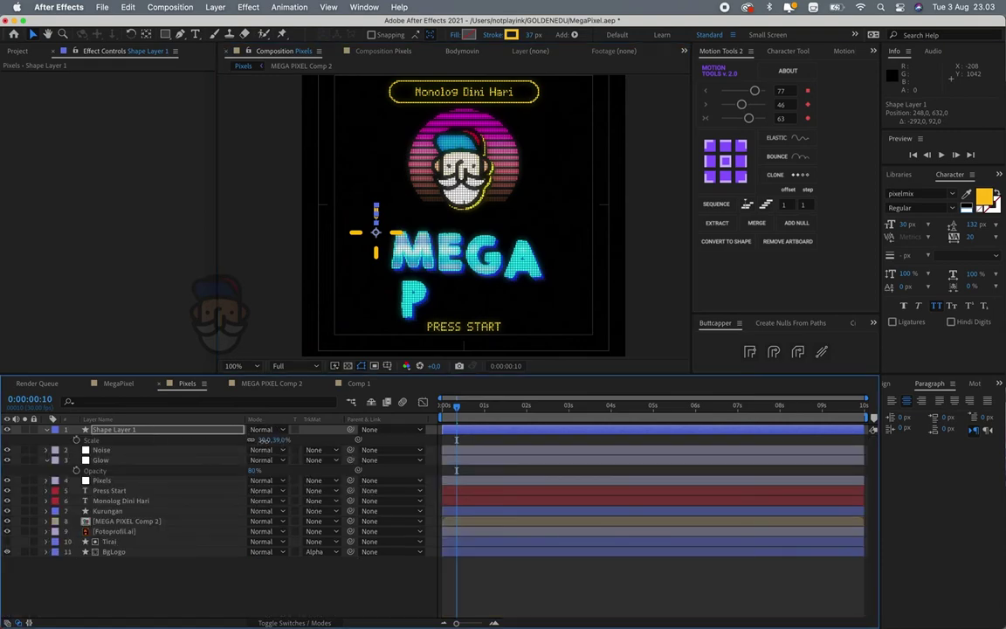
text(0)
key(Return)
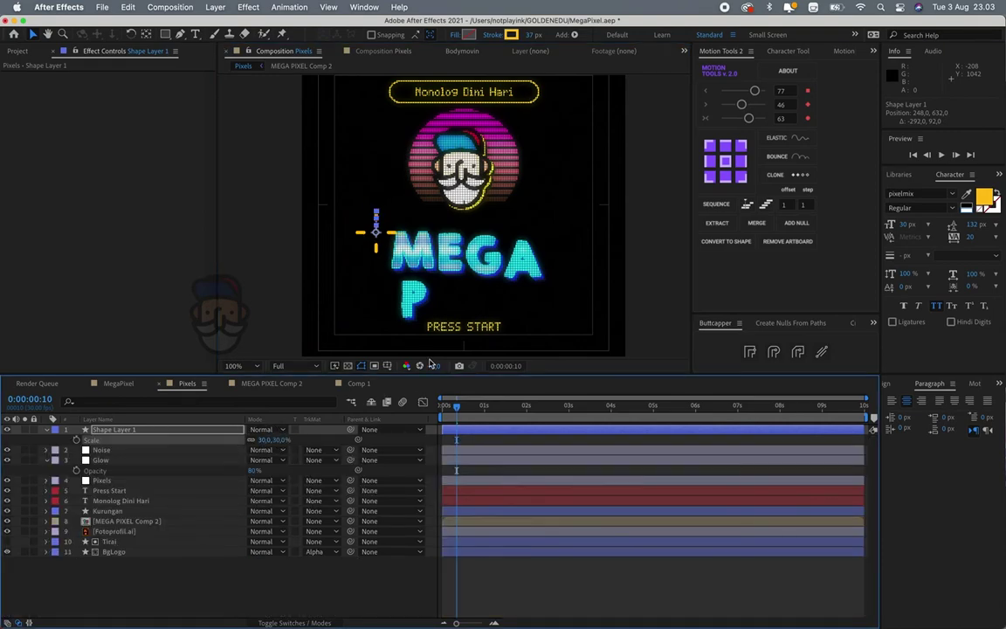
key(ctrl+d)
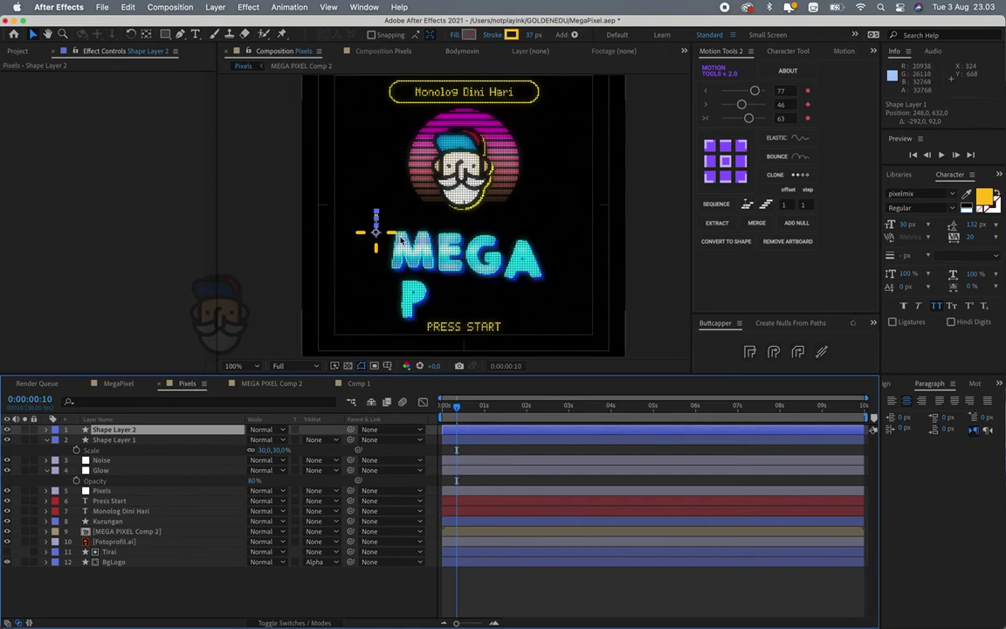
key(ctrl+z)
- Rename the sparkle shape layer to StartBrust
key(Return)
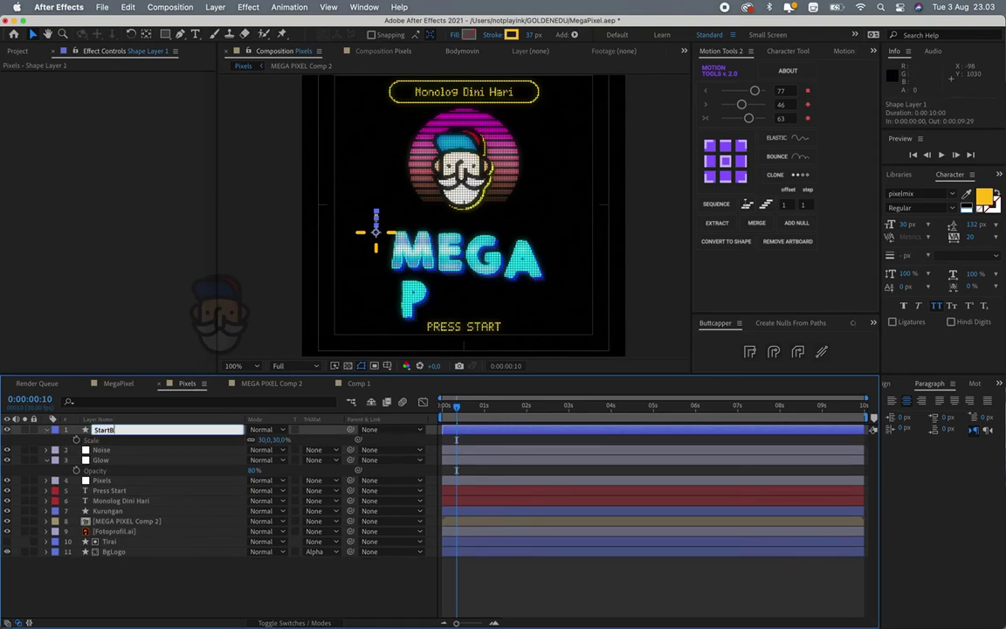
key(Return)
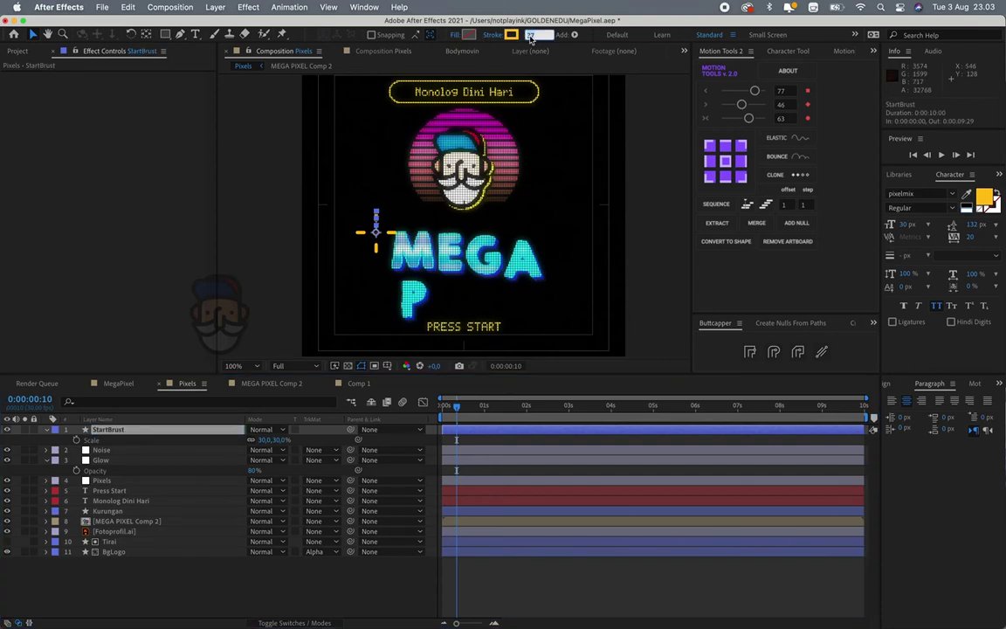
click(96, 430)
- Make four StartBrust copies, place them beside MEGA and the head, and preview them
key(ctrl+d)
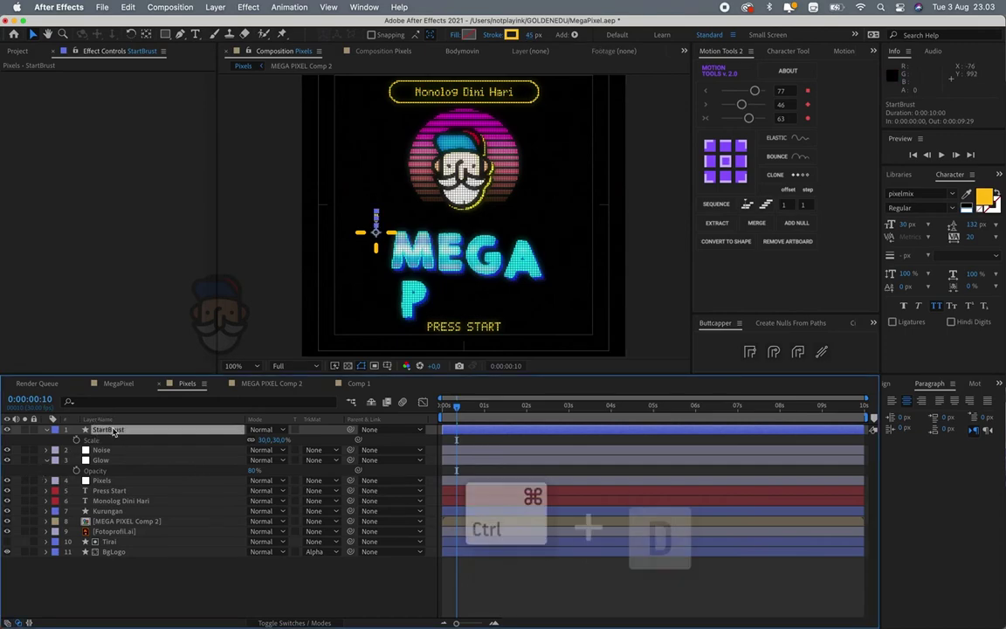
mouse_move(415, 246)
mouse_down()
mouse_move(541, 234)
mouse_move(545, 245)
mouse_move(467, 285)
mouse_up()
key(ctrl+d)
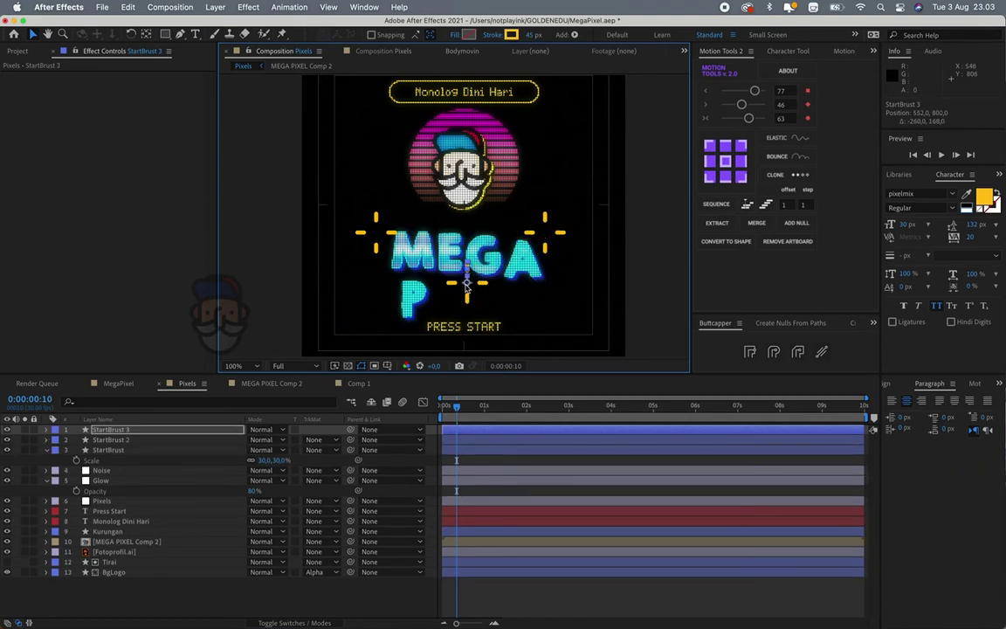
key(ctrl+d)
mouse_move(467, 286)
mouse_down()
mouse_move(399, 144)
mouse_move(537, 140)
mouse_up()
key(ctrl+d)
shift+click(108, 470)
key(space)
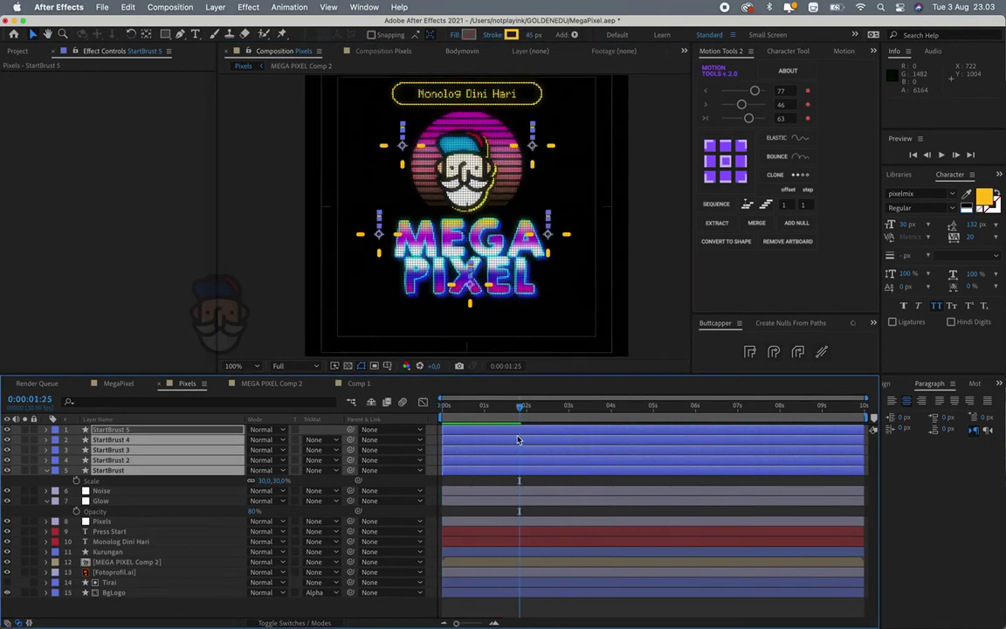
drag(466, 407, 442, 409)
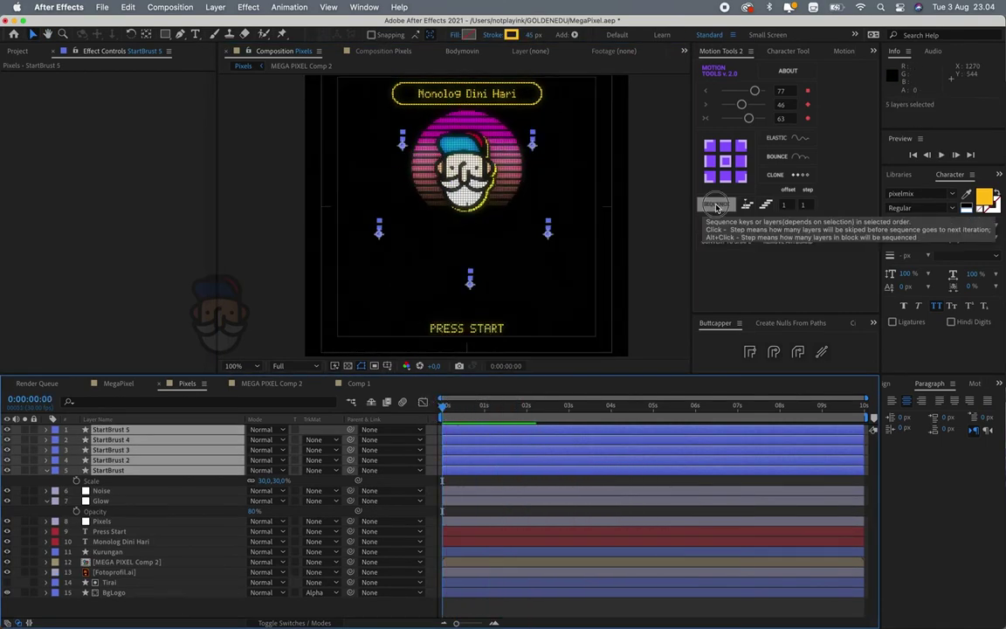
- Stagger the StartBrust layers' start times a few frames apart and preview the result
click(717, 207)
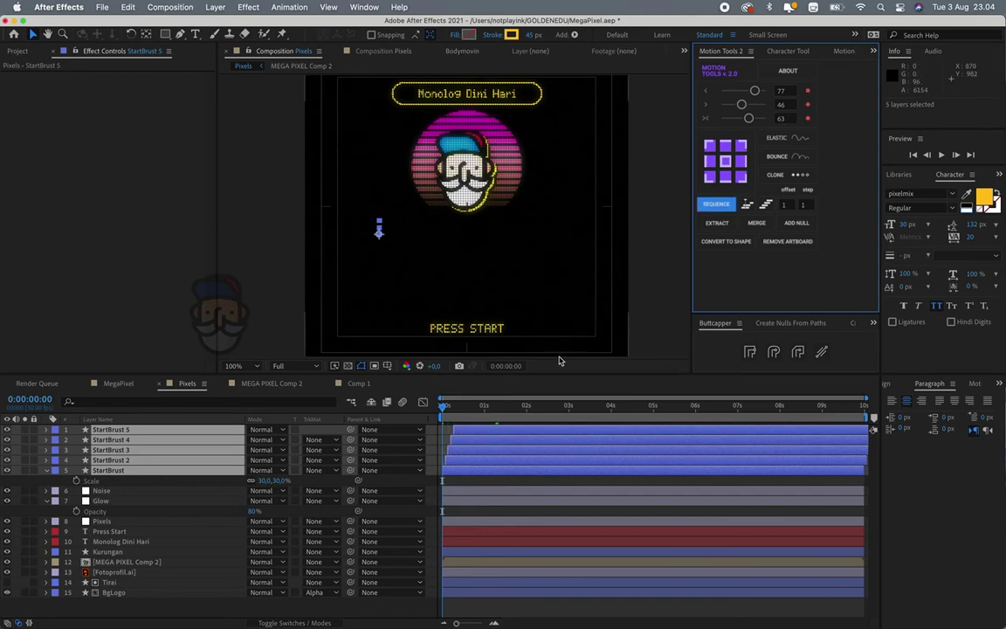
key(space)
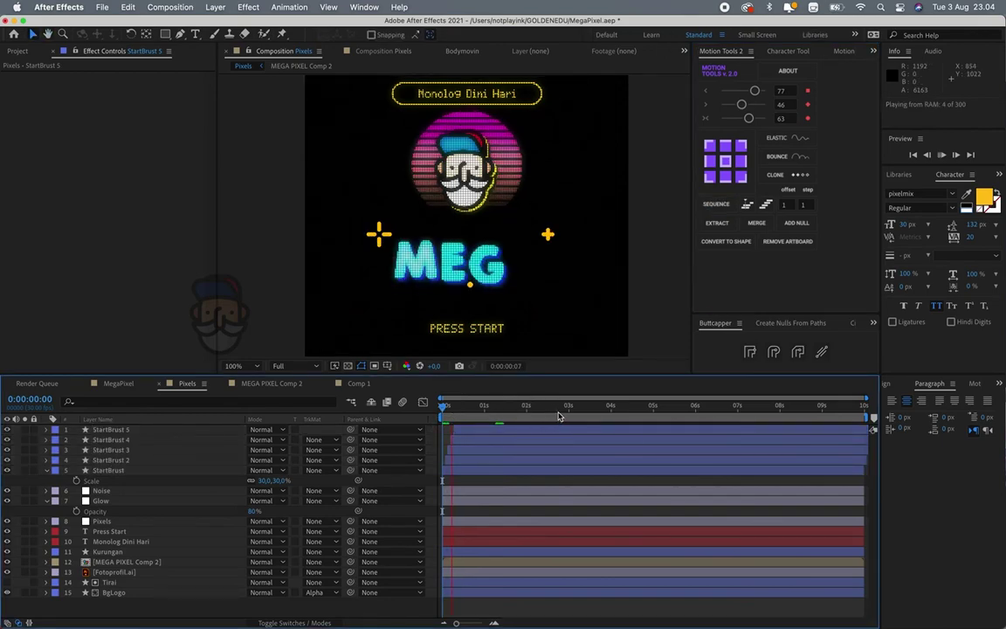
click(493, 430)
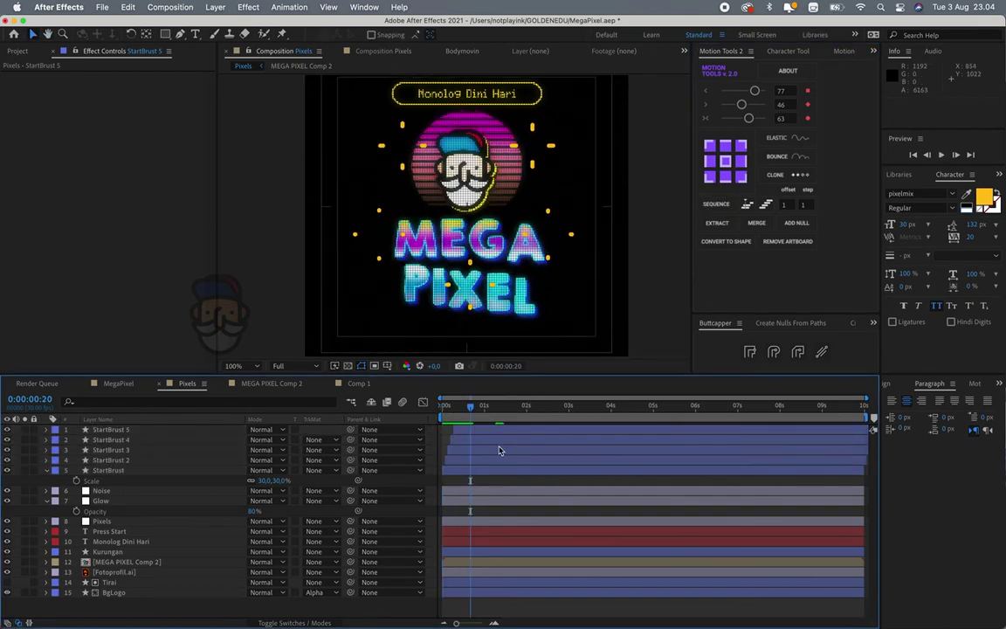
shift+click(476, 470)
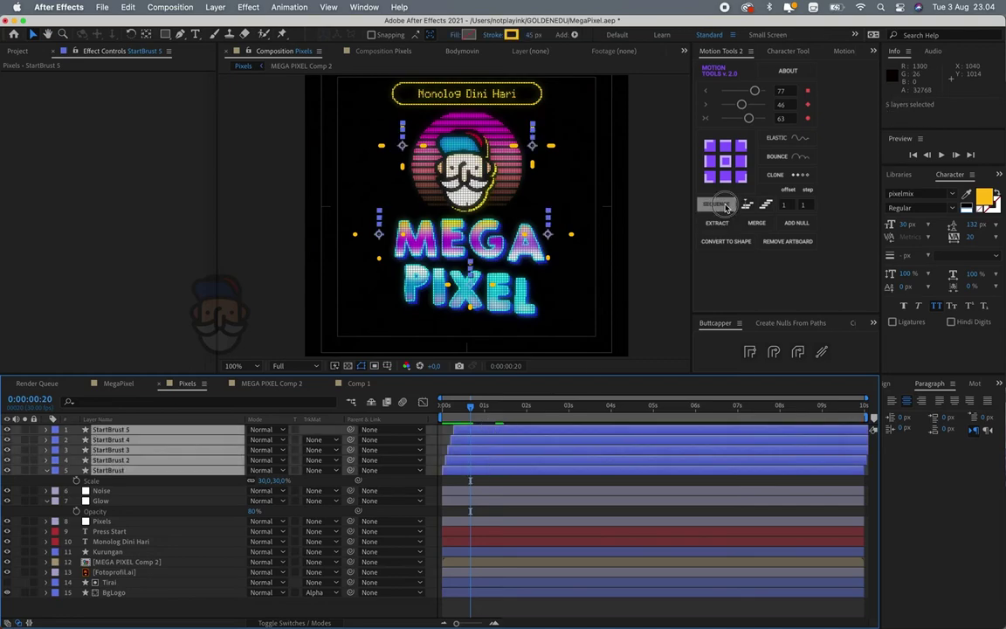
click(716, 203)
key(F2)
click(447, 406)
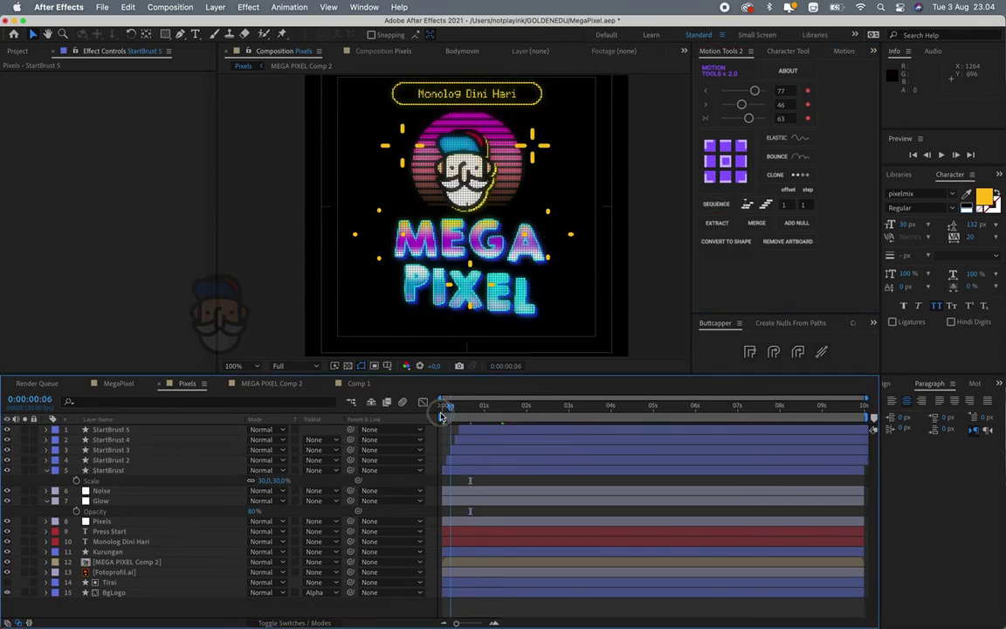
key(space)
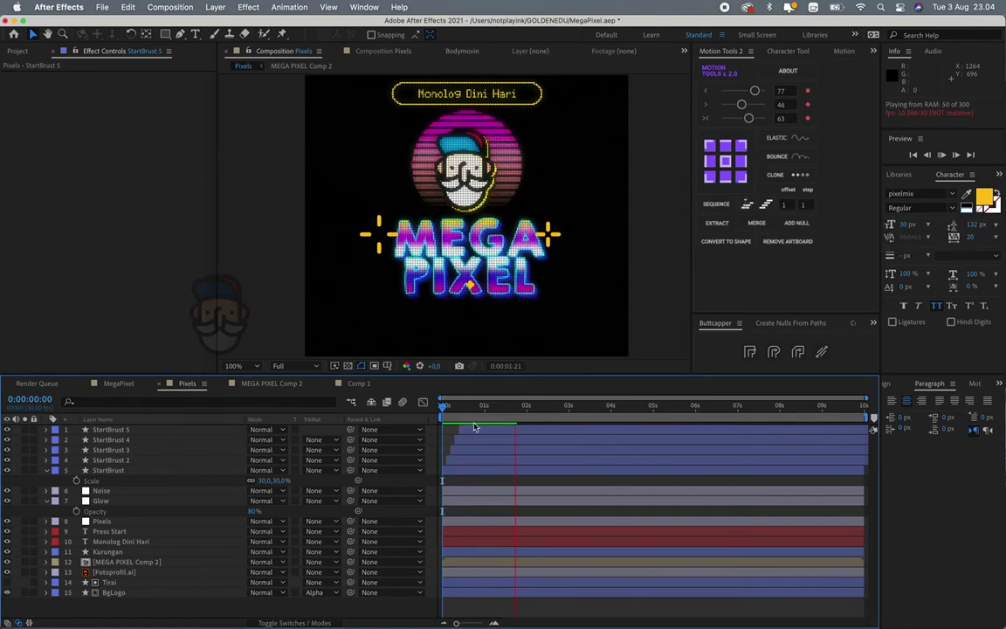
key(space)
key(space)
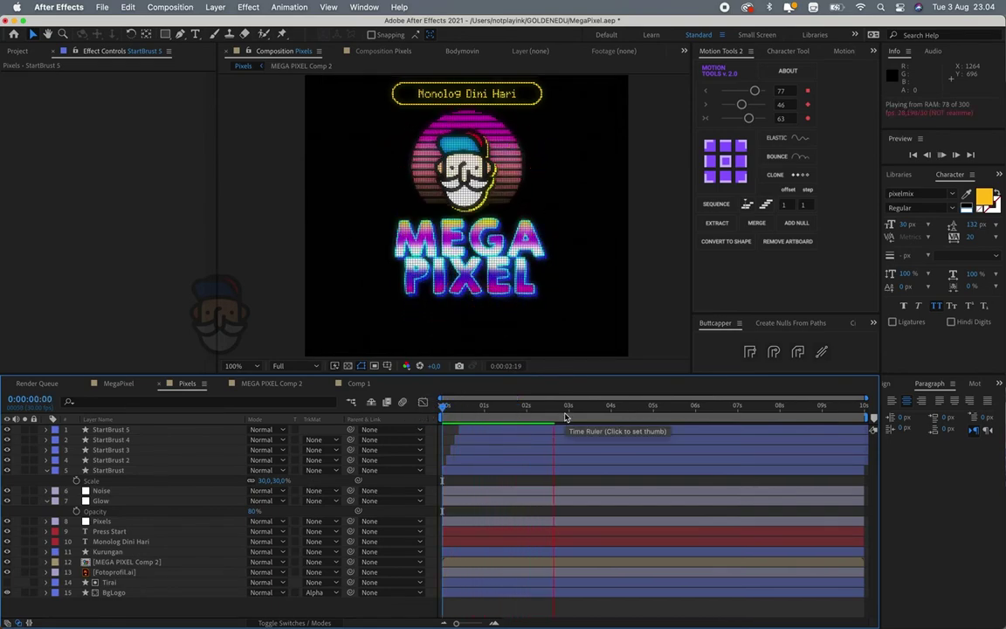
- Move the five sparkle layers below Pixels and park the time where MEGA PIXEL is fully shown
click(112, 430)
shift+click(118, 472)
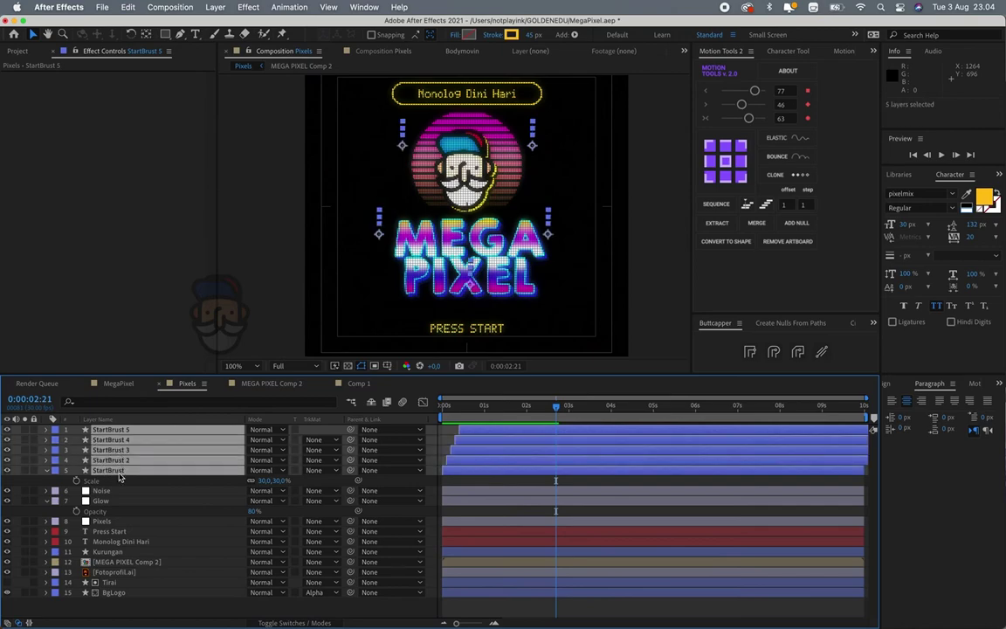
drag(131, 476, 140, 532)
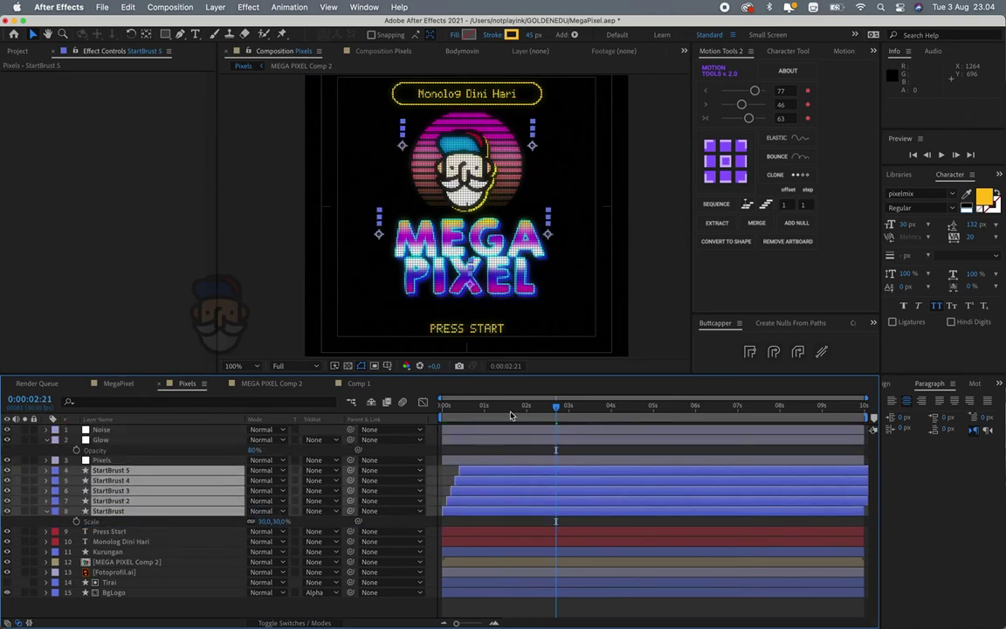
drag(511, 416, 429, 433)
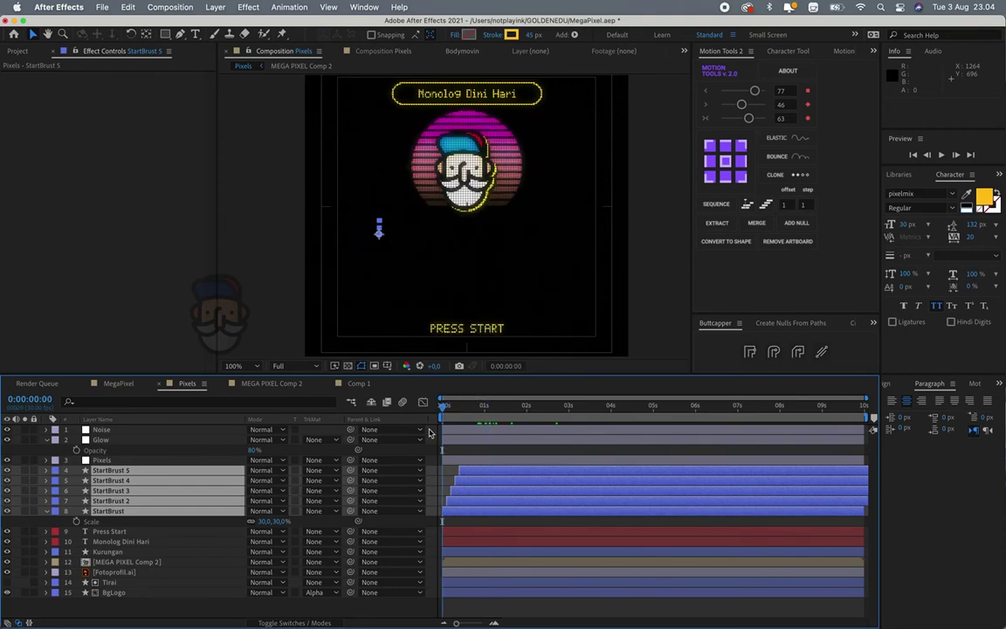
key(space)
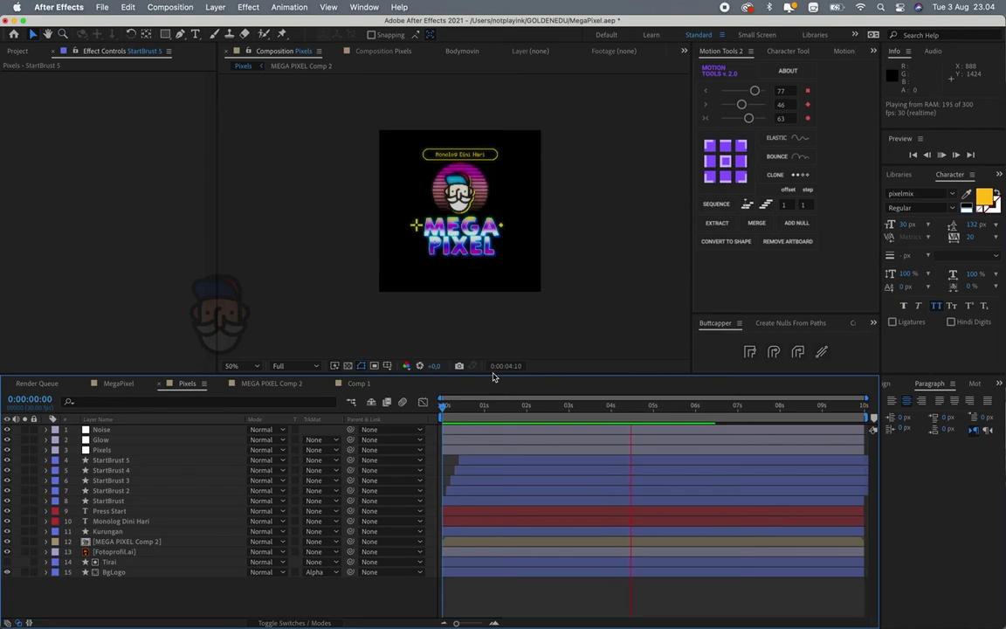
click(438, 411)
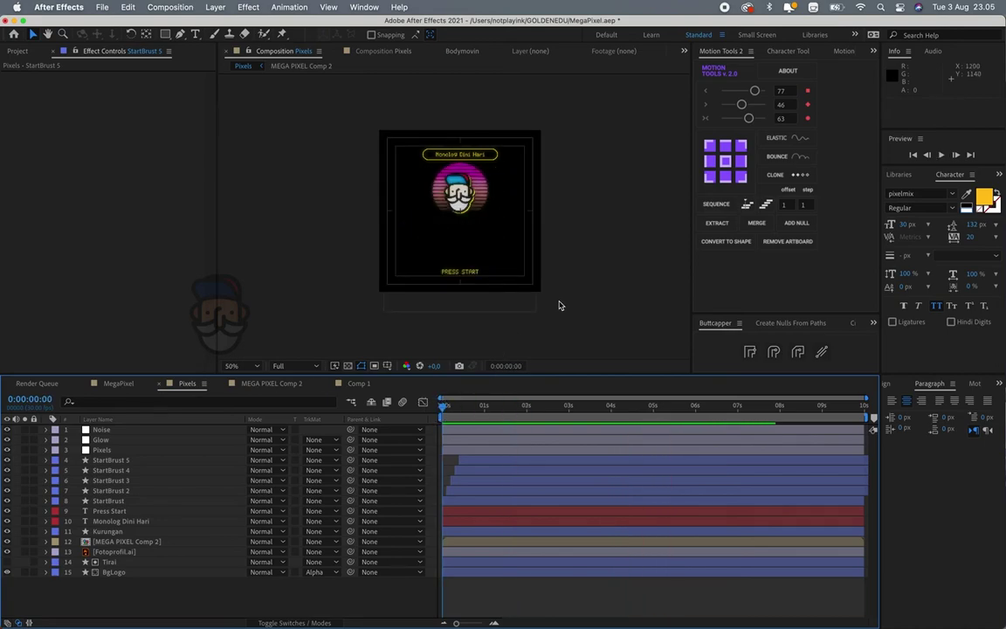
click(552, 409)
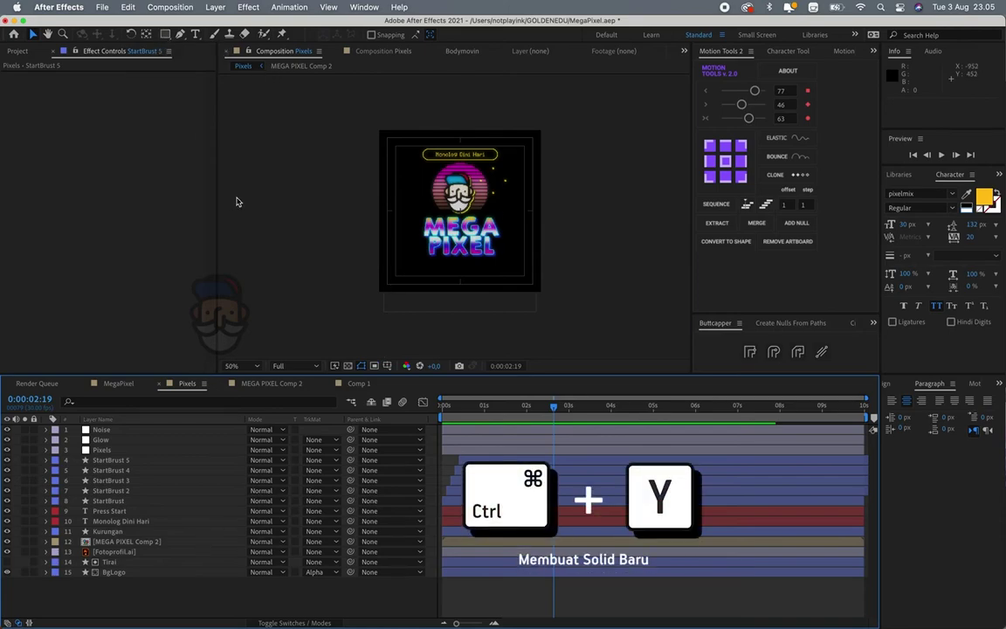
- Create a comp-sized 1080×1080 bright blue (3E52EF) solid named BG
key(super+y)
click(496, 402)
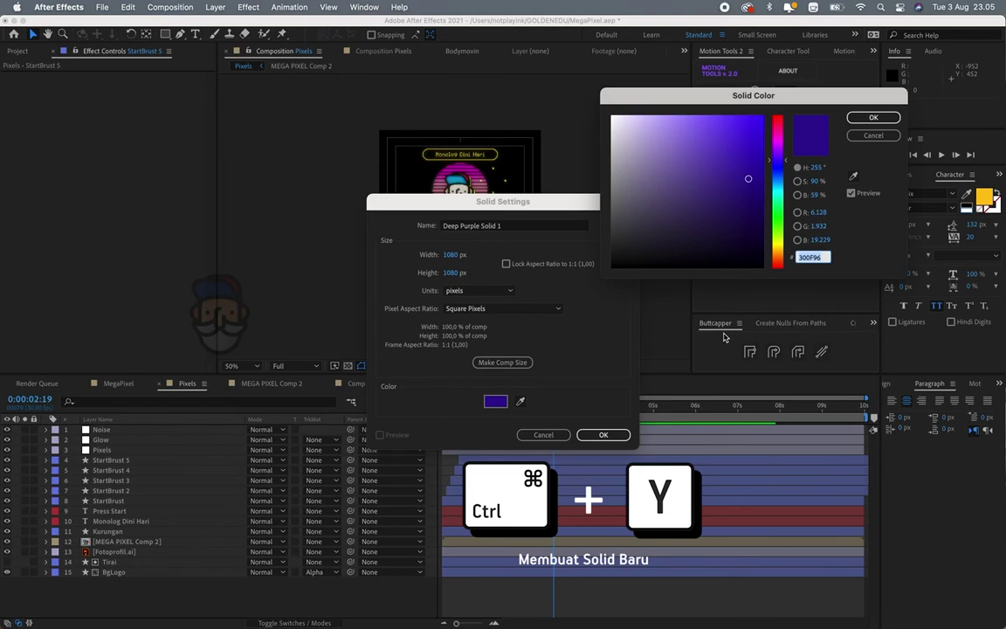
drag(748, 182, 723, 125)
drag(777, 160, 777, 169)
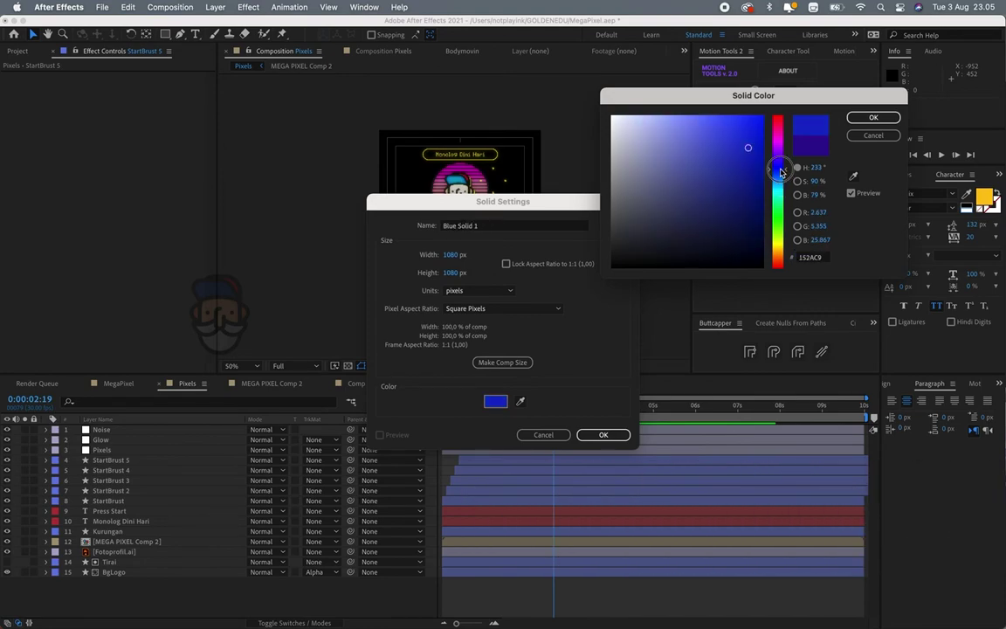
drag(580, 205, 543, 154)
click(873, 117)
text(BG)
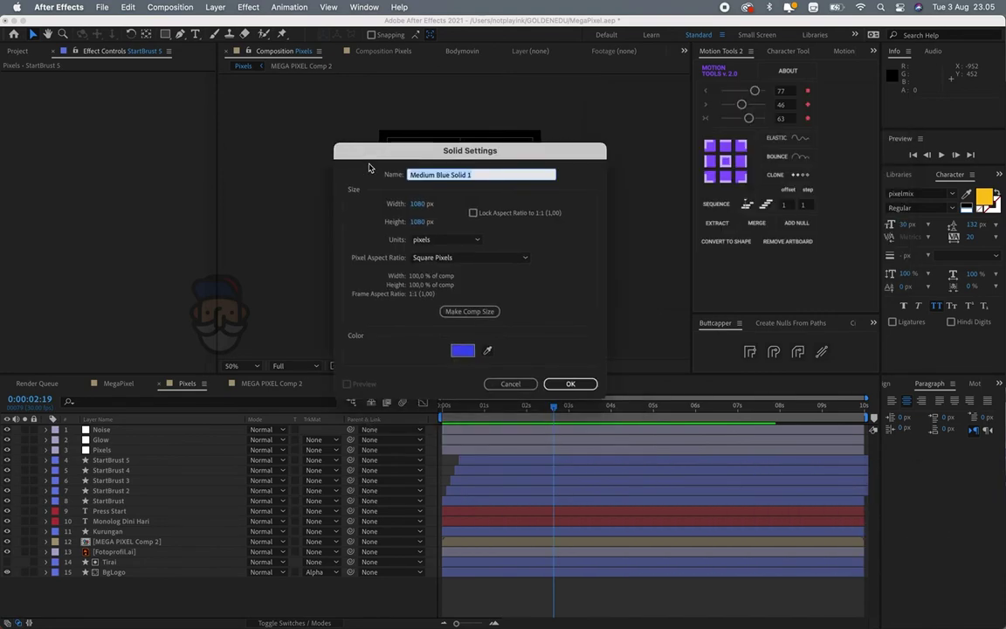
click(482, 312)
click(568, 385)
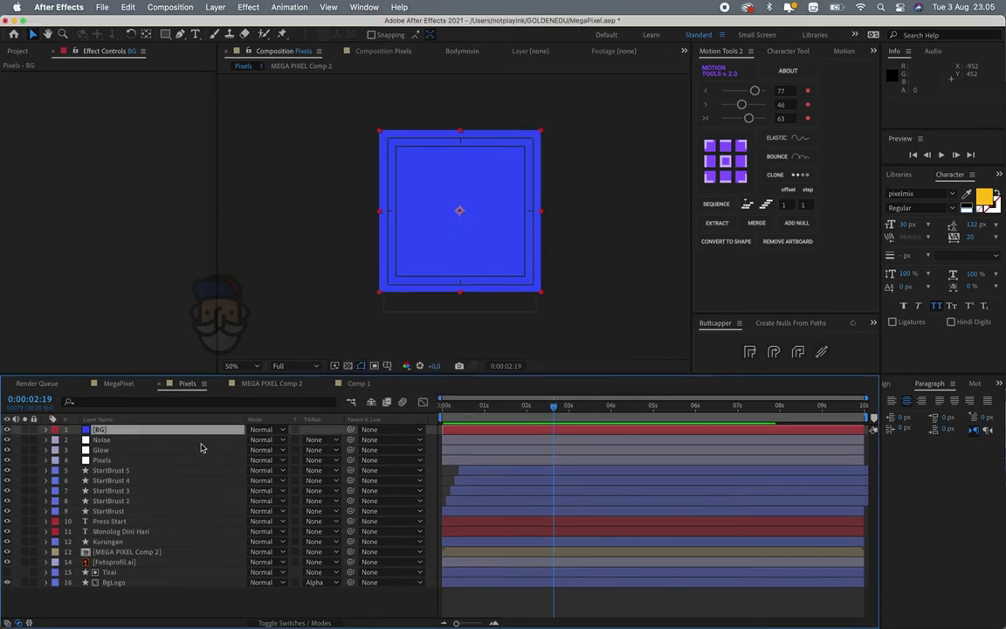
- Move the BG solid to the bottom of the layer stack
drag(161, 433, 162, 581)
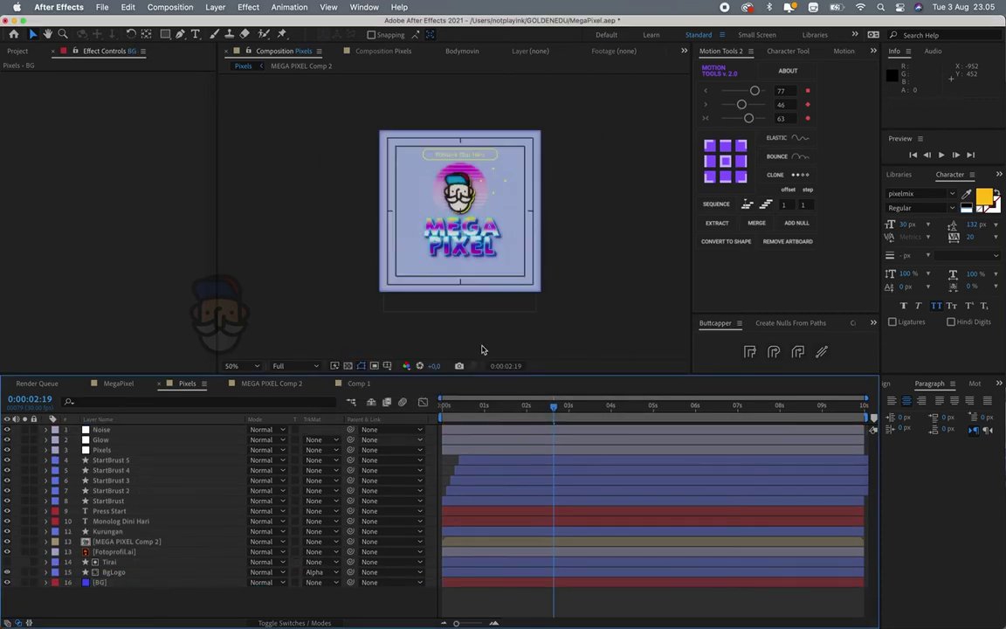
scroll(445, 209, up, 2)
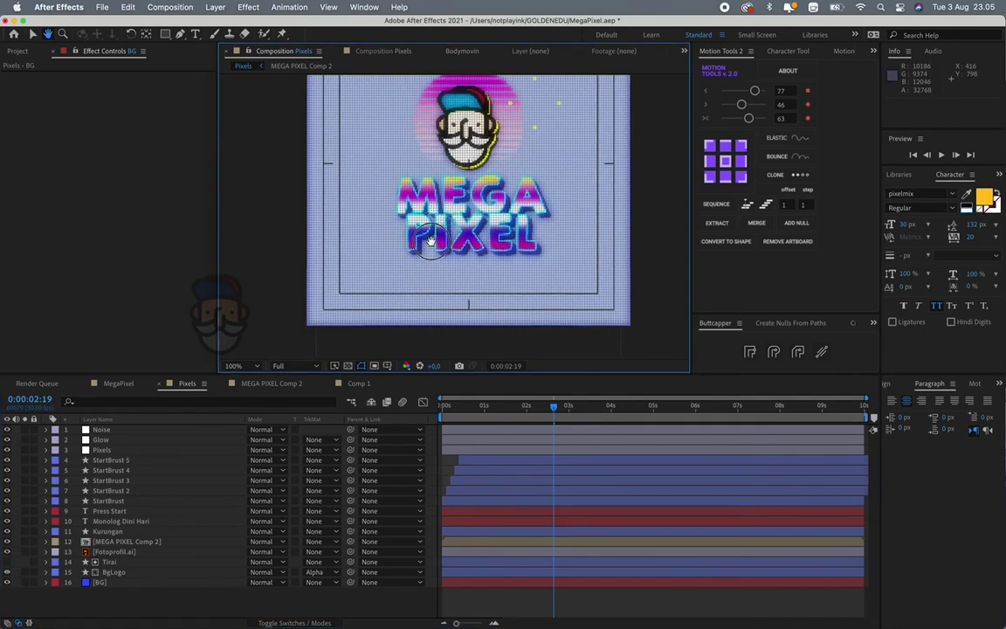
drag(429, 254, 423, 279)
scroll(423, 279, down, 2)
click(103, 582)
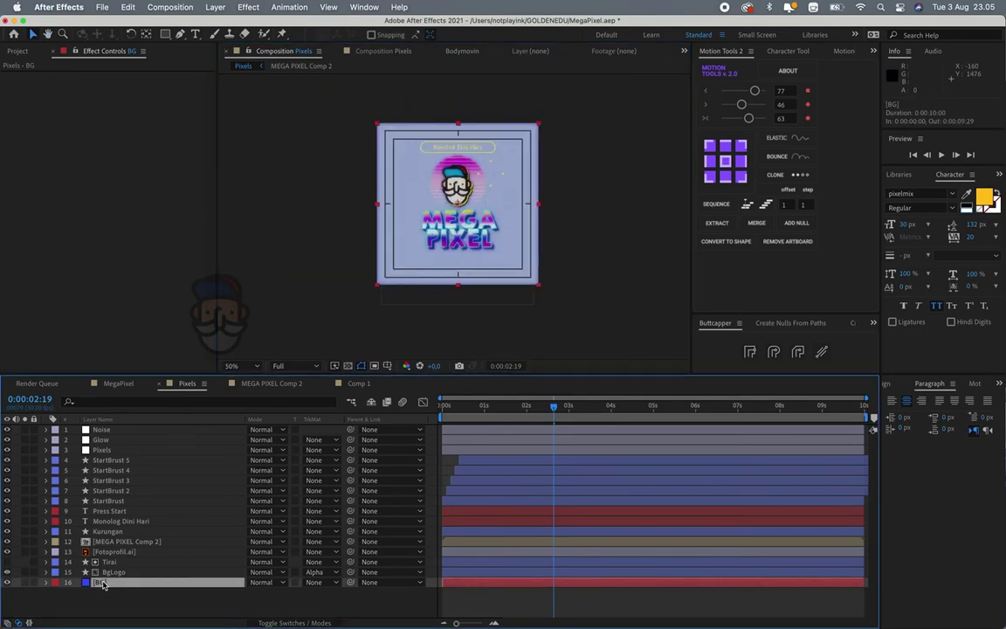
- Apply Gradient Ramp to BG, swap its colours, and set Start Color to 122D61
key(ctrl+space)
text(gra)
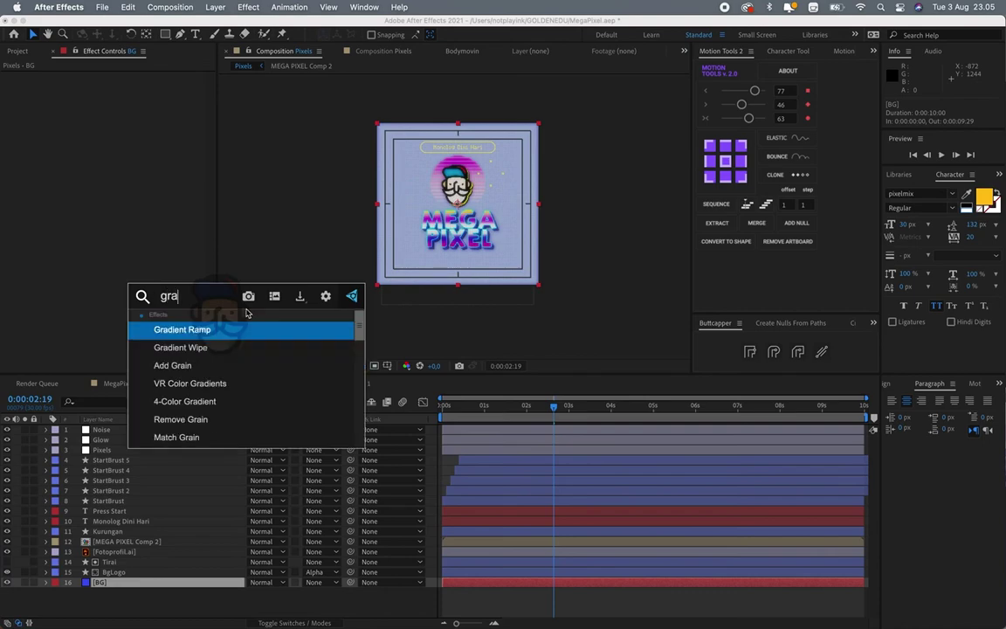
key(Return)
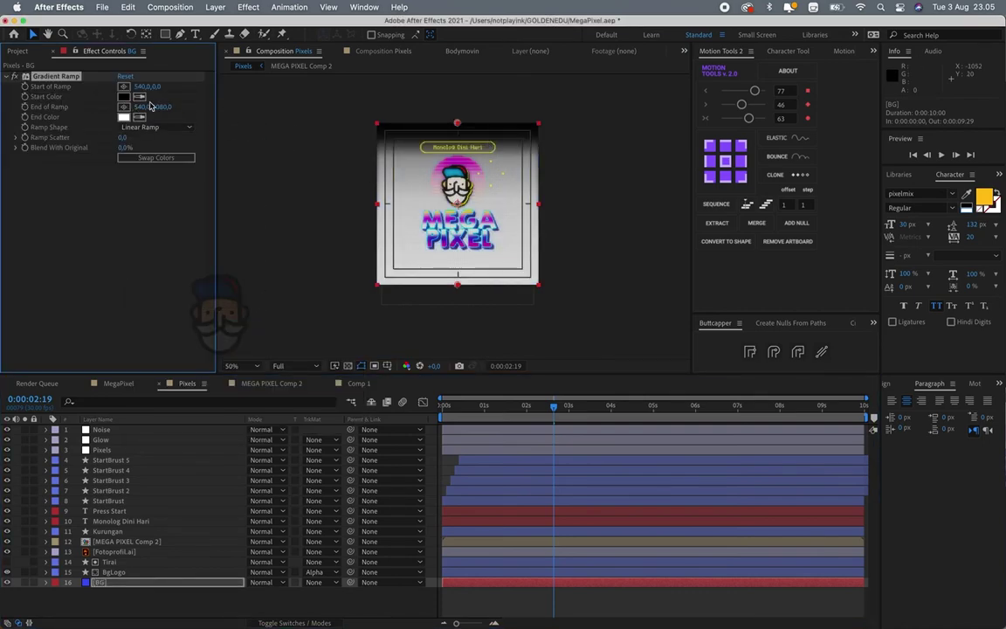
click(156, 157)
scroll(298, 172, up, 1)
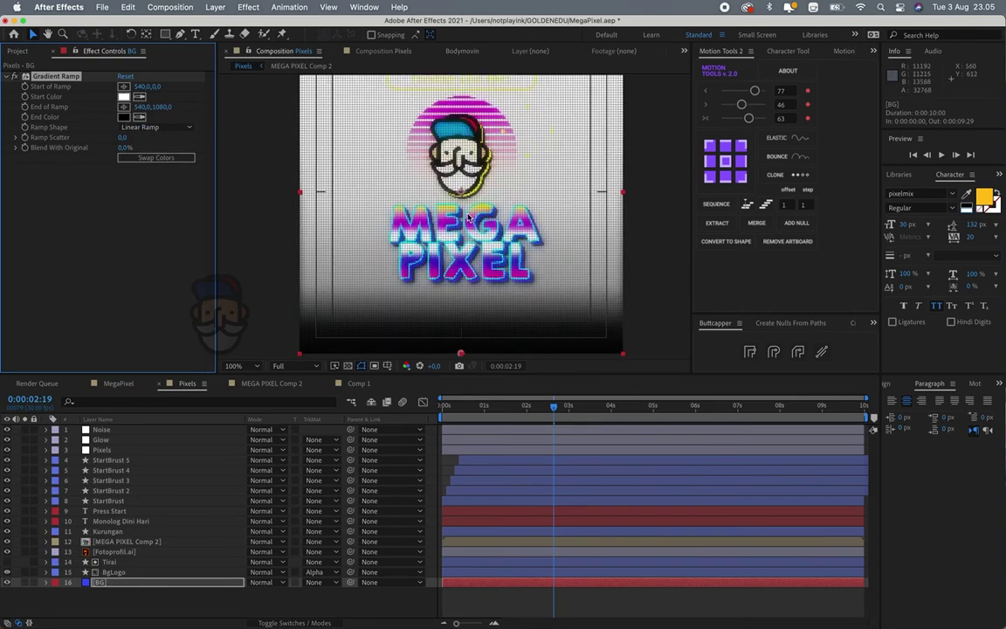
scroll(467, 218, down, 1)
click(125, 96)
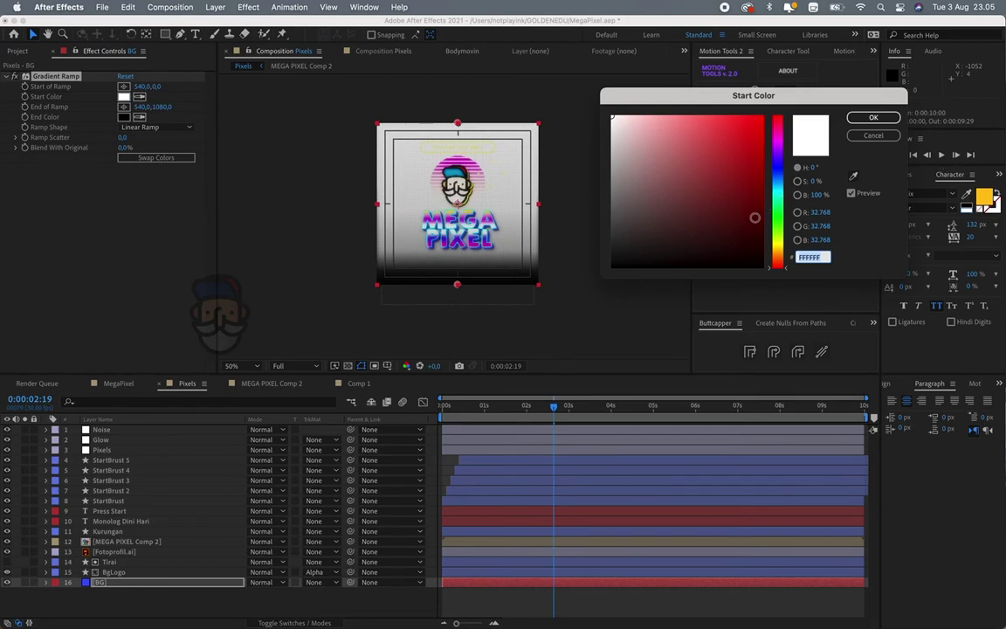
click(777, 174)
drag(731, 174, 736, 210)
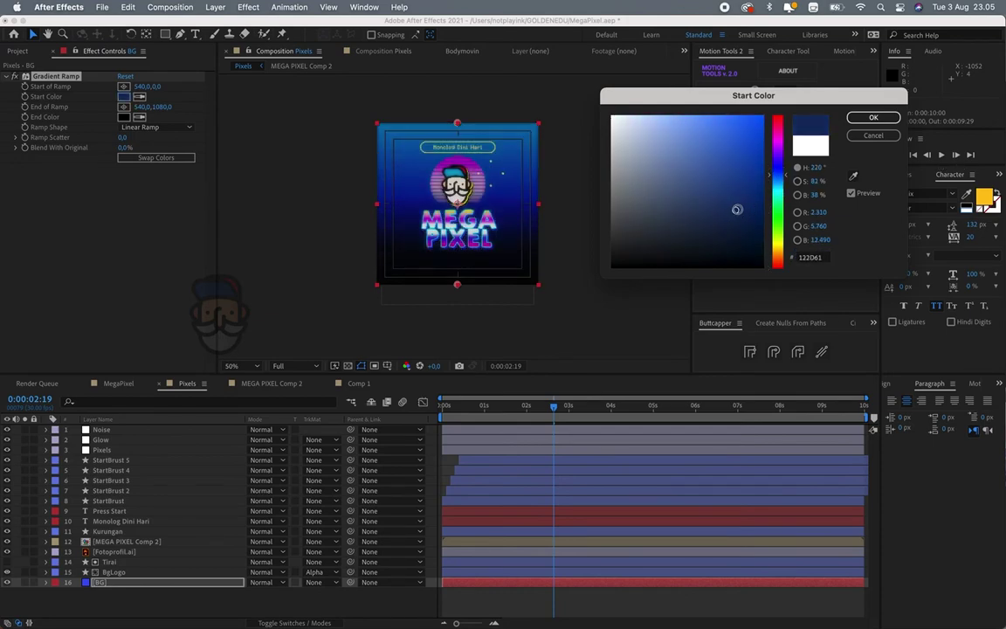
key(Return)
- Set the Gradient Ramp End Color to a dark purple
click(124, 116)
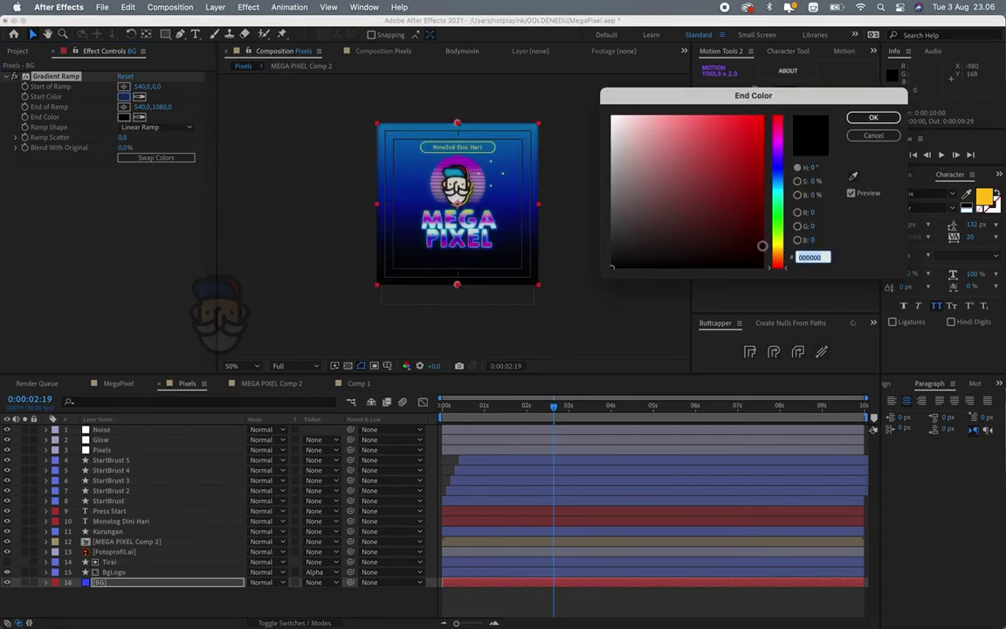
drag(777, 258, 783, 142)
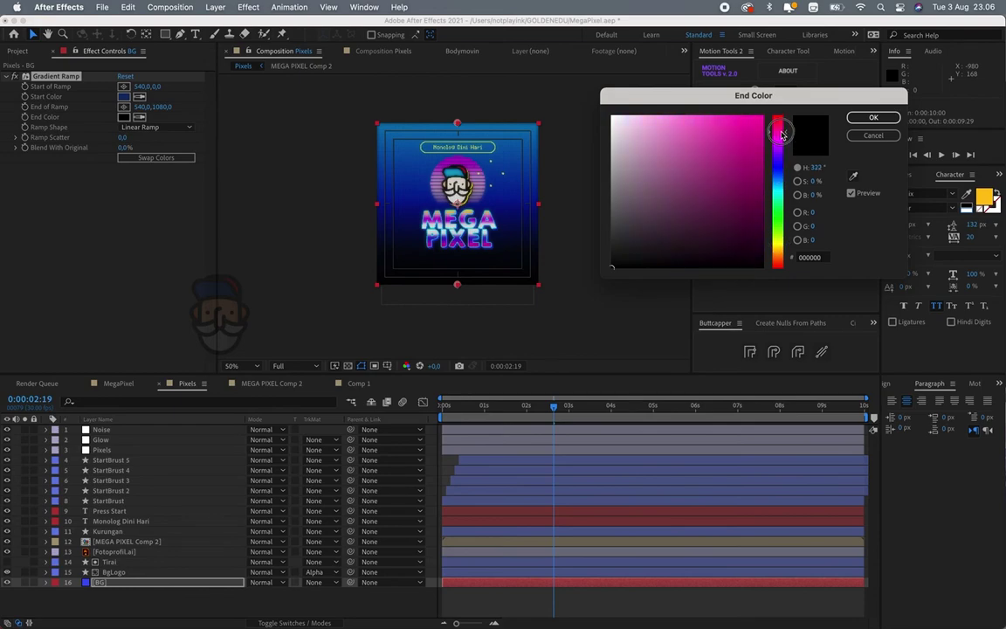
drag(751, 191, 755, 210)
drag(783, 145, 782, 153)
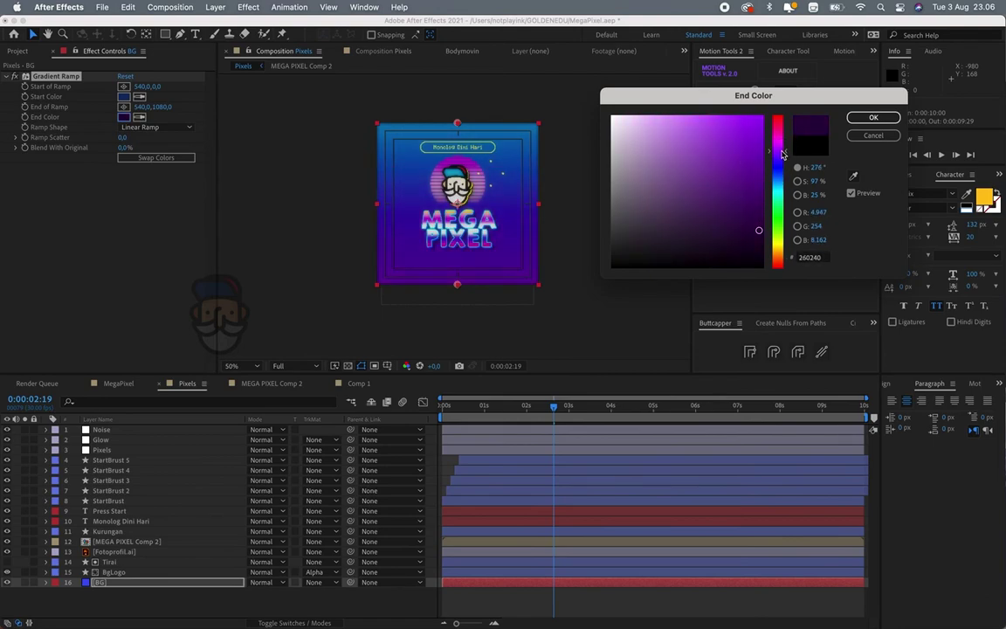
key(Return)
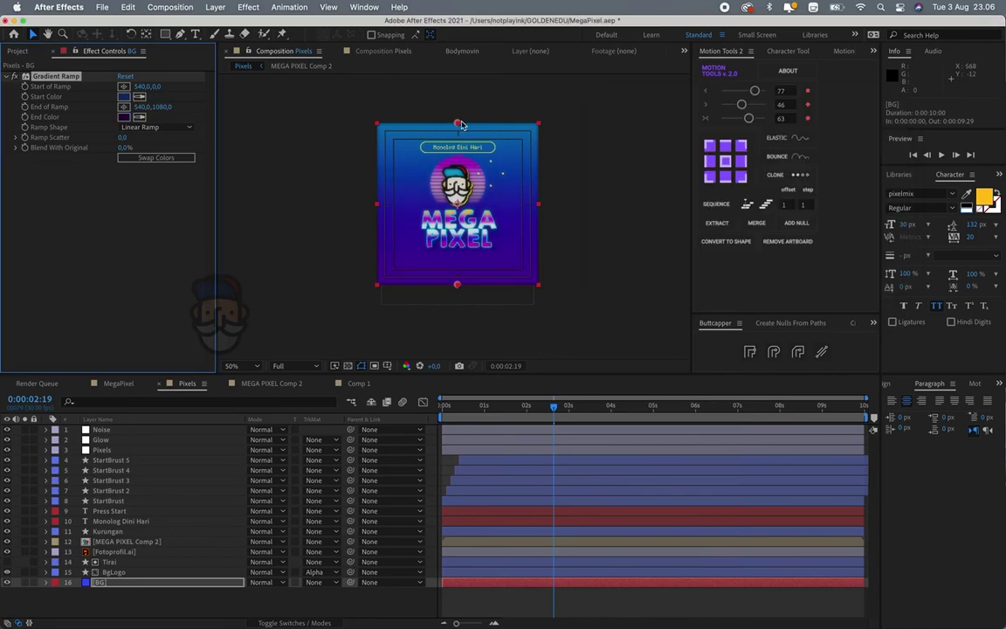
- Move the ramp points beyond the comp edges to 528,-68 and 532,1292, then preview
drag(462, 125, 460, 115)
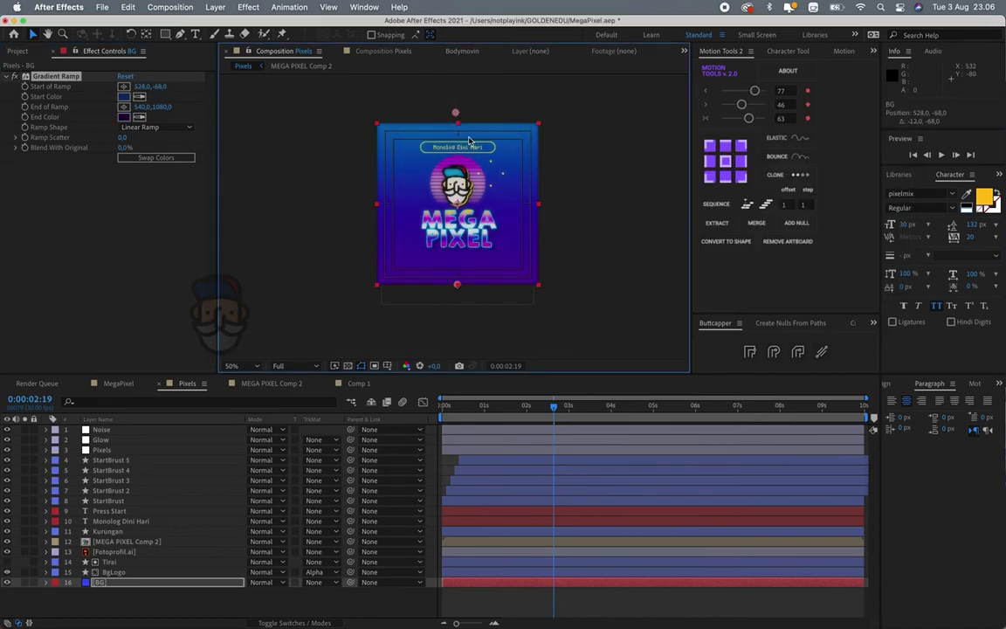
mouse_move(457, 283)
mouse_down()
mouse_move(463, 332)
mouse_move(455, 316)
mouse_up()
key(F2)
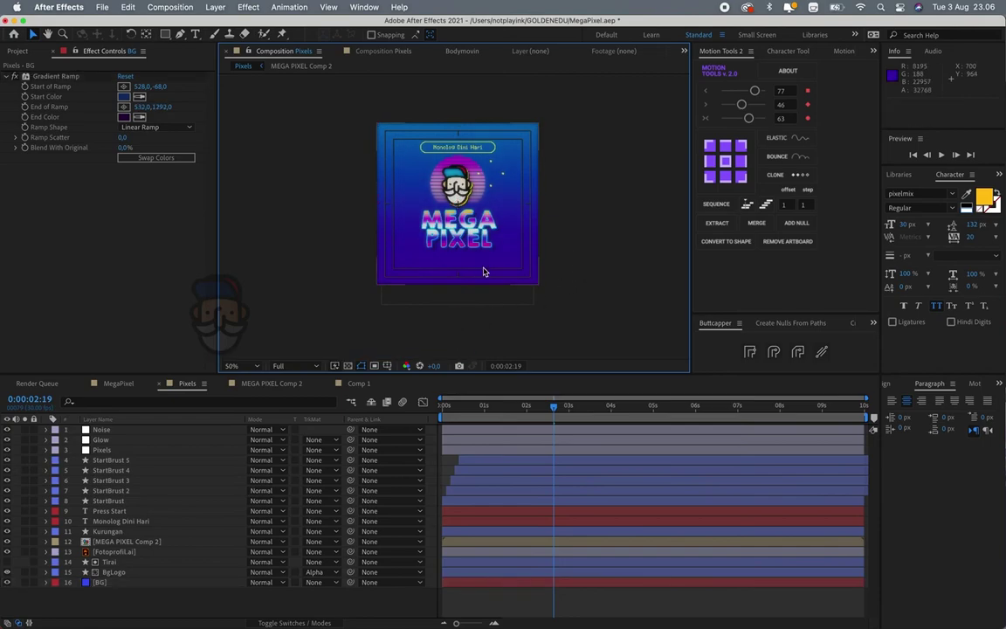
key(period)
key(comma)
key(space)
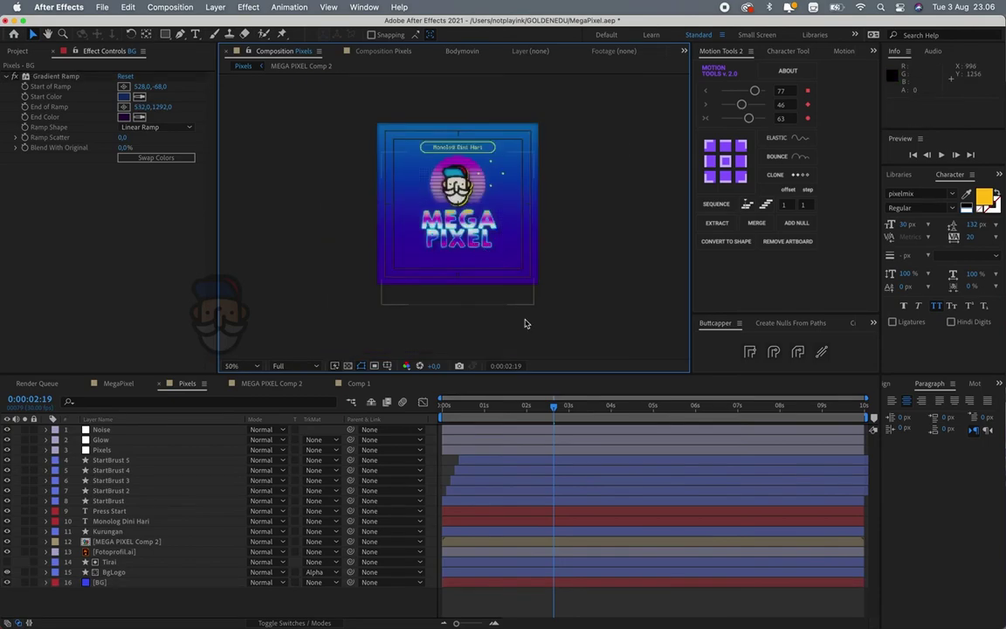
click(110, 603)
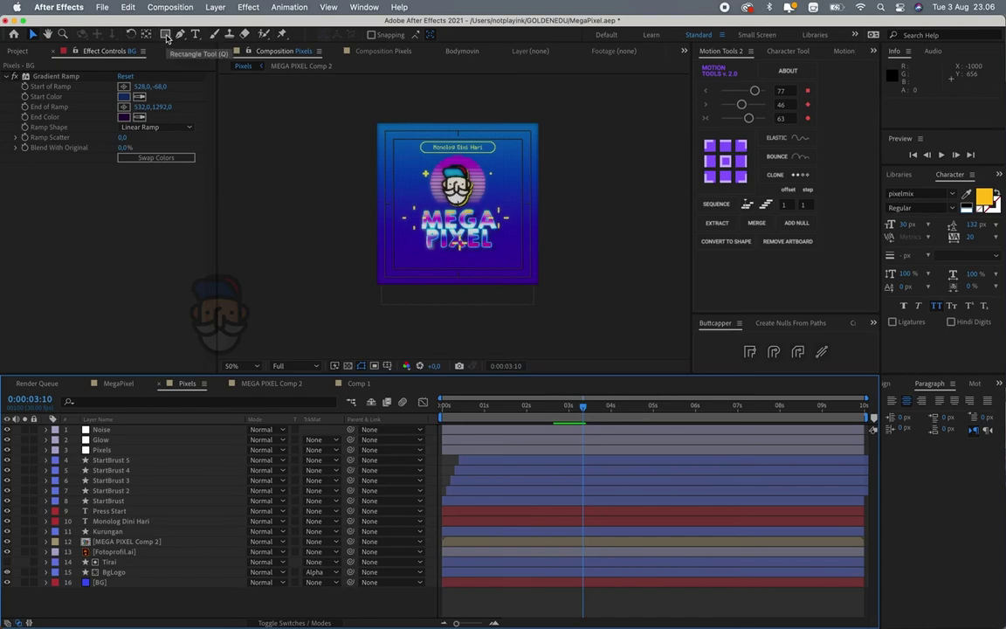
- Add a comp-sized rectangle layer named Vignette with no stroke
double_click(167, 37)
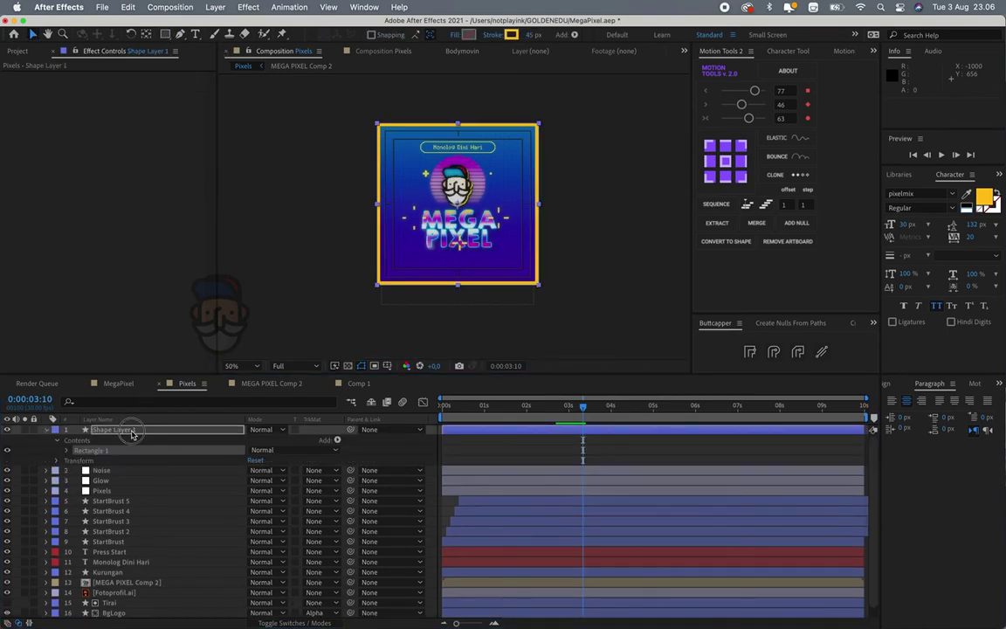
key(Return)
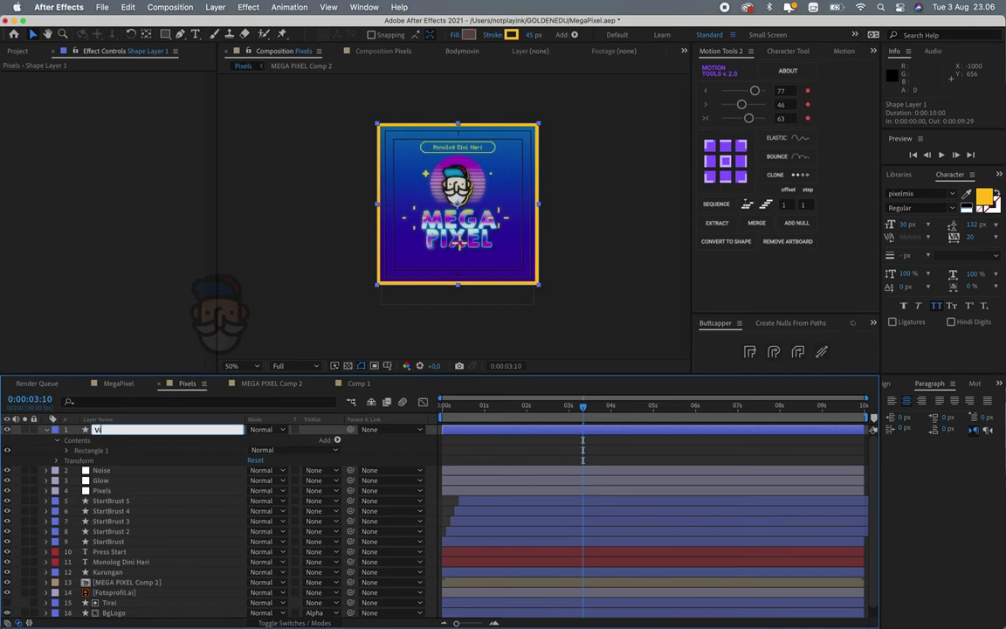
text(ett)
key(Return)
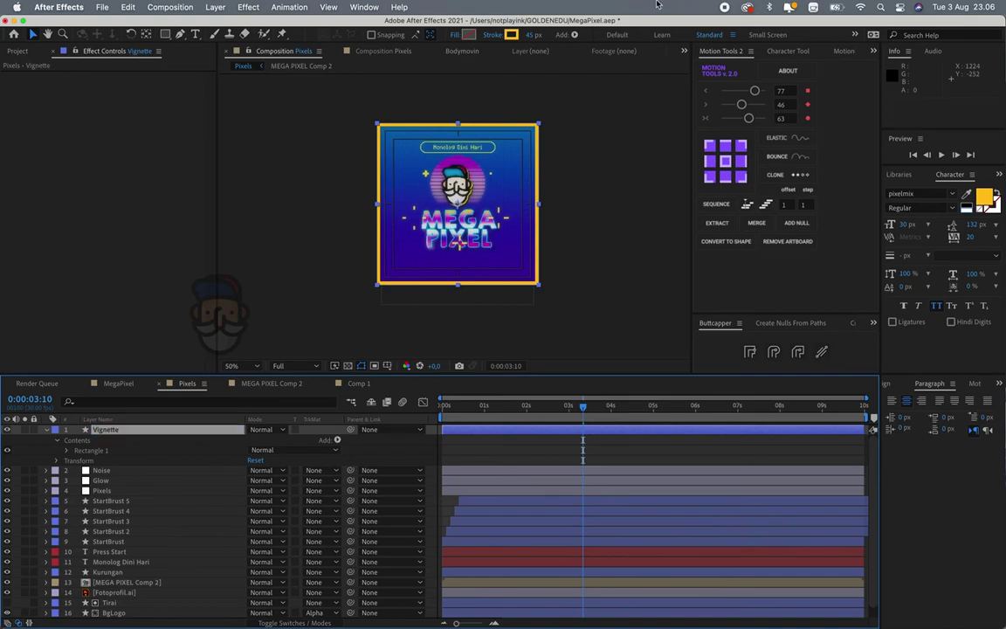
click(509, 36)
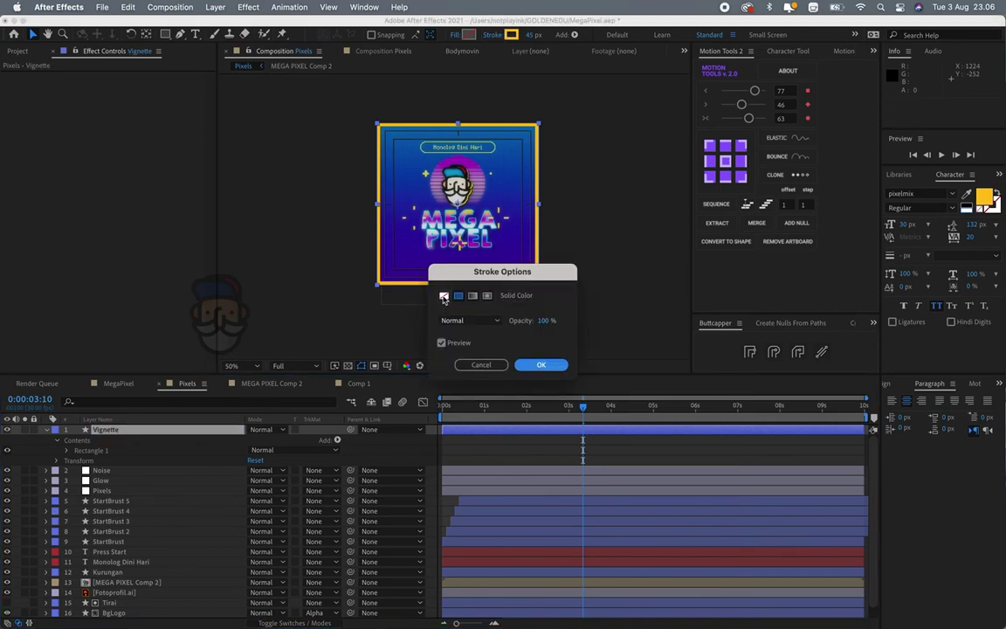
click(443, 298)
click(540, 364)
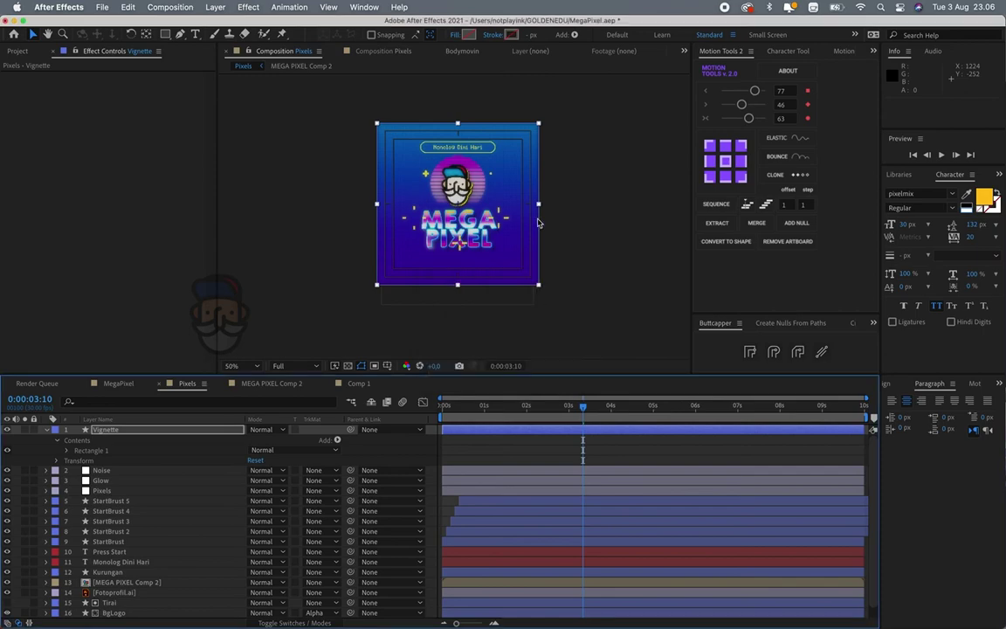
- Switch the rectangle's fill to a radial gradient ending at 719.5,0
click(455, 36)
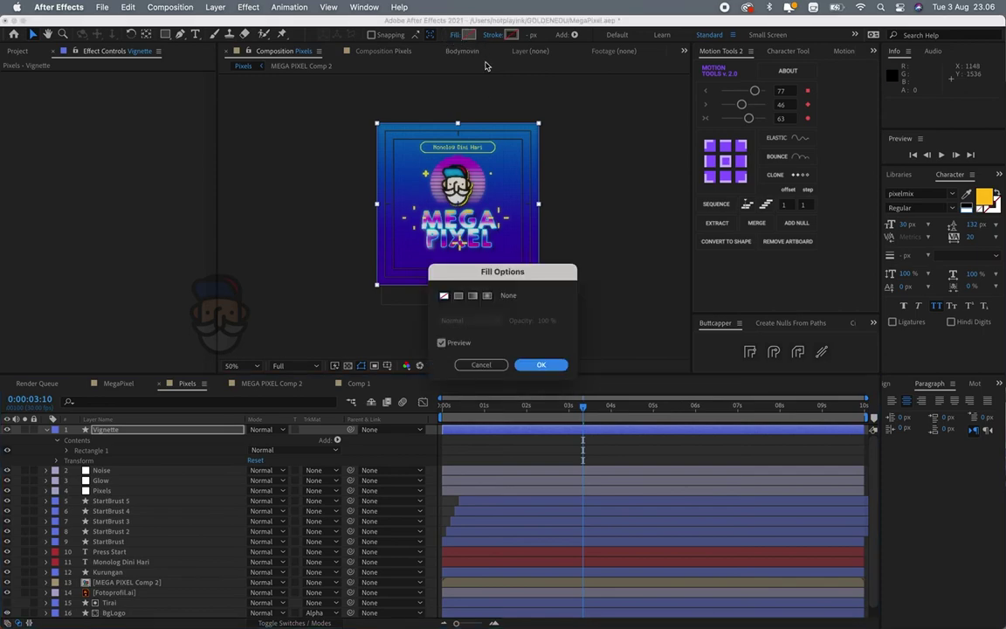
click(487, 297)
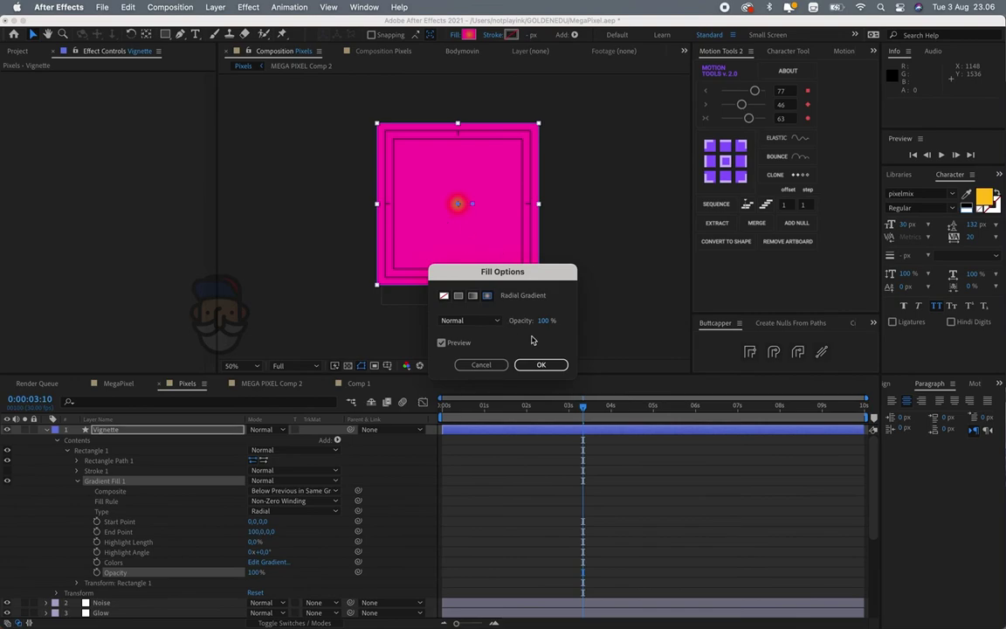
click(541, 366)
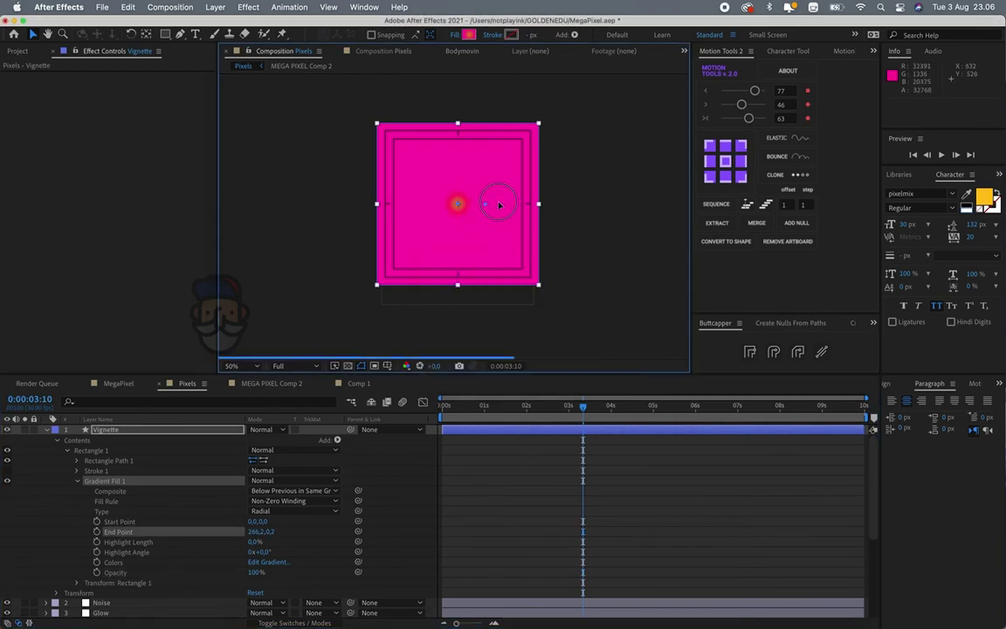
drag(498, 203, 565, 202)
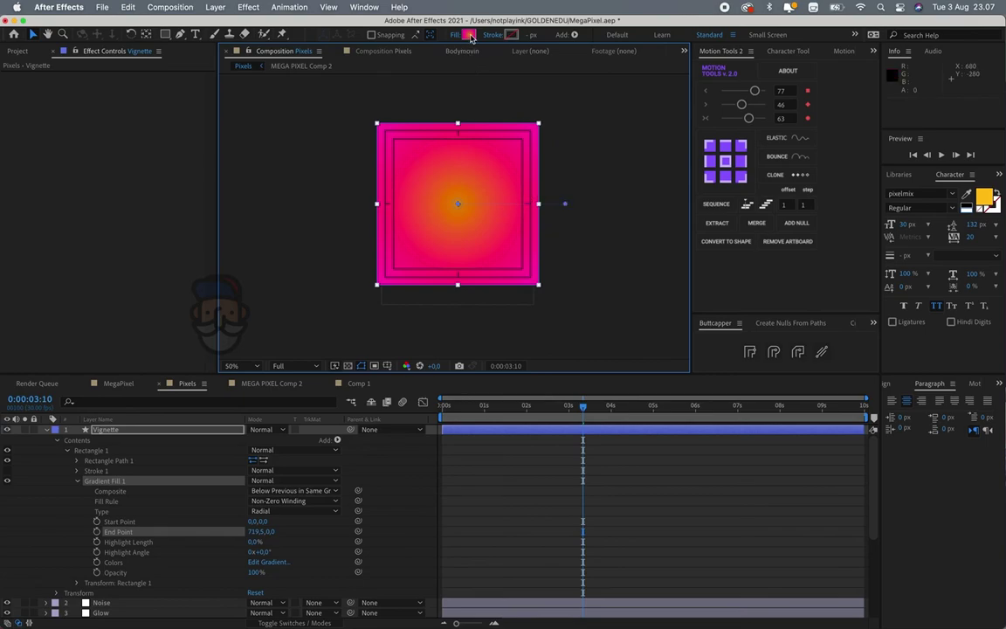
- Set the gradient stops to black at the centre and white at the edges
click(469, 35)
text(FFFFFF)
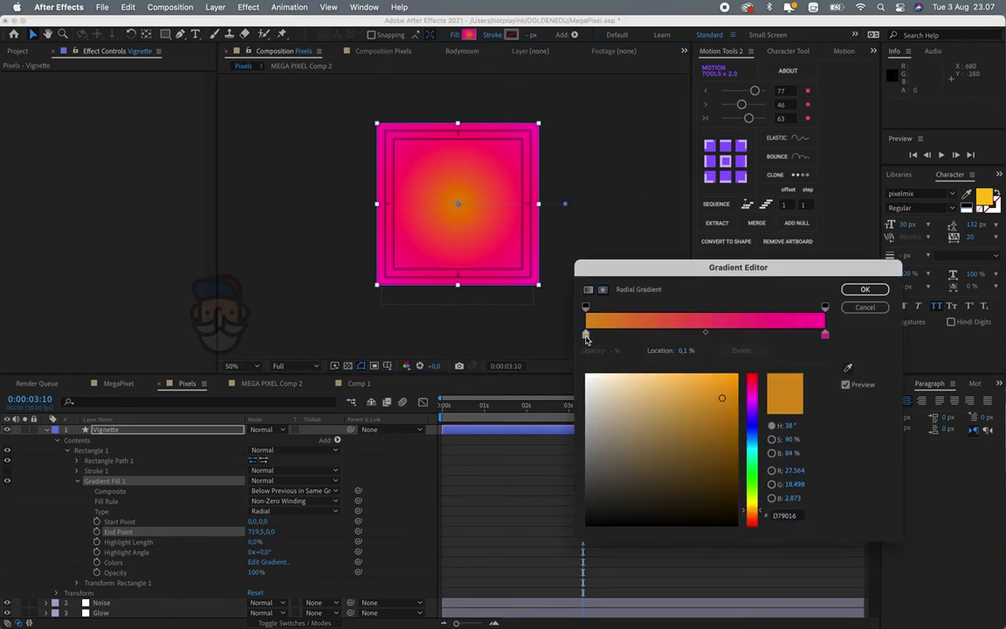
key(Return)
drag(587, 376, 586, 523)
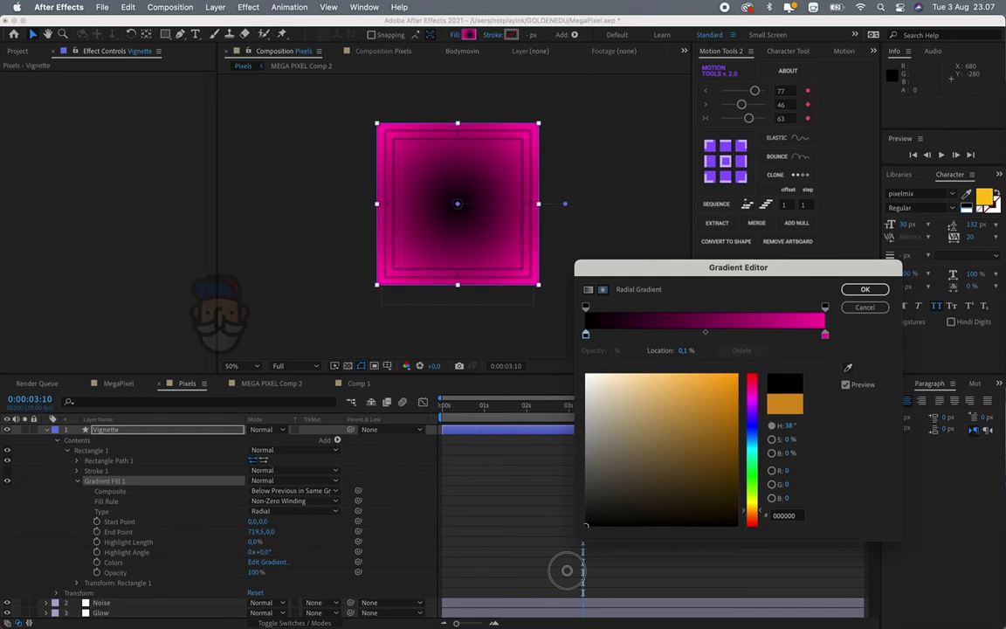
click(824, 333)
drag(611, 388, 511, 310)
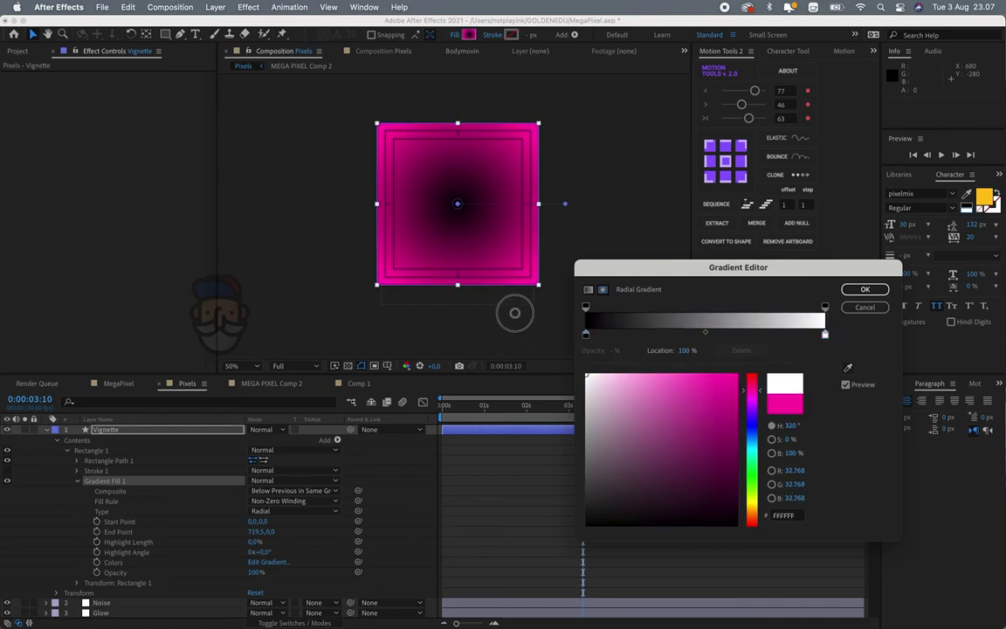
click(865, 289)
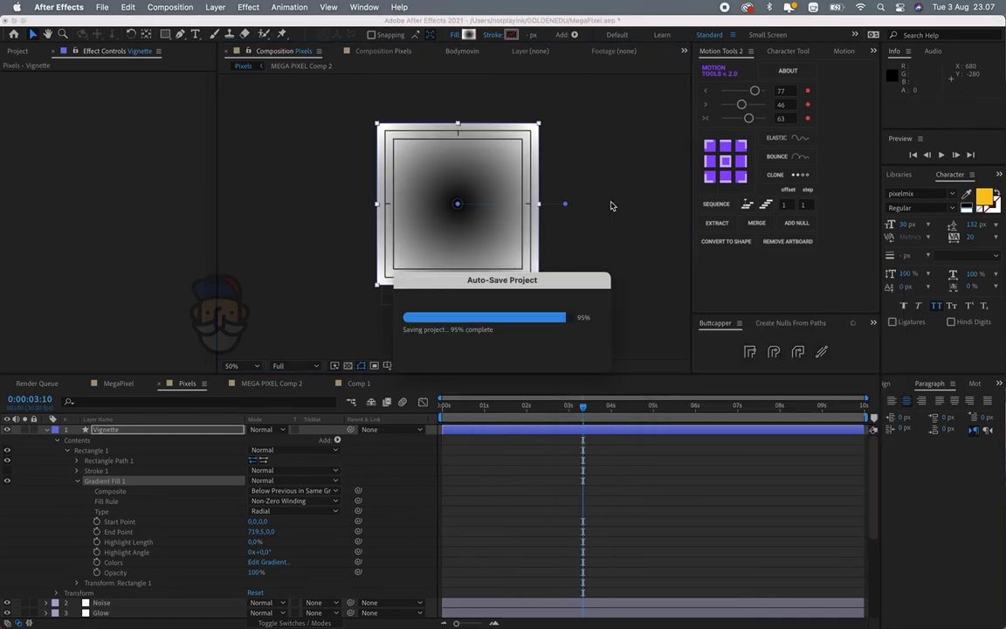
- Set the Vignette layer to Classic Color Burn at 2% opacity
click(262, 429)
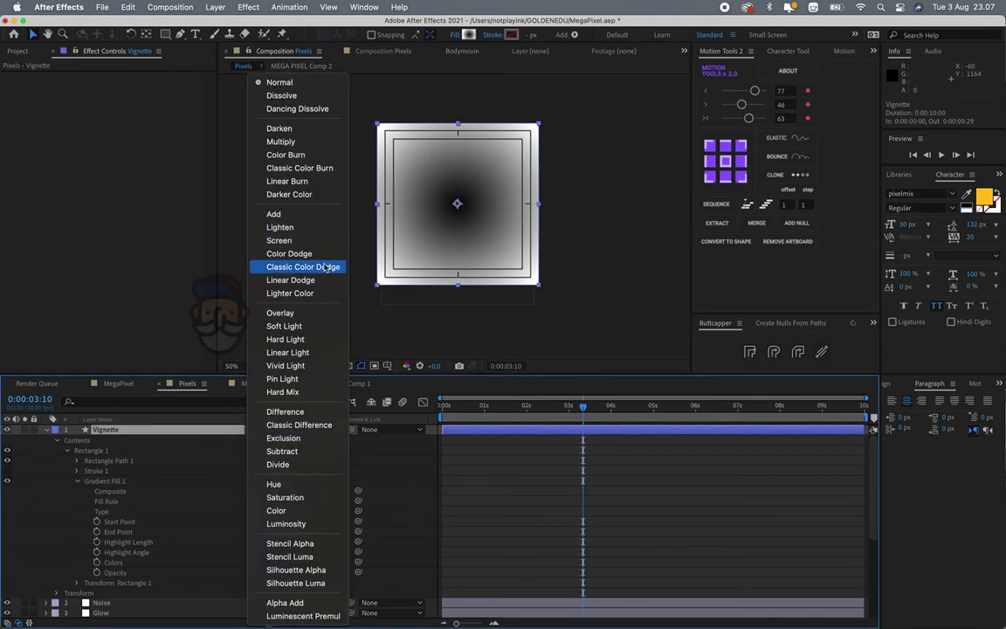
click(325, 166)
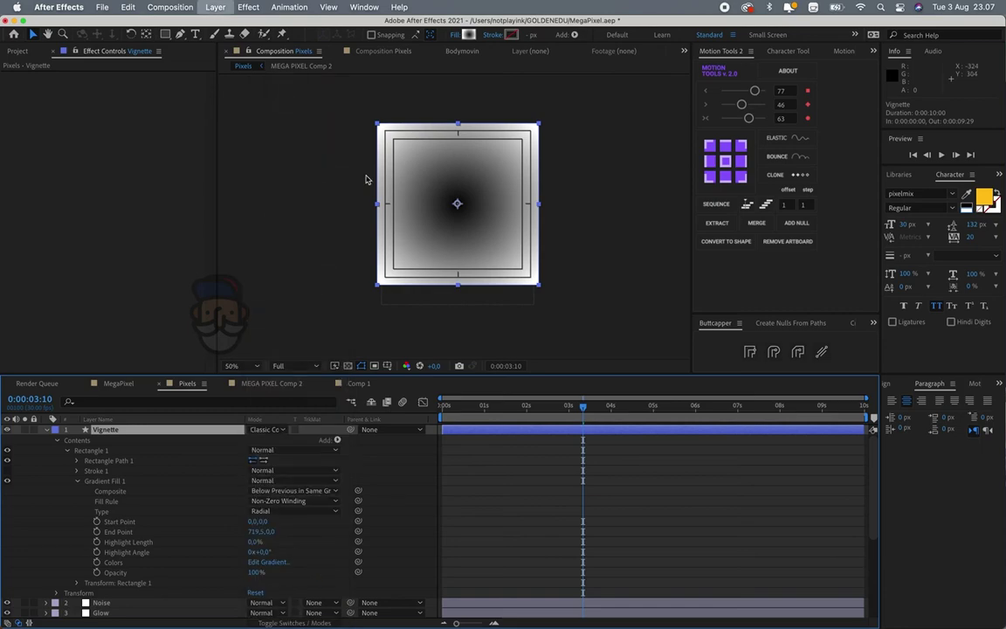
scroll(482, 249, up, 1)
scroll(482, 249, down, 1)
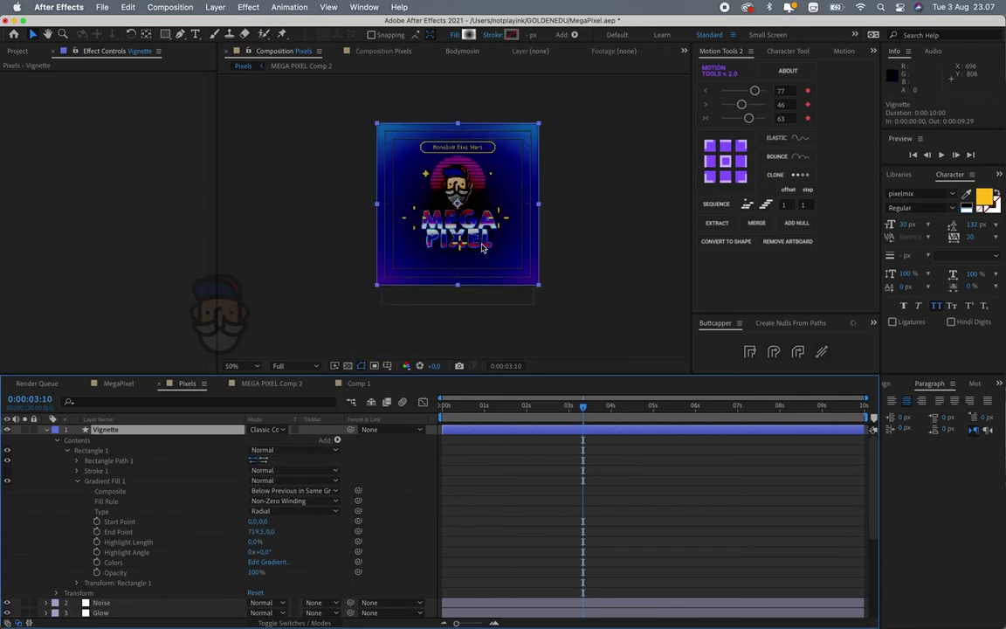
scroll(482, 249, up, 1)
scroll(481, 249, down, 1)
key(t)
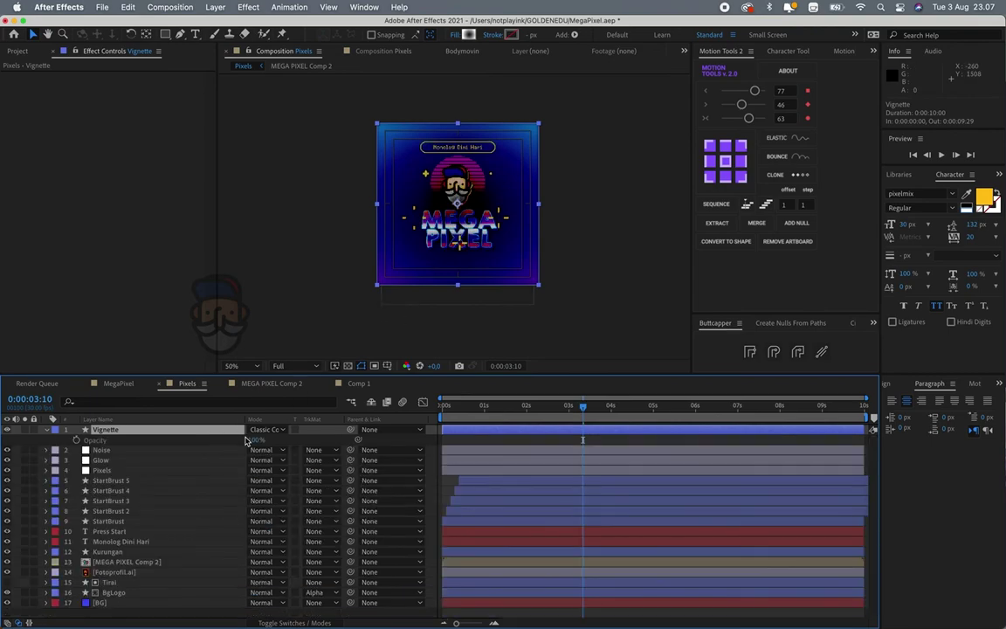
drag(254, 439, 192, 449)
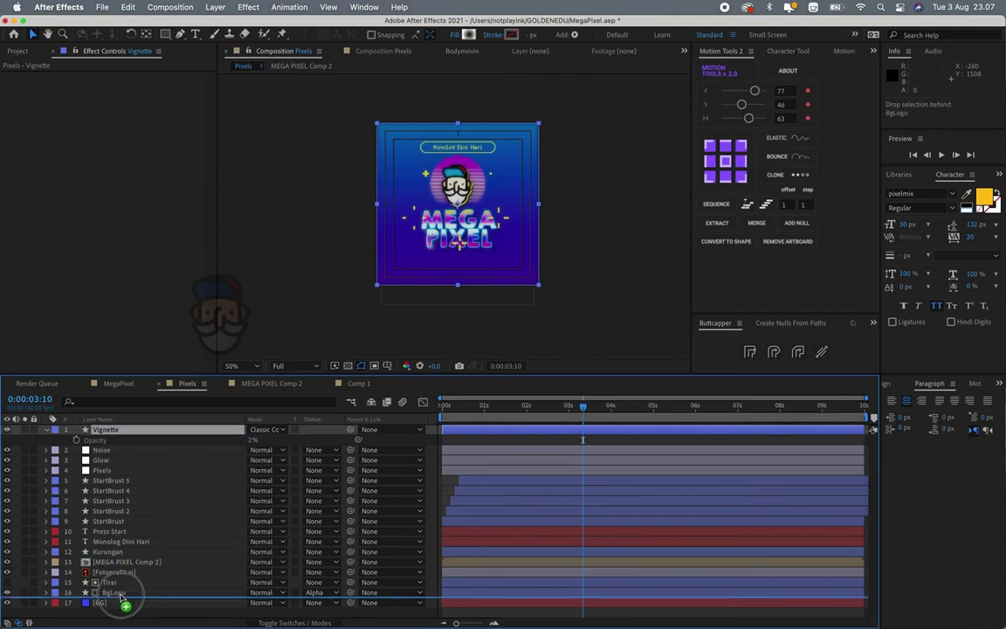
- Move the Vignette layer just above BG and preview the composition
drag(109, 431, 118, 586)
key(.)
click(650, 247)
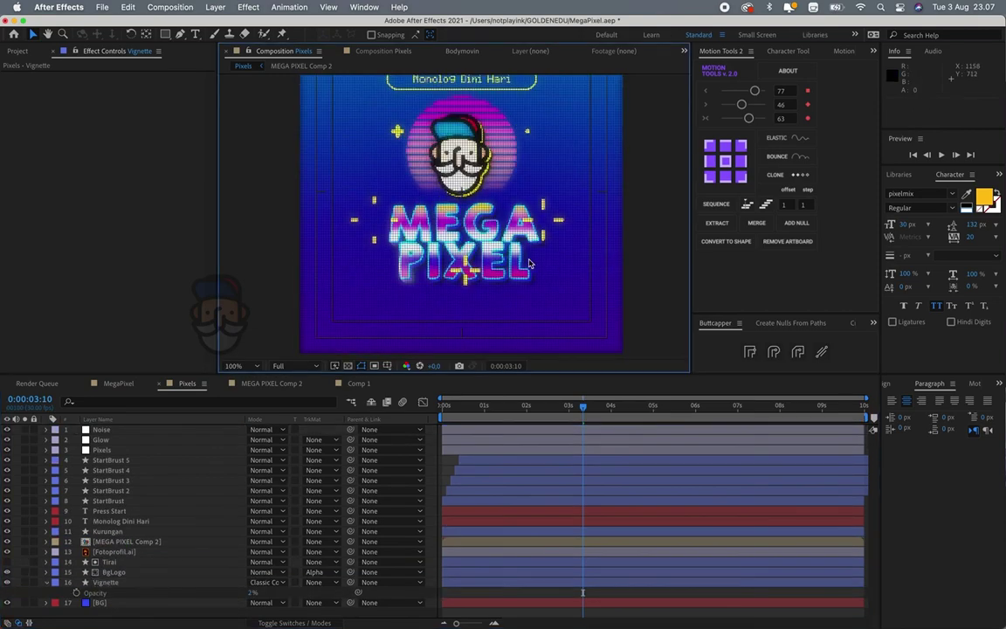
key(comma)
key(period)
key(space)
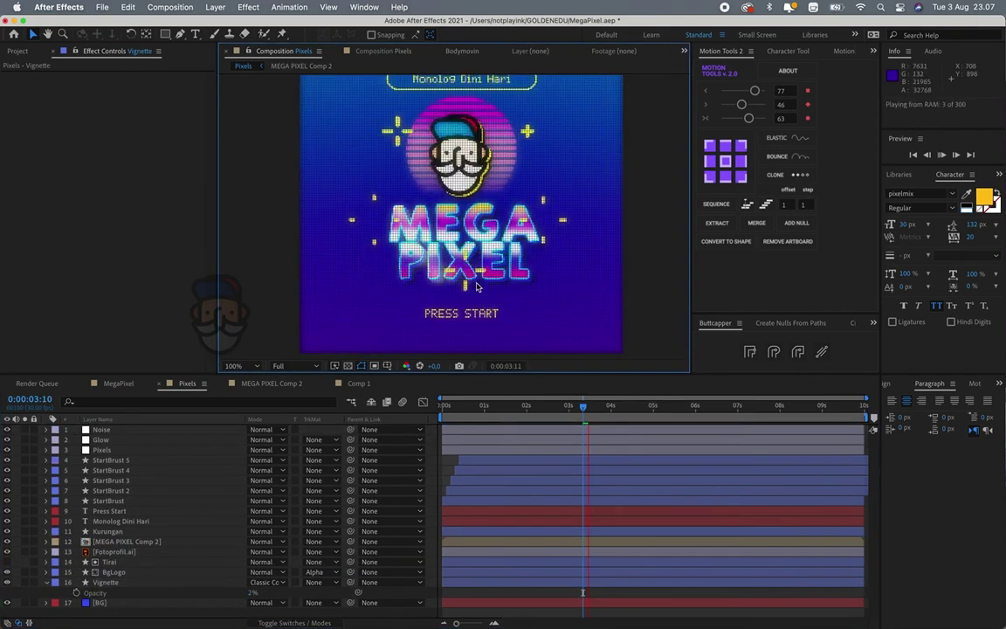
click(116, 593)
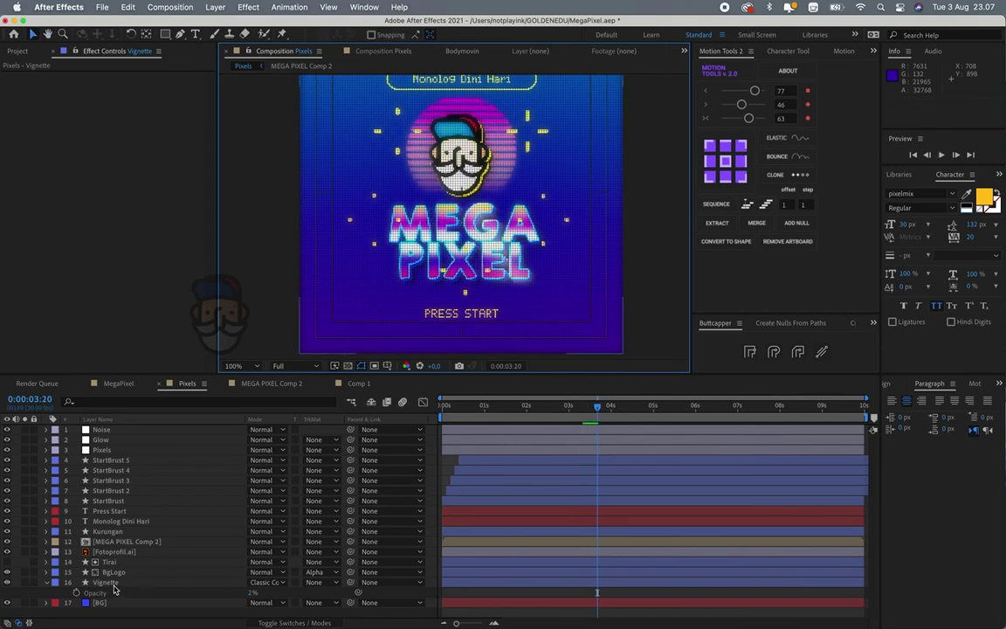
click(112, 583)
- Drag the vignette gradient's black-to-white midpoint out to about 71%
click(469, 35)
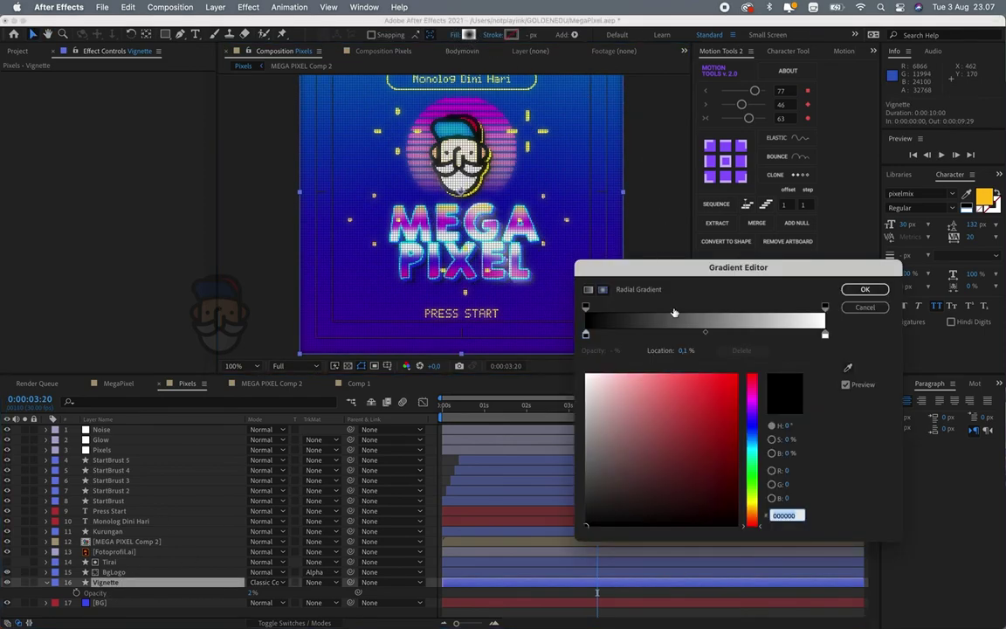
click(709, 336)
drag(716, 335, 724, 336)
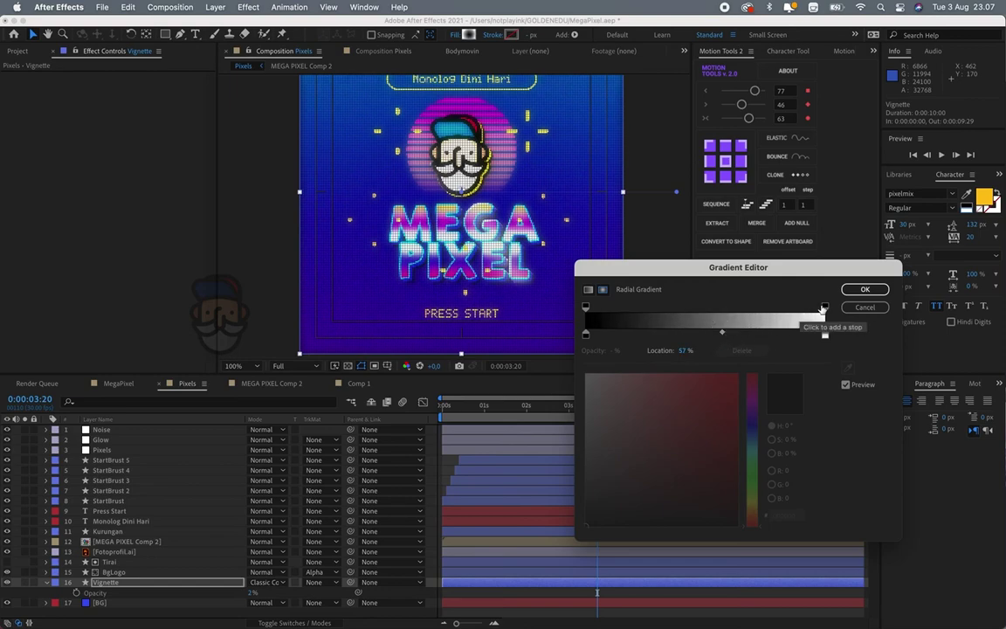
drag(724, 335, 756, 336)
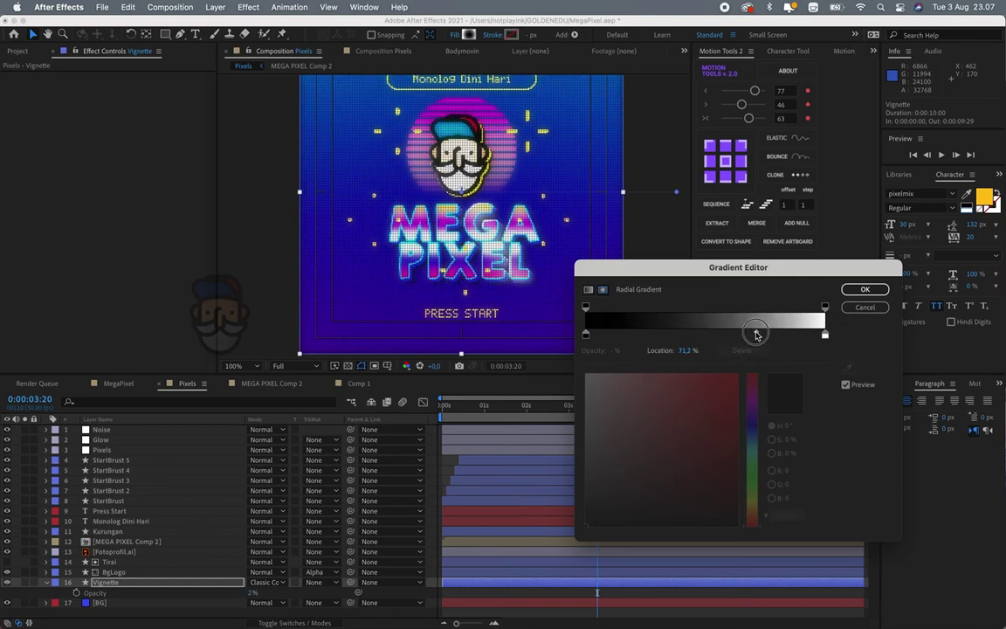
- Apply the 71.2% vignette midpoint and preview the animation from the start at 50% zoom
click(862, 291)
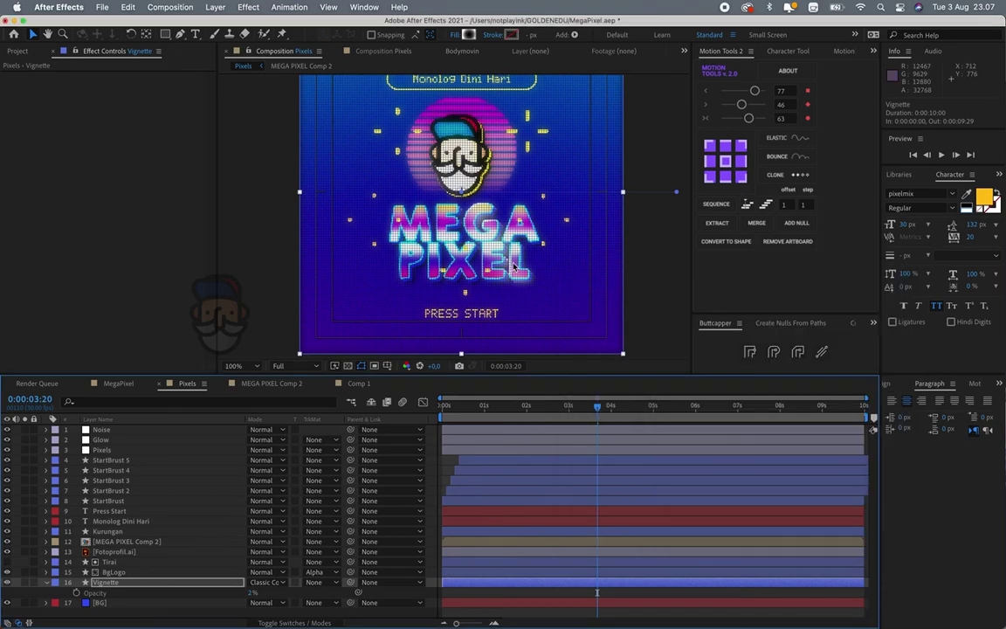
key(comma)
click(568, 207)
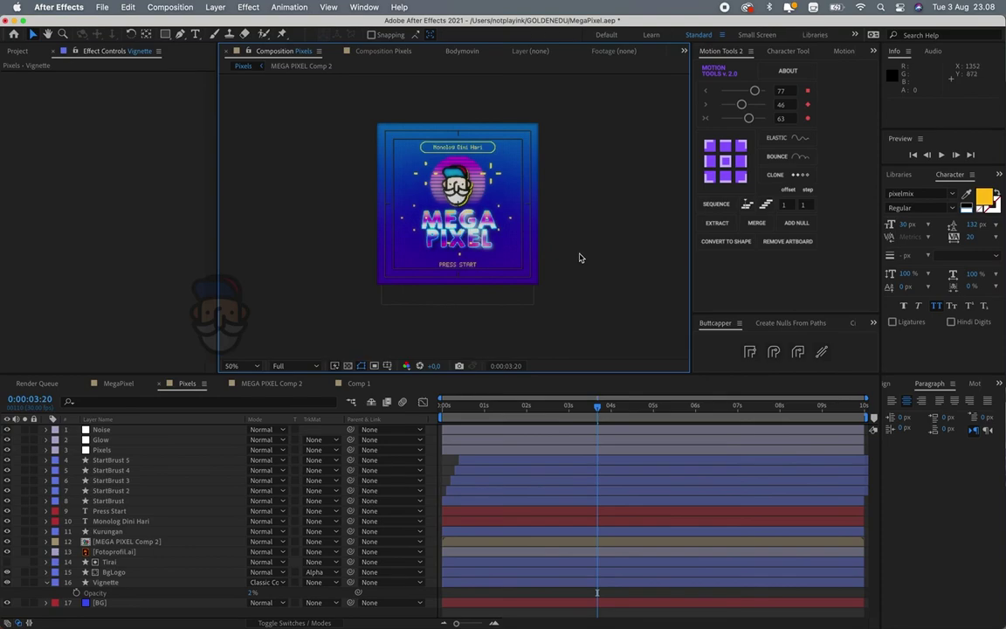
scroll(579, 253, up, 2)
scroll(523, 262, down, 2)
key(space)
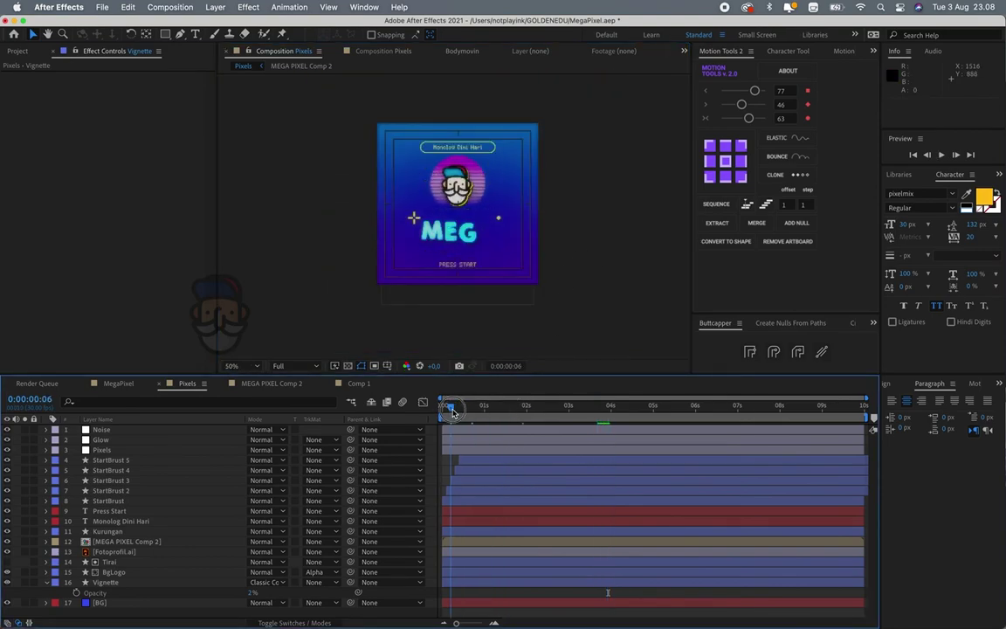
key(space)
key(space)
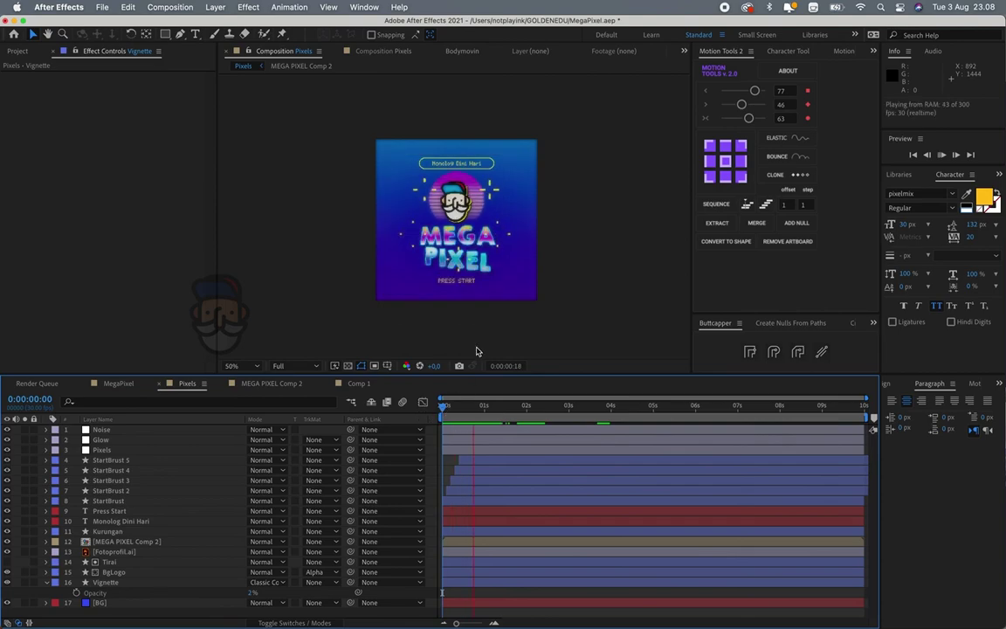
key(space)
scroll(498, 307, up, 2)
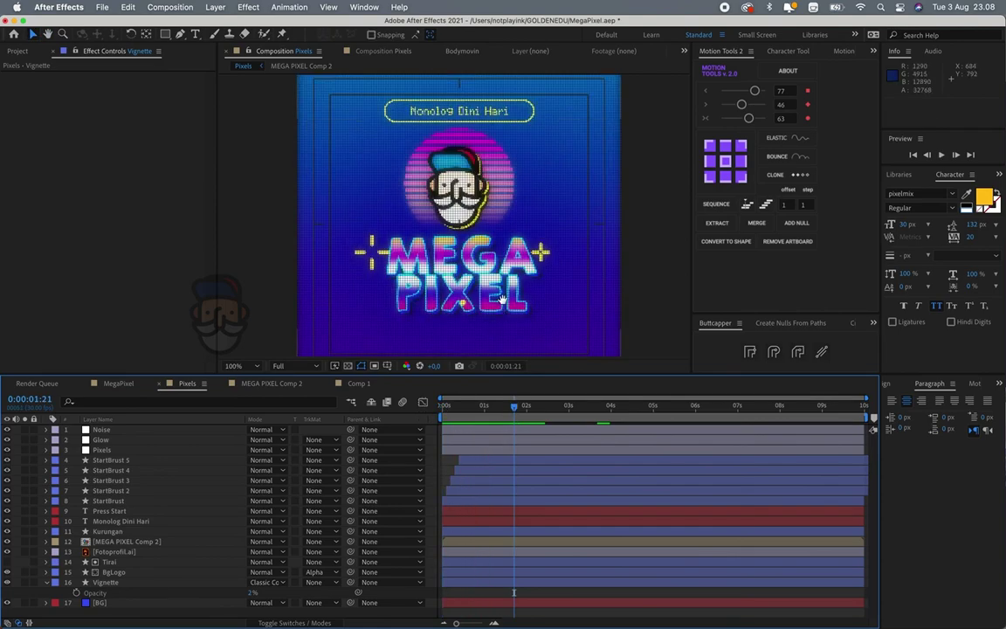
- Add an Outer Glow to the MEGA PIXEL Comp 2 layer: size about 22, wider spread, 36% opacity
click(126, 543)
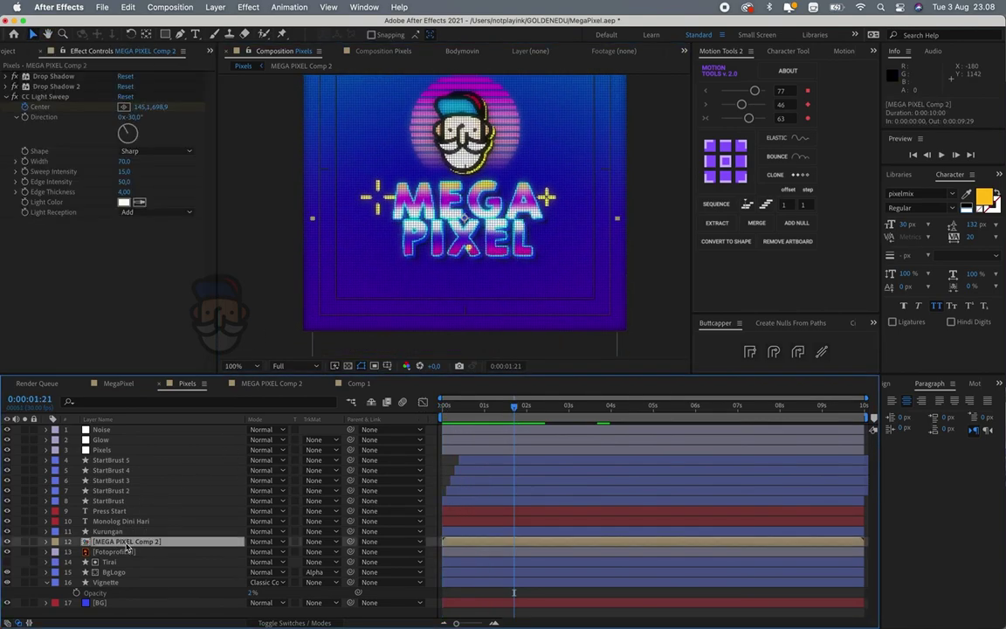
right_click(111, 548)
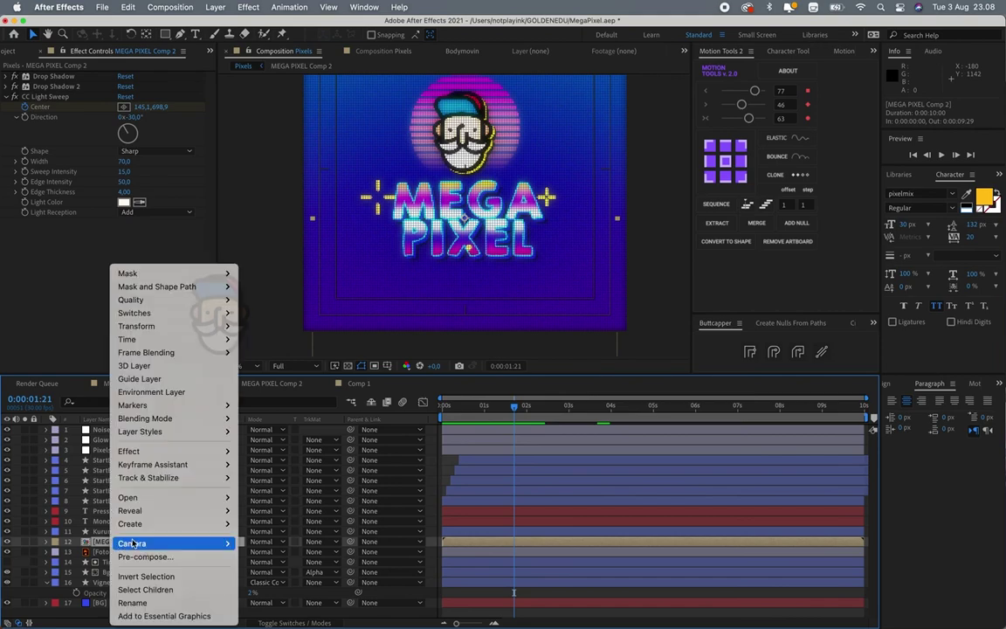
mouse_move(201, 431)
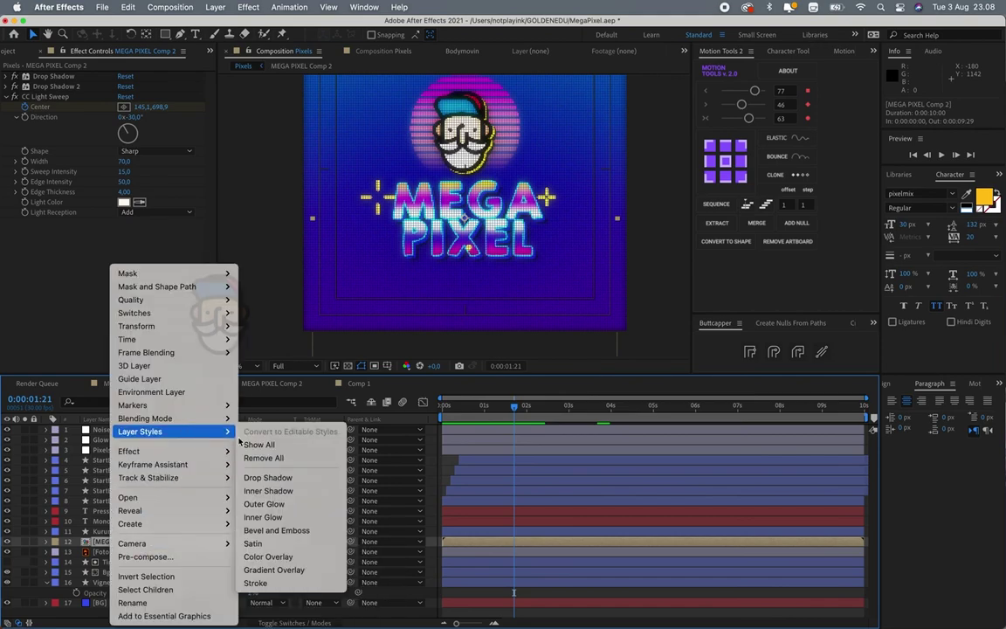
click(311, 505)
scroll(151, 579, up, 2)
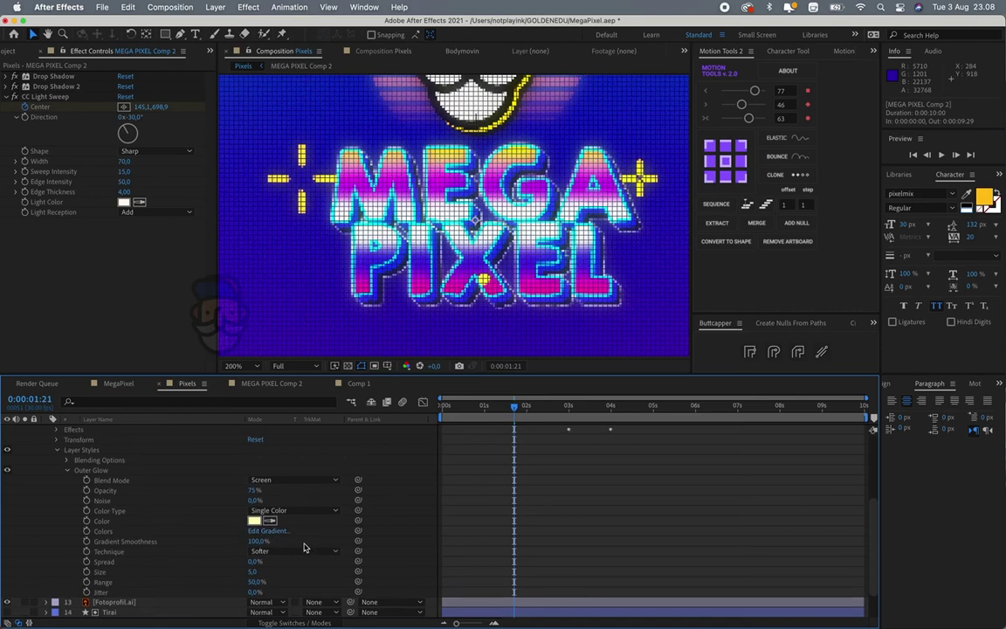
drag(252, 573, 266, 571)
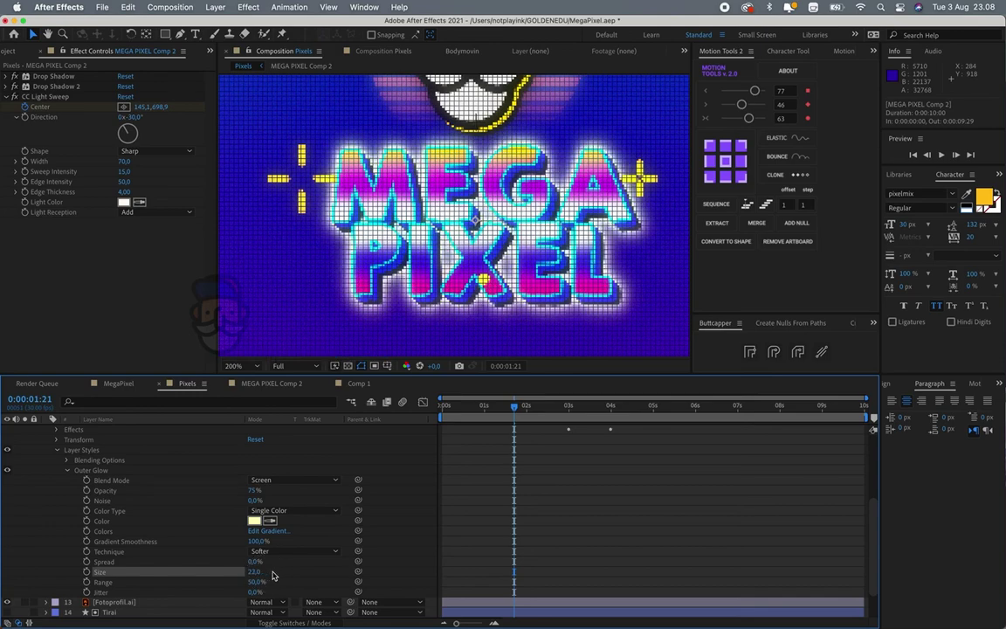
drag(253, 561, 236, 568)
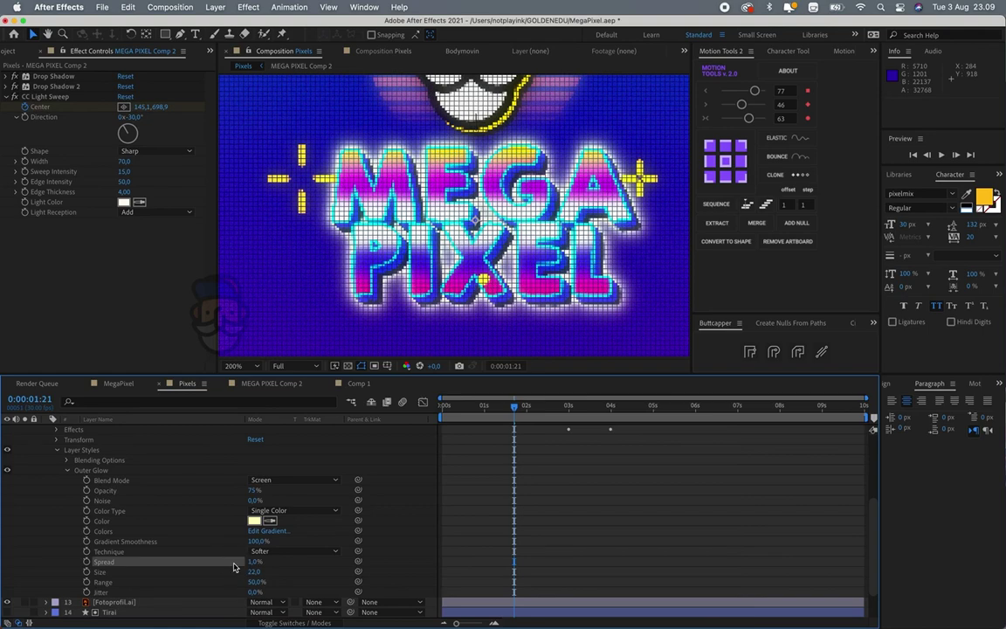
mouse_move(254, 496)
mouse_down()
mouse_move(233, 494)
mouse_move(171, 525)
mouse_up()
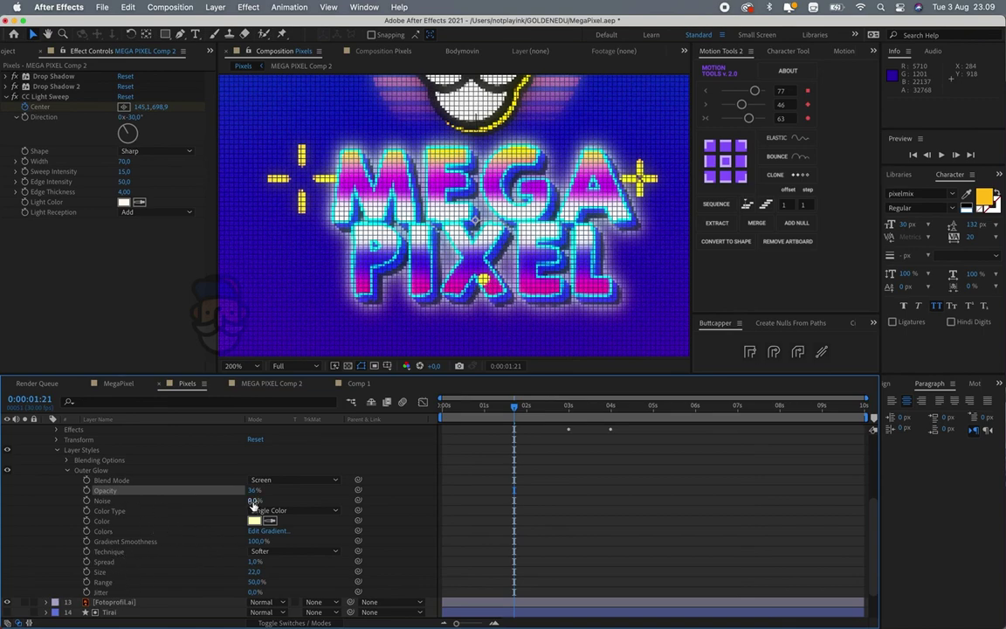
- Set the glow noise to 38% and tint it light purple BD87FF, sampled from the background
drag(253, 502, 280, 501)
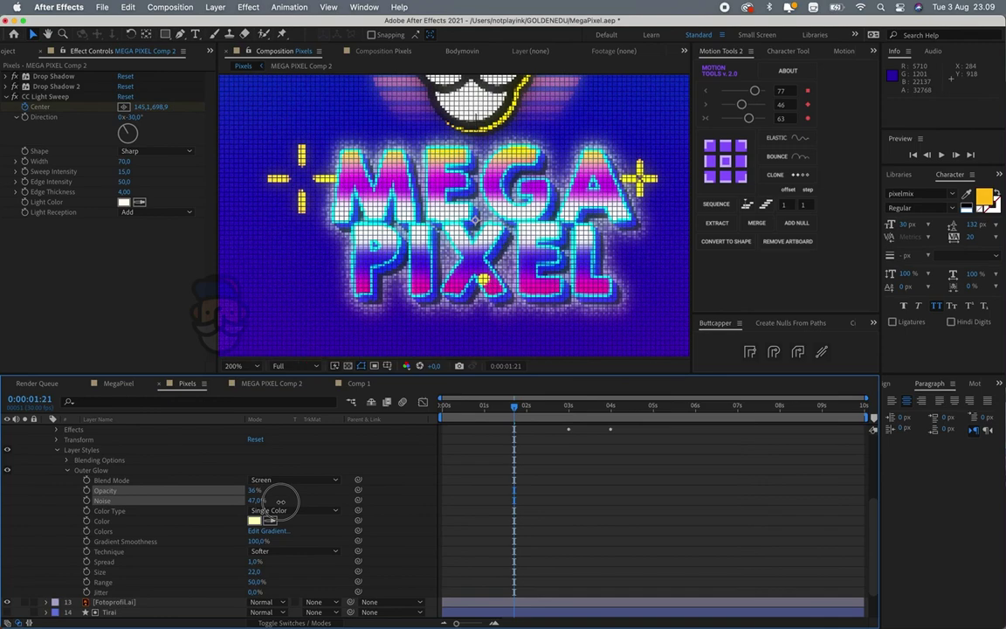
drag(280, 501, 272, 502)
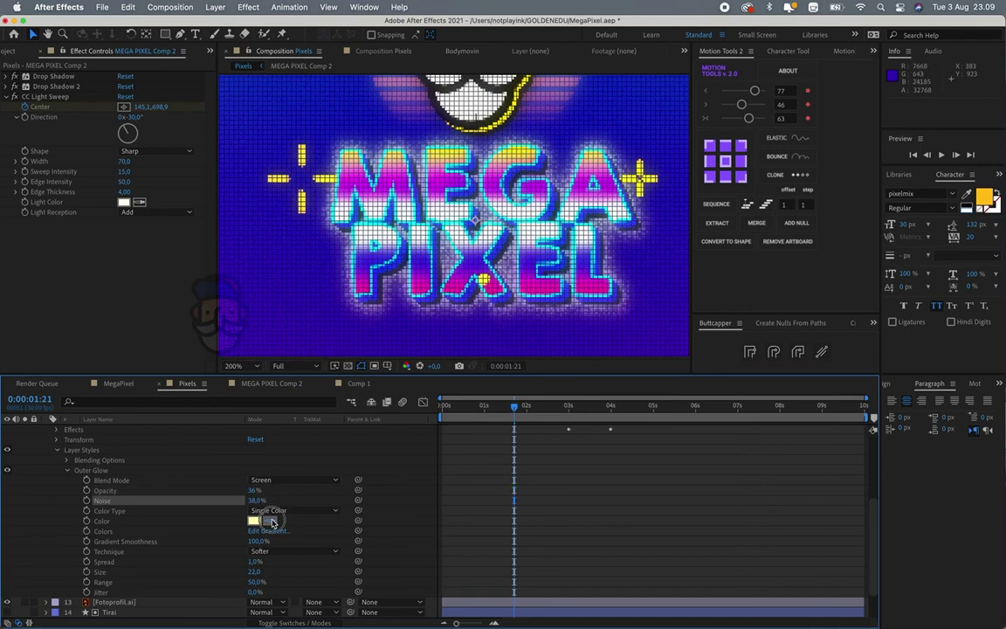
click(272, 522)
click(296, 212)
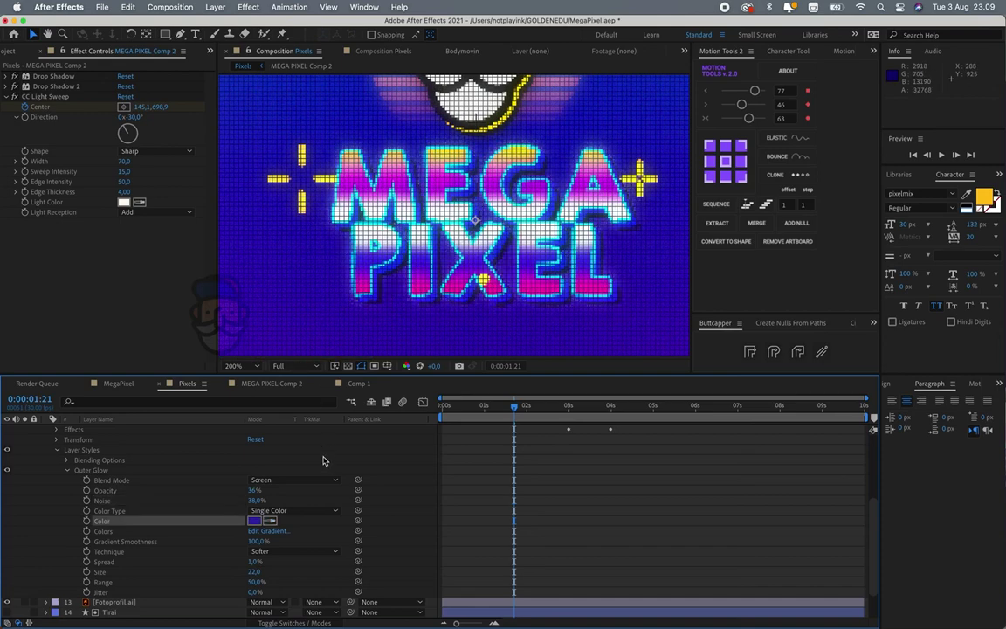
click(254, 520)
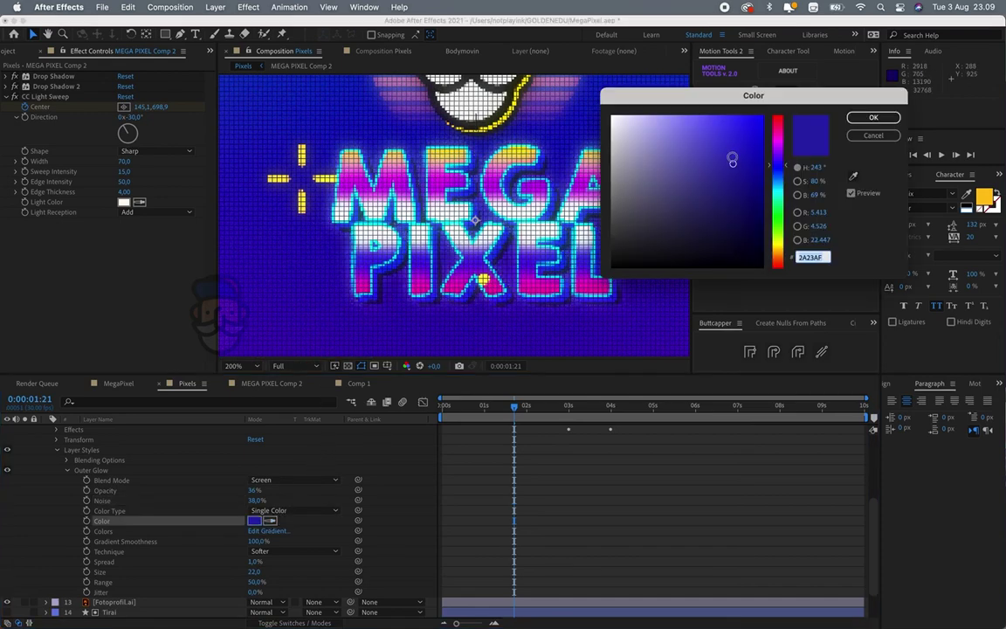
drag(731, 160, 683, 115)
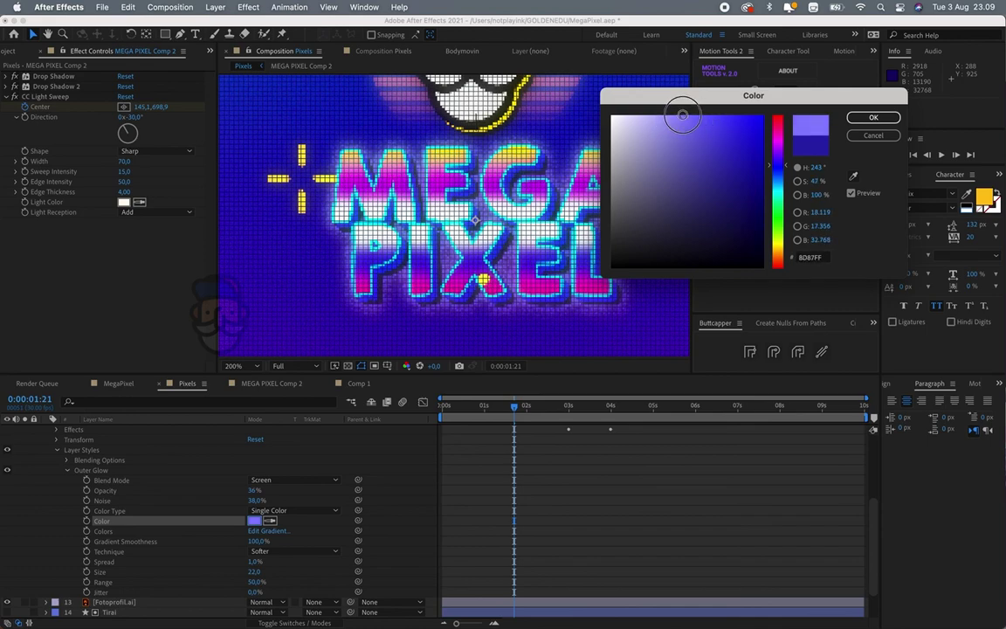
click(873, 117)
- Lower the title's Outer Glow opacity from 36% to 20% and check later frames
scroll(480, 244, down, 2)
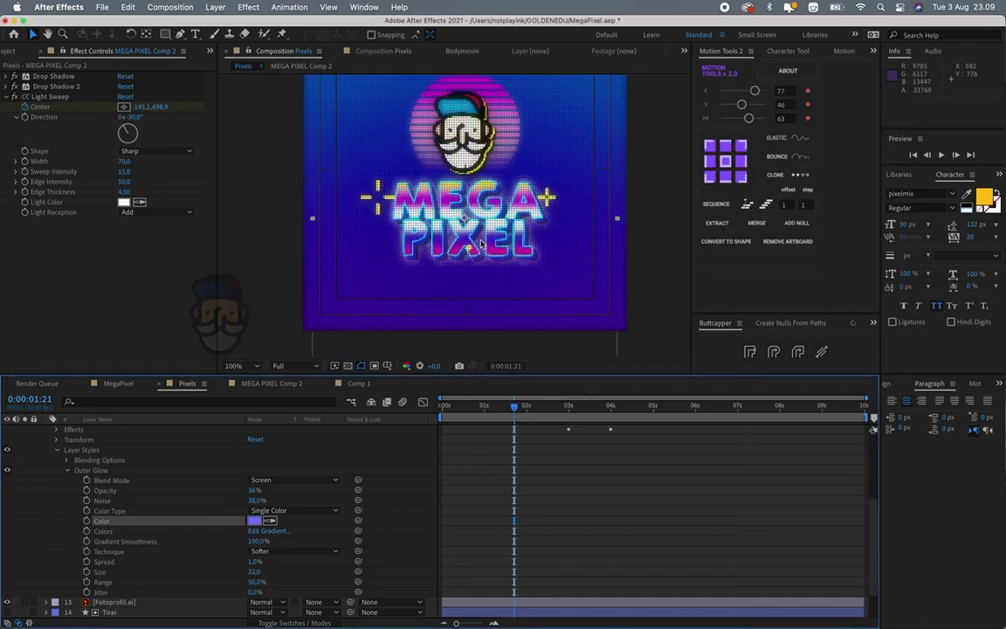
scroll(480, 245, up, 2)
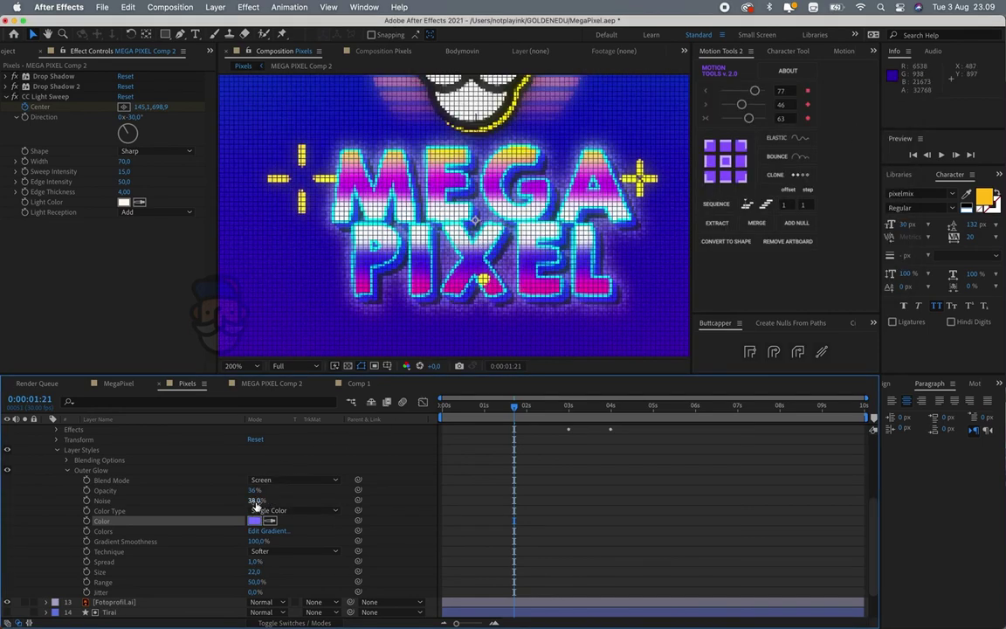
drag(255, 500, 241, 495)
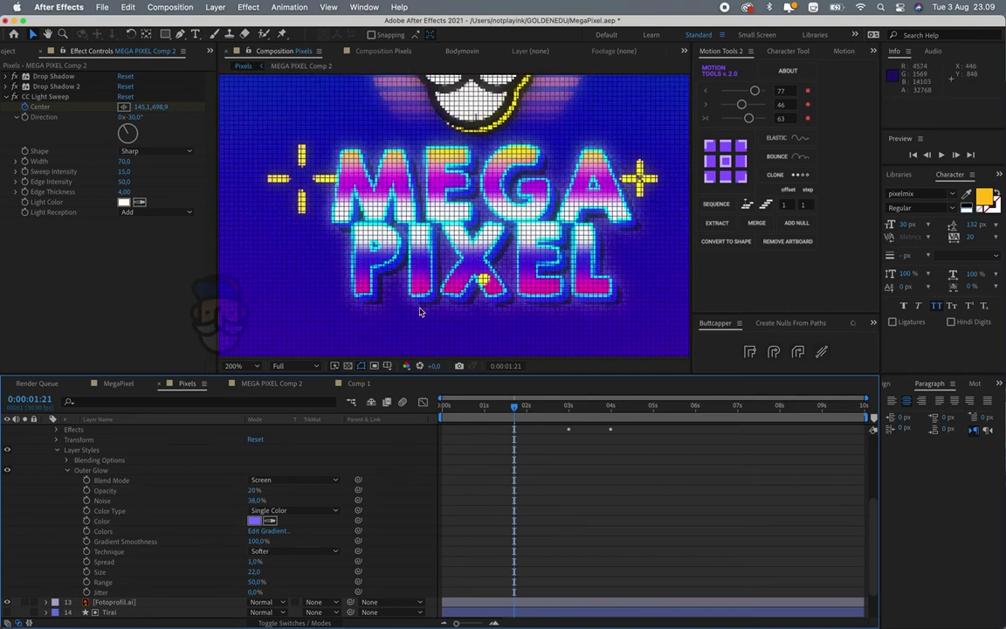
drag(483, 406, 530, 408)
key(comma)
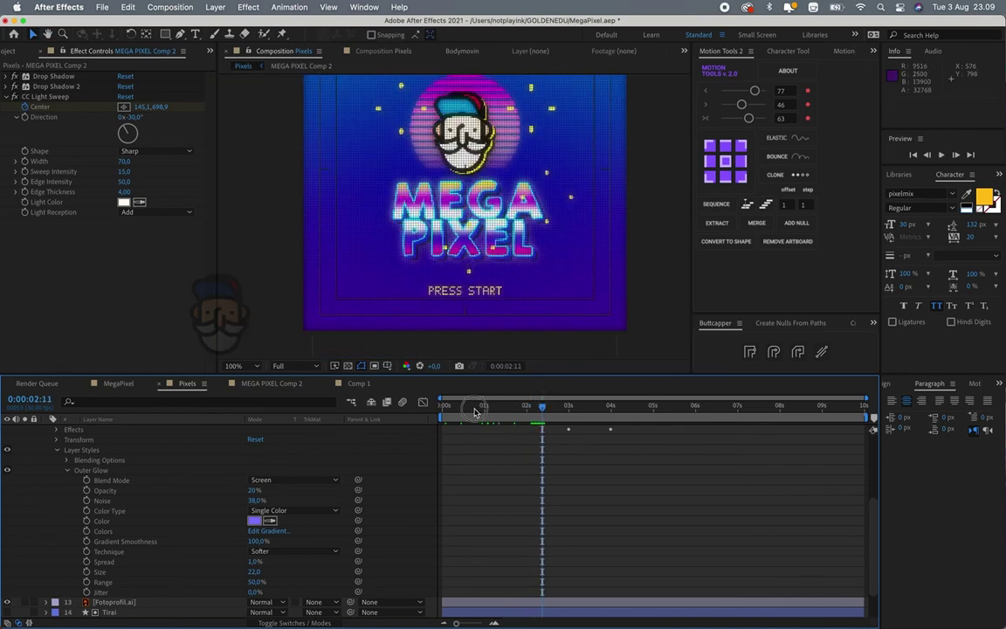
- Preview the animation from the start and collapse the MEGA PIXEL Comp 2 layer's properties
click(439, 415)
key(space)
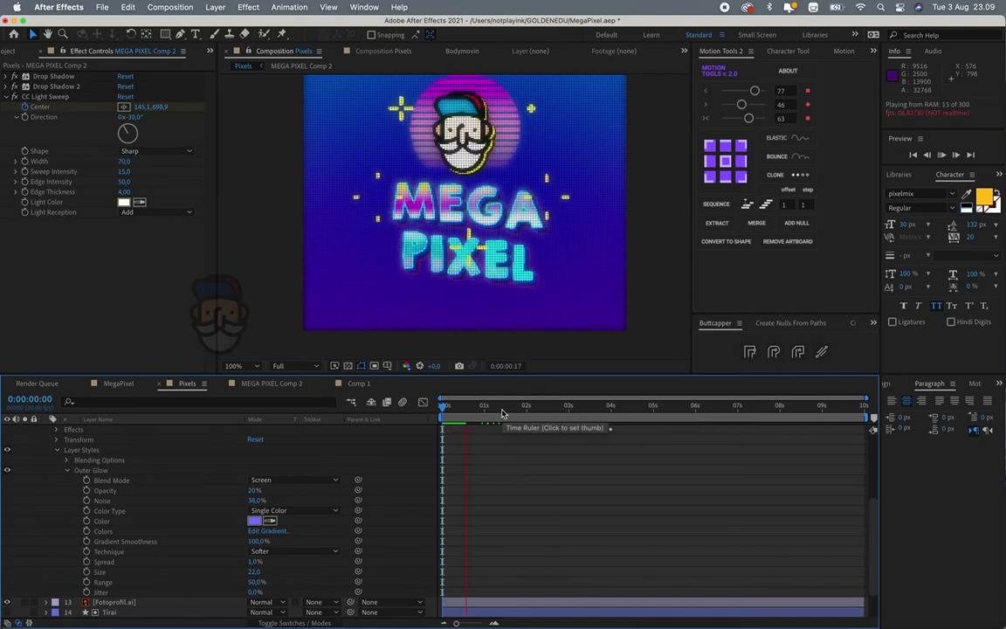
click(92, 472)
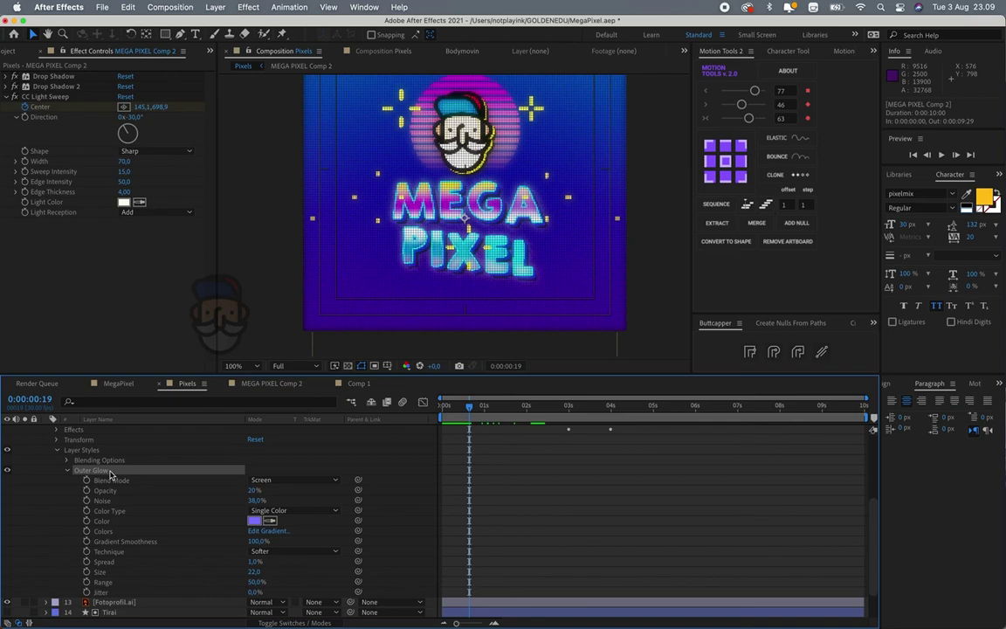
scroll(104, 476, up, 5)
scroll(70, 480, down, 2)
scroll(53, 483, down, 2)
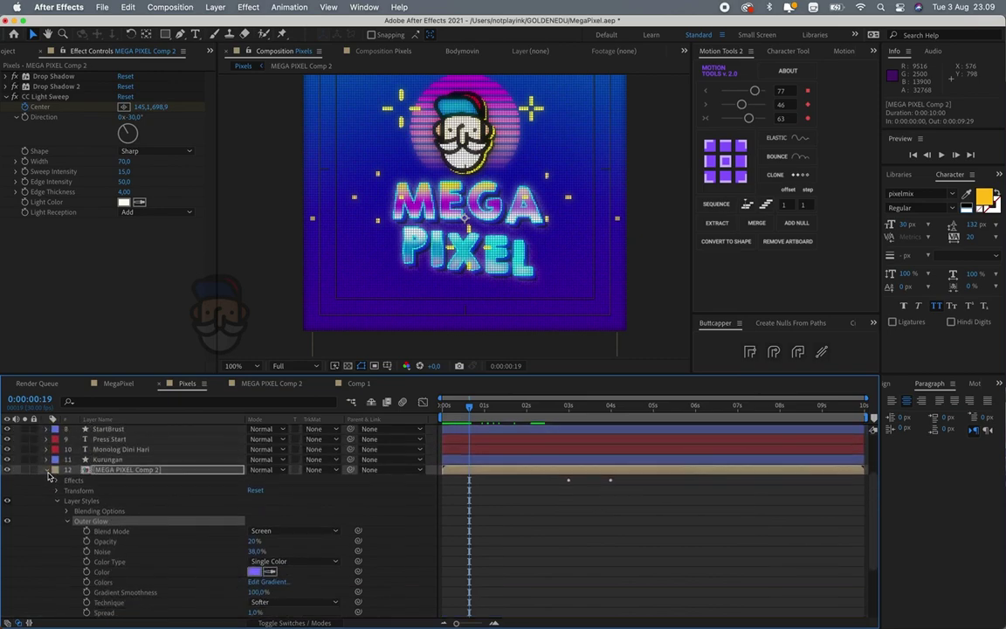
click(48, 471)
- Reveal the Fotoprofil.ai layer's animated properties and preview the animation again
click(175, 554)
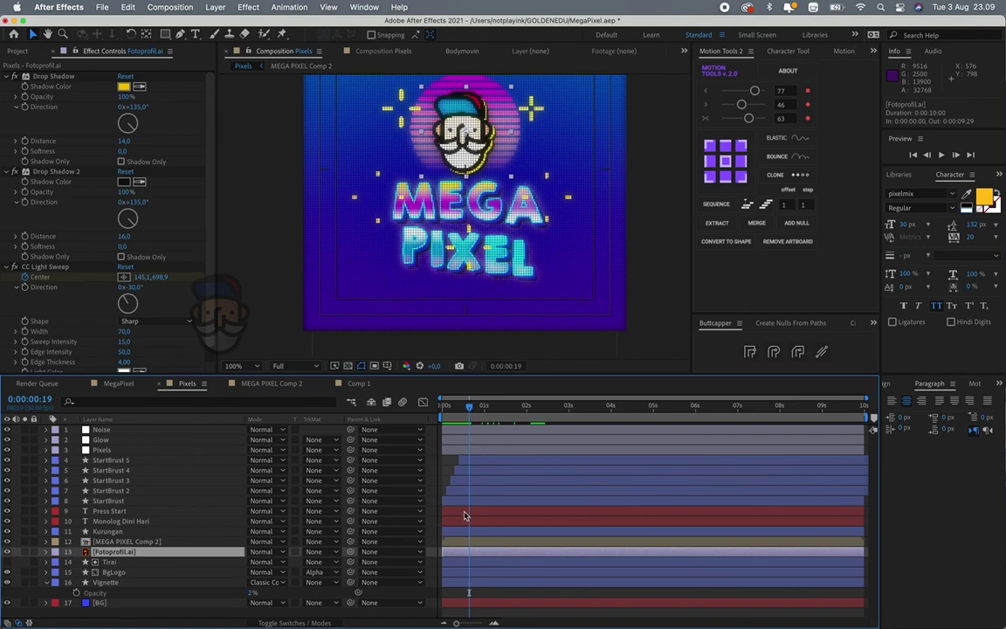
key(super+grave)
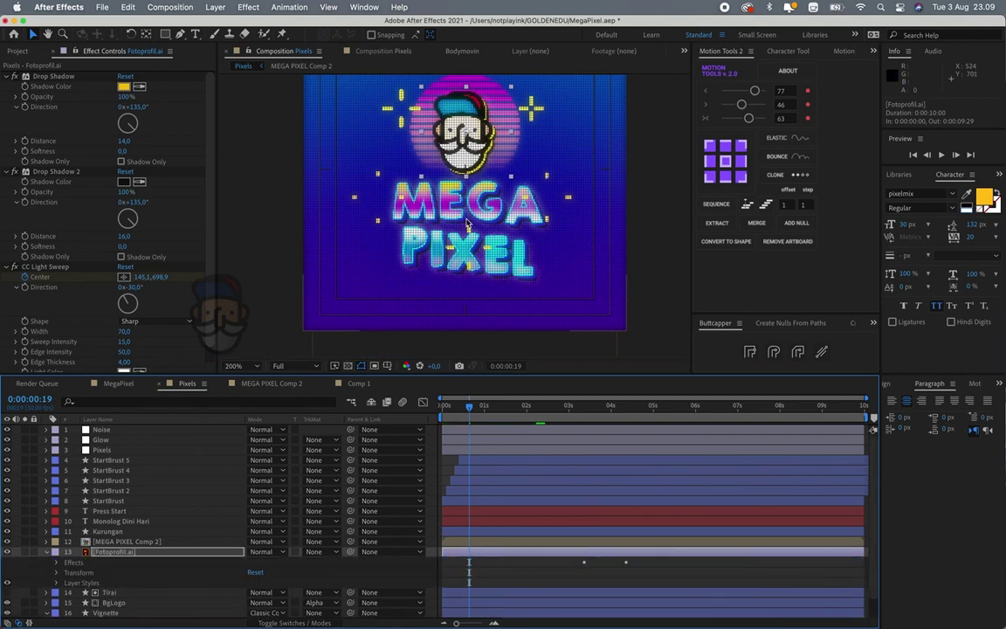
scroll(454, 217, up, 1)
scroll(487, 217, down, 1)
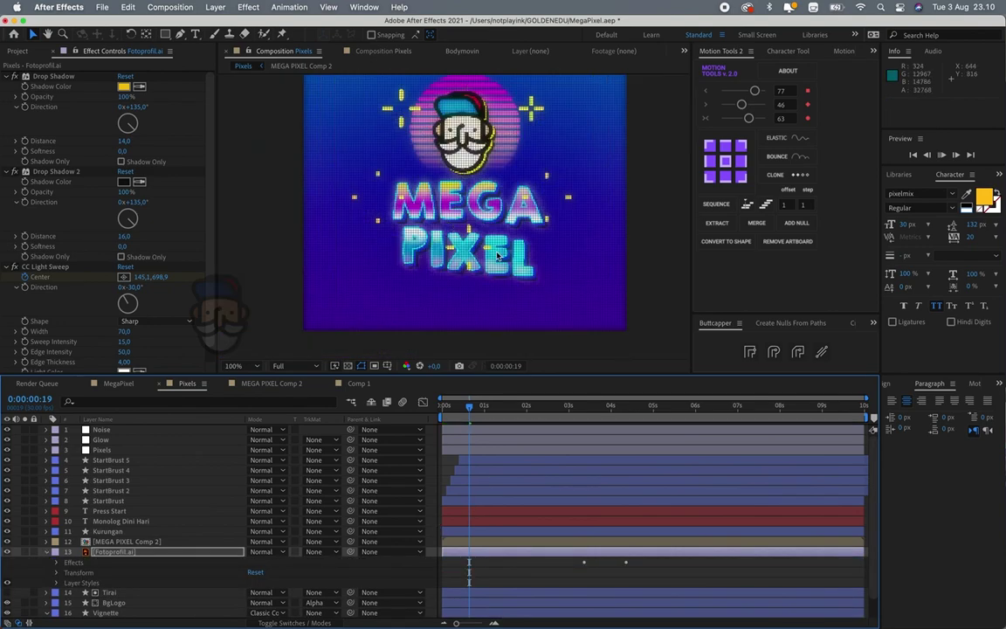
key(space)
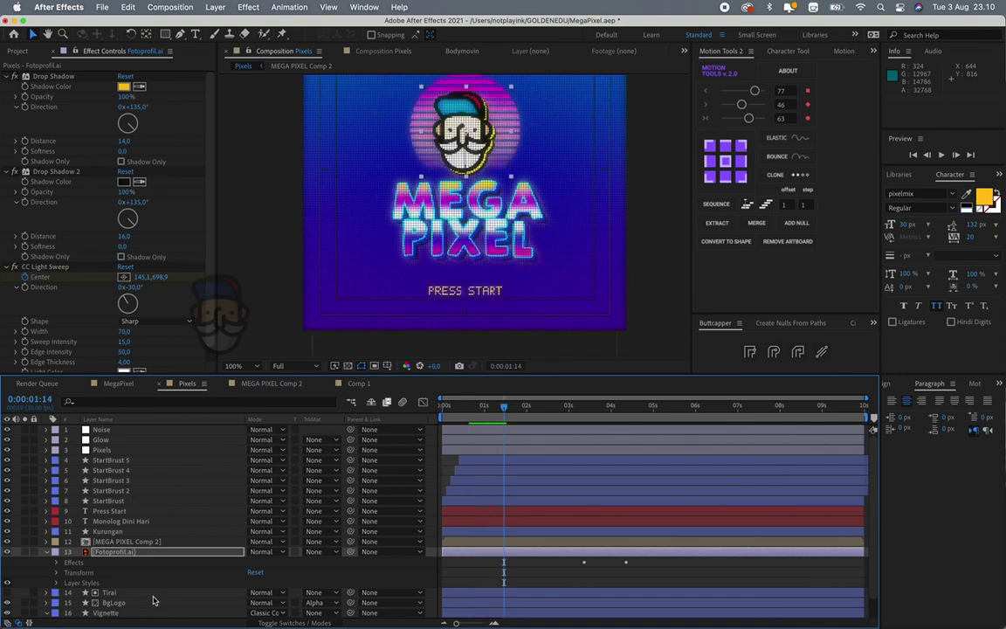
key(space)
scroll(105, 543, down, 1)
- Apply a Drop Shadow to the Press Start text with 100% opacity and distance 7
click(110, 500)
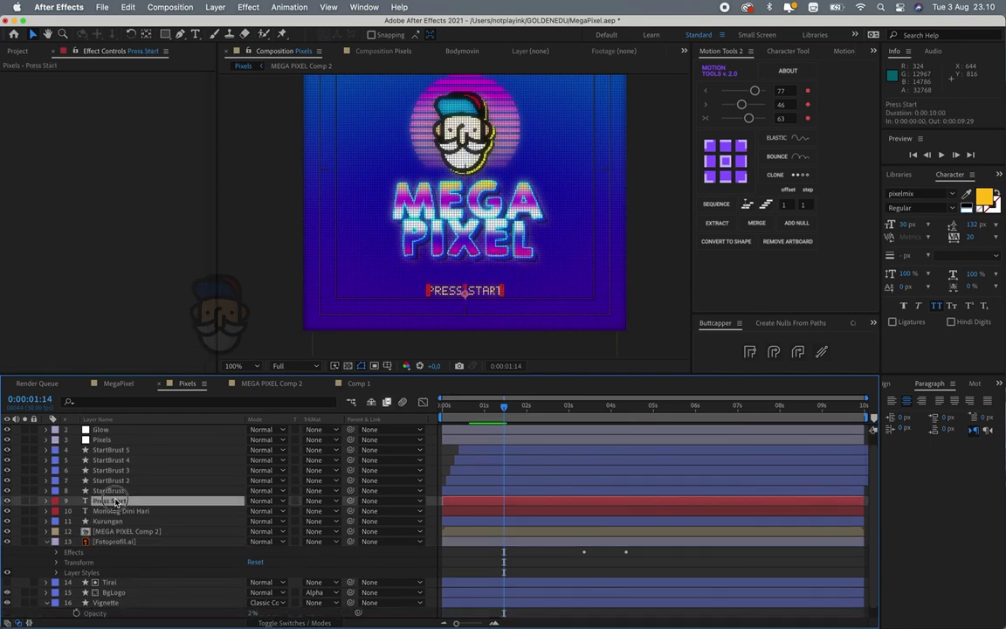
key(ctrl+space)
text(d)
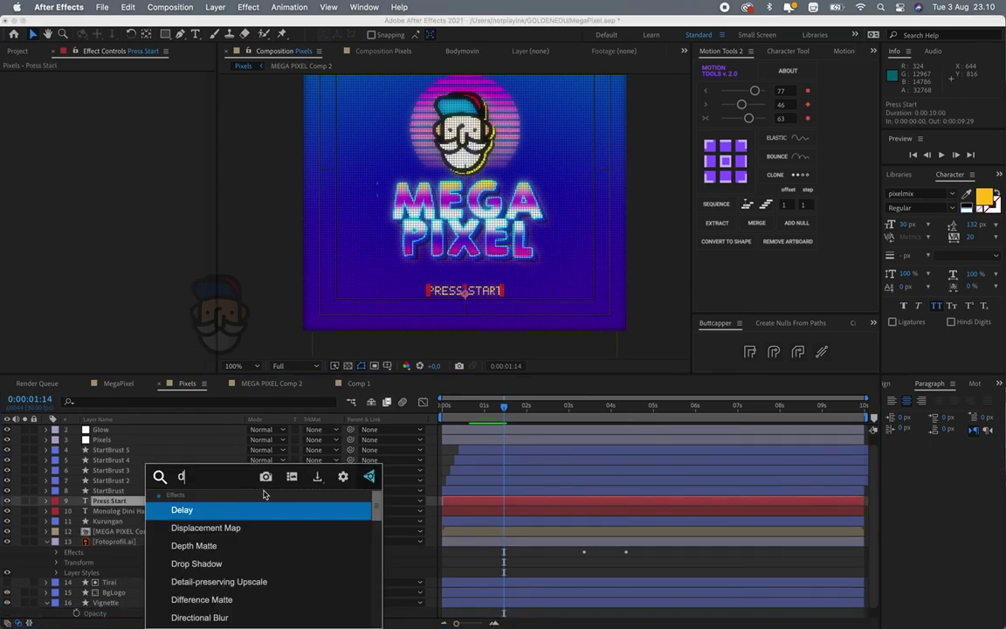
text(rop)
key(Return)
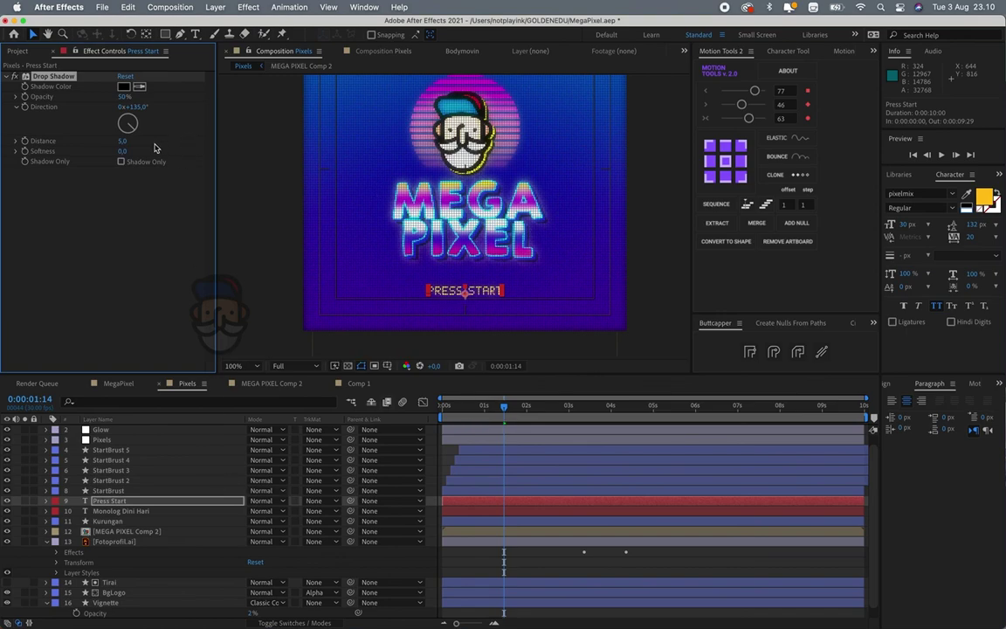
scroll(463, 175, up, 2)
scroll(467, 157, down, 5)
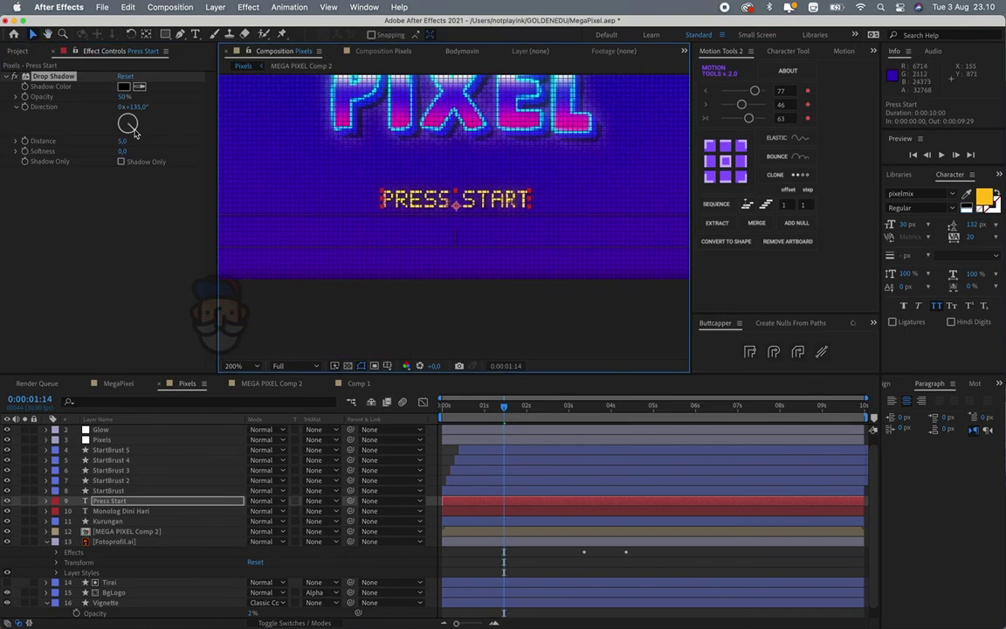
drag(124, 144, 131, 146)
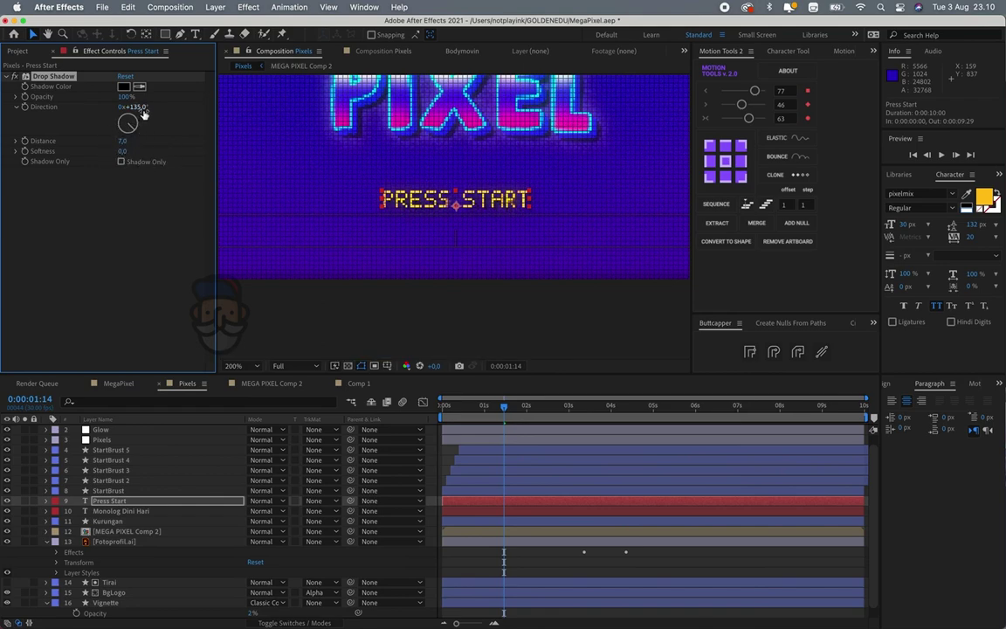
click(504, 337)
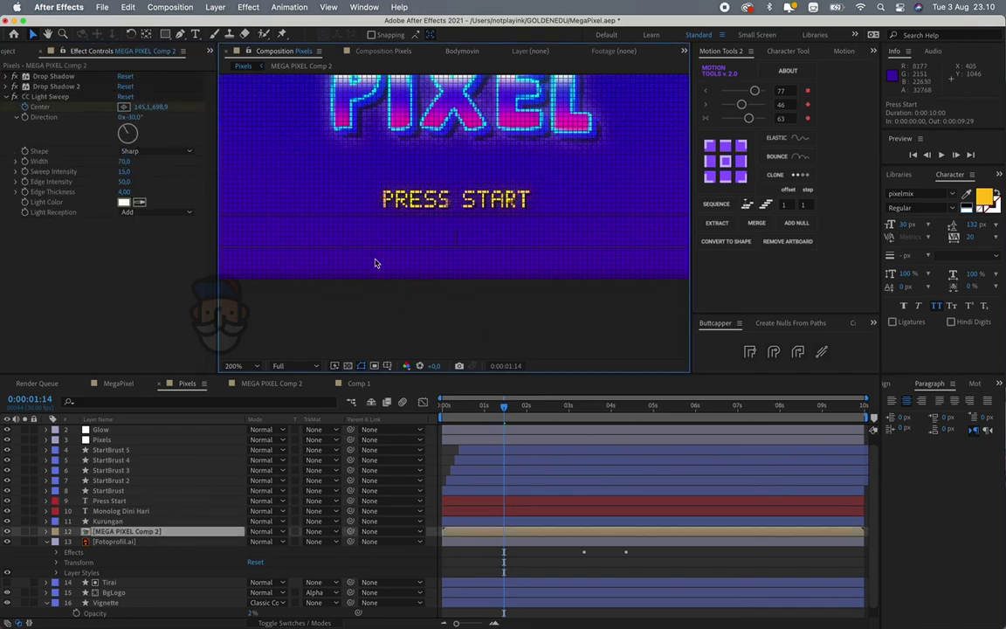
key(comma)
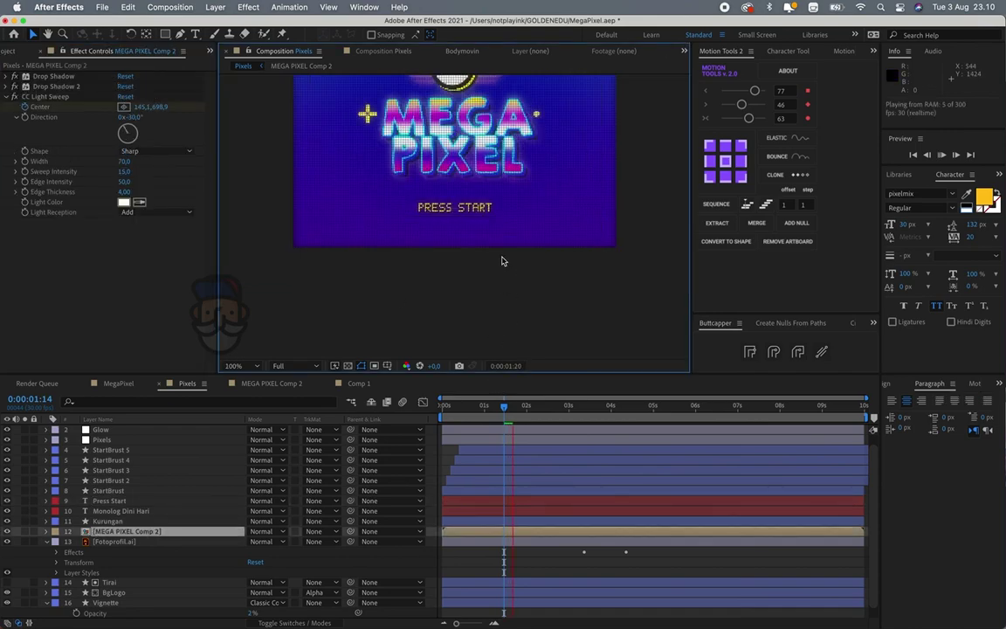
drag(502, 260, 437, 323)
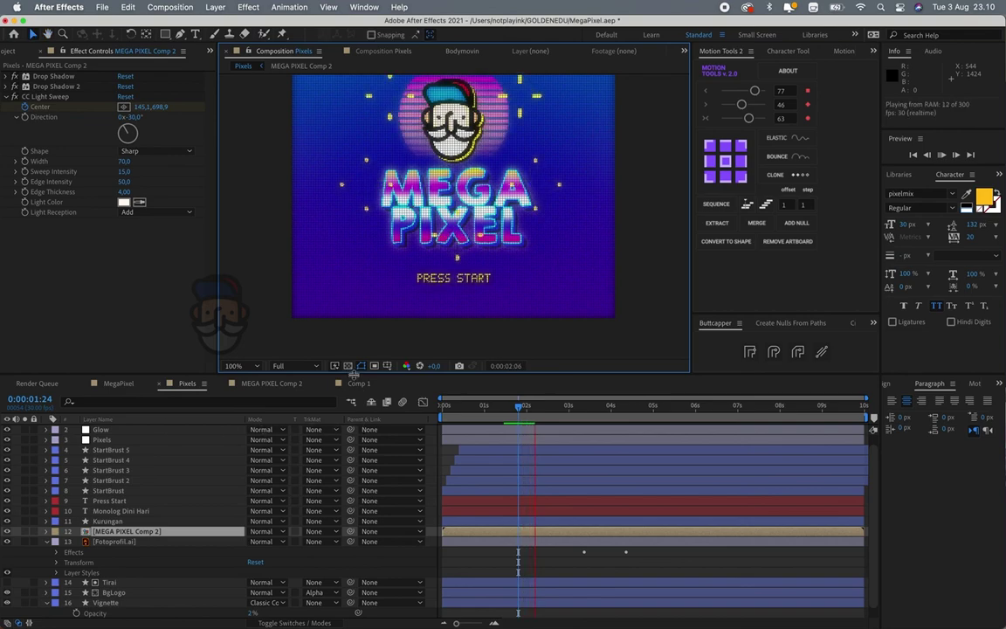
key(space)
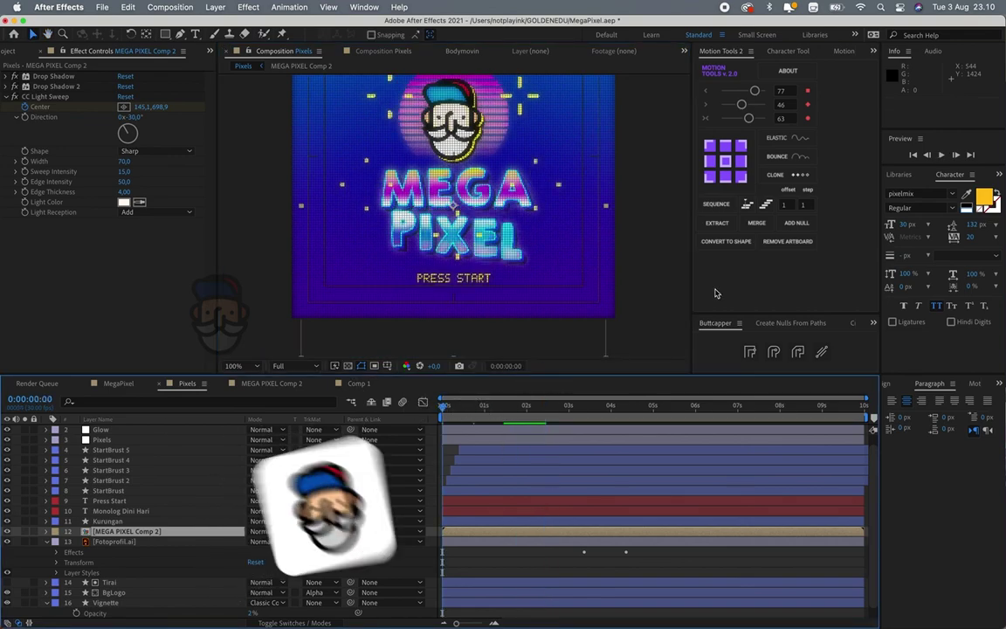
key(space)
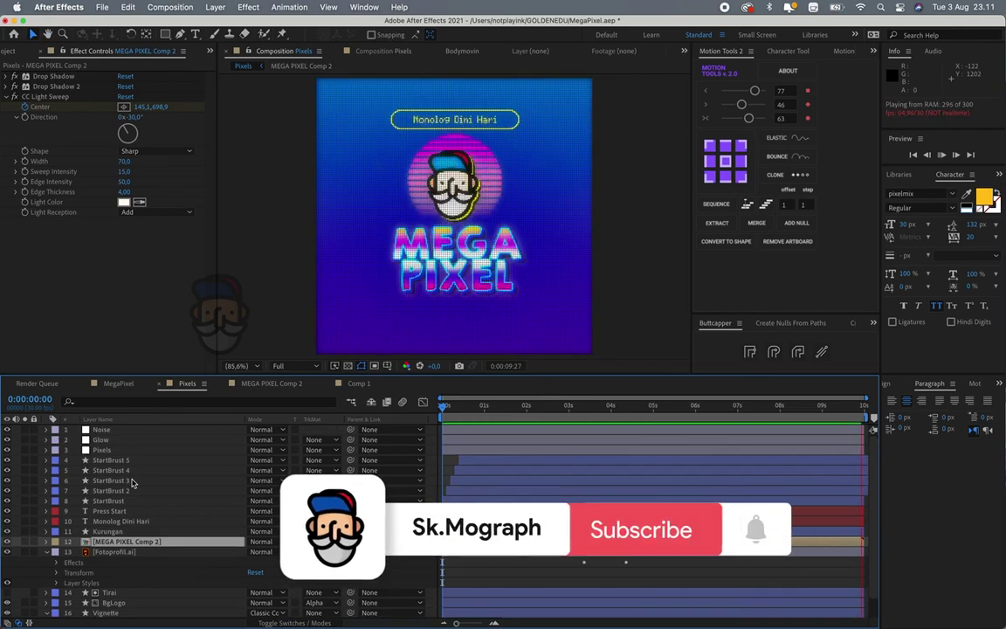